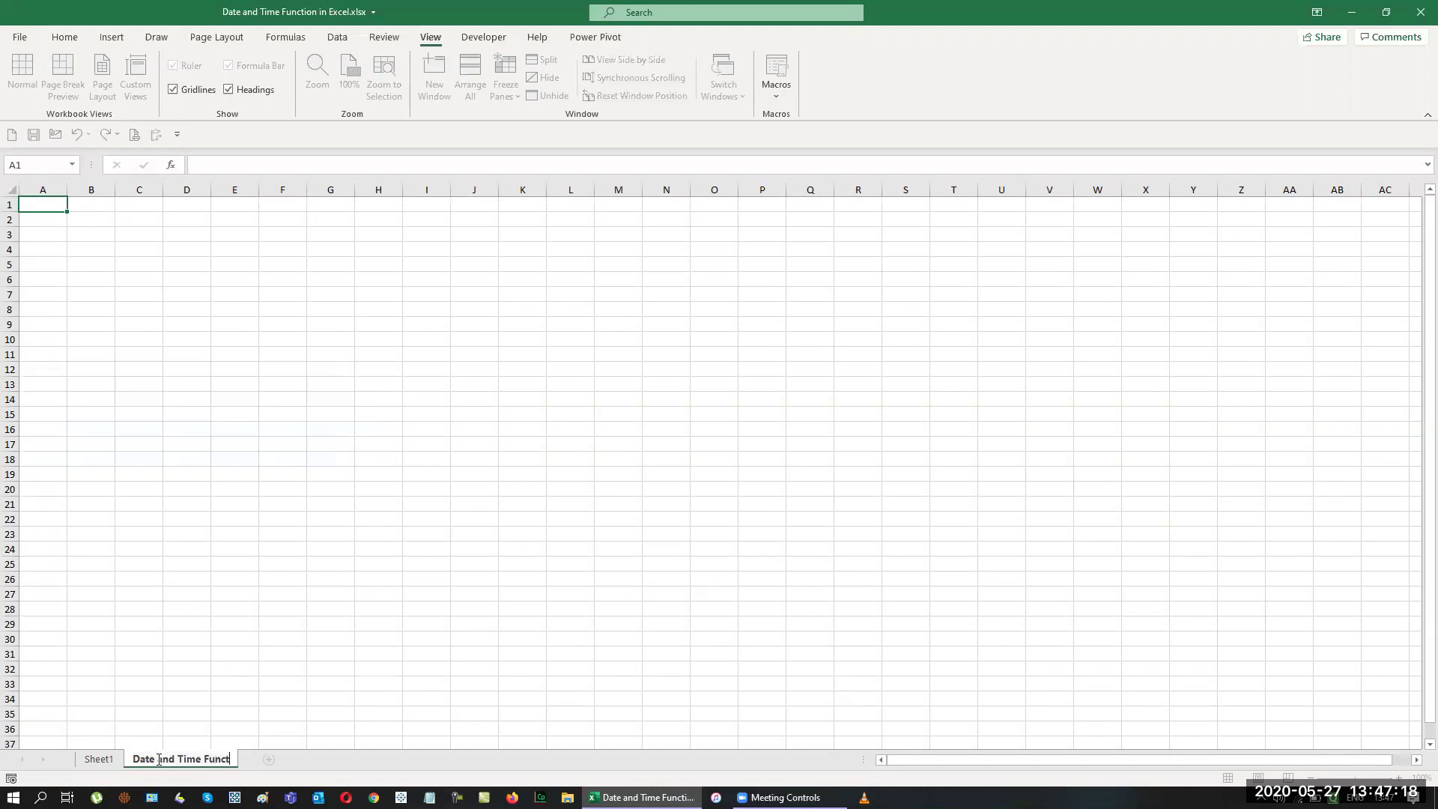
Name the second worksheet "Date and Time Functions".
key("Return")
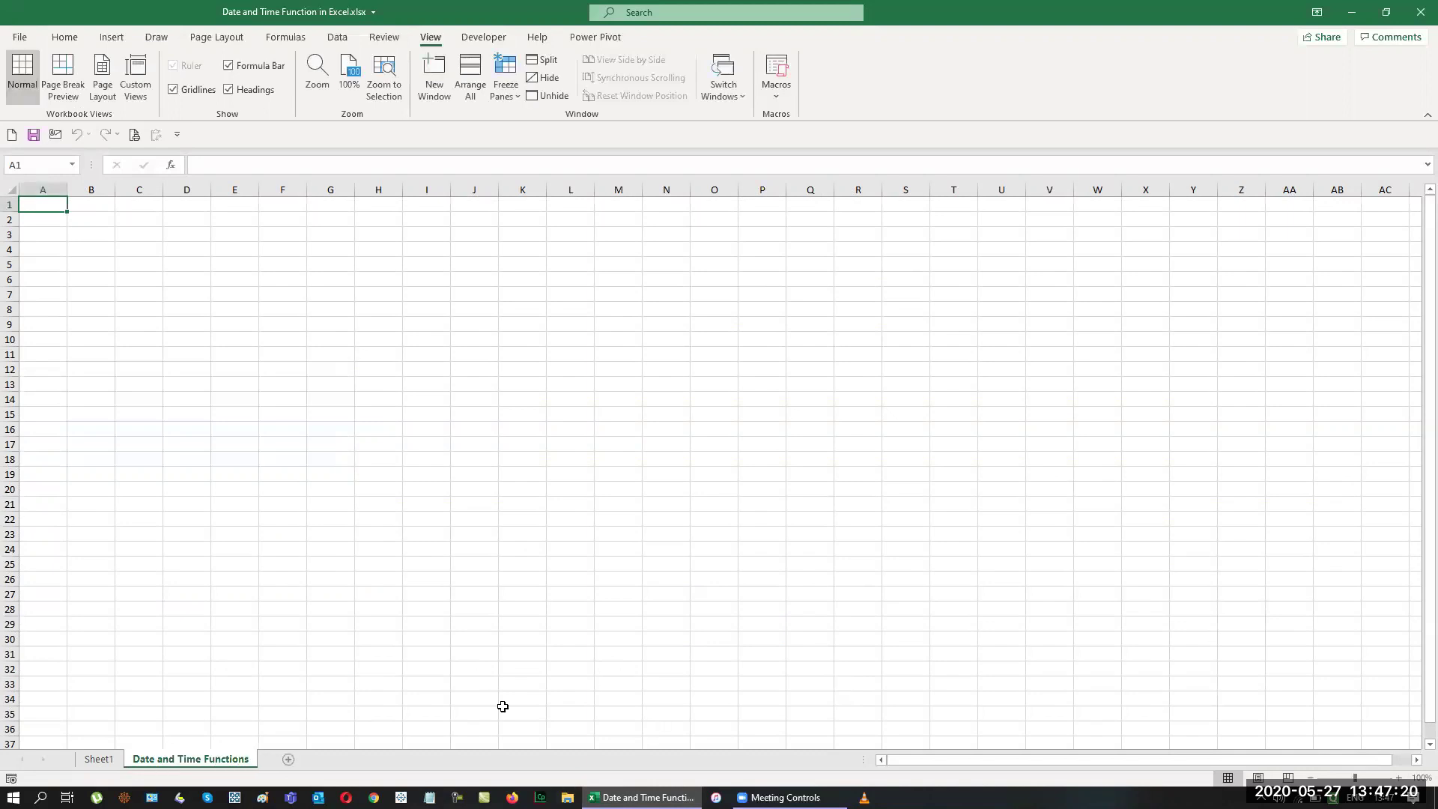
scroll(596, 633, "up", 4)
scroll(596, 633, "up", 3)
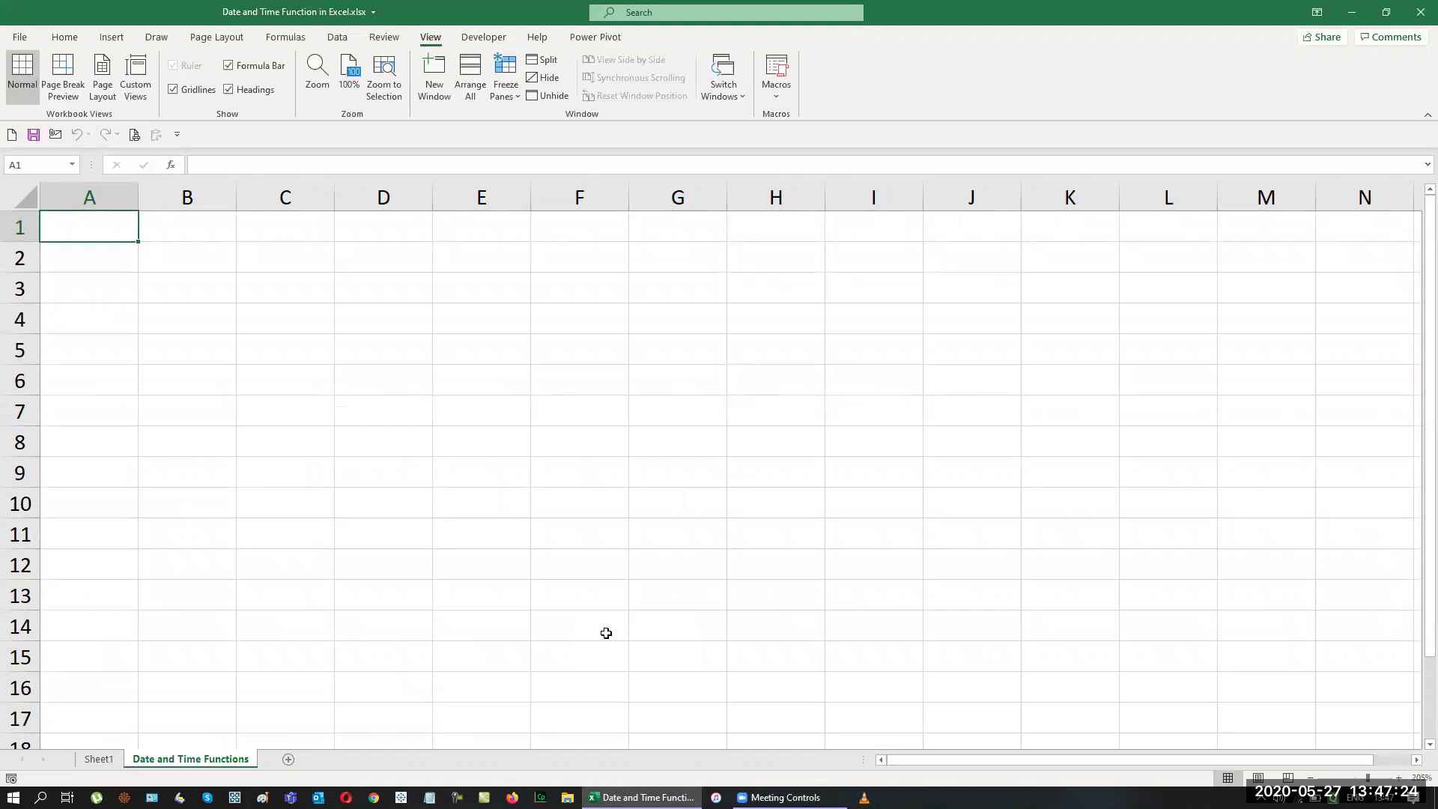
Merge and center cells B1 through K1 for the sheet's title.
left_click_drag(183, 225, 883, 273)
left_click(930, 332)
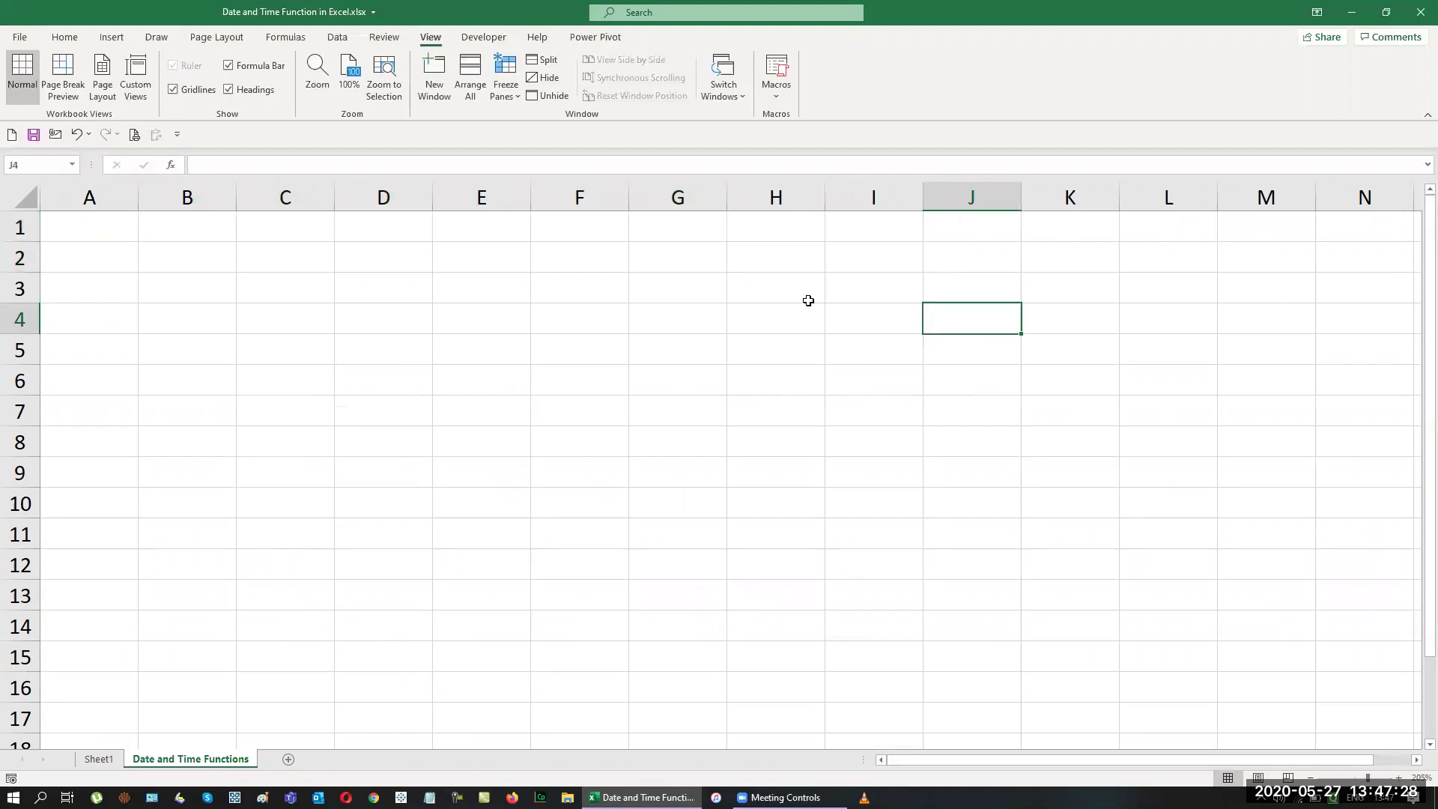
left_click_drag(214, 228, 1069, 217)
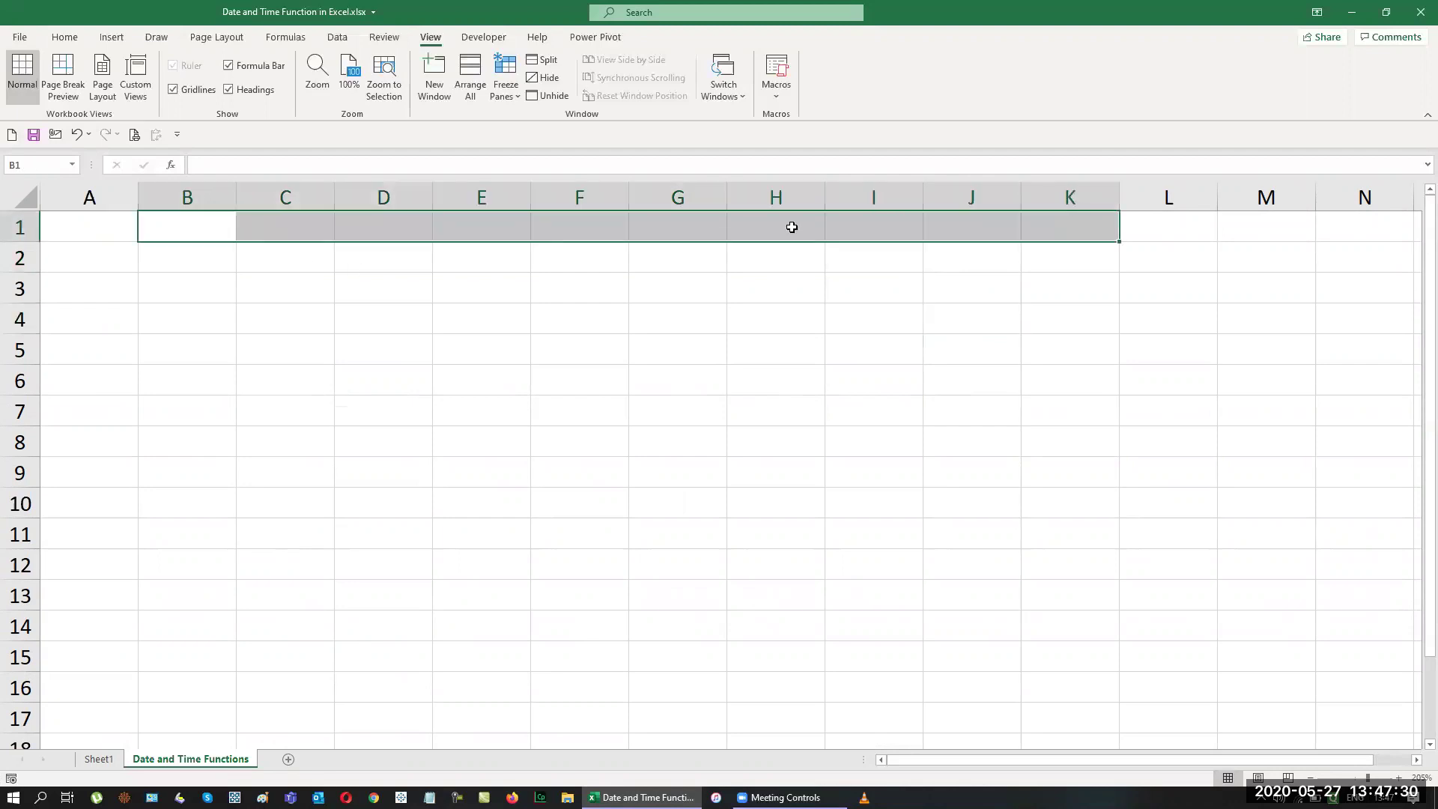
left_click(64, 38)
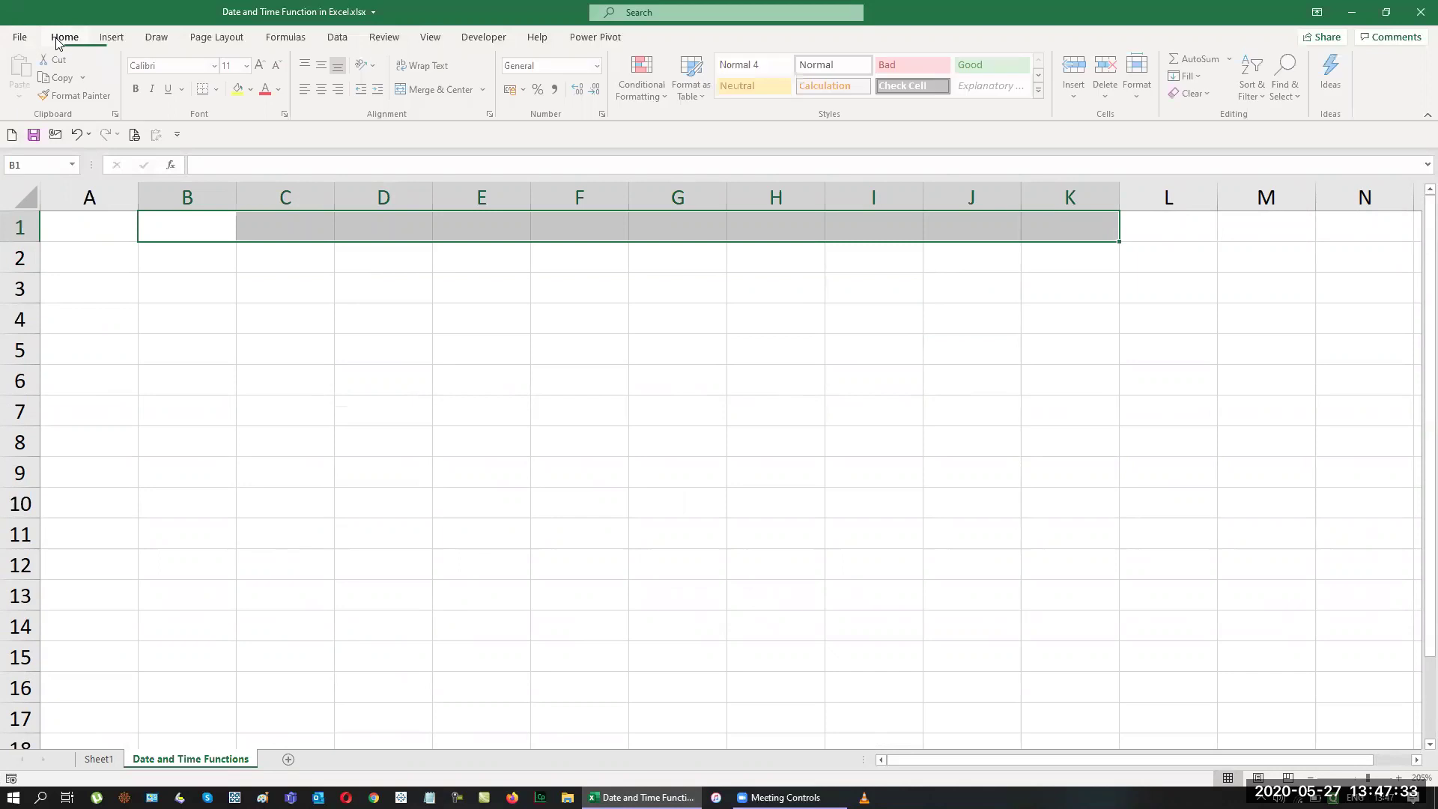
left_click(446, 92)
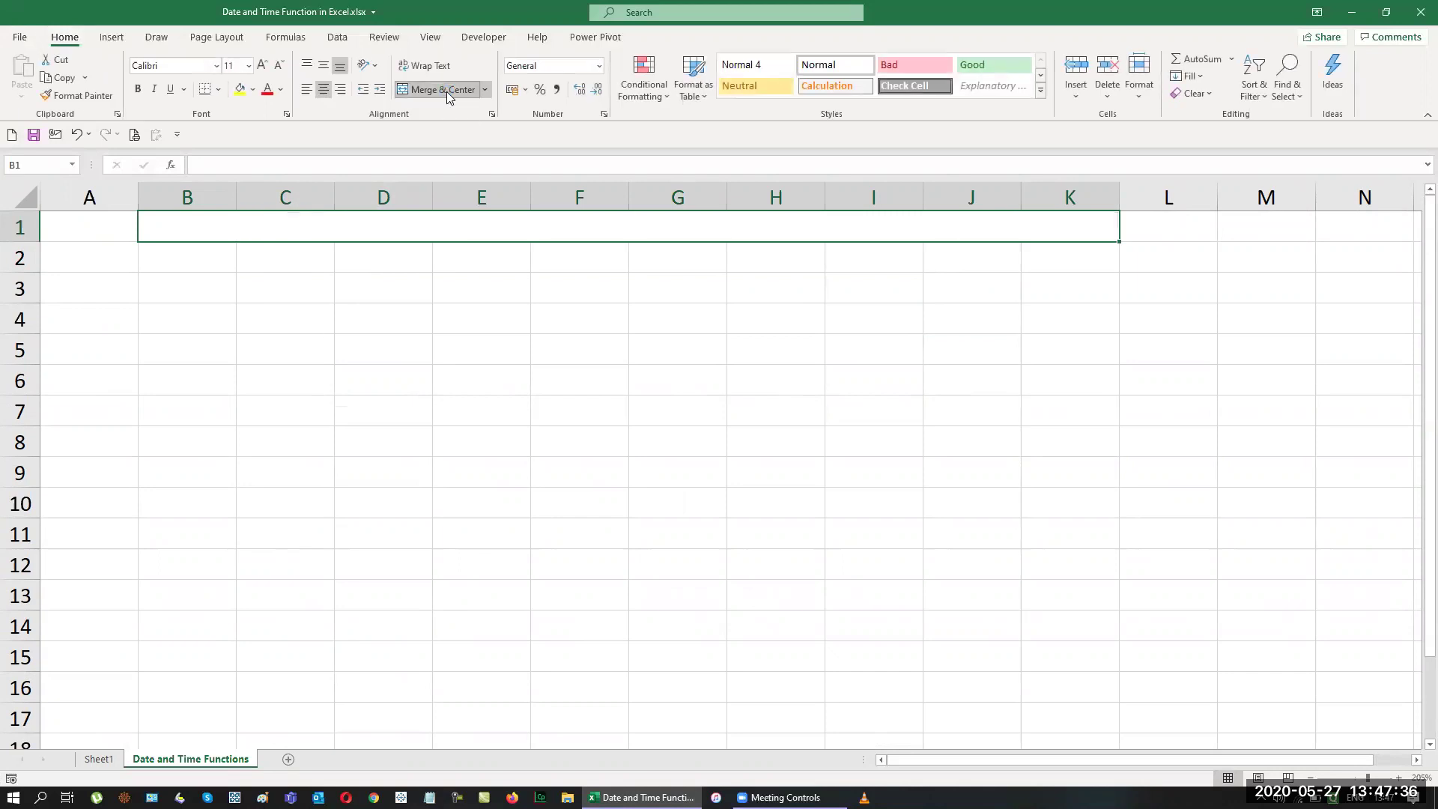
Enter the title "Date and Time Functions" in the merged cell B1 and make it bold and underlined.
type("Dat")
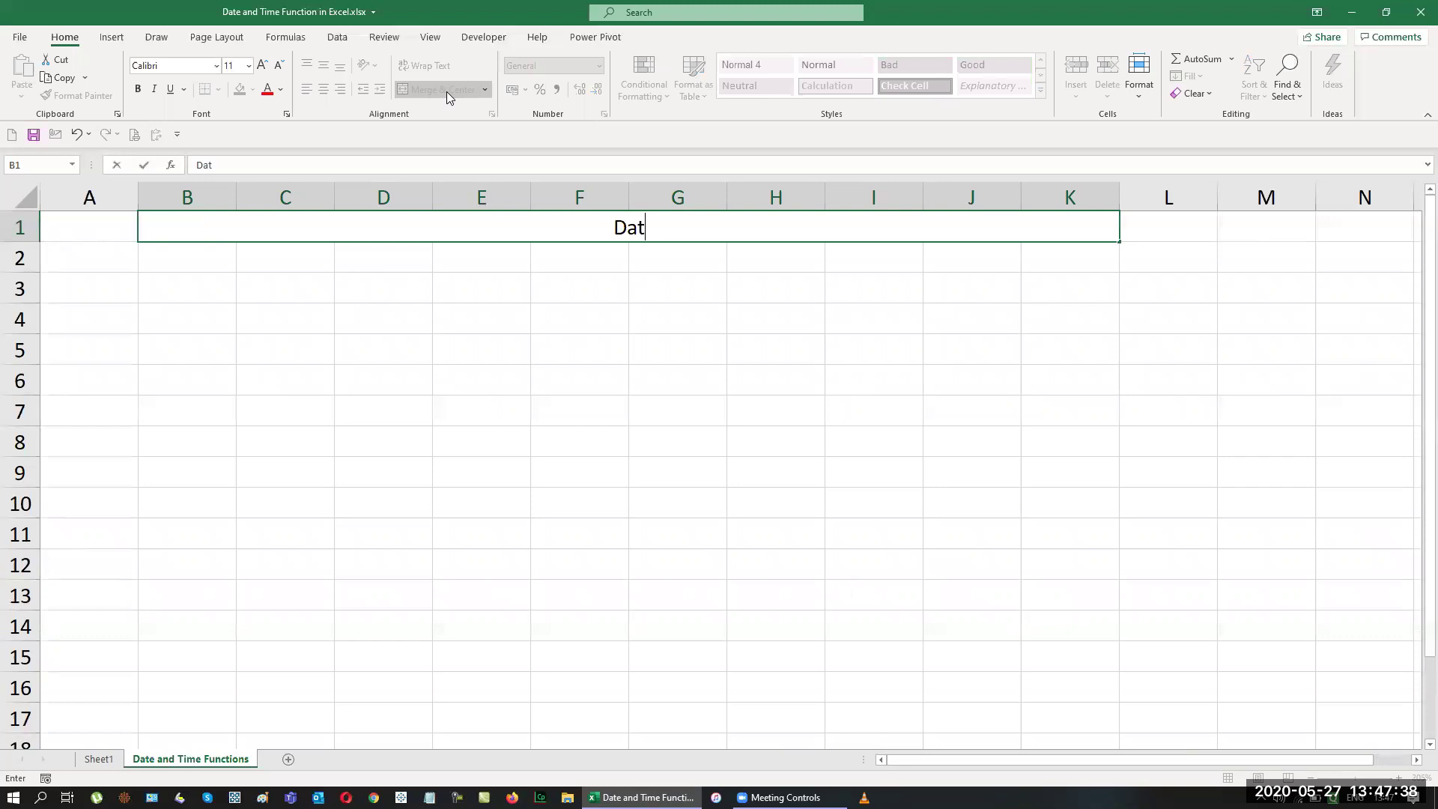
type("e and Time Func")
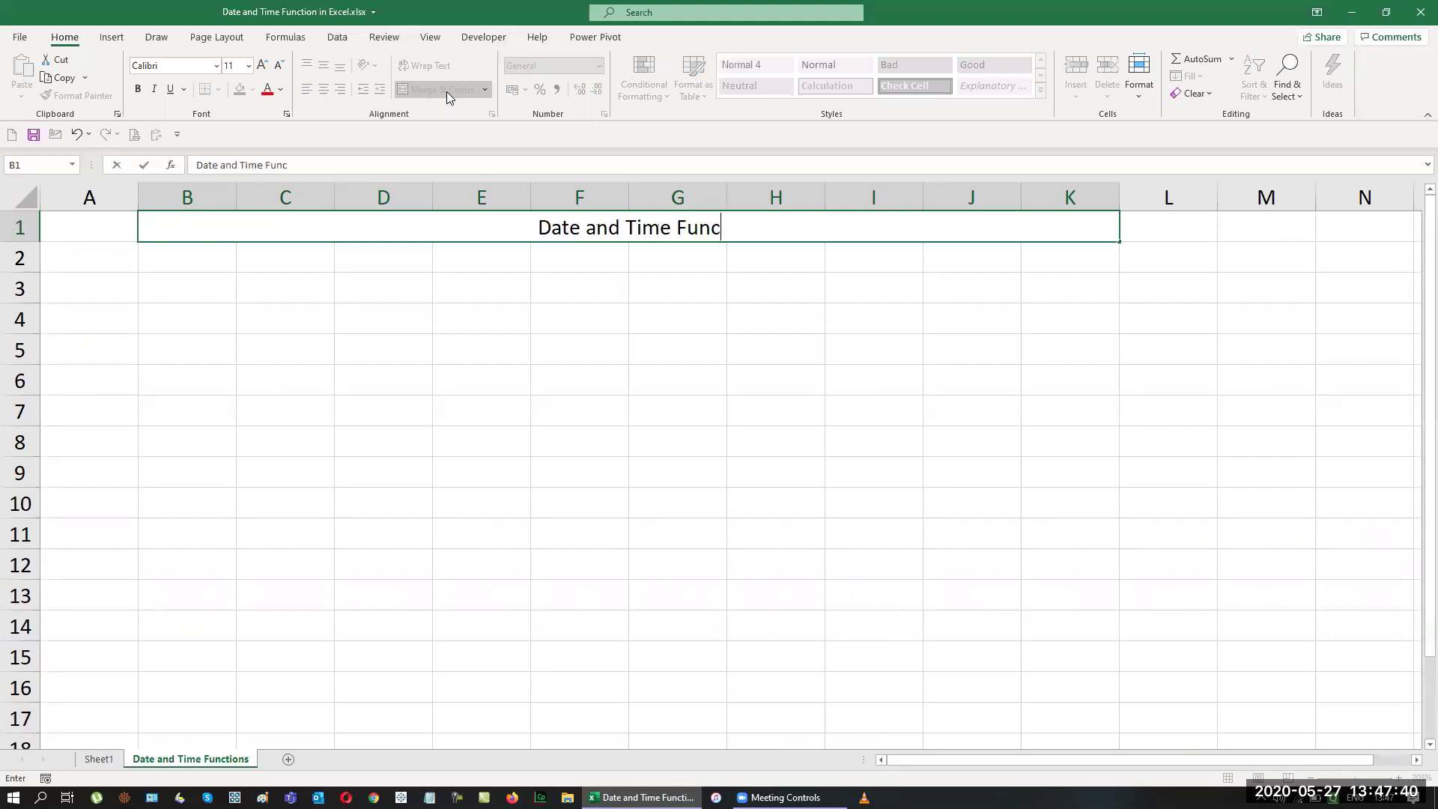
type("tions")
key("Return")
key("Up")
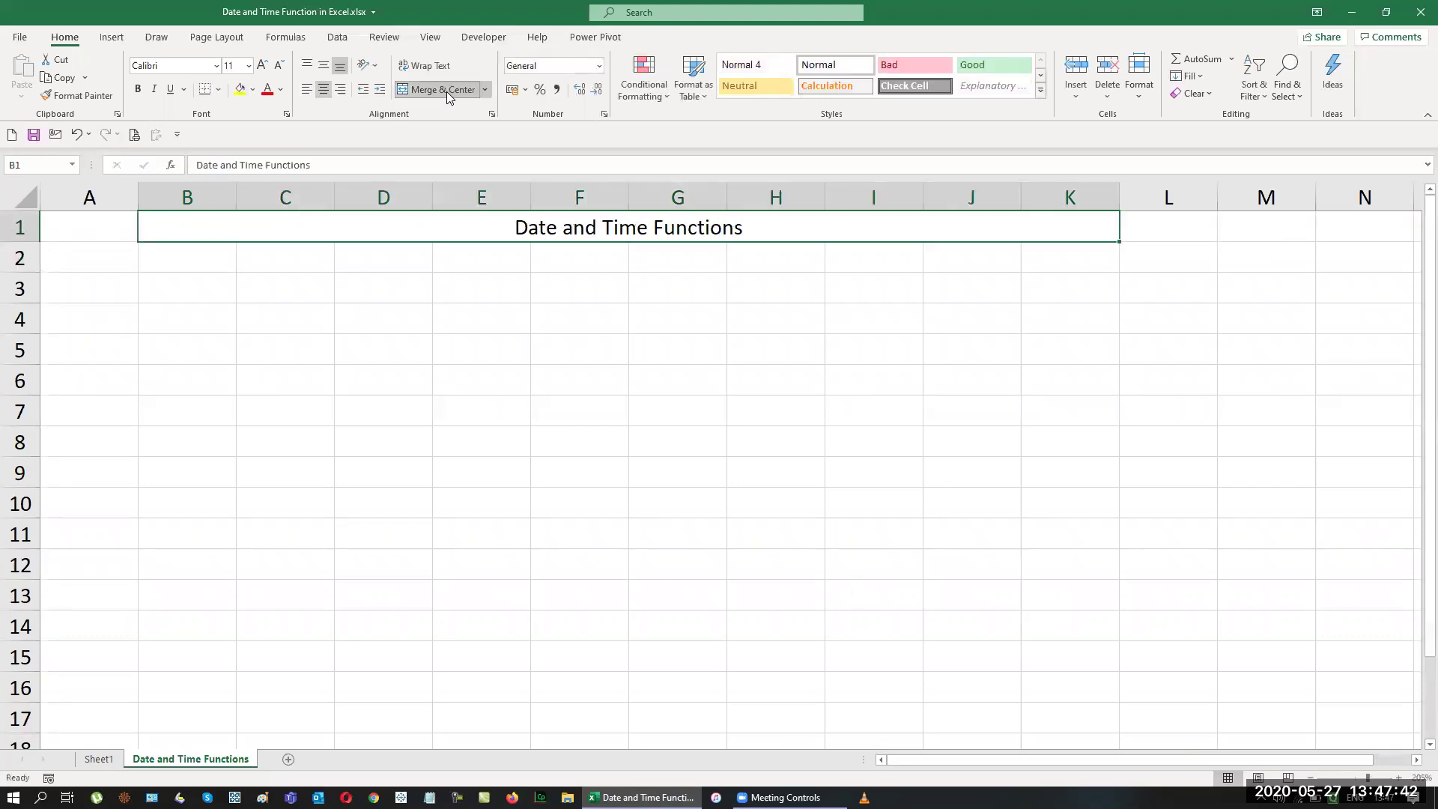
key("ctrl+b")
key("ctrl+u")
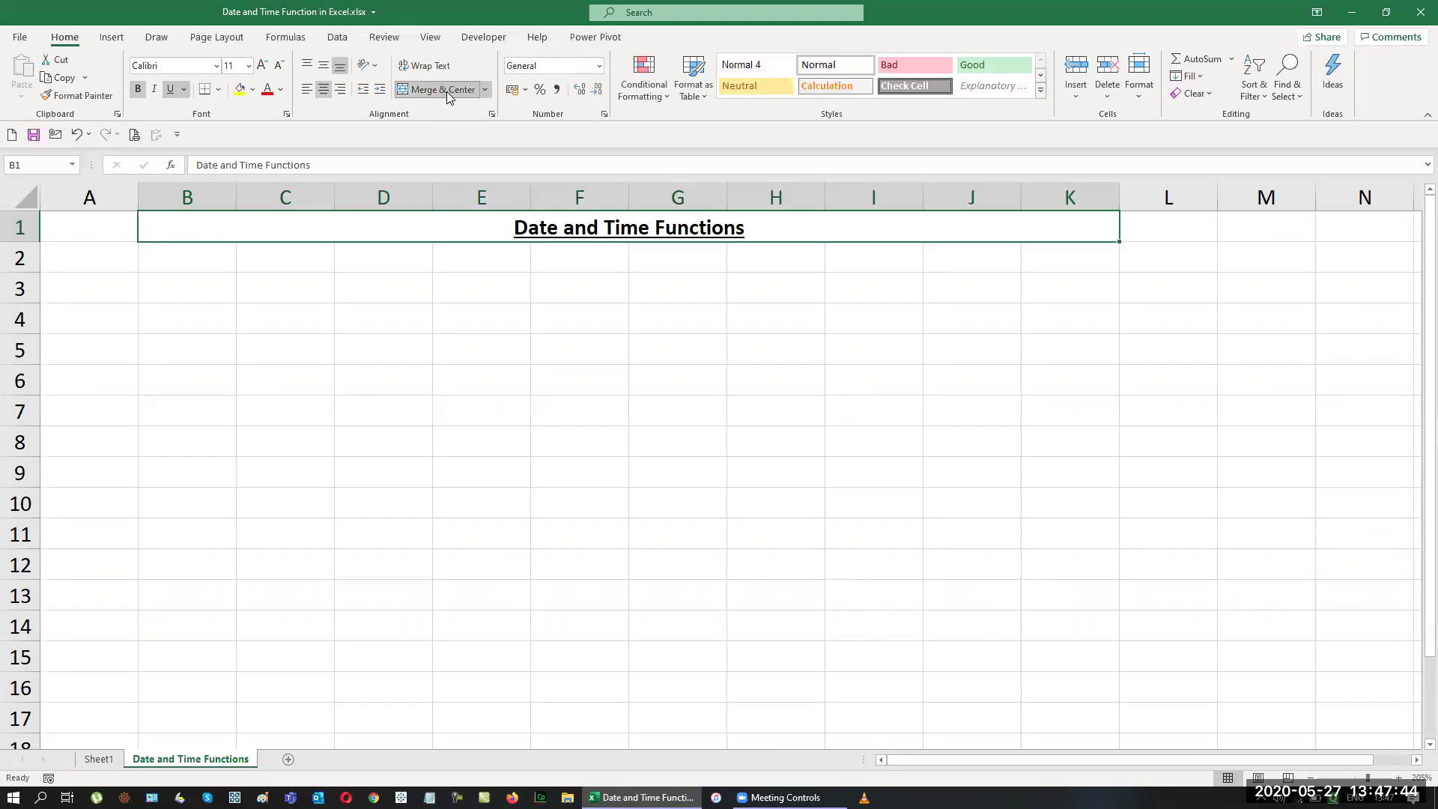
Enter the heading "Formula" in cell D3.
key("Down")
key("Down")
key("Right")
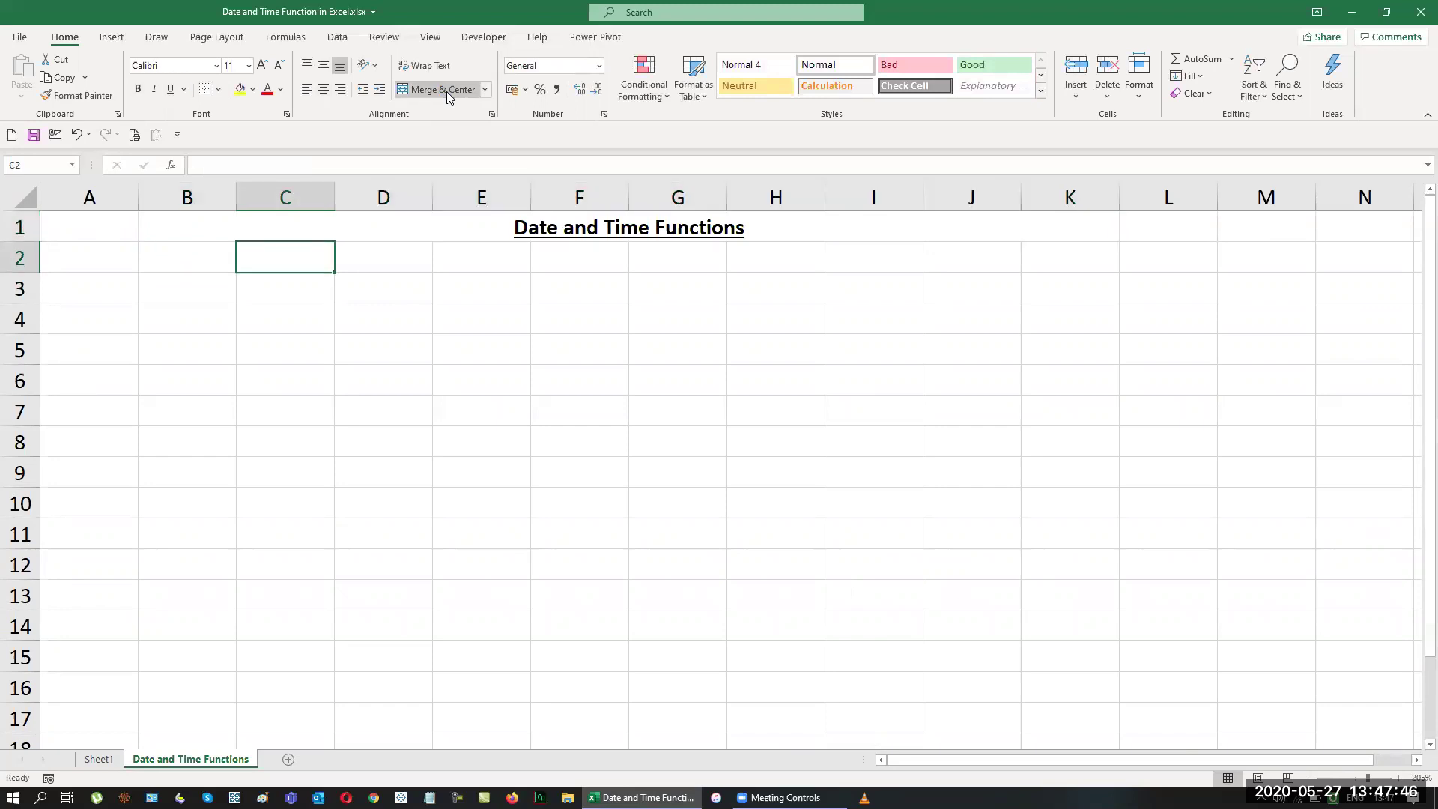
key("Right")
type("Formula")
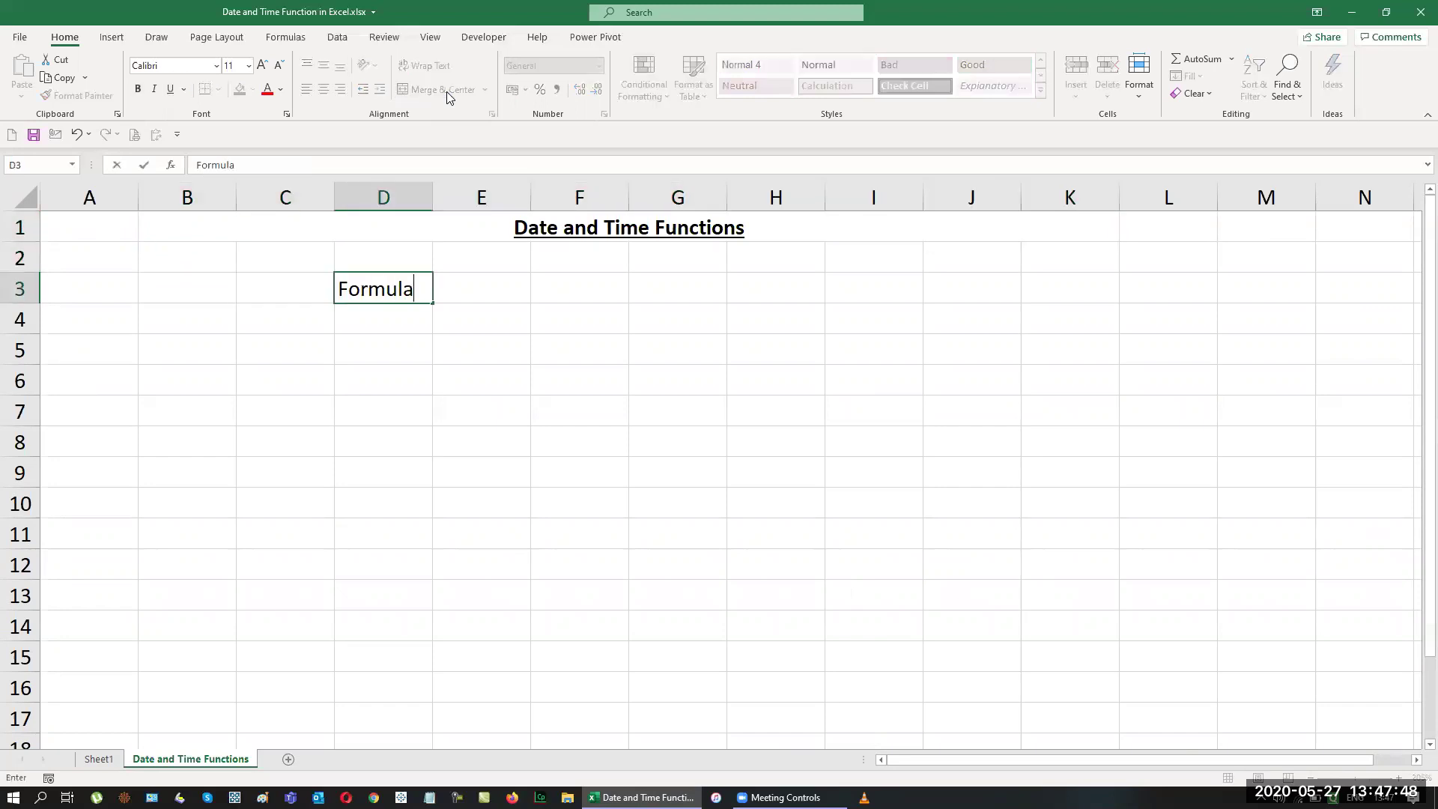
Enter the heading "Functions" in cell K3.
key("Right")
key("Right")
key("Right")
key("Right")
key("Right")
key("Right")
key("Right")
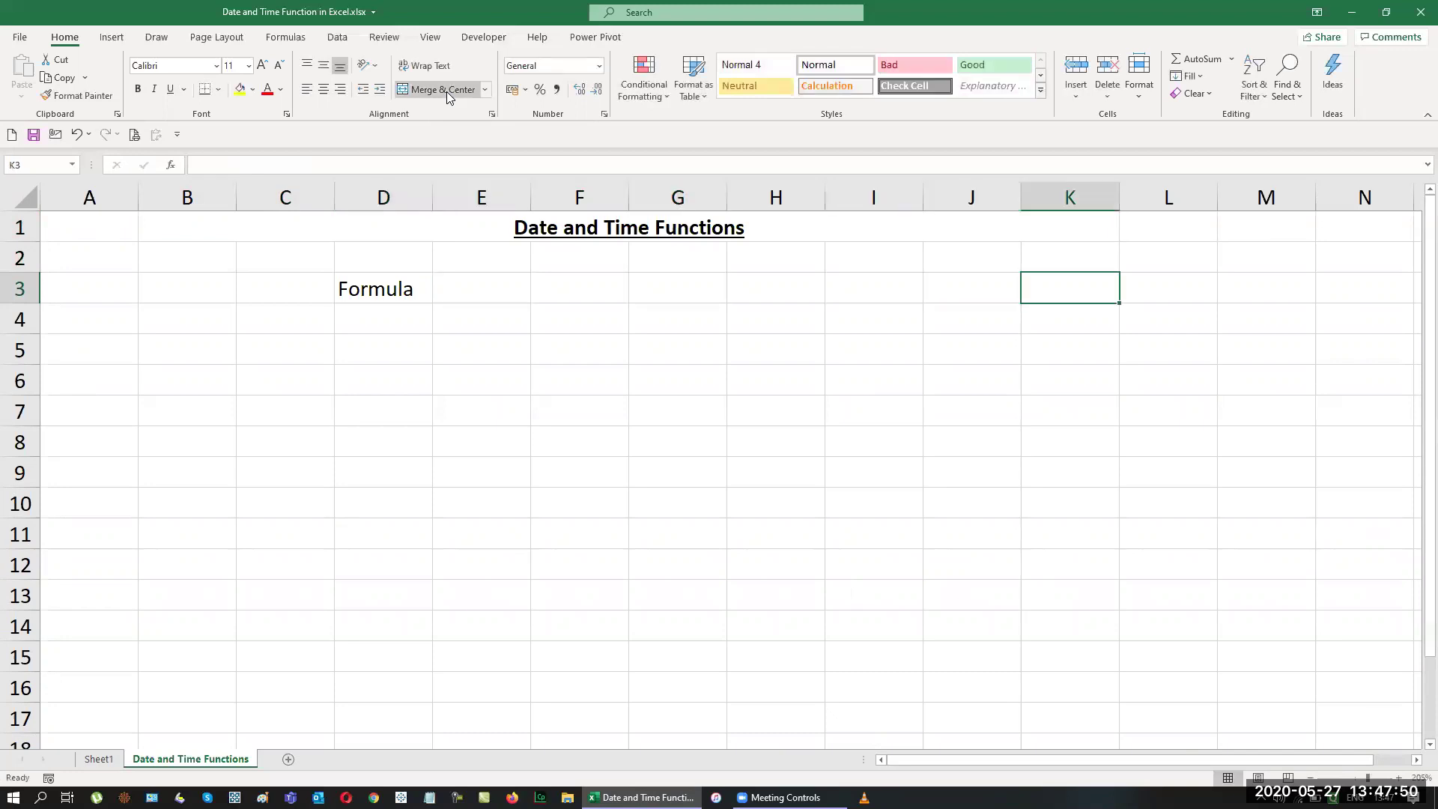
type("FUnctions")
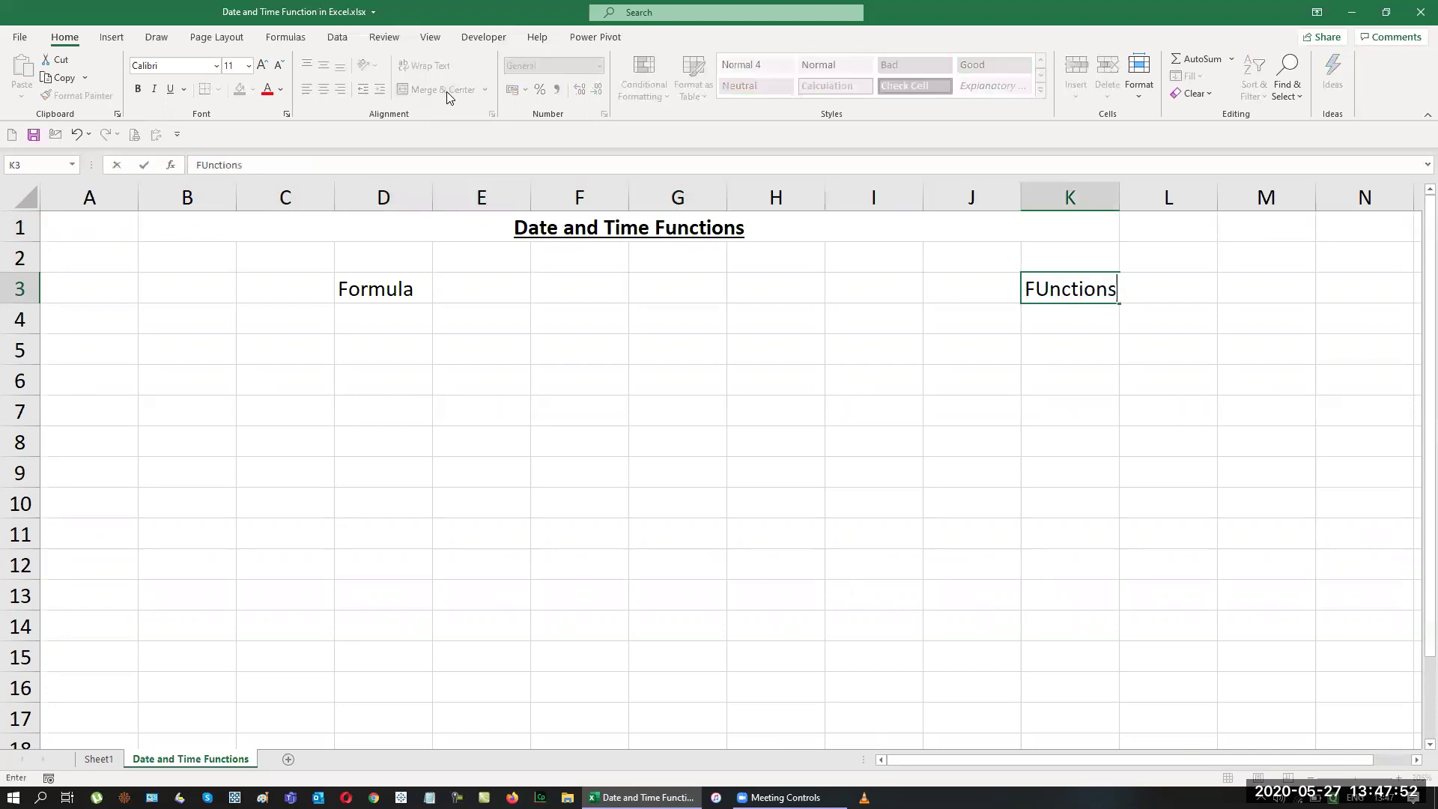
key("Return")
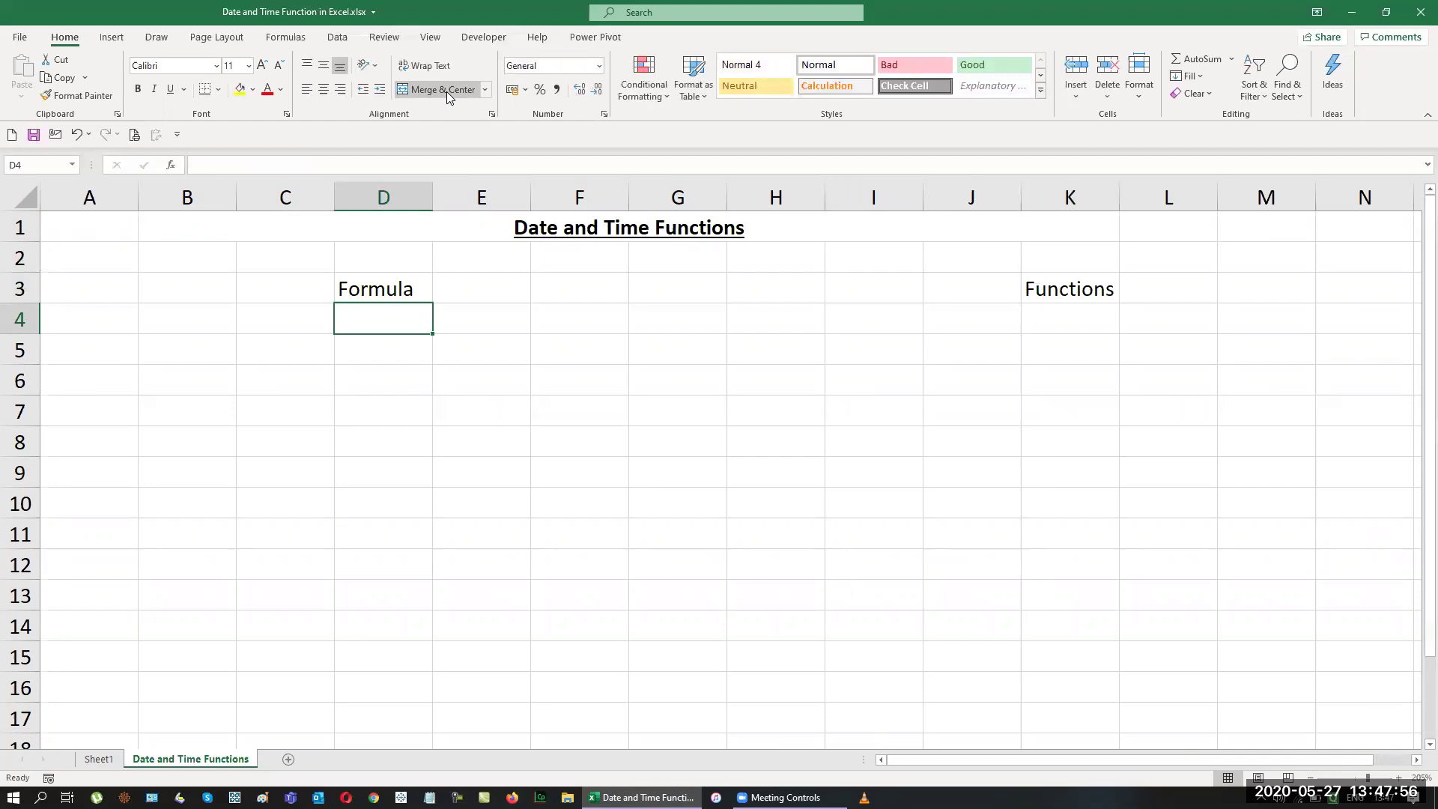
Fill column C from C4 downward with a linear number series starting at 1 with a step value of 1.
key("Left")
type("1")
key("Return")
key("Up")
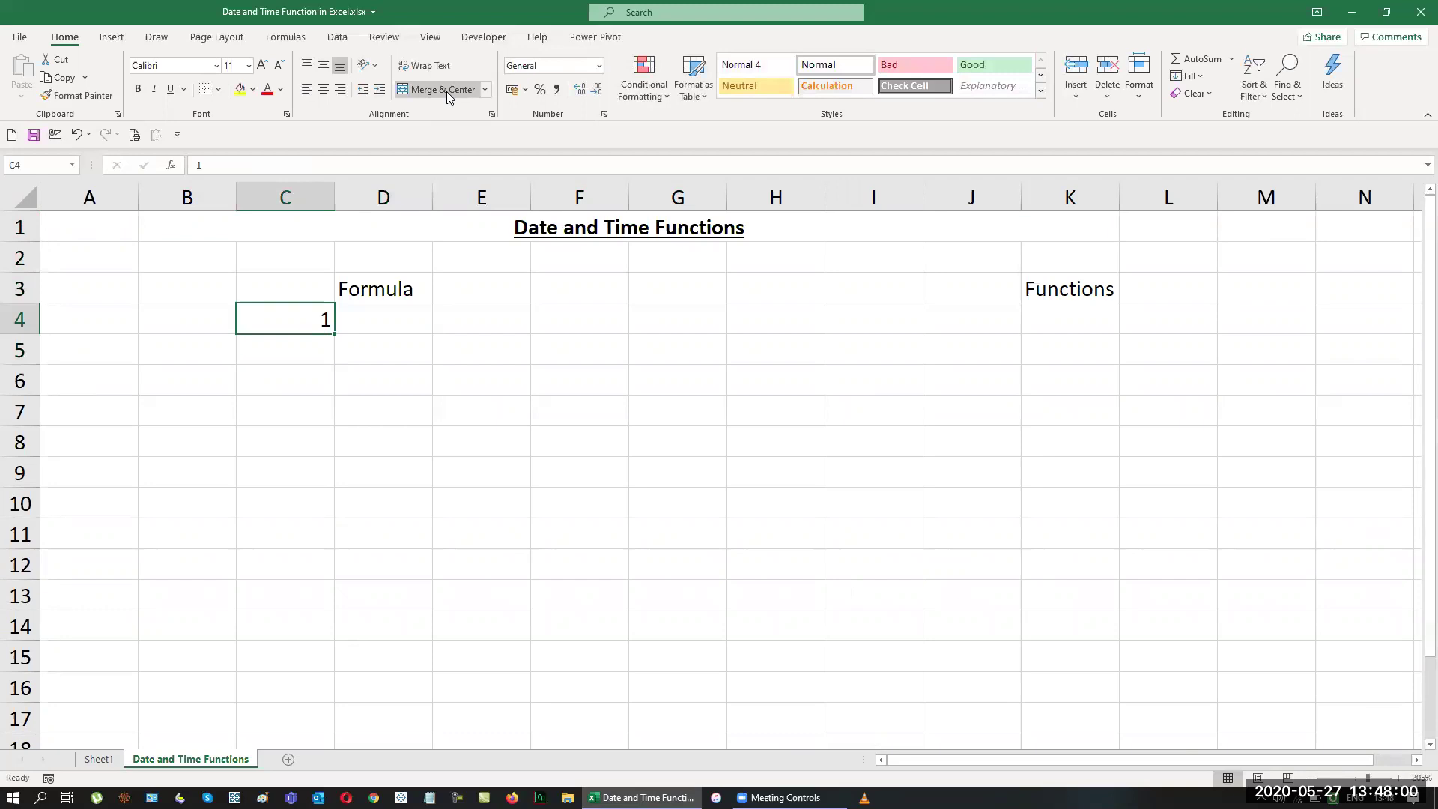
key("alt+h")
key("f")
key("i")
key("s")
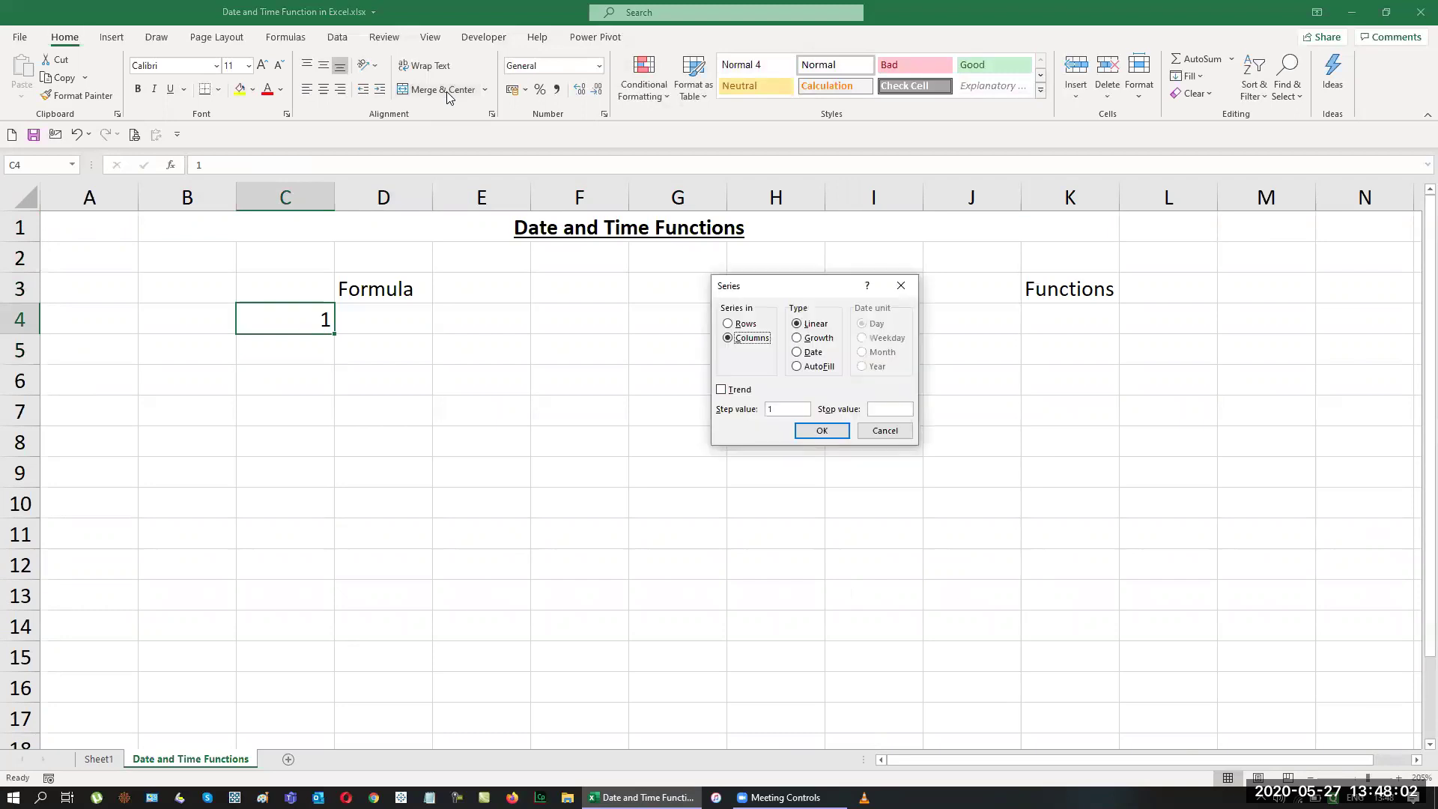
key("alt+s")
type("15")
key("Return")
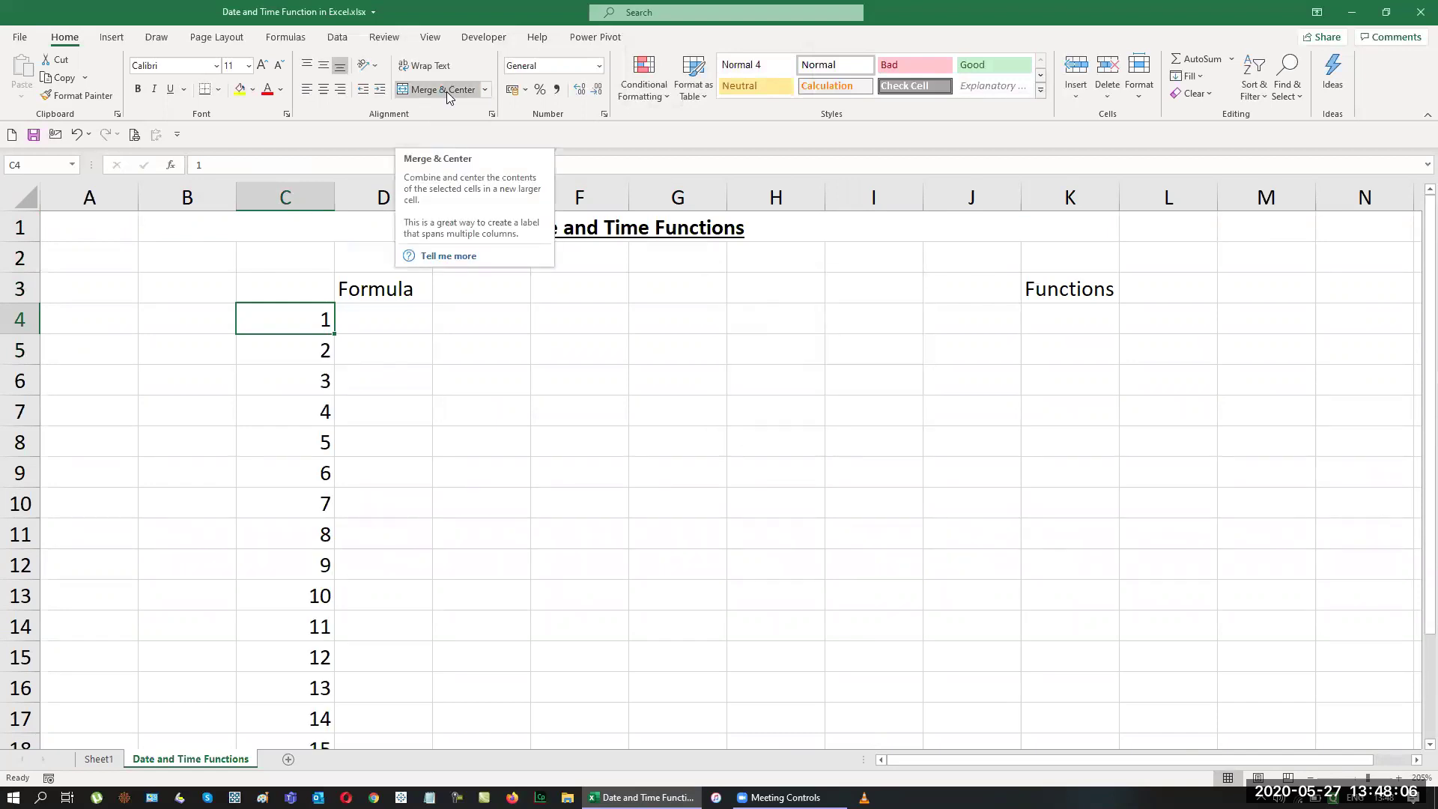
List the function names Today, now, Day and Days in cells D4 to D7.
key("Right")
type("Today")
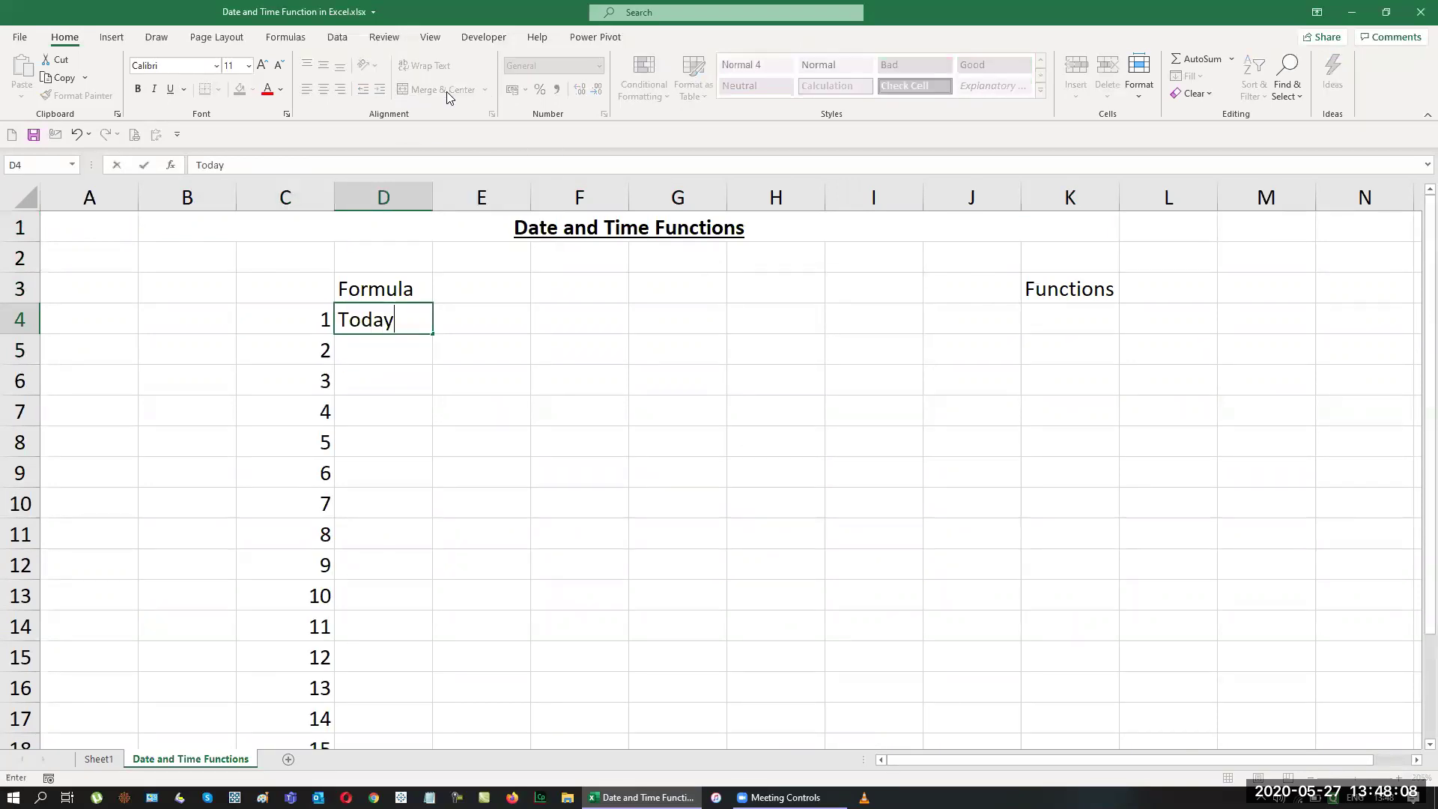
key("Return")
type("now")
key("Return")
type("Day")
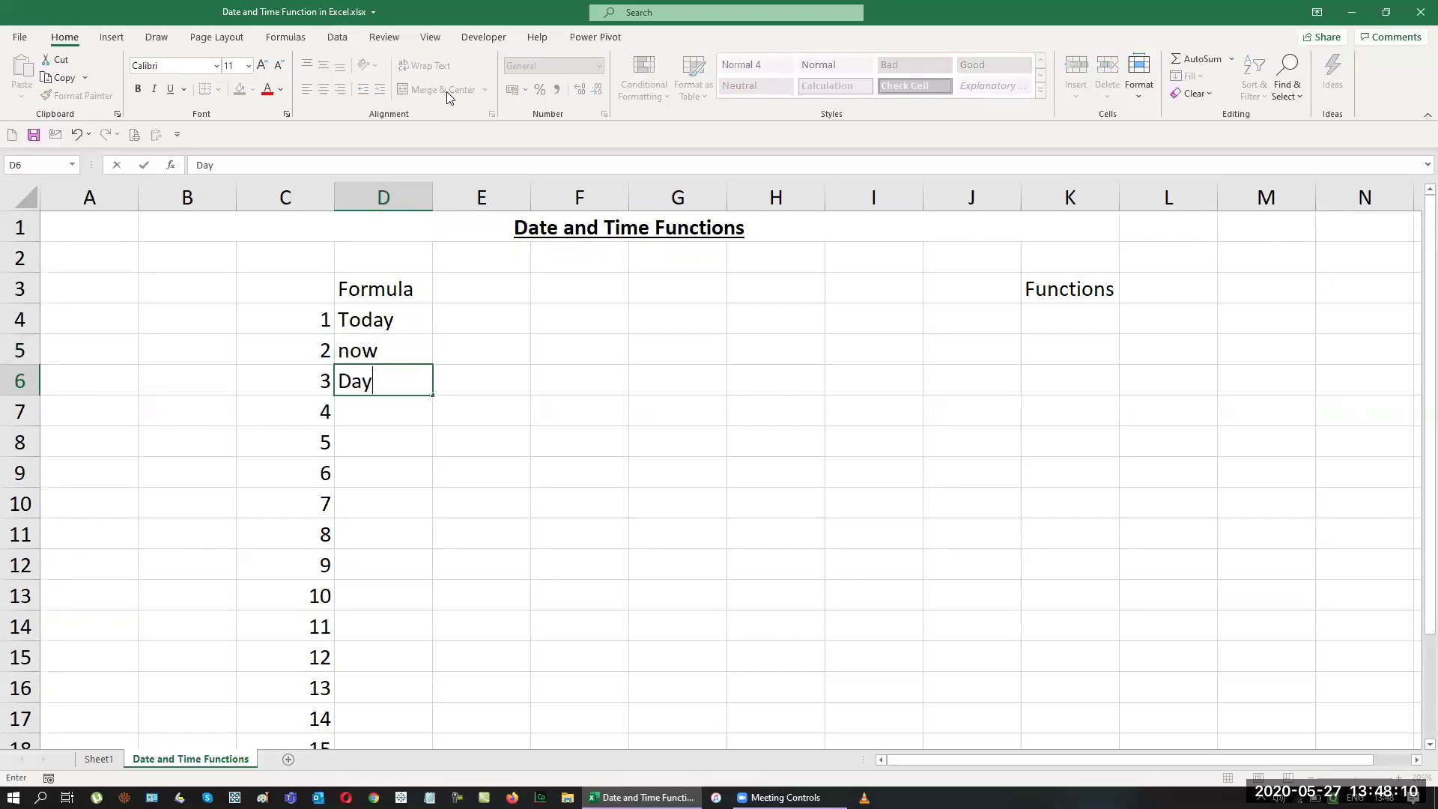
key("Return")
type("Days")
key("Return")
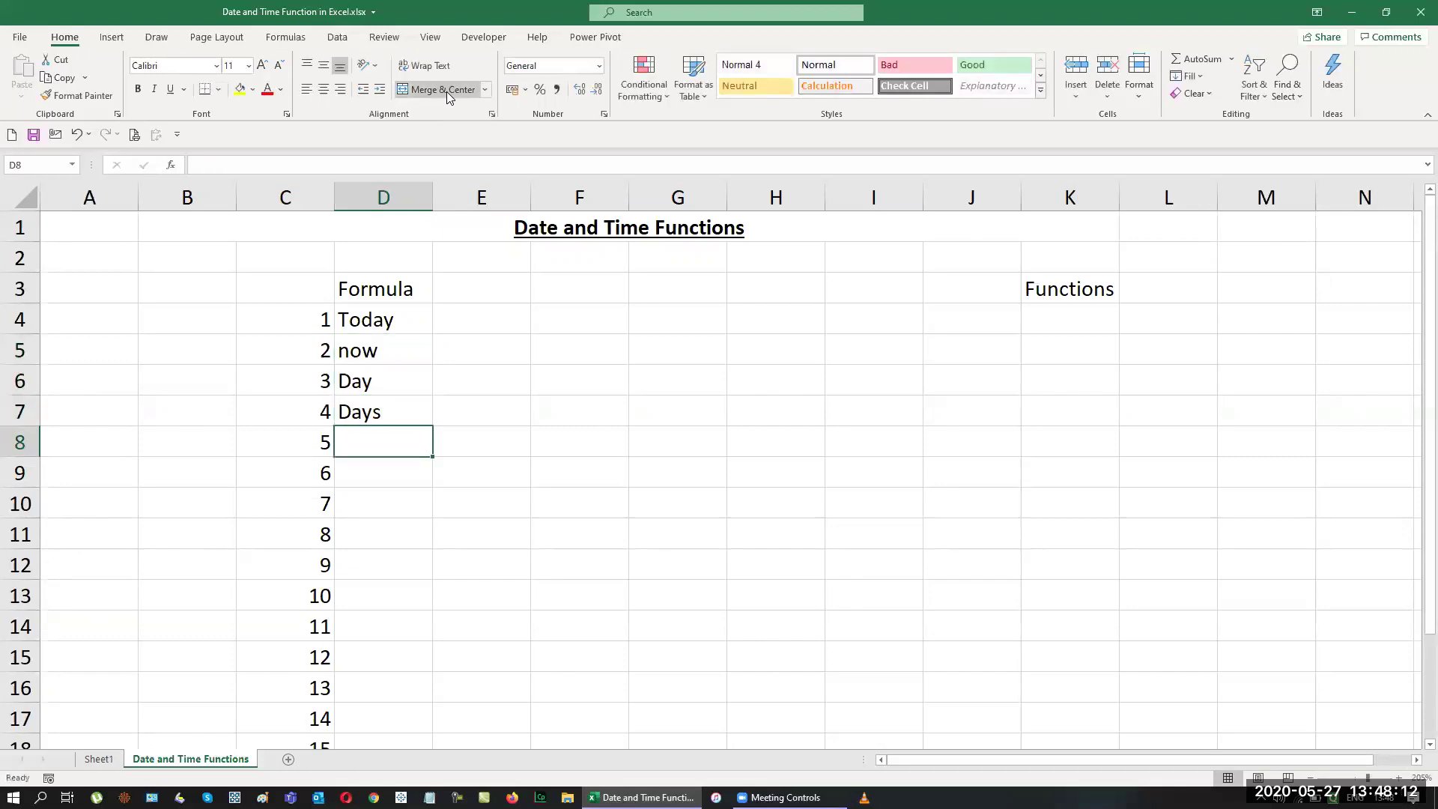
Continue the function list with Month, Year and Text Day in cells D8 to D10.
type("Month")
key("Return")
type("Year")
key("Return")
type("Text Day")
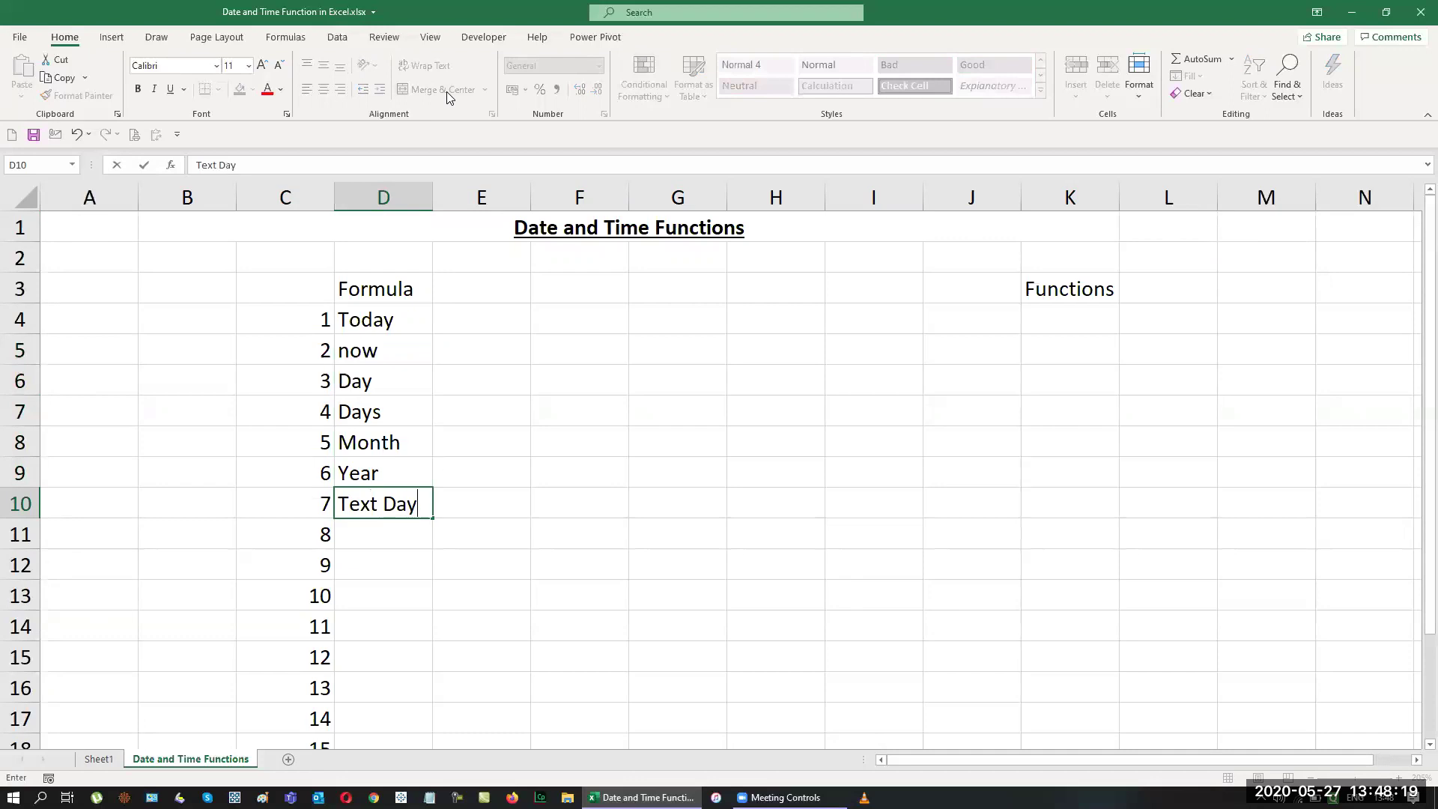
key("Return")
Add Text Month in cell D11 and Text Year in cell D12.
type("Text Mon")
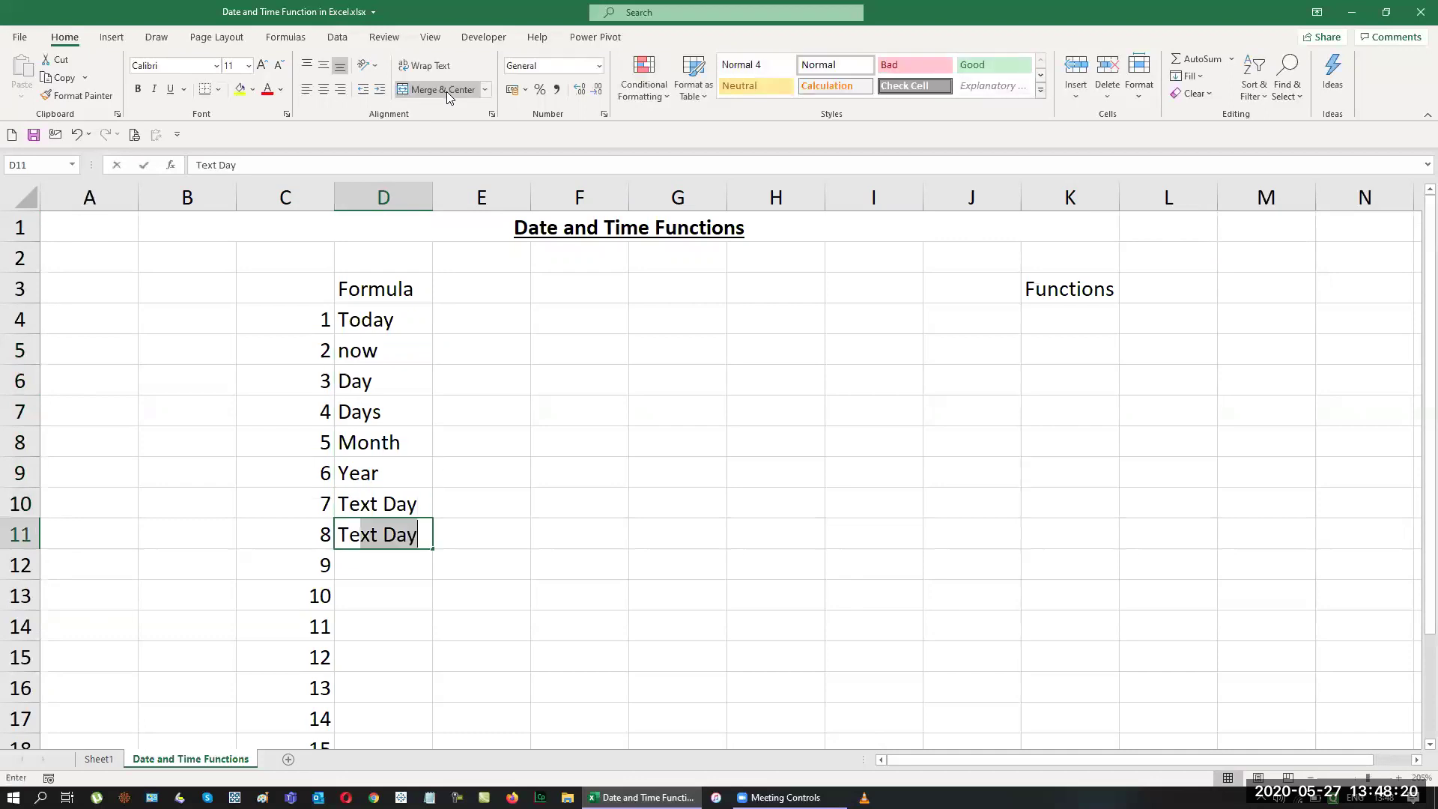
type("ht")
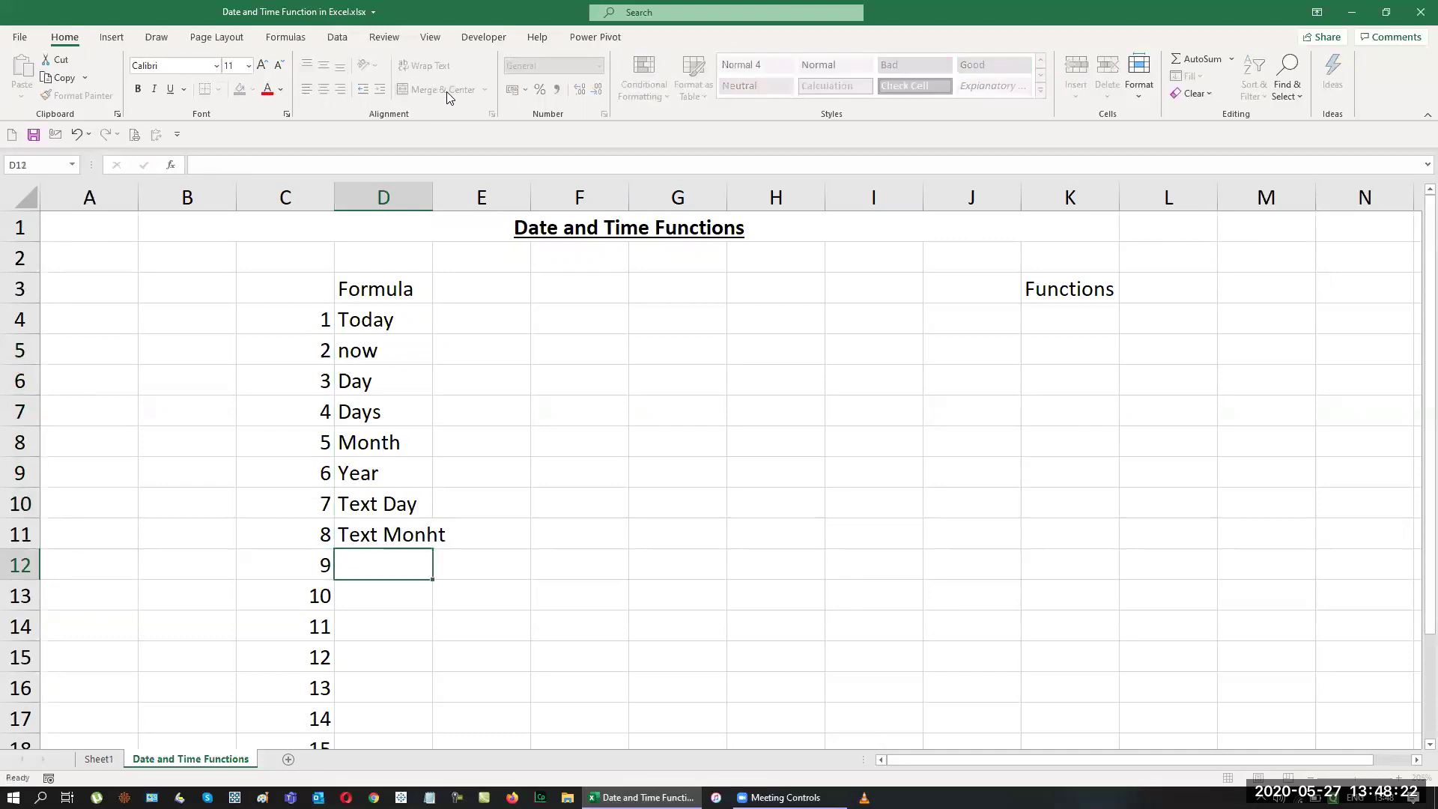
key("Return")
key("Up")
key("F2")
key("BackSpace")
key("BackSpace")
type("th")
key("Return")
type("Text Year")
key("Return")
Merge and center cells B10 to B12 beside the three Text entries.
key("Up")
key("Up")
key("Up")
key("Left")
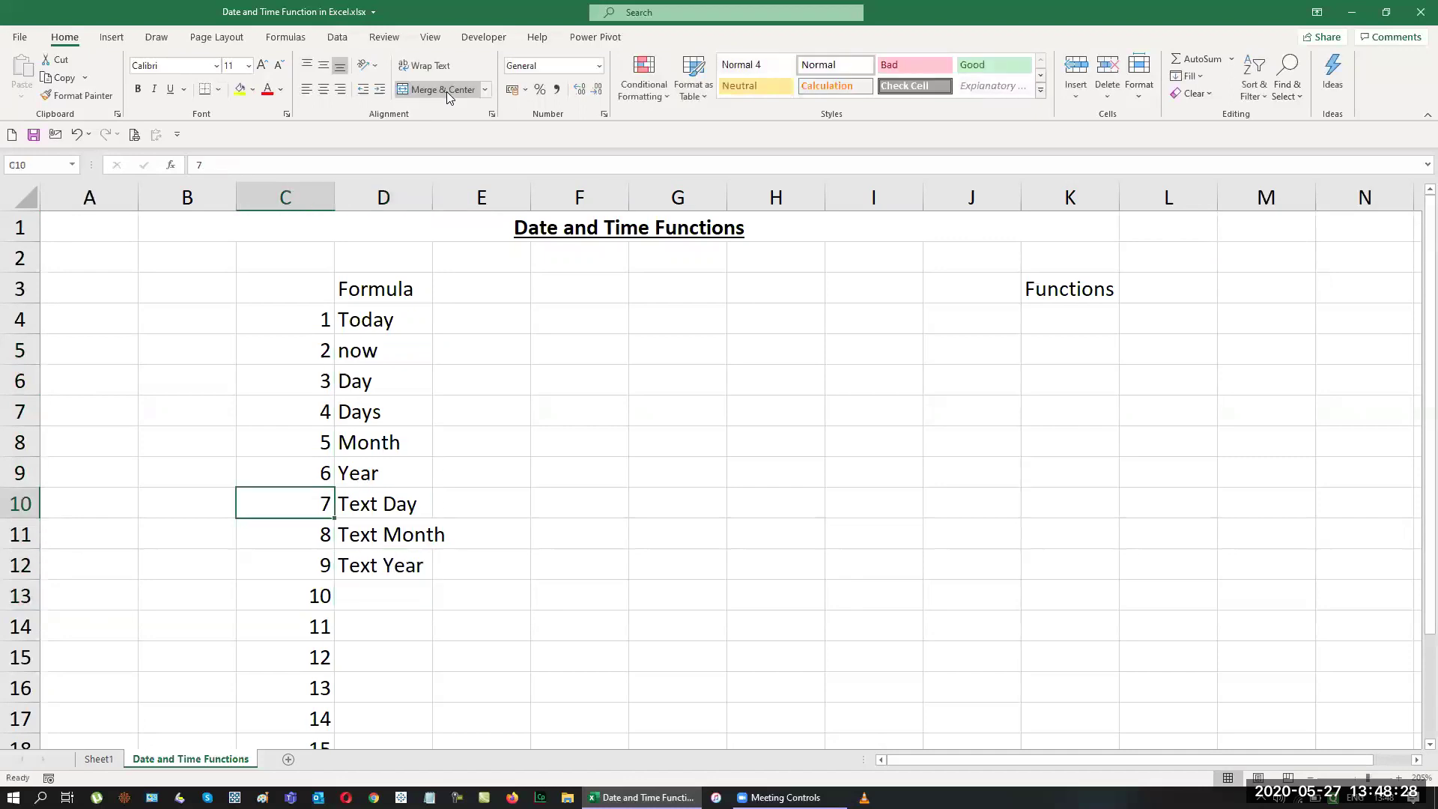
key("Left")
key("shift+Down")
key("shift+Down")
left_click(446, 91)
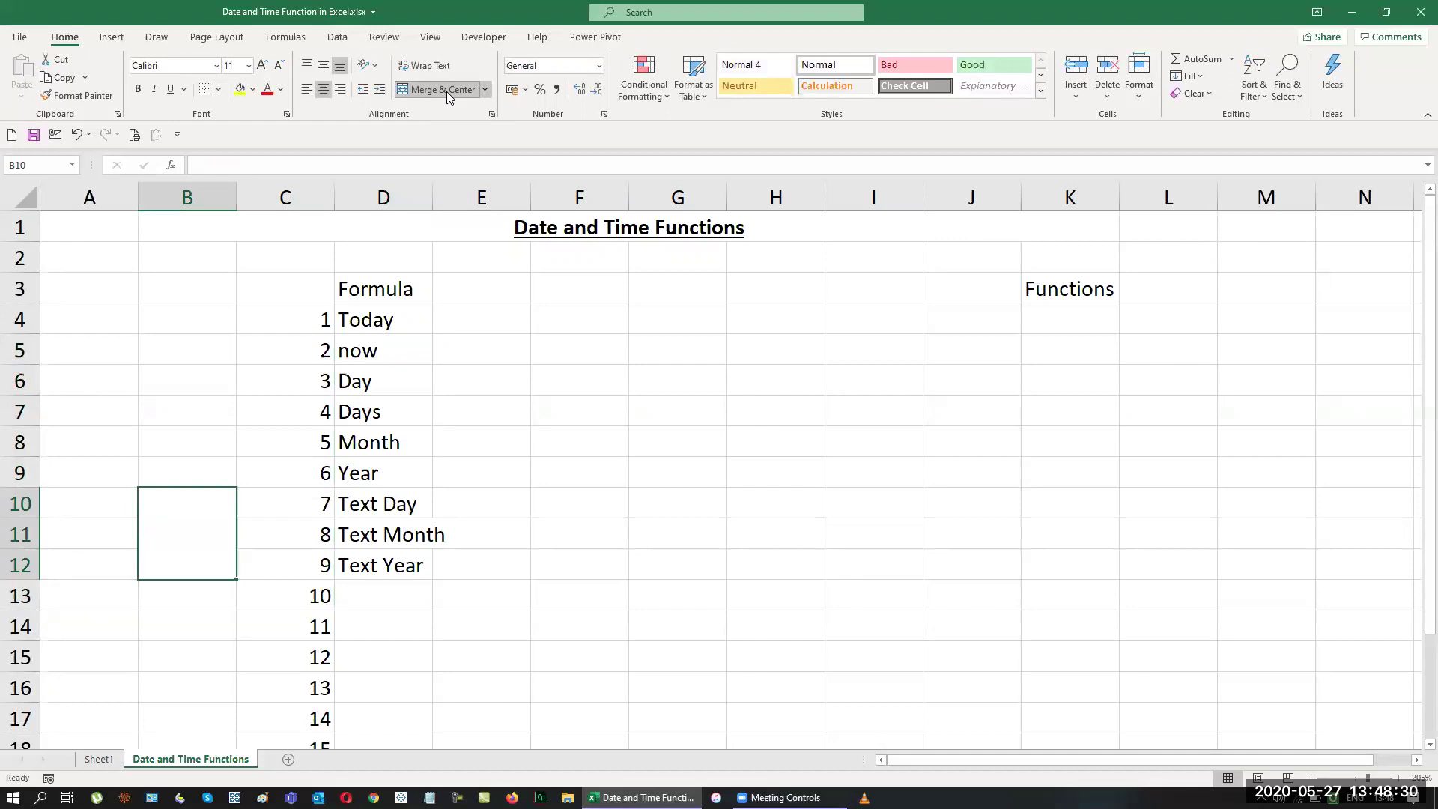
Label the merged cell B10 "Text Functions", with wrapped text and middle vertical alignment.
type("TExt")
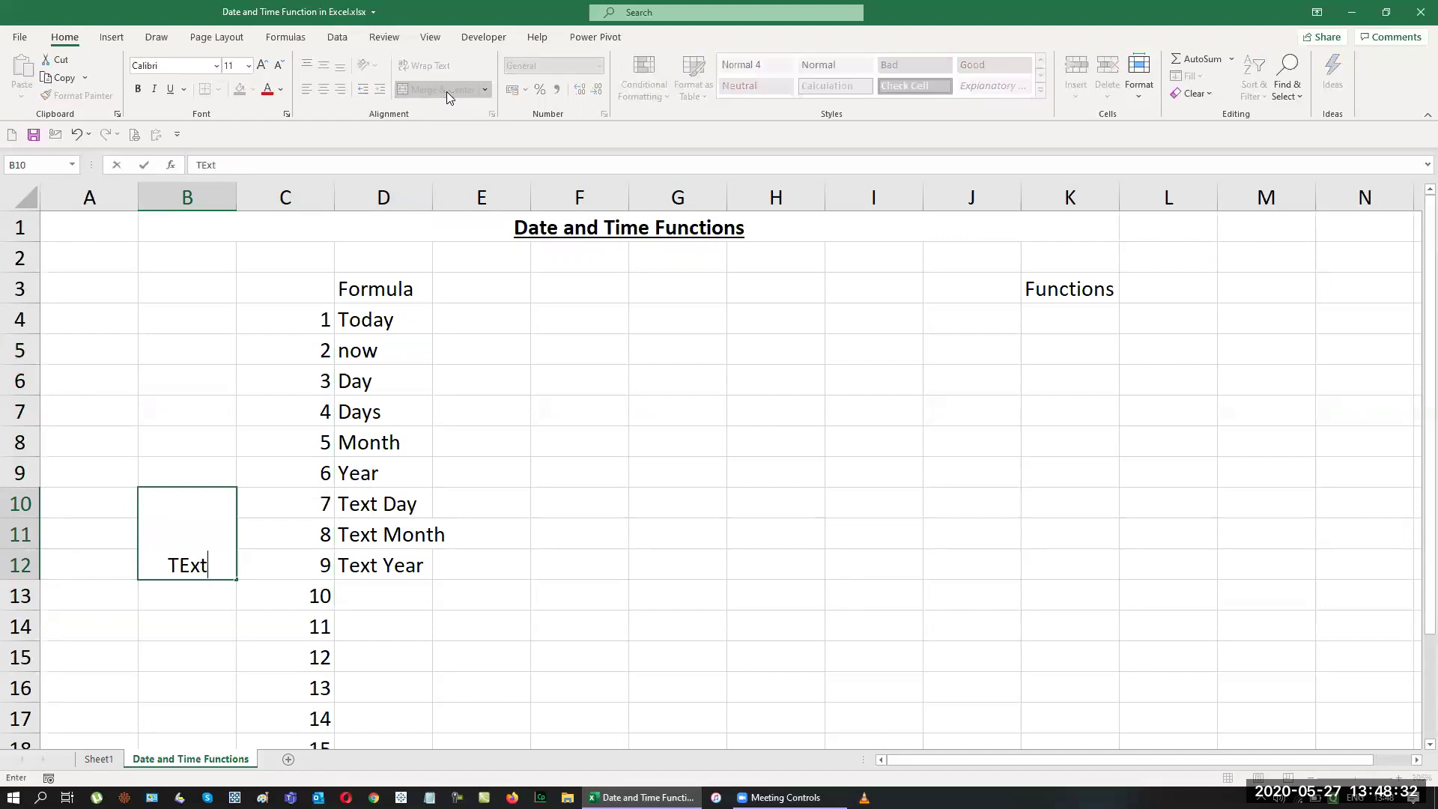
type(" Functions")
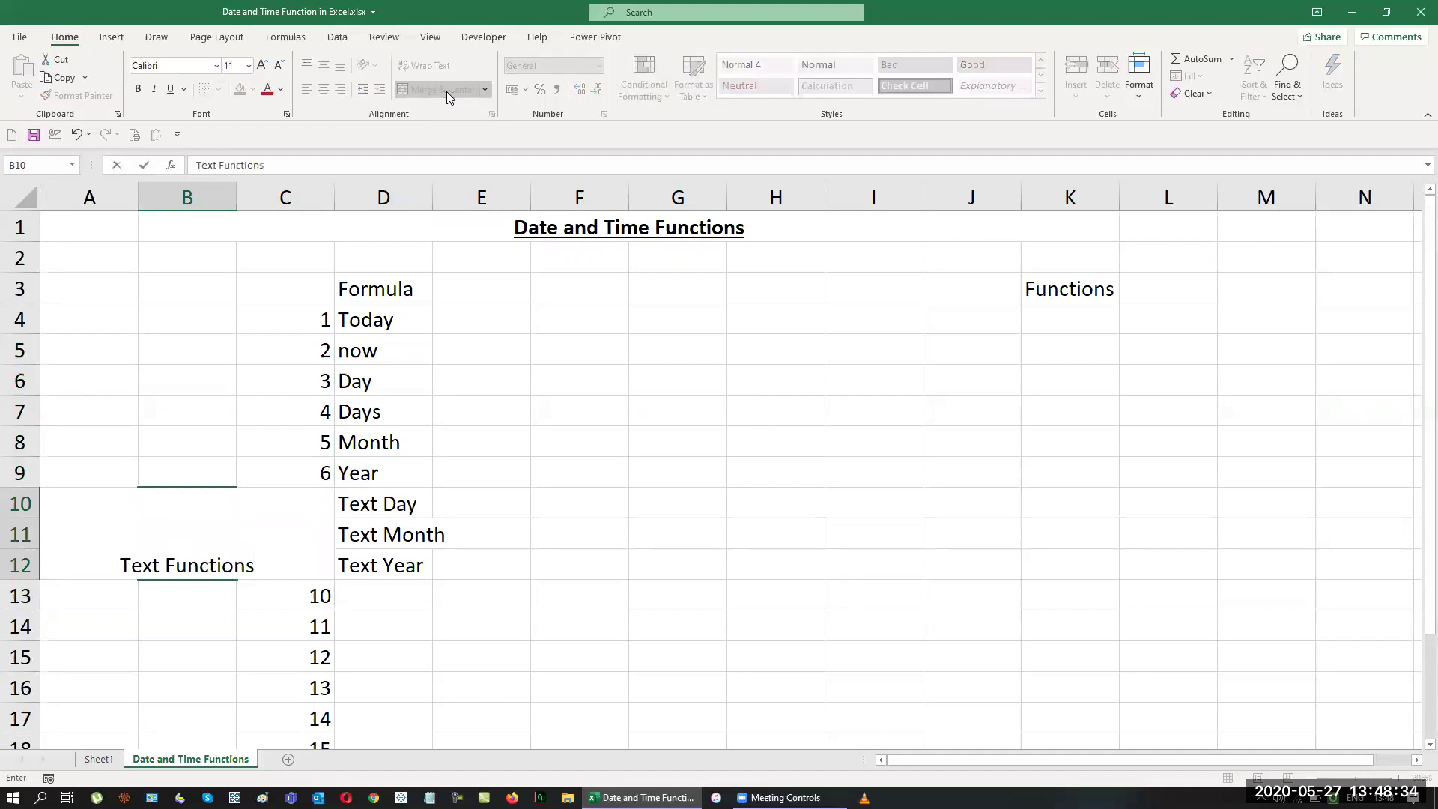
key("Return")
key("Up")
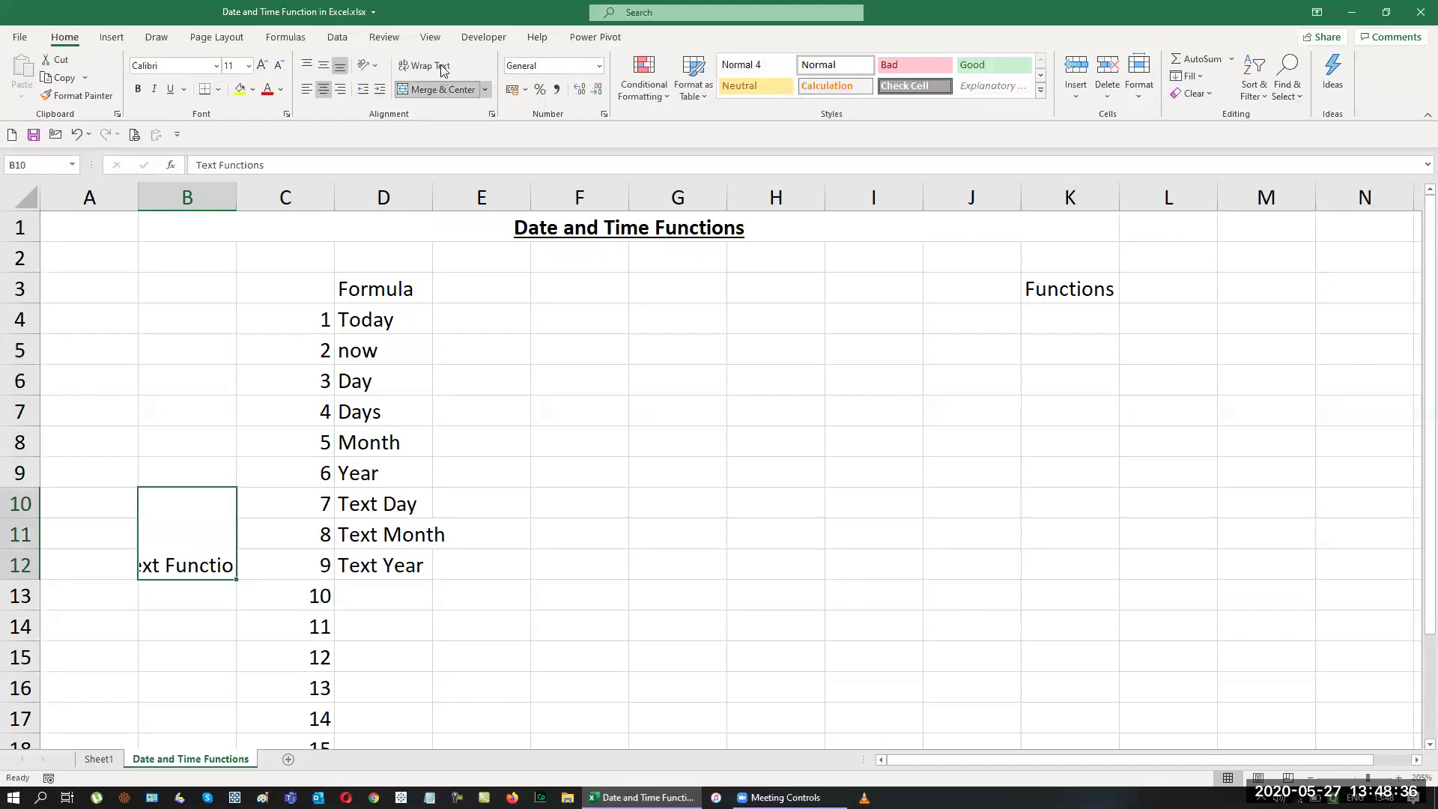
left_click(441, 67)
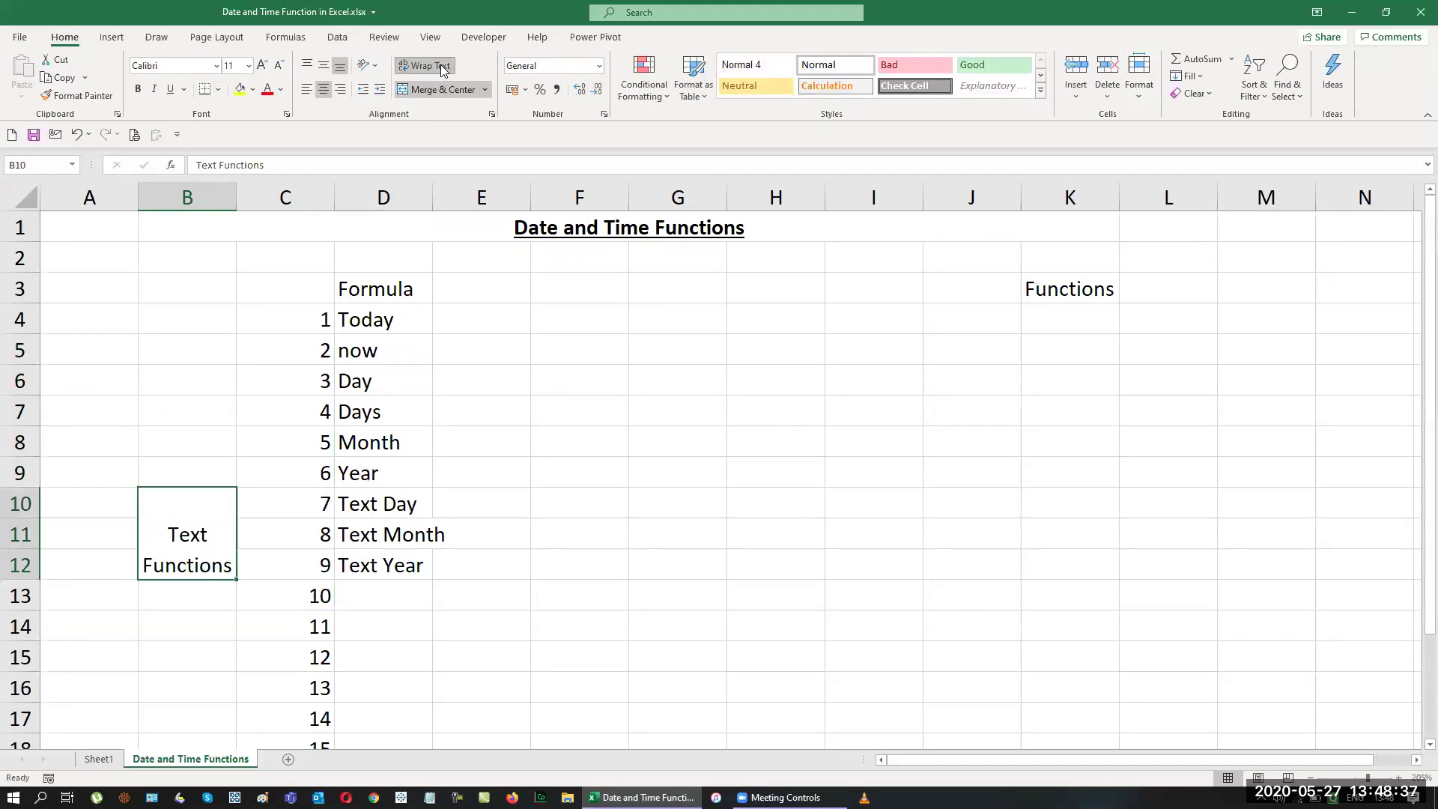
left_click(324, 67)
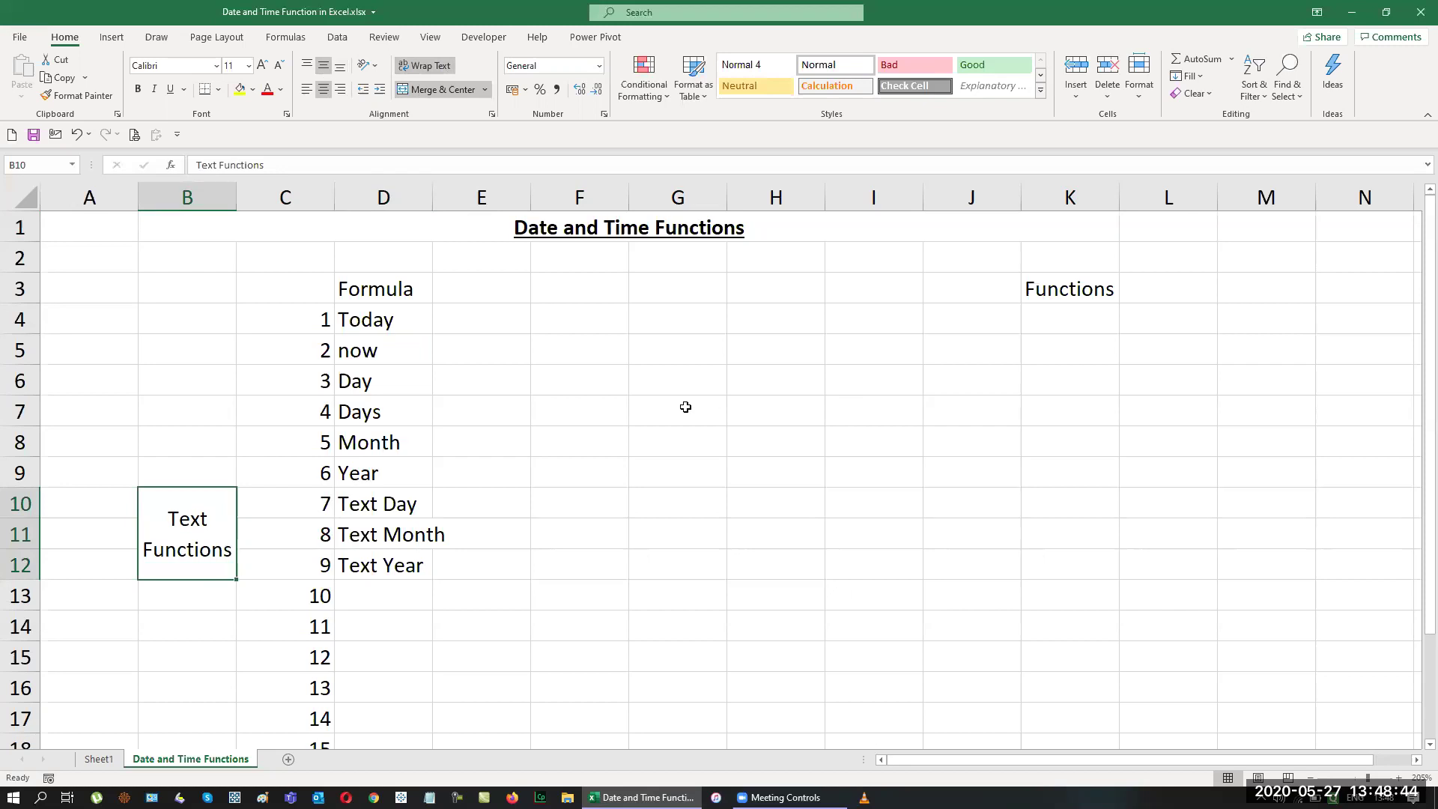
Autofit column D's width and add Weeknum in D13 and Weekday in D14.
double_click(432, 197)
scroll(751, 513, "down", 1)
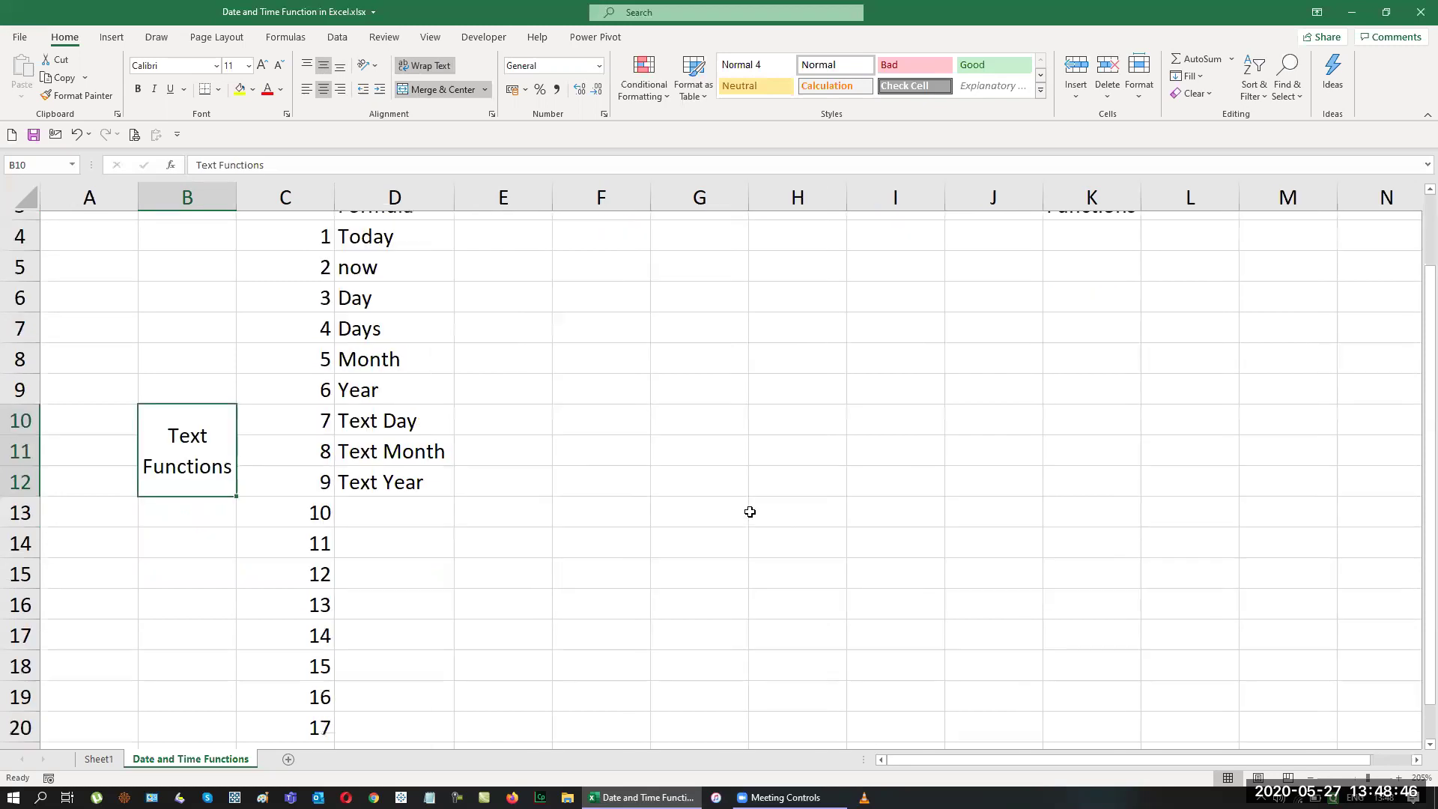
left_click(401, 501)
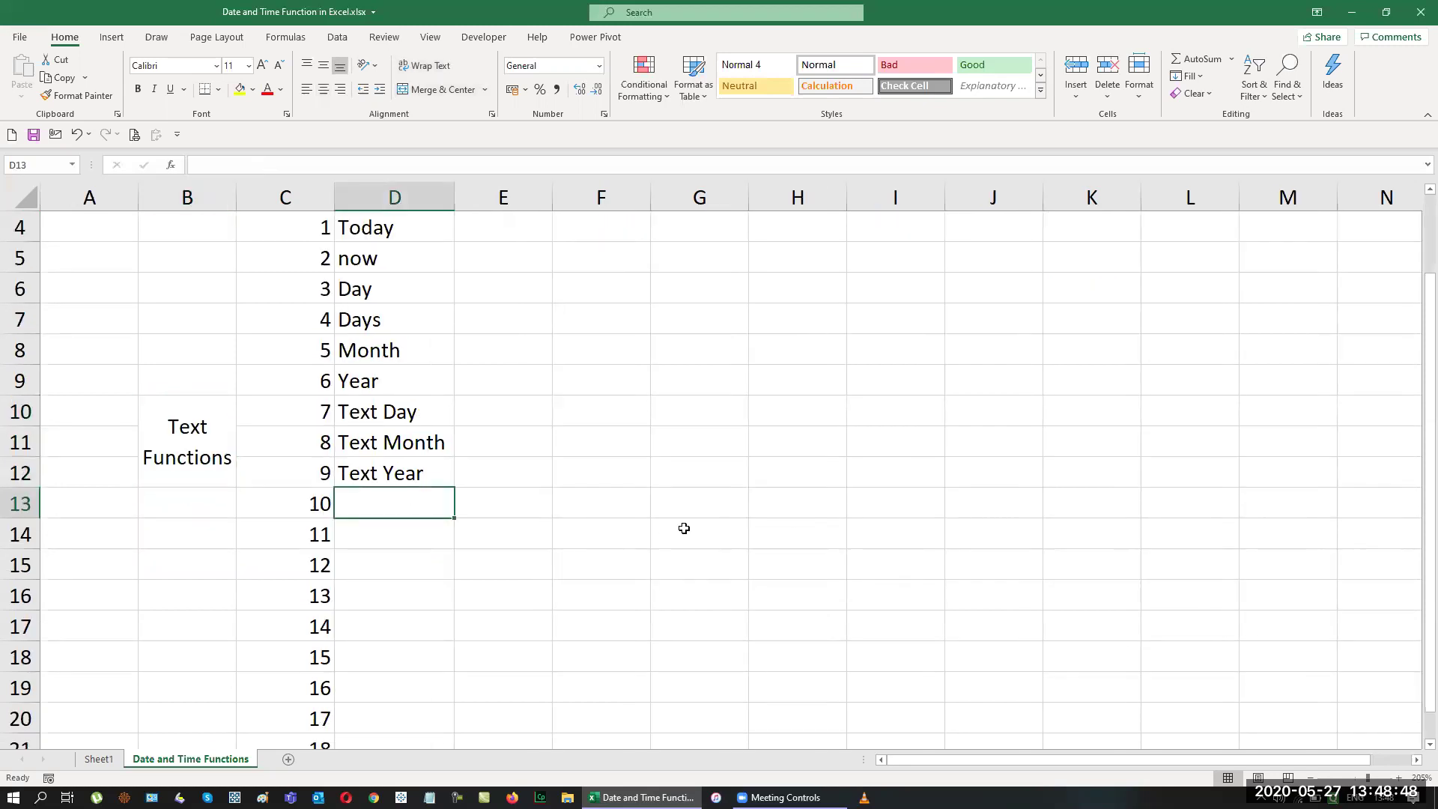
type("Weeknum")
key("Return")
type("Wo")
key("BackSpace")
type("eekday")
key("Return")
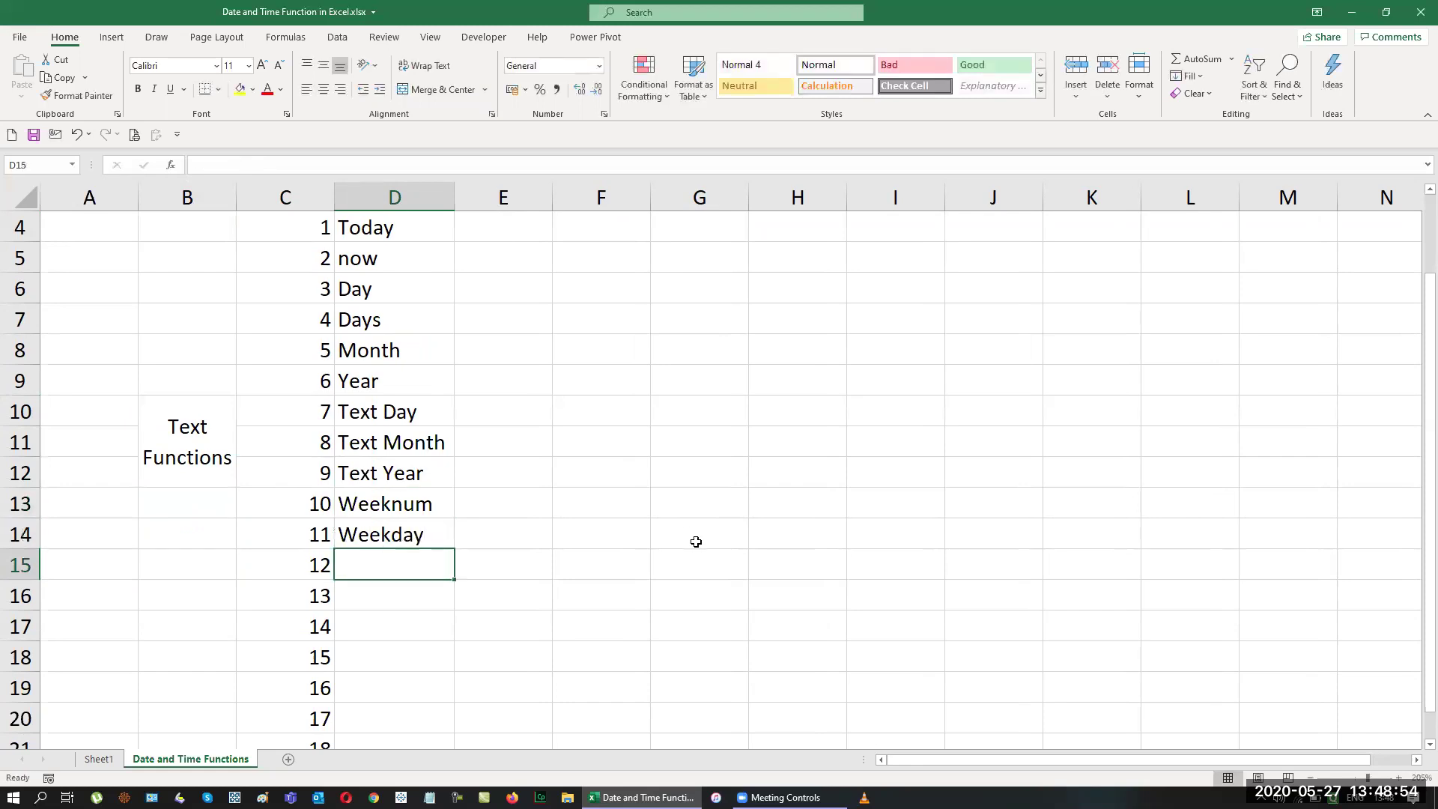
scroll(699, 542, "up", 1)
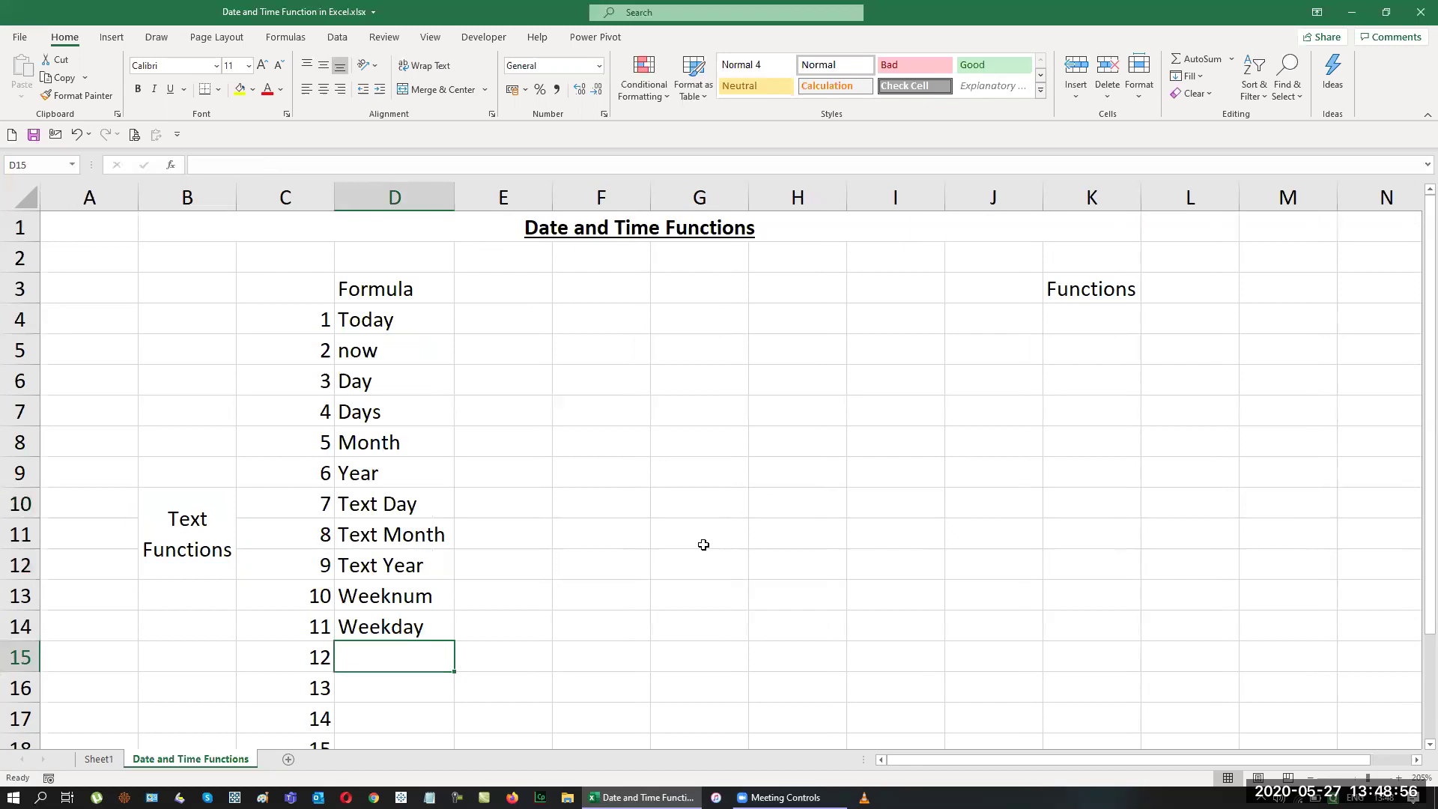
Add Workday in cell D15 and Workday.Intl in cell D16 of the Formula list.
scroll(703, 544, "down", 2)
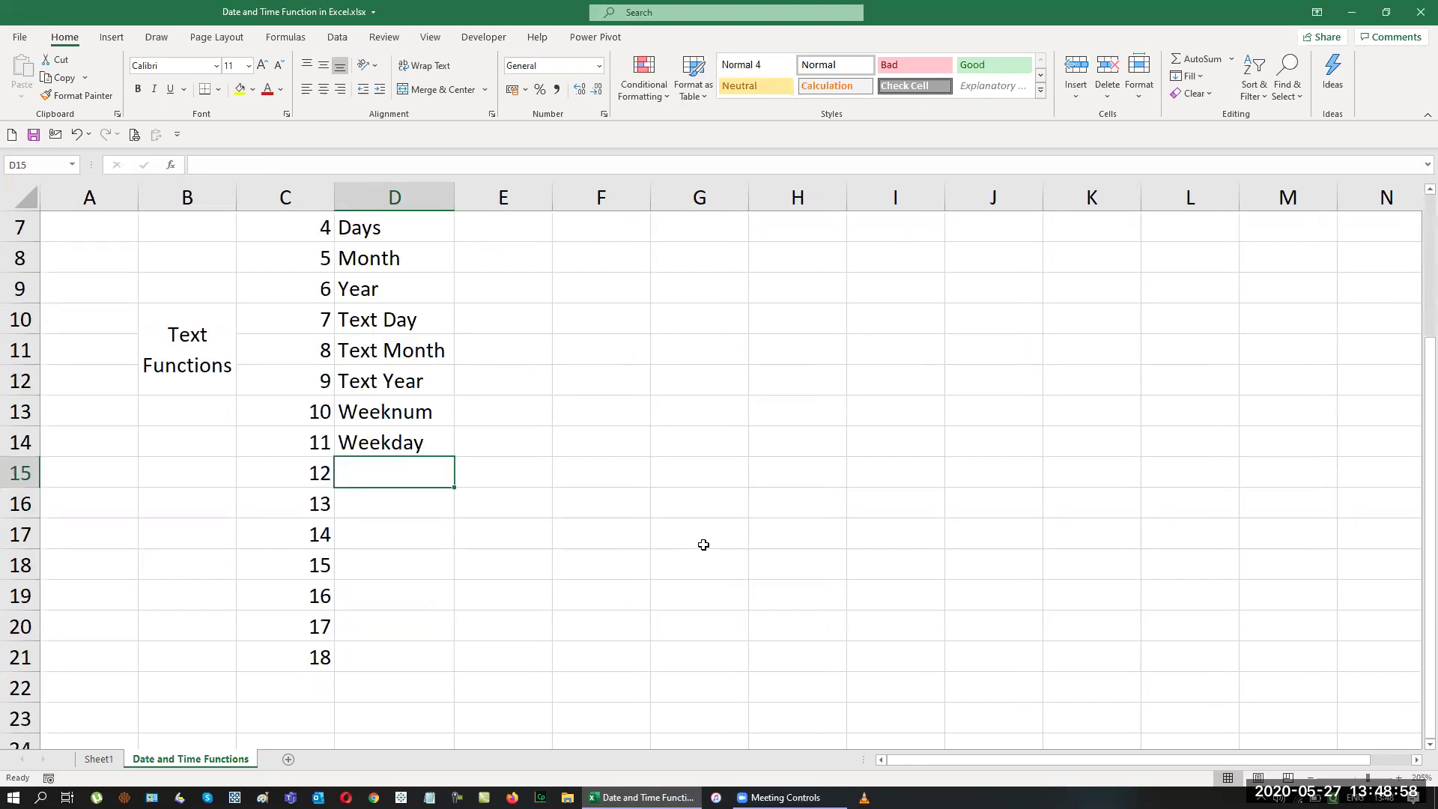
type("Workday")
key("Return")
type("Wo")
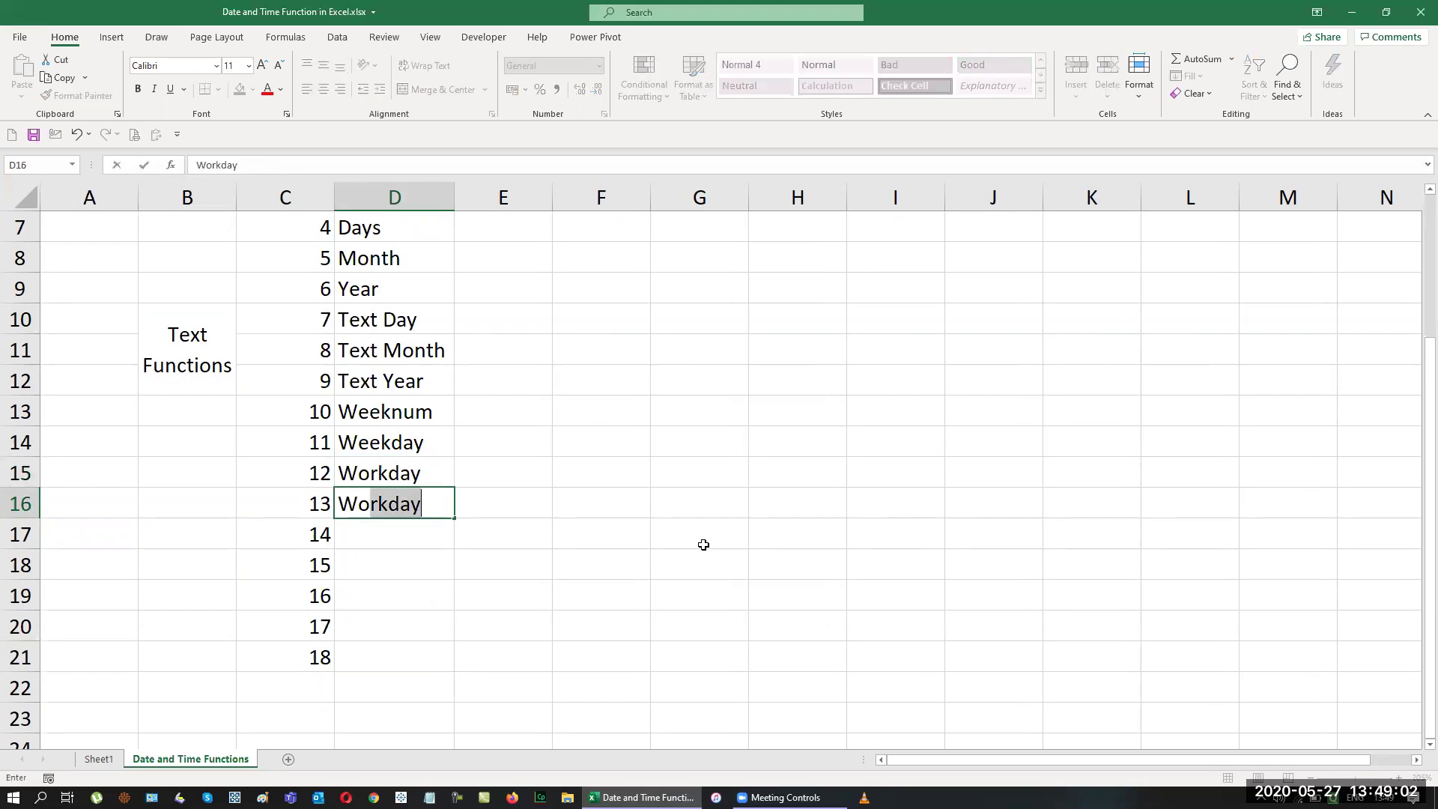
type("rkday.")
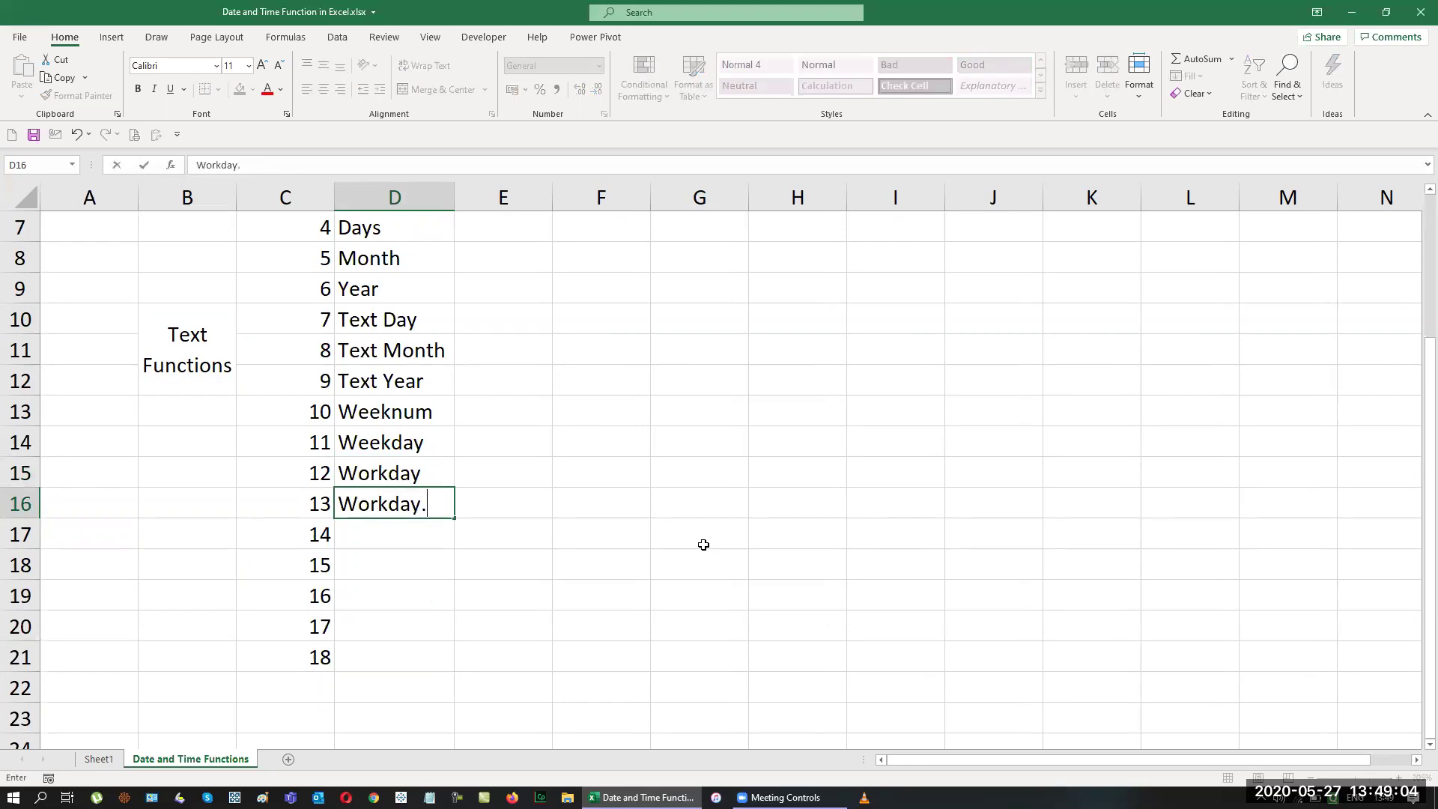
type("Intl")
key("Return")
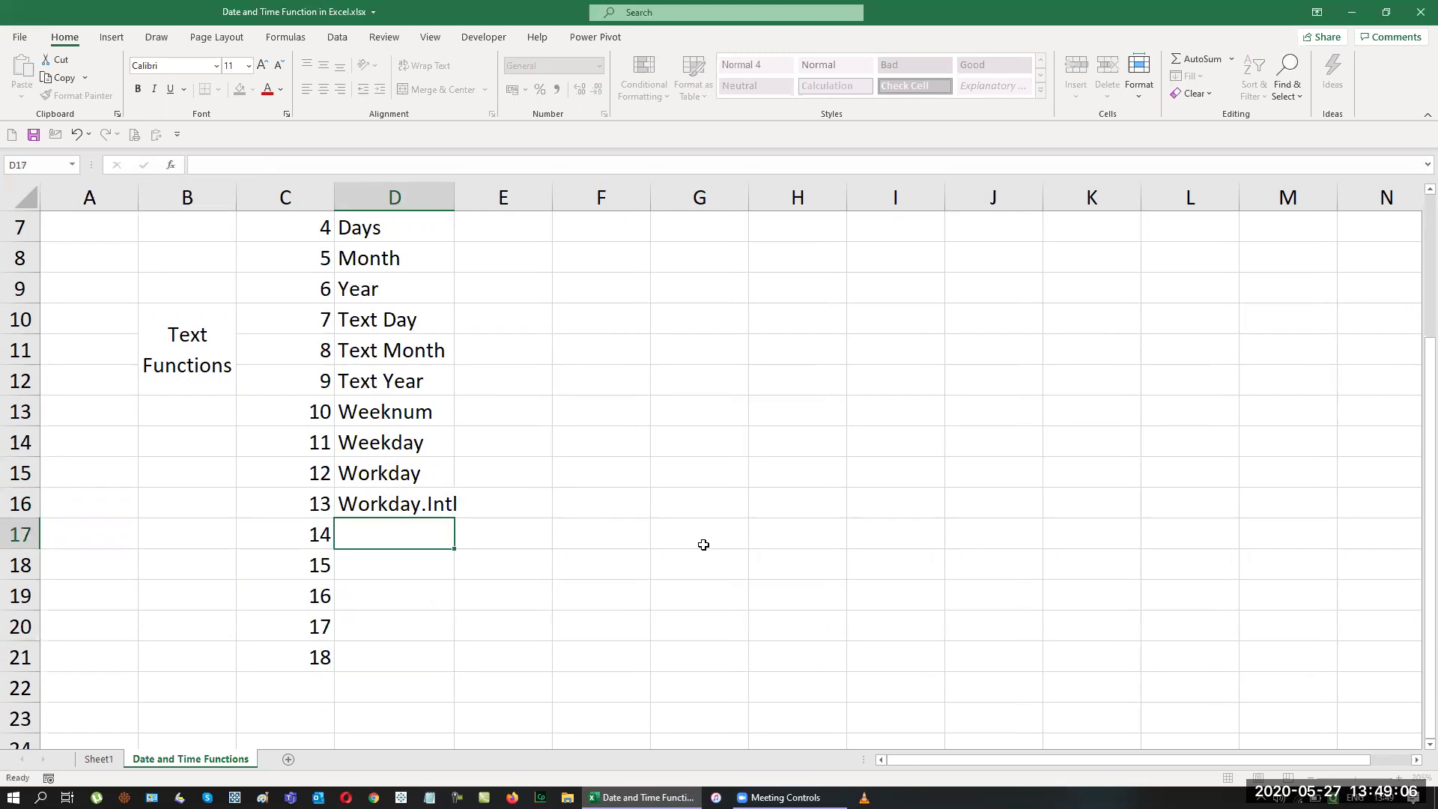
Add Networkdays in cell D17 and Networkdays.Intl in cell D18.
type("Networ")
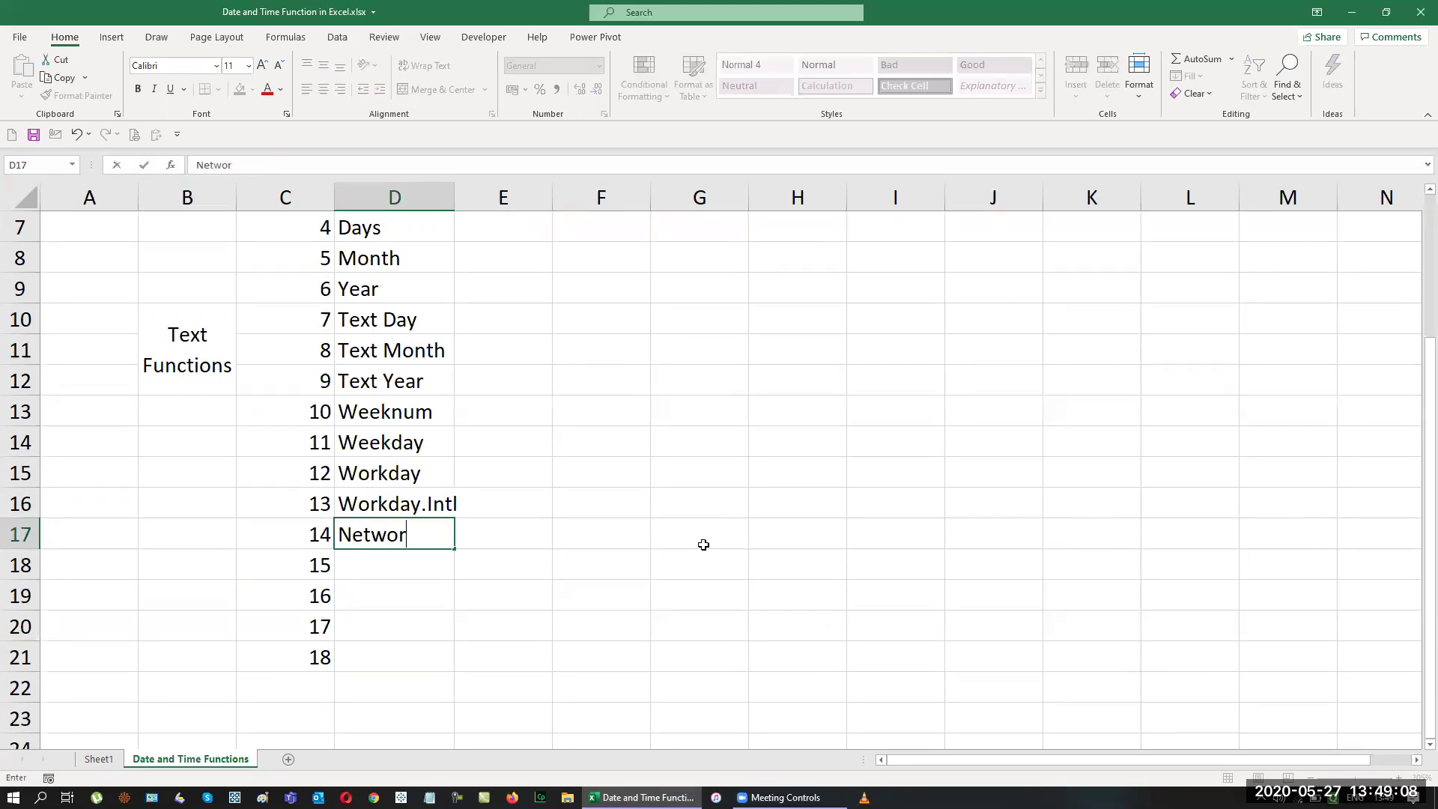
type("kdays")
key("Return")
type("Netword")
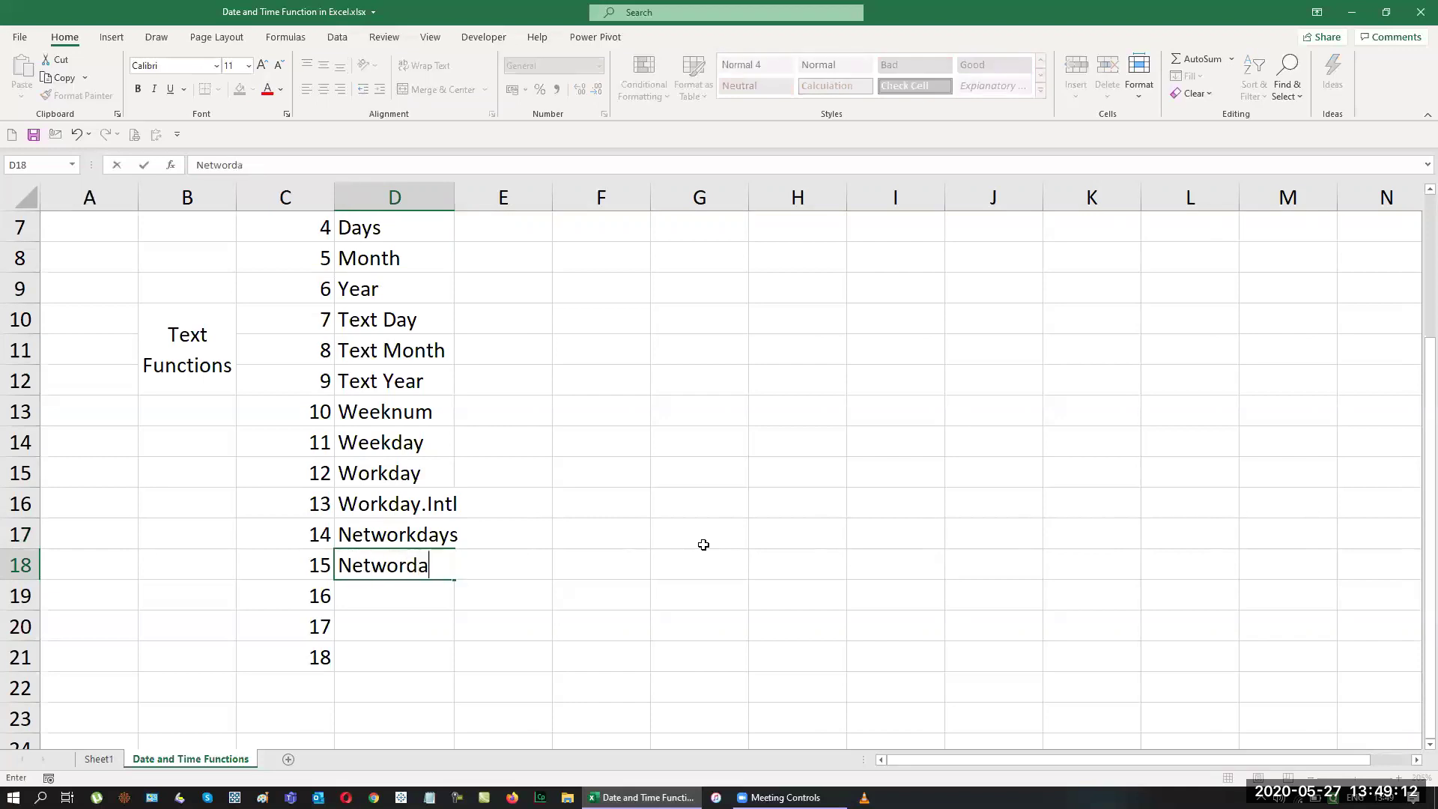
key("BackSpace")
type("kdays")
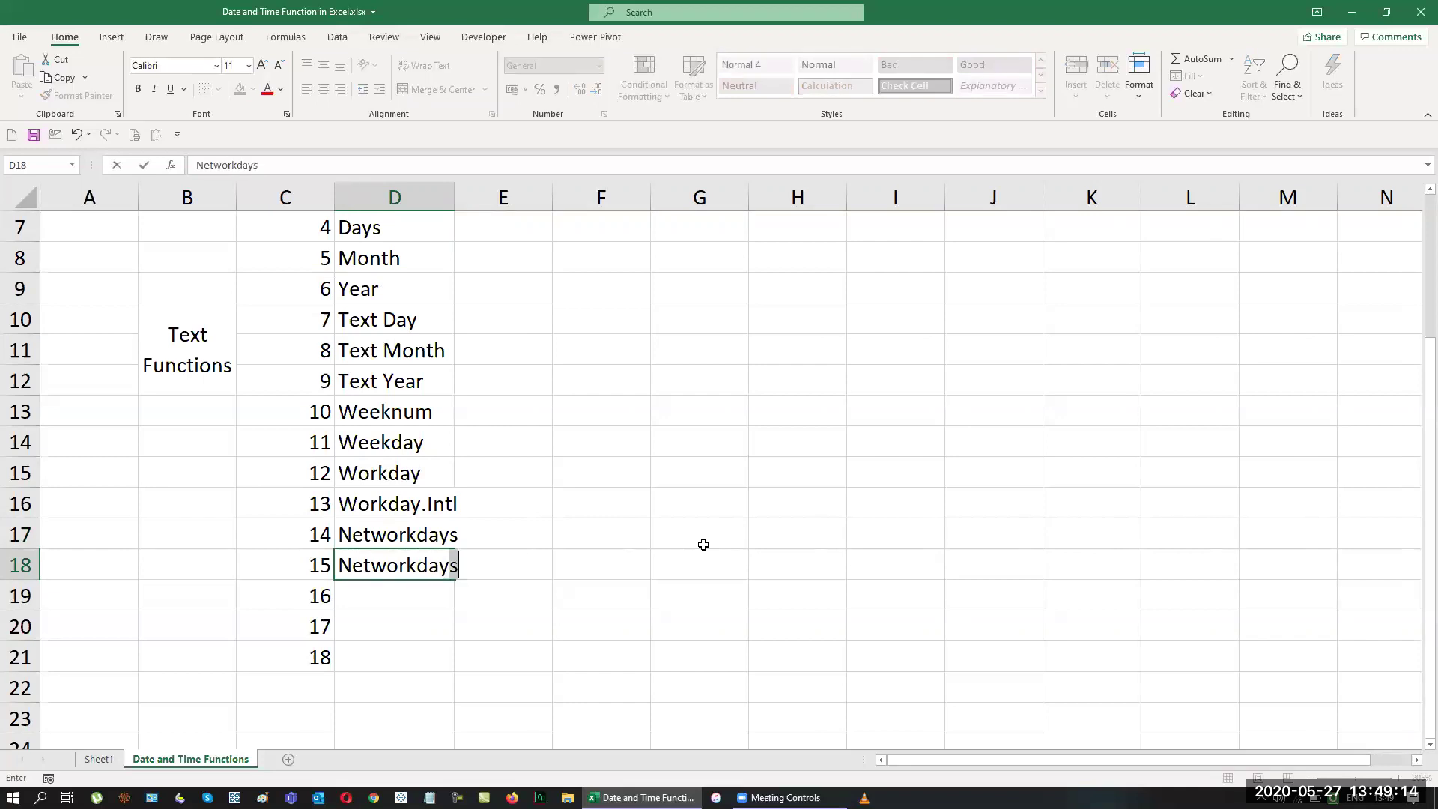
type(".Intl")
key("Return")
Complete the list with Eomonth in D19, Edate in D20 and Datedif in D21, and autofit column D's width.
type("Eomonth")
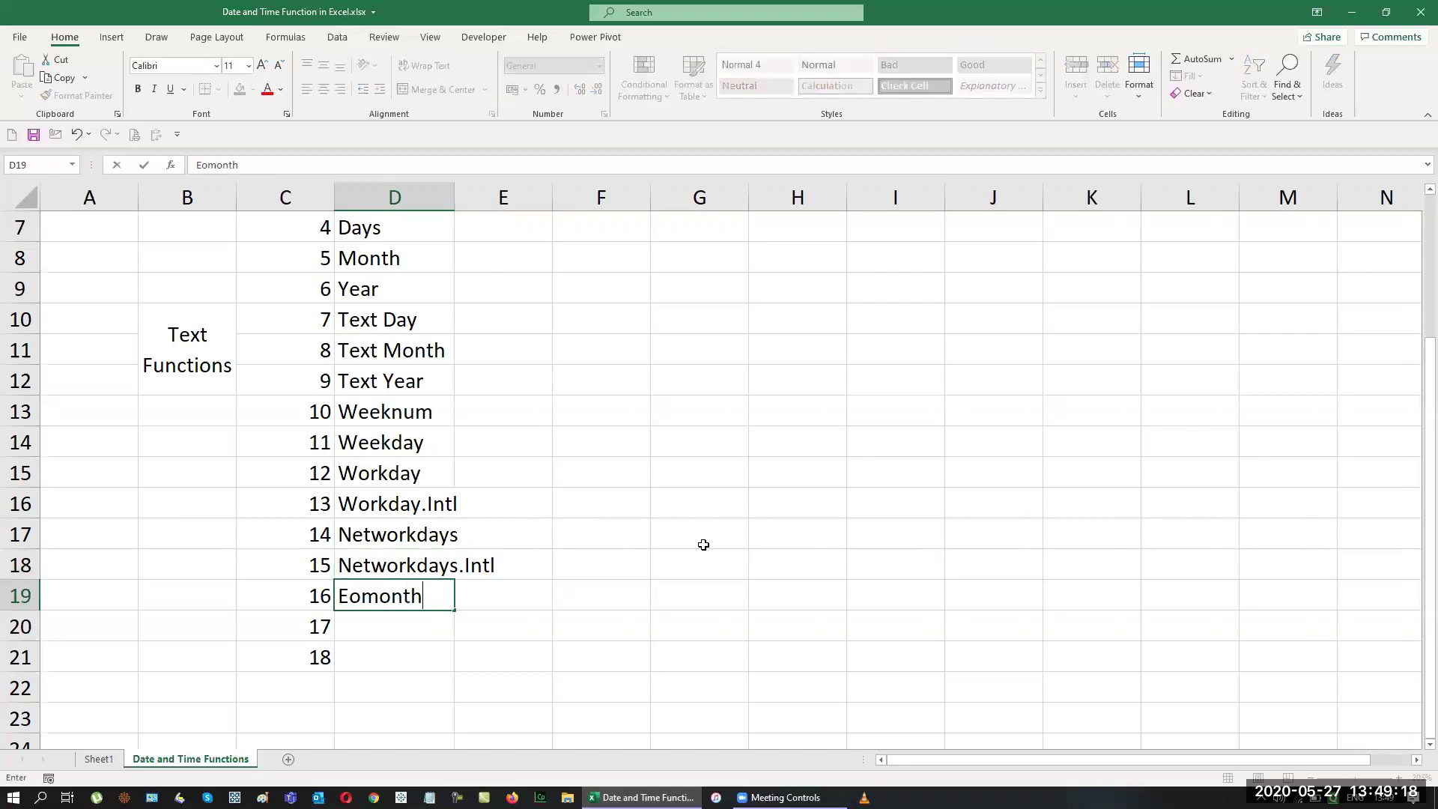
key("Return")
type("Edate")
key("Return")
type("Datedif")
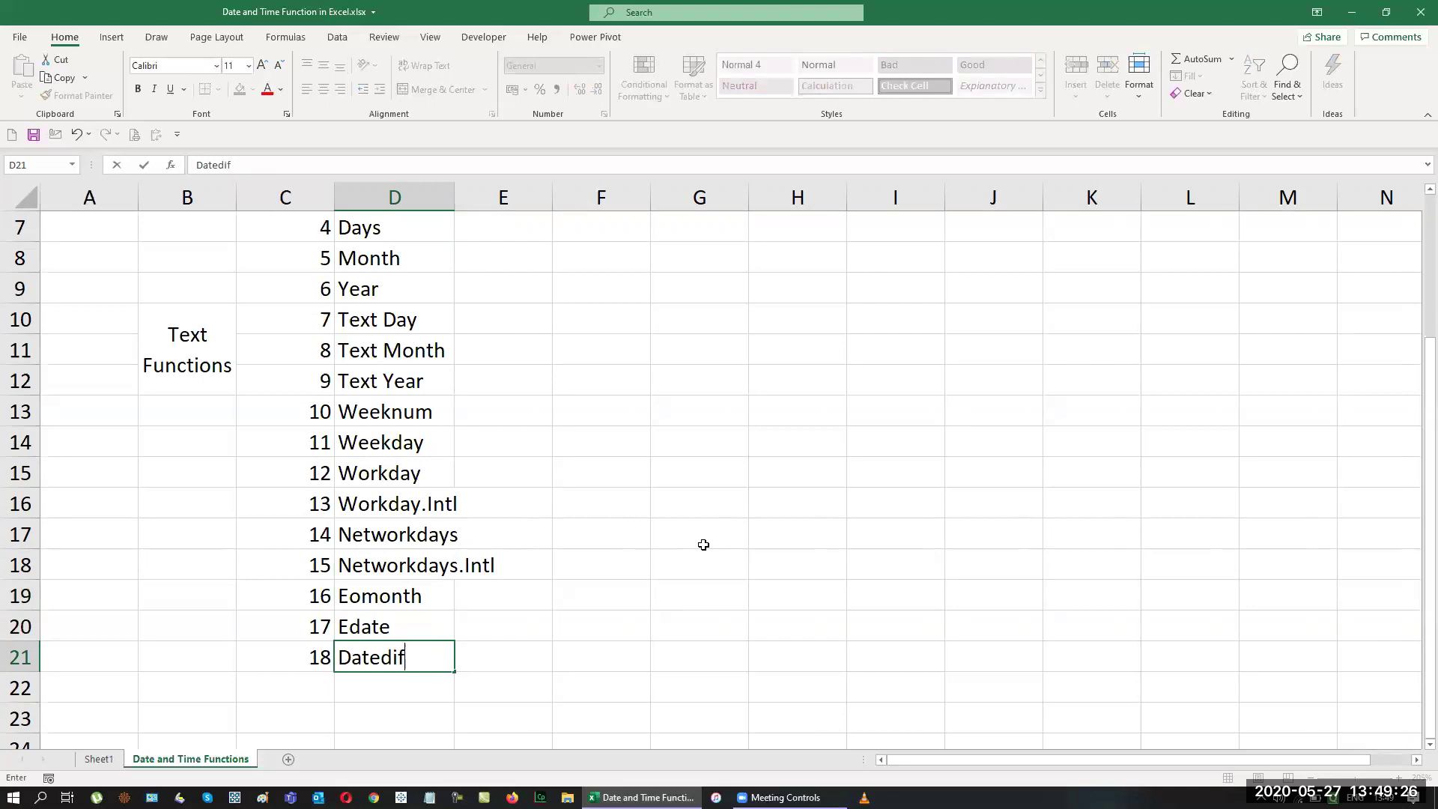
key("Return")
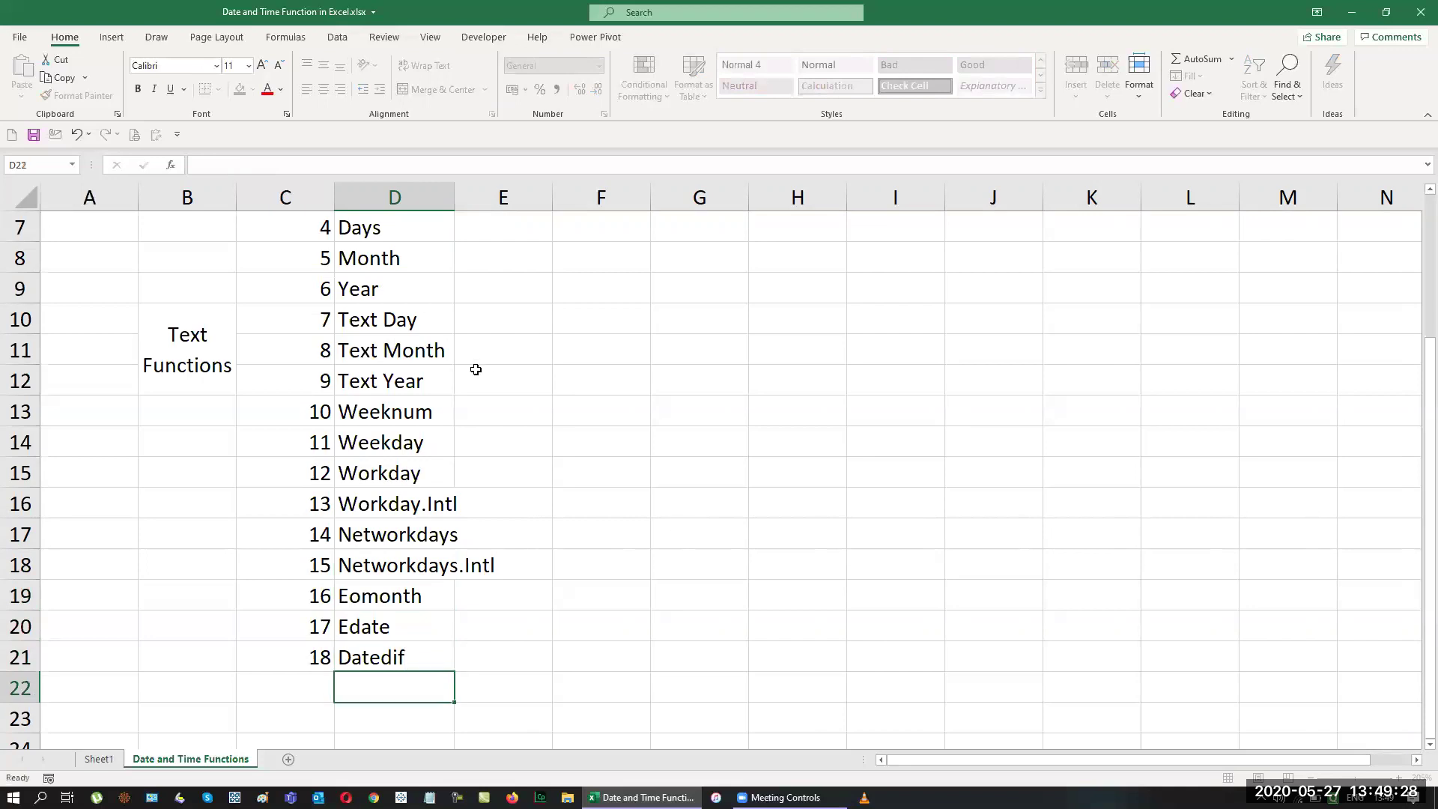
double_click(455, 201)
Enter the formula =TODAY() in cell E4 beside the Today entry.
scroll(781, 625, "up", 2)
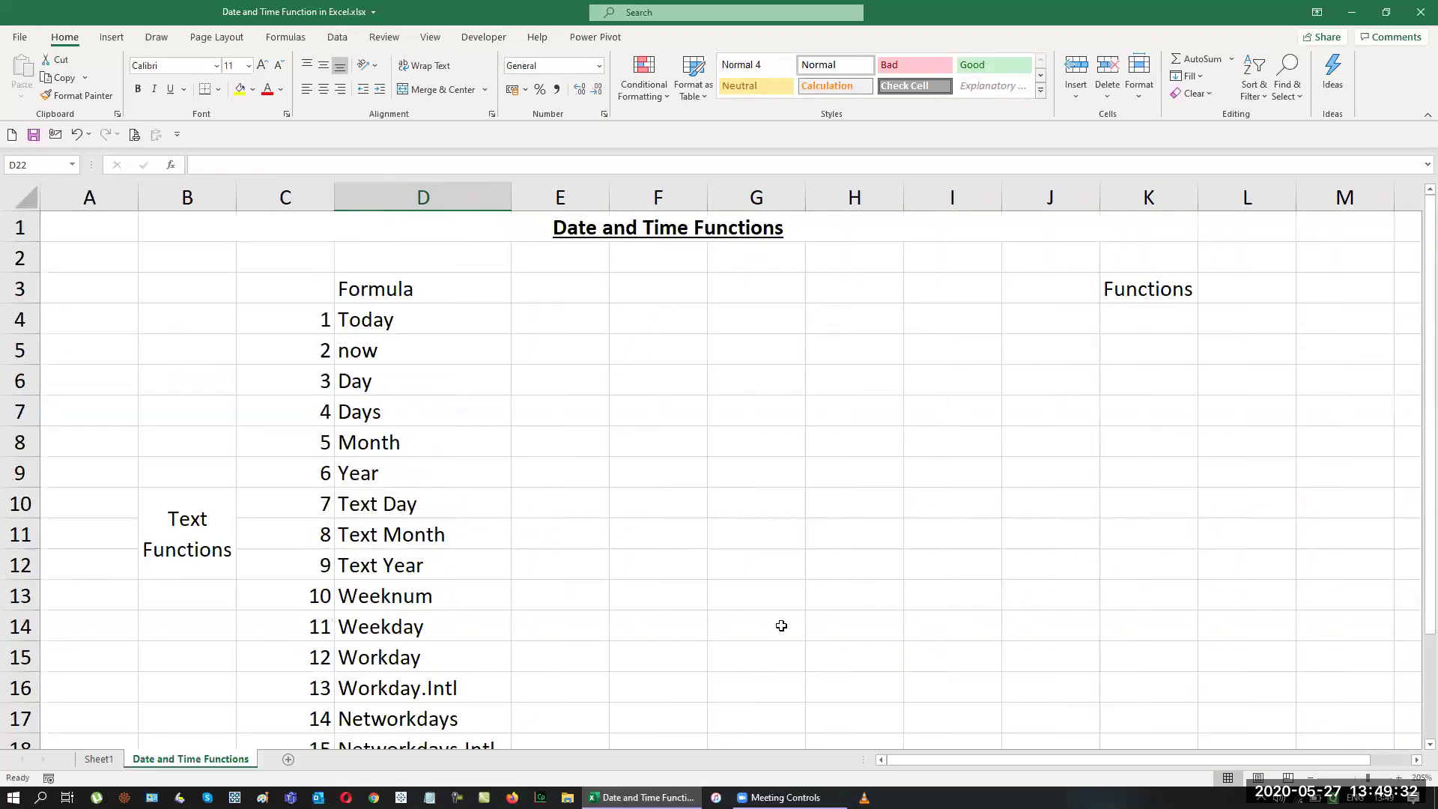
left_click(559, 319)
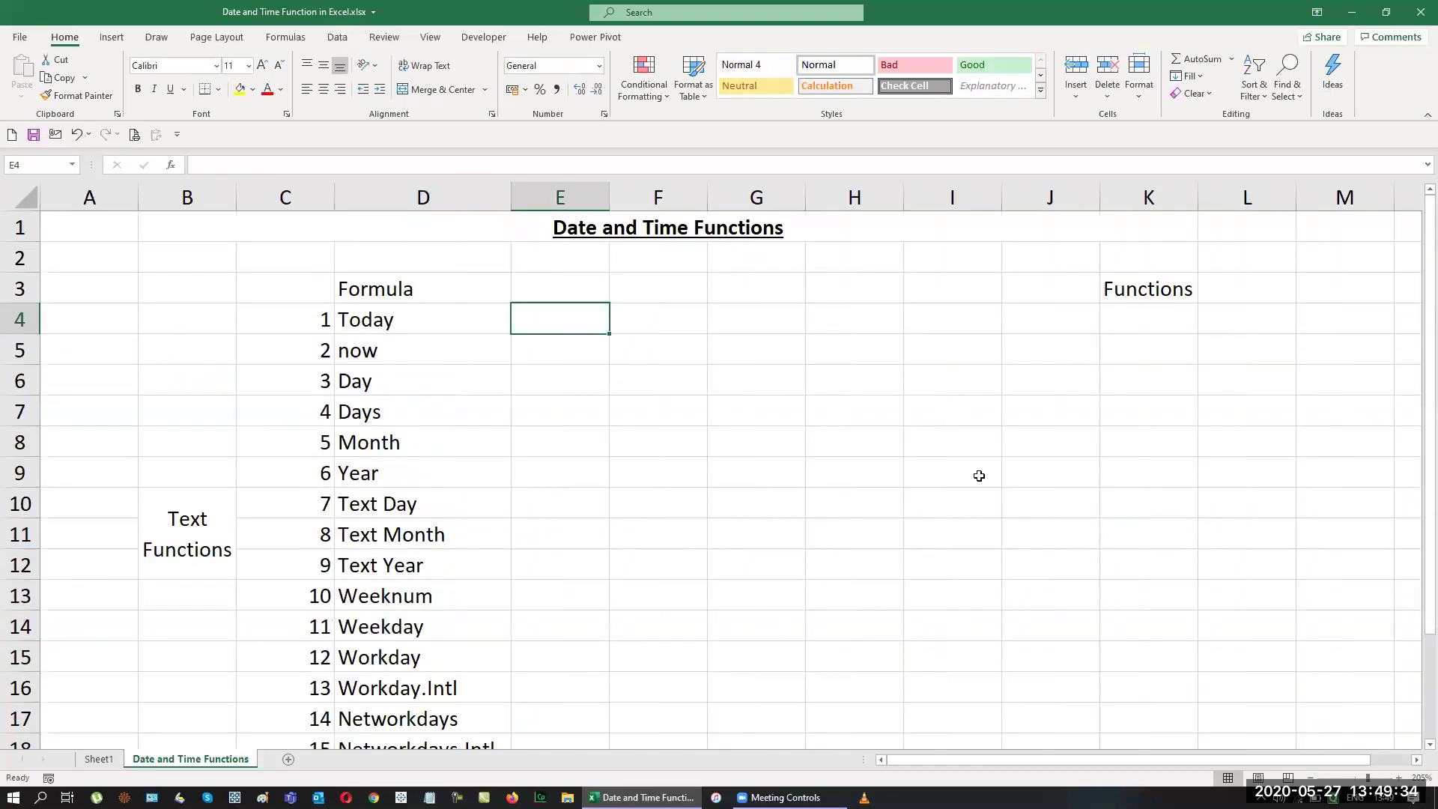
type("=to")
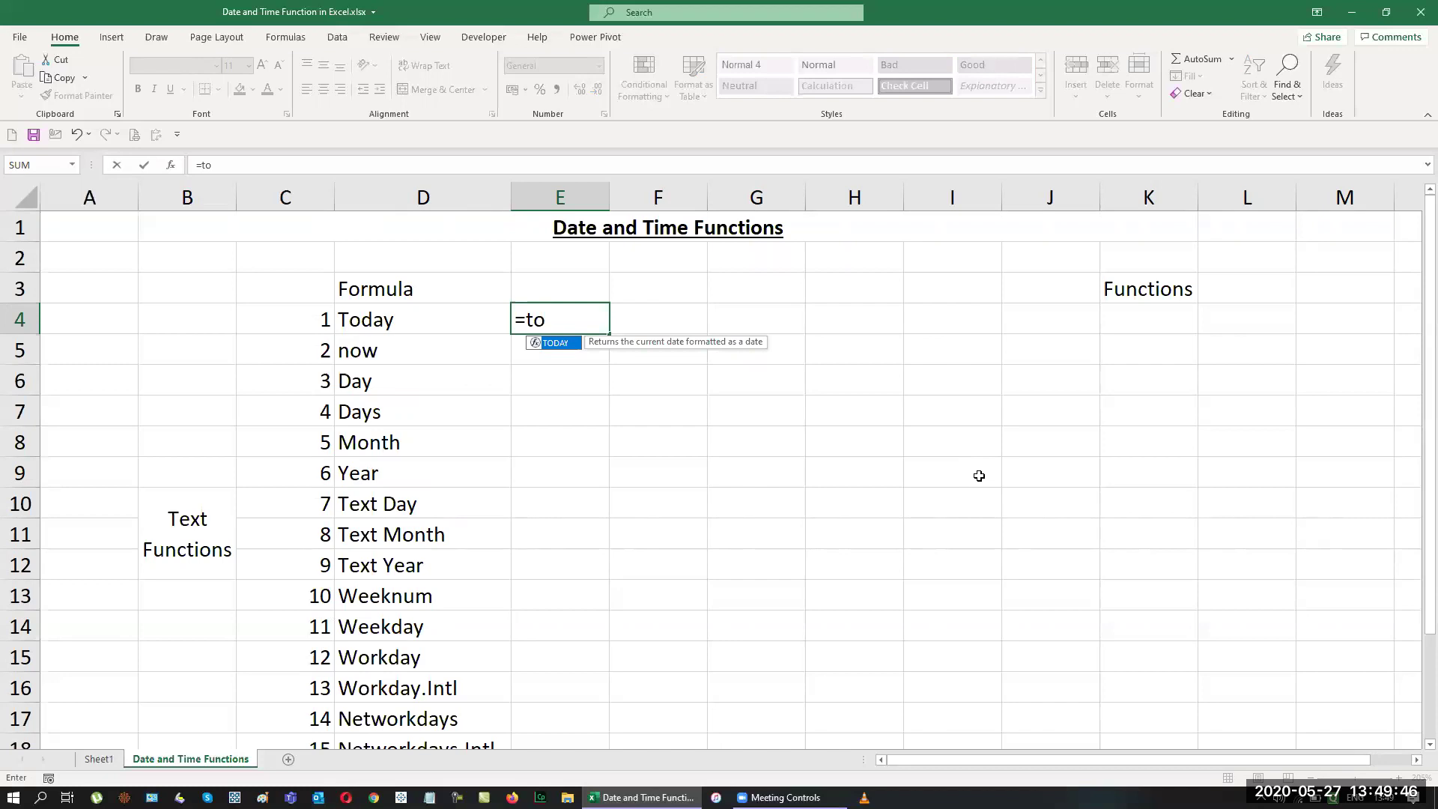
key("Tab")
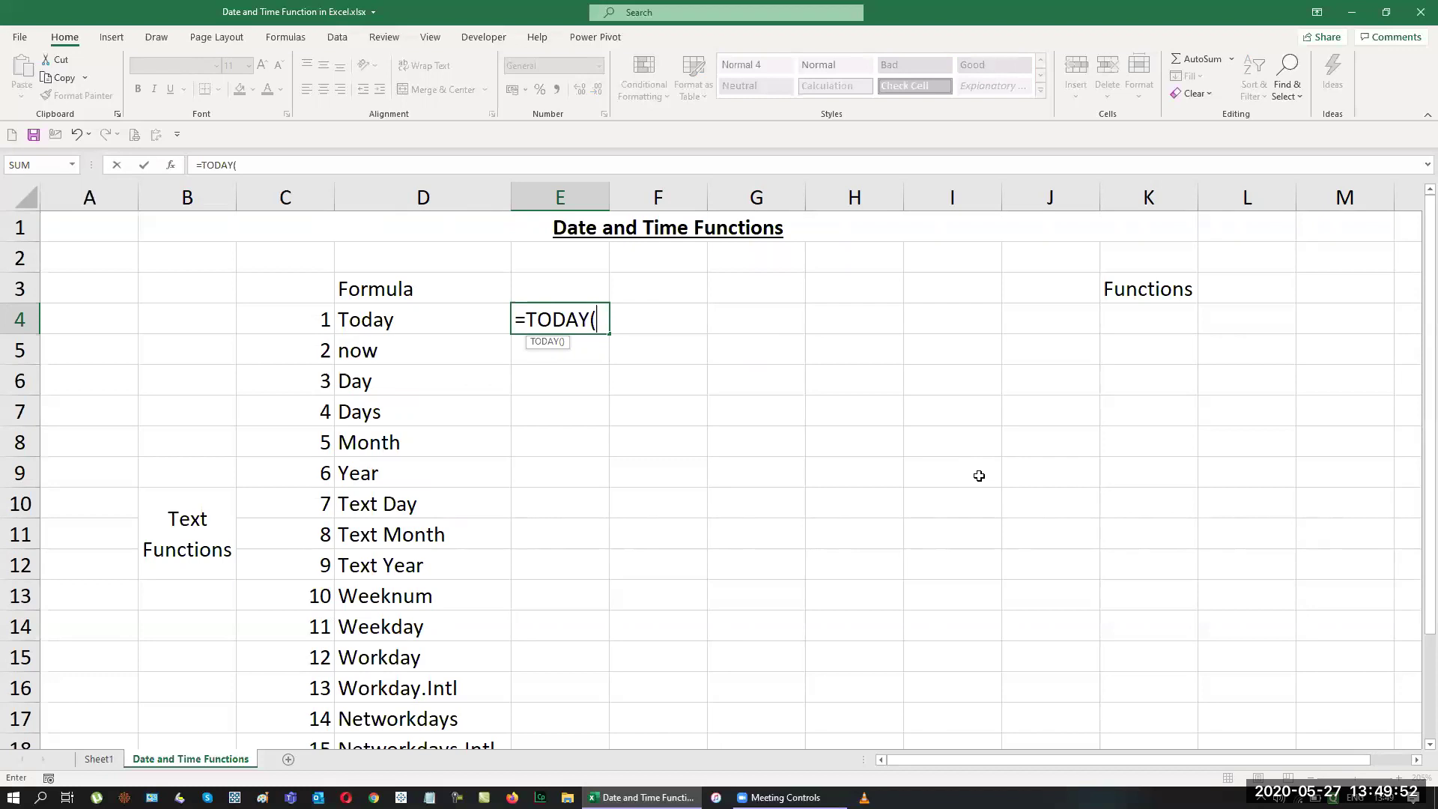
key("Return")
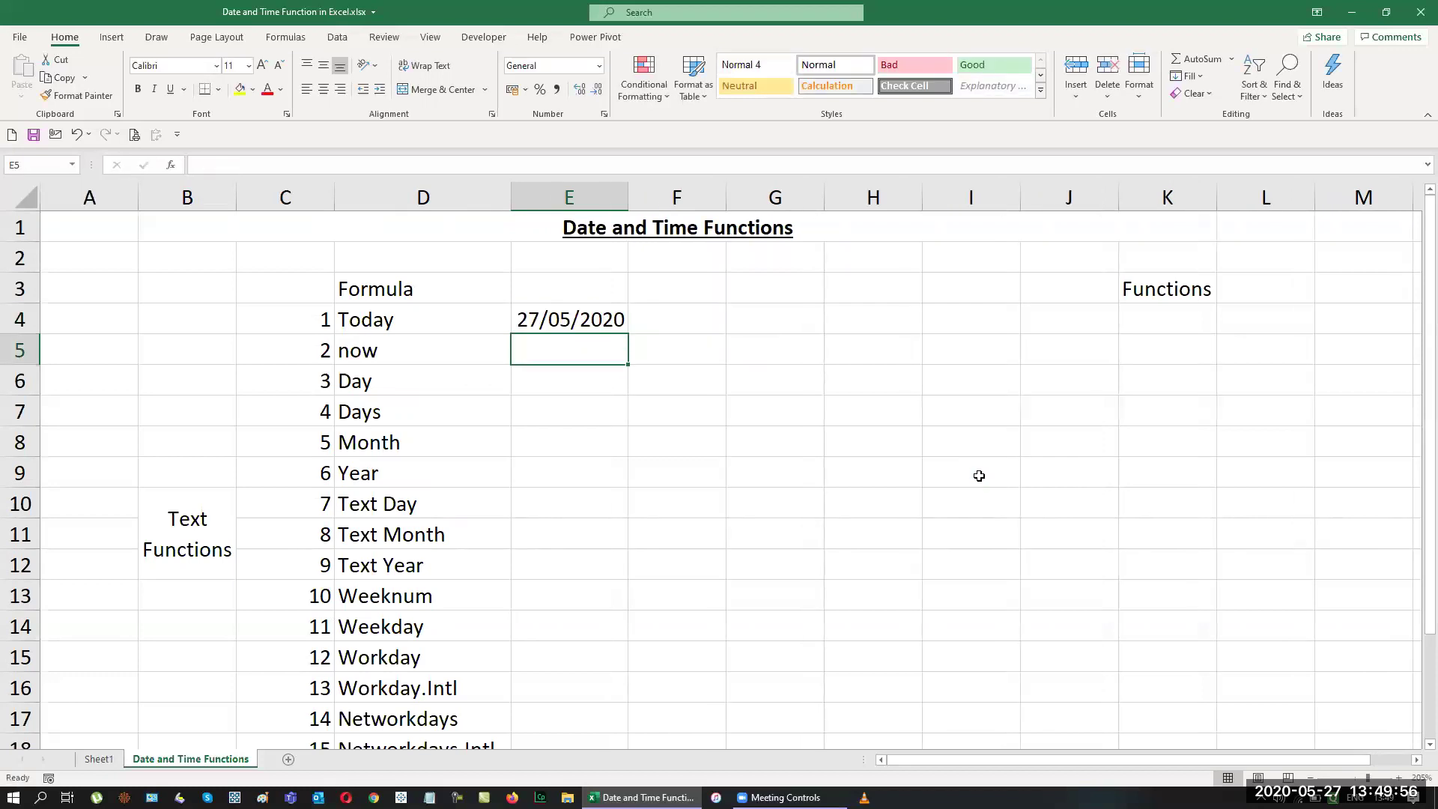
Enter the shortcut note "Ctrl ;" in cell L4, in the row of the Today entry.
key("Up")
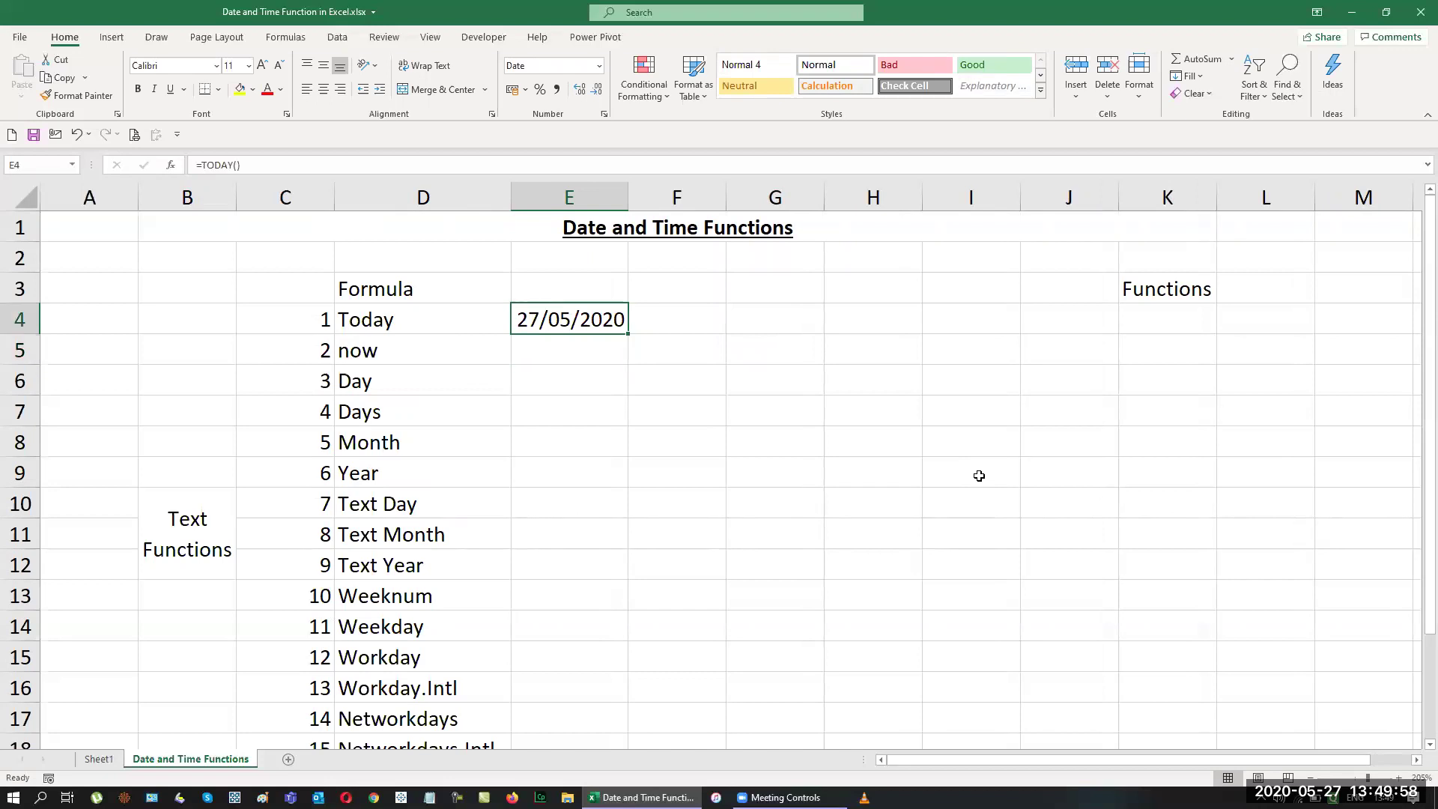
key("Right")
key("Right")
key("Right")
key("Right")
key("Right")
key("Right")
key("Right")
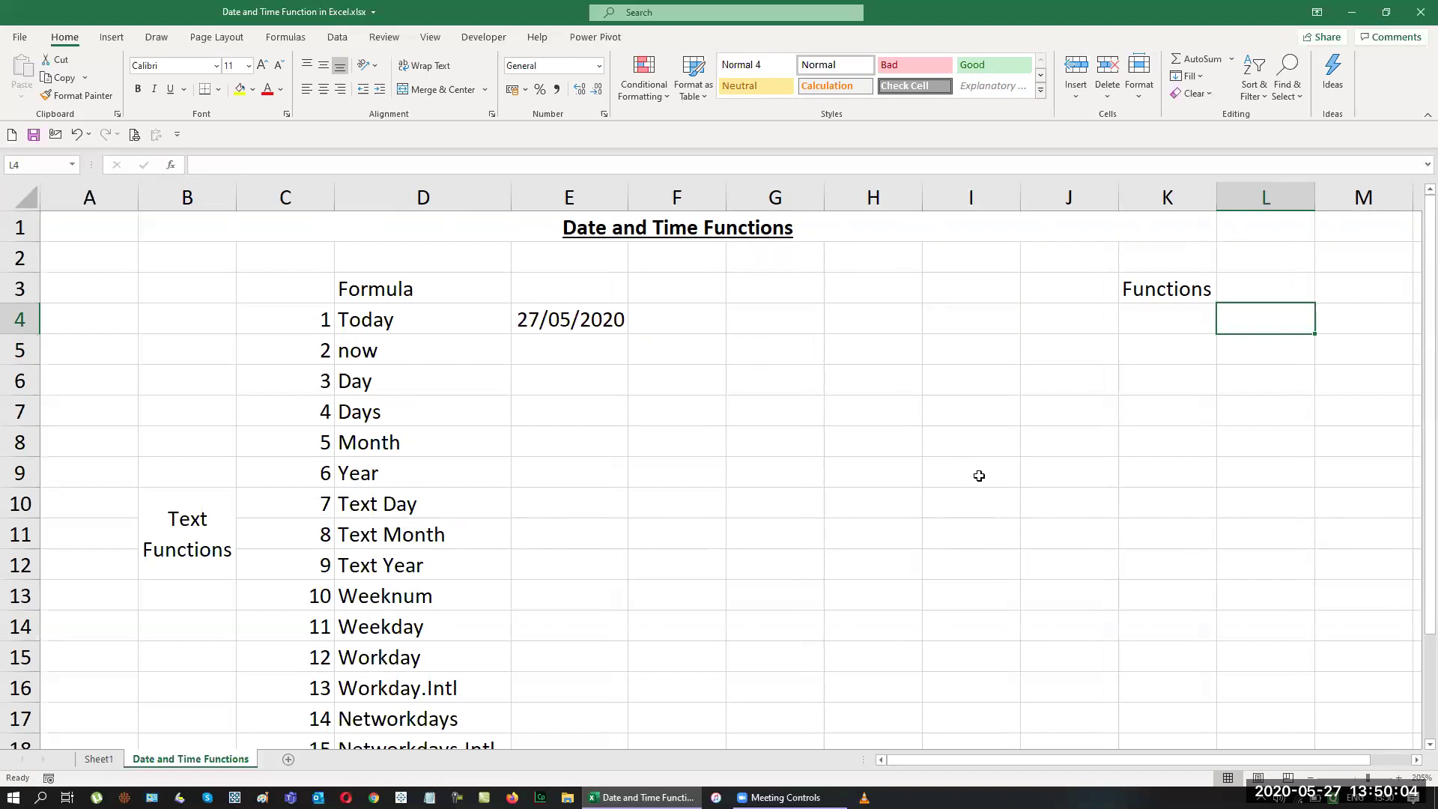
type("Ctrl ;")
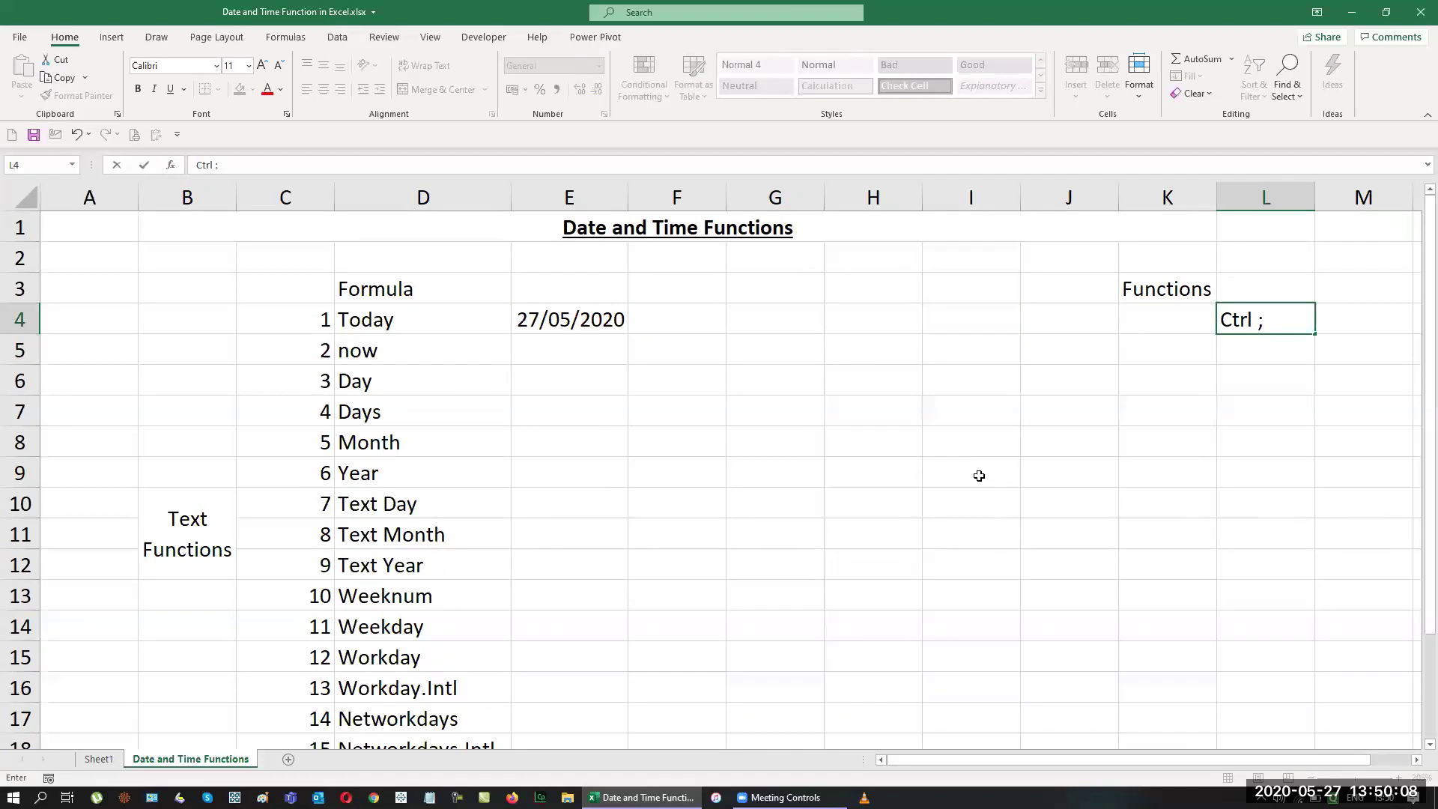
key("Return")
Insert the current date as a static value in cell K4 under the Functions heading.
key("Up")
key("Left")
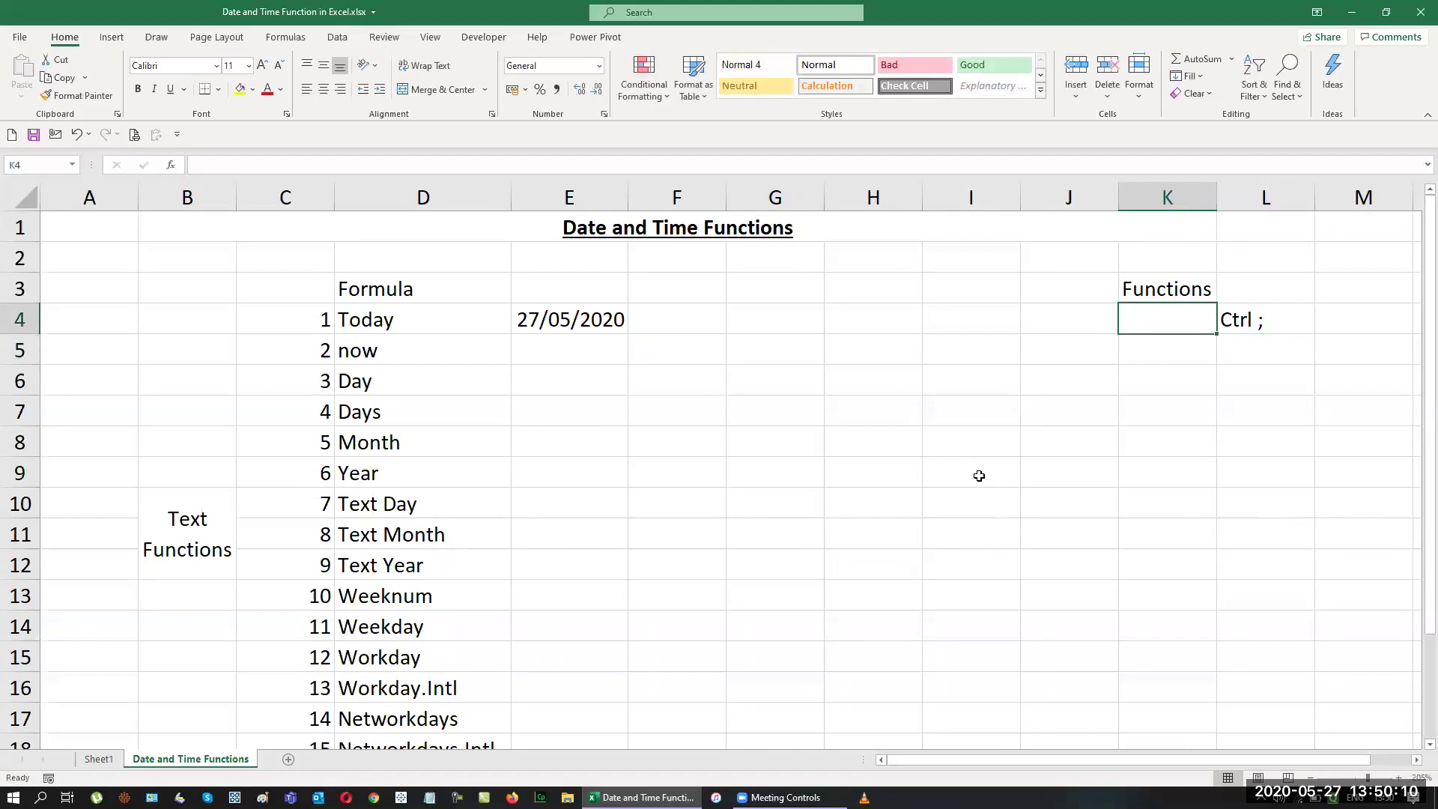
key("ctrl+semicolon")
key("Return")
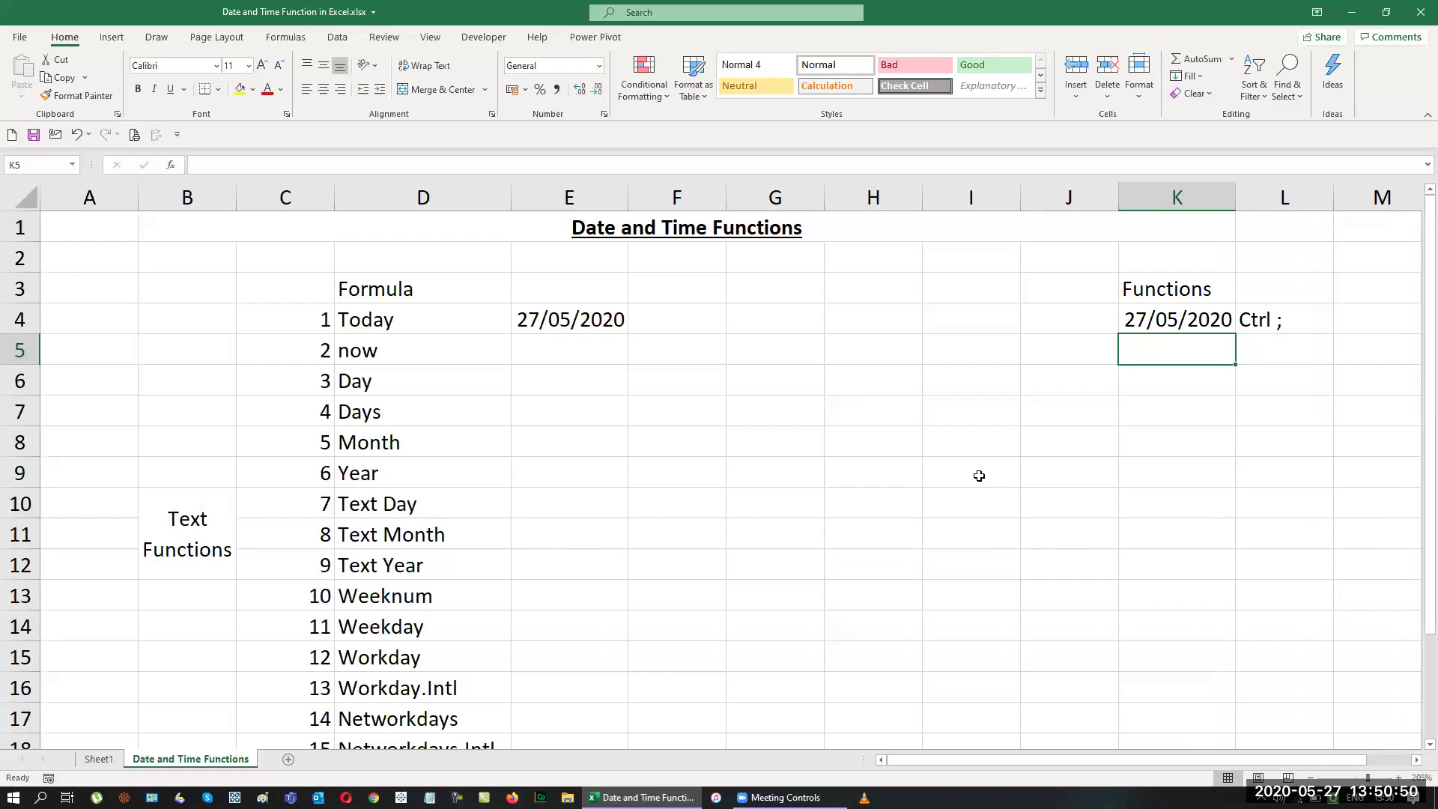
Enter the formula =NOW() in cell E5 beside the now entry.
key("Left")
key("Left")
key("Left")
key("Left")
key("Left")
key("Left")
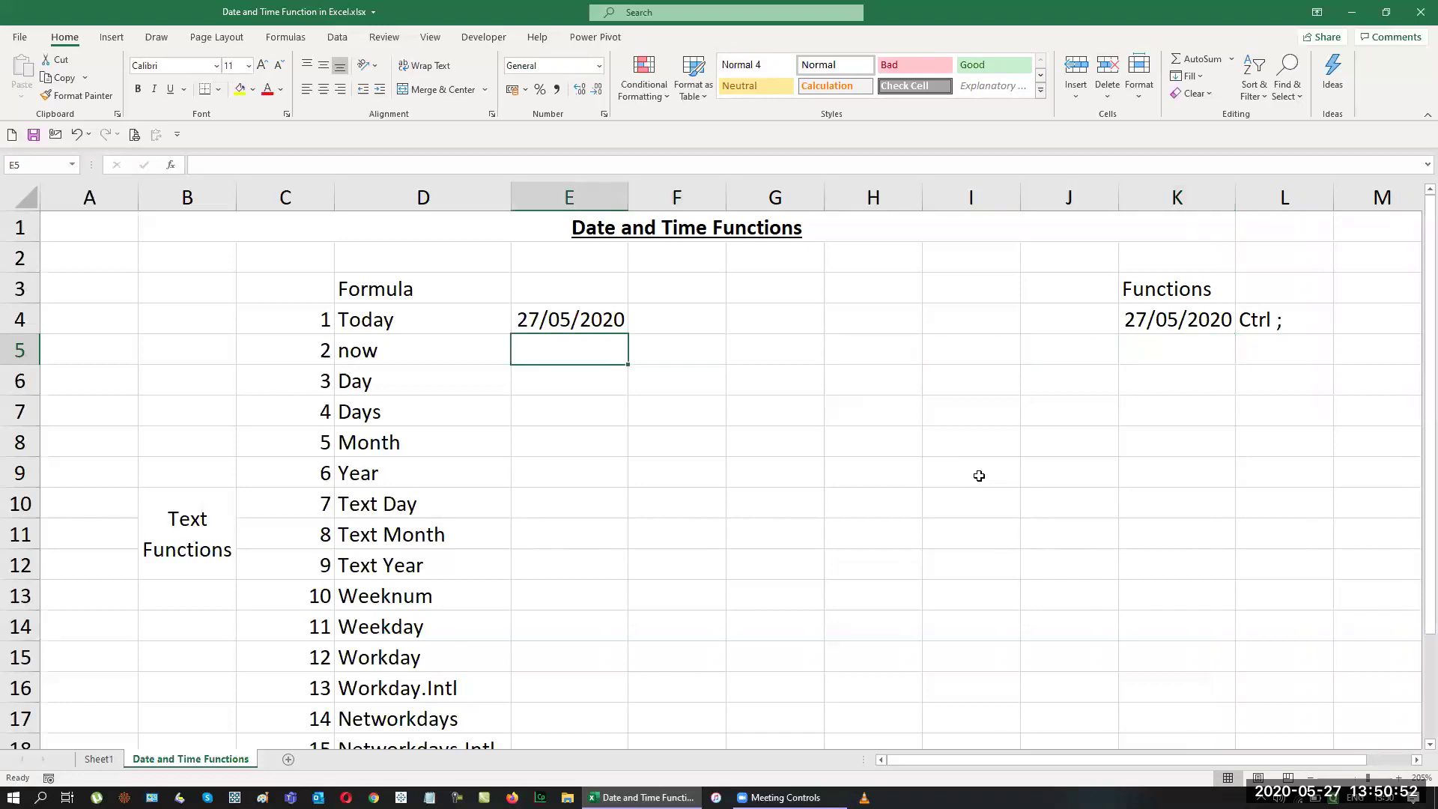
type("=now")
key("Tab")
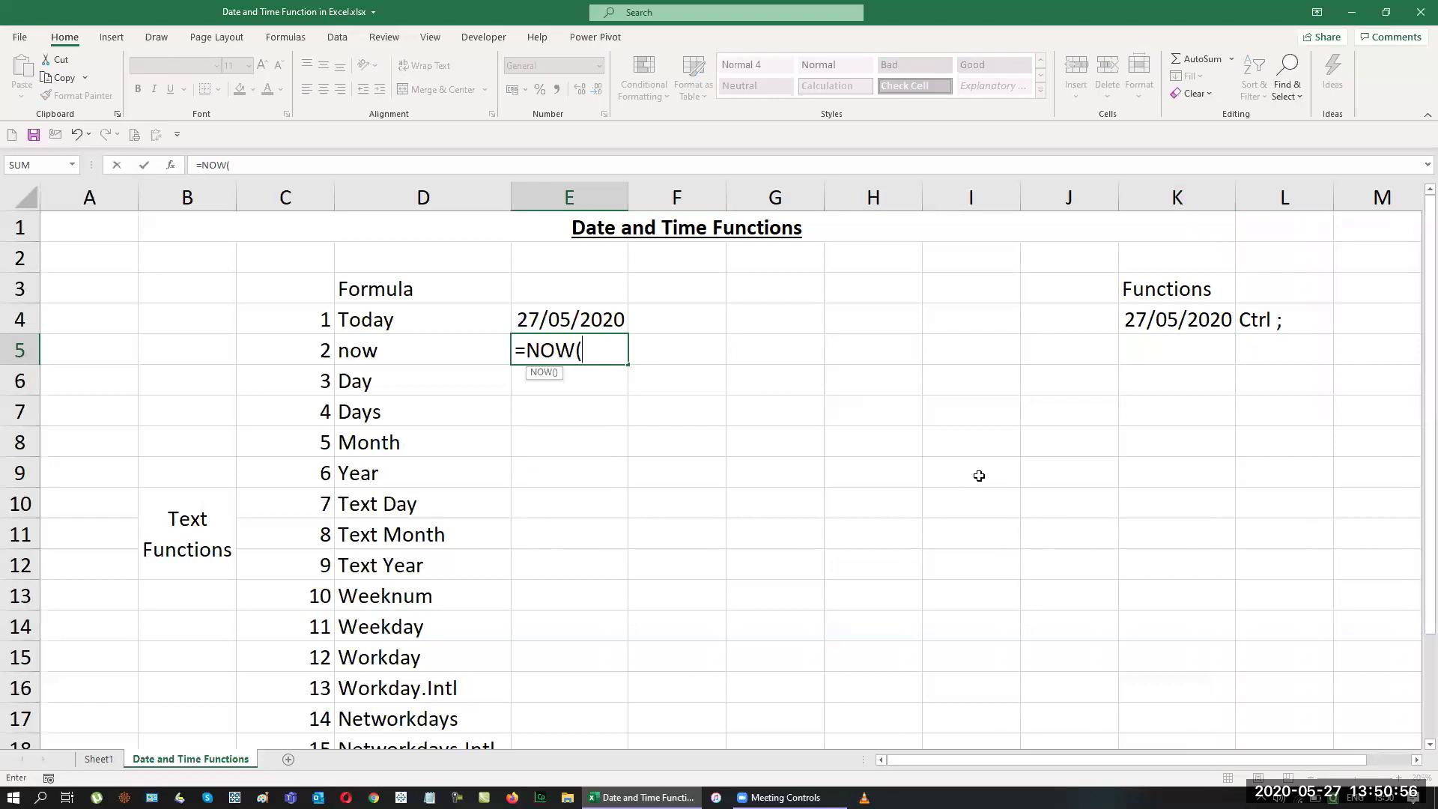
type(")")
key("Return")
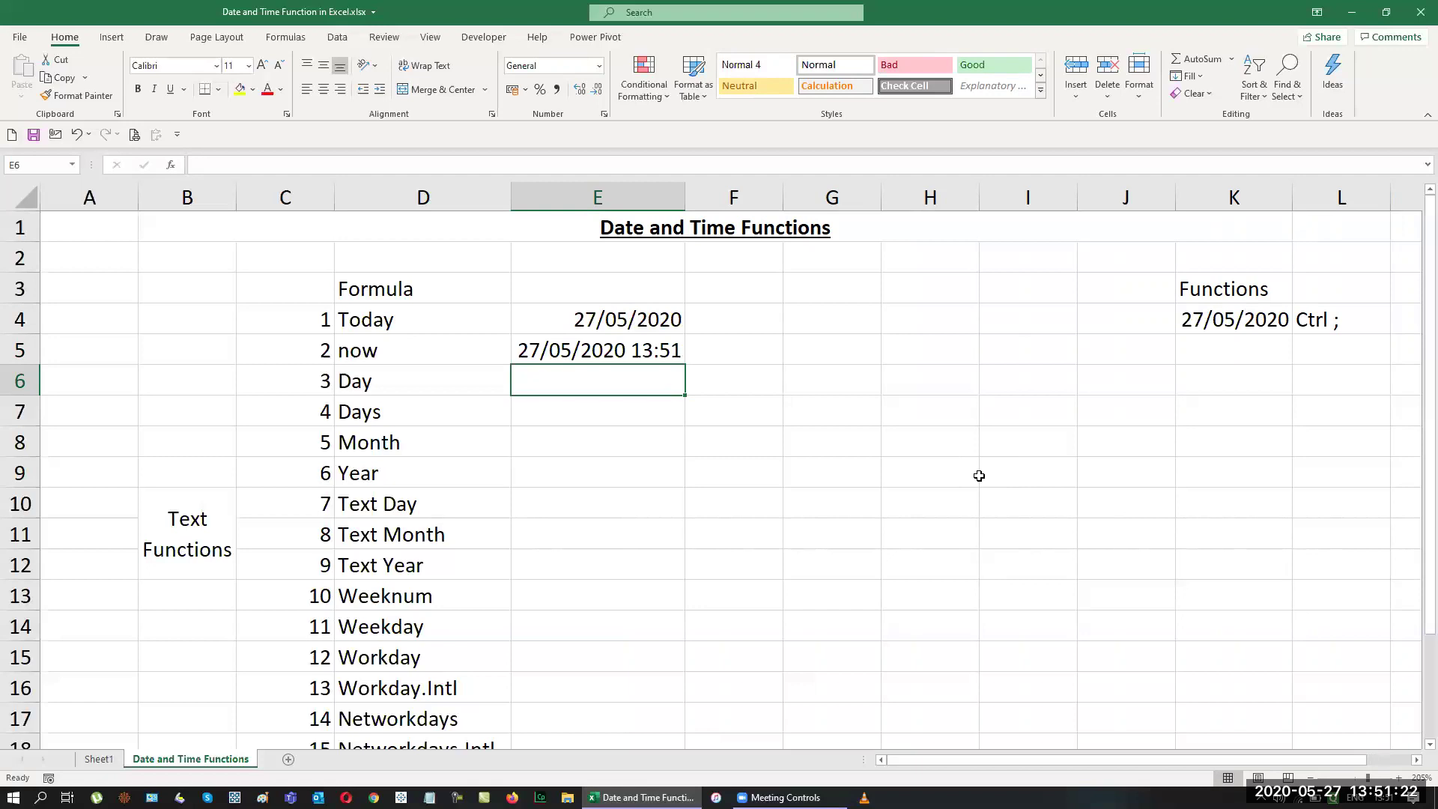
Enter the note Sheet, Refresh and F9 down cells B3 to B5.
key("Left")
key("Left")
key("Left")
key("Left")
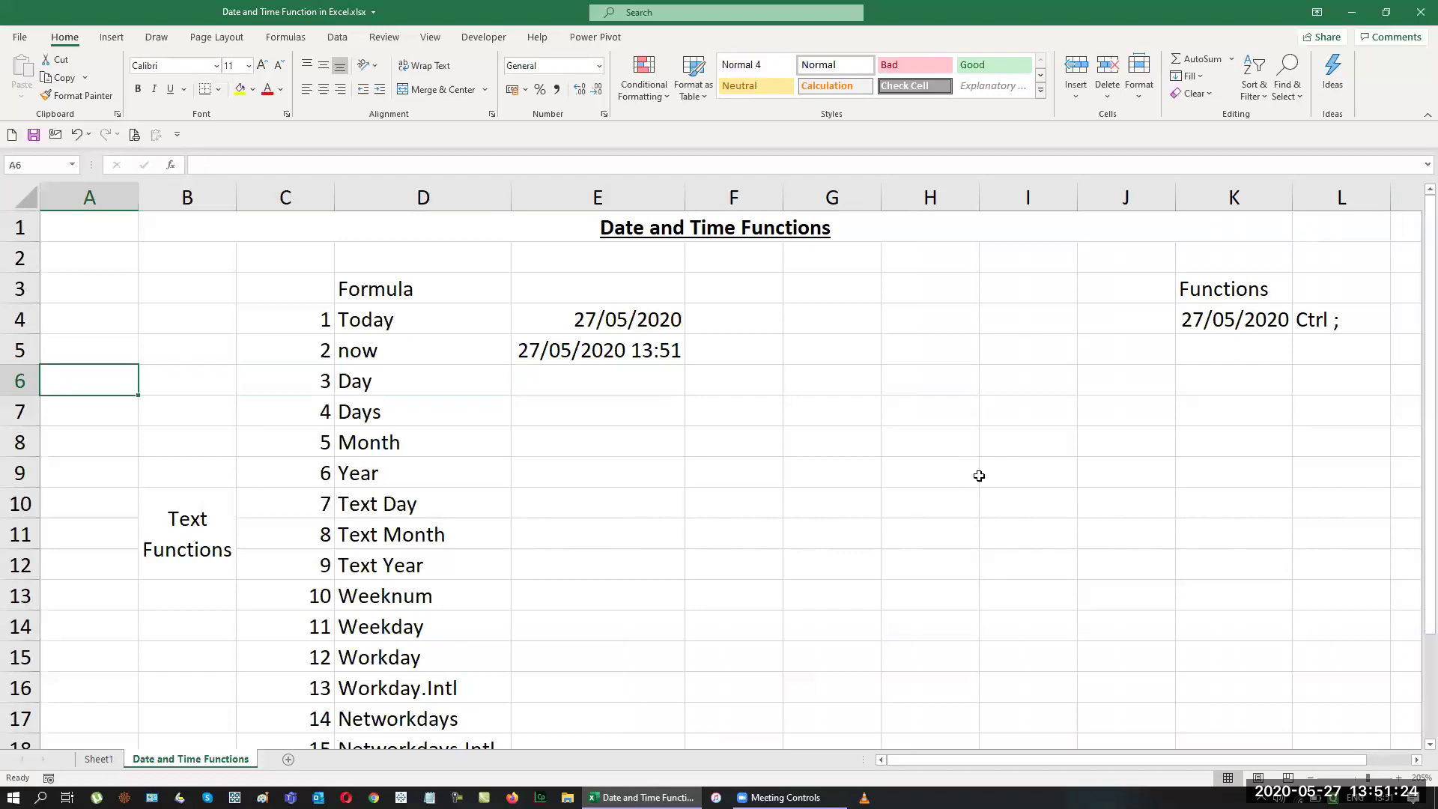
key("Up")
key("Up")
key("Up")
key("Right")
type("Sheet")
key("Return")
type("R")
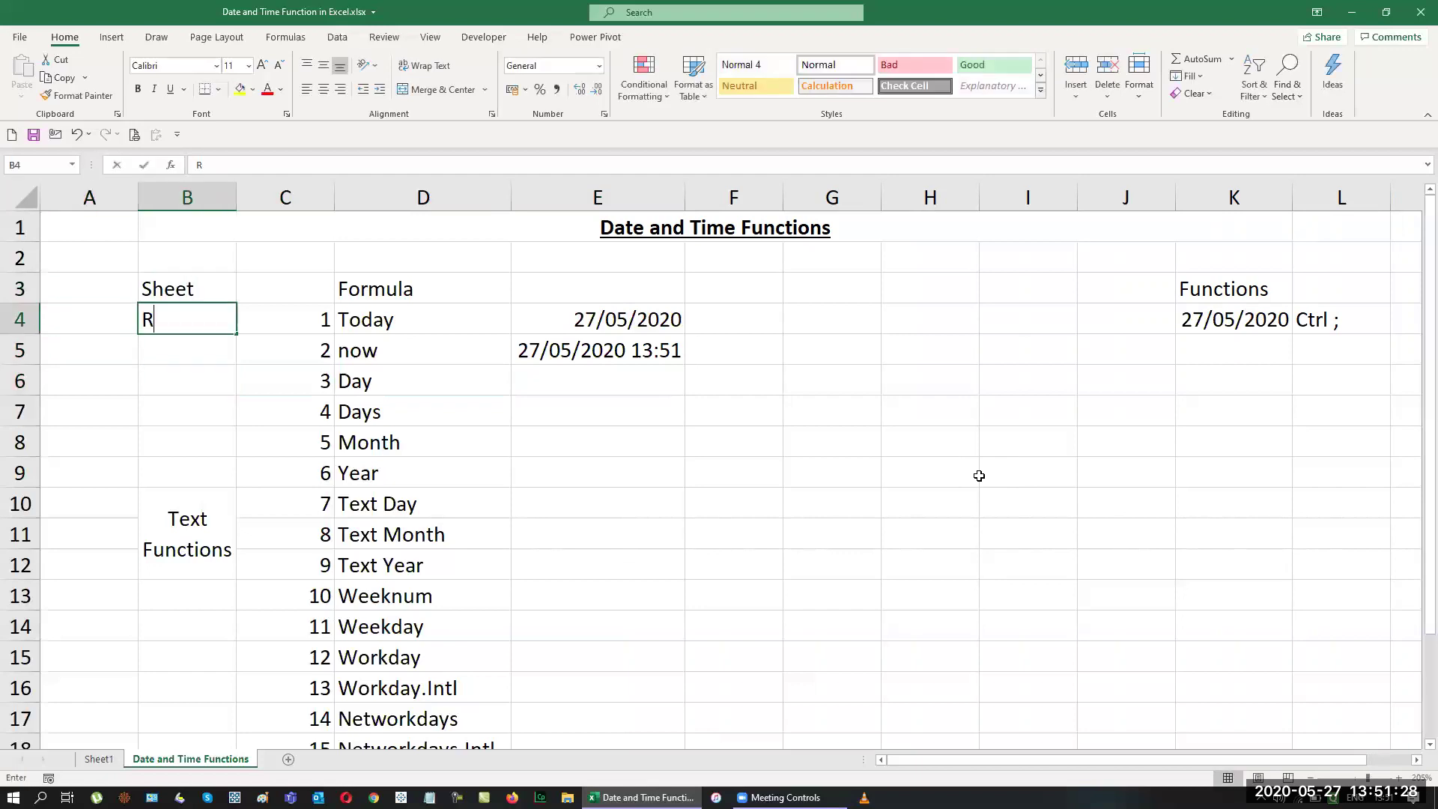
type("efresh")
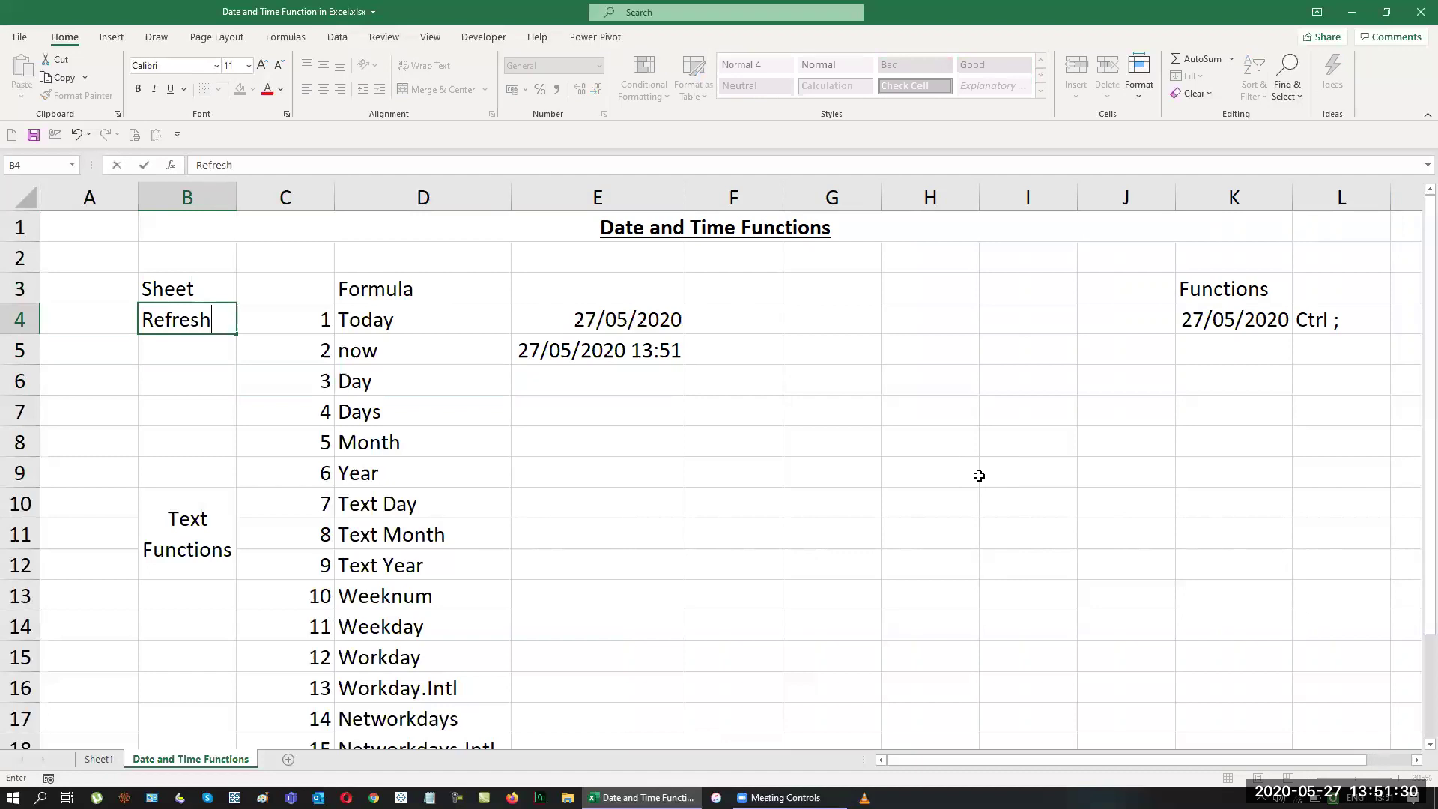
key("Return")
type("F9")
key("Return")
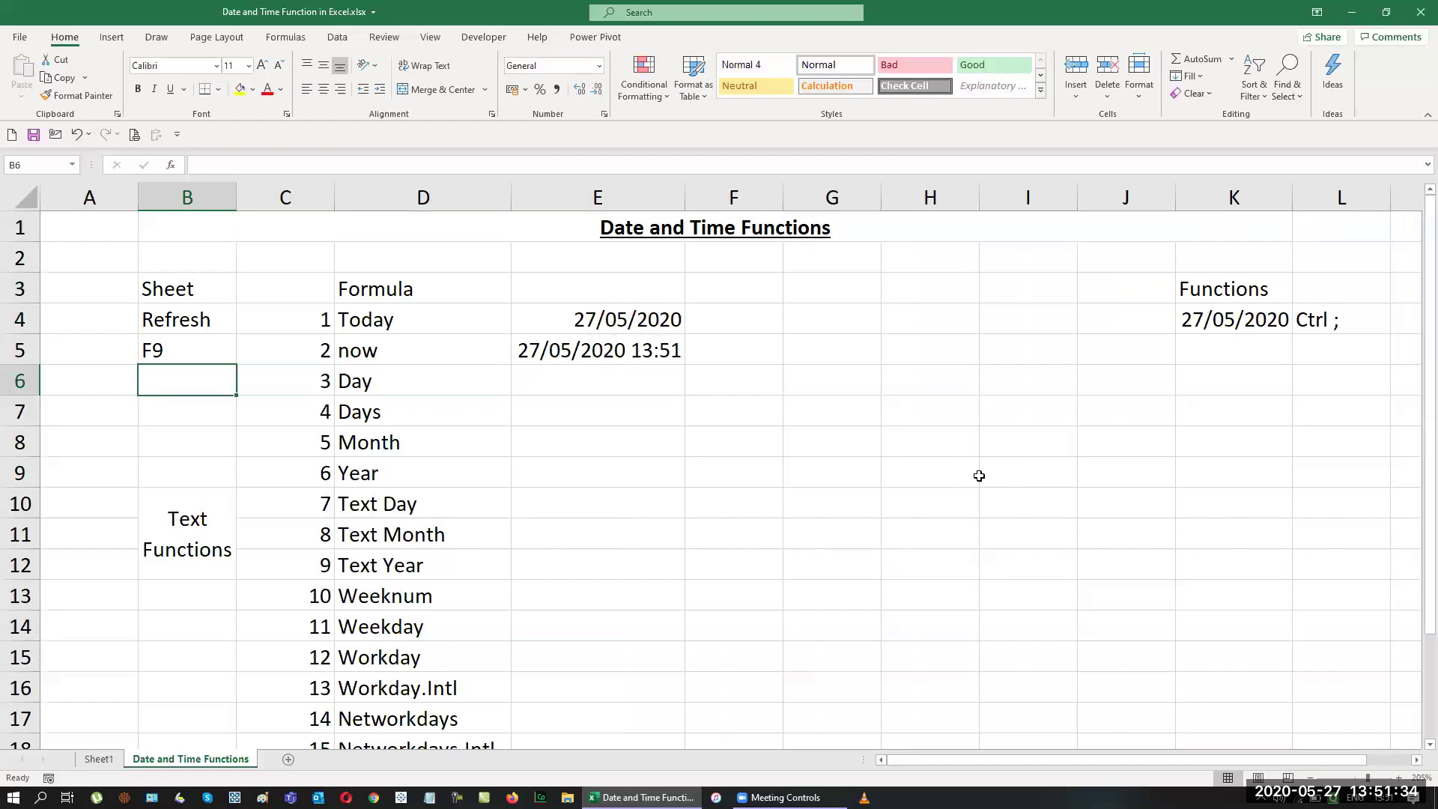
Enter the shortcut note "Ctrl Shift ;" in cell L5, in the row of the now entry.
key("Up")
key("Up")
key("Right")
key("Right")
key("Down")
key("Right")
key("Right")
key("Right")
key("Right")
key("Right")
key("Right")
key("Right")
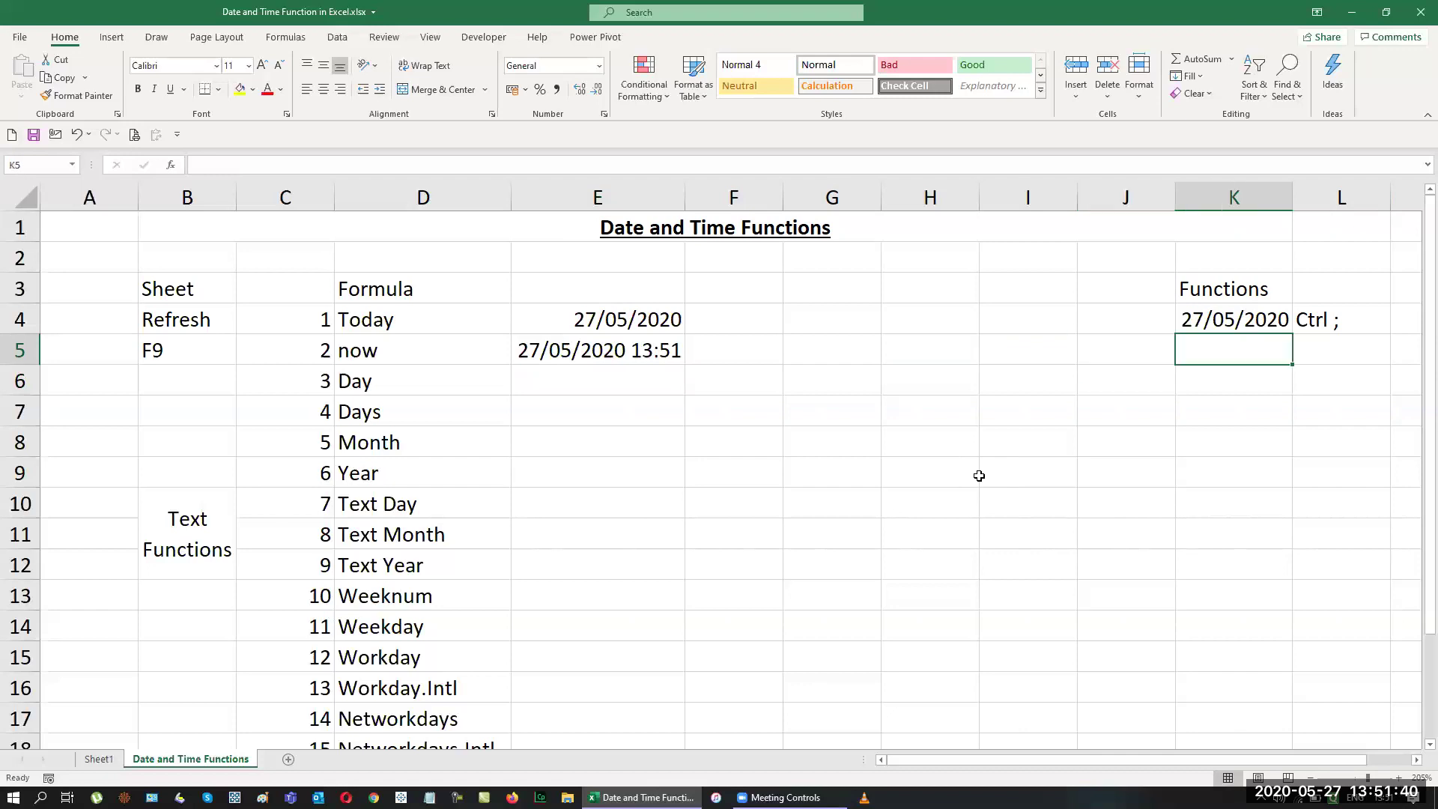
key("Right")
type("Ctrl Shift ;")
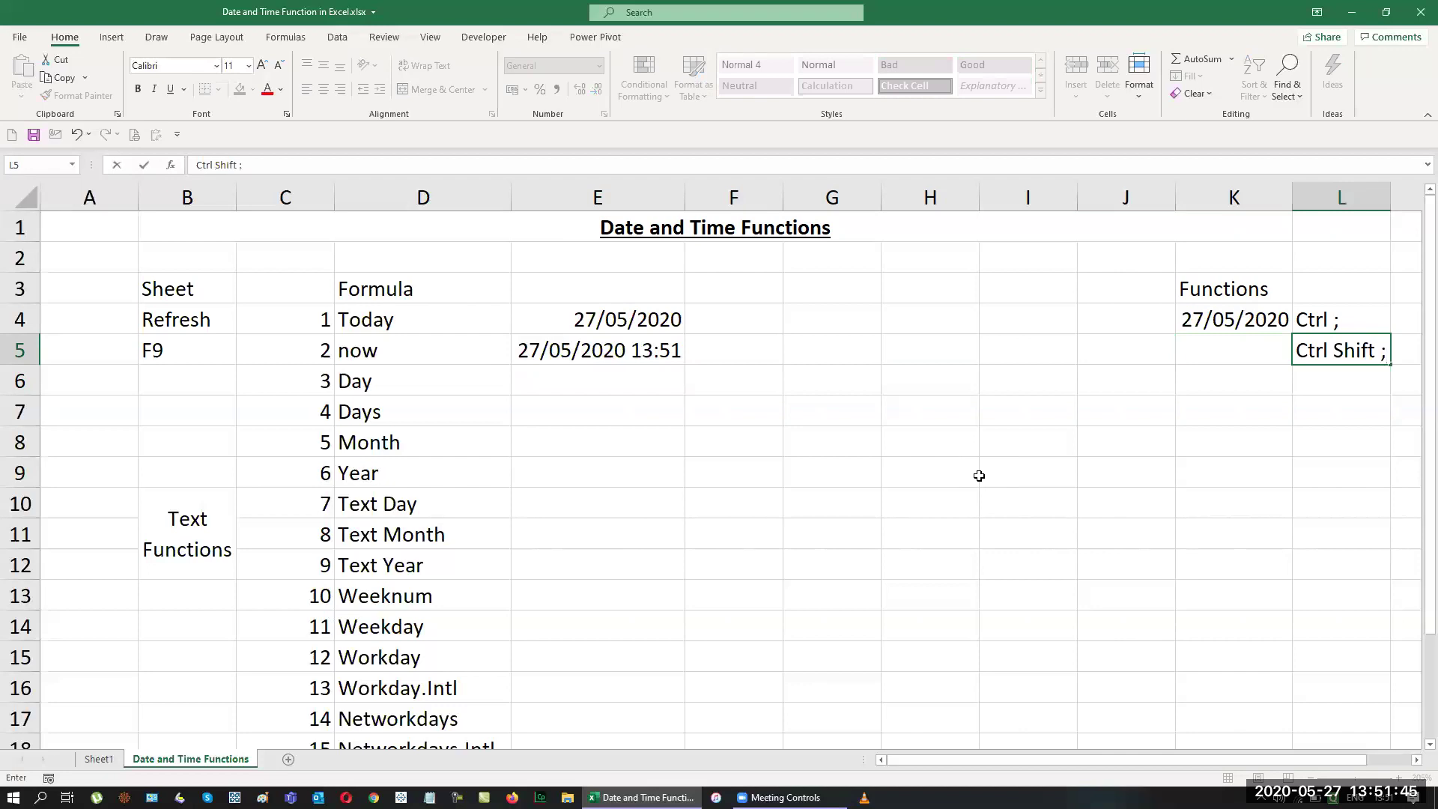
key("Return")
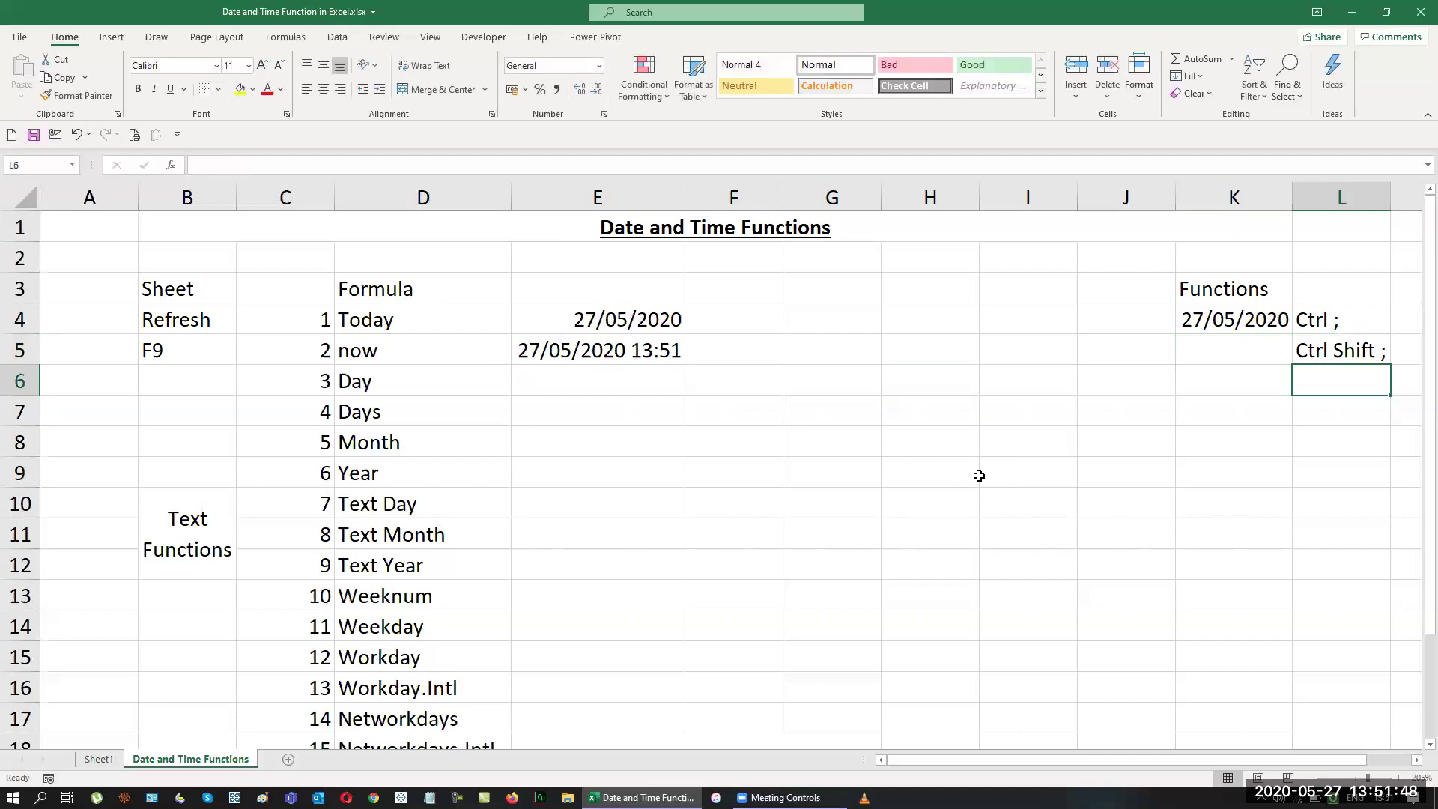
Insert the current time as a static value in cell K5 beside its shortcut note.
key("Up")
key("Left")
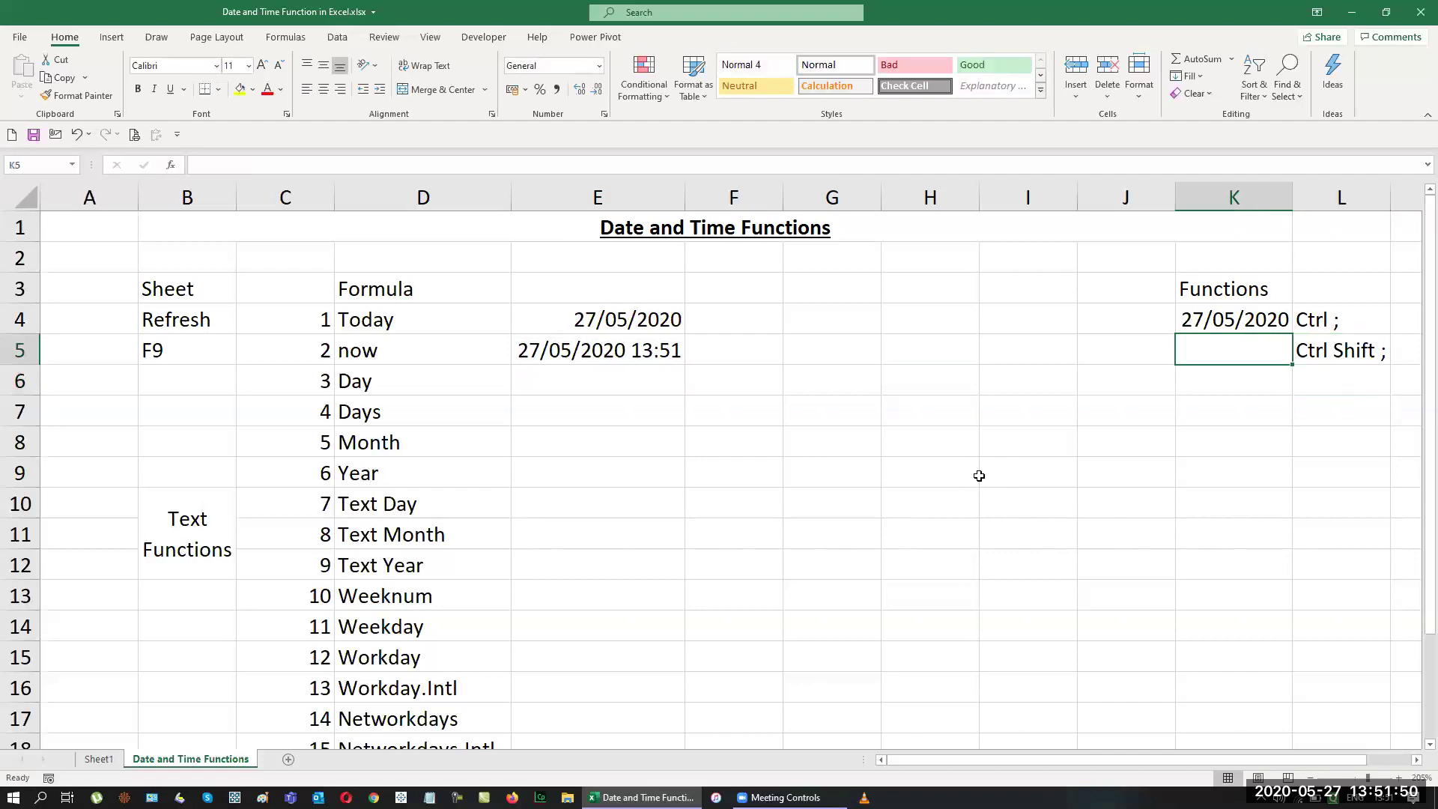
key("ctrl+shift+semicolon")
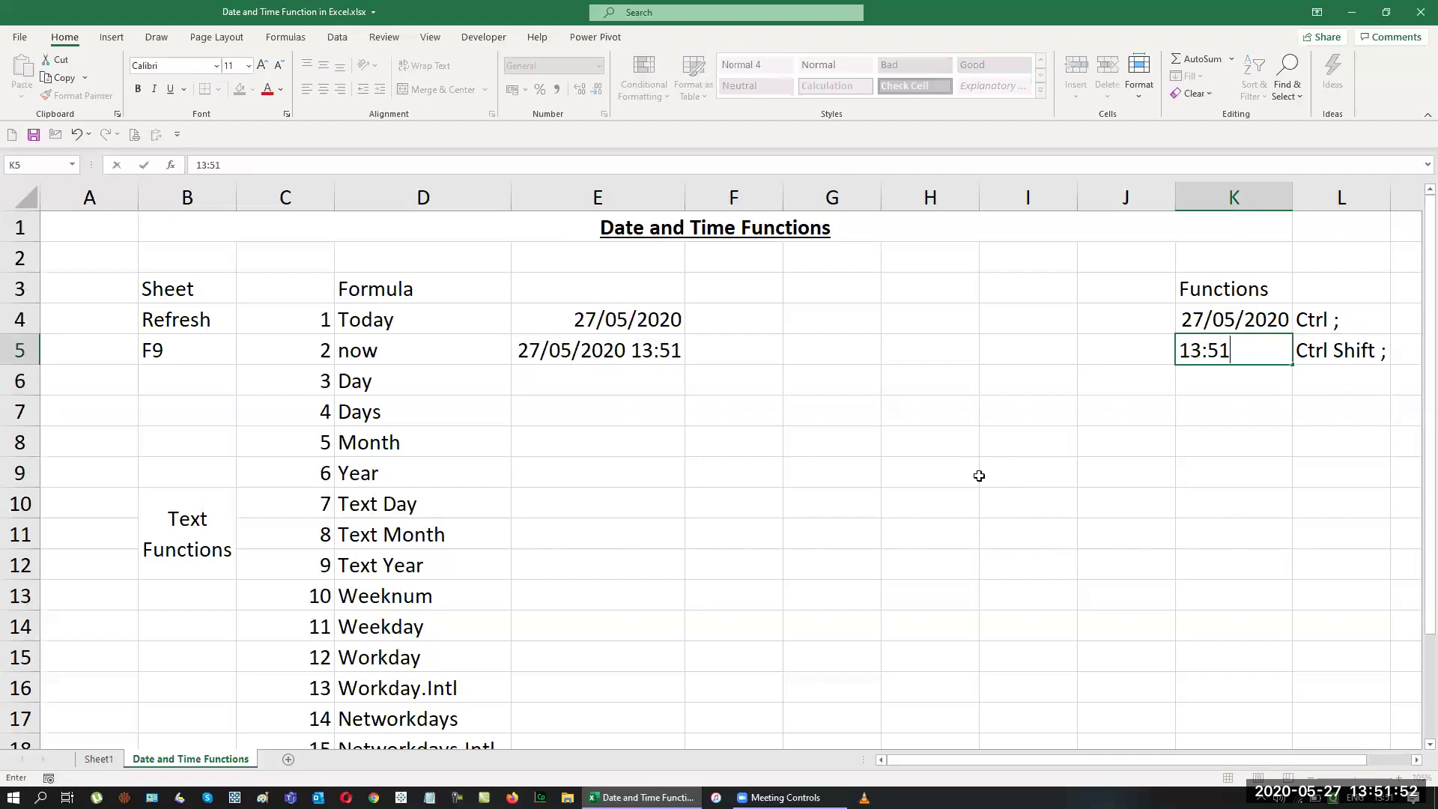
key("Return")
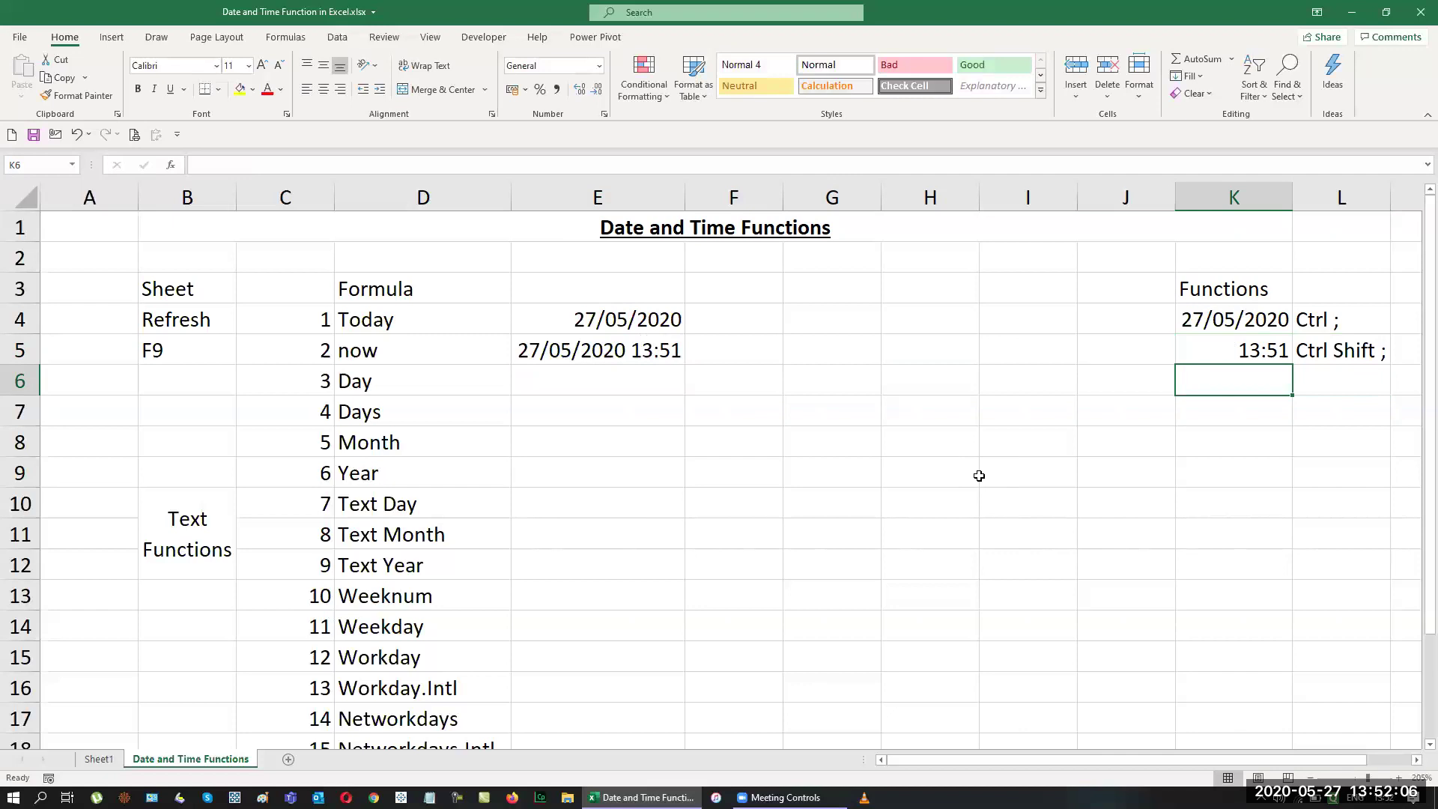
Recalculate the worksheet to refresh the NOW formula, and select cell E4 holding the TODAY formula.
key("F9")
key("Left")
key("Left")
key("Left")
key("Left")
key("Left")
key("Left")
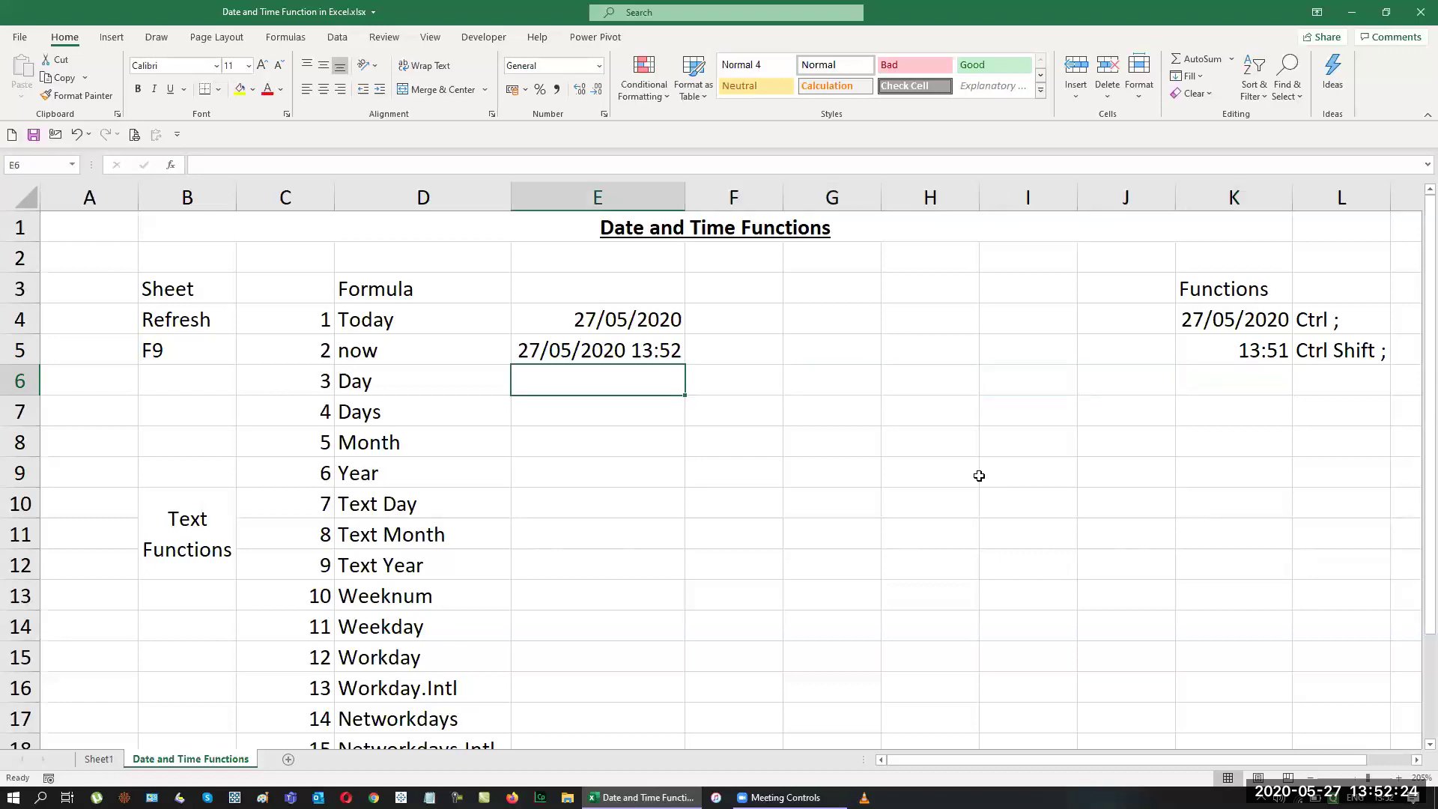
key("Up")
key("Up")
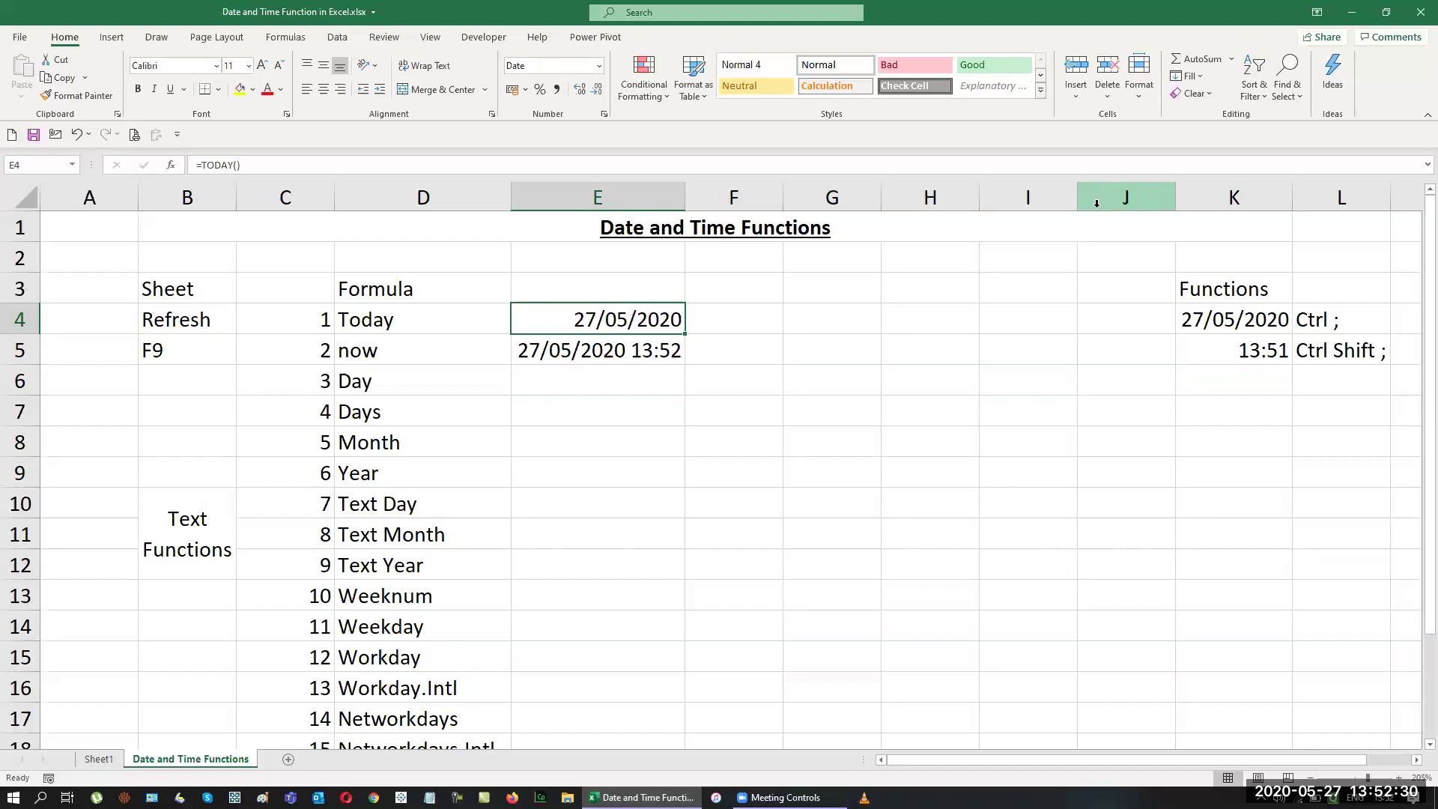
Enter the format note DD/MM/YYYY in F4 beside the TODAY result and autofit that column's width.
key("Right")
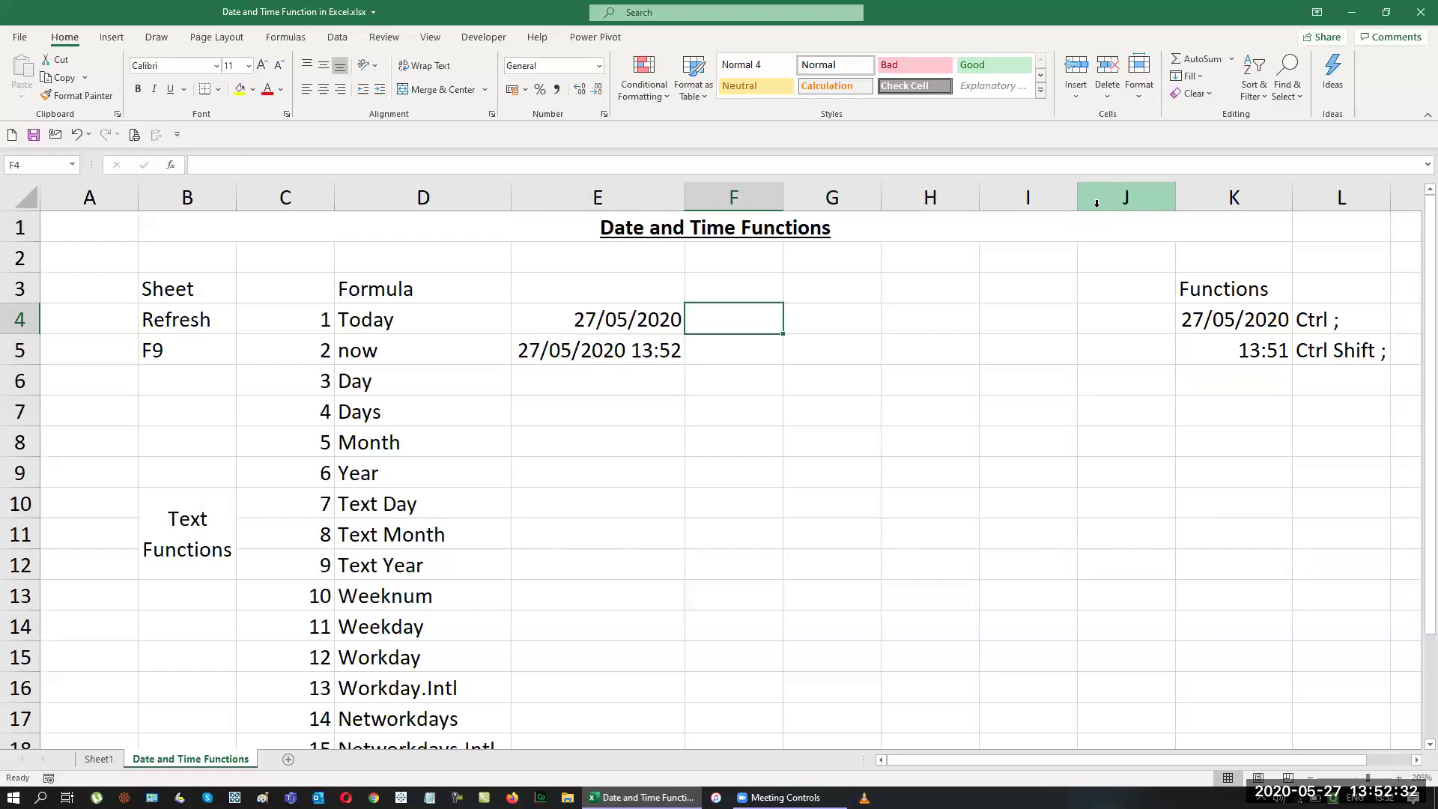
type("DD/MM/YYYY")
key("Return")
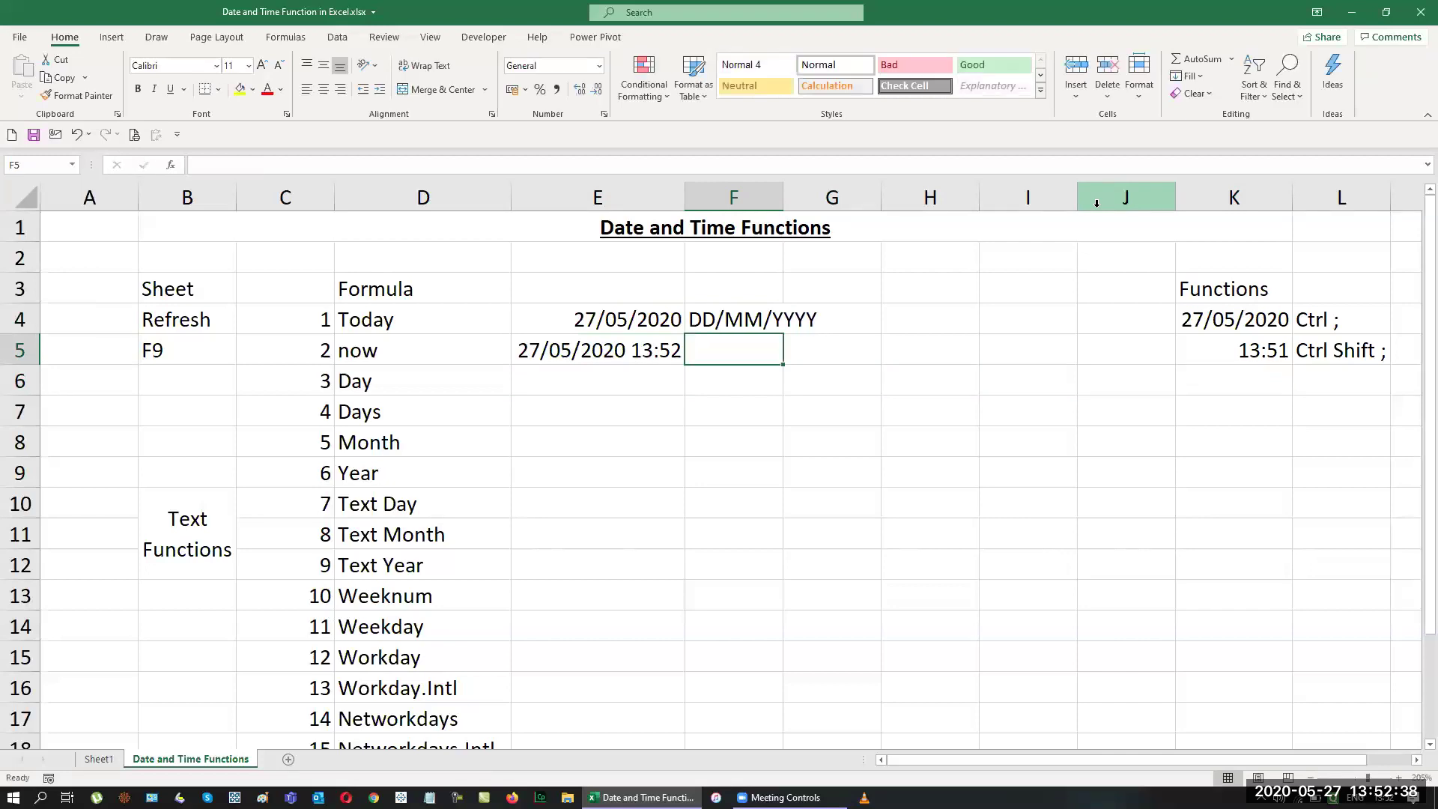
key("Up")
key("alt+h")
key("o")
key("i")
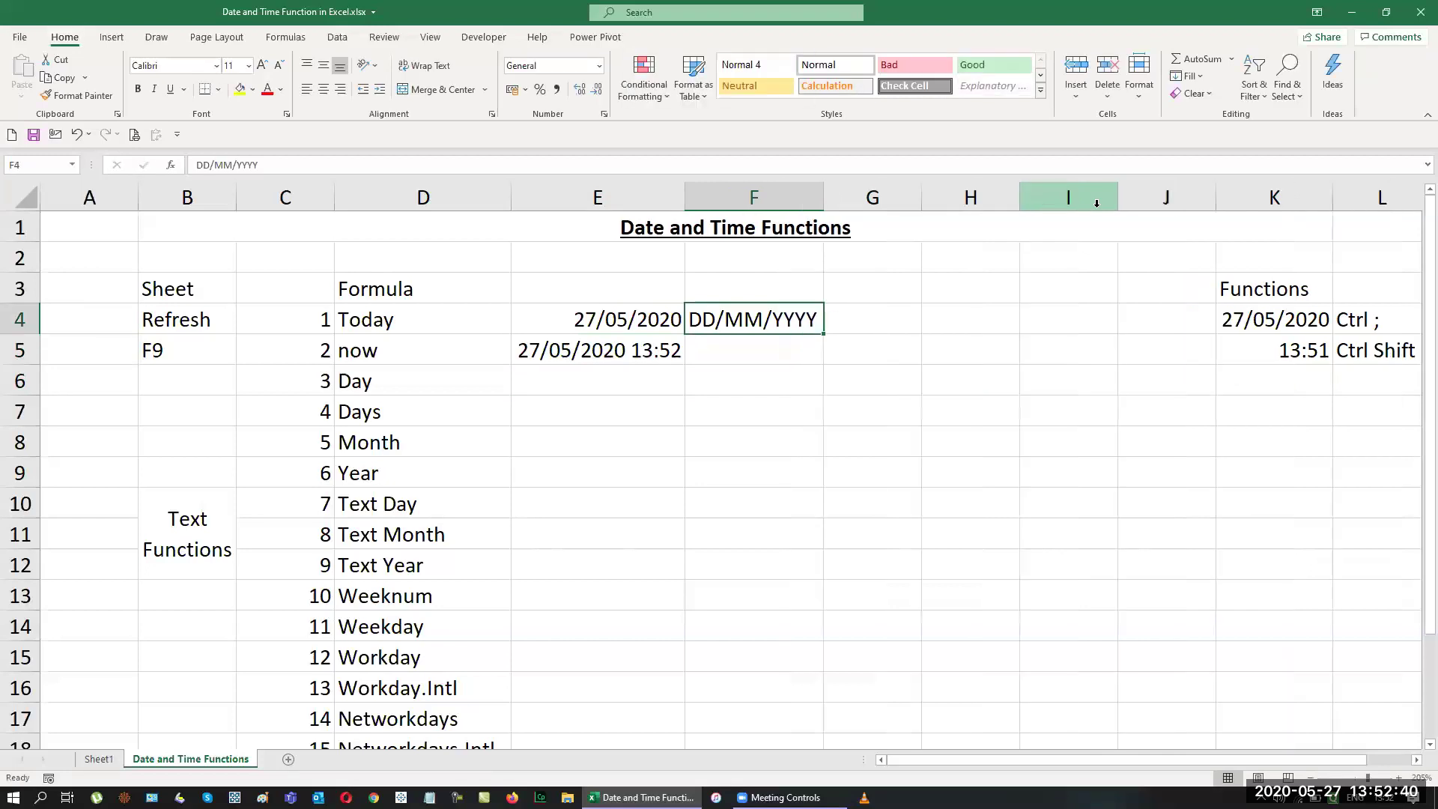
Enter the formula =DAY(TODAY()) in cell E6 for the Day row.
key("Left")
key("Down")
key("Down")
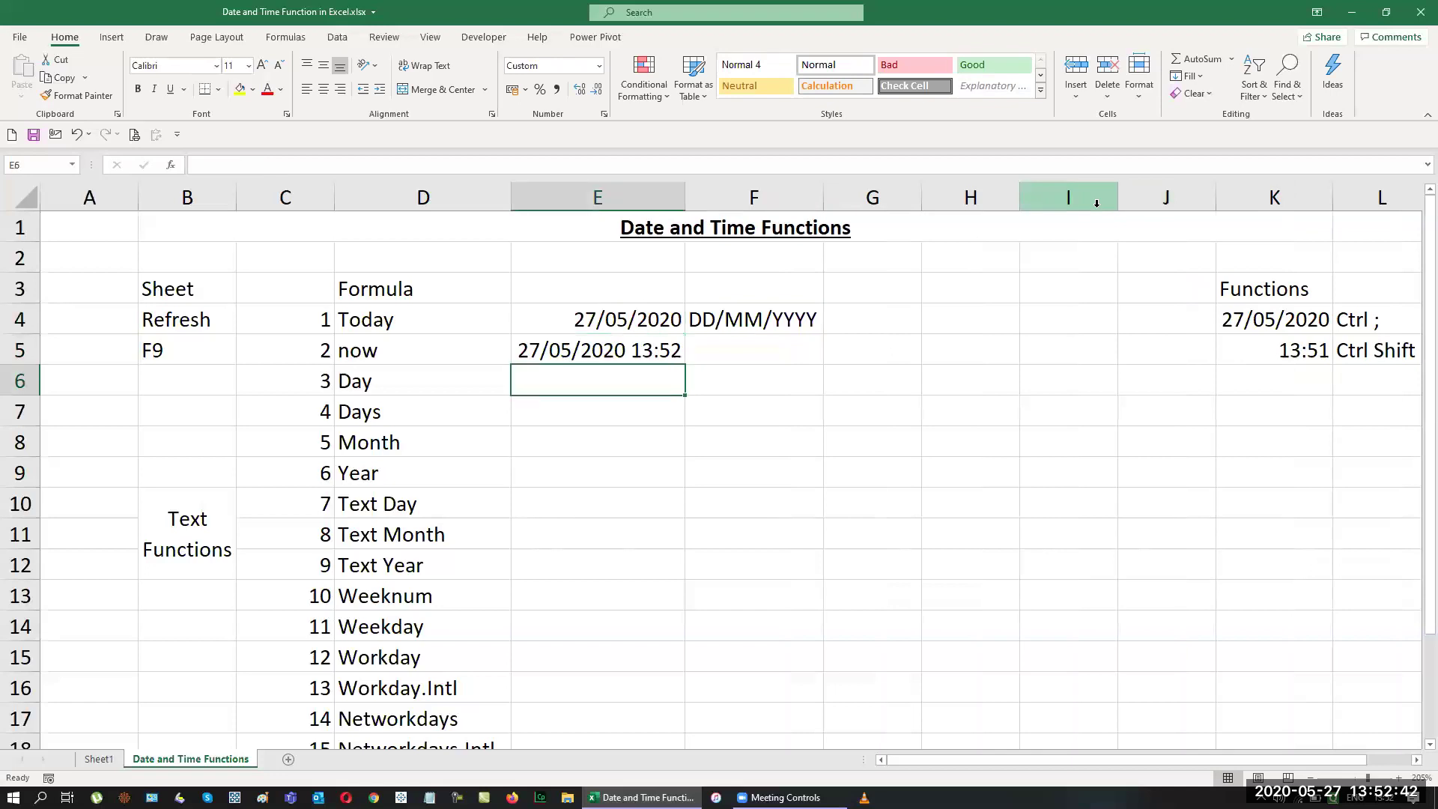
type("=day")
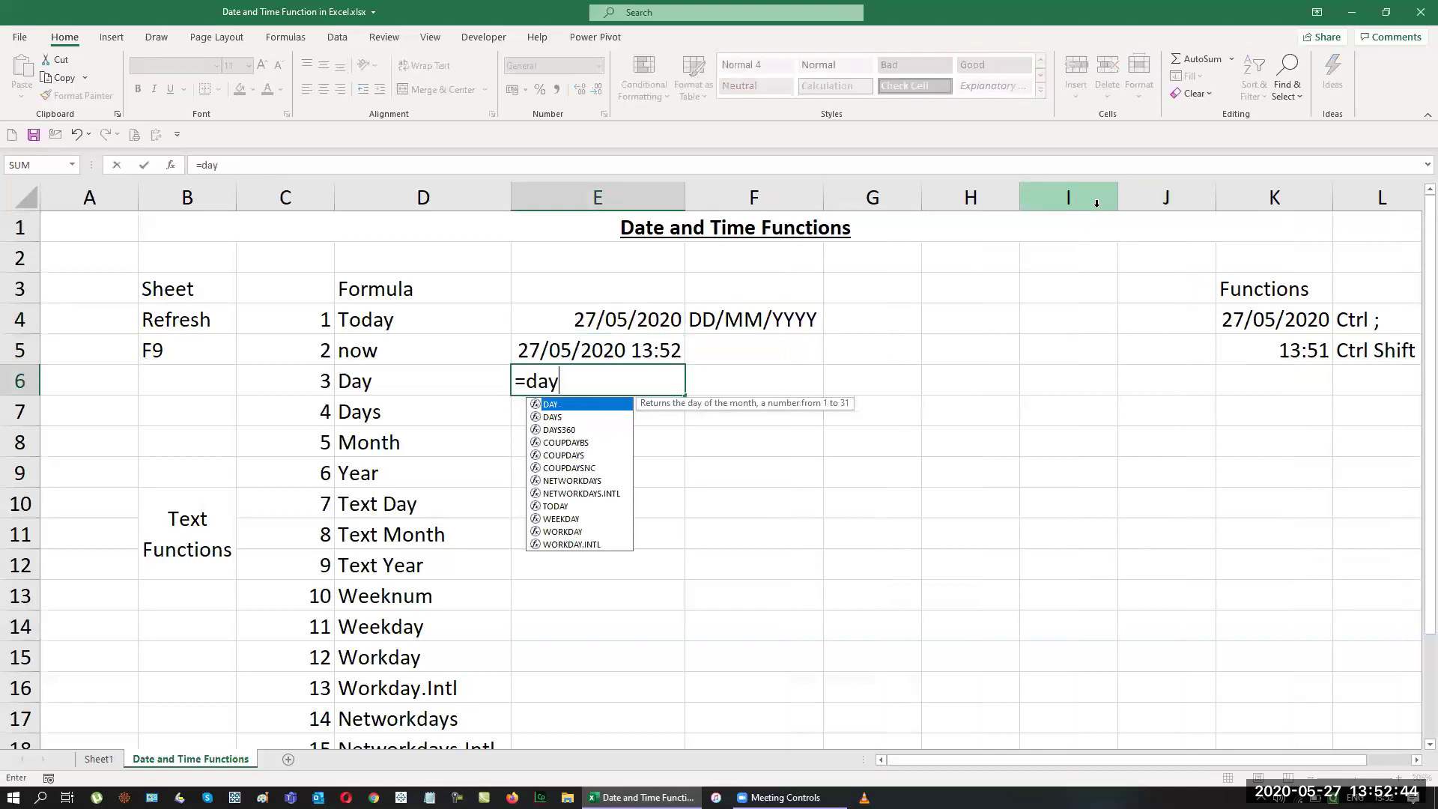
key("Tab")
type("toda")
key("Tab")
type("))")
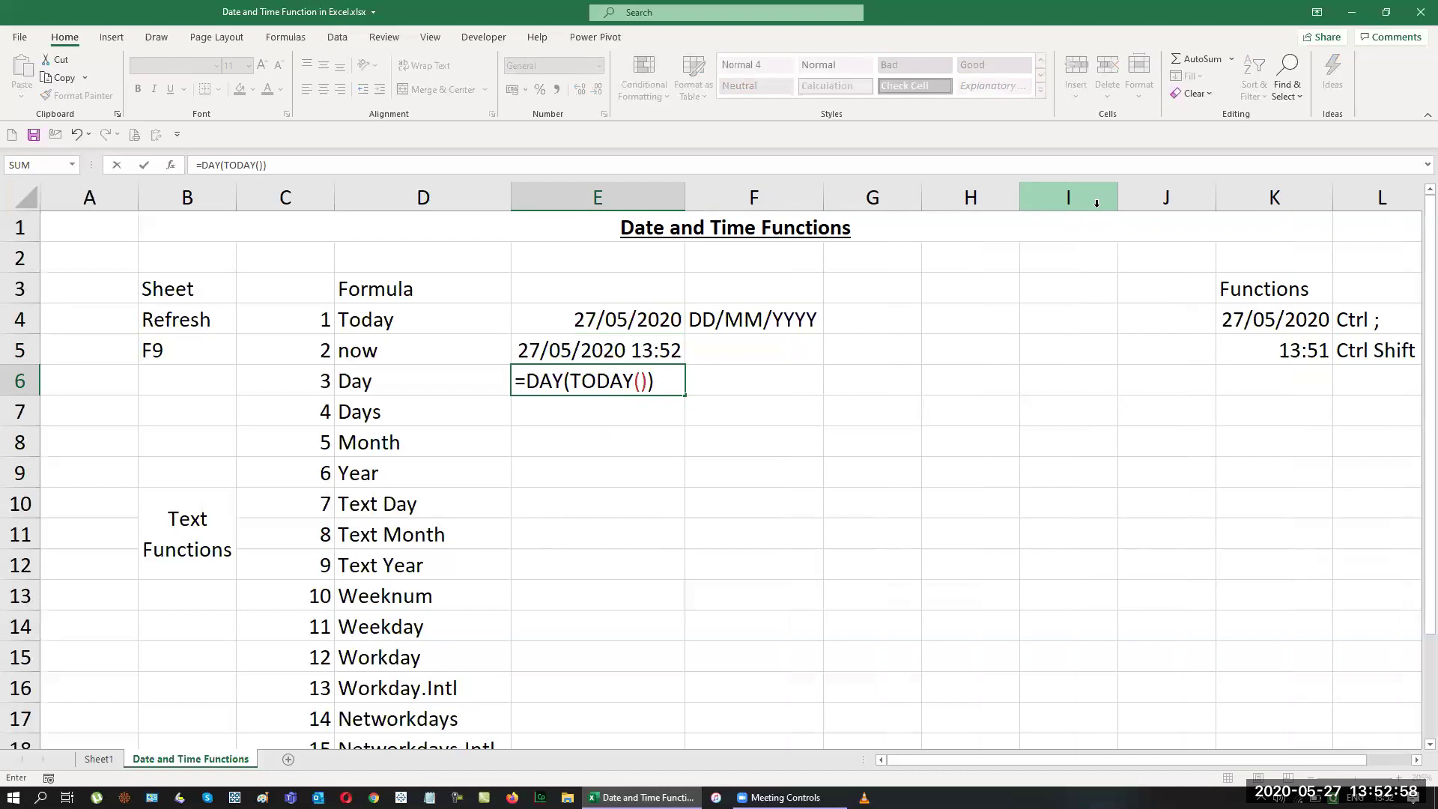
key("Return")
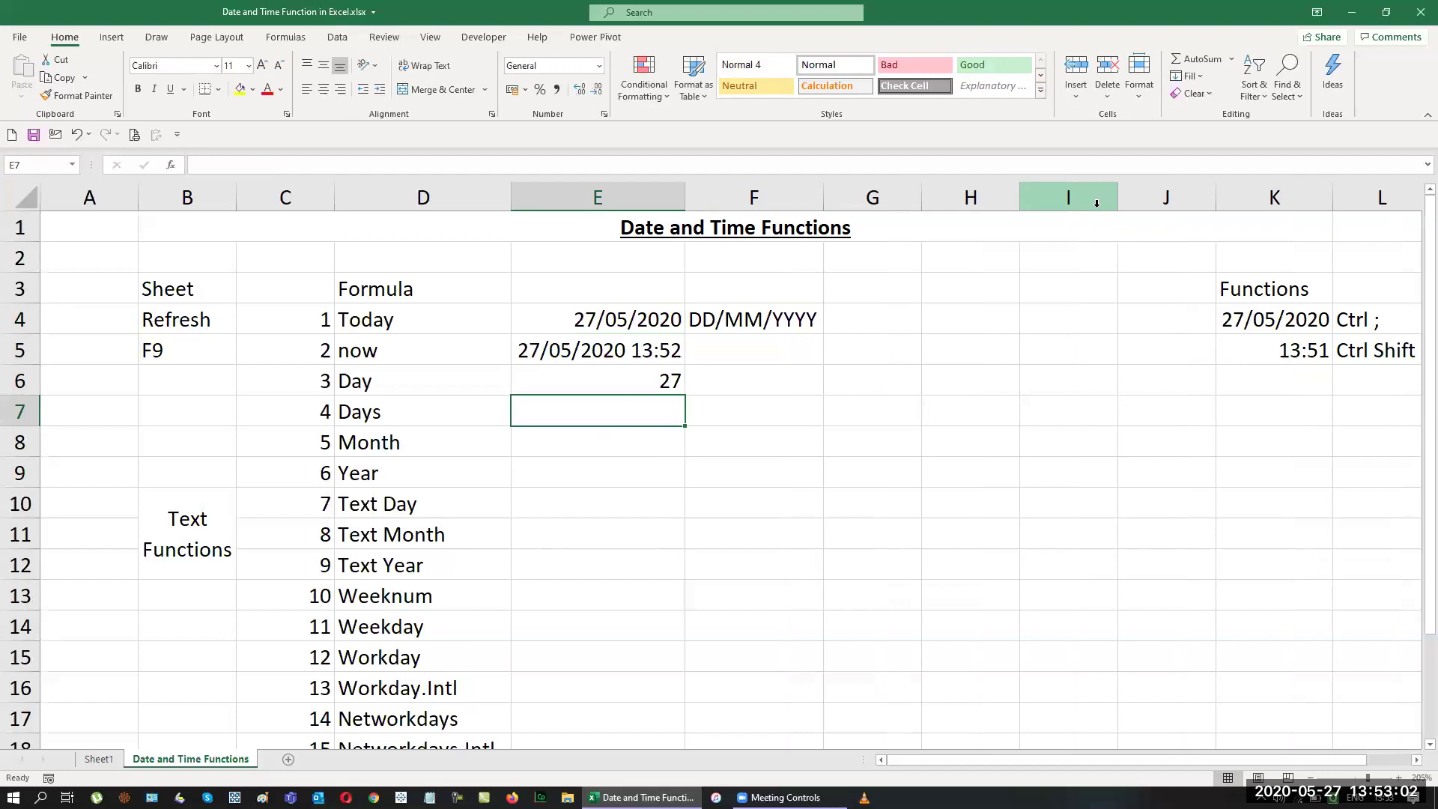
Enter a FORMULATEXT formula in cell H4 that references the TODAY formula in E4.
key("Up")
key("Up")
key("Up")
key("Down")
key("Down")
key("Up")
key("Up")
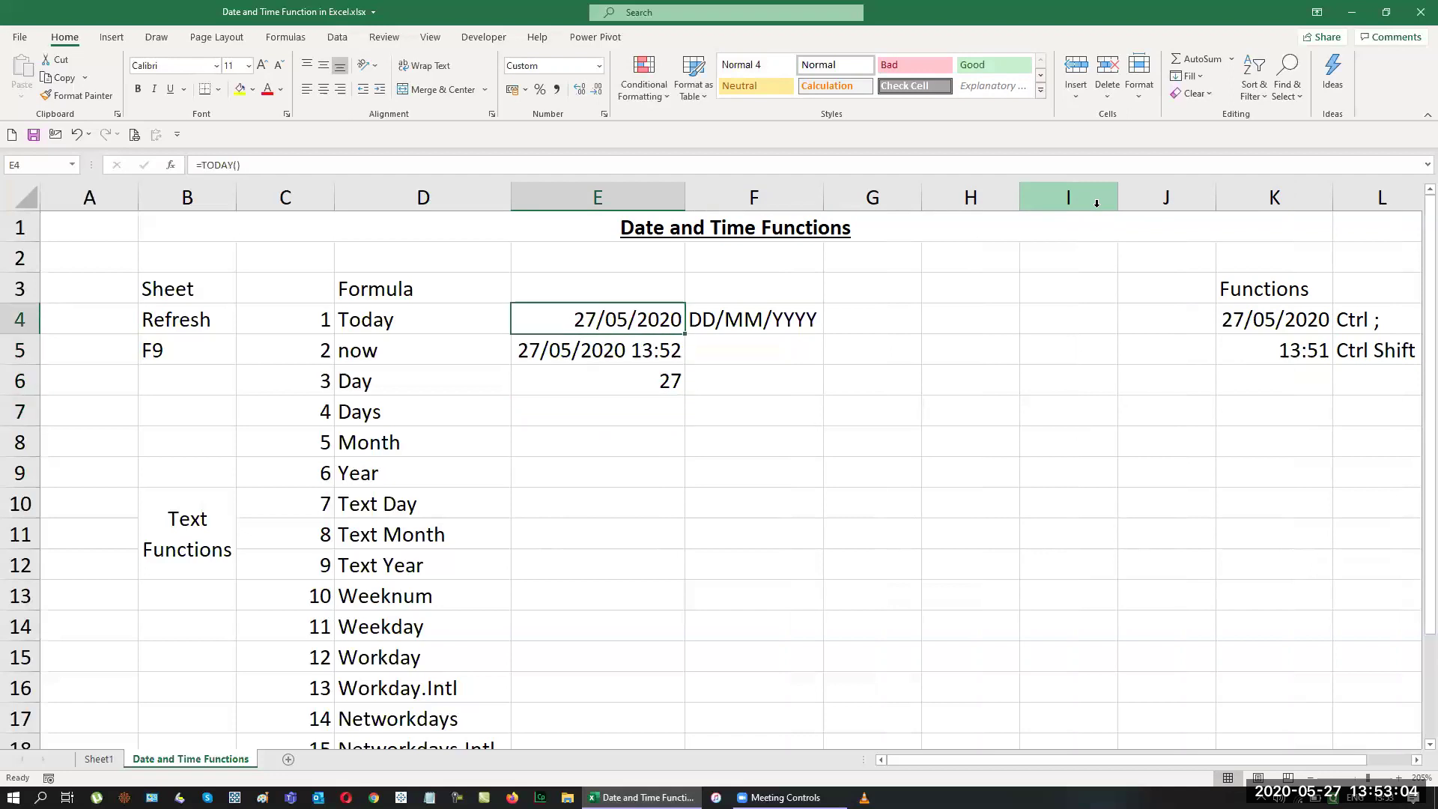
key("Right")
key("Right")
key("Right")
type("=form")
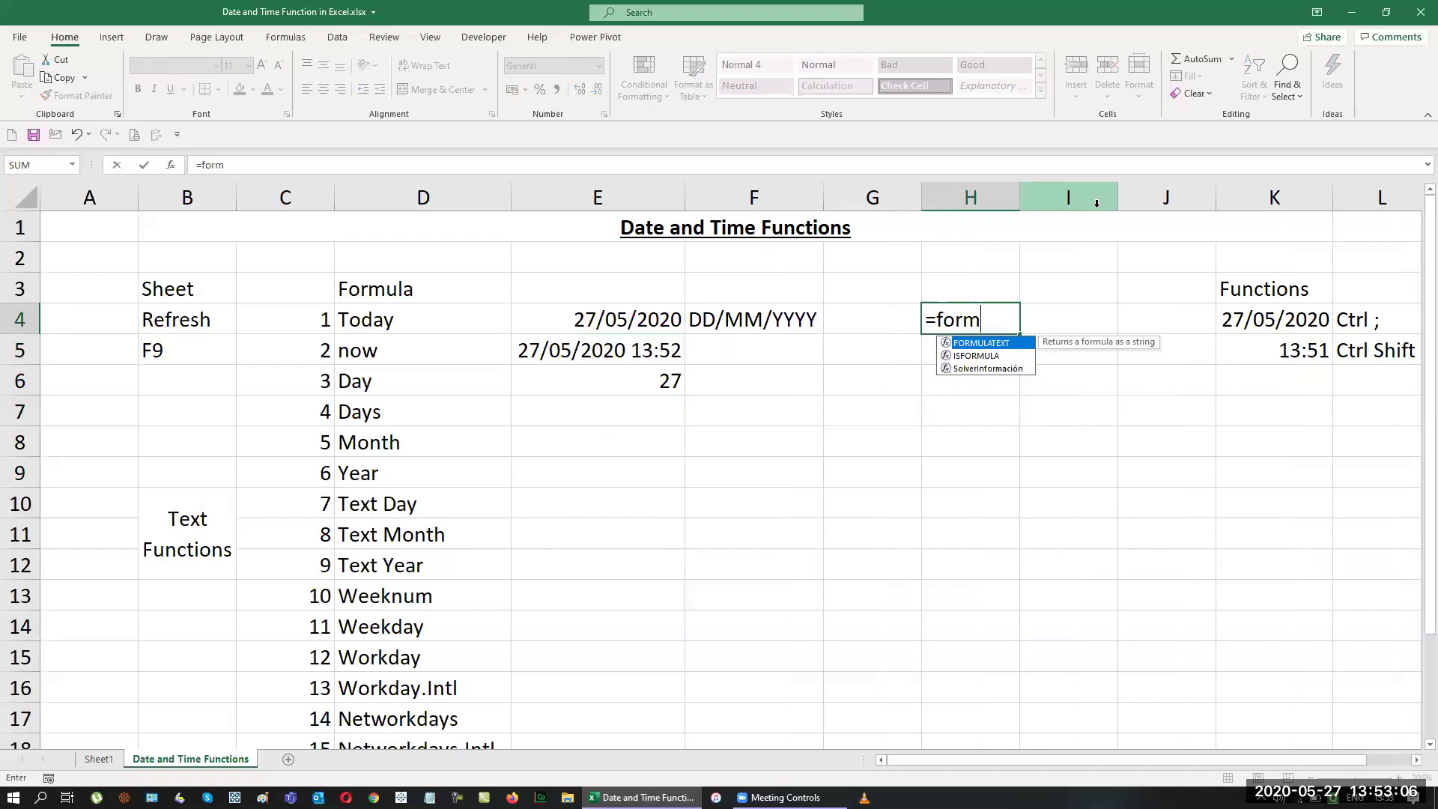
key("Tab")
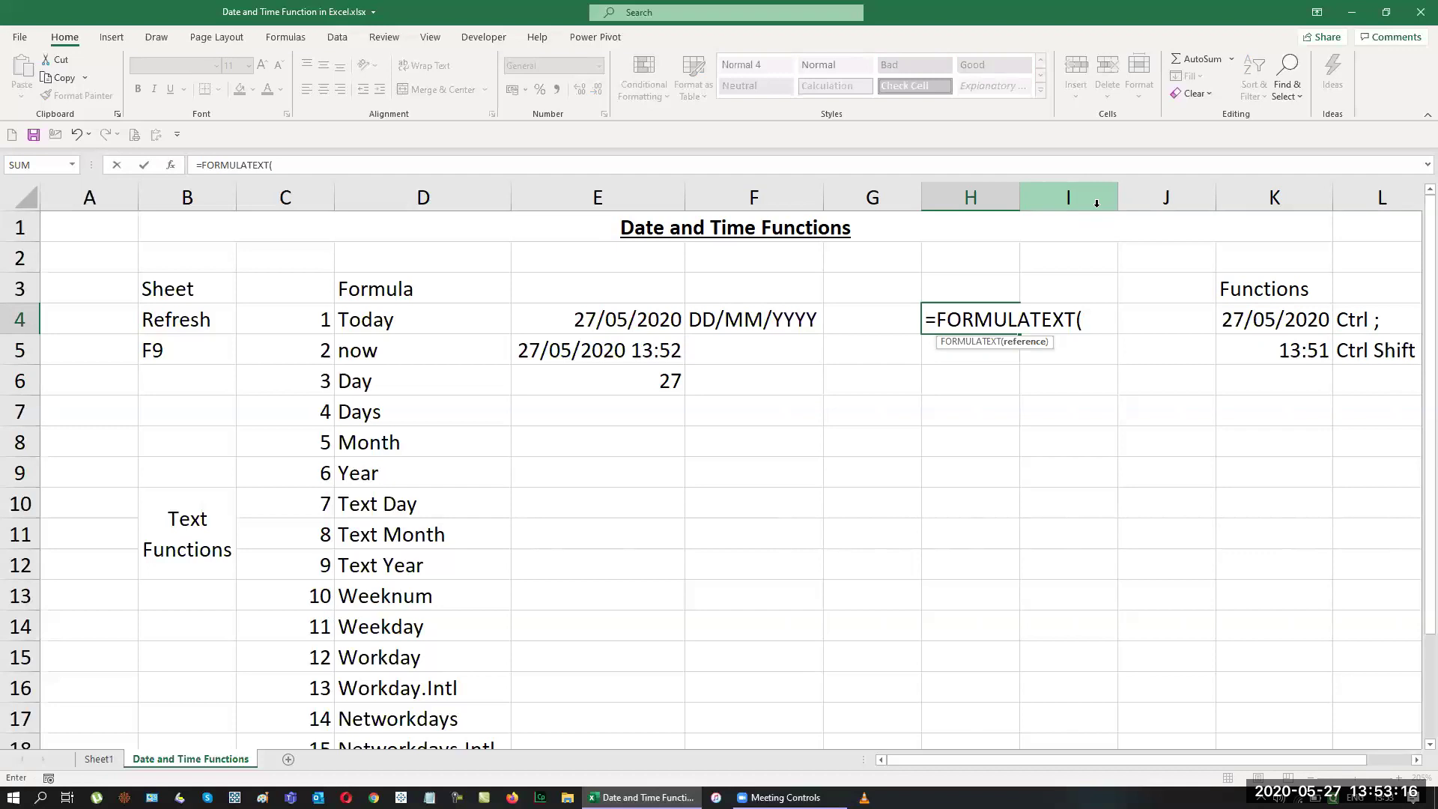
key("Left")
key("Left")
key("Left")
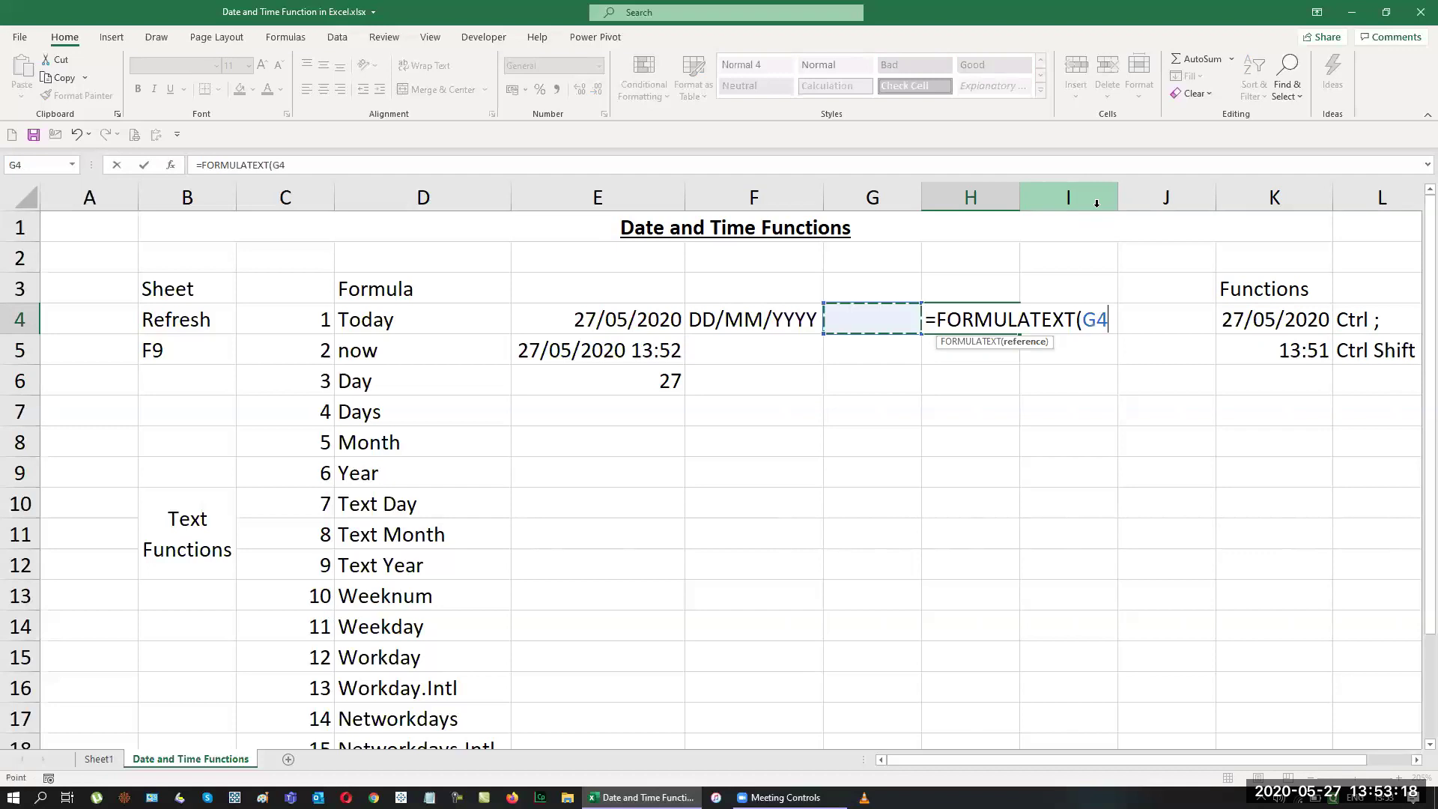
key("Return")
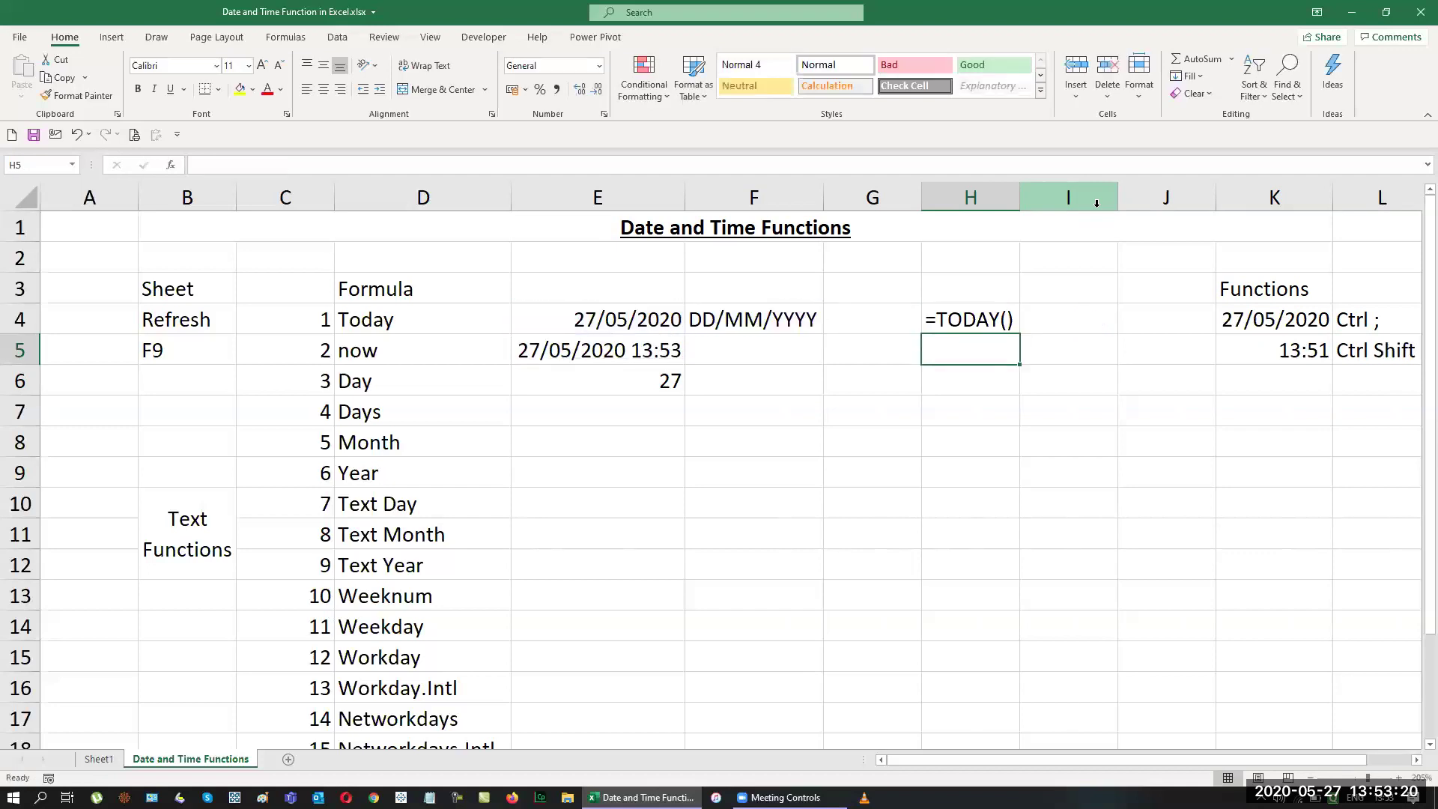
Fill the FORMULATEXT formula down from H4 to H6 and autofit the column width to the selection.
key("Up")
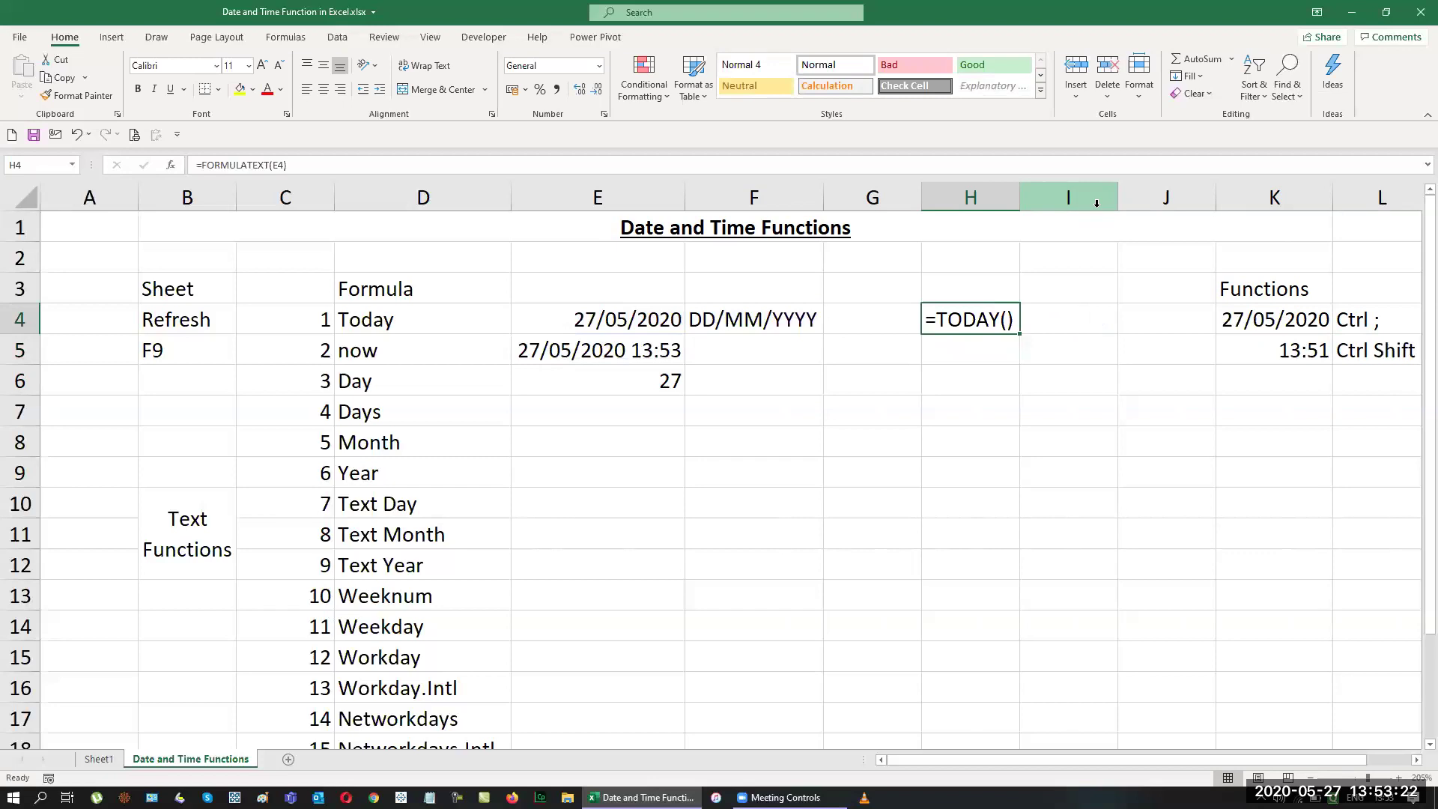
key("shift+Down")
key("shift+Down")
key("ctrl+d")
key("alt+h")
key("o")
key("i")
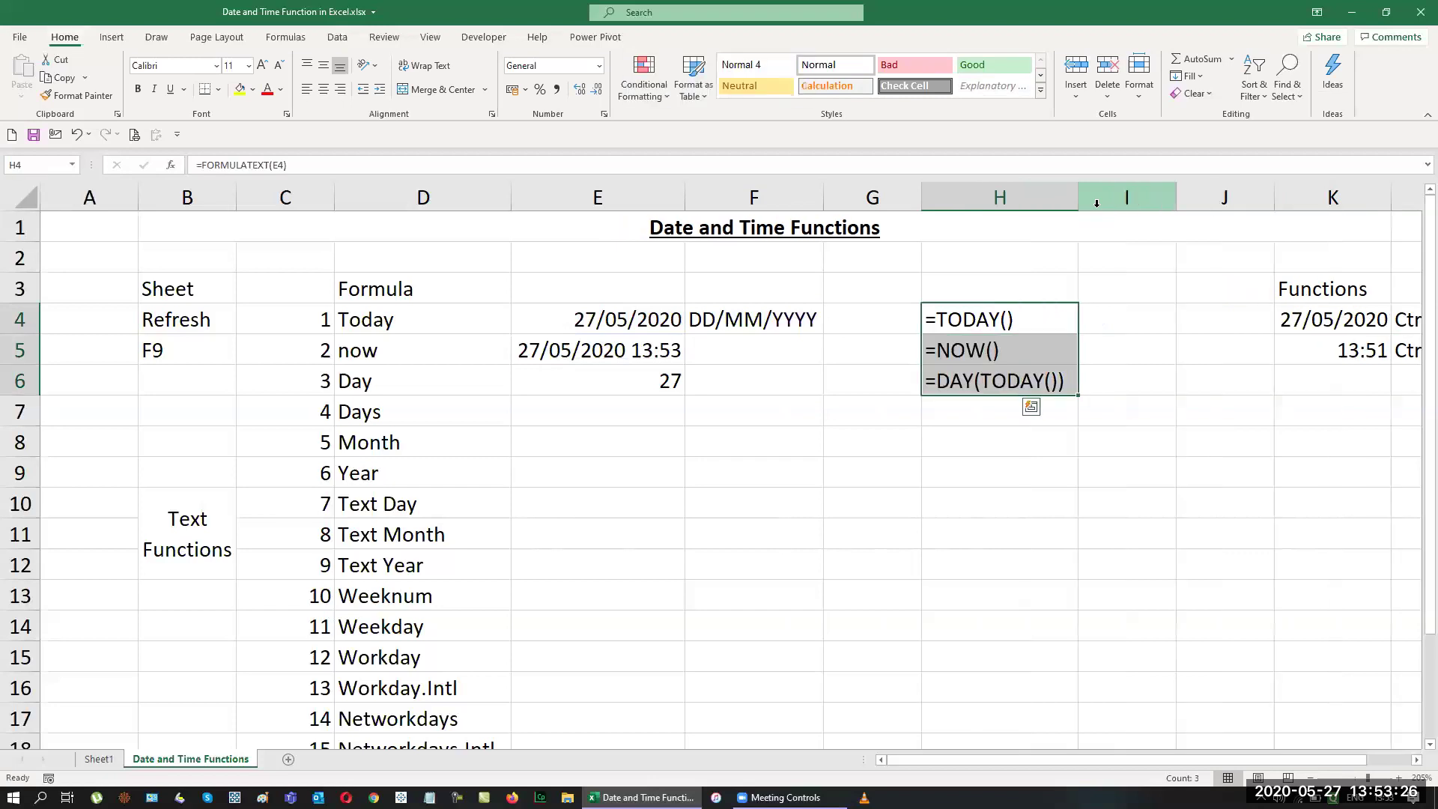
Copy the formula text of E4 into I4 as literal text with a leading apostrophe, and compare it with the FORMULATEXT cell H4.
key("Right")
key("Left")
key("Left")
key("Left")
key("Left")
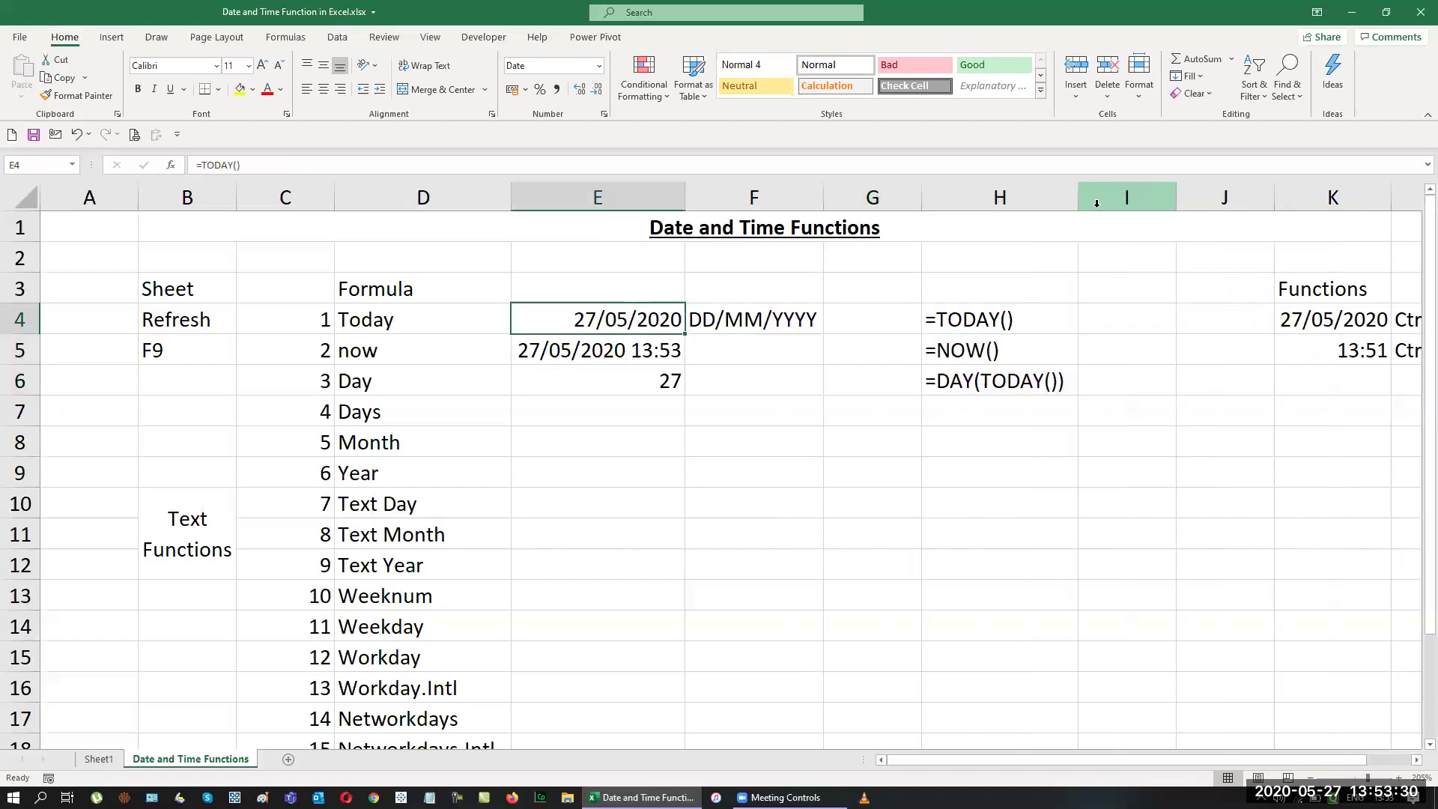
key("F2")
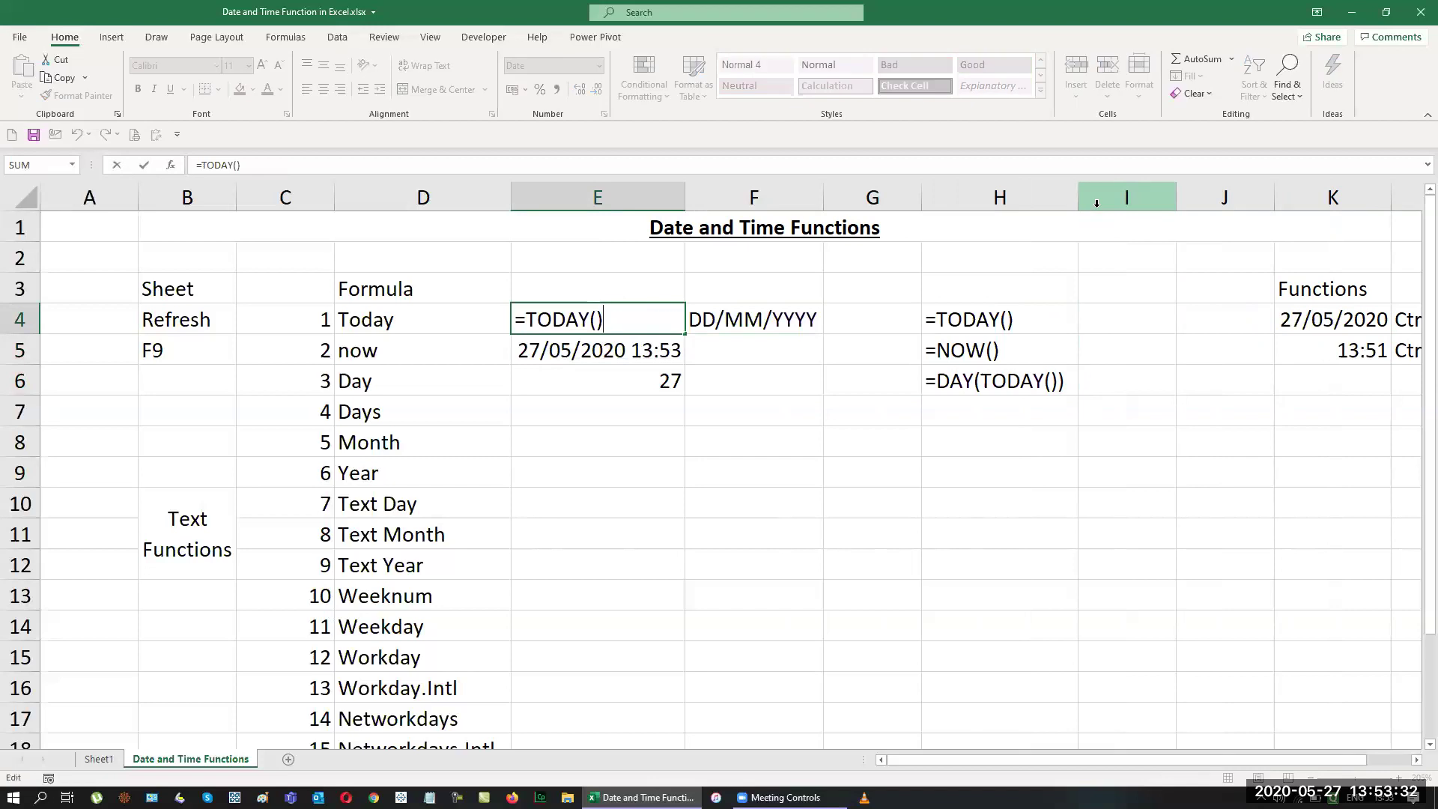
key("shift+Home")
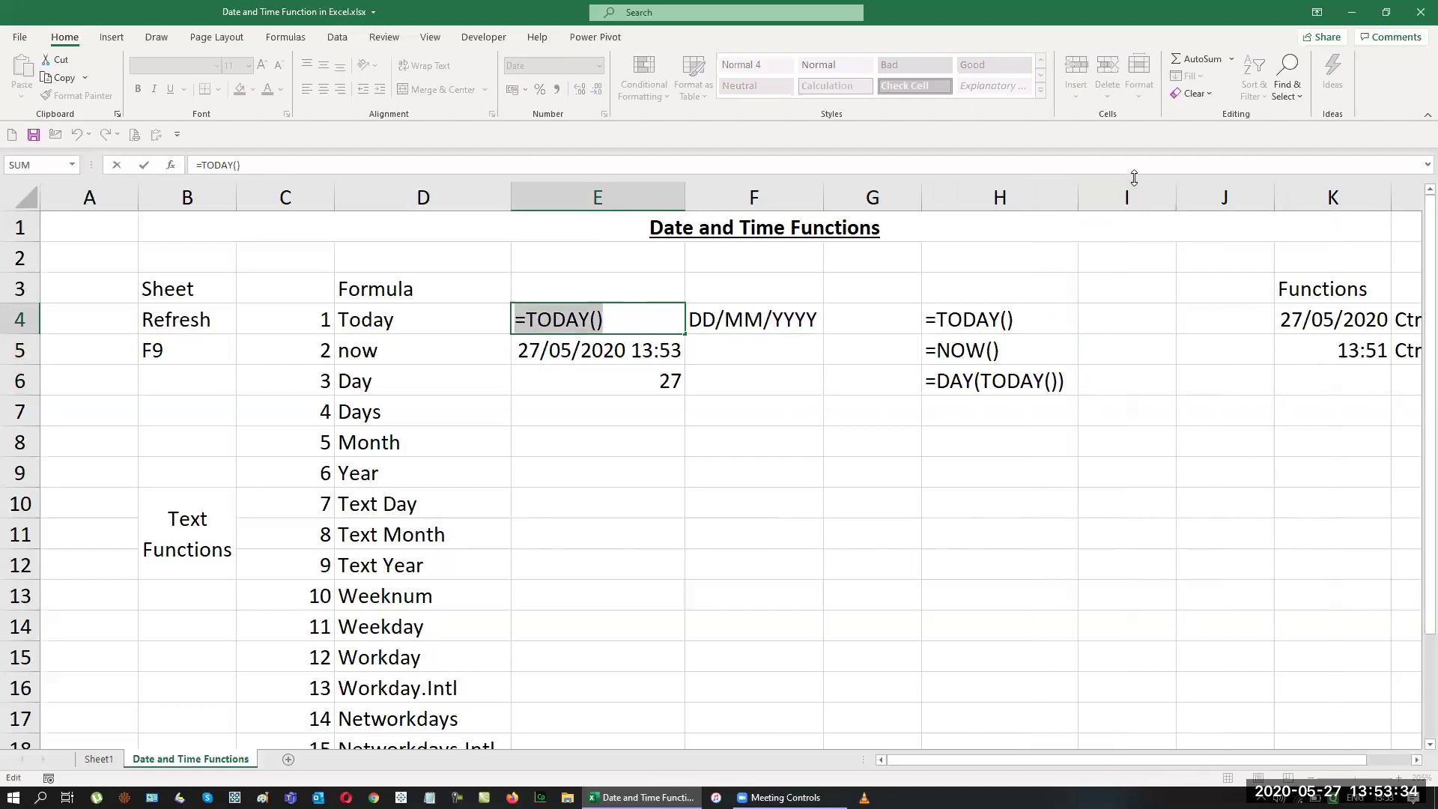
key("Escape")
key("Right")
key("Right")
key("Right")
key("Right")
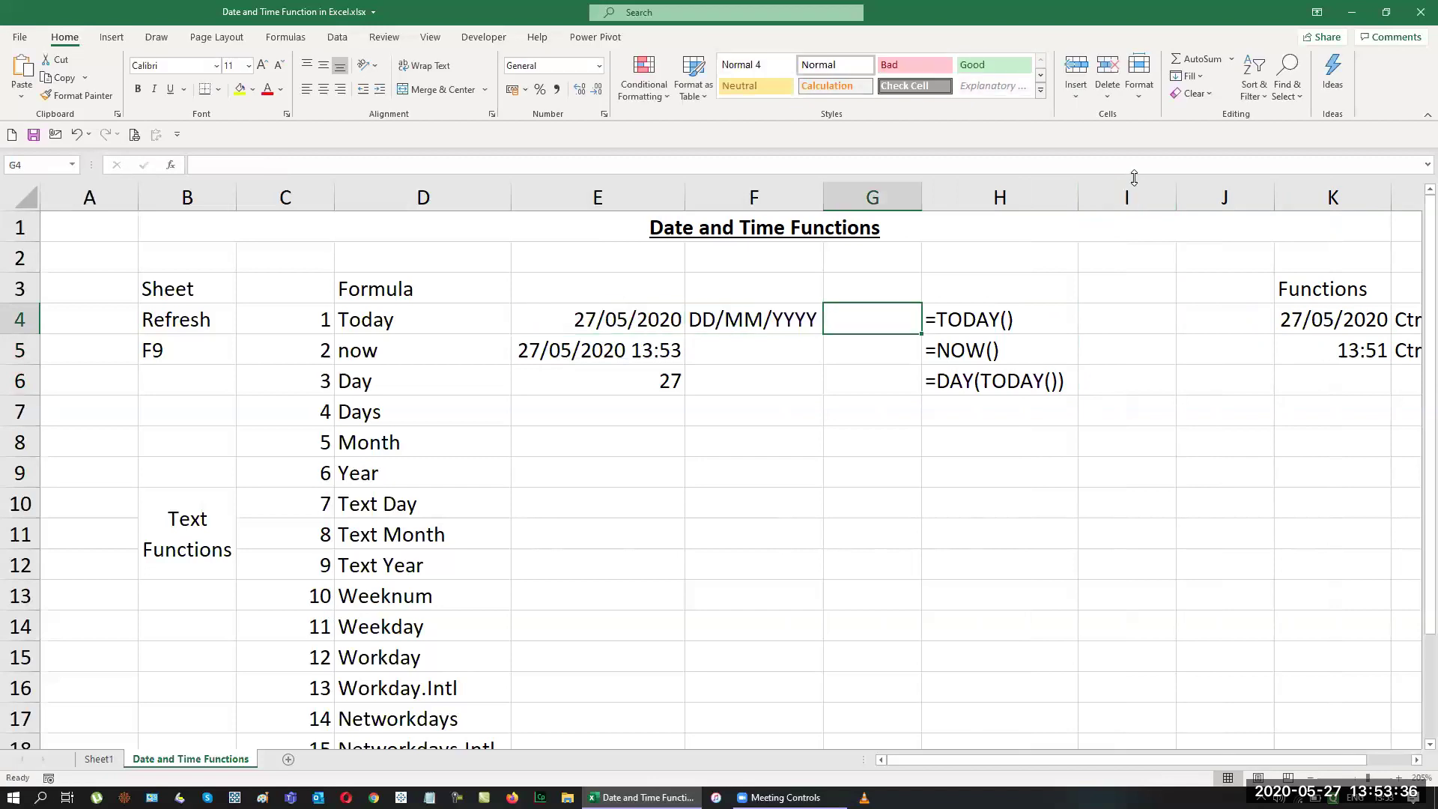
type("'")
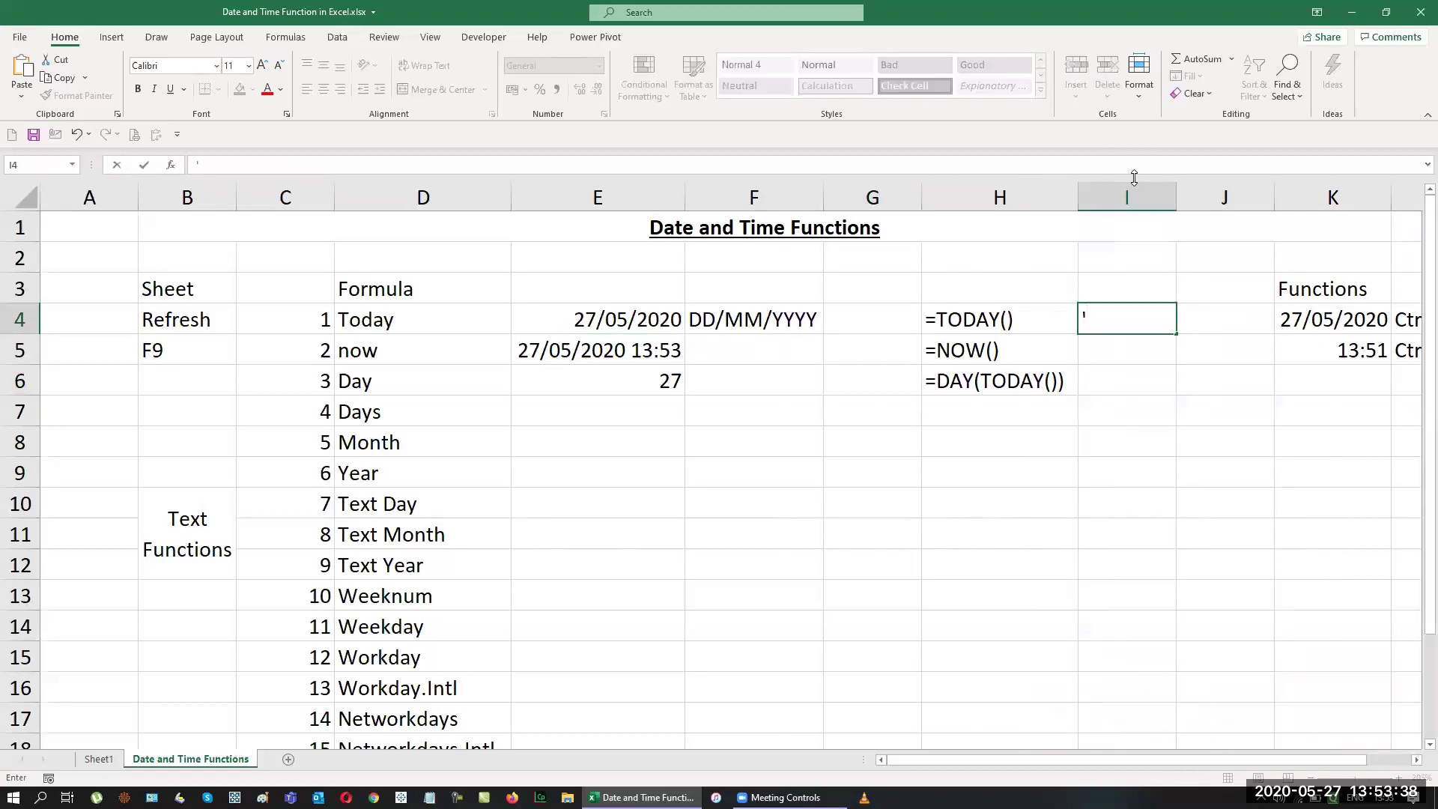
type("=TODAY()")
key("Return")
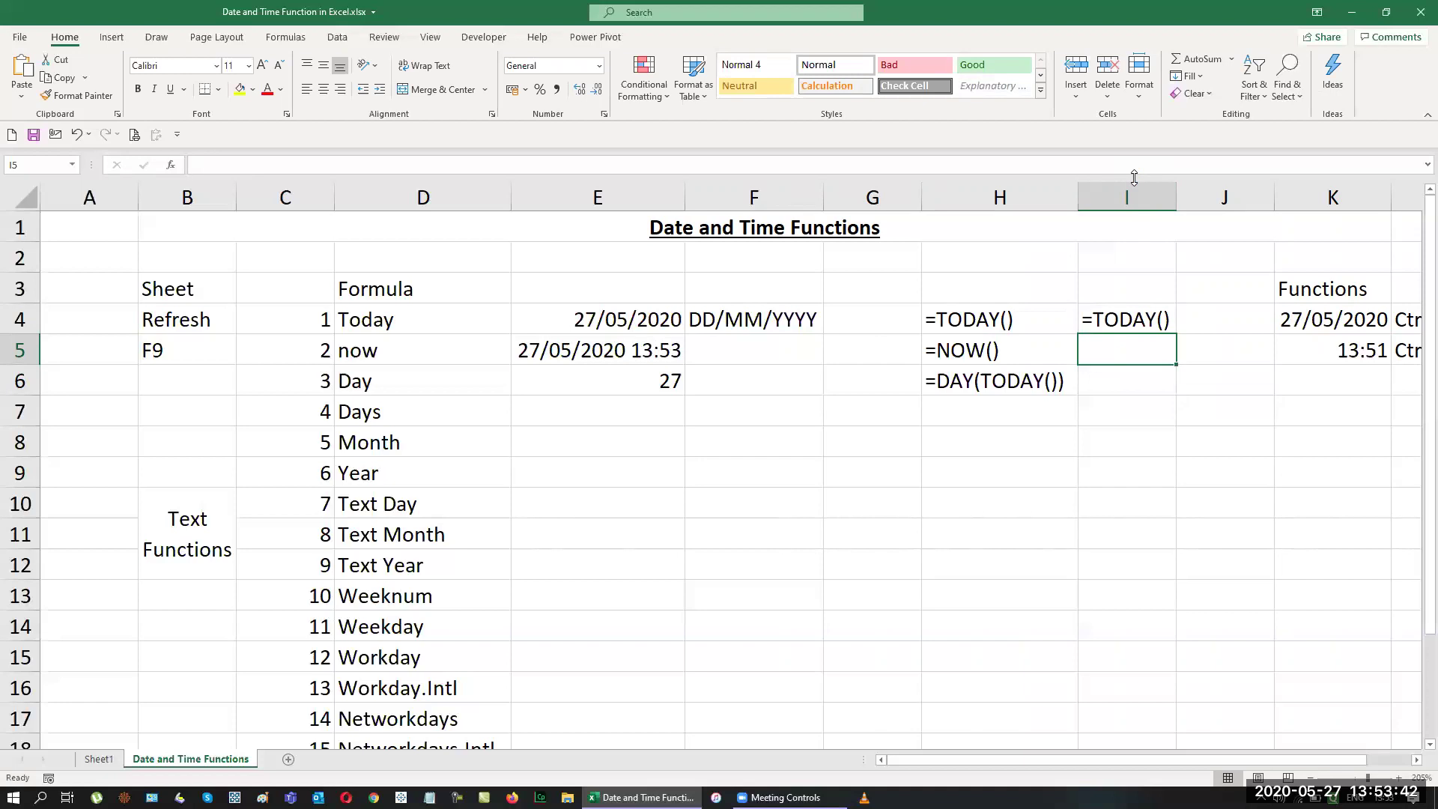
key("Up")
key("Left")
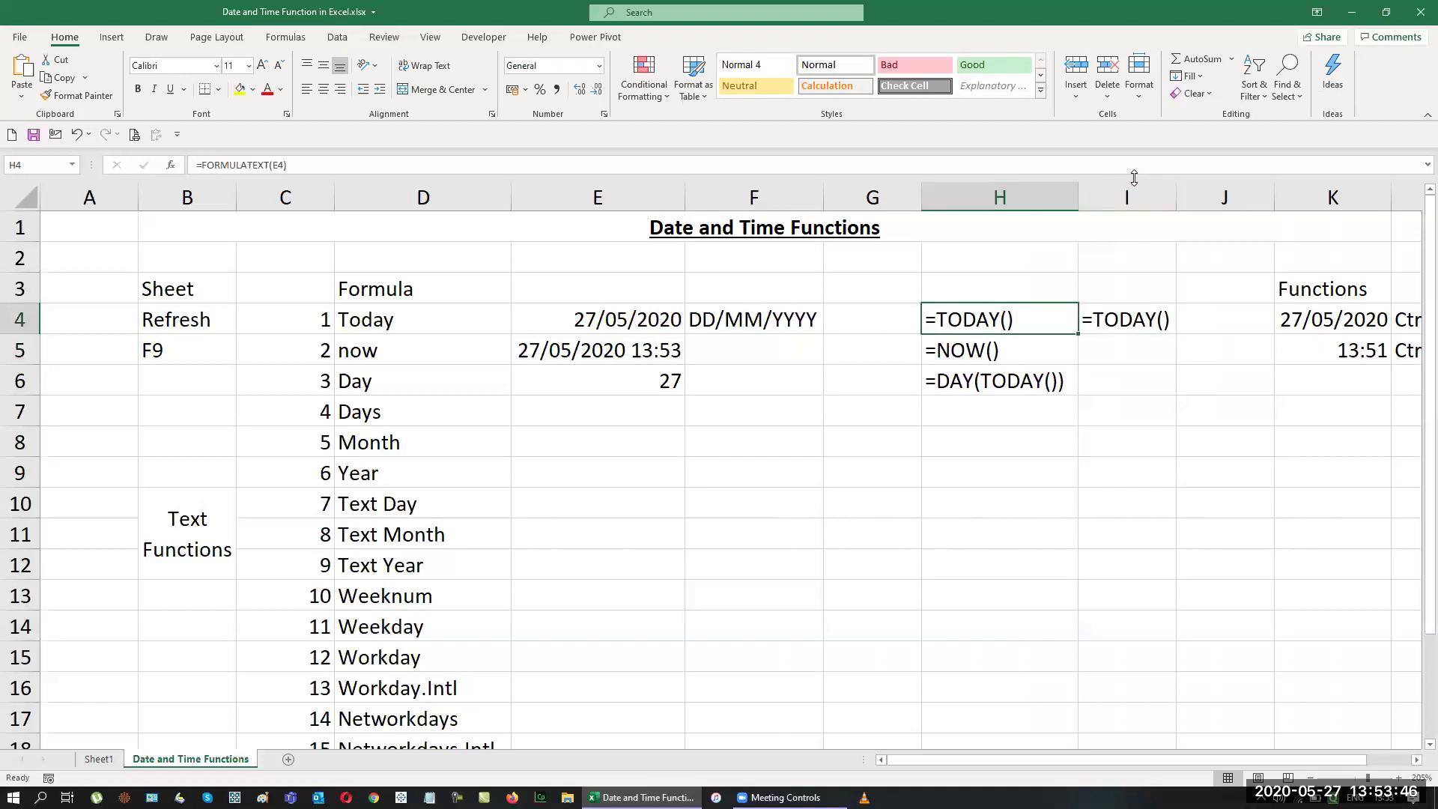
key("Right")
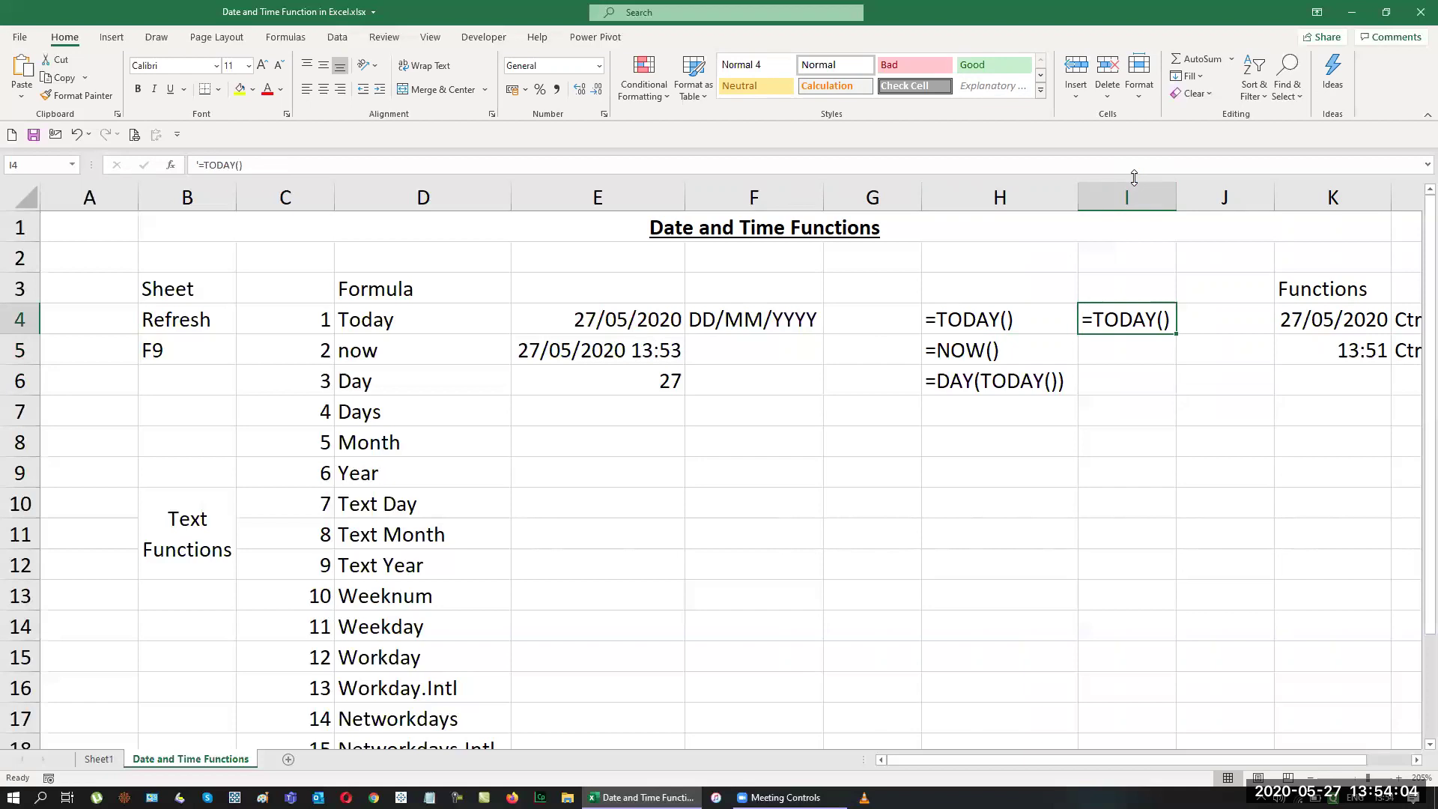
Insert a blank column before column C, which holds the serial numbers.
key("Down")
key("Down")
key("Down")
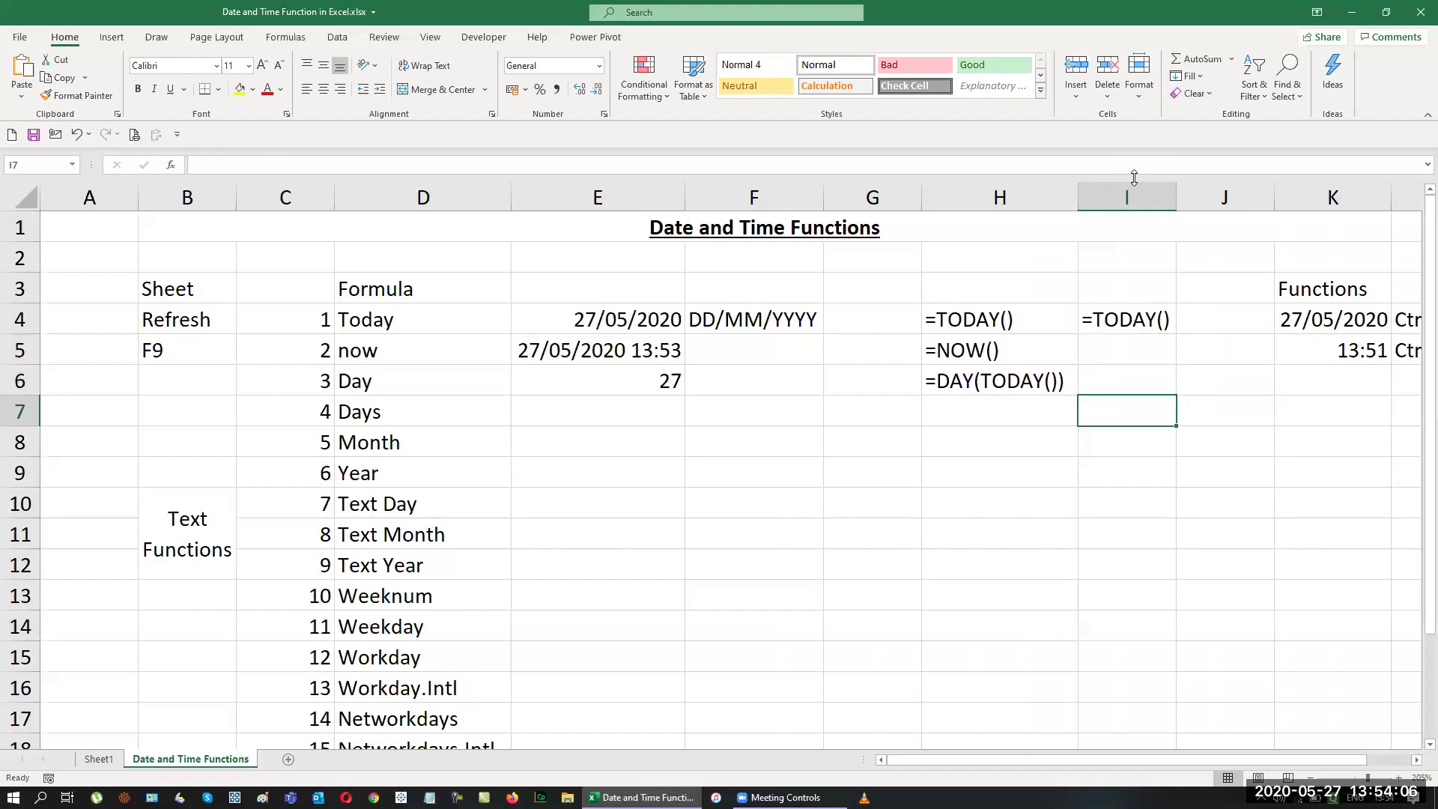
key("Left")
key("Left")
key("Left")
key("Left")
key("Left")
key("Left")
key("Down")
key("Up")
key("Left")
key("Right")
key("ctrl+a")
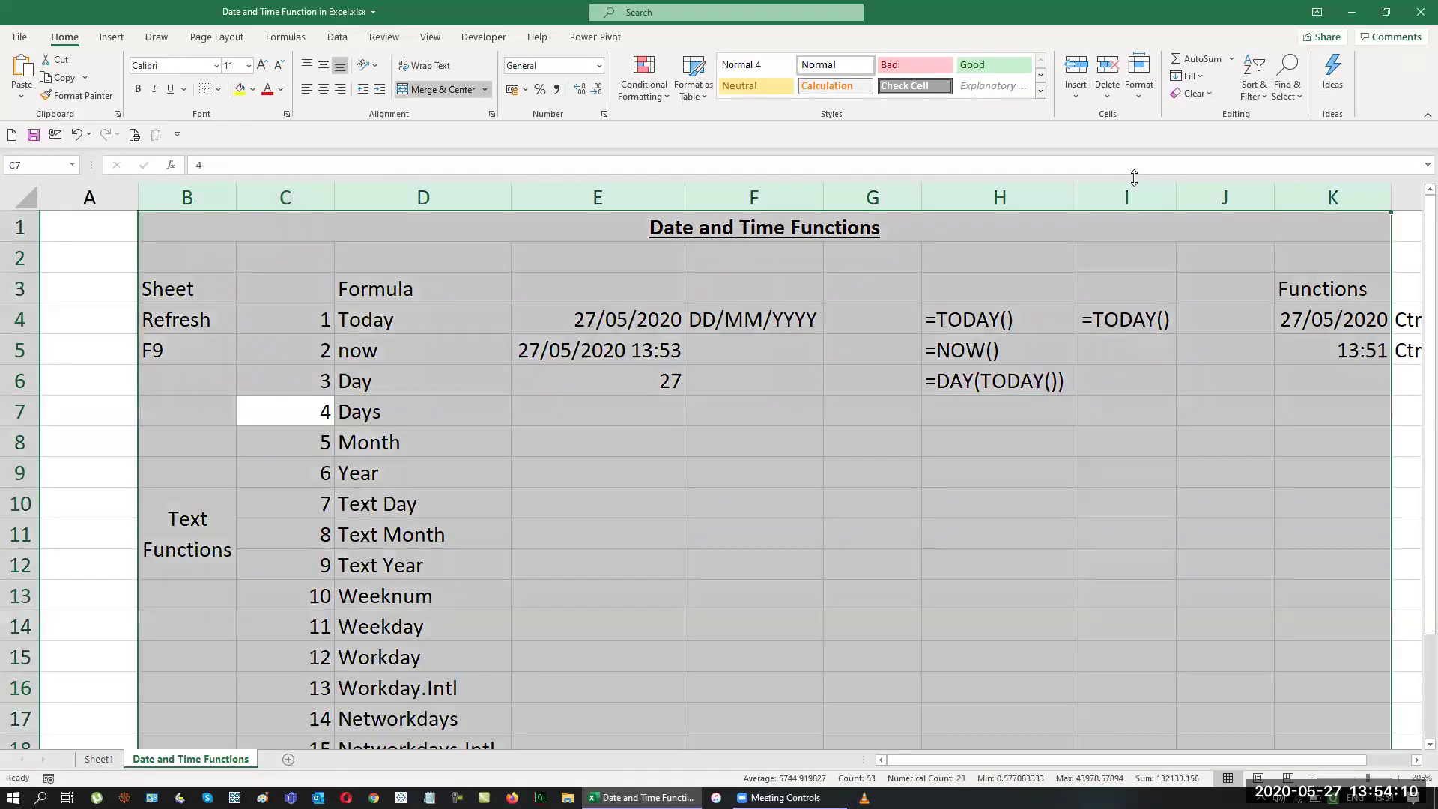
left_click(293, 191)
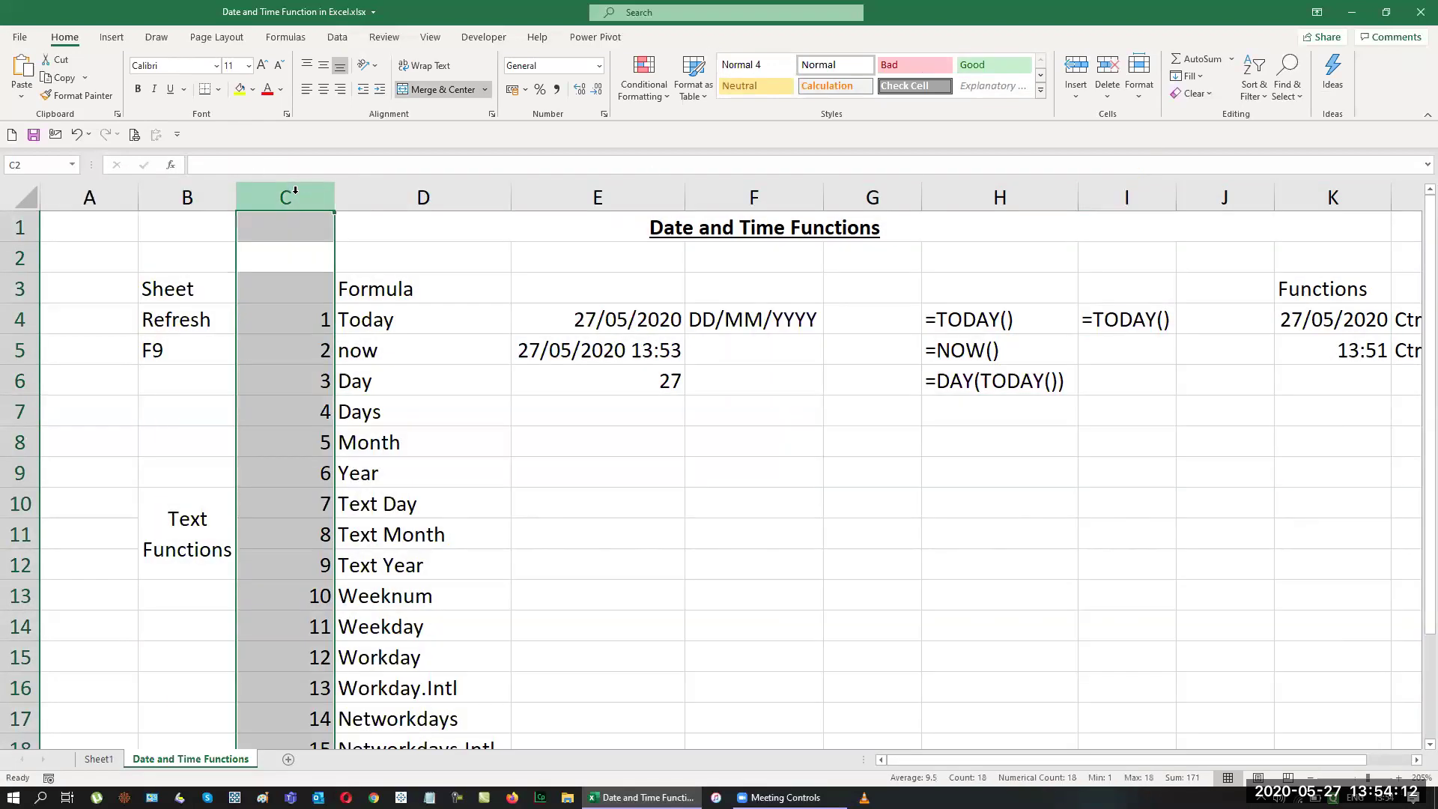
key("ctrl+shift+plus")
Enter the heading Version in C3 and put ALL in cells C4 to C6 below it.
key("Down")
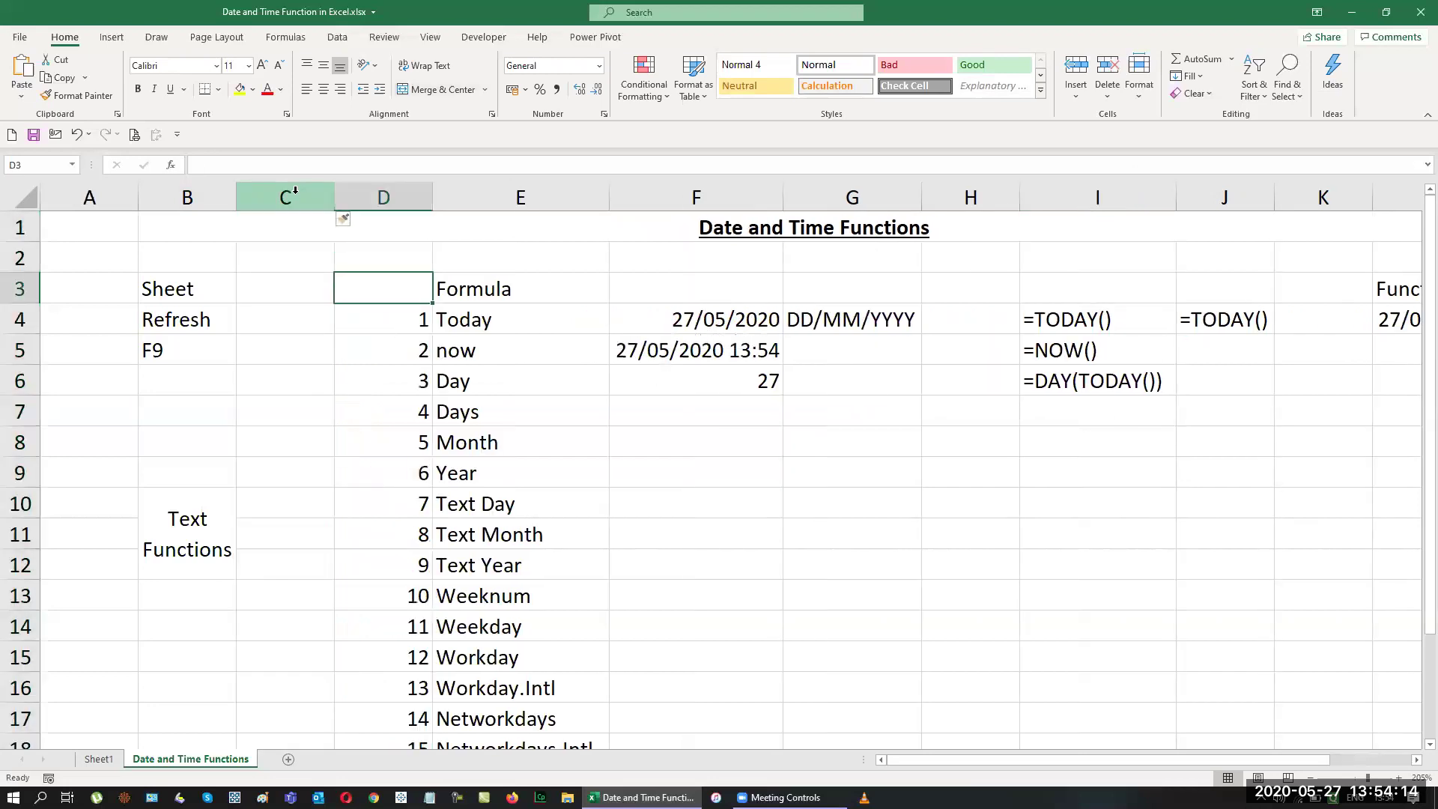
type("Version")
key("Return")
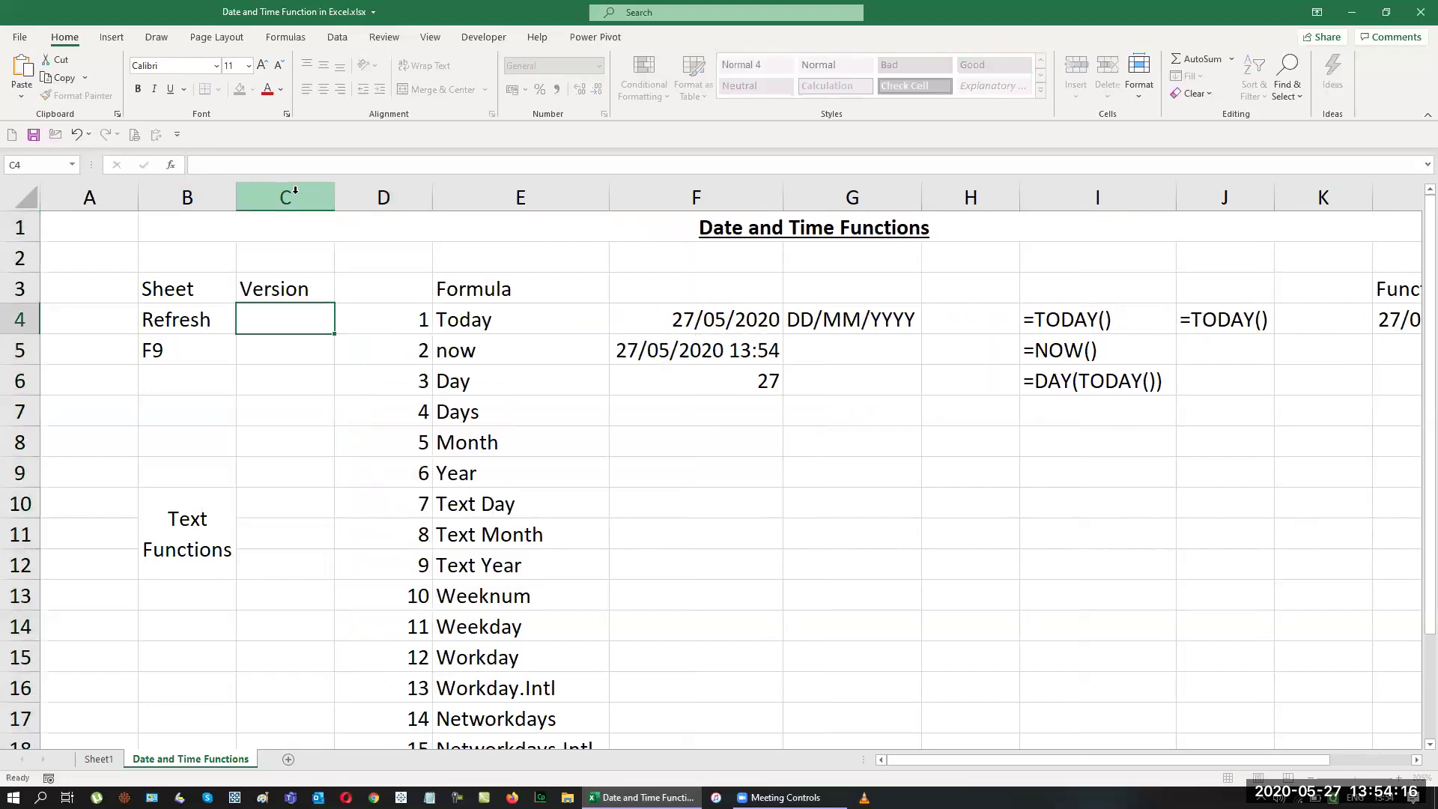
type("ALL")
key("Return")
type("ALl")
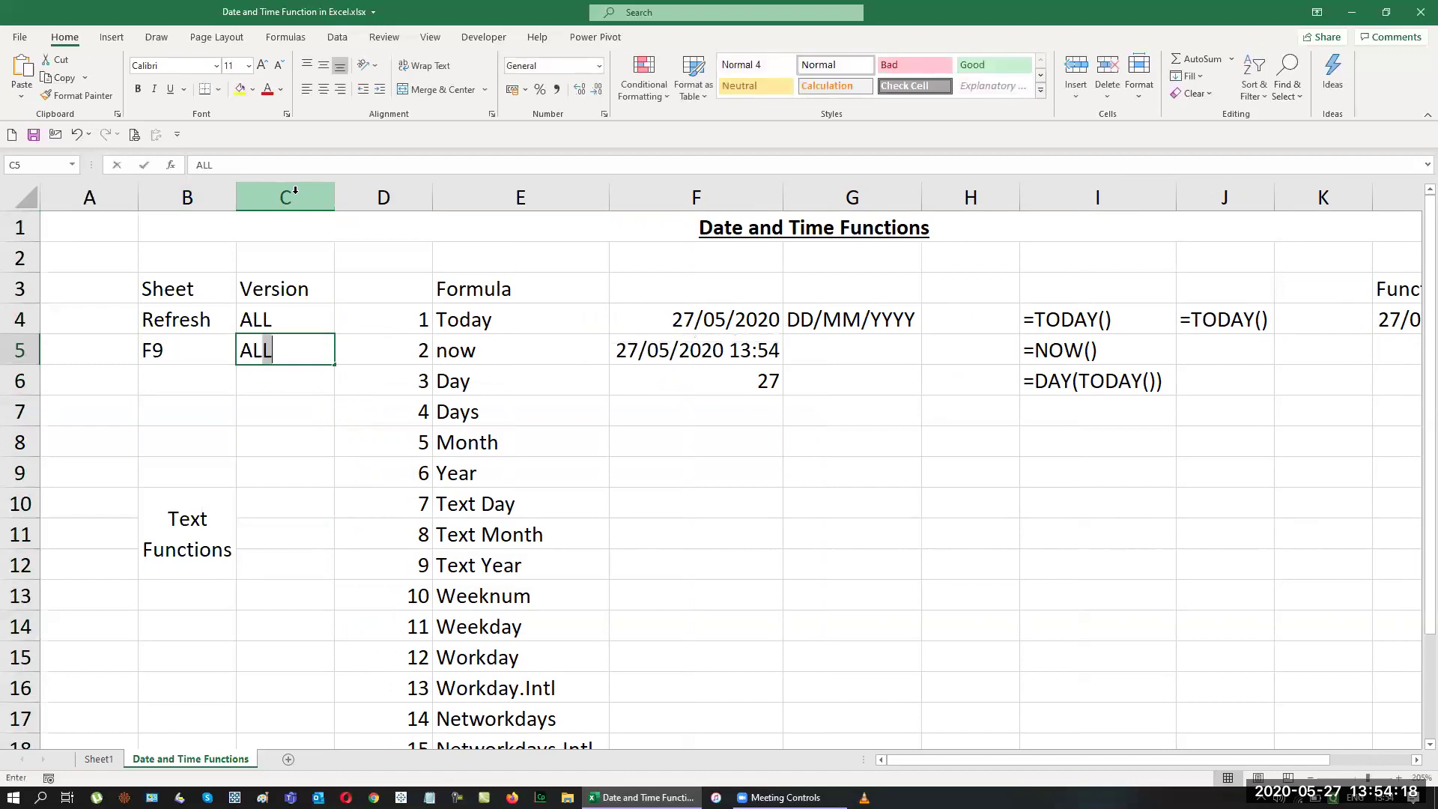
key("Return")
key("Up")
key("Up")
key("shift+Down")
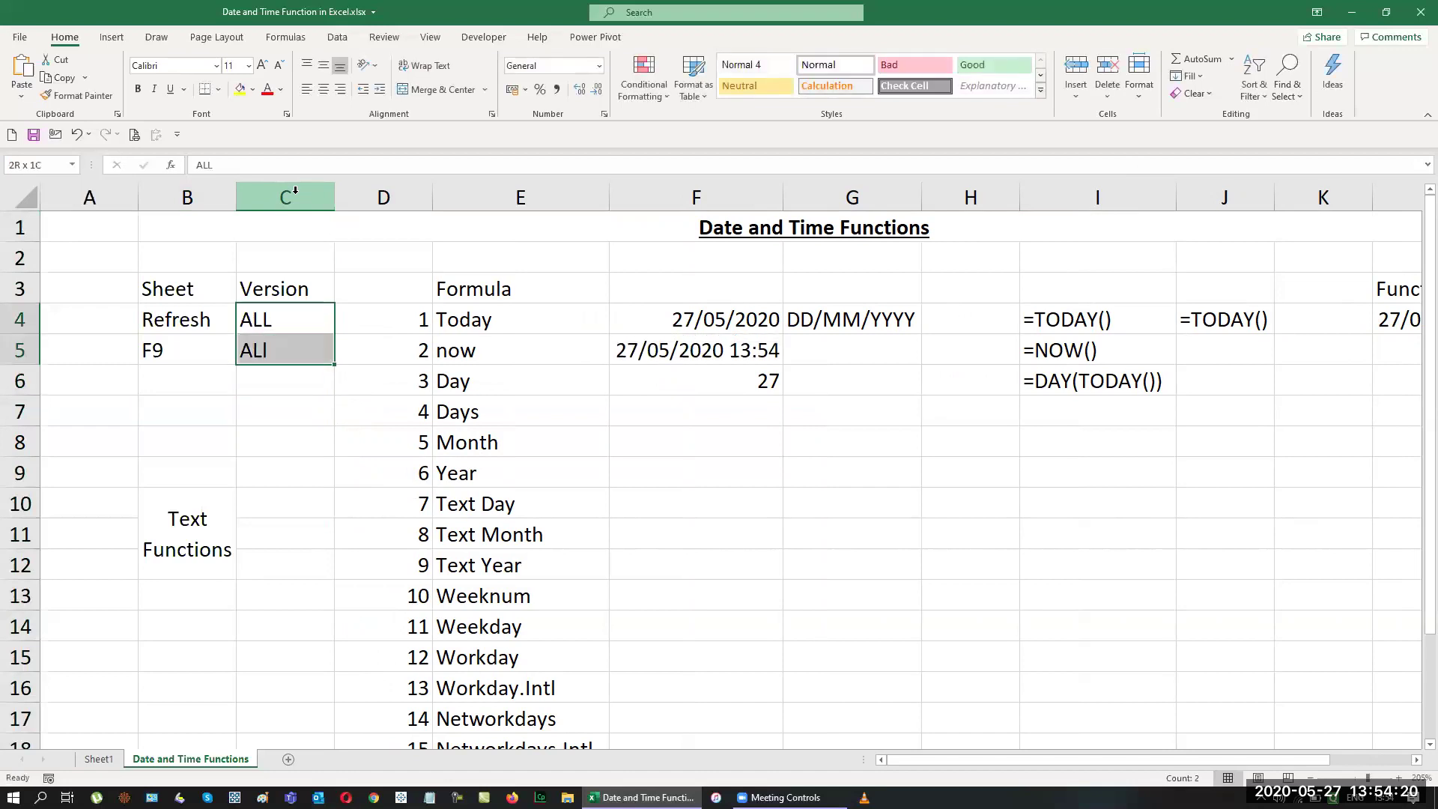
key("shift+Down")
key("ctrl+d")
Enter 2013 as the version for the Days function in cell C7.
key("Down")
key("Down")
key("Down")
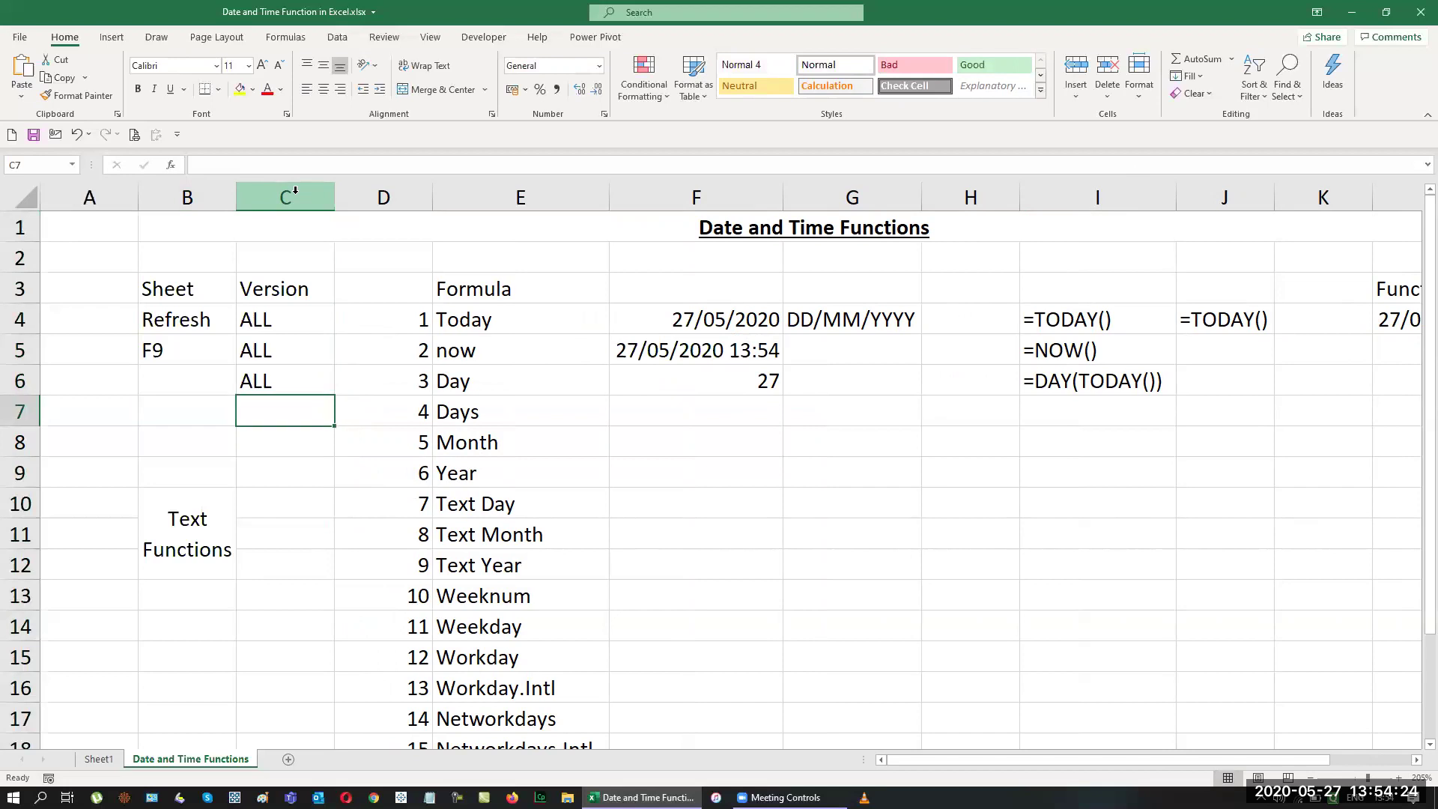
type("2013")
key("Return")
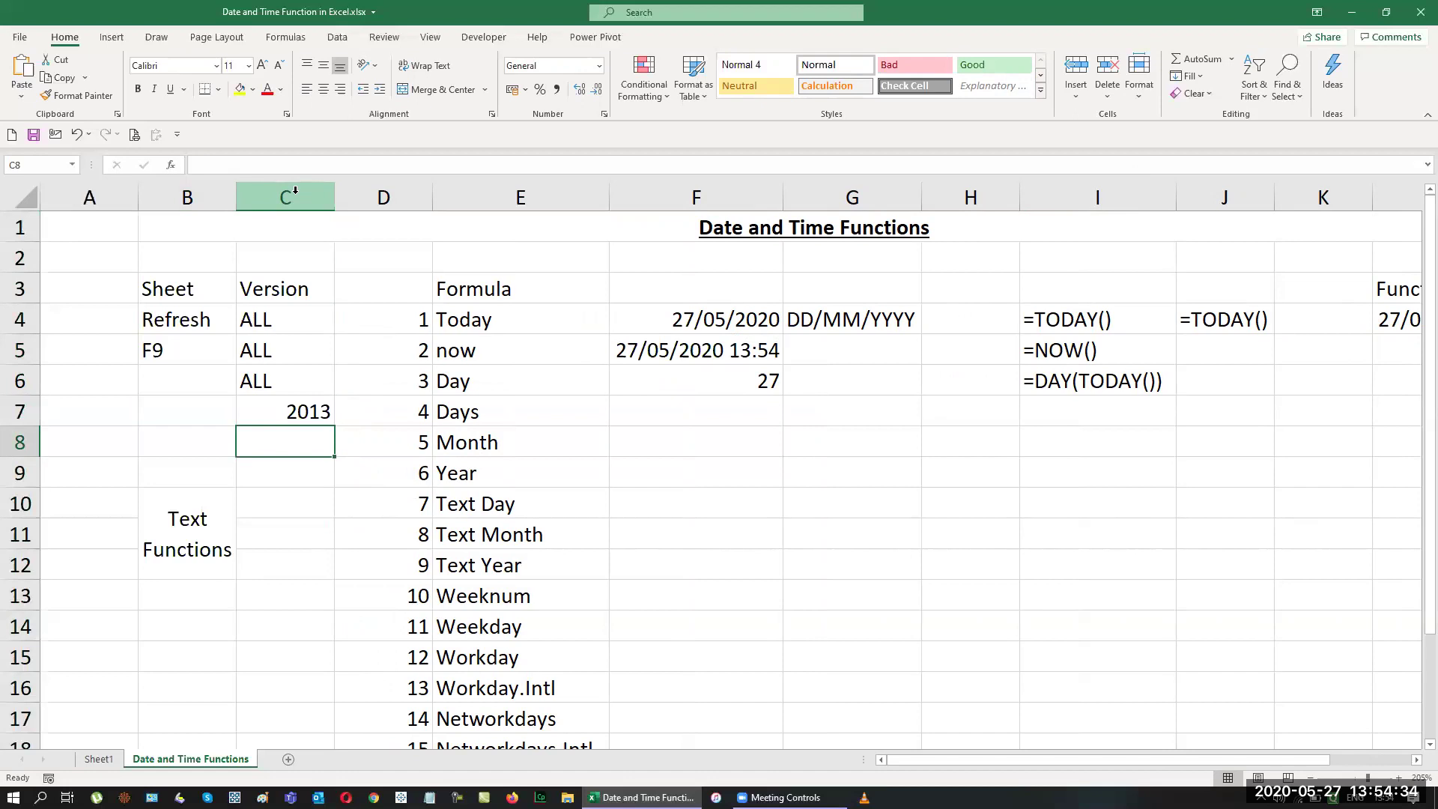
Insert two blank rows above the Days row.
key("Up")
key("shift+space")
key("ctrl+plus")
key("ctrl+plus")
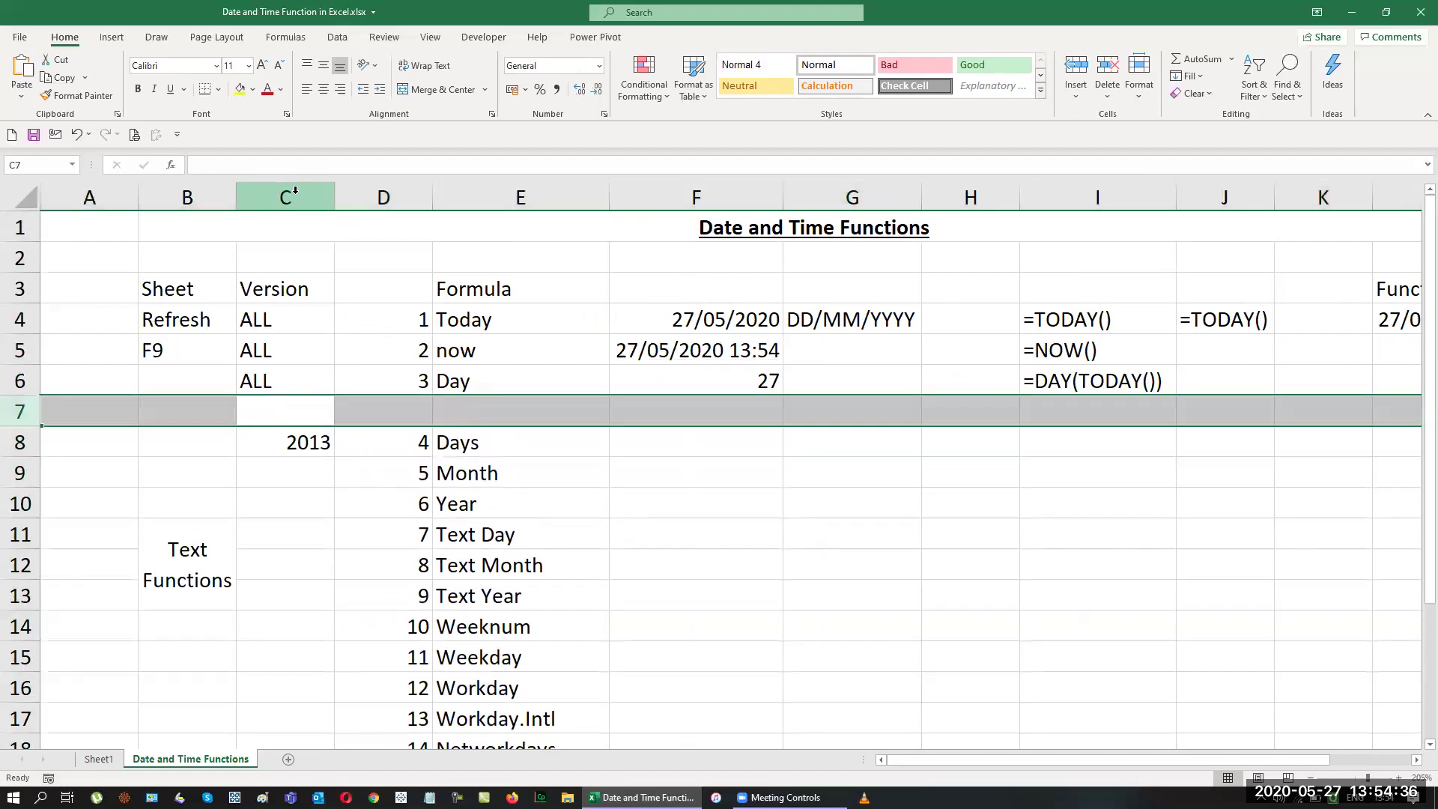
Enter the label Start Date in cell E7, in the first blank row above Days.
key("Right")
key("Right")
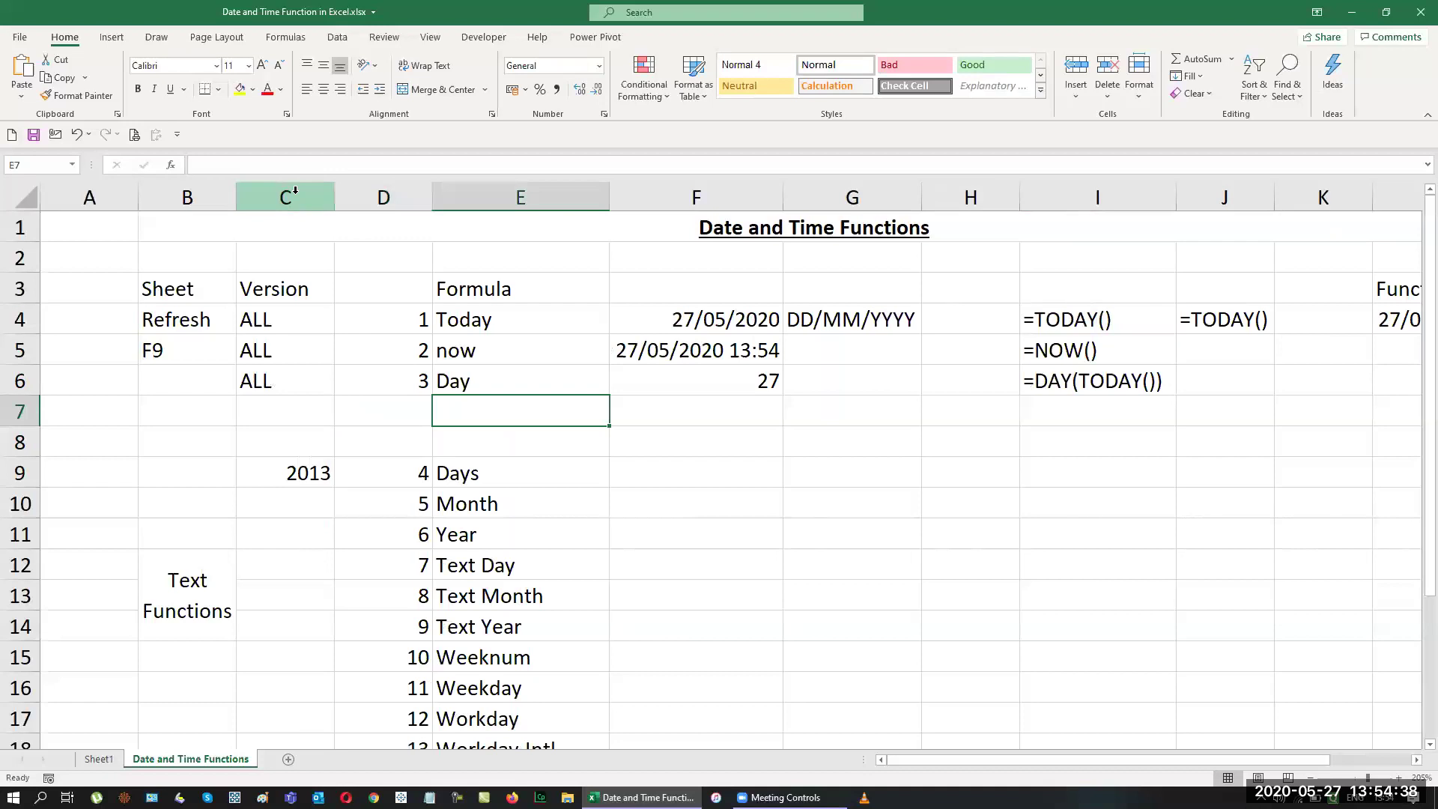
type("Strar")
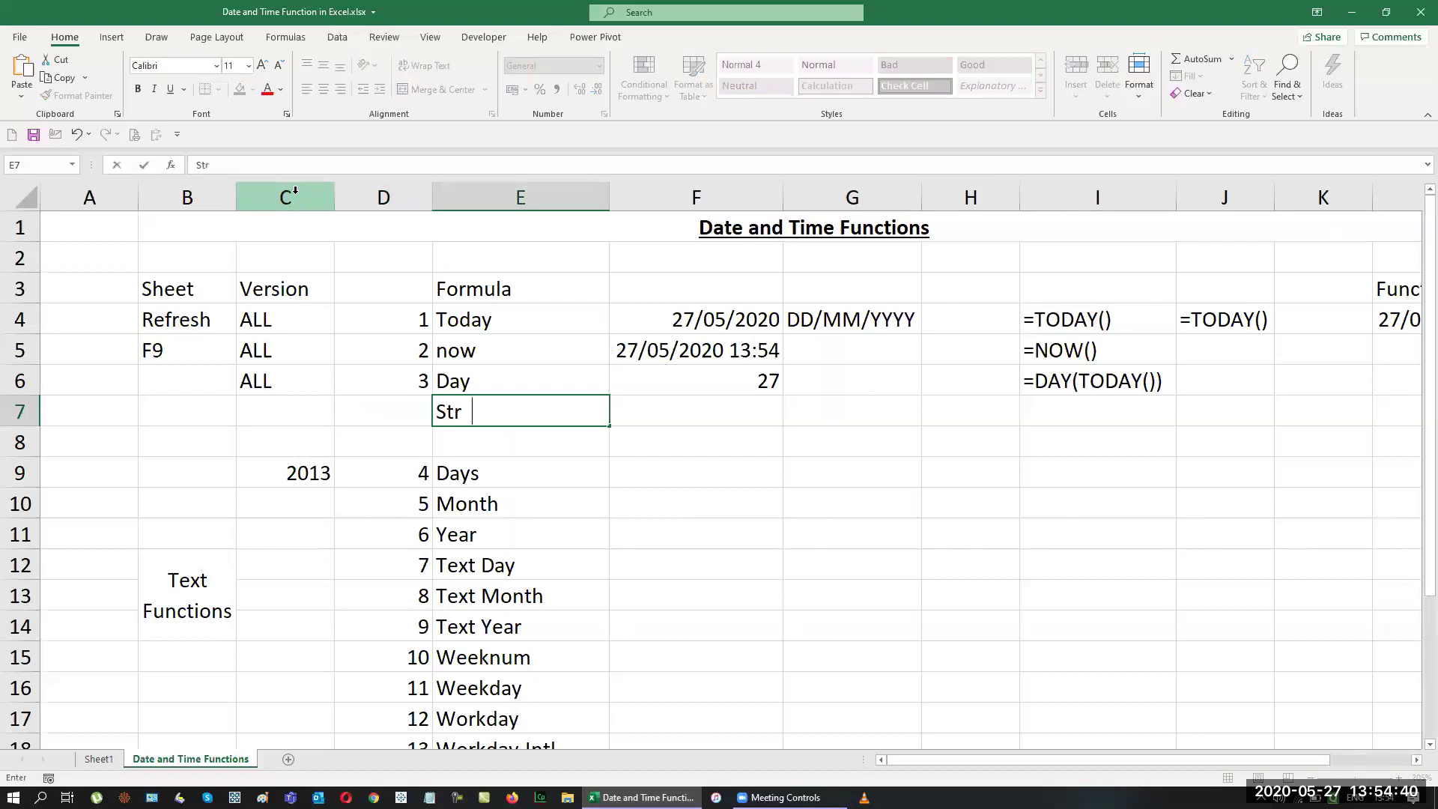
key("BackSpace")
key("BackSpace")
key("BackSpace")
type("art Date")
key("Return")
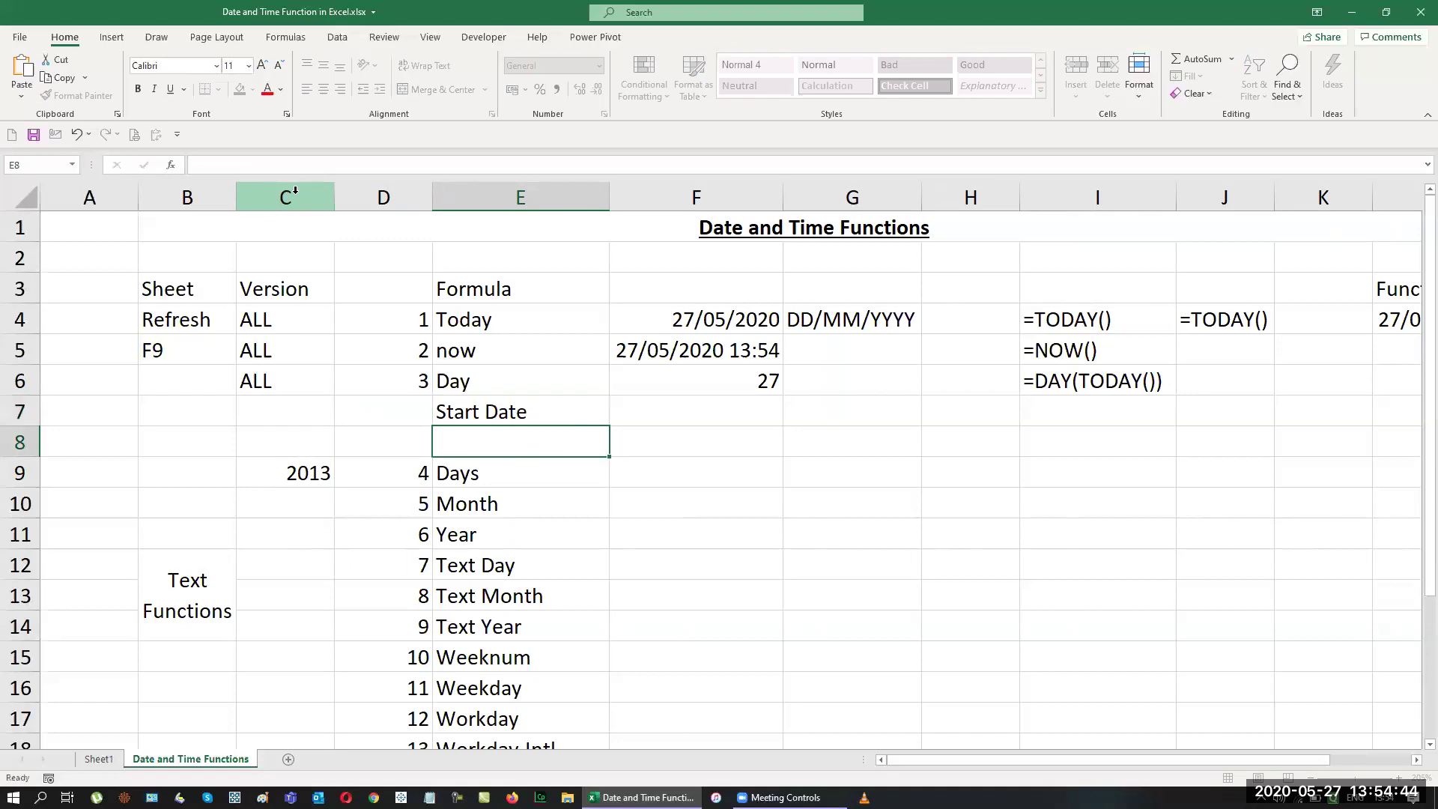
Label cell E8 End Date and enter the dates 1-1-2020 in F7 and 31-1-2020 in F8.
type("End Date")
key("Return")
key("Up")
key("Up")
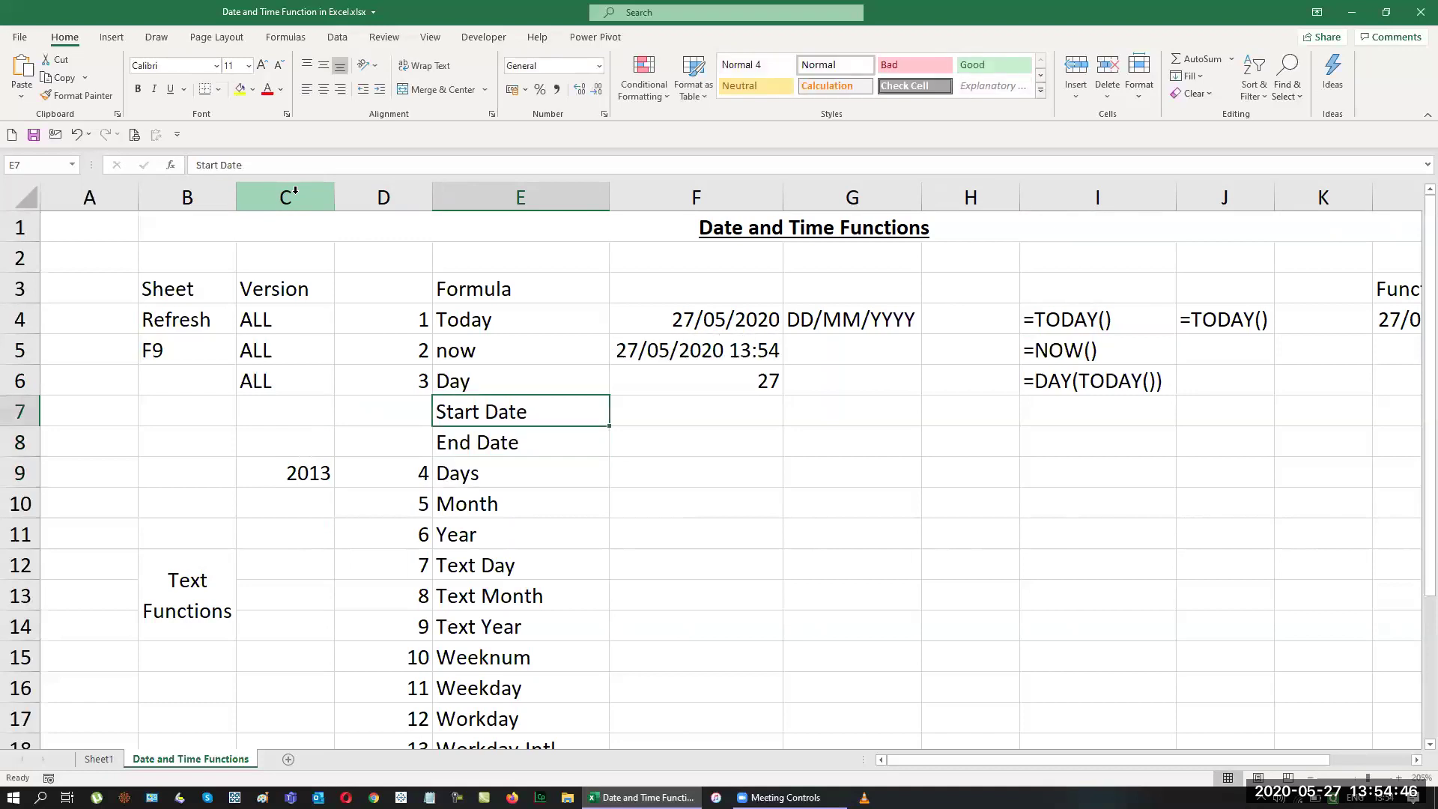
key("Right")
type("1-1-2020")
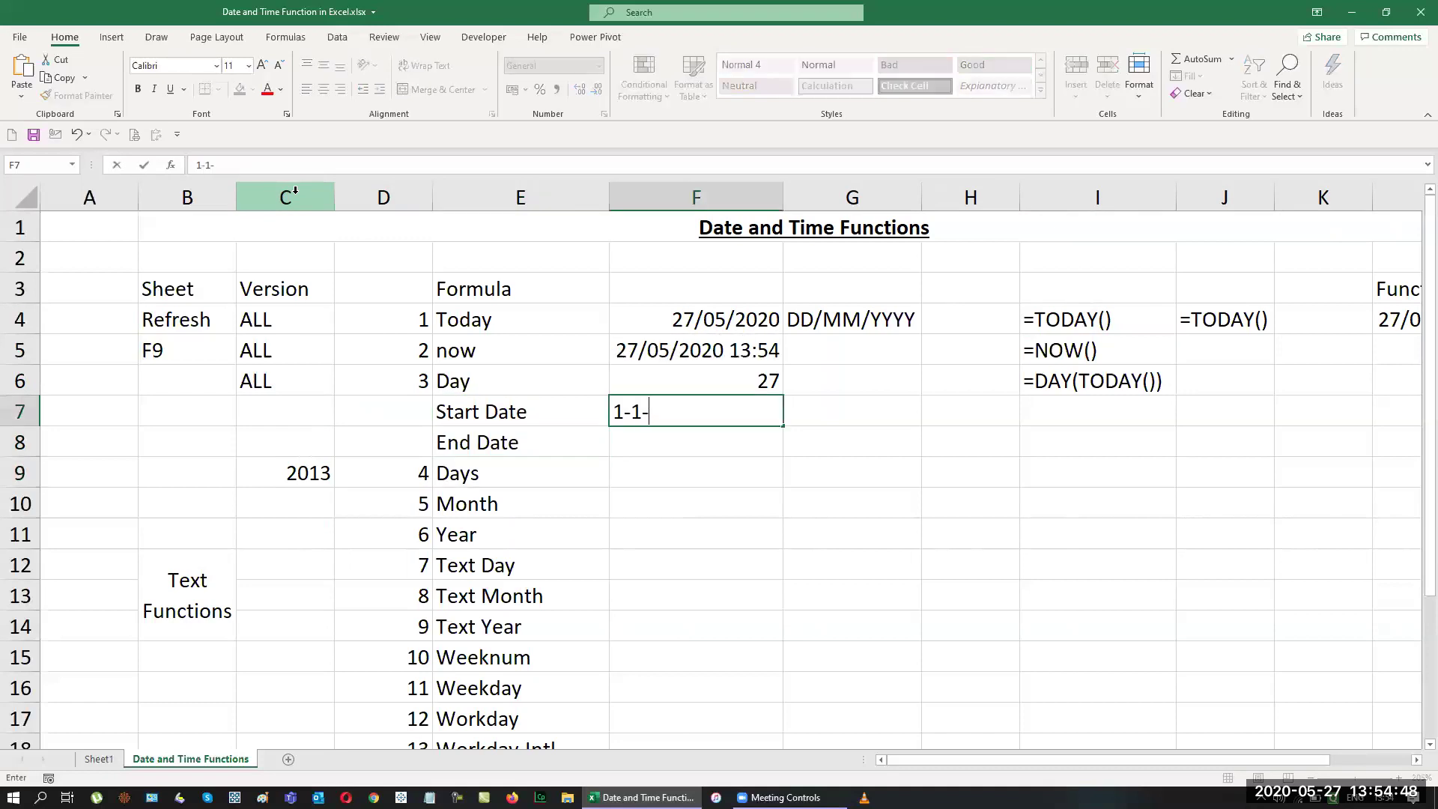
key("Return")
type("31-1-2020")
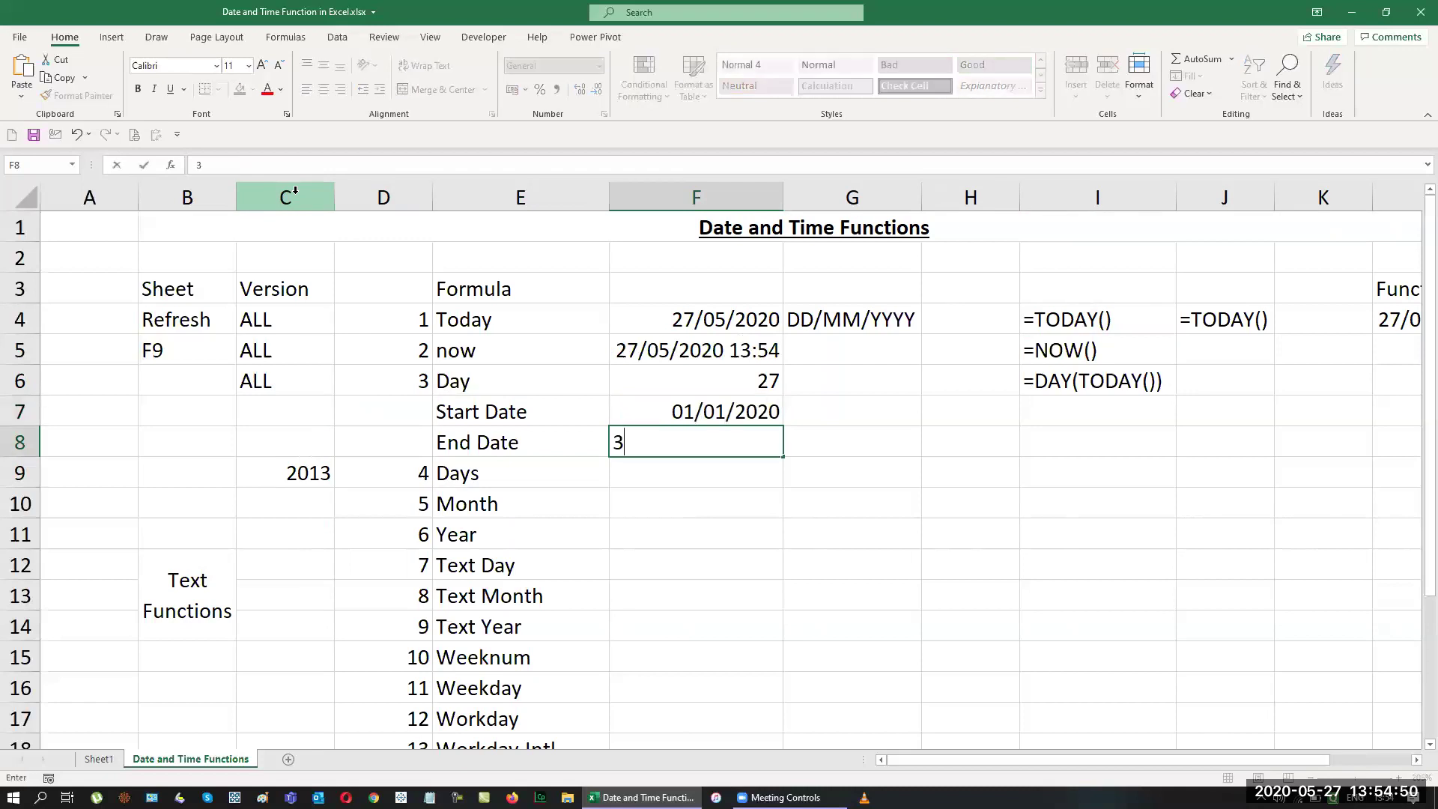
key("Return")
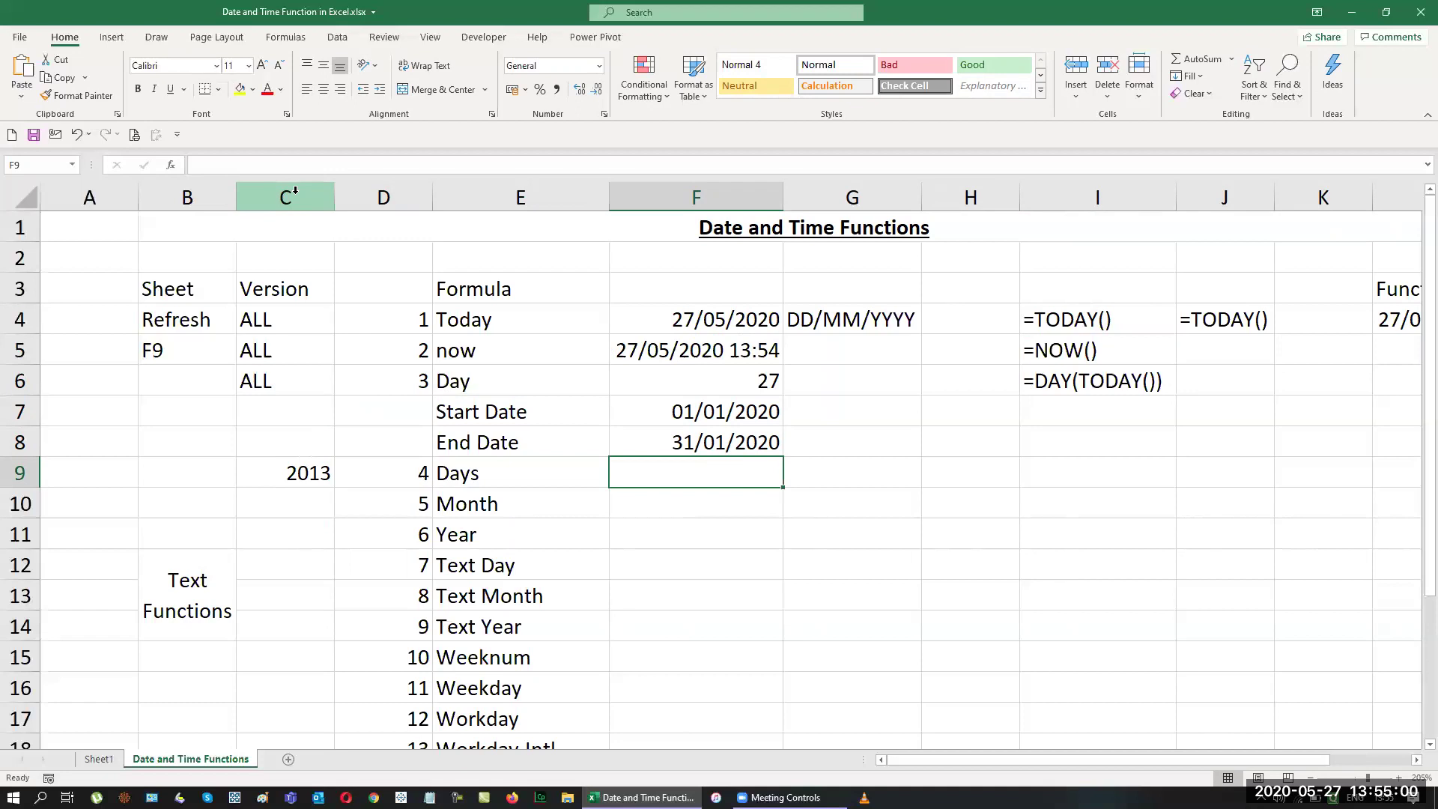
Calculate the days between the two dates in F9 by subtraction with the formula =F8-F7.
type("=")
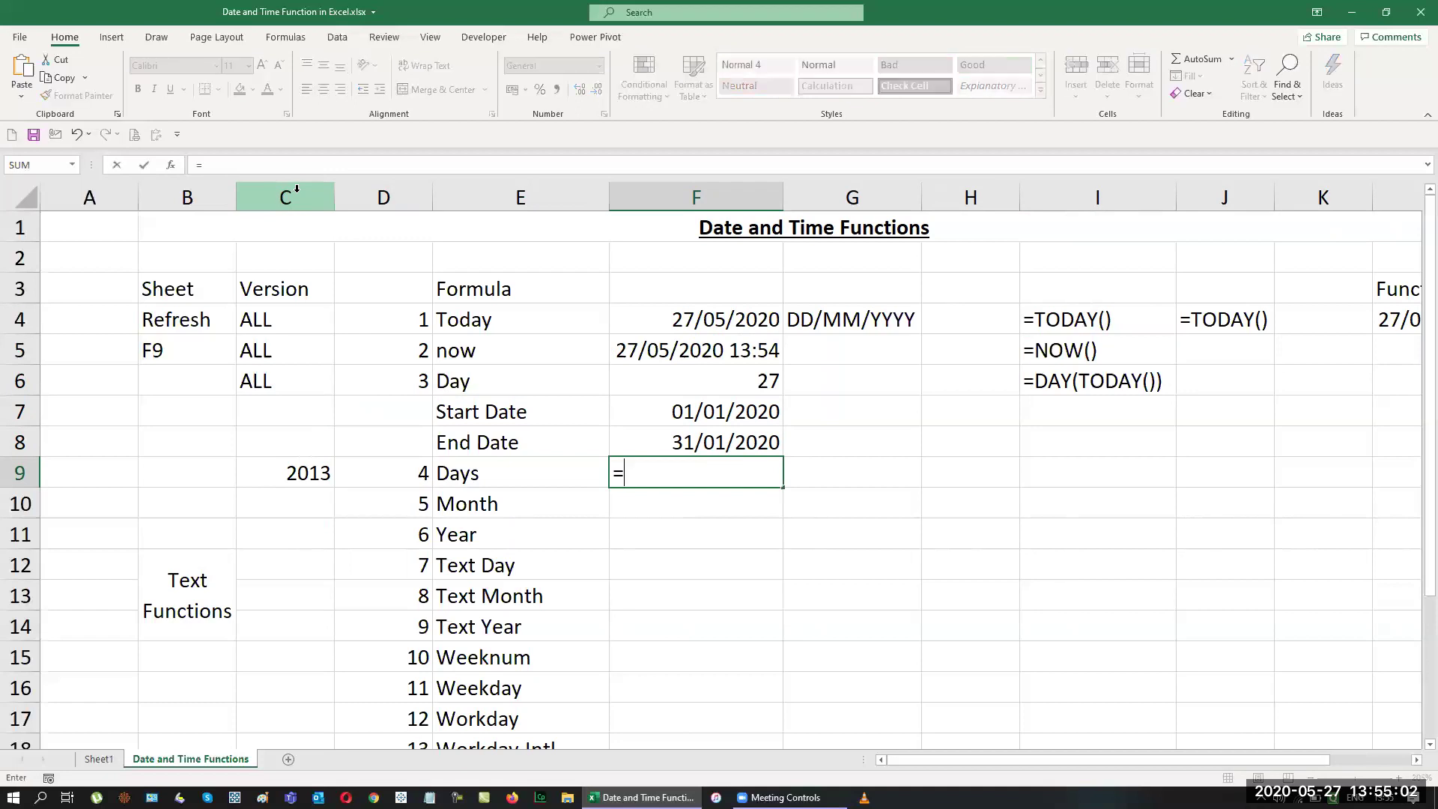
key("Up")
type("-")
key("Up")
key("Up")
key("Return")
key("Down")
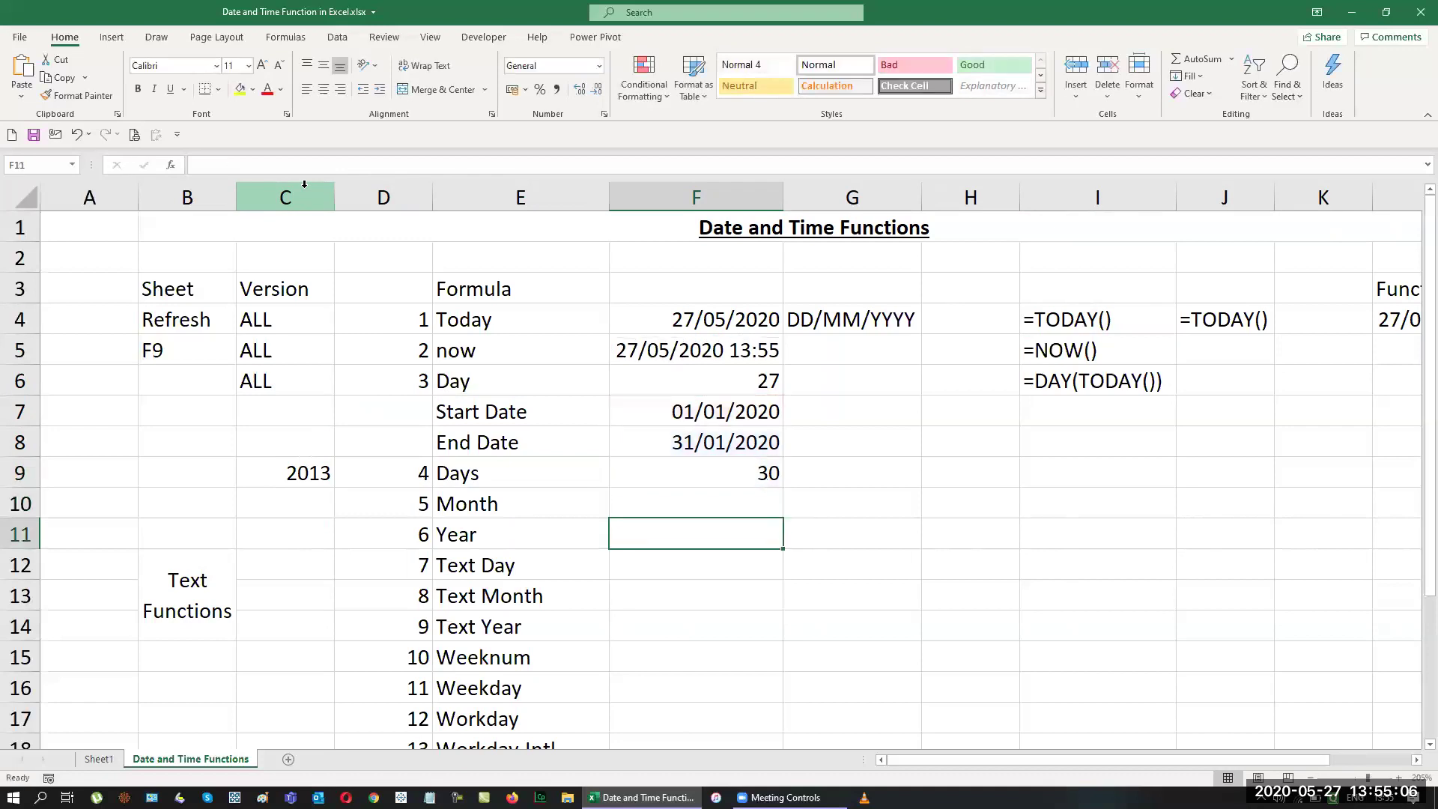
Fill the FORMULATEXT formula from I6 down to I9.
key("Up")
key("Up")
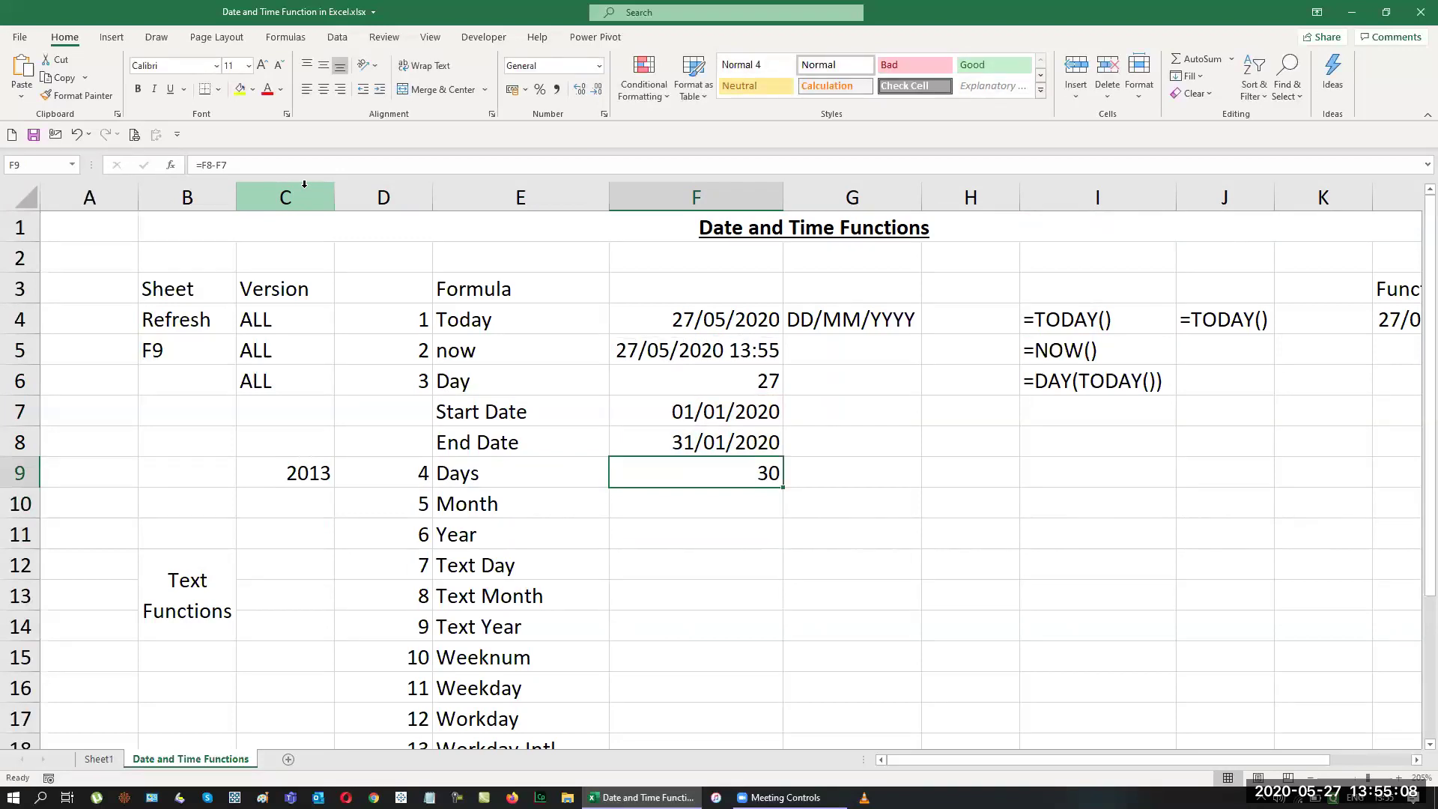
key("Right")
key("Right")
key("Right")
key("Up")
key("Up")
key("Up")
key("shift+Down")
key("shift+Down")
key("shift+Down")
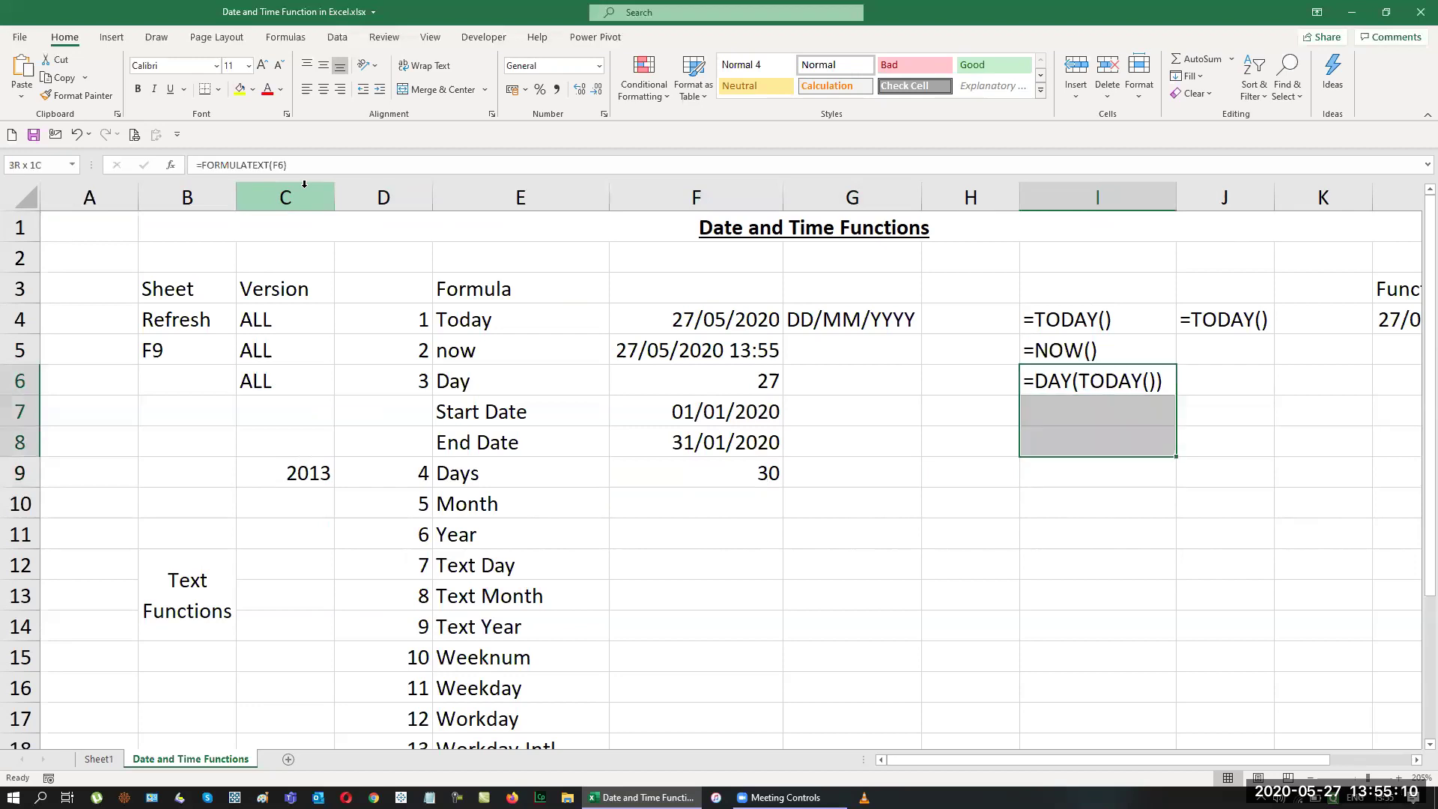
key("ctrl+d")
Clear the formulas in I7 and I8, beside the Start Date and End Date rows.
key("Down")
key("shift+Down")
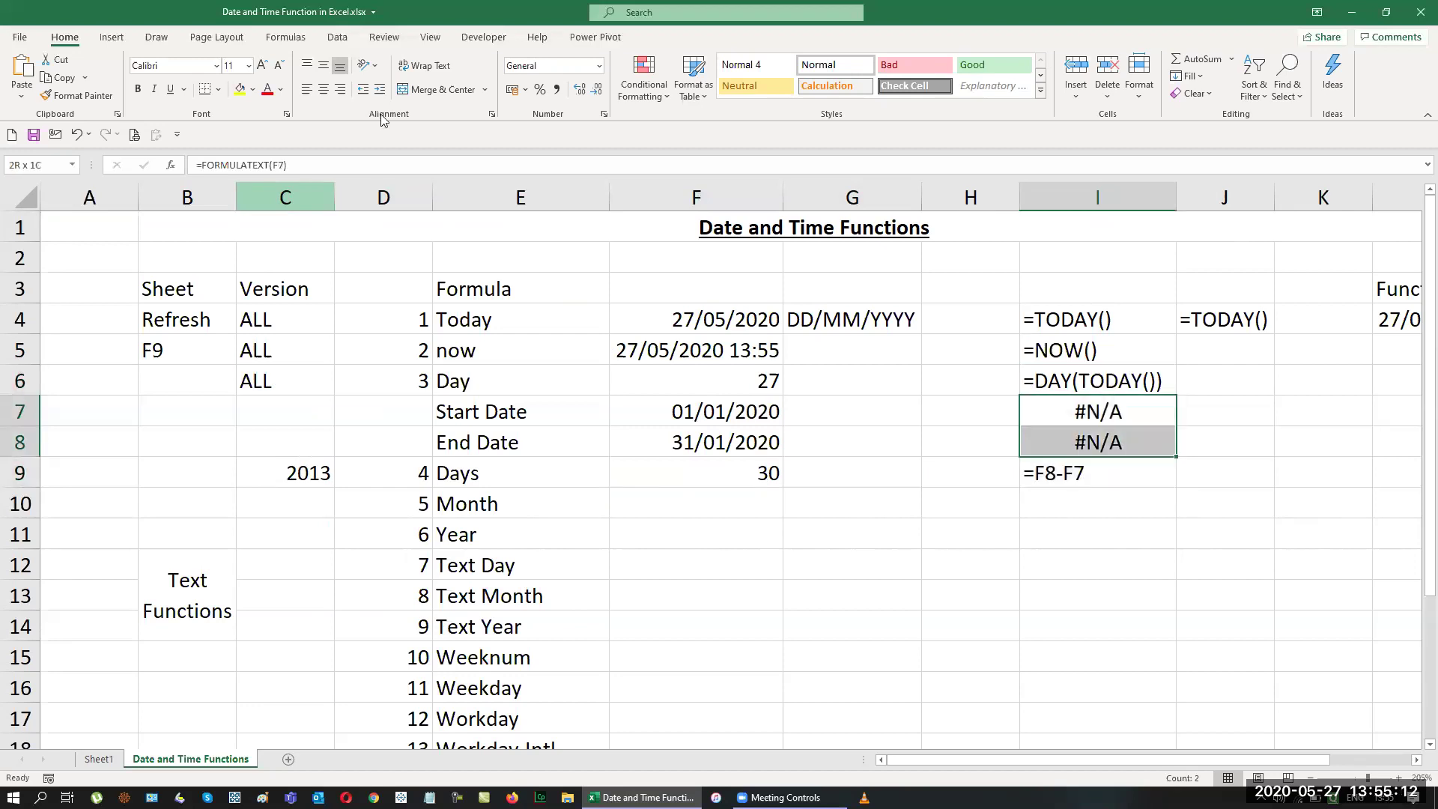
key("Delete")
Insert a blank row between the Days and Month rows.
key("Left")
key("Left")
key("Down")
key("Down")
key("Down")
key("Left")
key("shift+space")
key("ctrl+shift+plus")
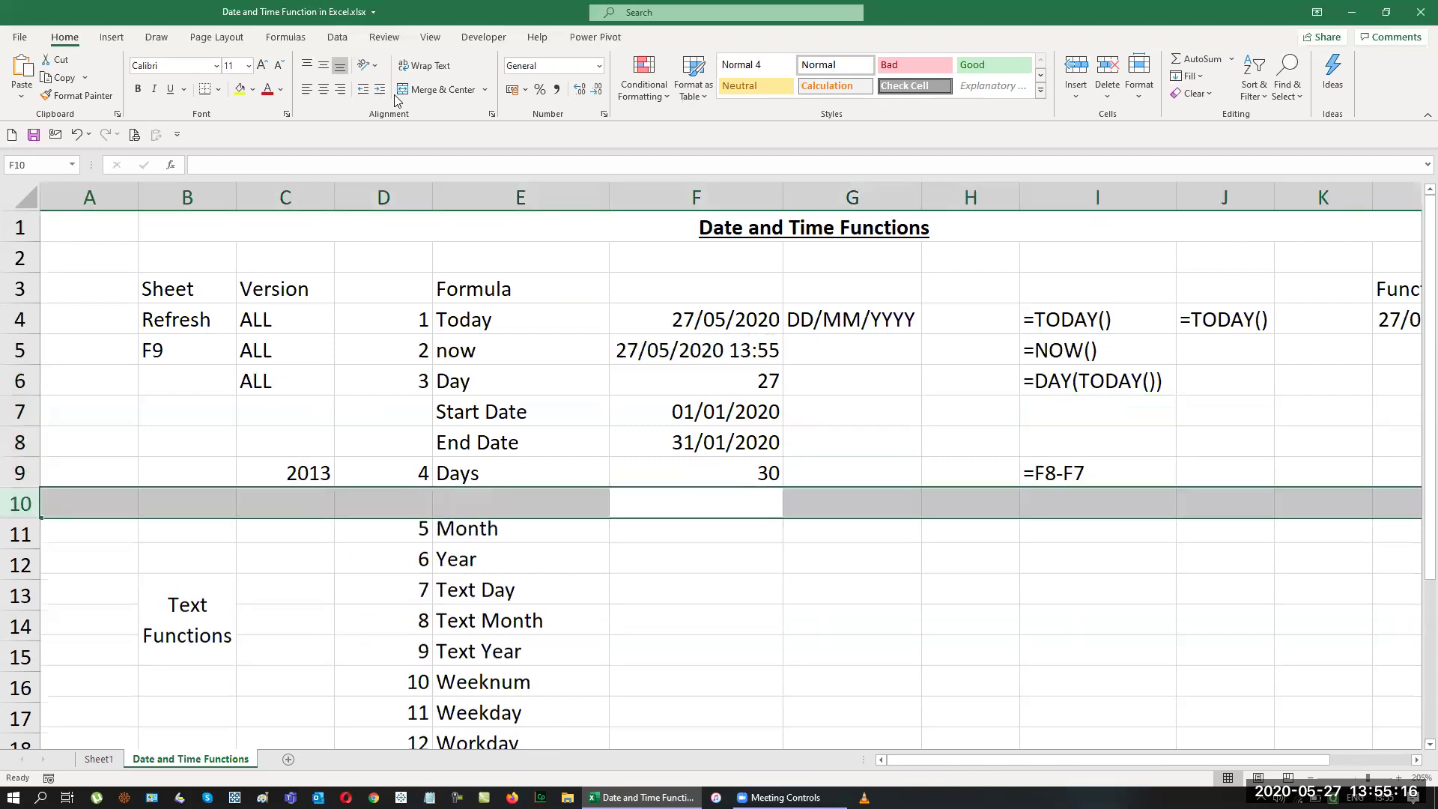
Change the Days version note in C9 to Before 2013 and autofit the width of column C.
key("Left")
key("Left")
key("Up")
key("Left")
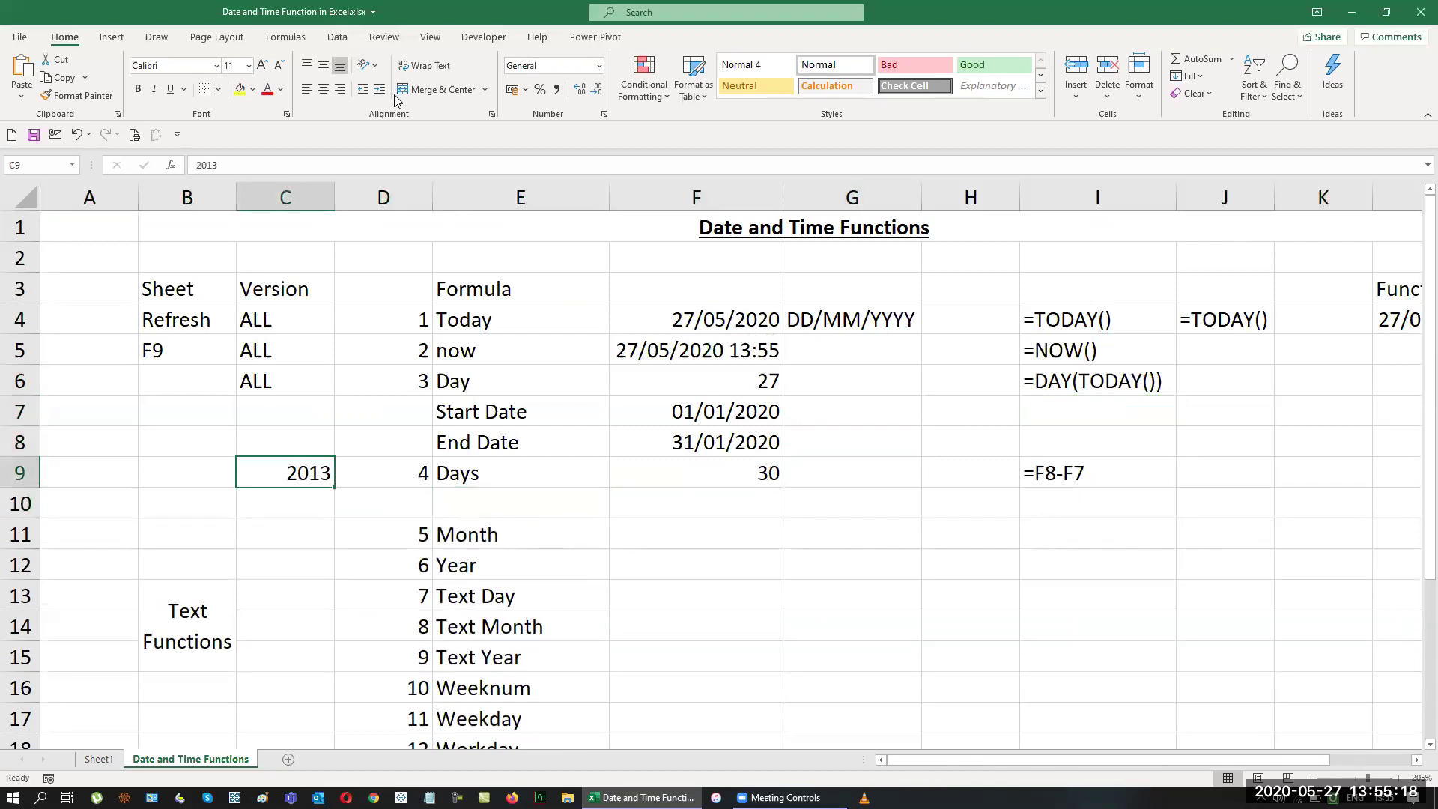
key("F2")
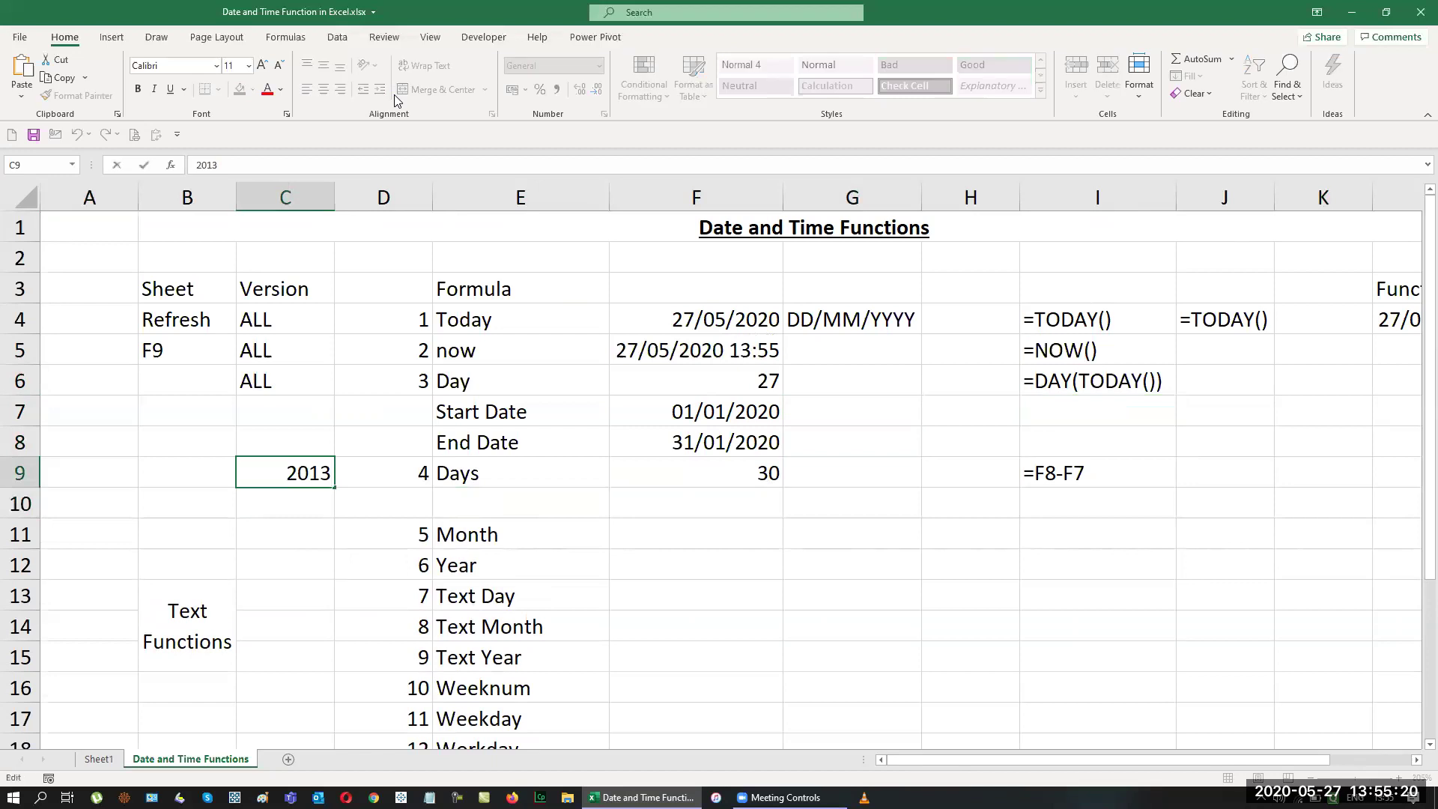
type("Before")
key("Return")
key("Up")
key("alt+h")
key("o")
key("i")
Enter 2013 as the version note in C10, in the blank row below Days.
key("Down")
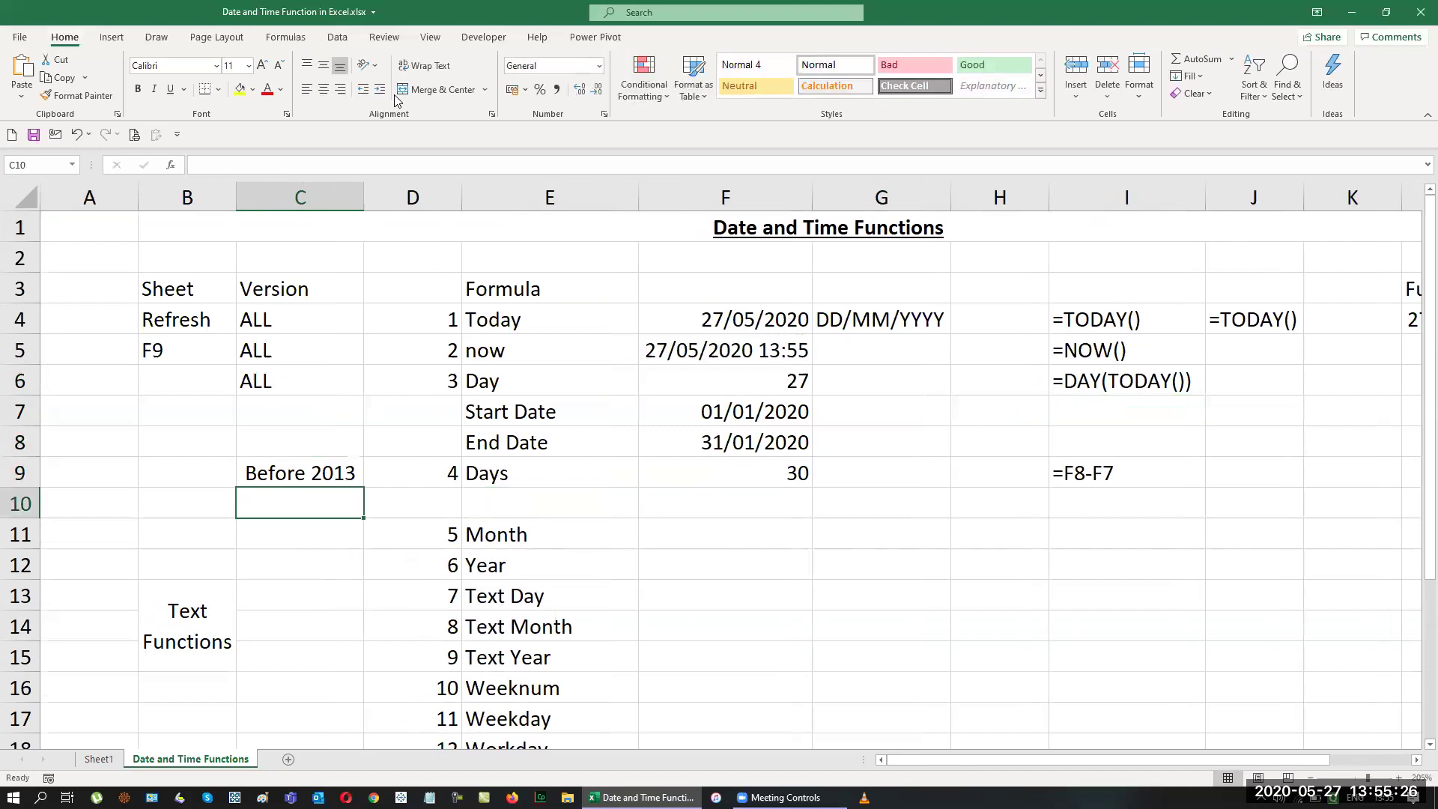
type("2013")
key("Return")
Enter the formula =DAYS(F8,F7) in F10, using the end date and the start date.
key("Up")
key("Right")
key("Right")
key("Right")
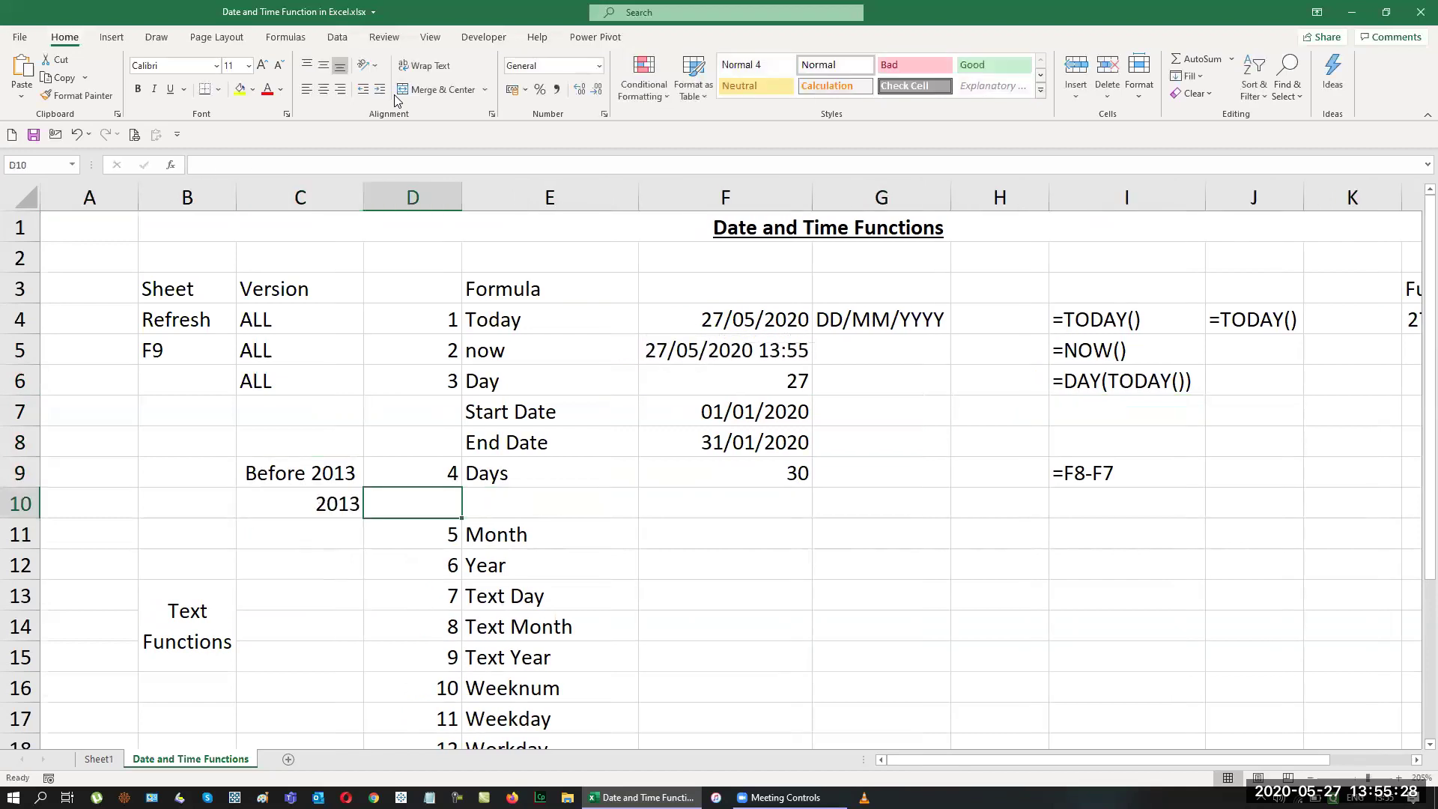
type("=days")
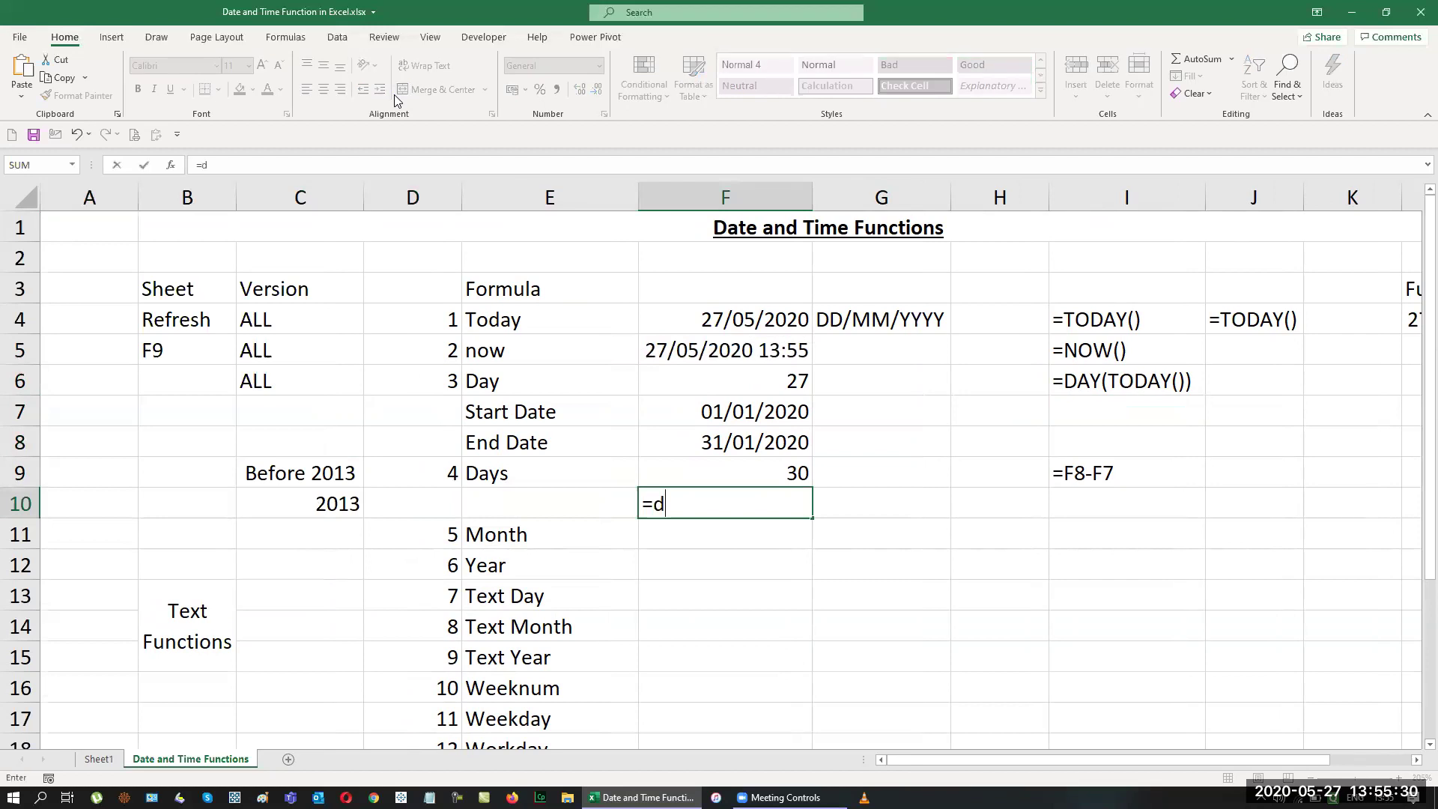
key("Tab")
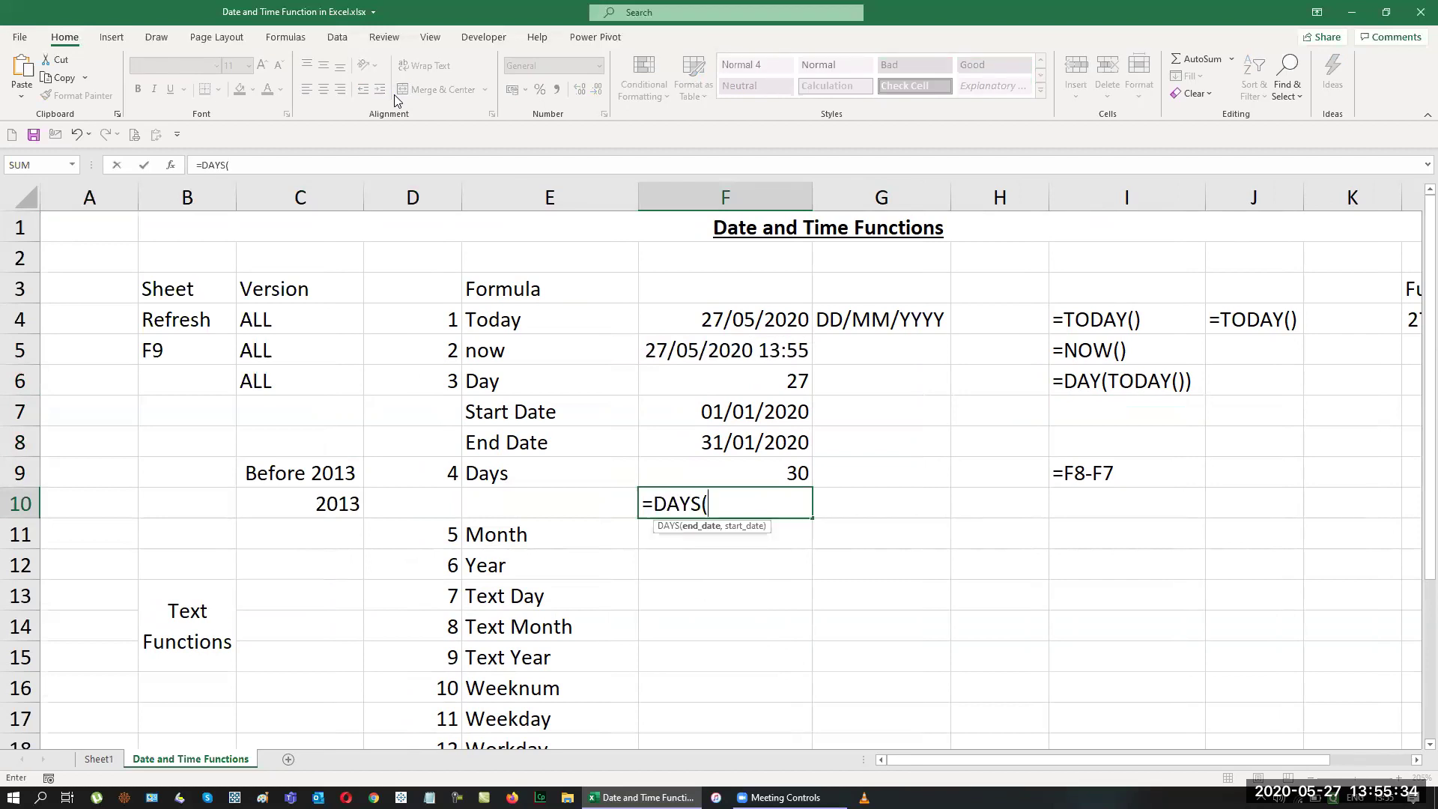
key("Up")
key("Up")
type(",")
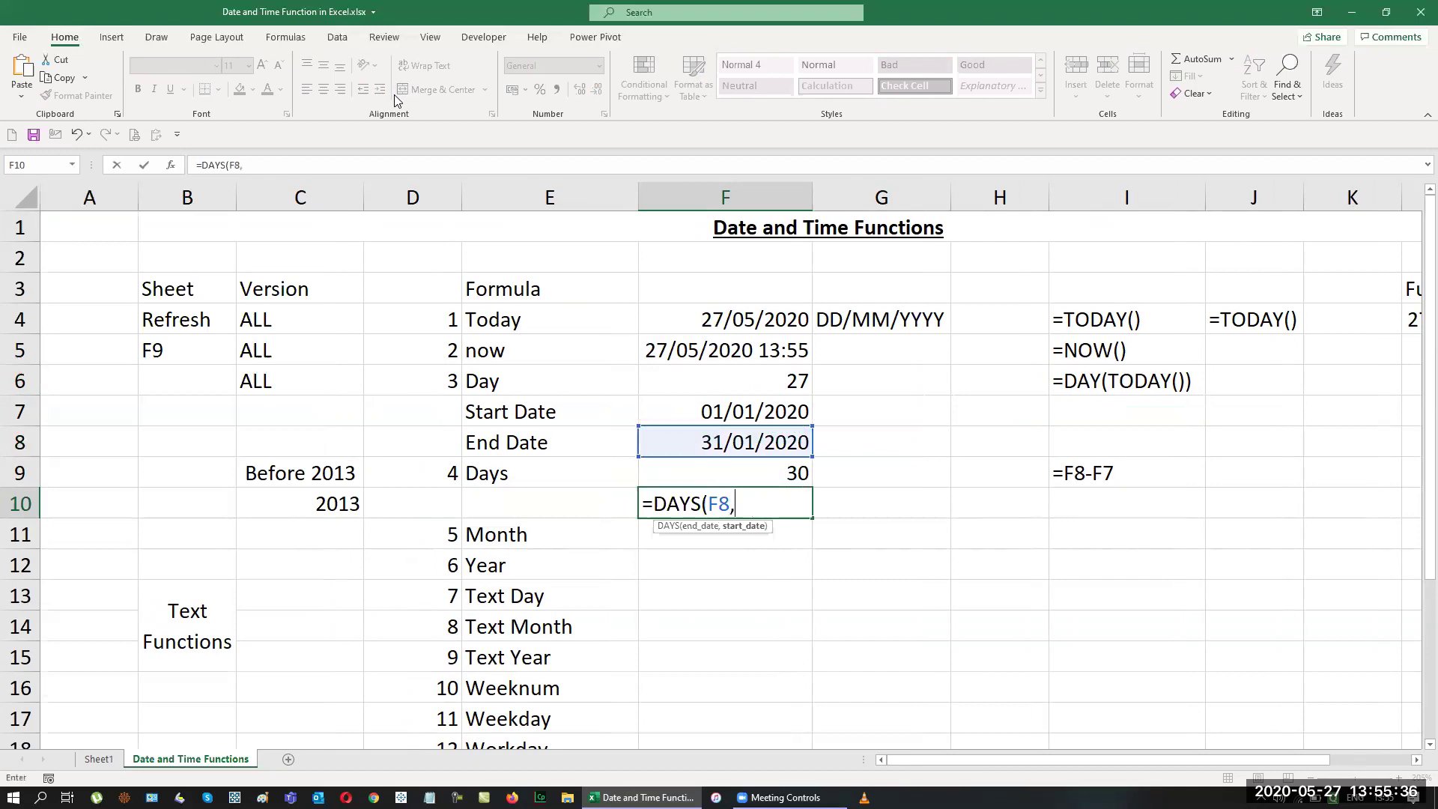
key("Up")
key("Up")
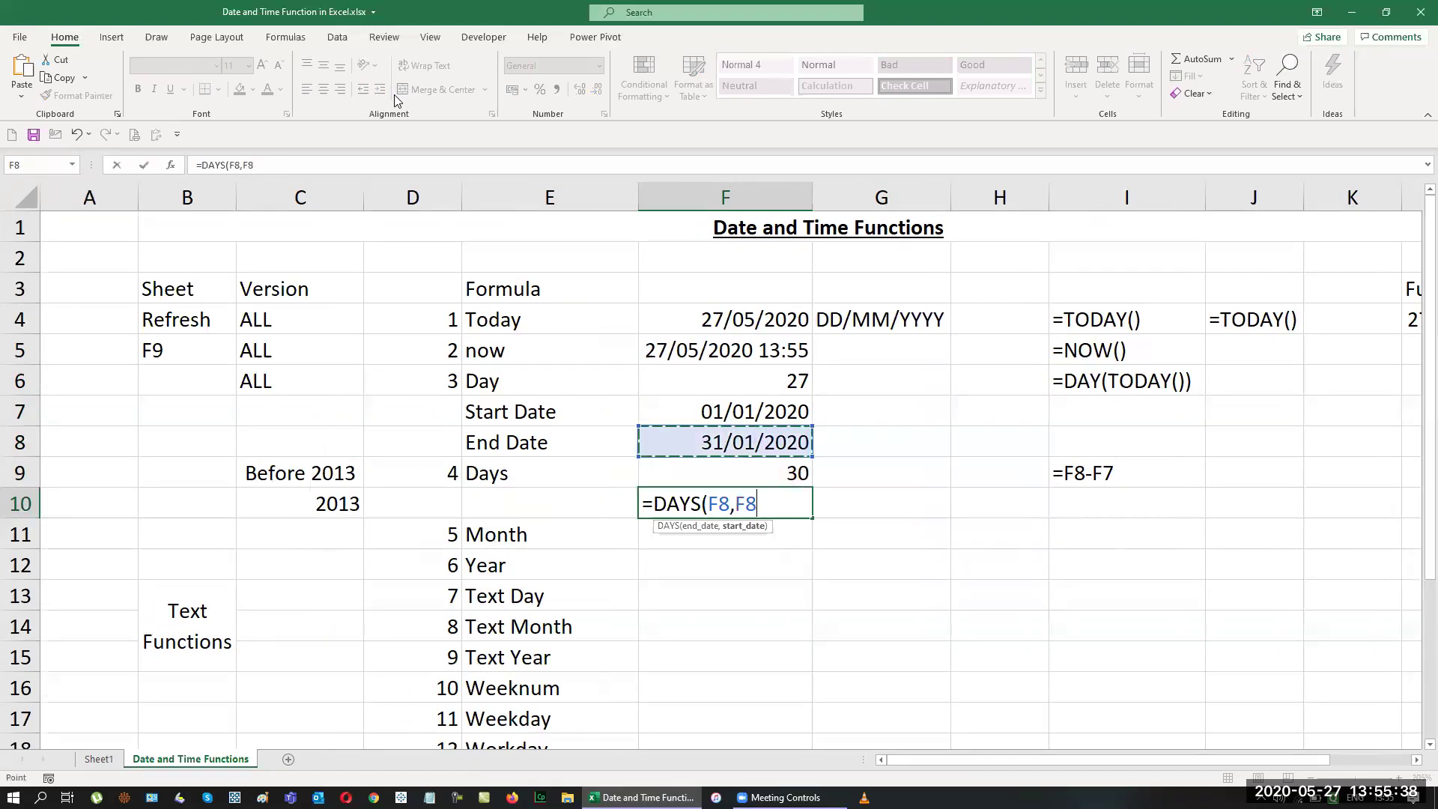
key("Up")
key("Return")
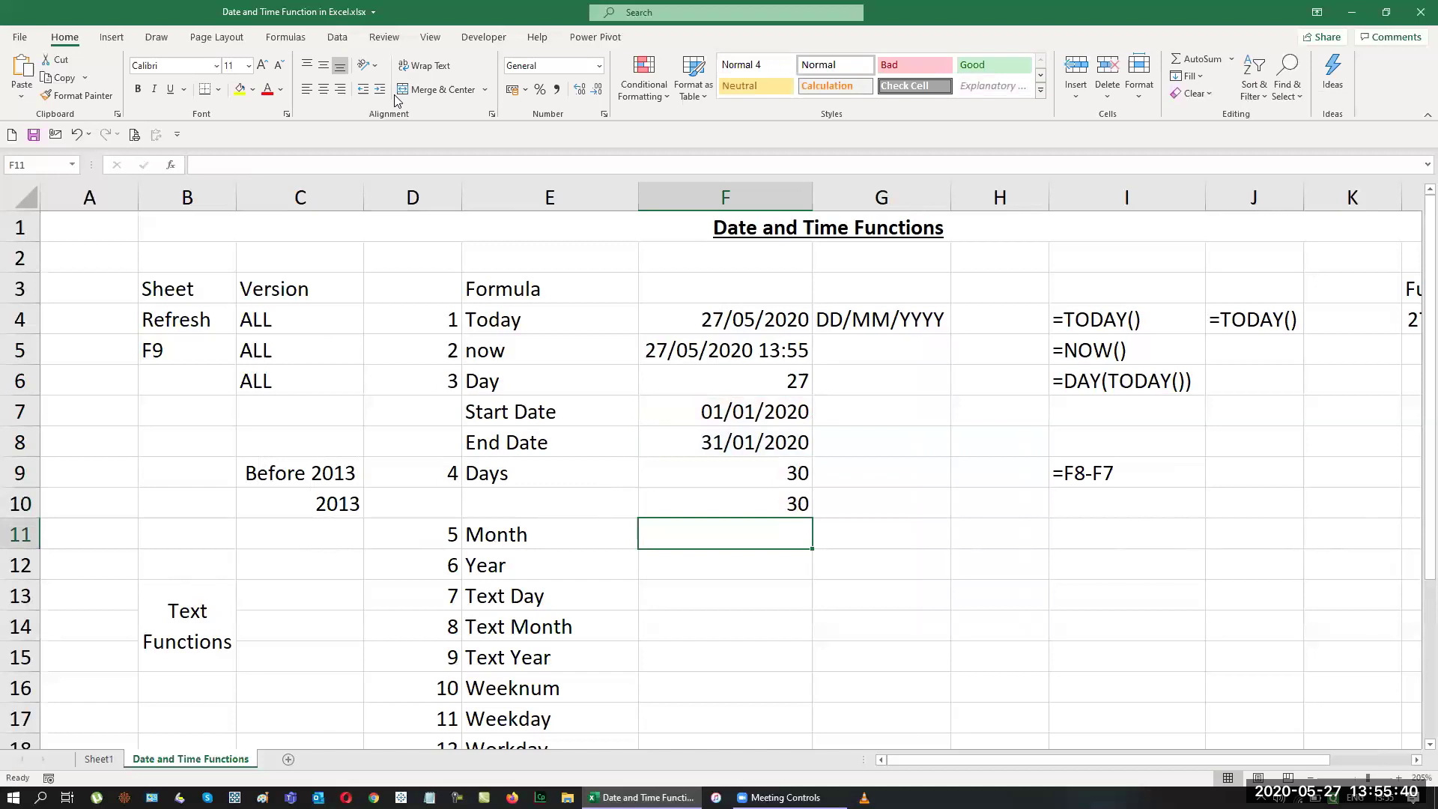
Fill the FORMULATEXT formula from I9 down to I10.
key("Up")
key("Up")
key("Right")
key("Right")
key("Right")
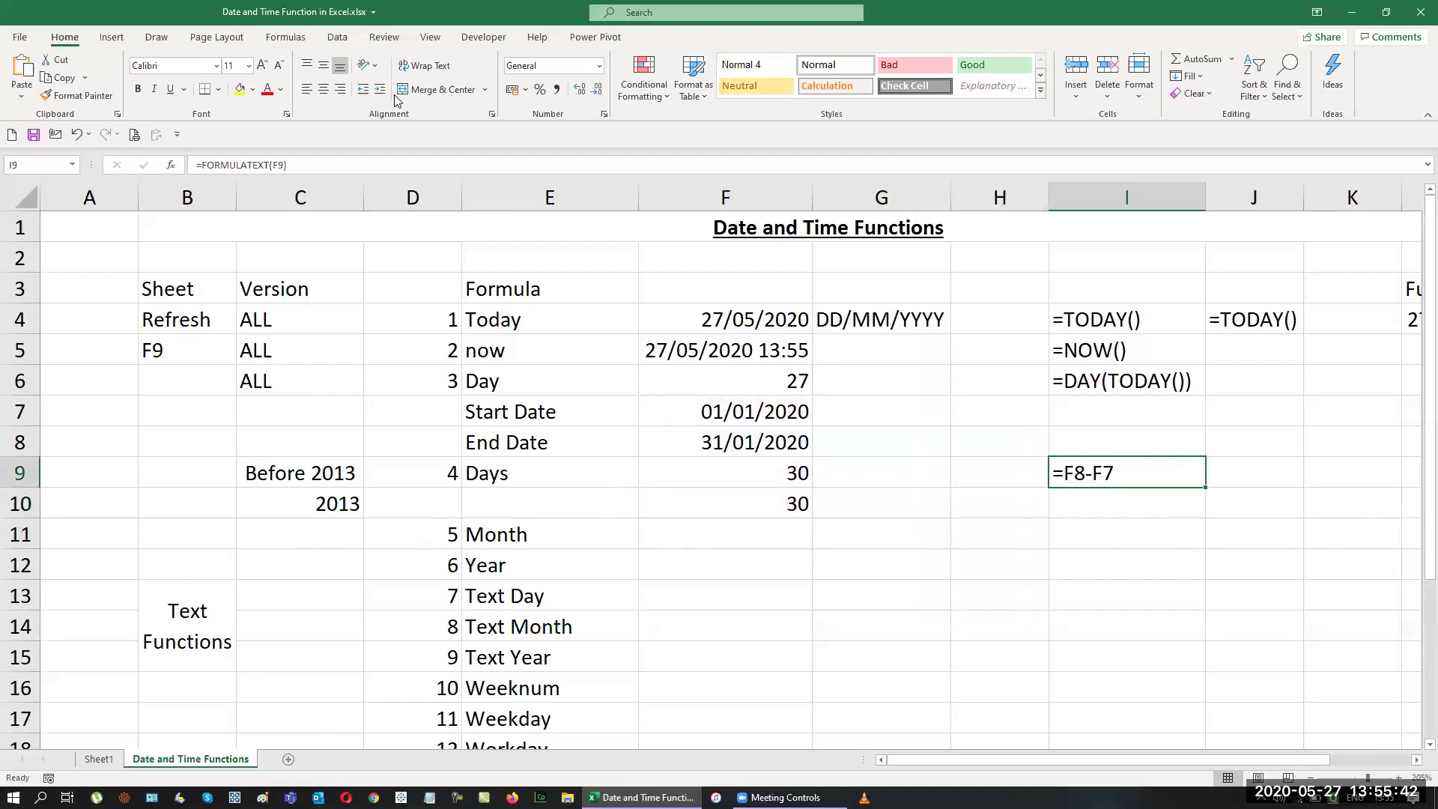
key("shift+Down")
key("ctrl+d")
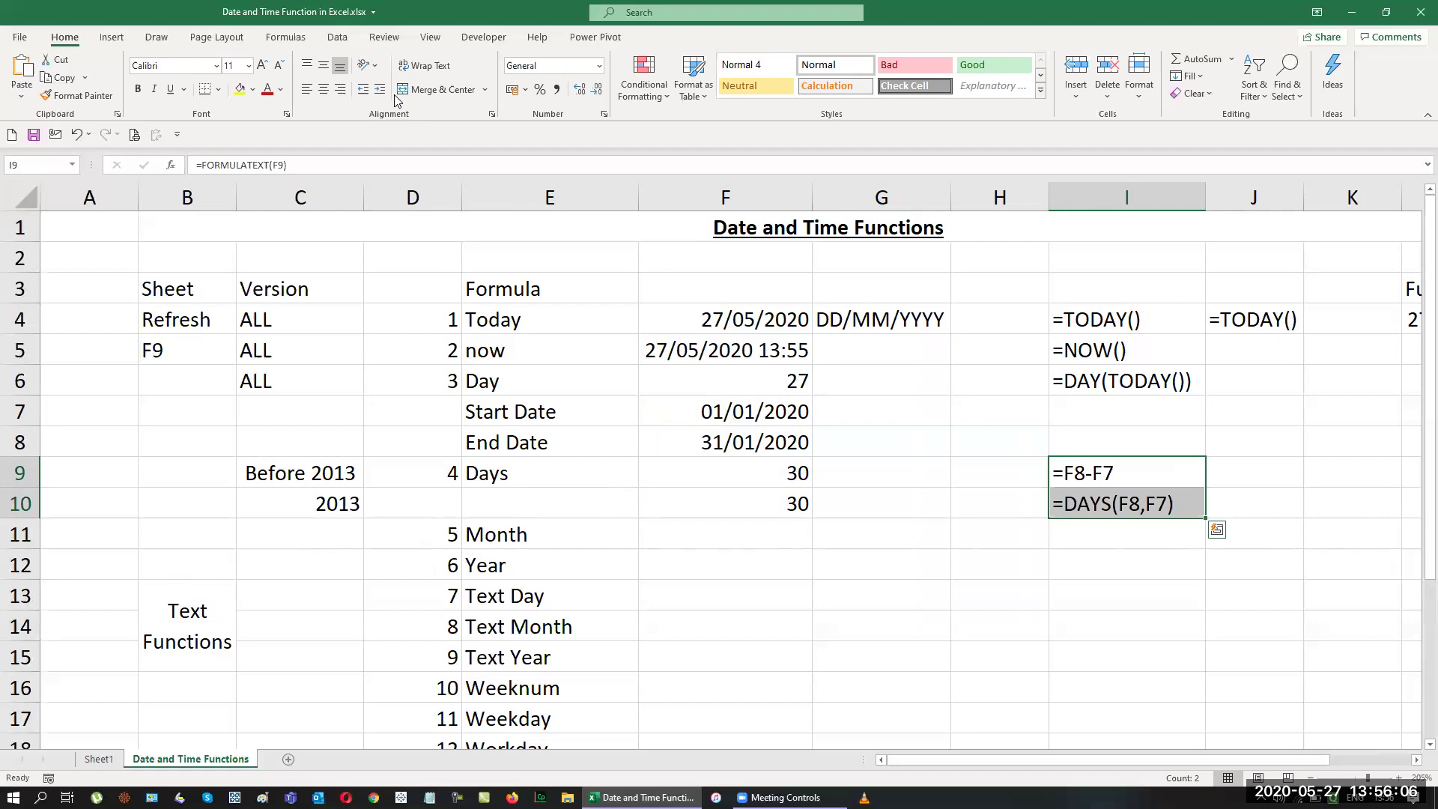
Copy the version note ALL from C6 into C11 to C15, covering the Month to Text Year rows.
key("Left")
key("Left")
key("Left")
key("Left")
key("Left")
key("Left")
key("Up")
key("Up")
key("Up")
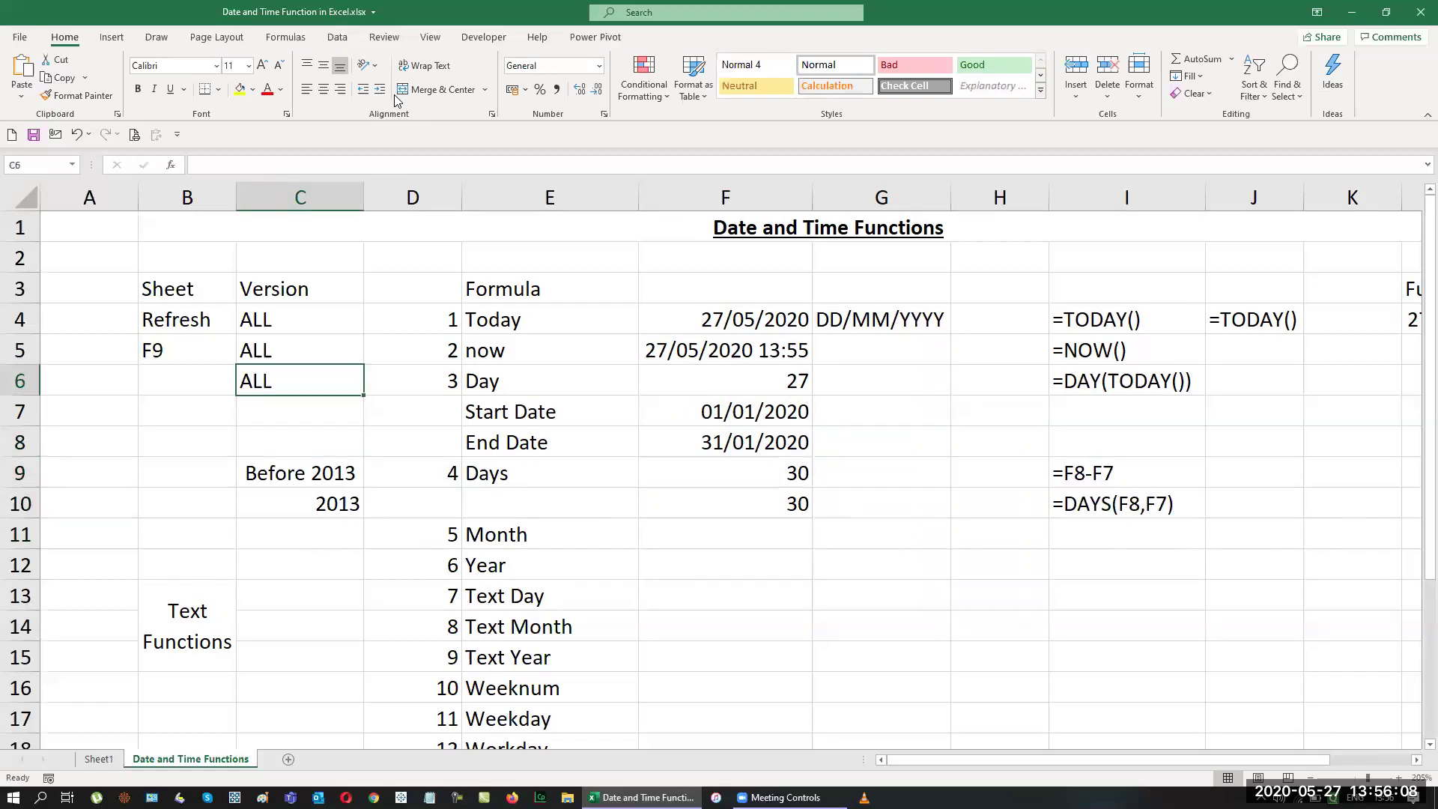
key("ctrl+c")
key("Down")
key("Down")
key("Down")
key("Down")
key("Down")
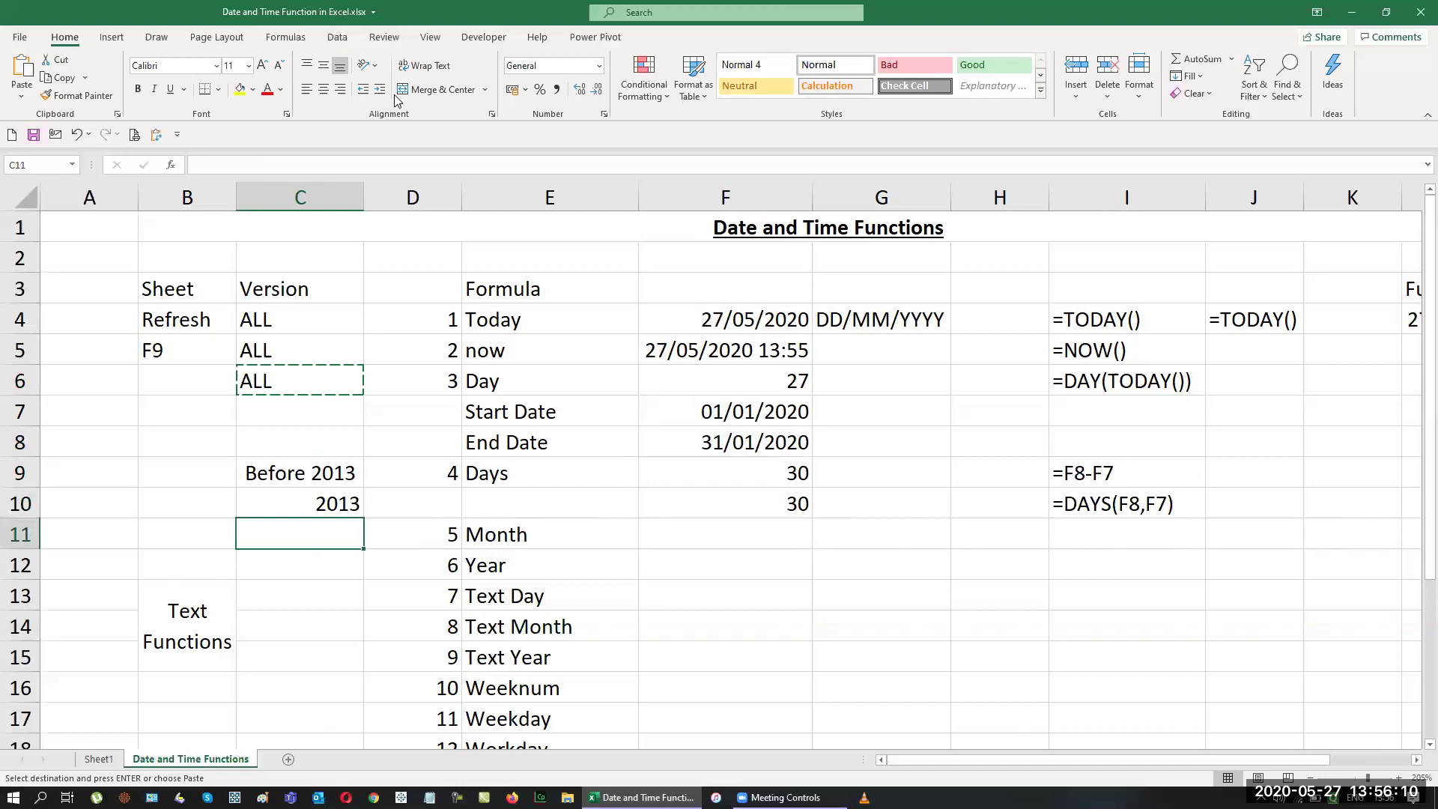
key("ctrl+v")
key("Down")
key("ctrl+v")
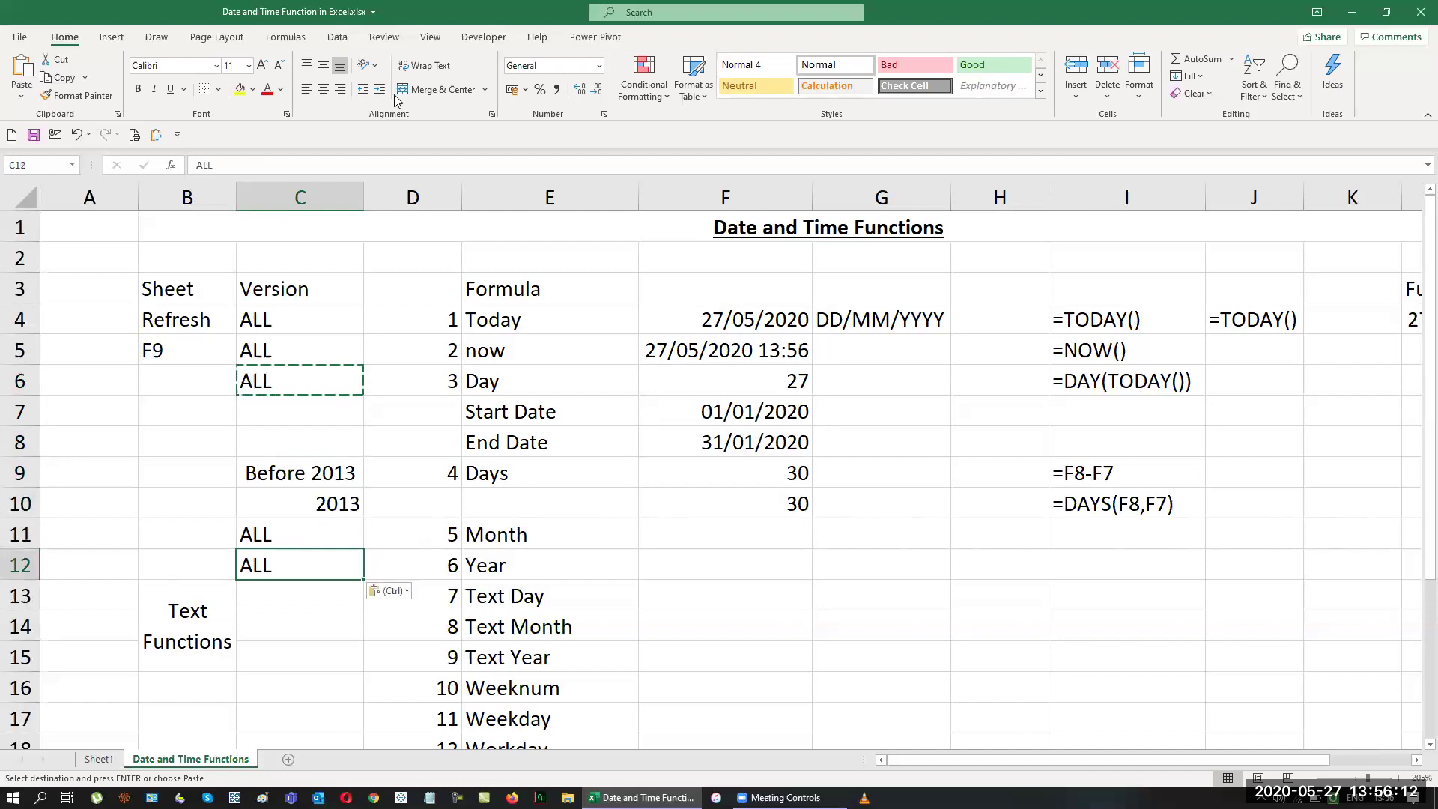
key("shift+Down")
key("shift+Down")
key("shift+Down")
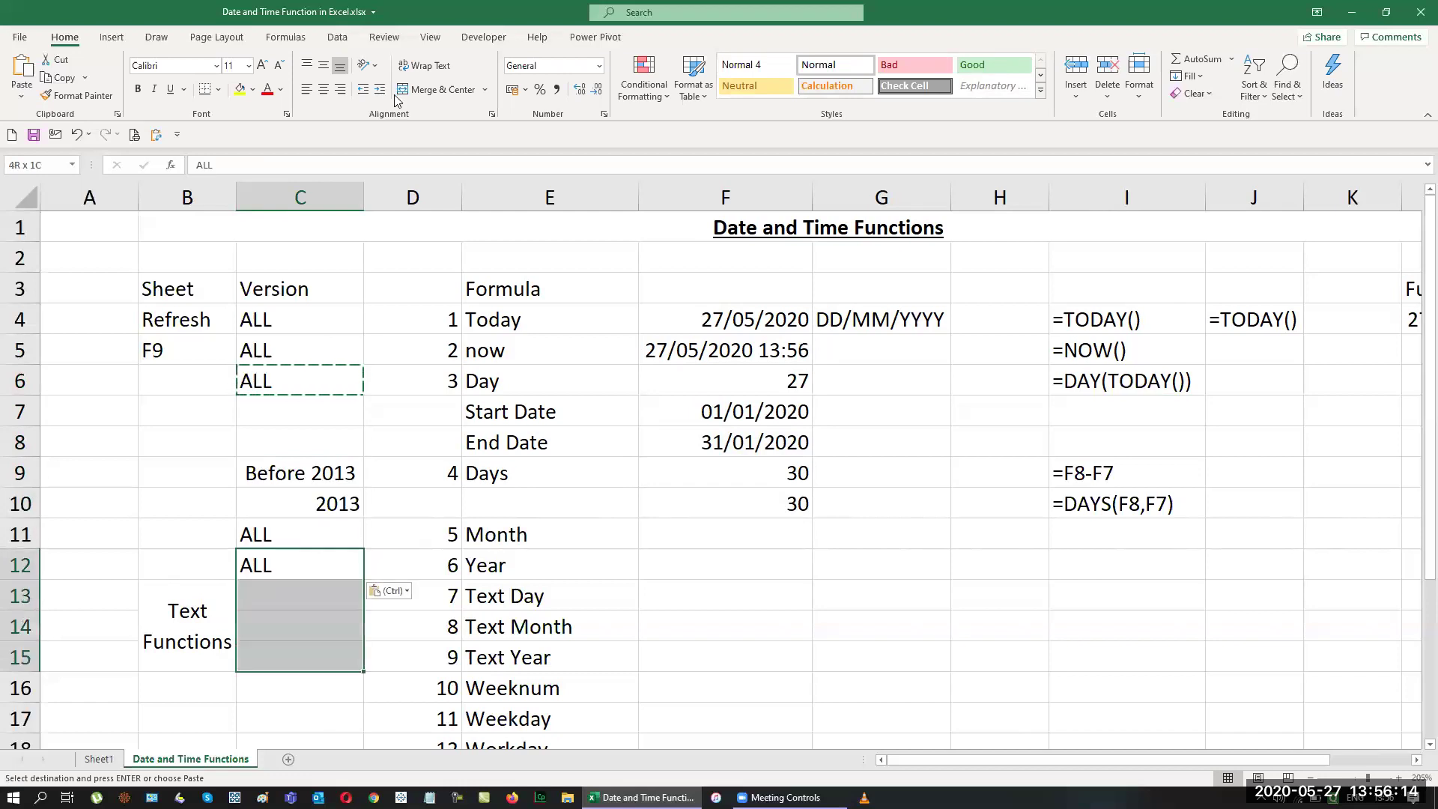
key("Return")
Fill the FORMULATEXT formula from I10 down through I17, the Weekday row.
key("Right")
key("Right")
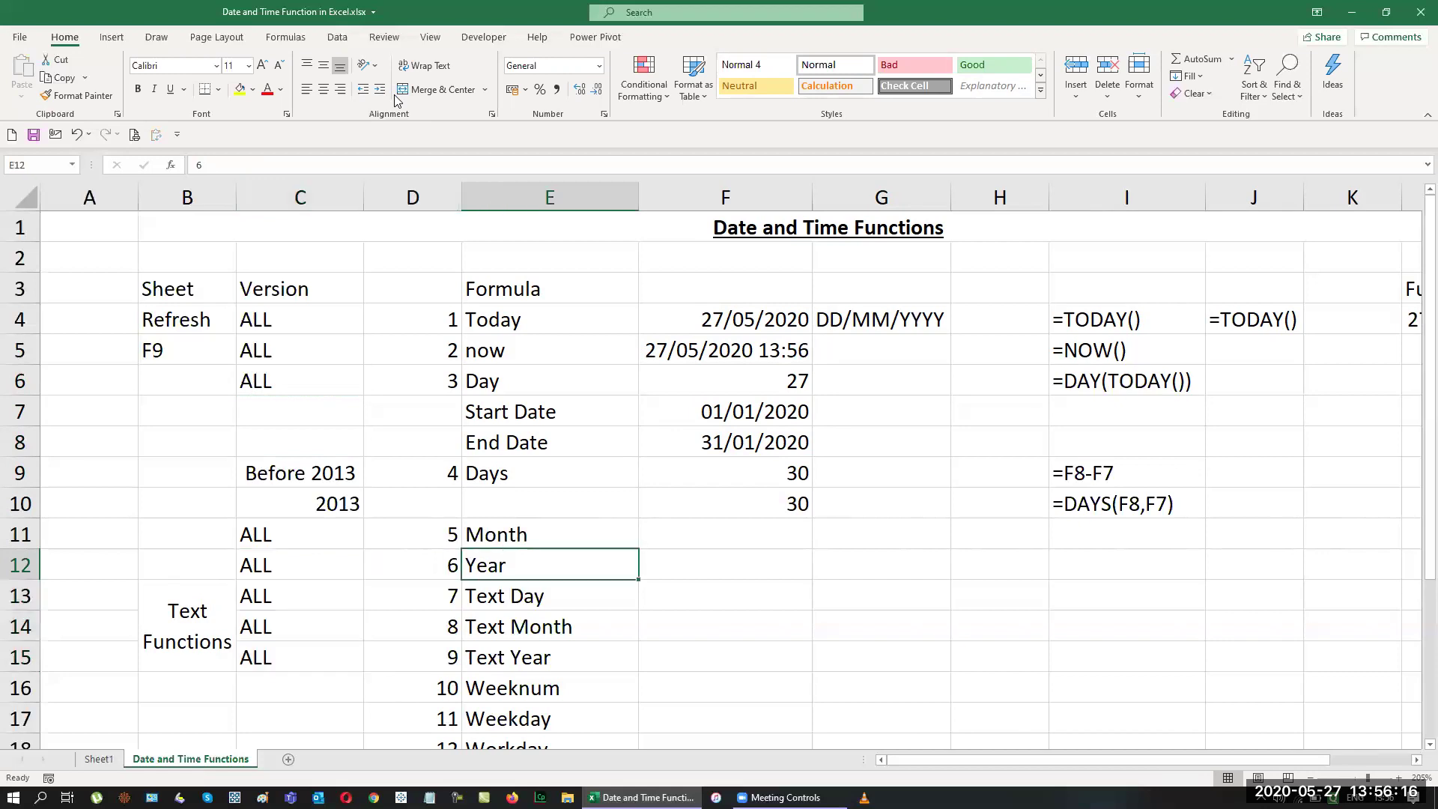
key("Up")
key("Right")
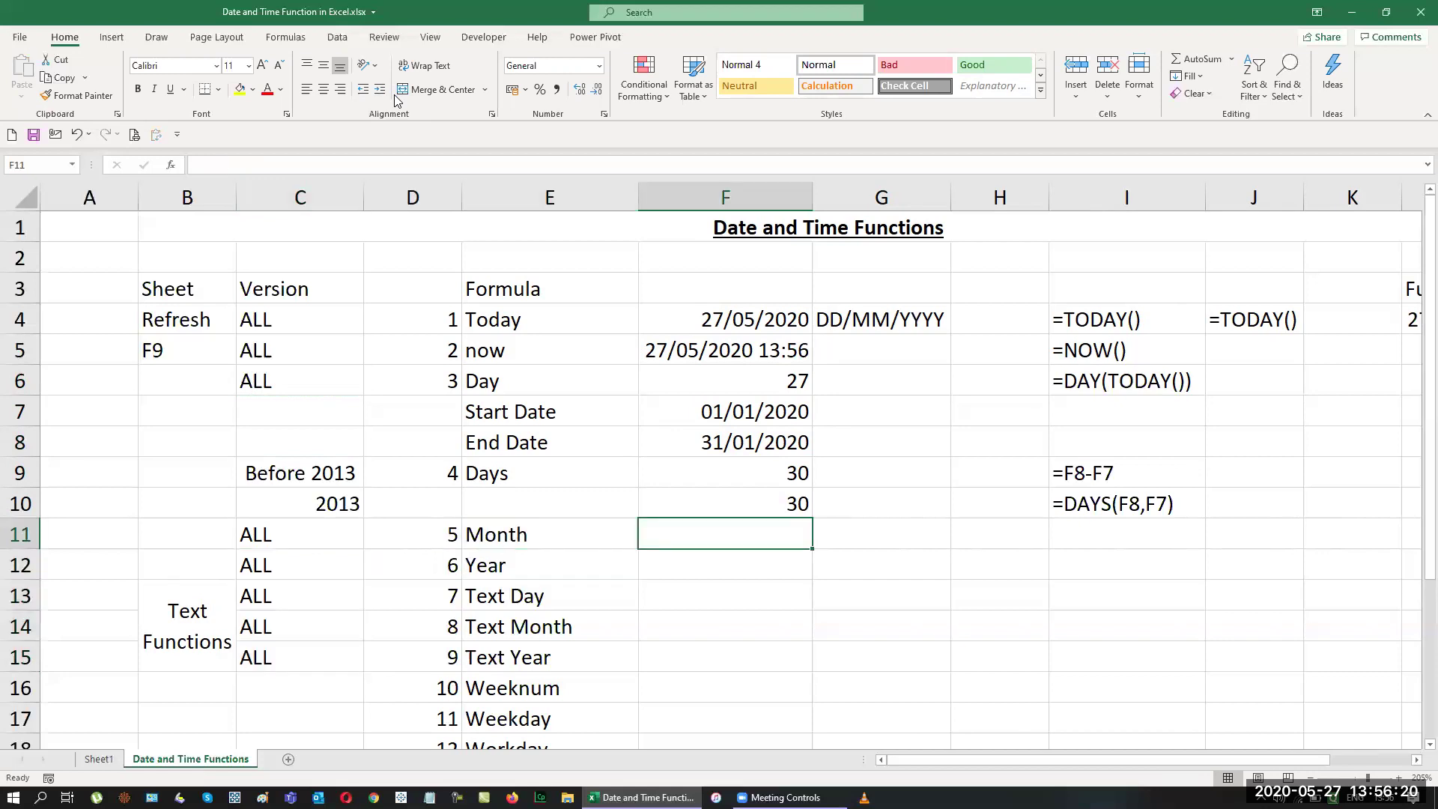
key("Right")
key("Up")
key("Up")
key("Right")
key("Down")
key("Right")
key("shift+Down")
key("shift+Down")
key("shift+Down")
key("shift+Down")
key("shift+Down")
key("shift+Down")
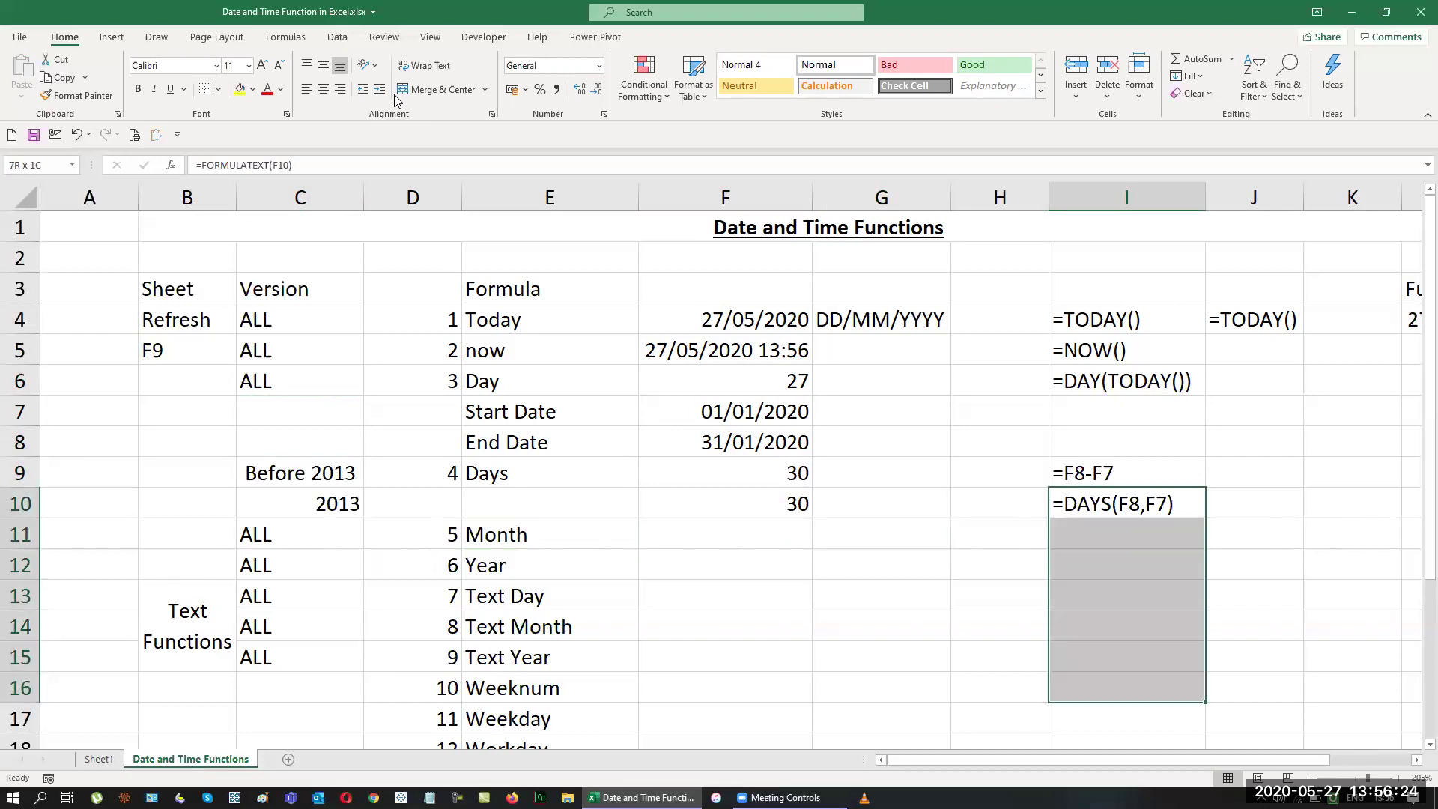
key("shift+Down")
key("ctrl+d")
Enter the formula =MONTH(TODAY()) in F11, accepting the suggested correction for the missing closing parentheses.
key("Left")
key("Left")
key("Left")
key("Down")
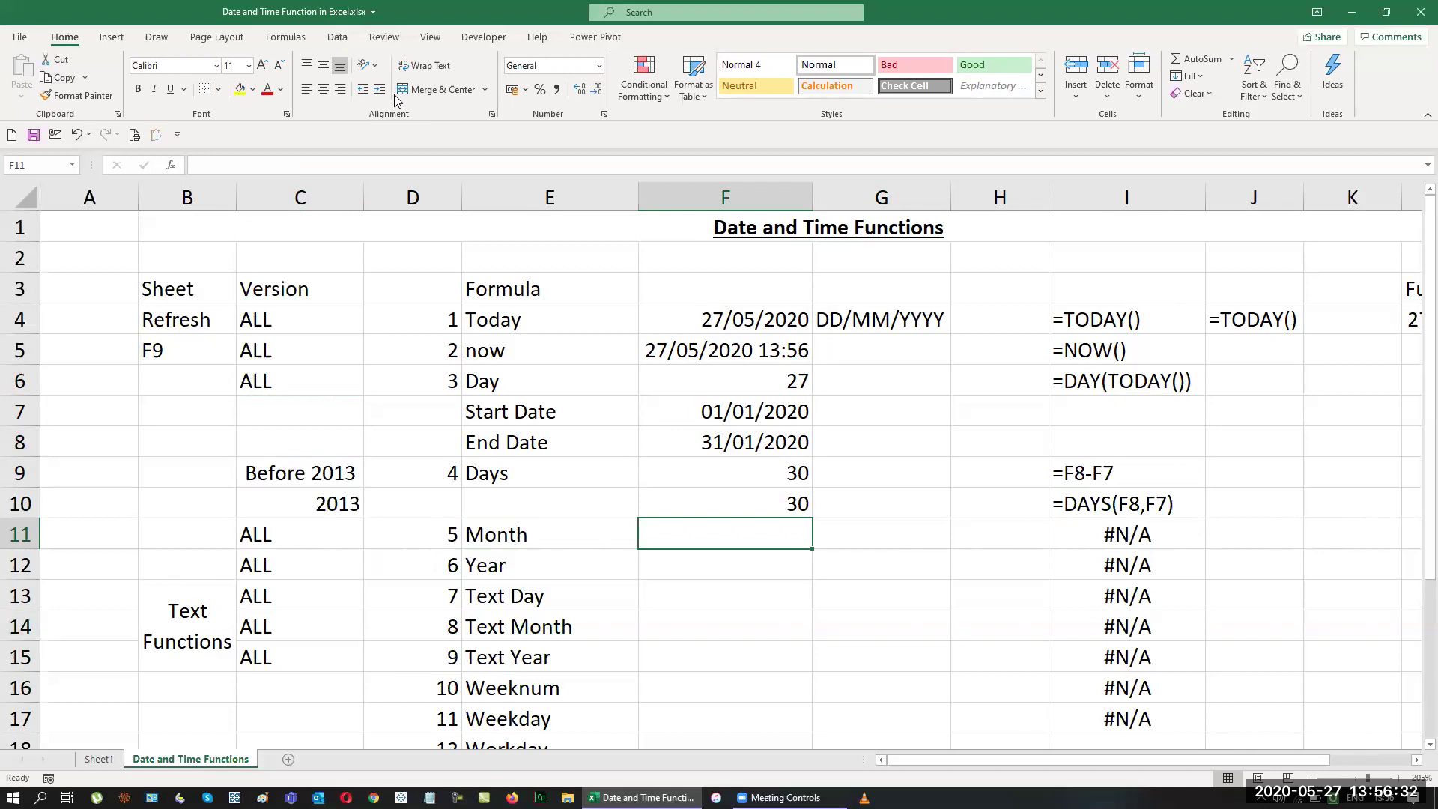
type("=month")
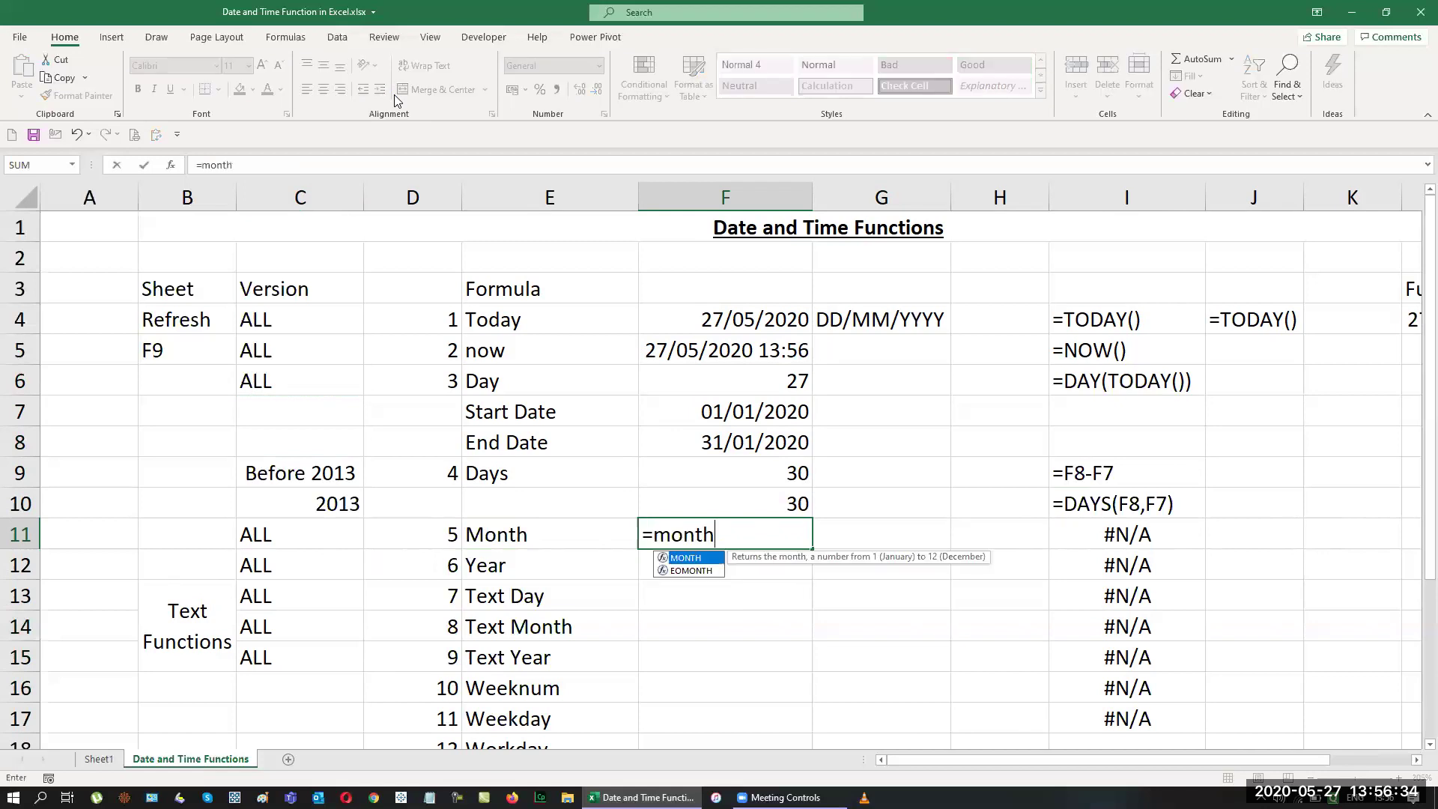
key("Tab")
type("toa")
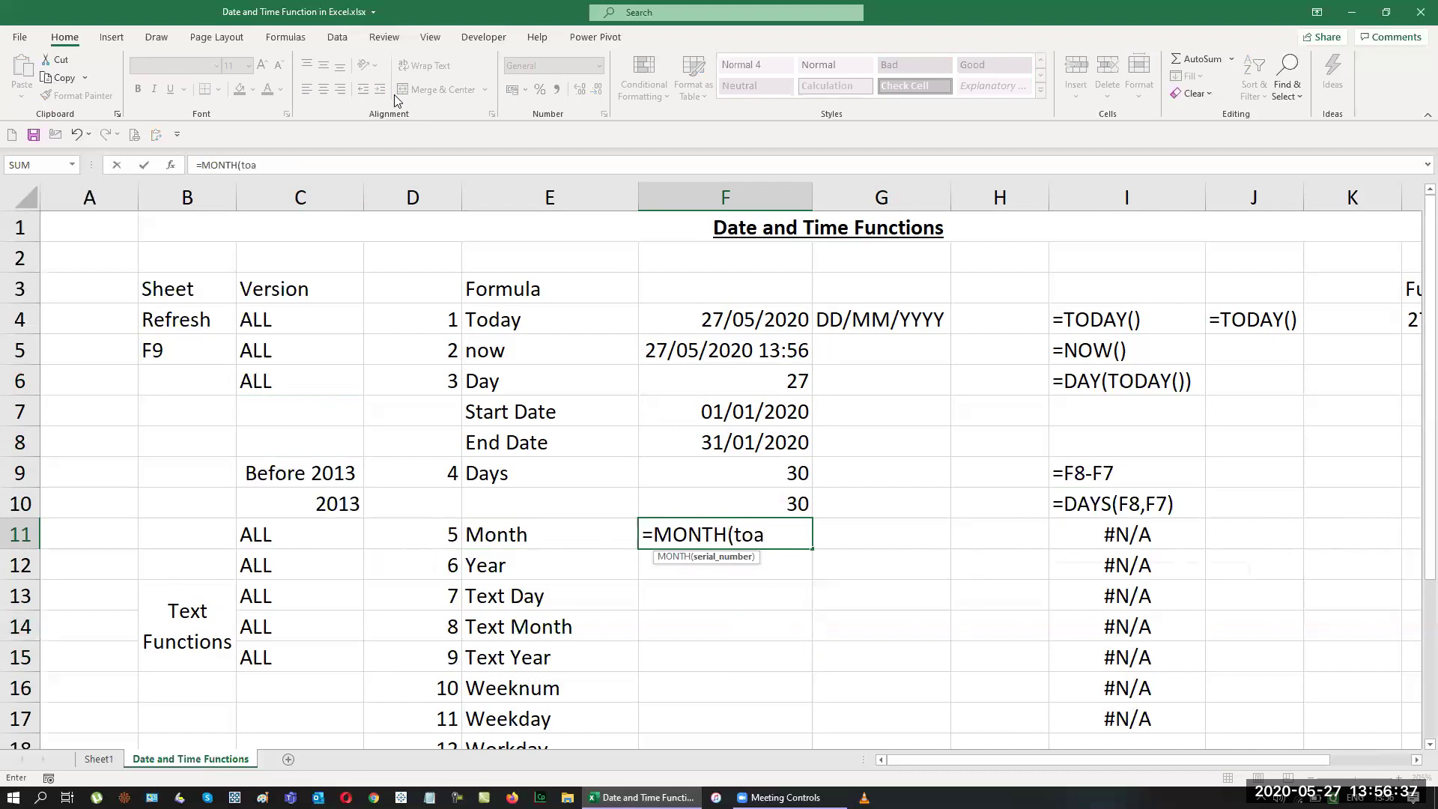
key("BackSpace")
type("d")
key("Tab")
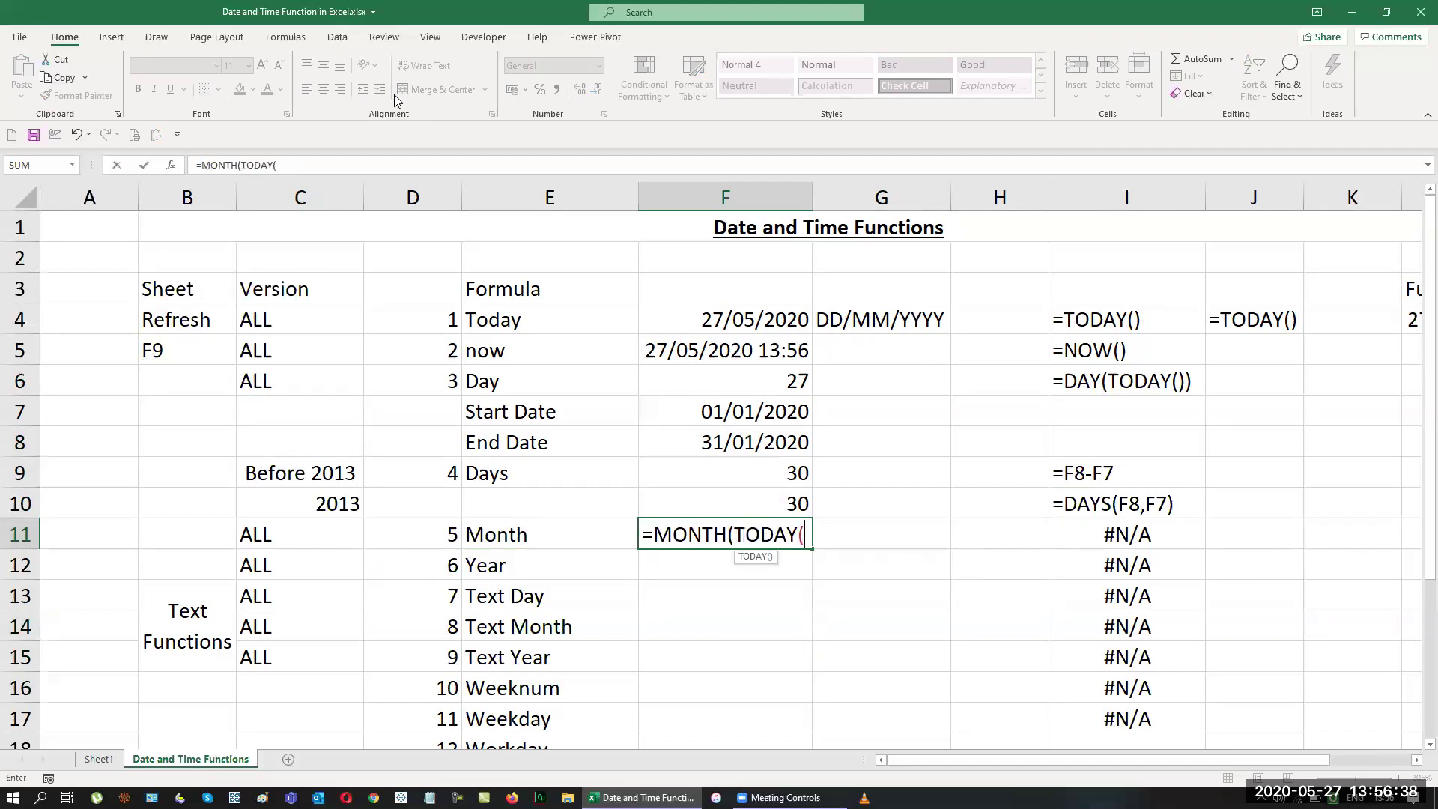
type(")")
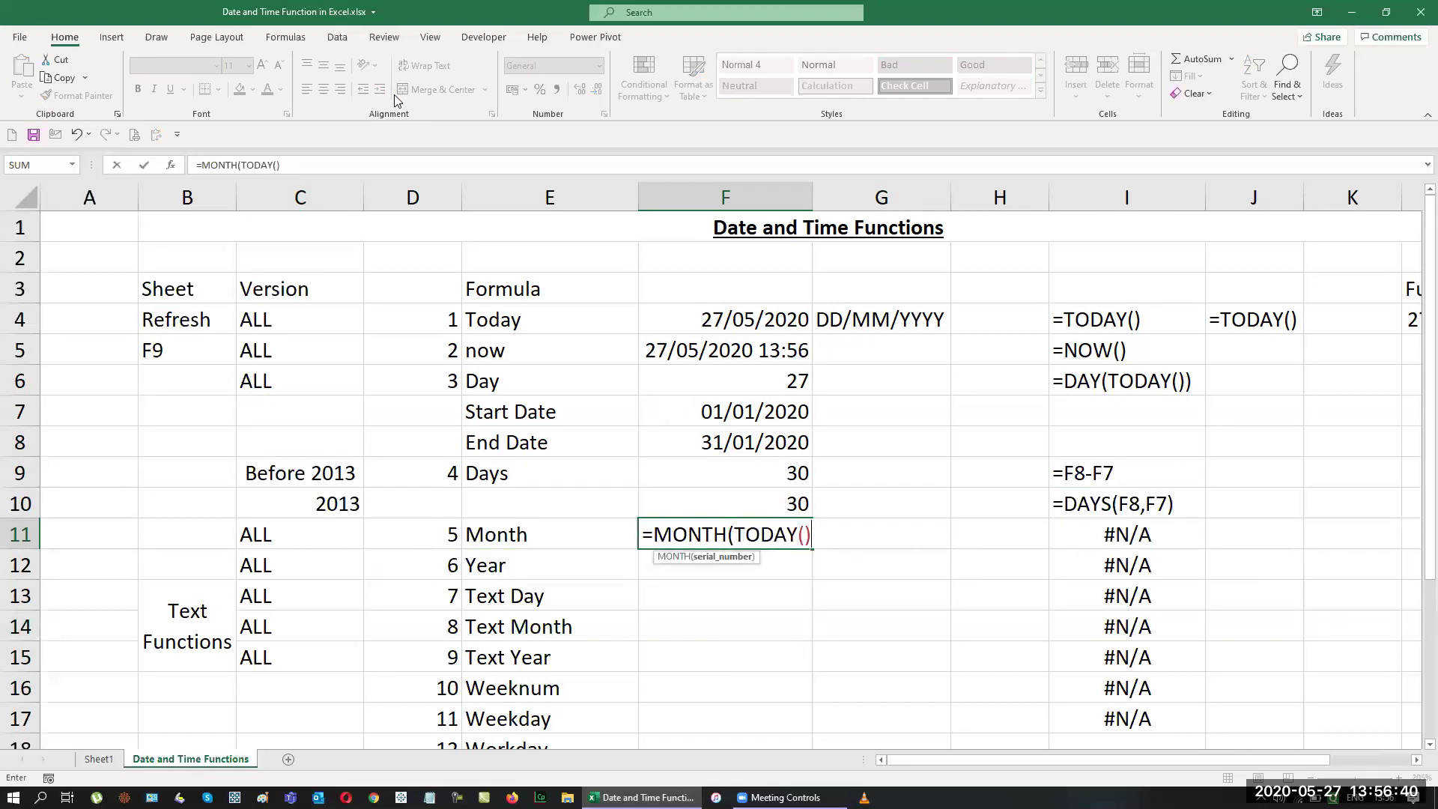
key("BackSpace")
key("Return")
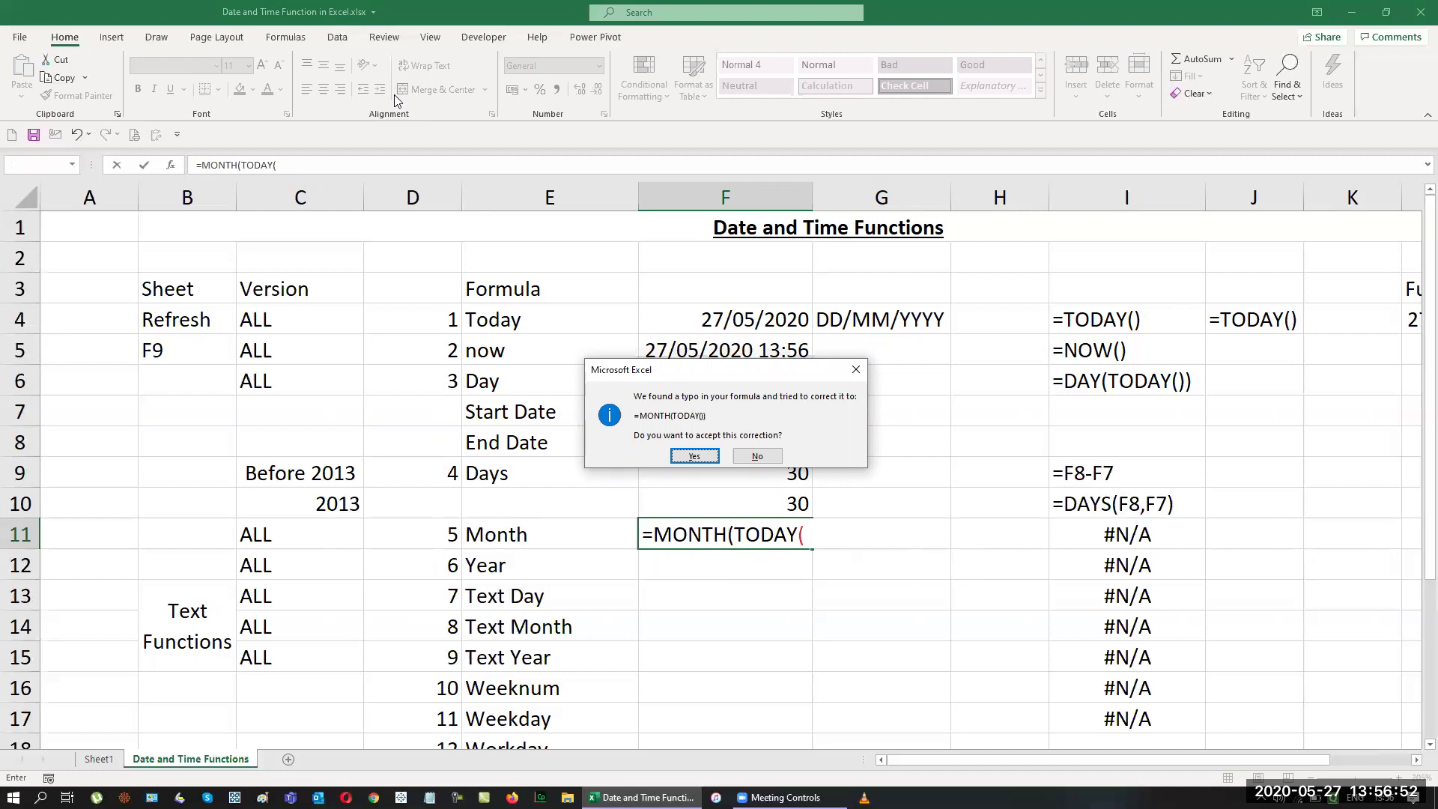
key("Return")
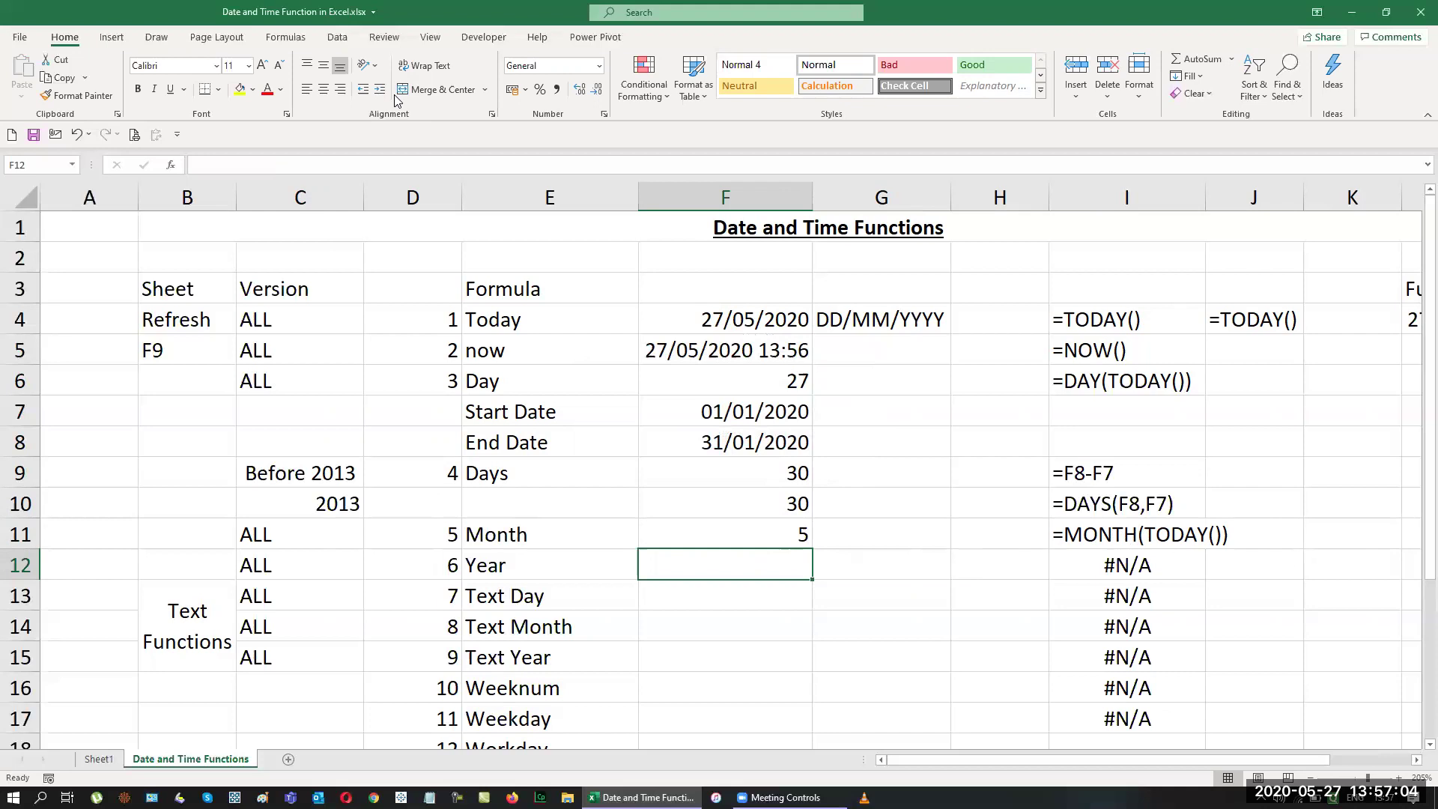
Enter the formula =YEAR(TODAY()) in F12, accepting the suggested correction for the missing closing parentheses.
type("=year")
key("Tab")
type("to")
key("BackSpace")
type("o")
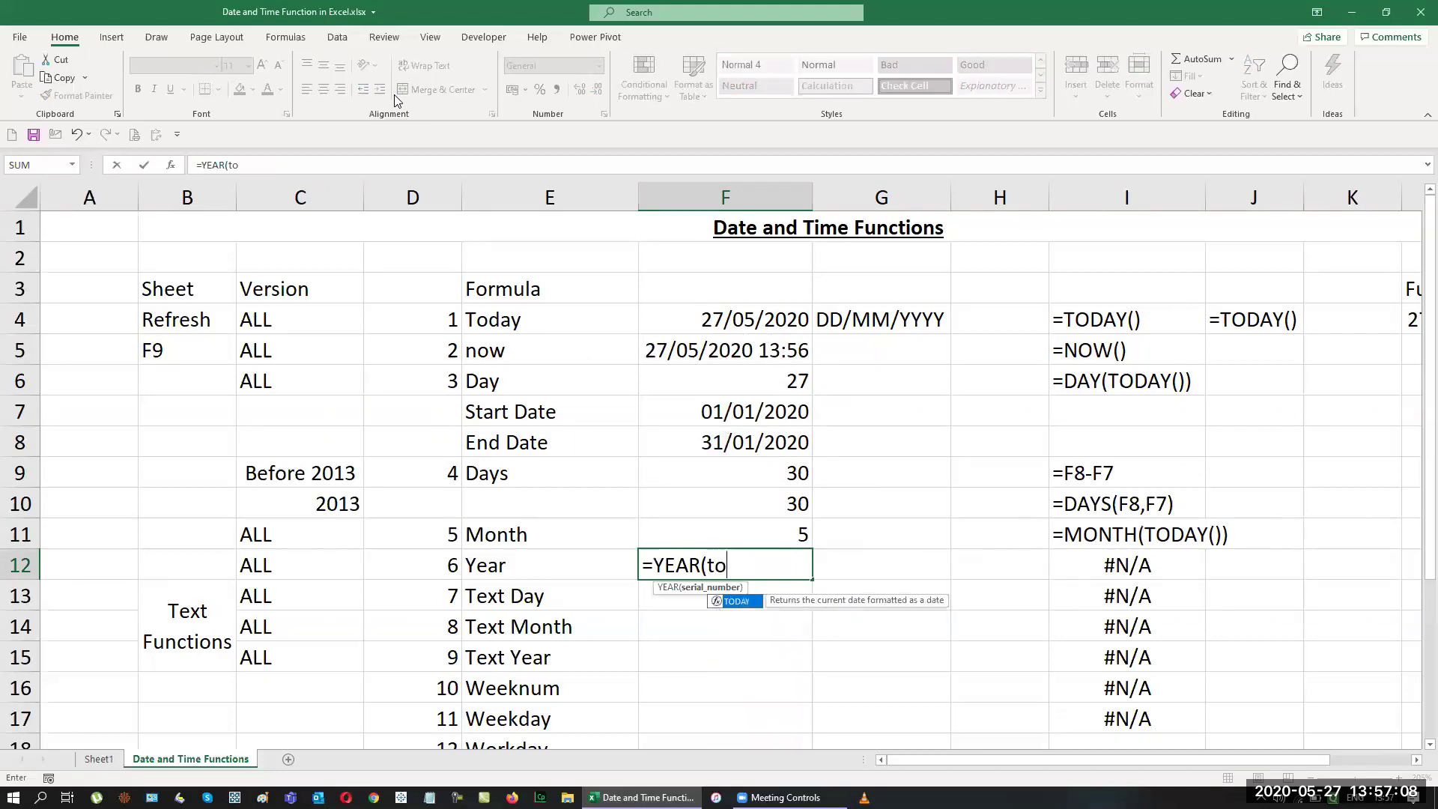
key("Tab")
key("Return")
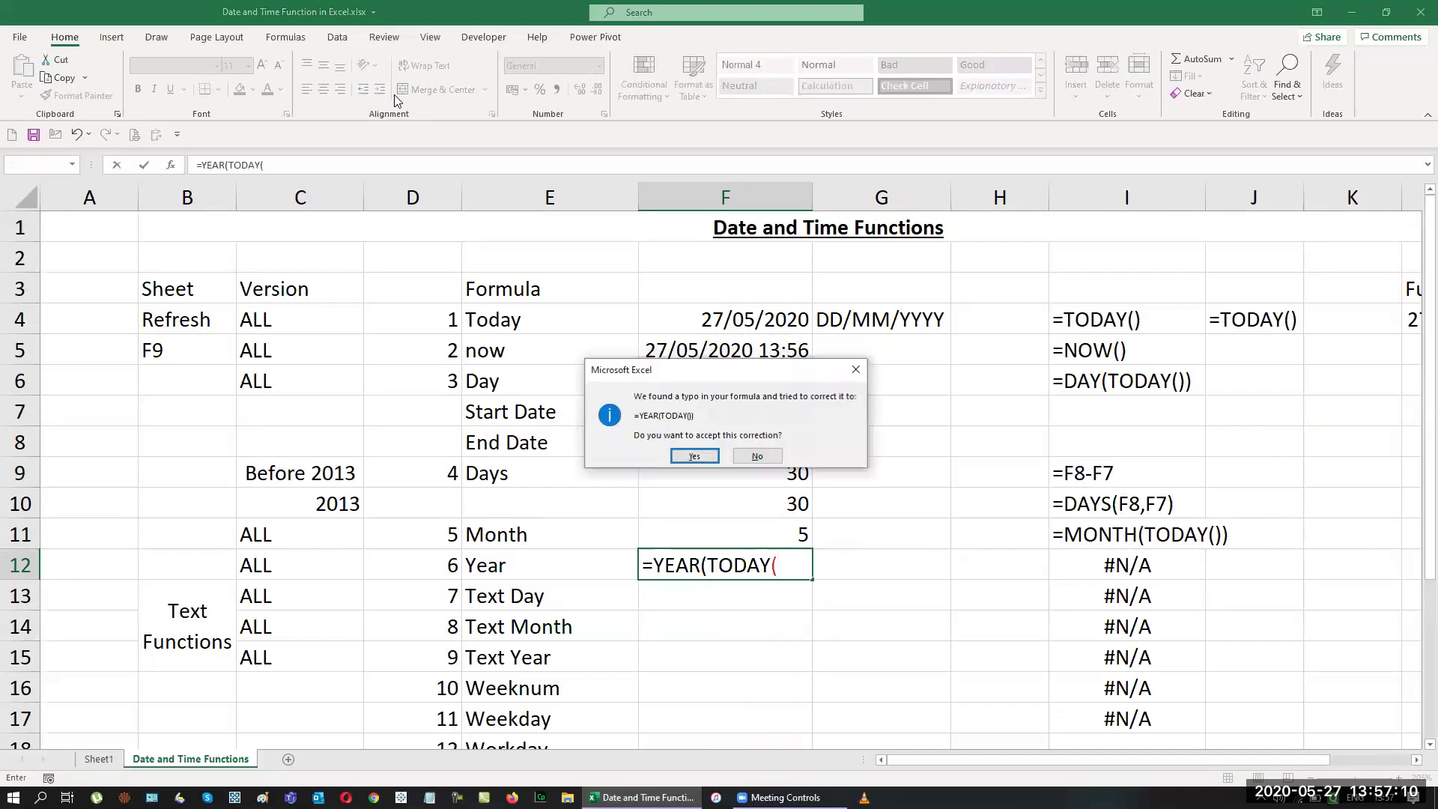
key("Return")
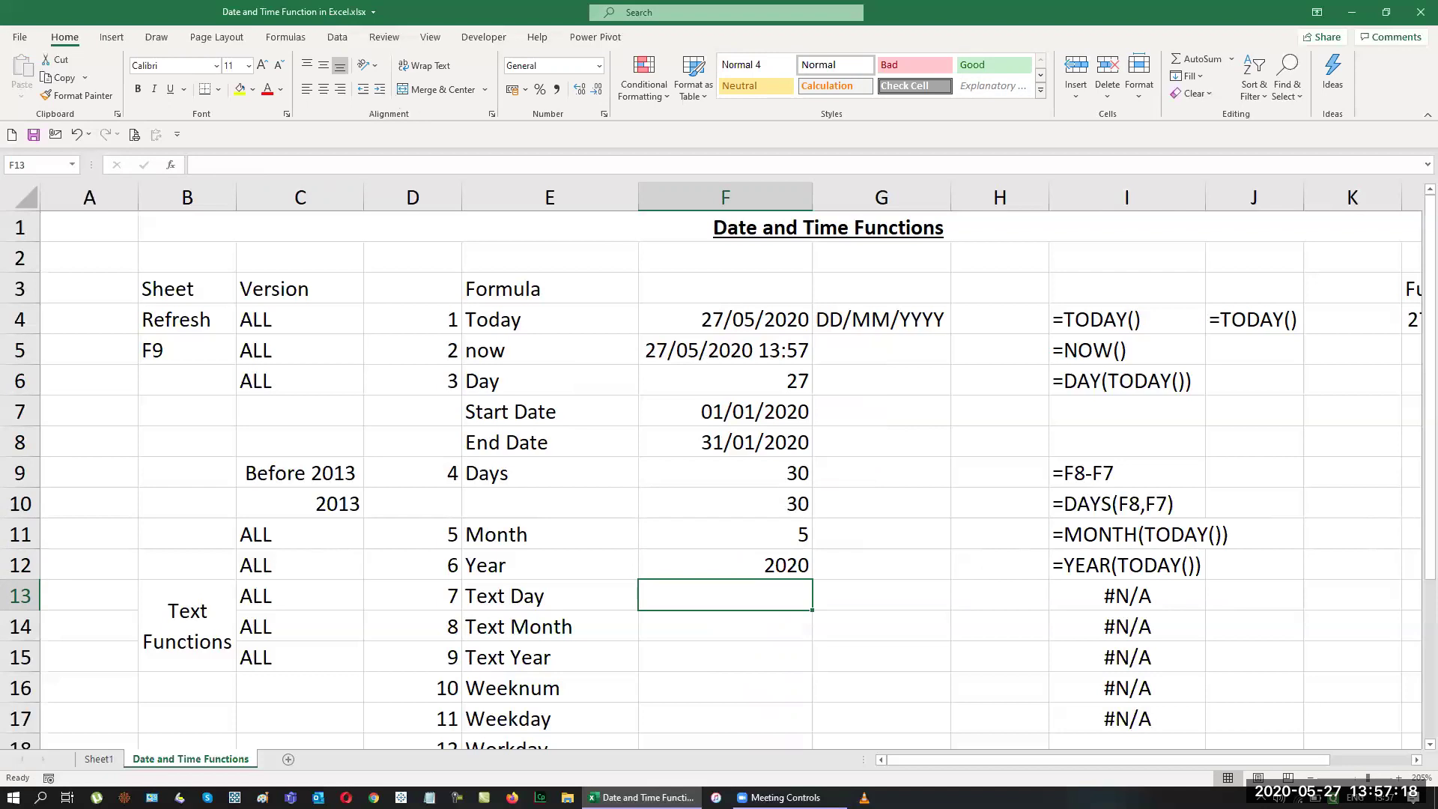
Enter the formula =TEXT(TODAY(),"DDD") in F13 of the Text Day row, accepting the suggested correction for the closing parenthesis.
scroll(956, 640, "down", 2)
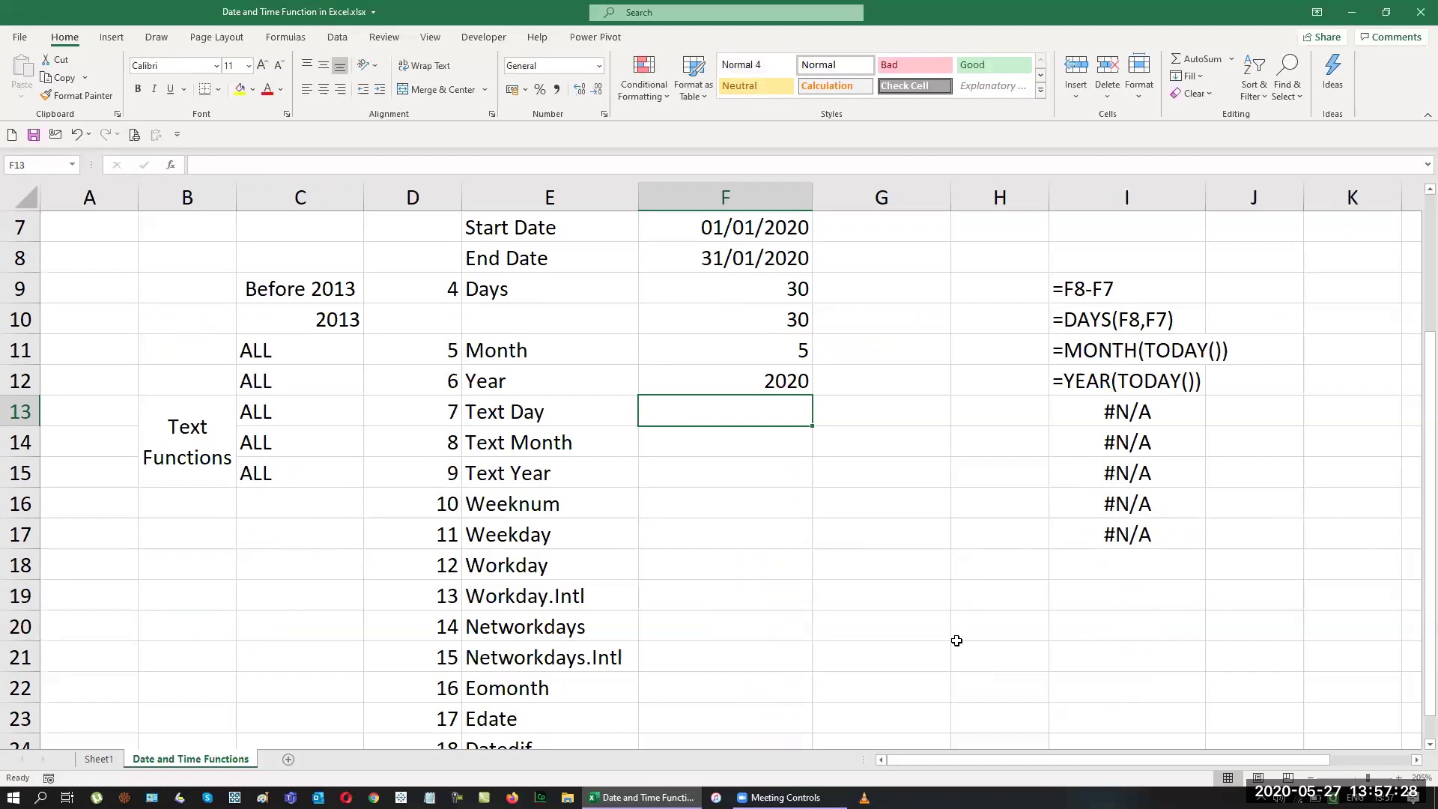
type("=text(")
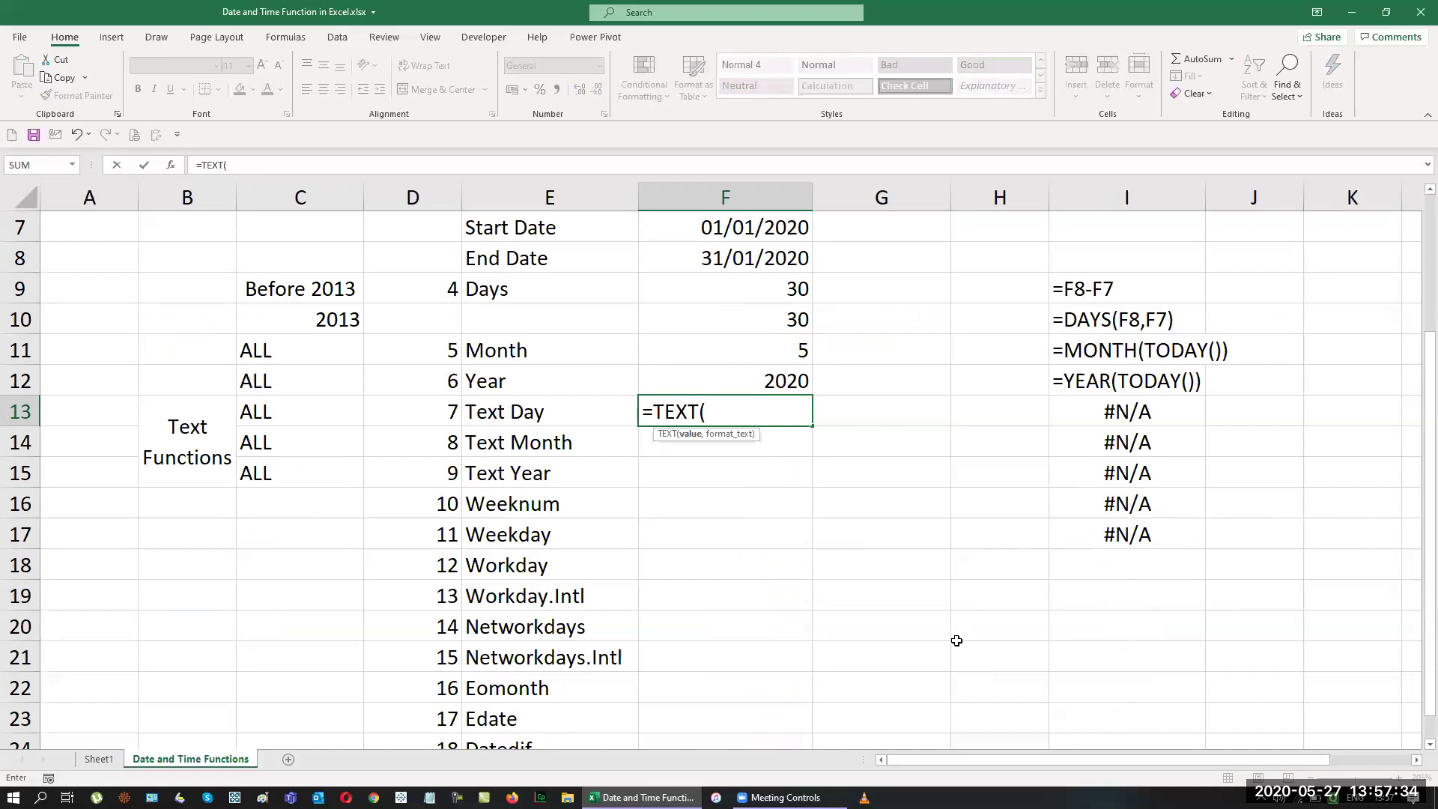
type("today(")
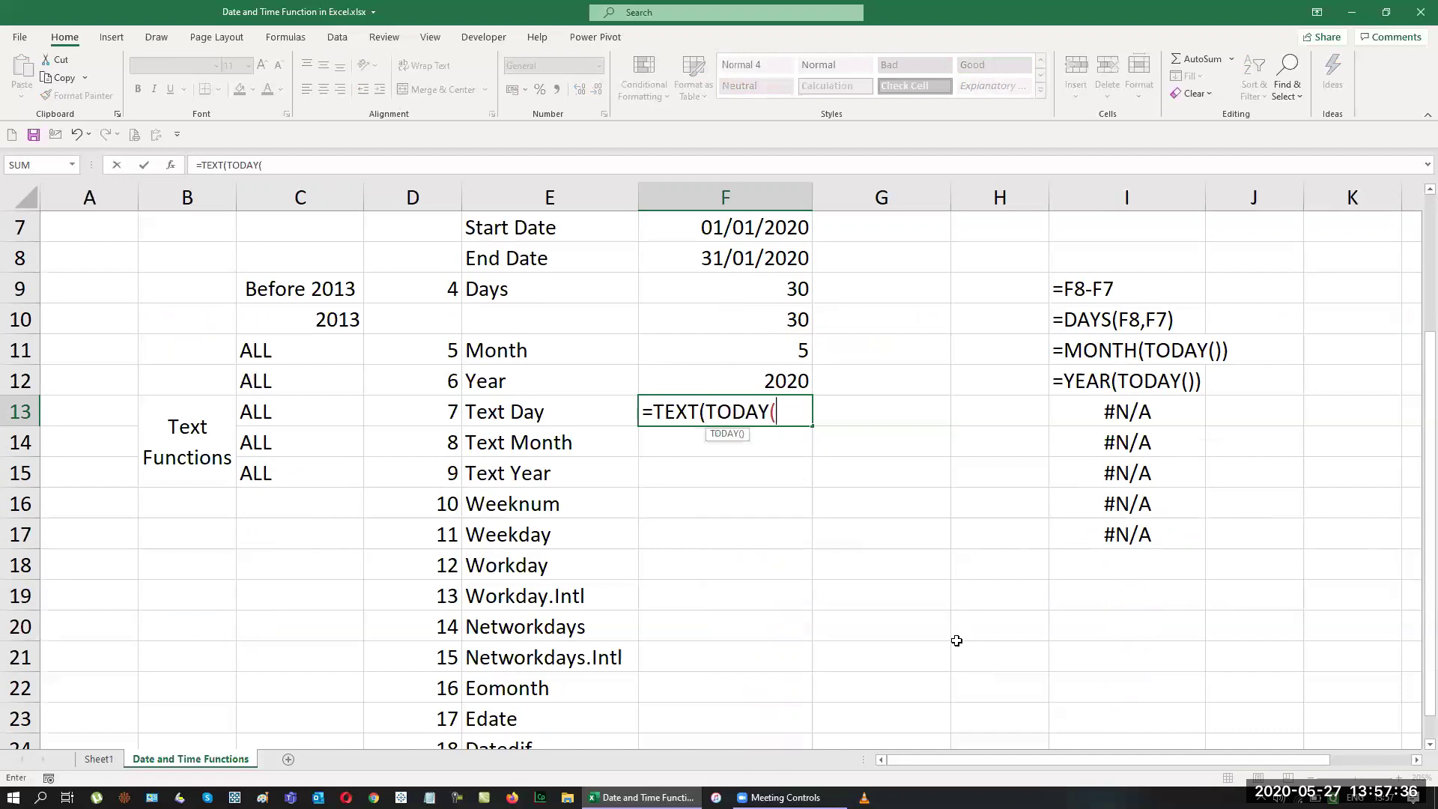
type(")")
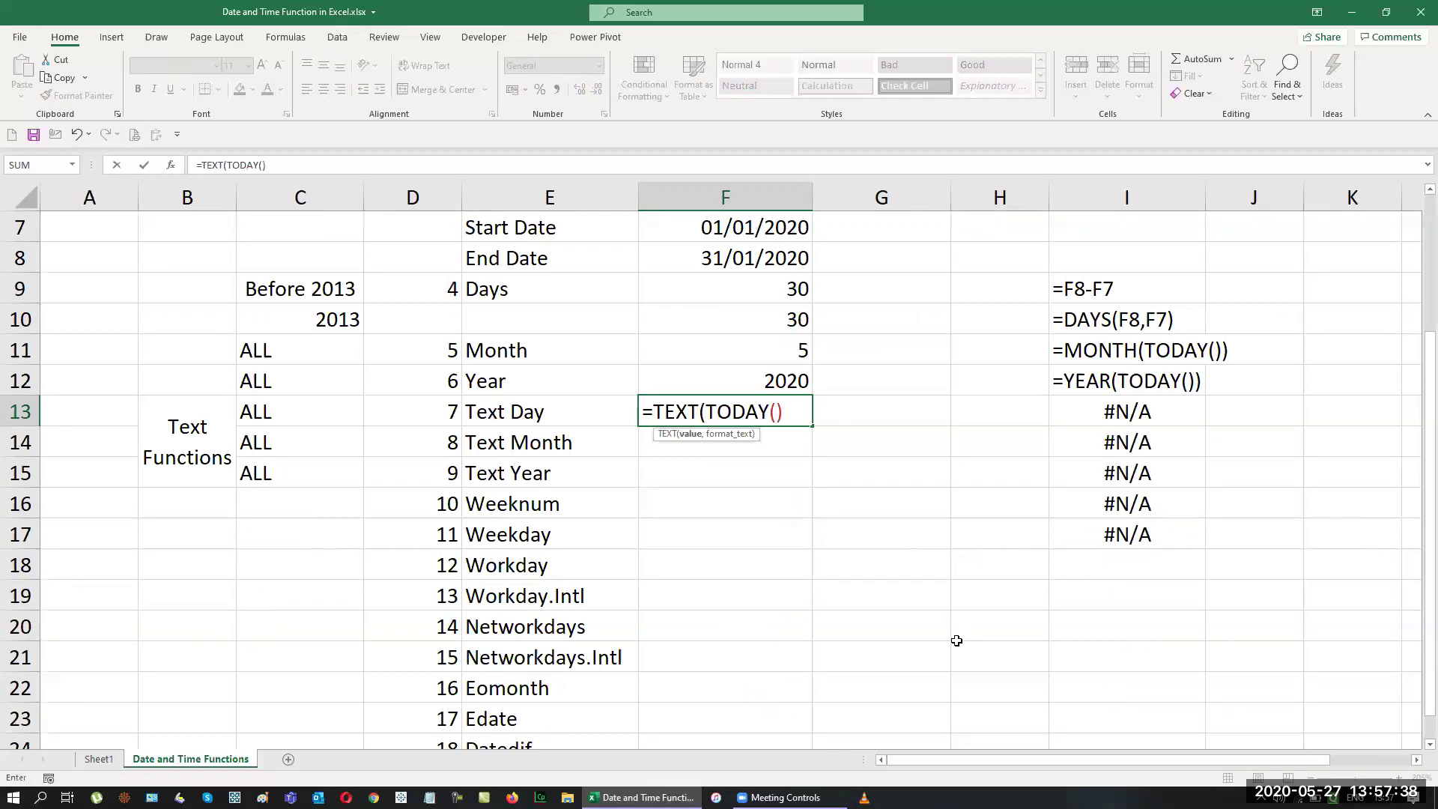
type(",\"")
type("DDD")
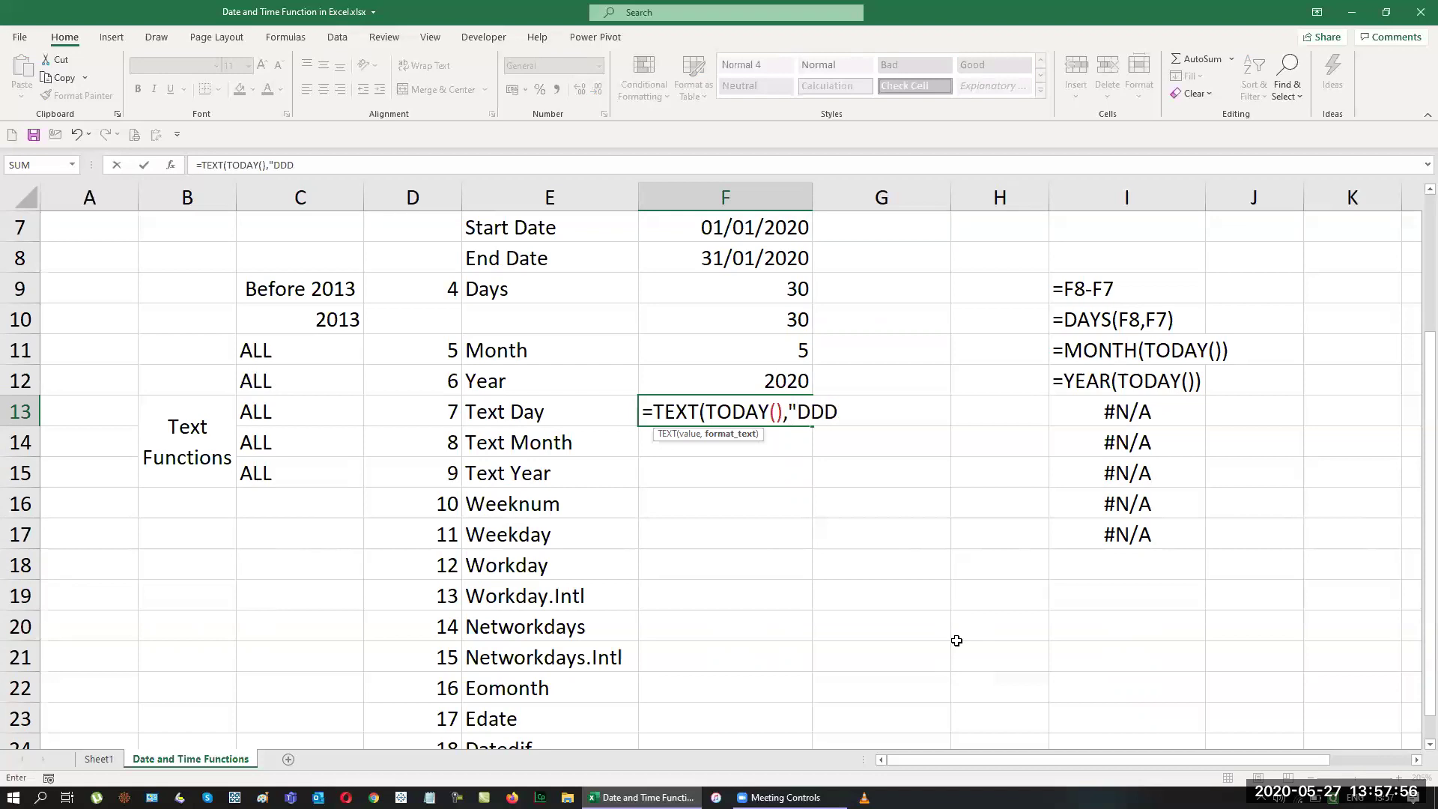
type("\"")
key("Return")
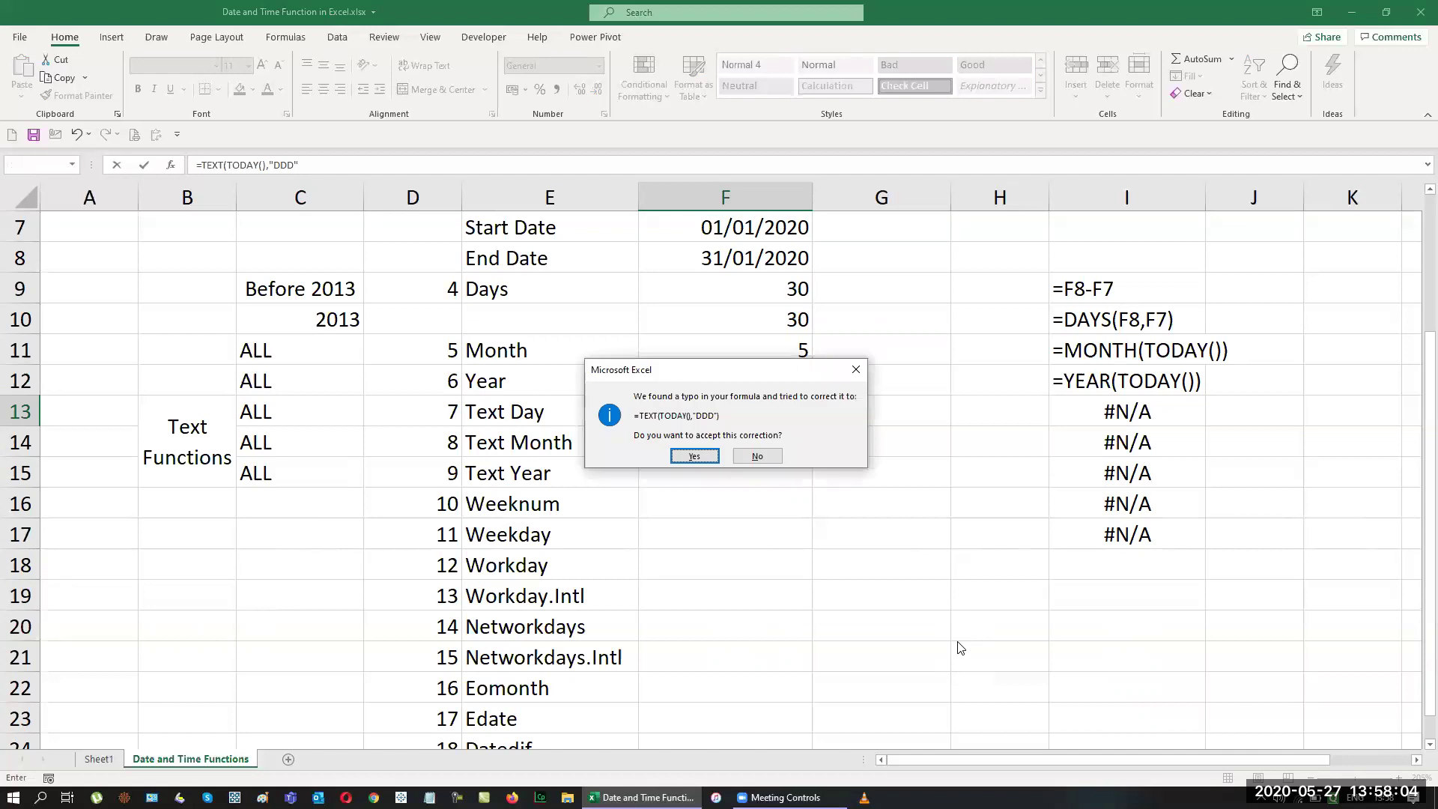
key("Return")
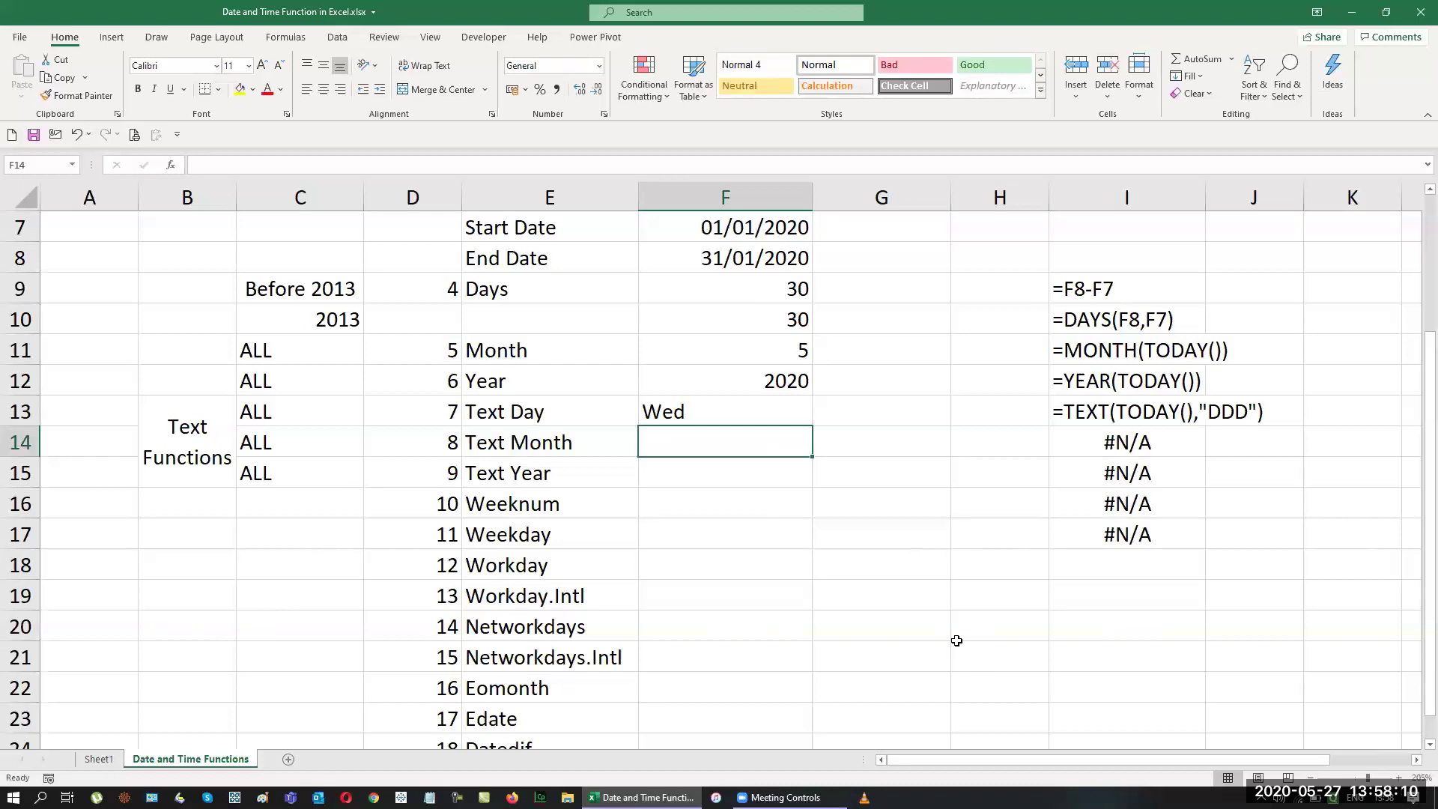
Change the format code in the Text Day formula in F13 to "DDDD" for the full day name.
key("Up")
key("F2")
key("Left")
key("Left")
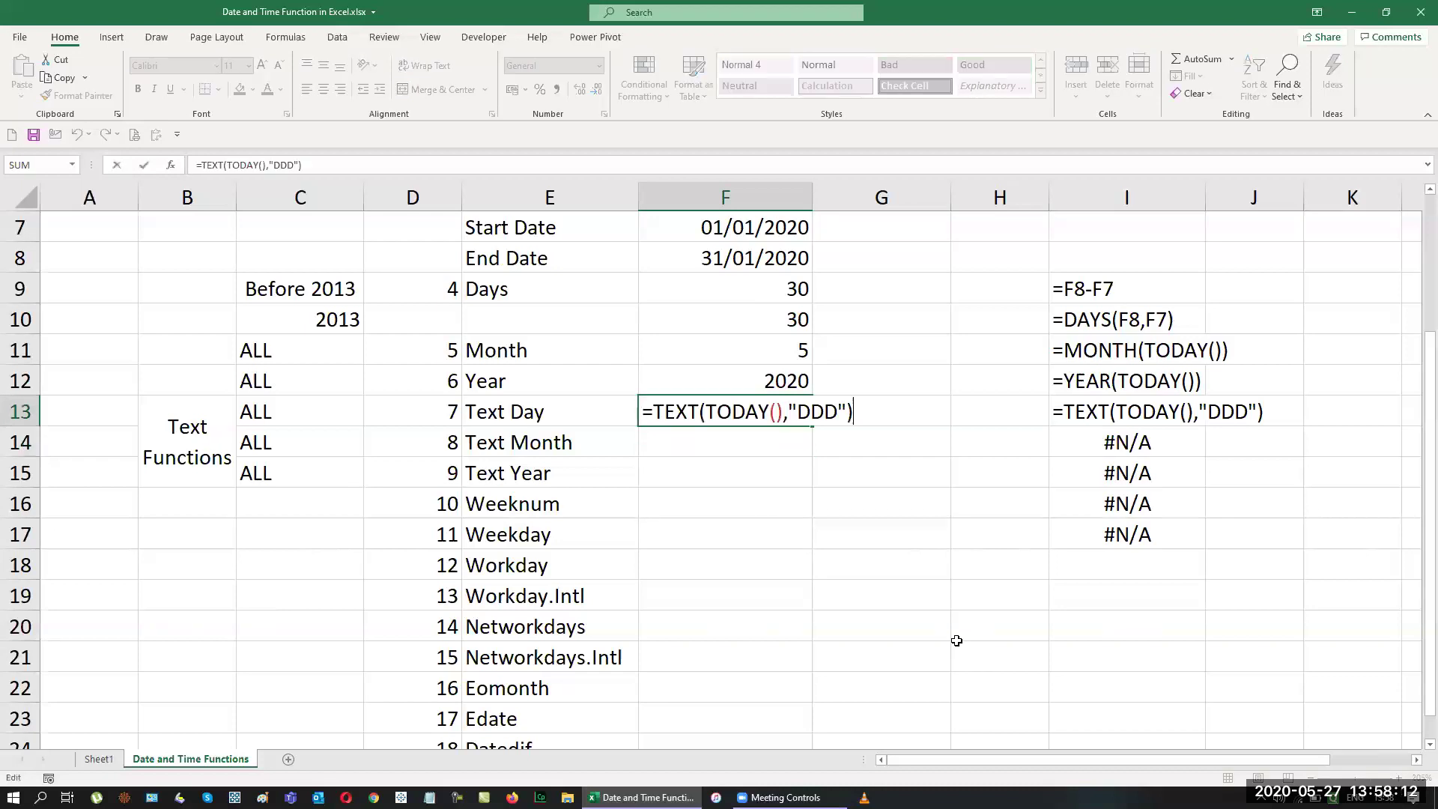
type("D")
key("Return")
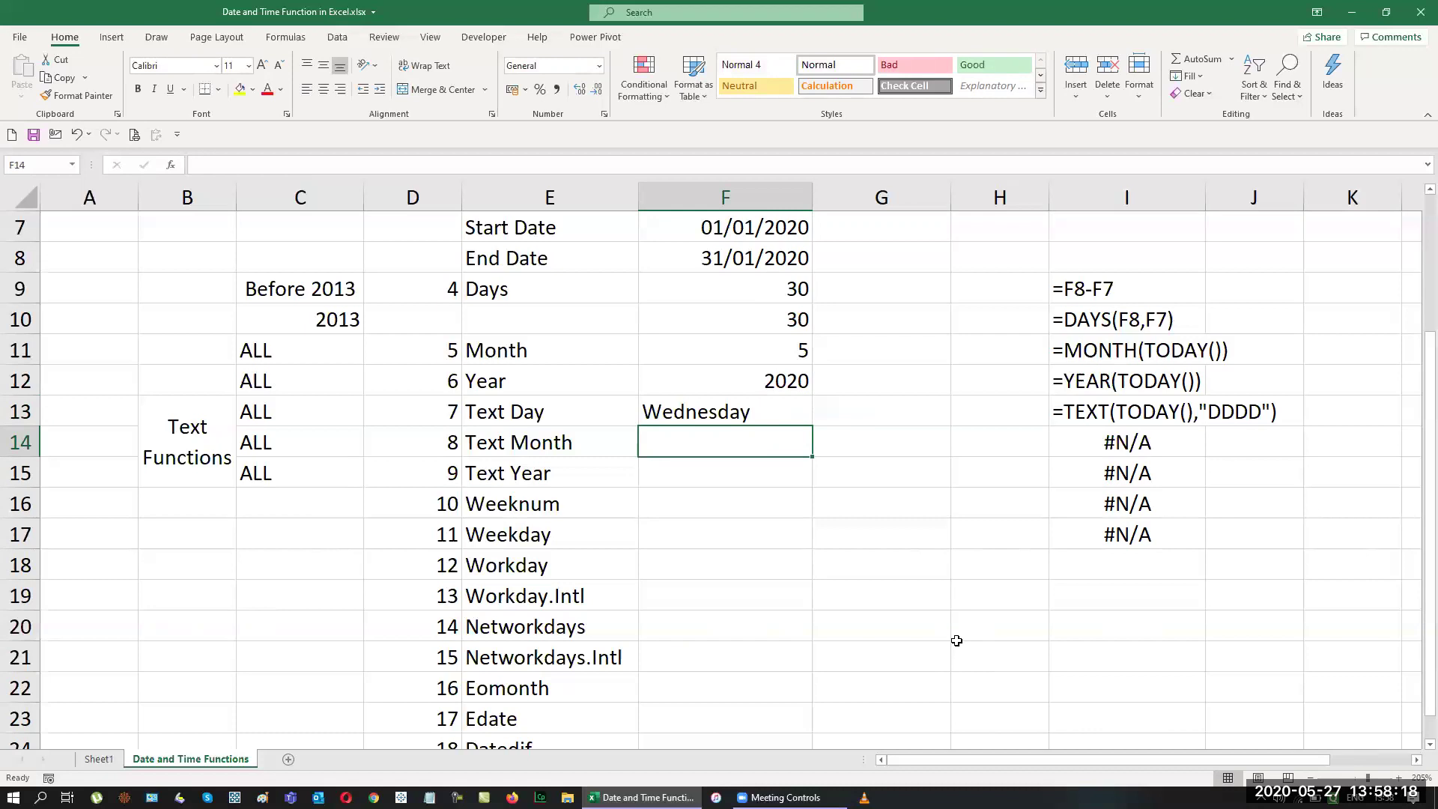
Enter the formula =TEXT(TODAY(),"MMMM") in F14 of the Text Month row.
type("=text")
key("Tab")
type("toda")
key("Tab")
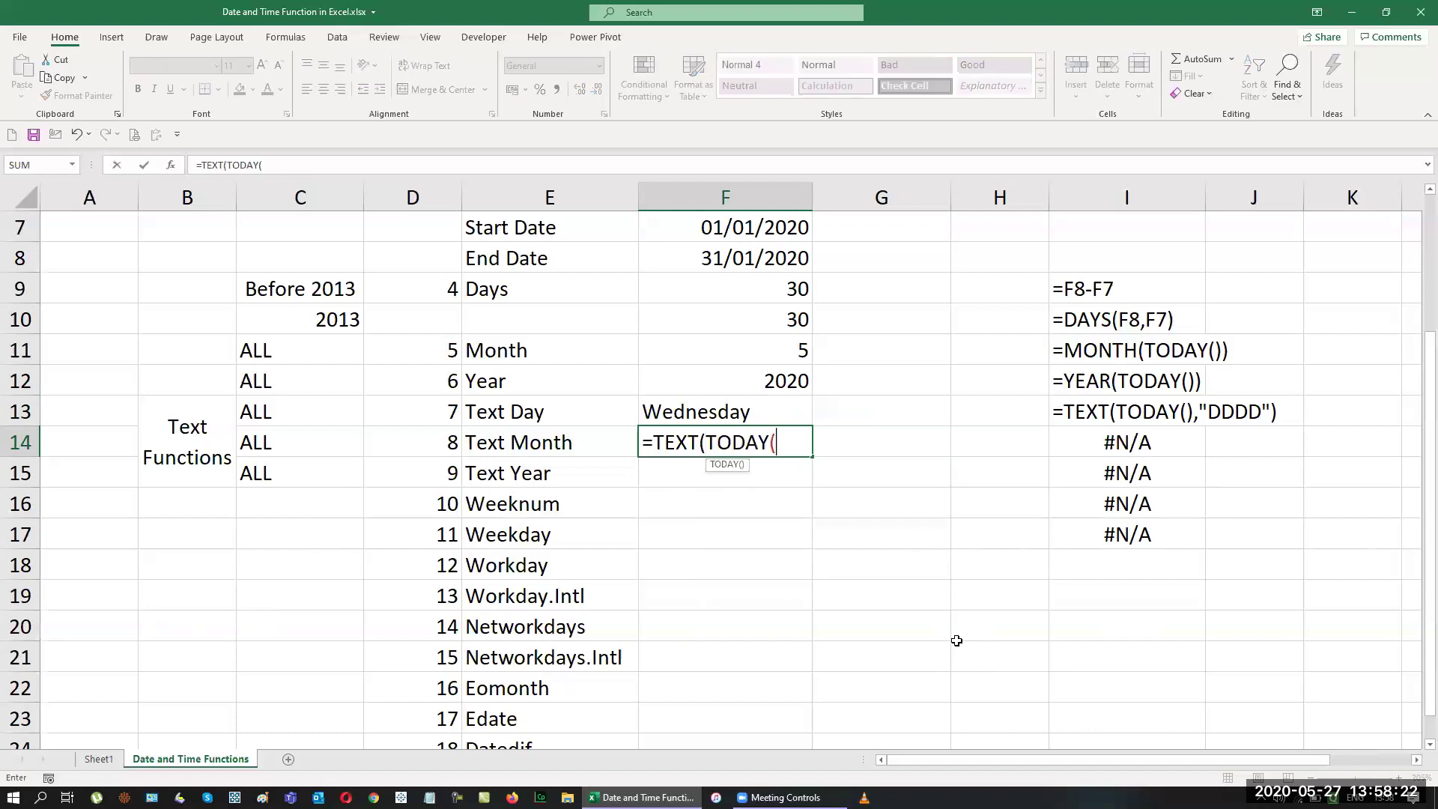
type(")")
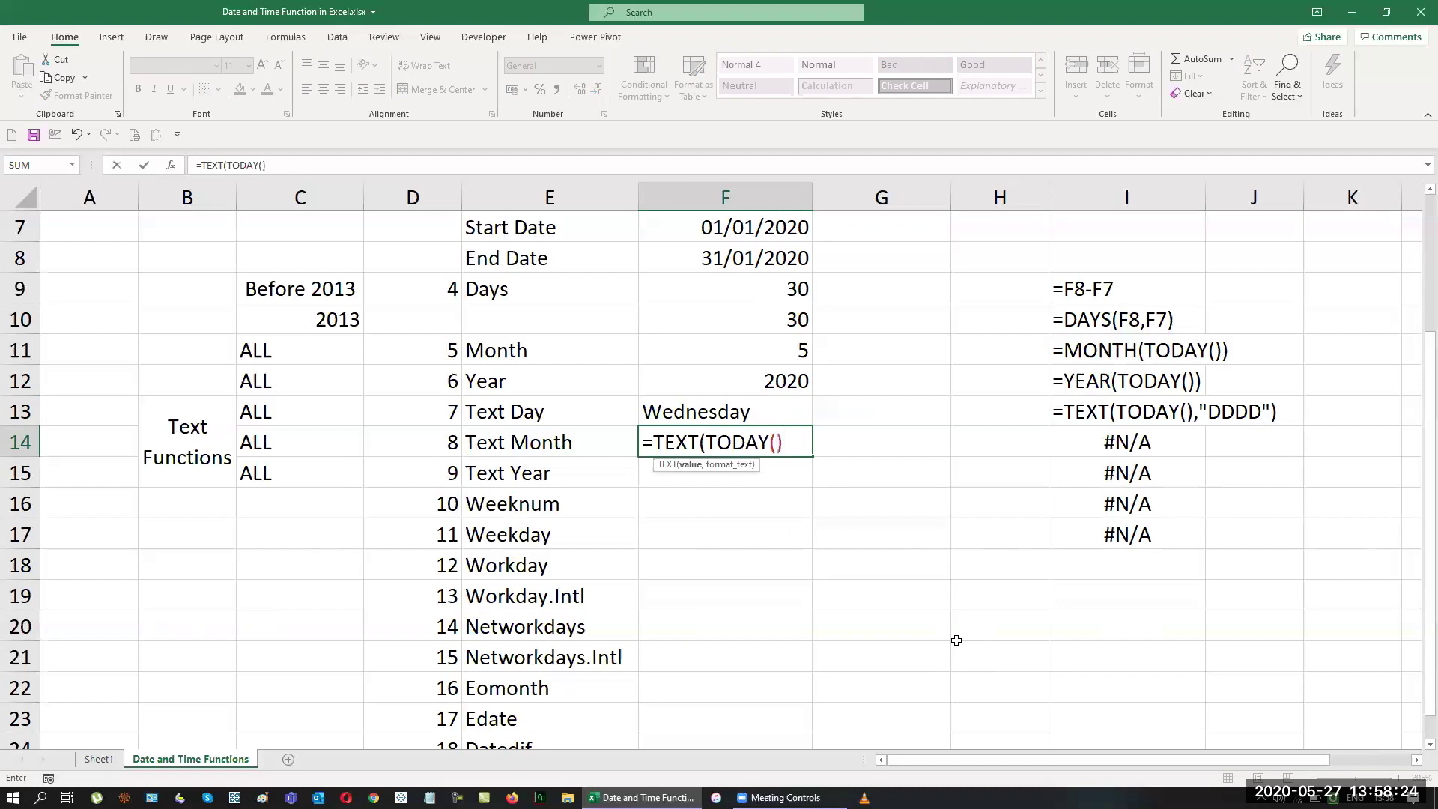
type(",\"MMMM\"")
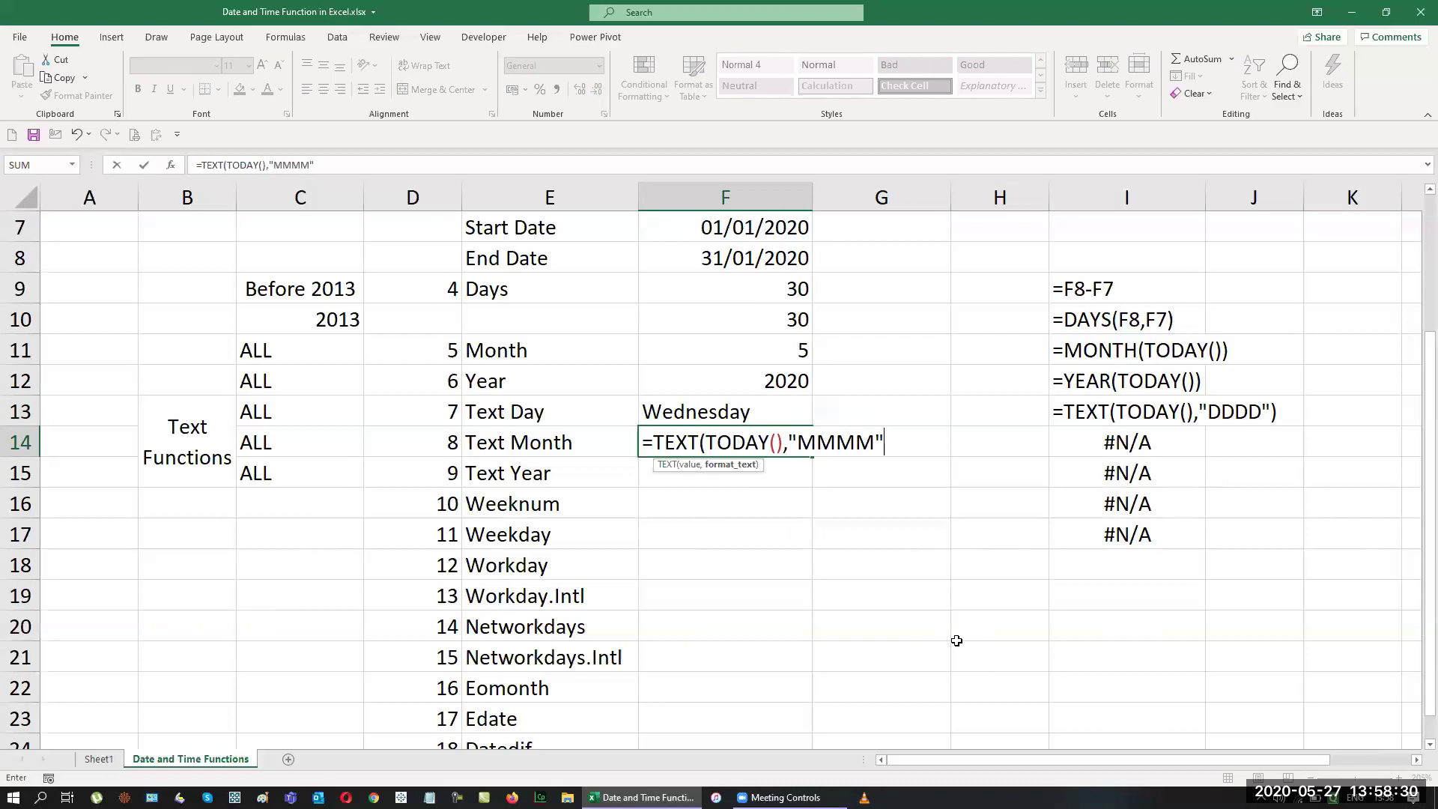
type(")")
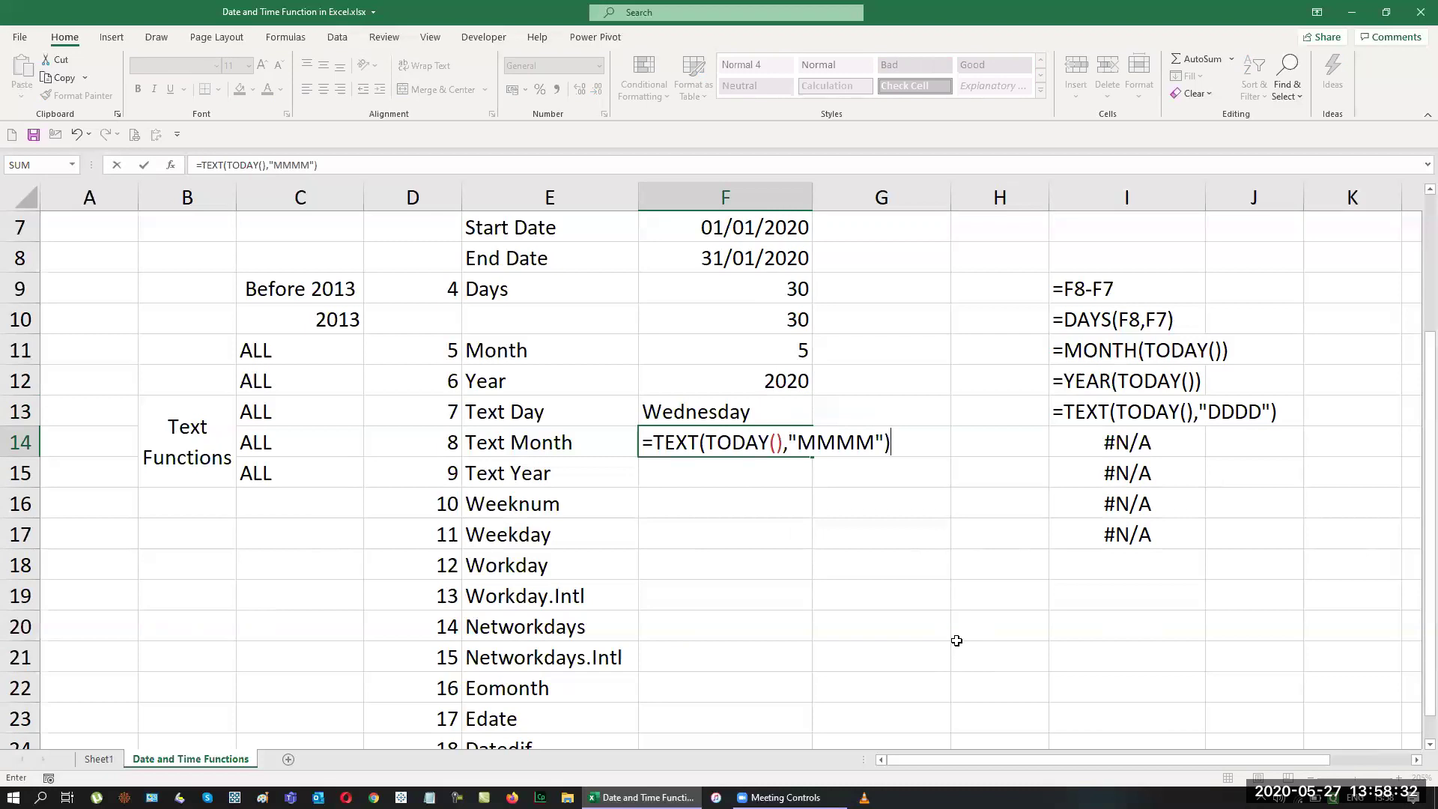
key("Return")
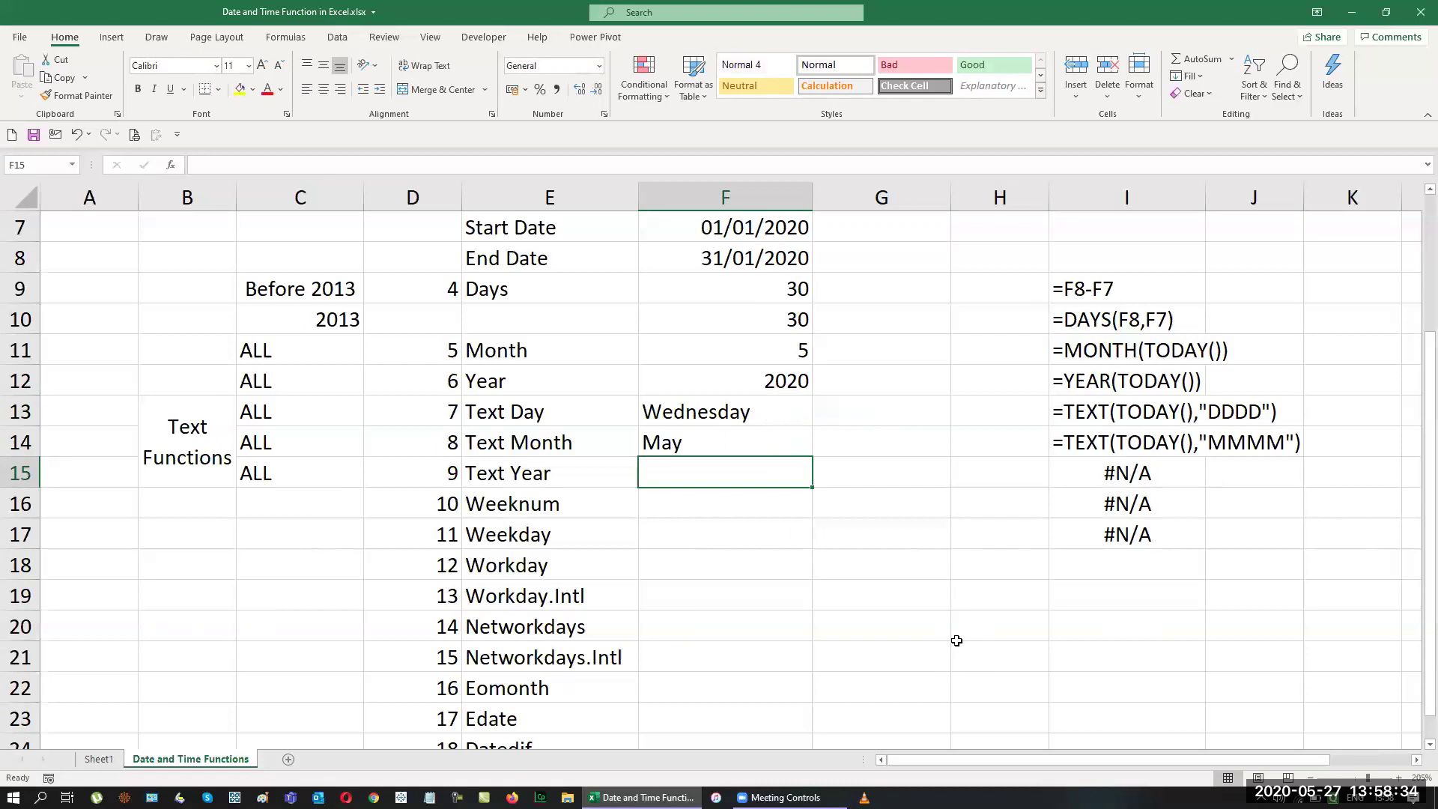
Shorten the format code in the Text Month formula in F14 to "MMM".
key("Up")
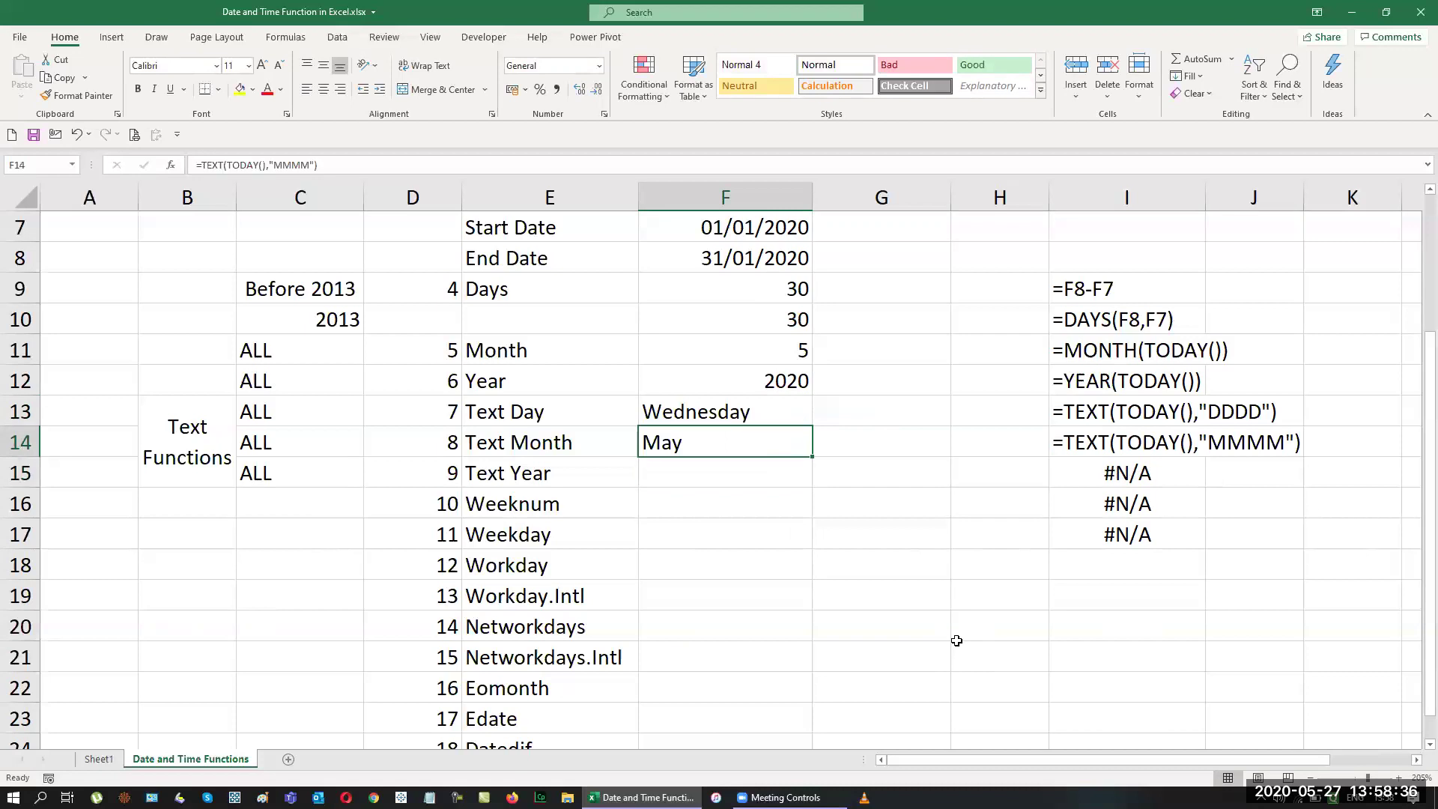
key("F2")
key("Left")
key("Left")
key("BackSpace")
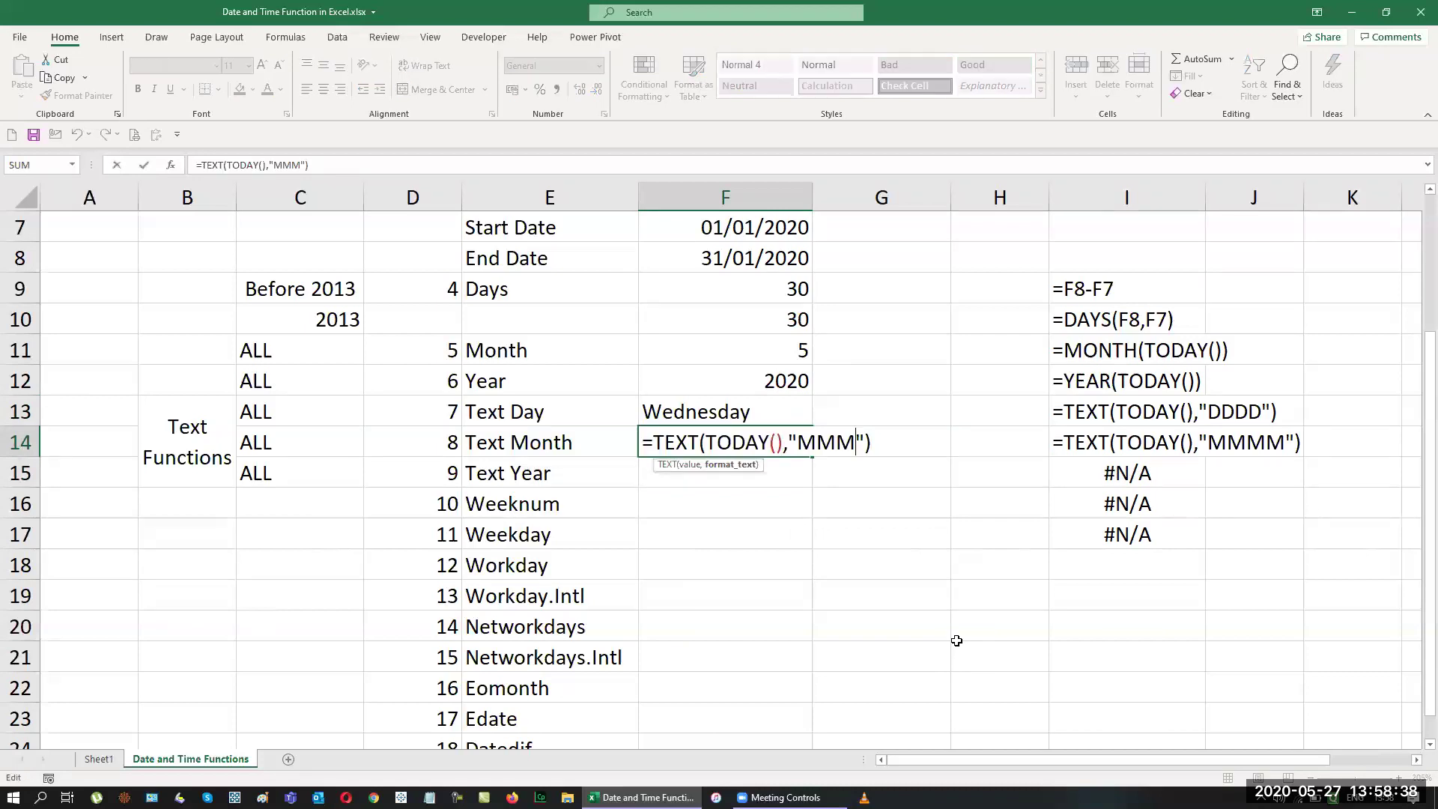
key("Return")
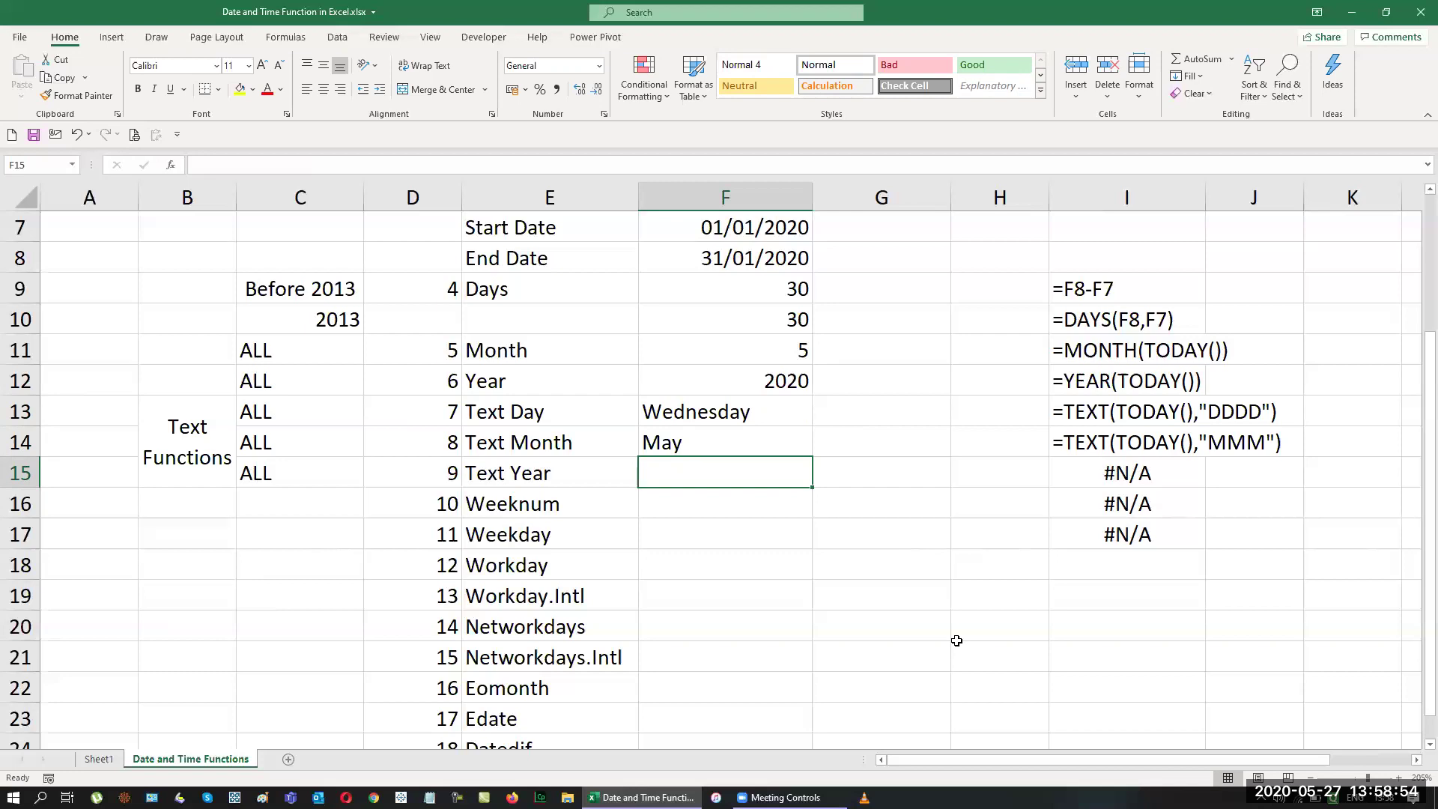
Enter the formula =TEXT(TODAY(),"YYY") in F15 and select F12 together with F15 to compare the two year results.
type("=text")
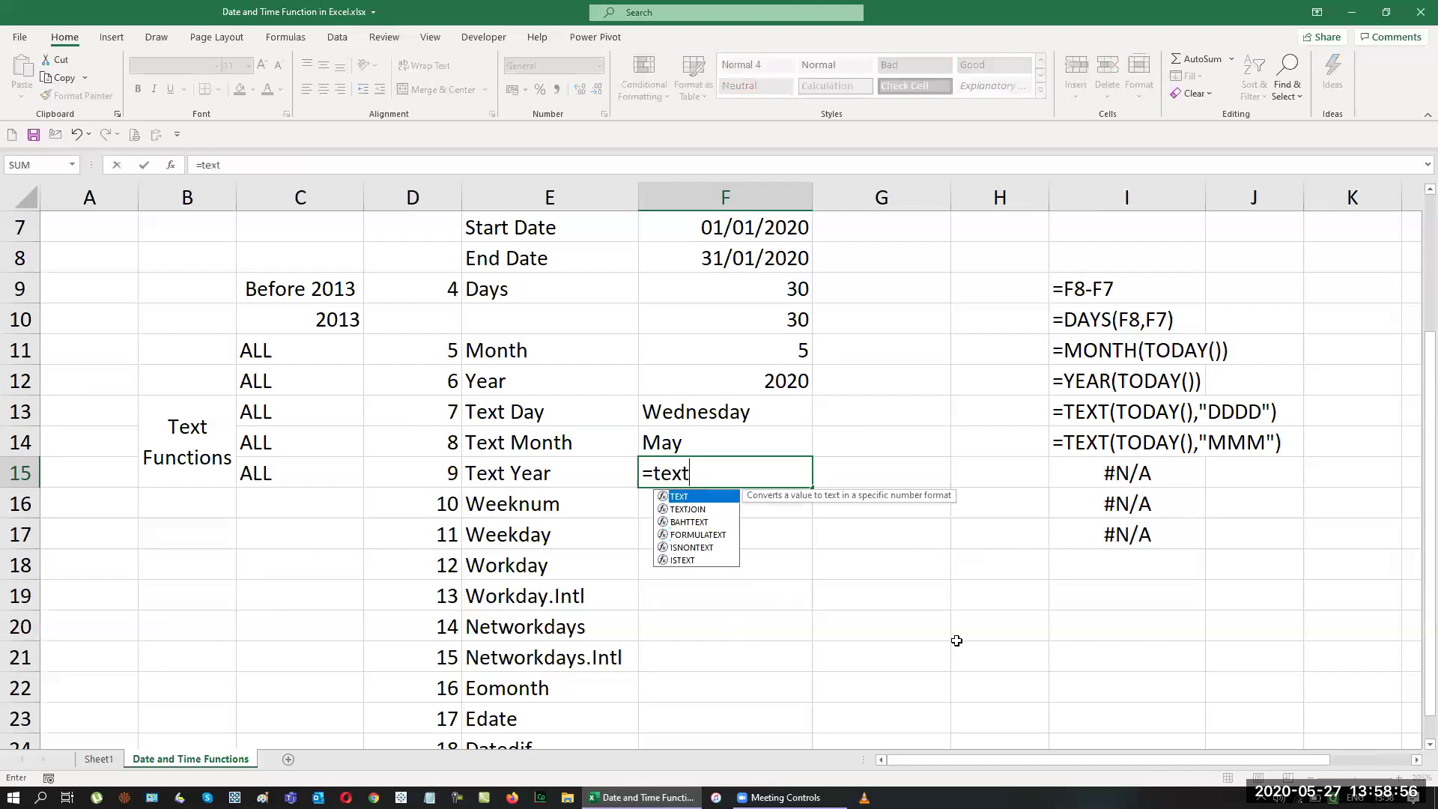
key("Tab")
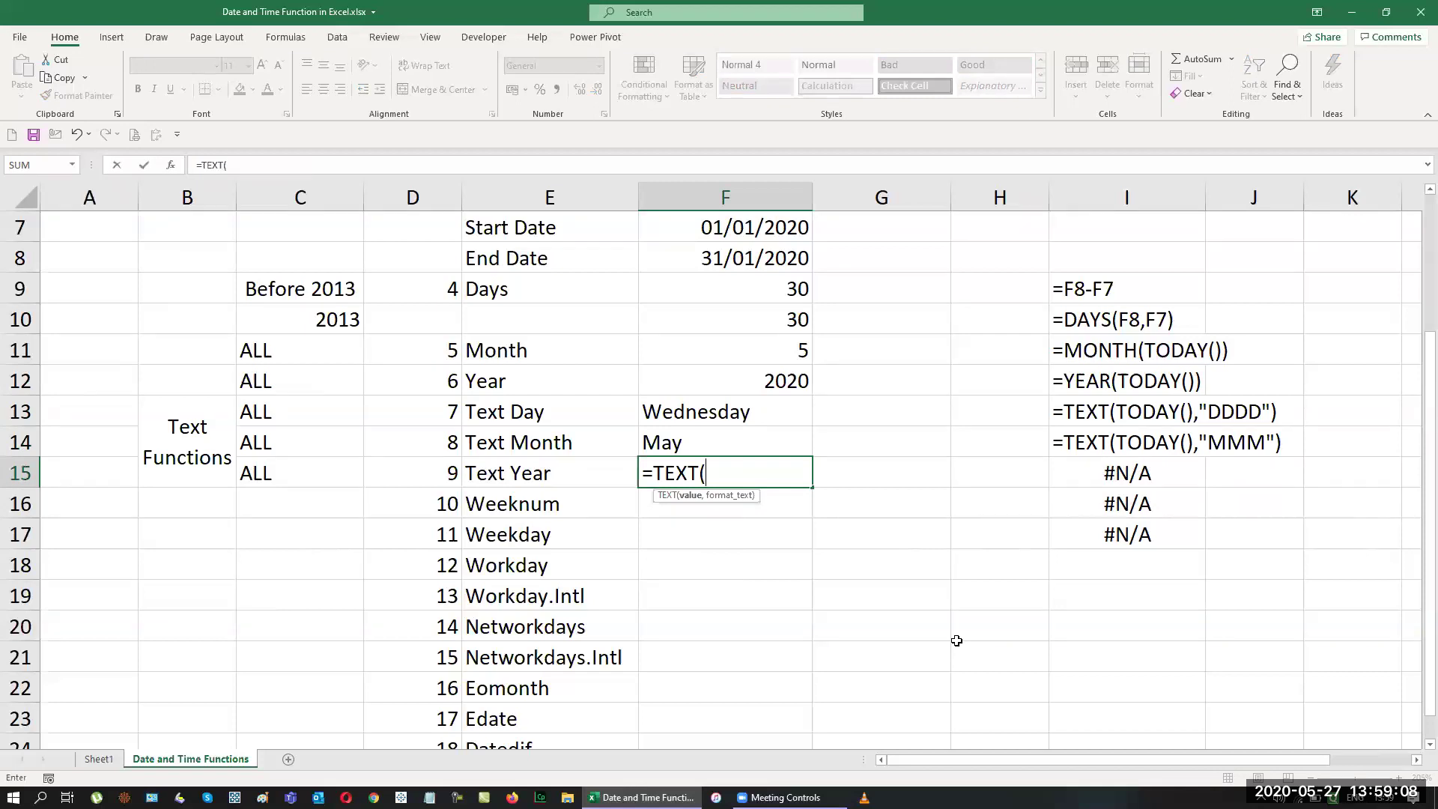
type("toda")
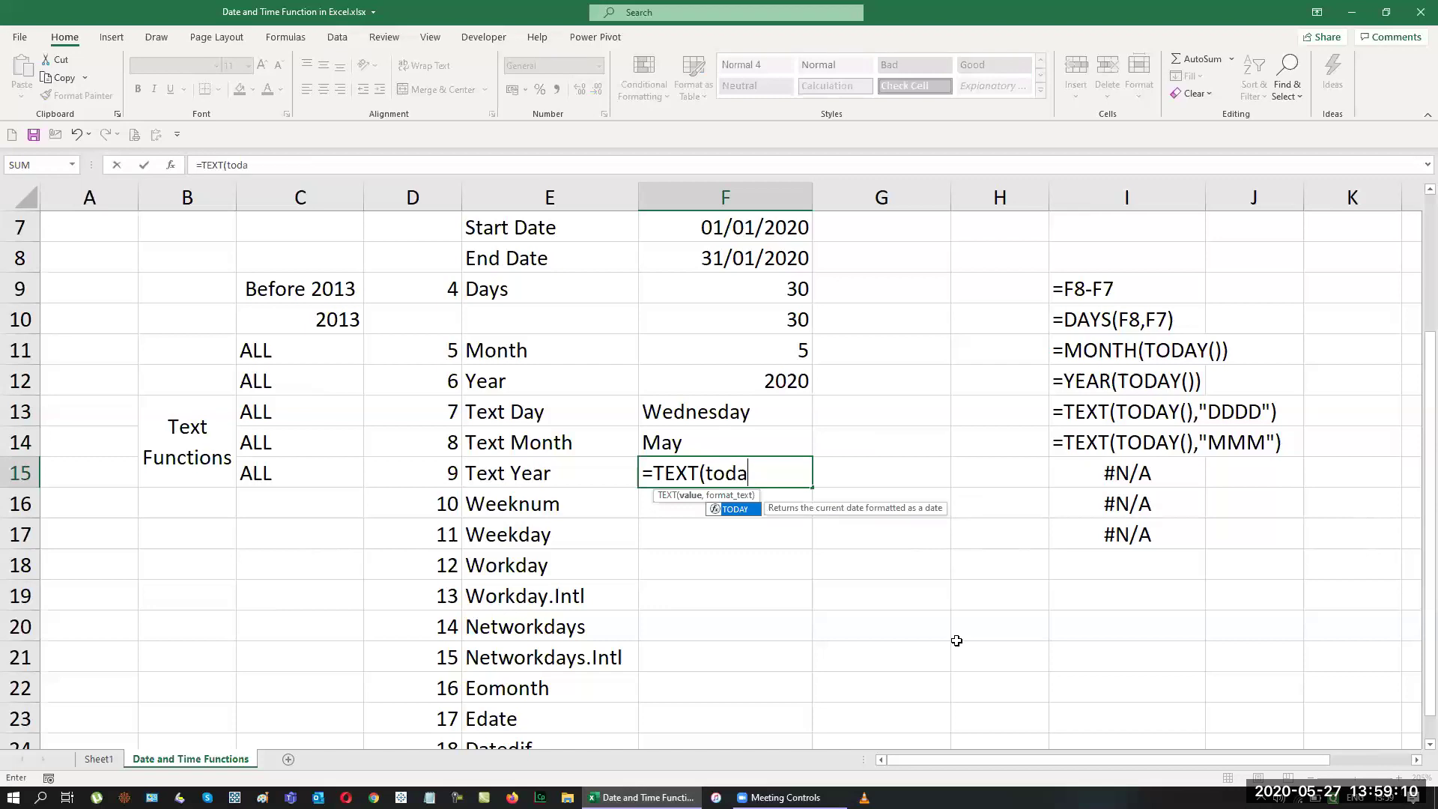
key("Tab")
type(")")
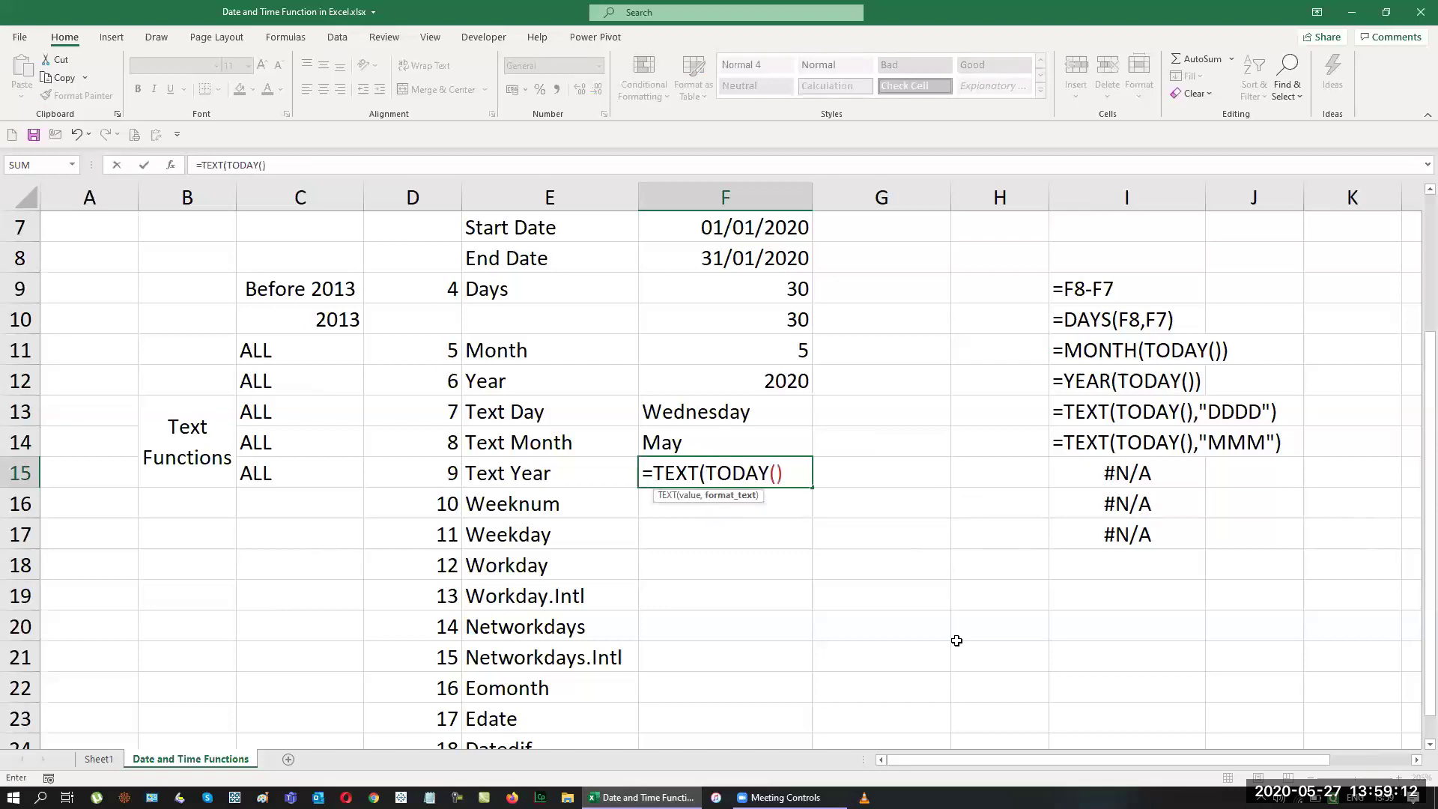
type(",\"YYY")
type("\")")
key("Return")
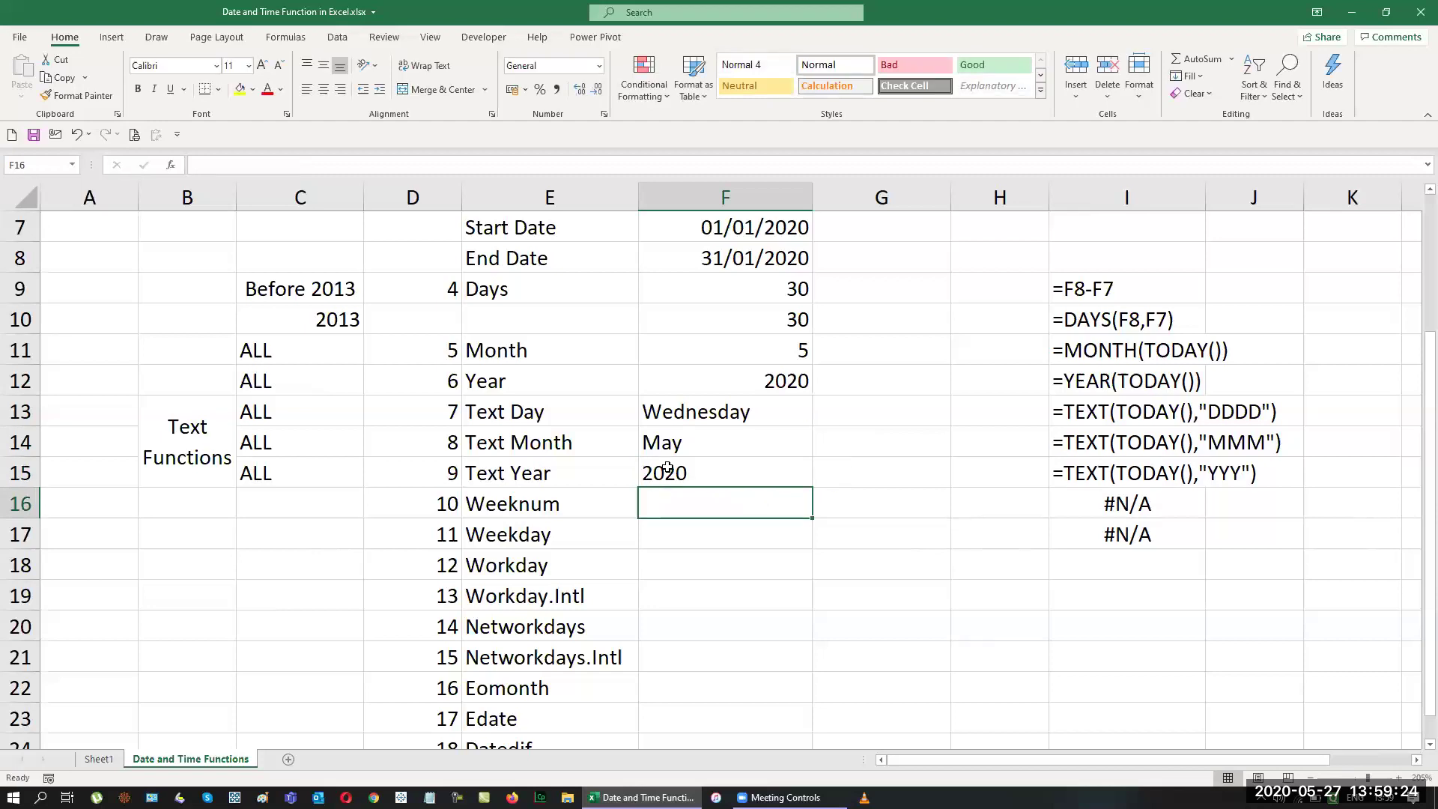
left_click(769, 378)
left_click(726, 468, "ctrl")
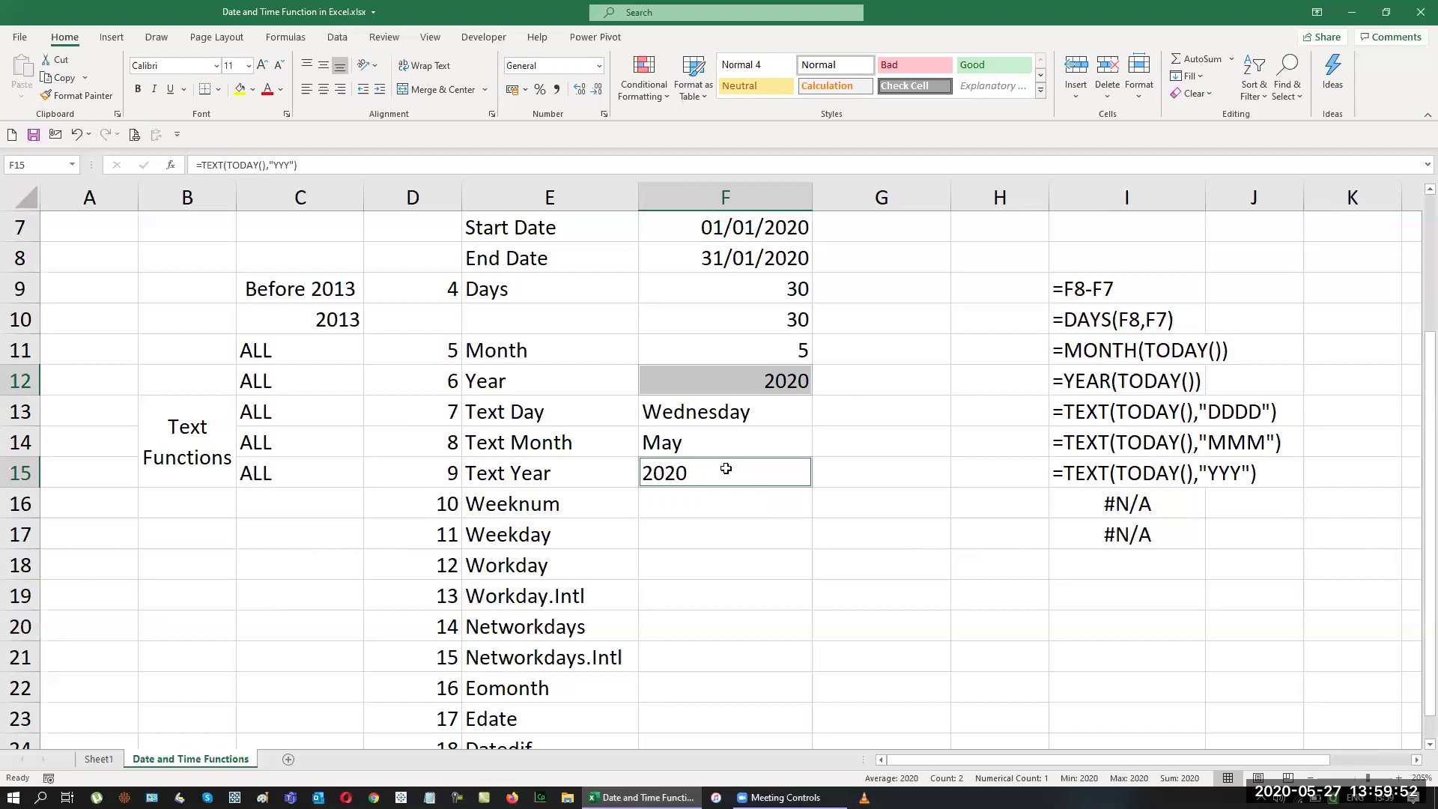
Enter a WEEKNUM formula for today's date in F16 of the Weeknum row.
key("Down")
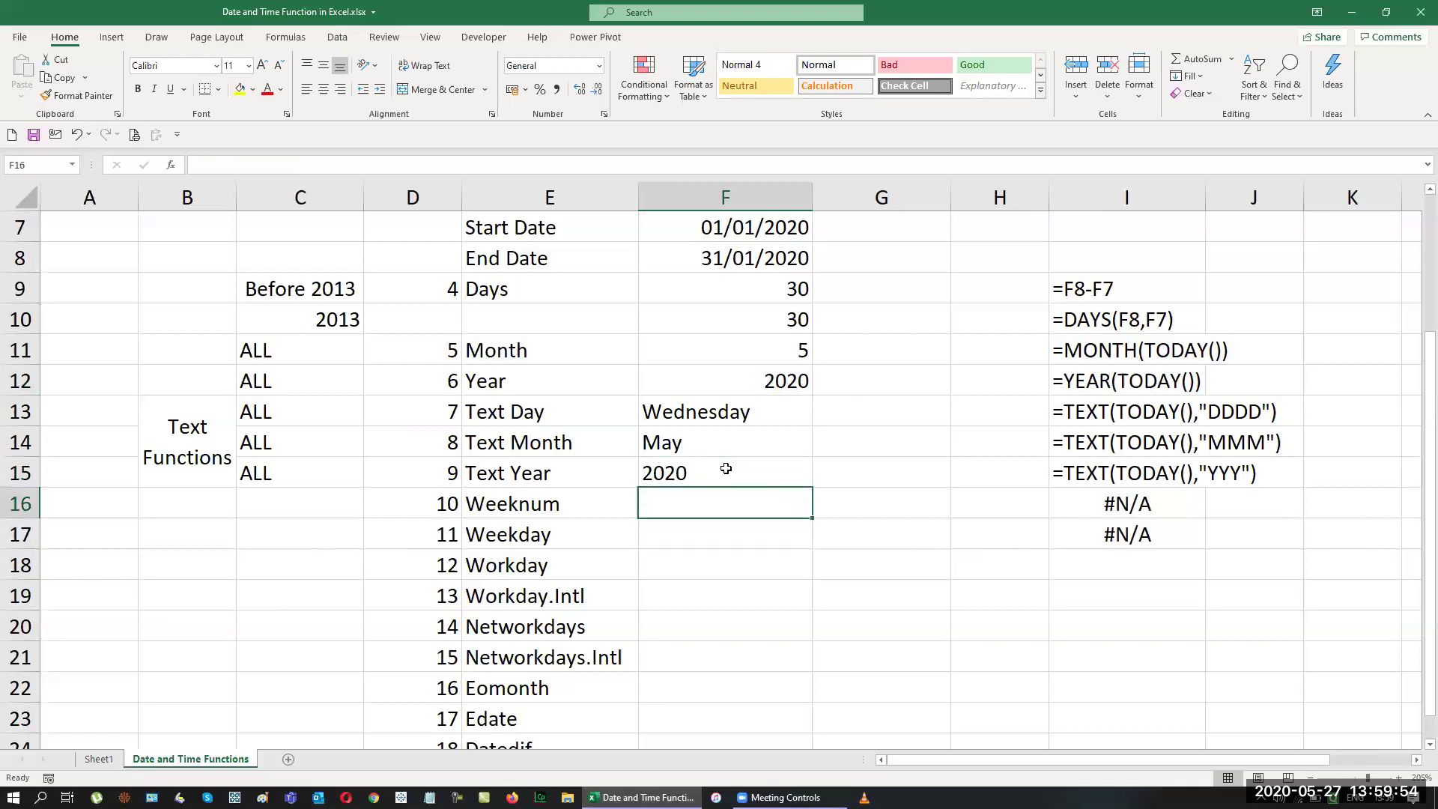
type("=week")
key("Tab")
key("BackSpace")
key("BackSpace")
key("BackSpace")
key("BackSpace")
type("n")
key("Tab")
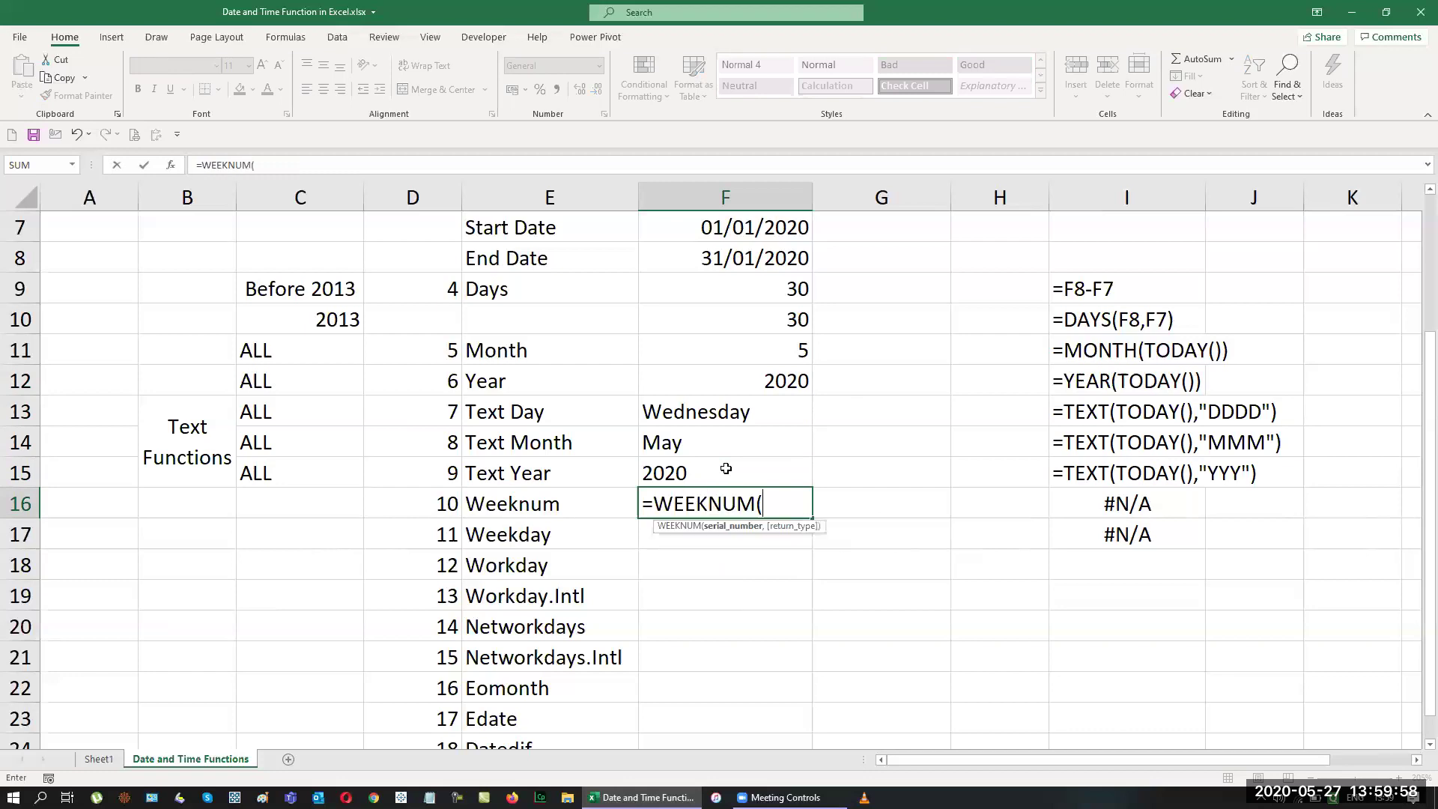
type("todas")
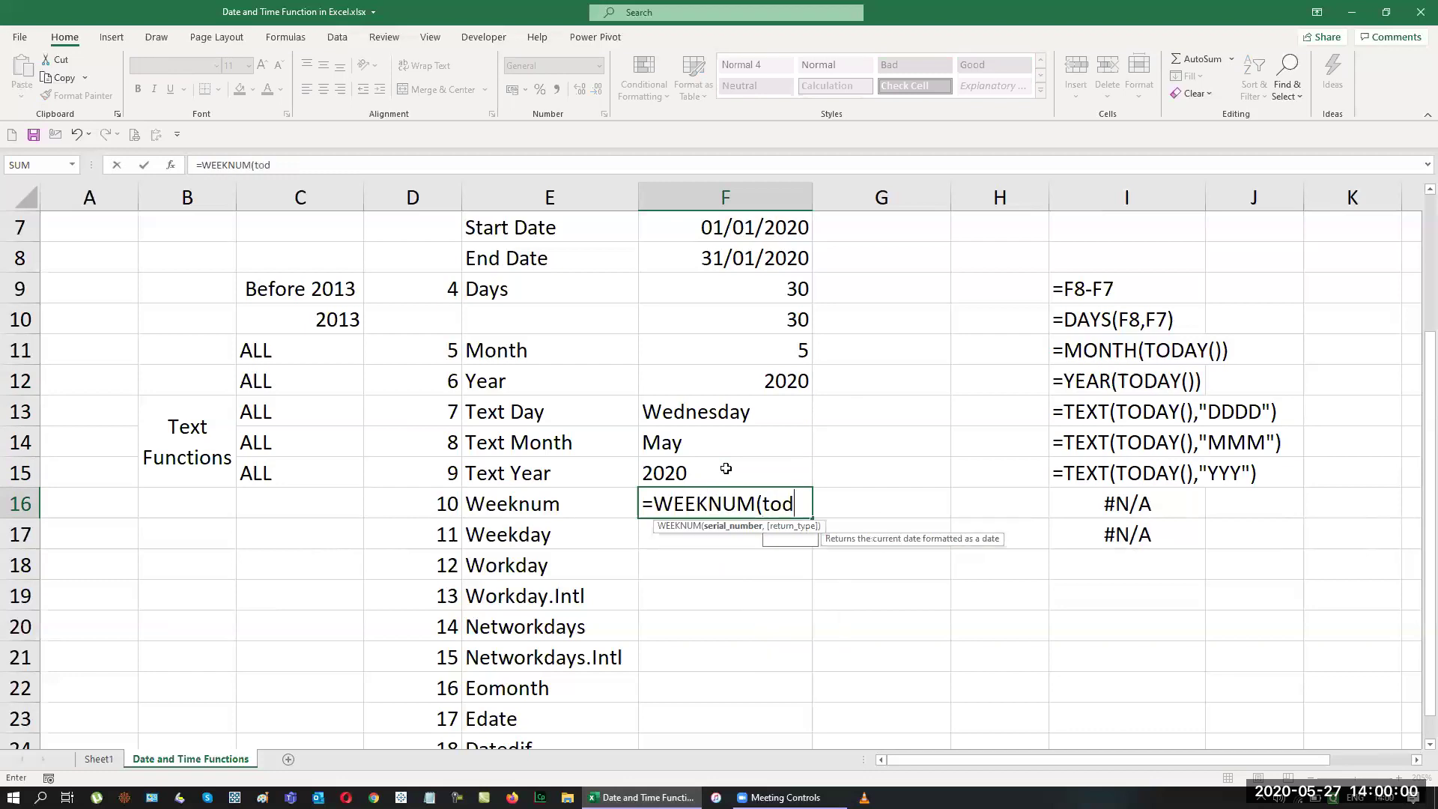
key("Tab")
key("Left")
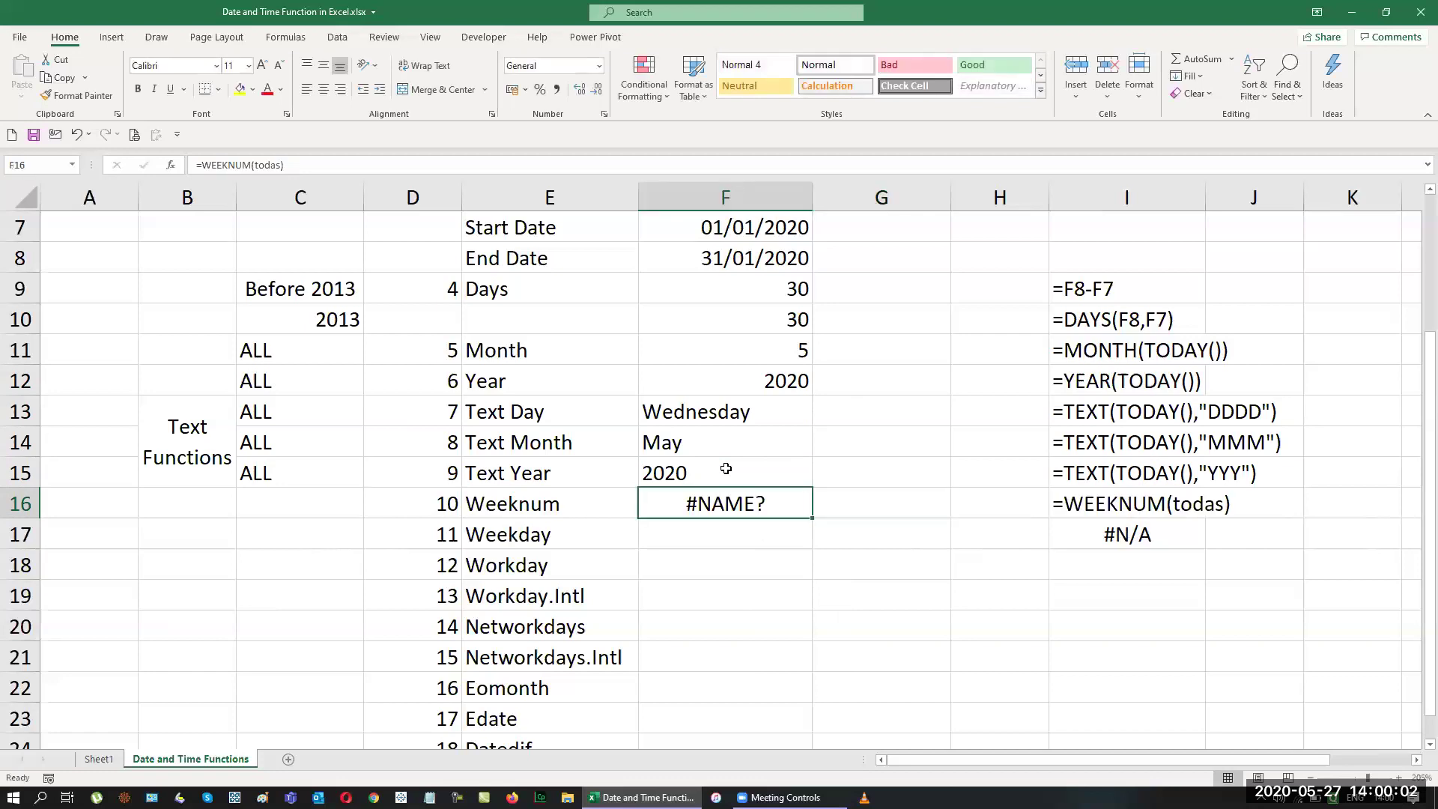
Correct the misspelled argument in F16 so the formula reads =WEEKNUM(TODAY()).
key("F2")
key("BackSpace")
key("Tab")
type("))")
key("Return")
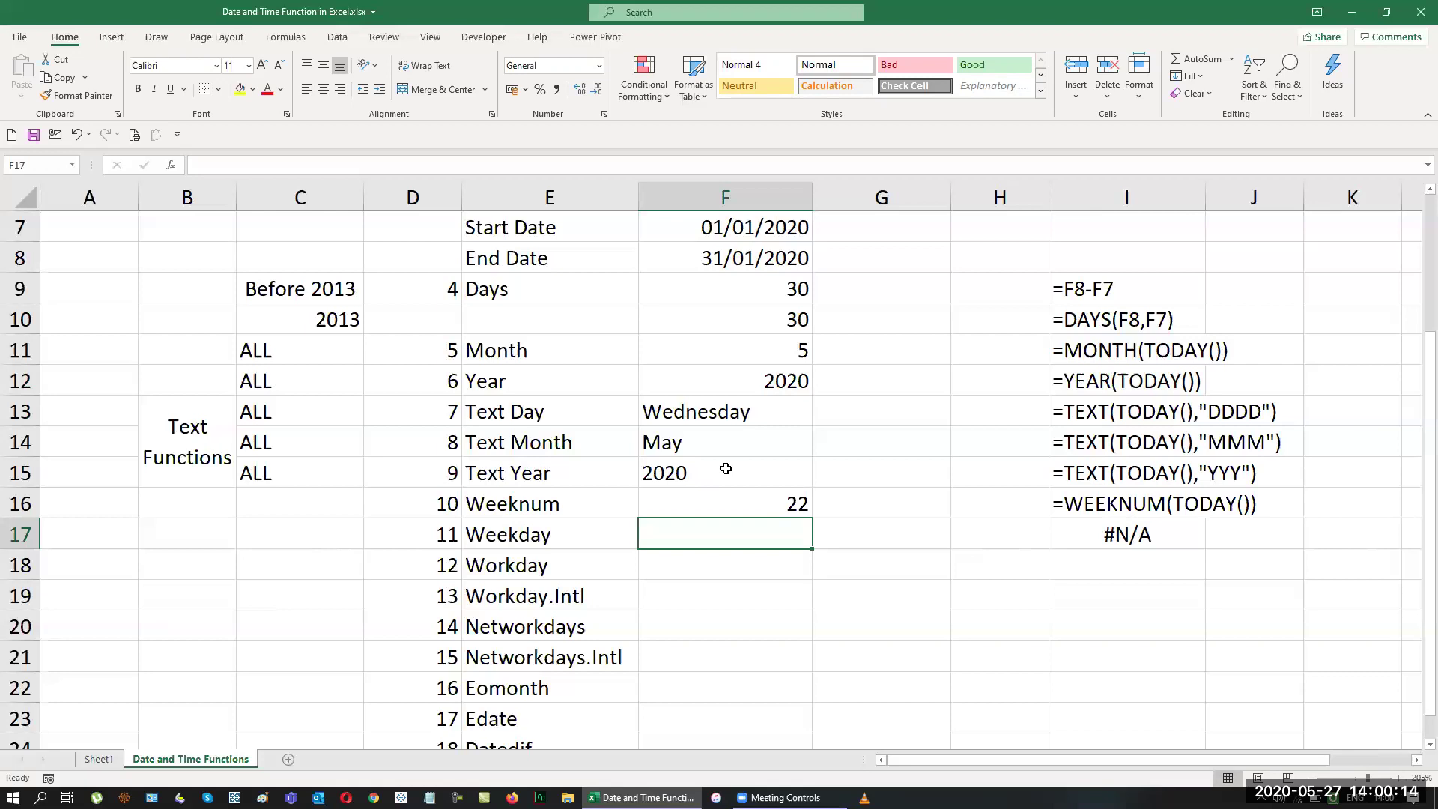
Enter the formula =WEEKDAY(TODAY(),2) in F17 of the Weekday row, using the Monday-to-Sunday numbering option.
type("=wee")
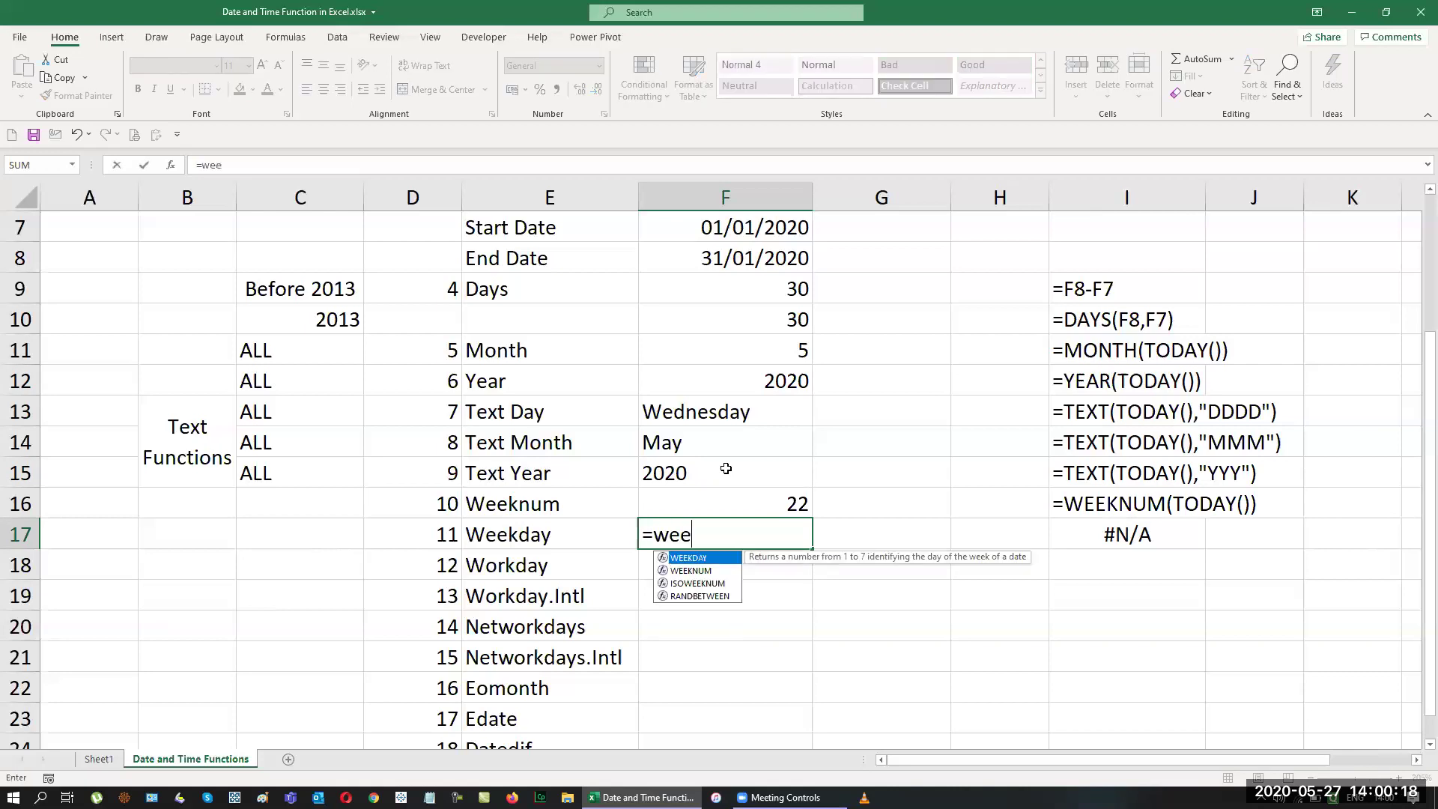
key("Tab")
type("toda")
key("Tab")
type("),")
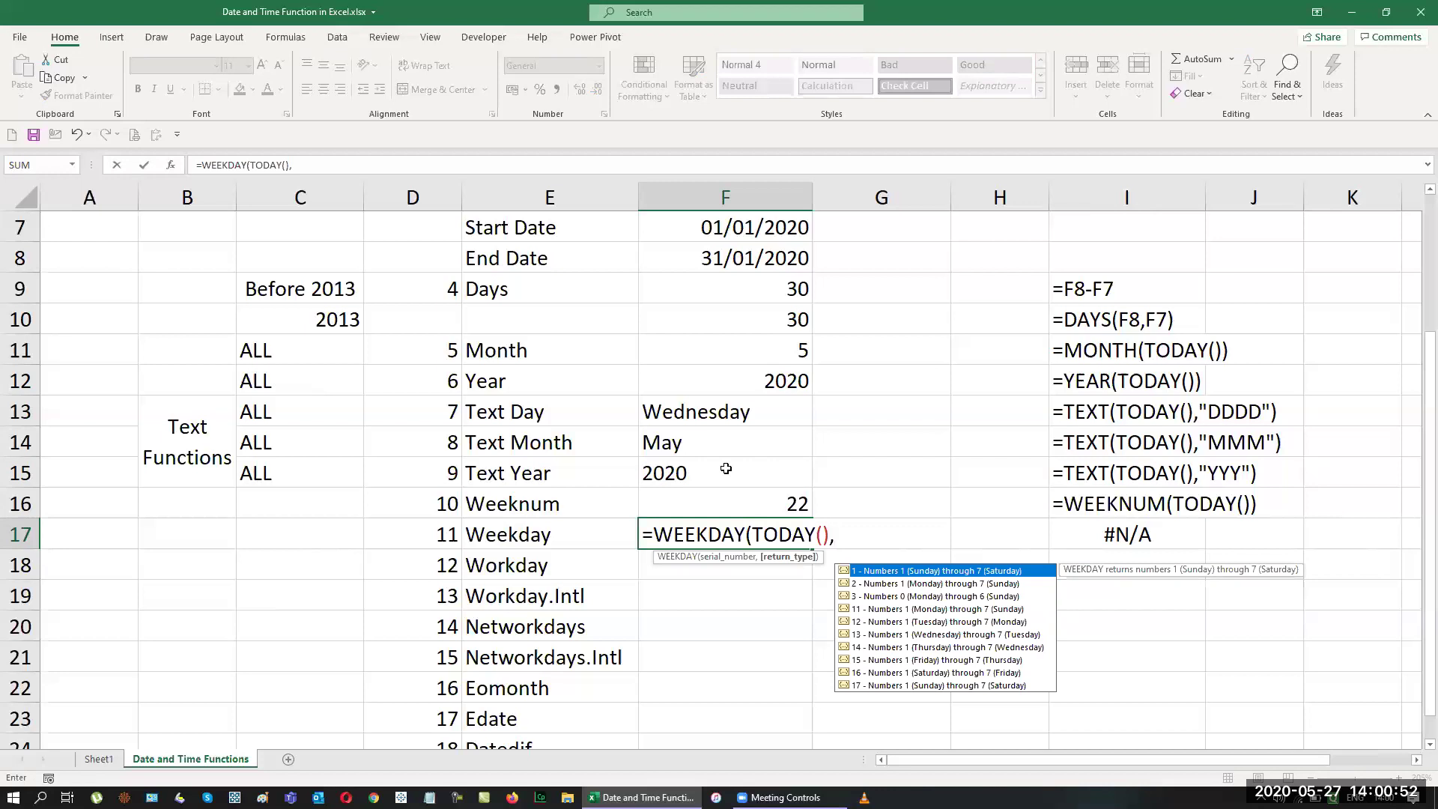
key("Down")
key("Down")
key("Up")
key("Down")
key("Up")
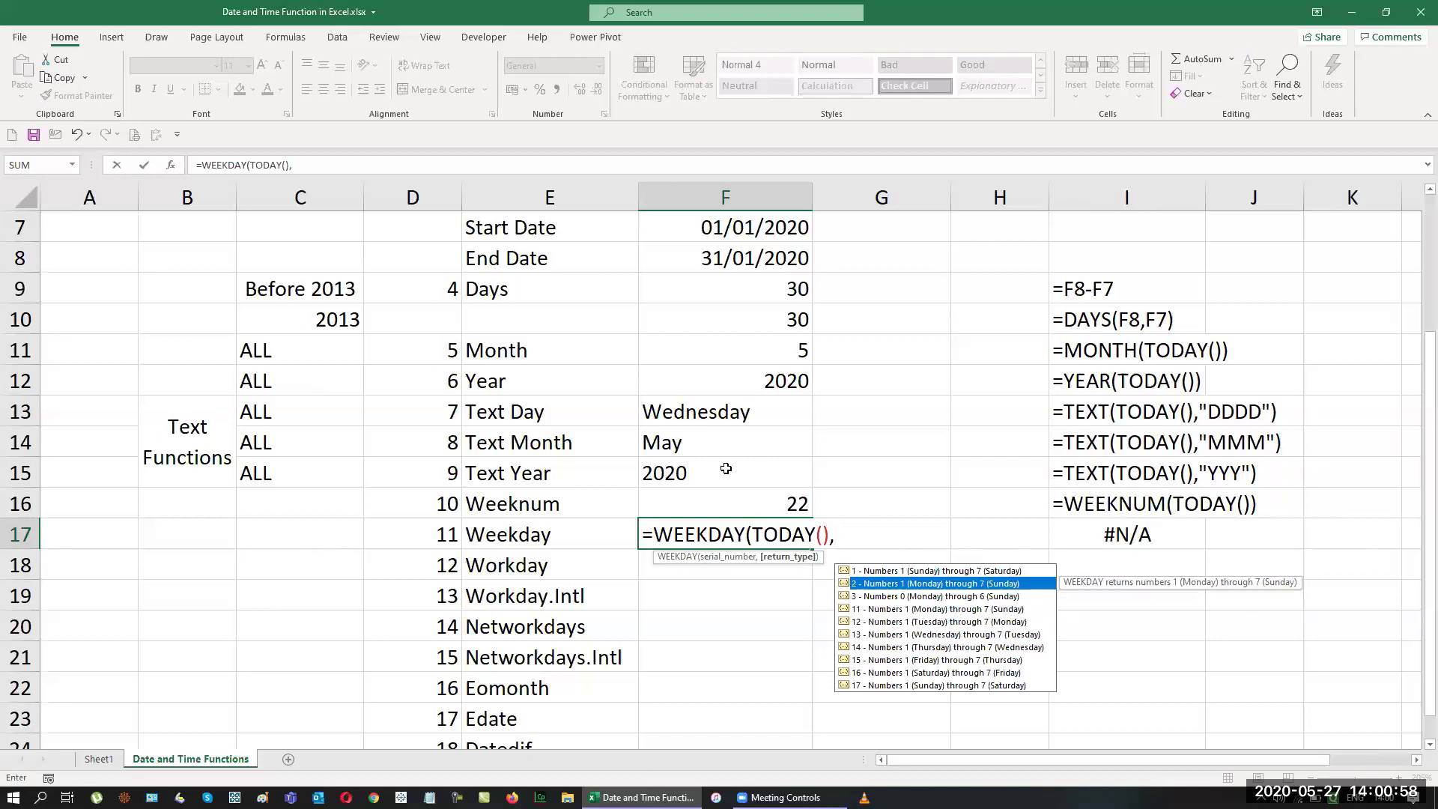
key("Down")
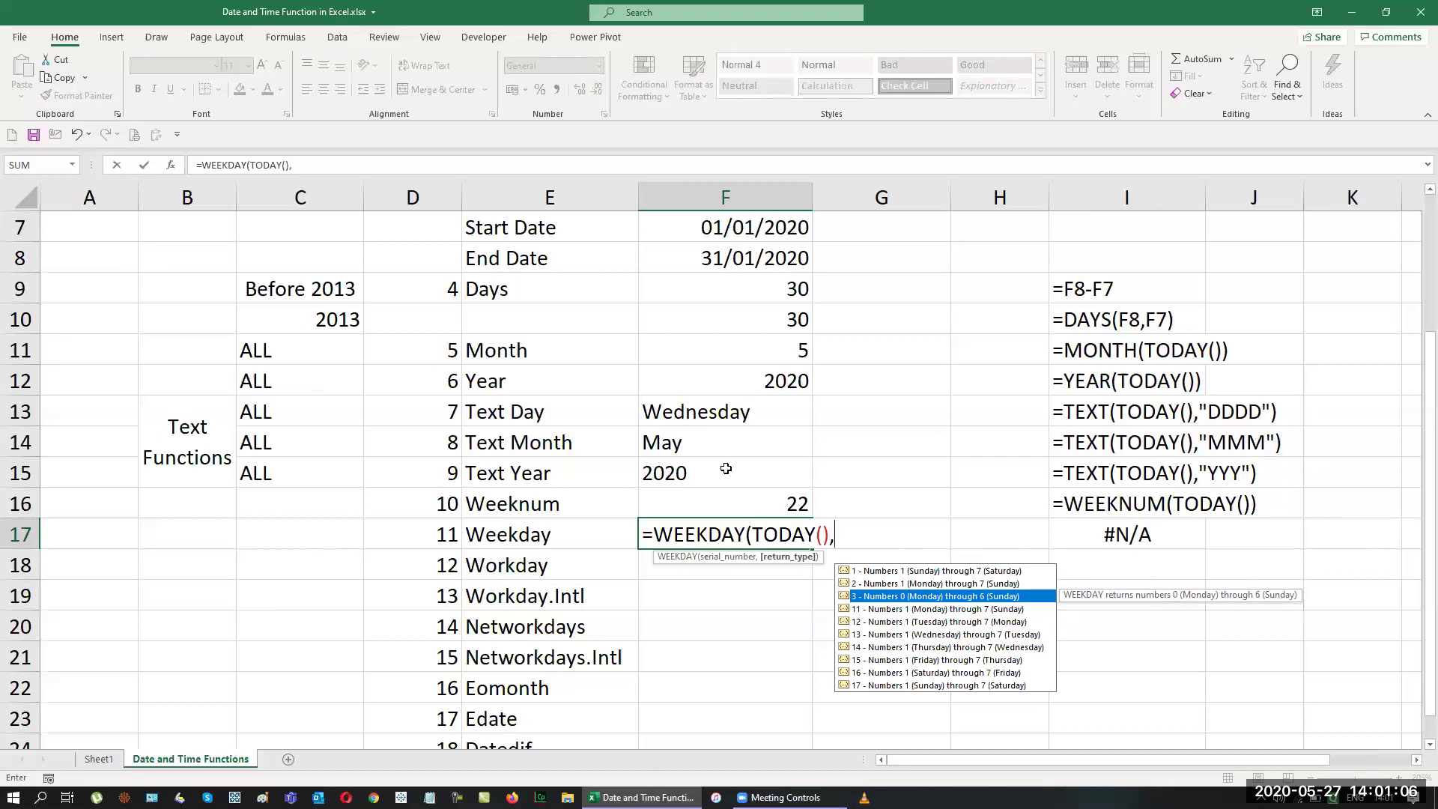
key("Up")
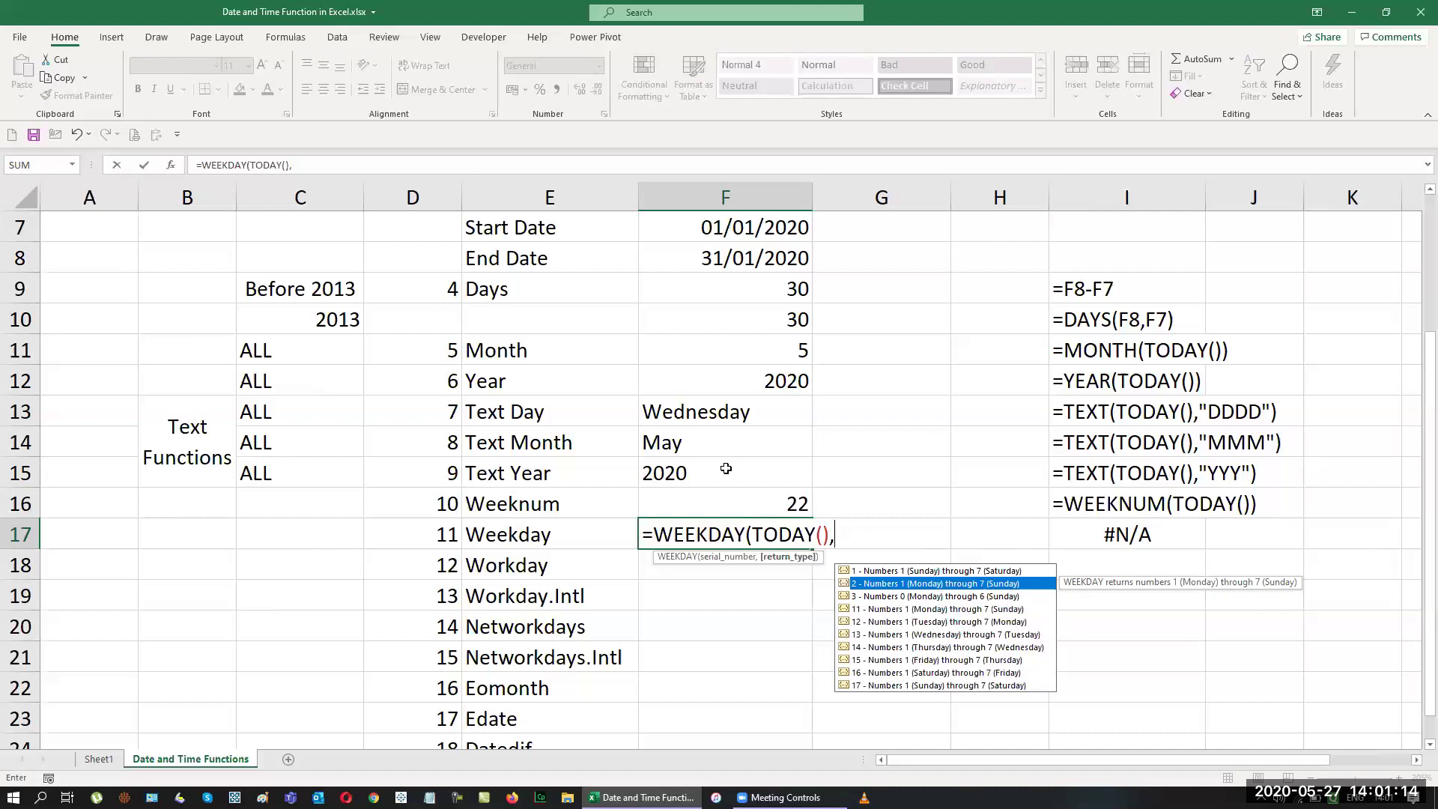
type("2")
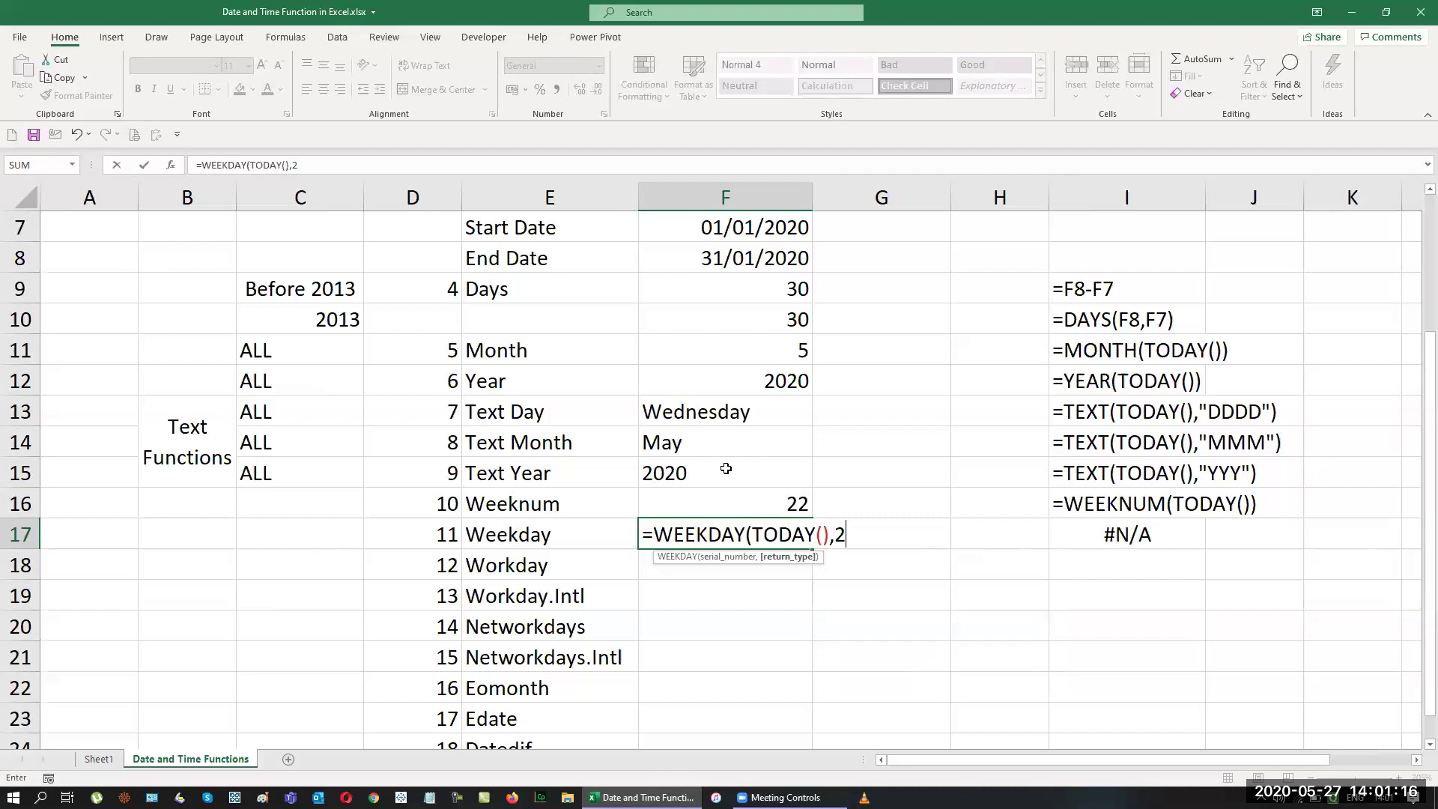
type(")")
key("Return")
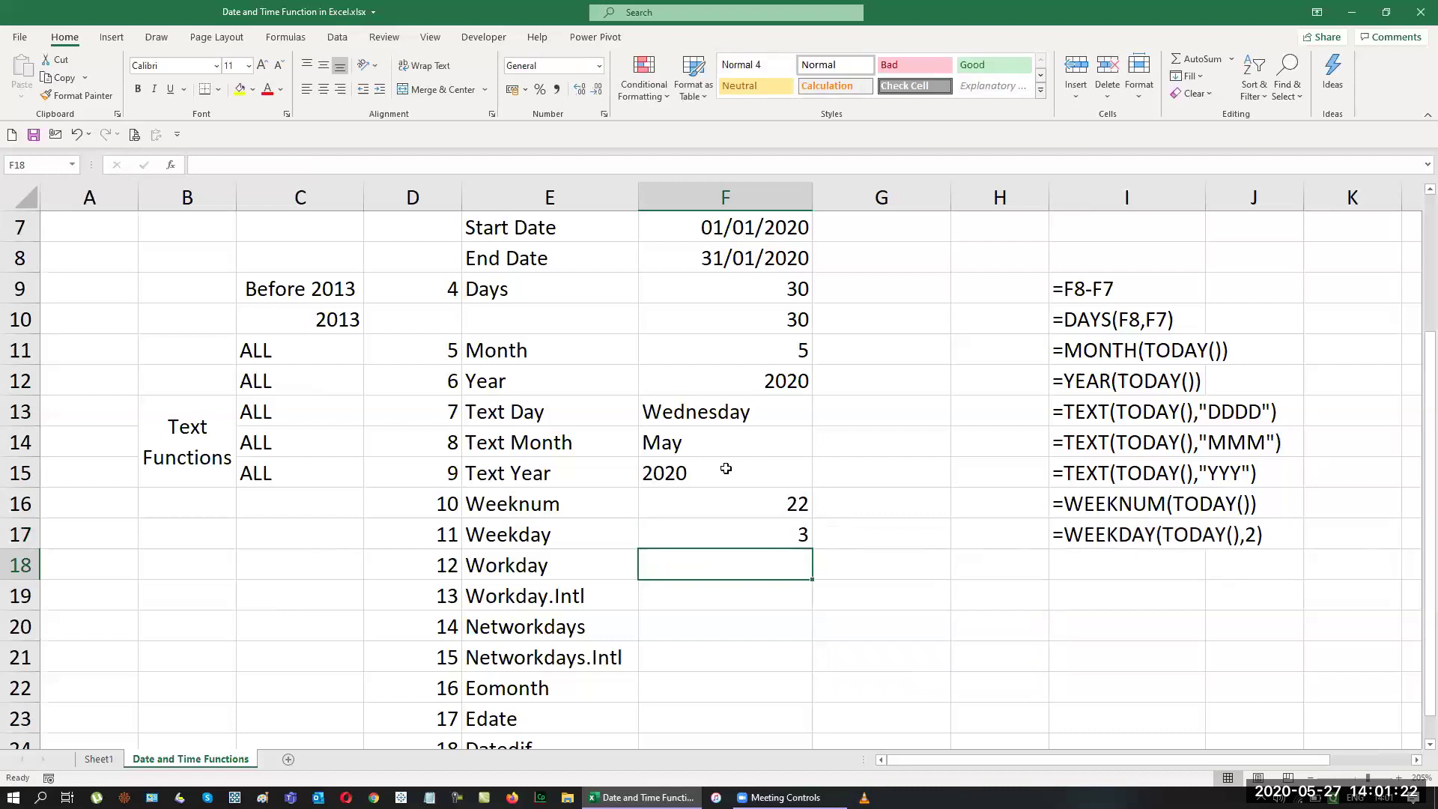
Fill the version note "ALL" from C15 down through C18 for the Weeknum, Weekday and Workday rows.
key("Left")
key("Left")
key("Left")
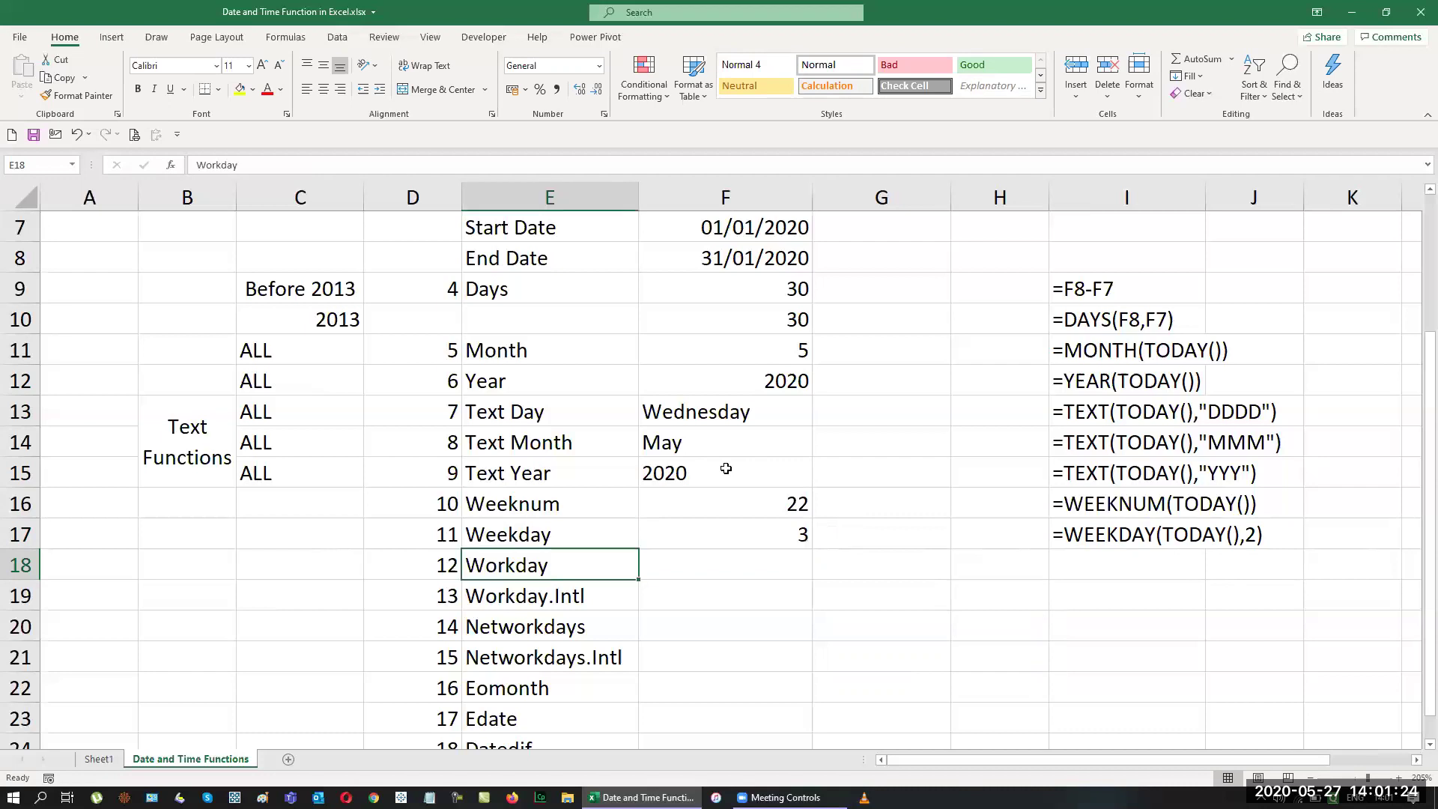
key("Up")
key("Up")
key("Up")
key("shift+Down")
key("shift+Down")
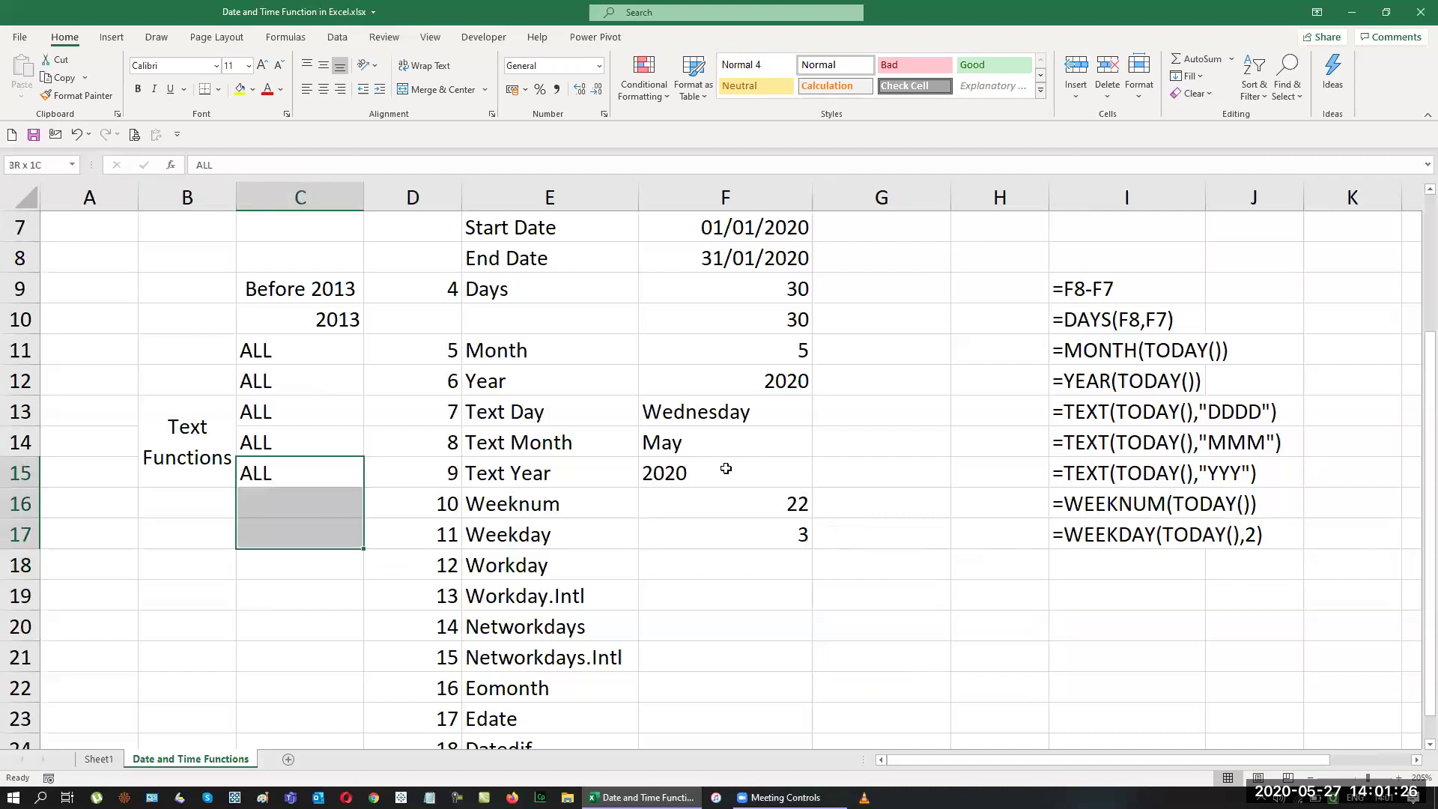
type("ALL ALL")
key("shift+Down")
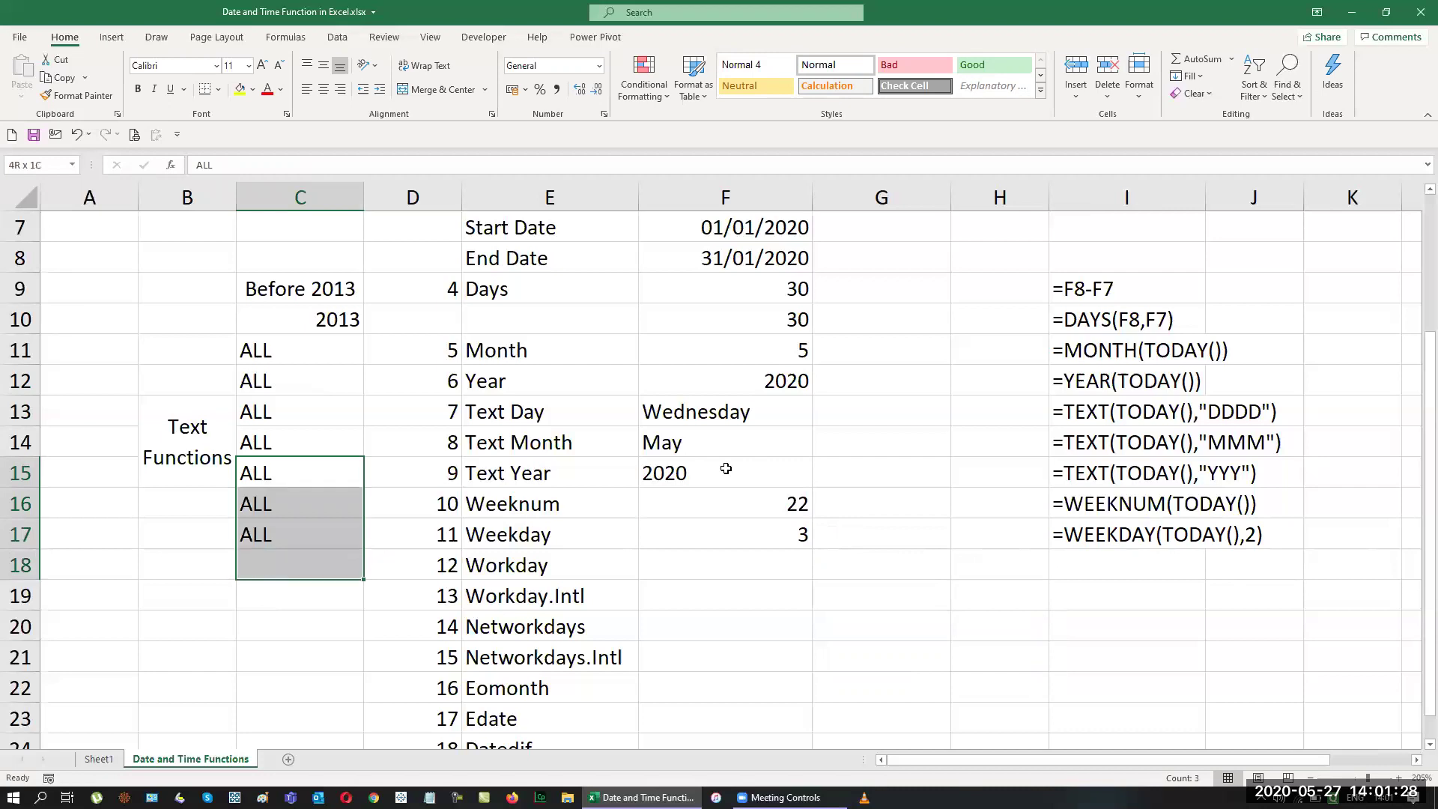
type("ALL")
Enter 2010 as the version note in C19 for the Workday.Intl row.
key("Down")
key("Down")
key("Down")
key("Down")
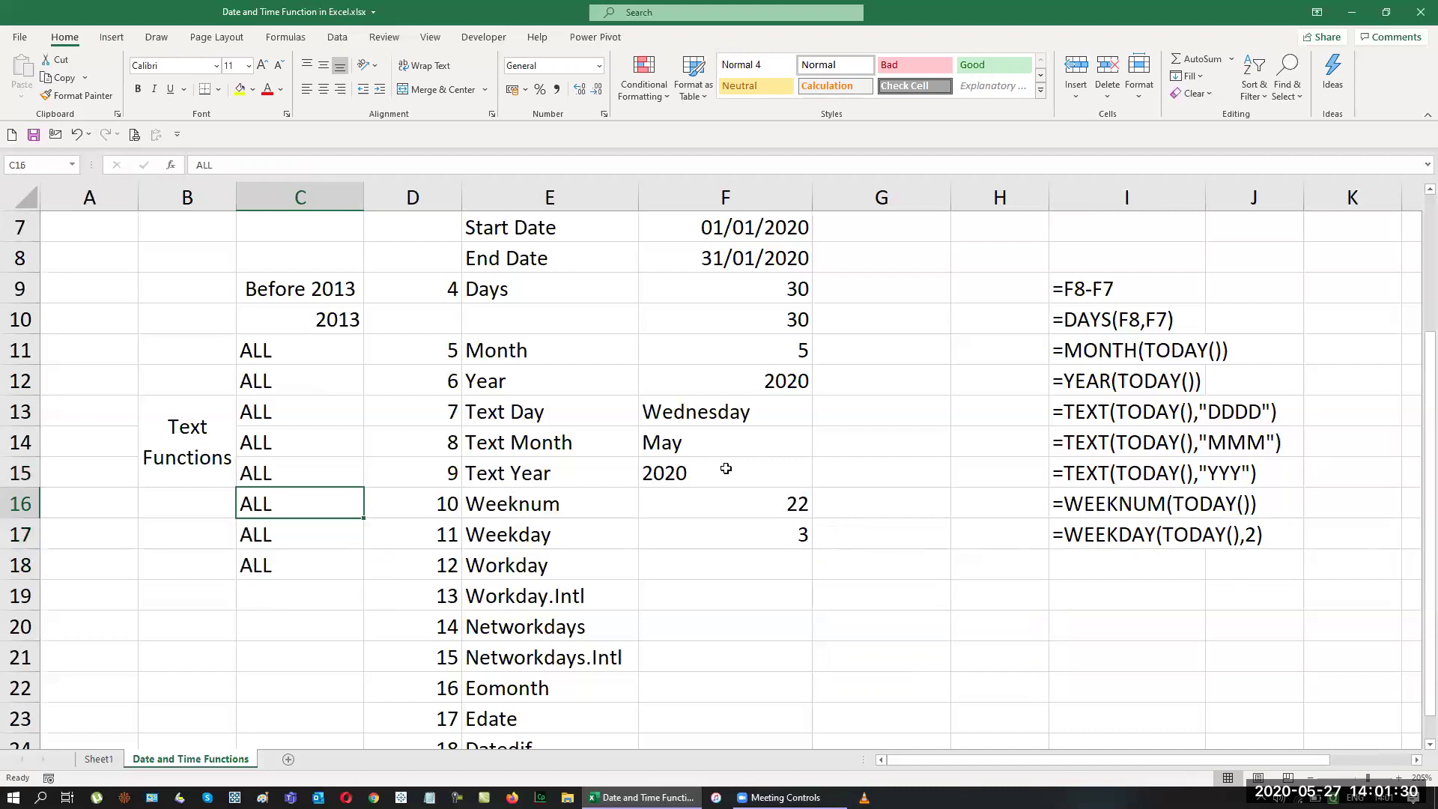
type("2010")
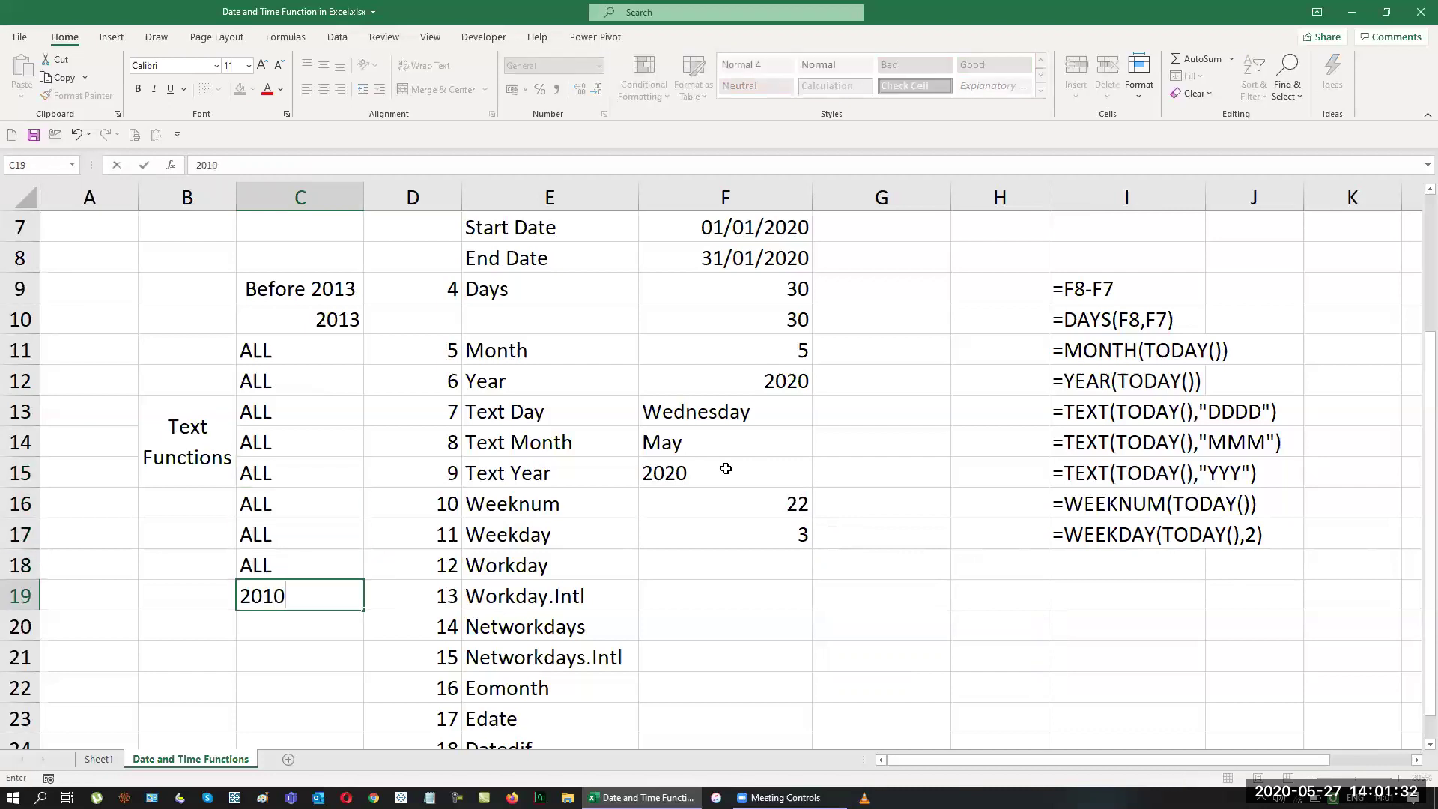
key("Return")
Copy the version notes in C18:C19 to C20:C21 for the Networkdays and Networkdays.Intl rows.
key("Up")
key("Up")
key("shift+Down")
key("ctrl+c")
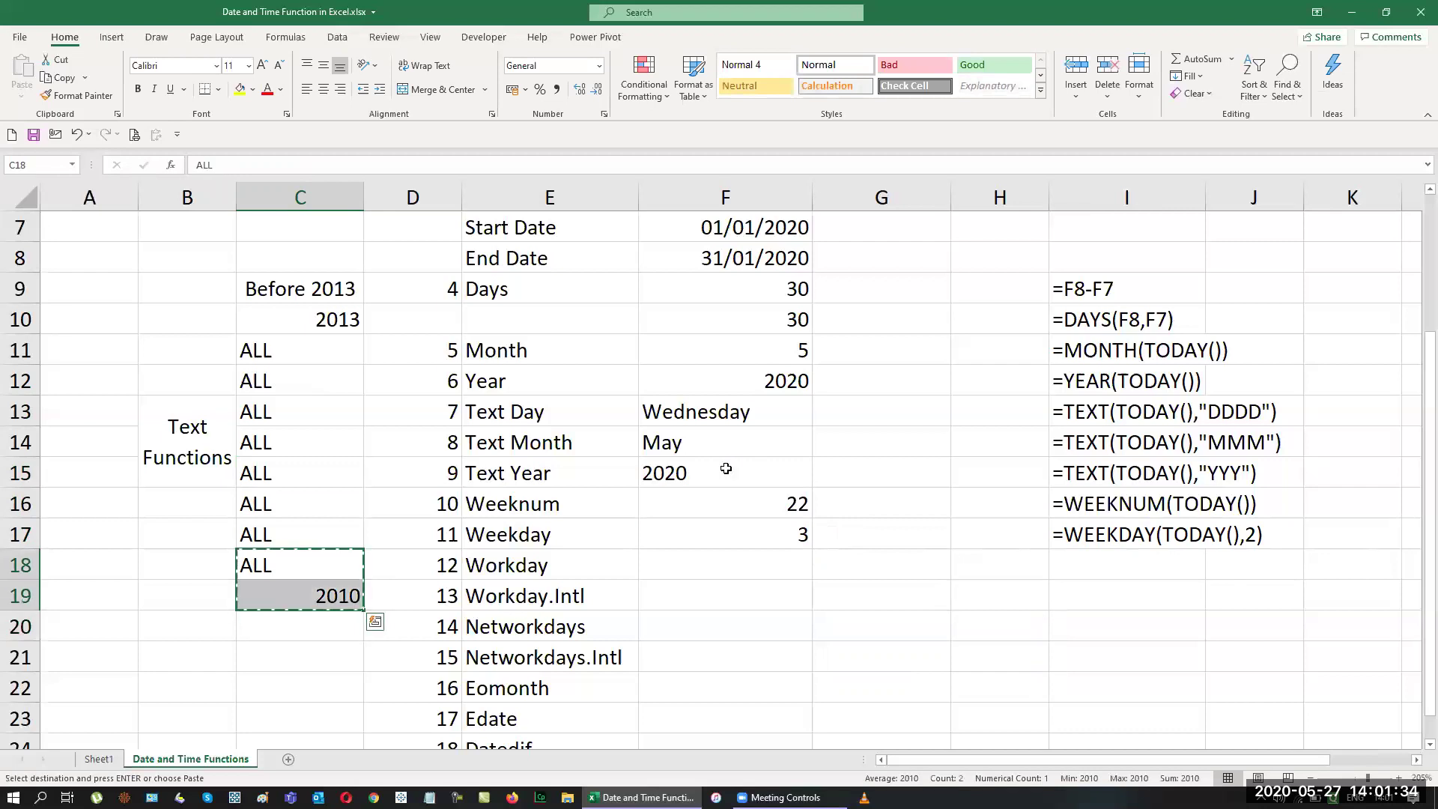
key("ctrl+q")
key("Escape")
key("Escape")
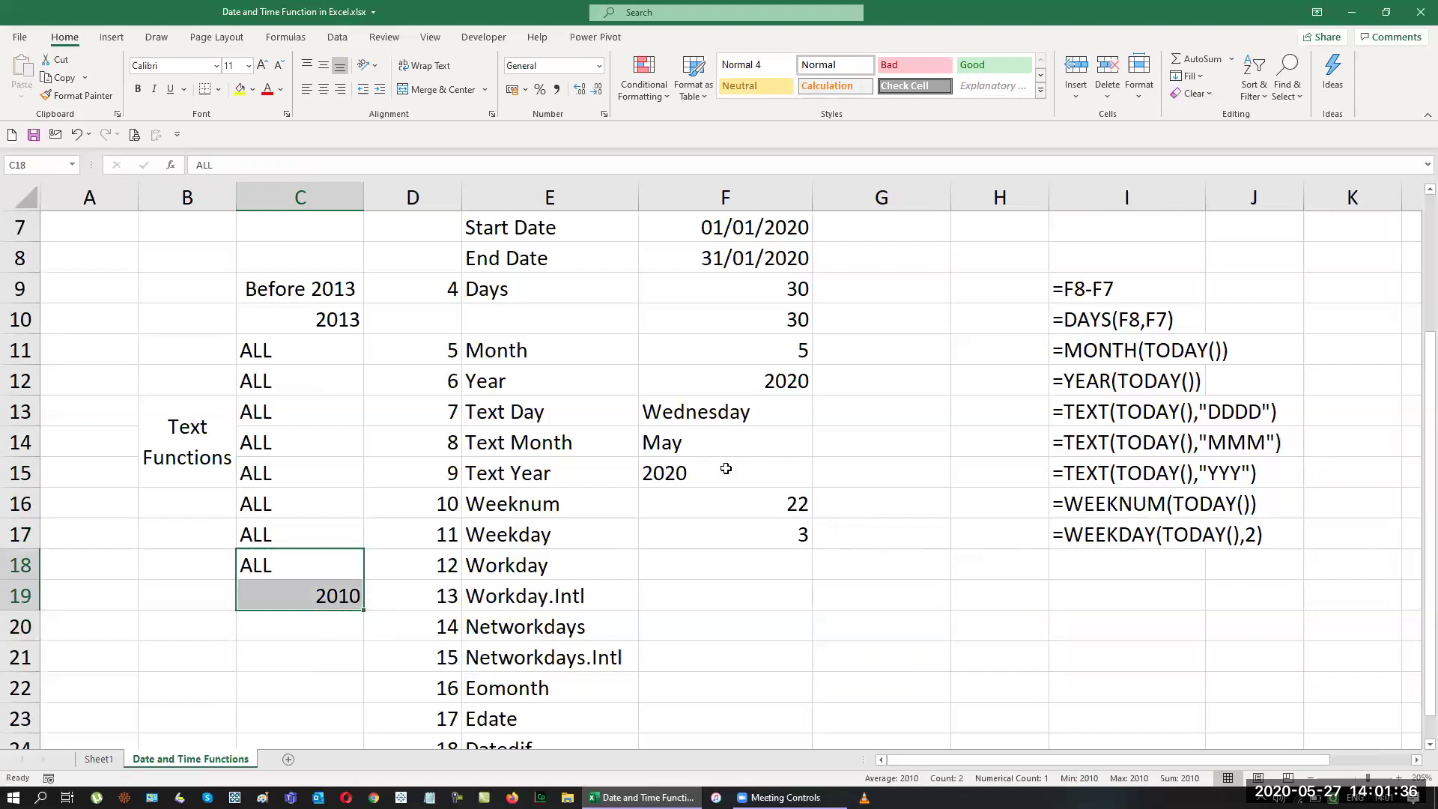
key("ctrl+c")
key("Down")
key("Down")
key("ctrl+v")
key("Escape")
key("Down")
key("Up")
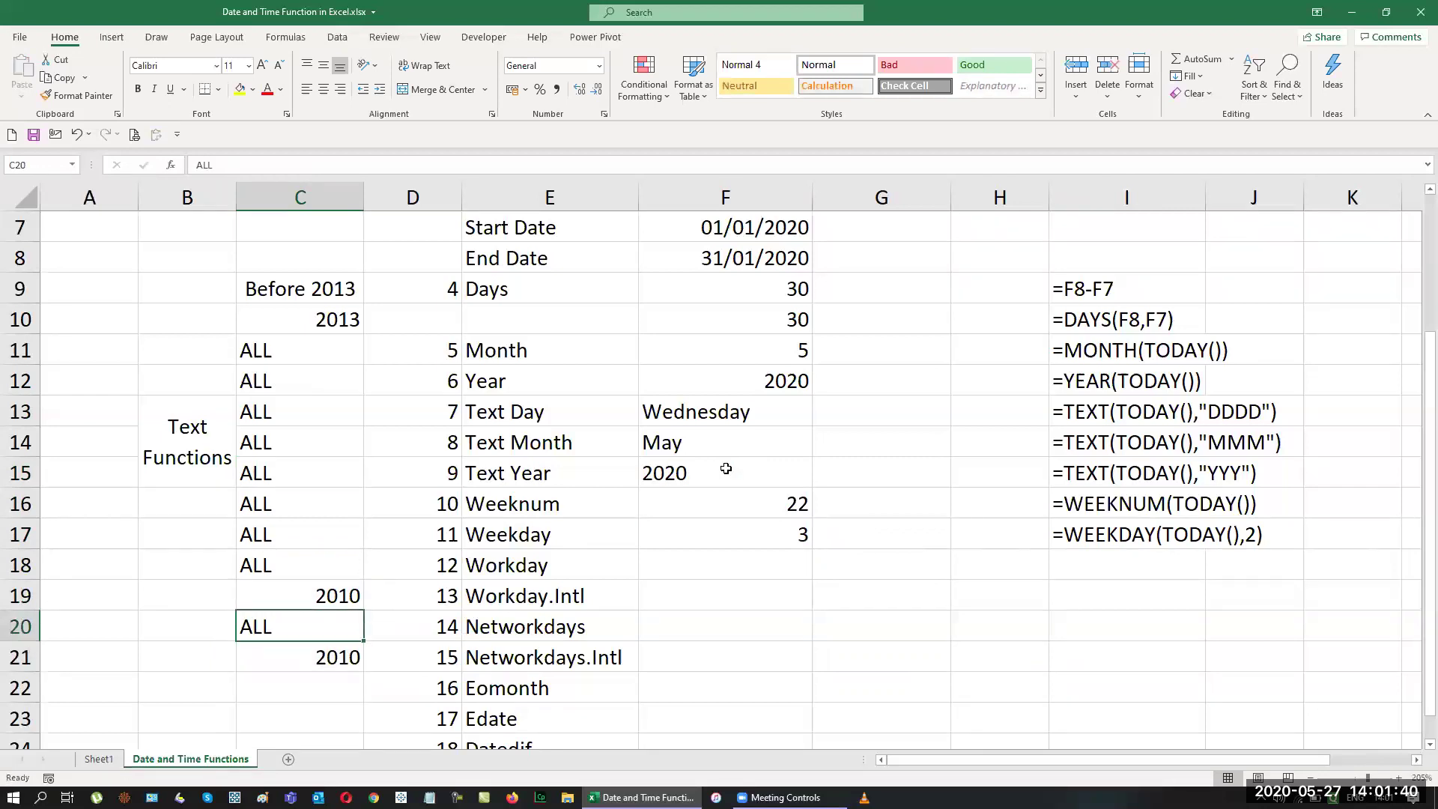
Copy the "ALL" note from C20 into C22:C24 for the Eomonth, Edate and Datedif rows.
key("ctrl+c")
key("Down")
key("Down")
key("shift+Down")
key("shift+Down")
key("ctrl+v")
key("Escape")
key("Up")
key("Up")
key("Up")
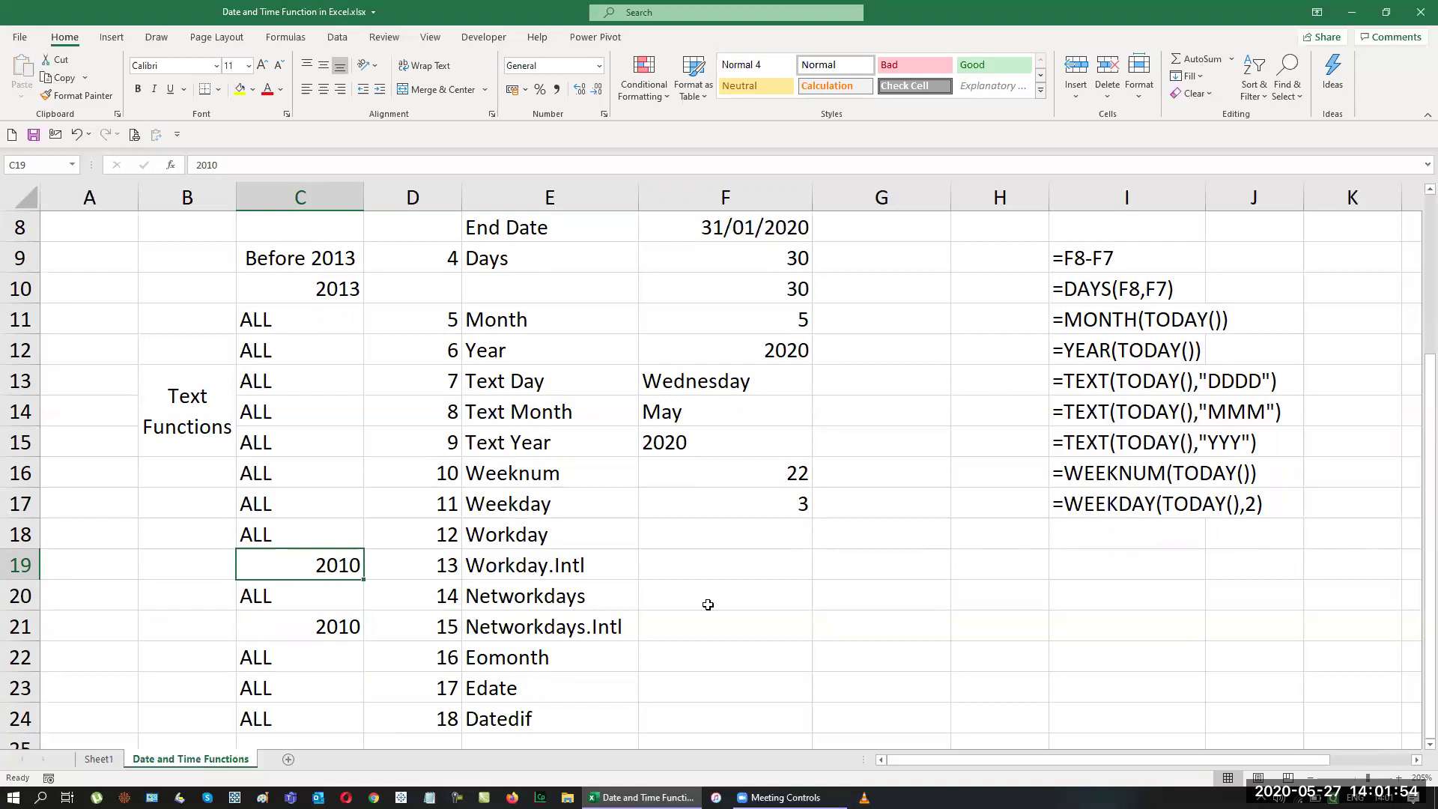
Insert three blank rows above the Workday row, starting at row 18.
left_click(414, 535)
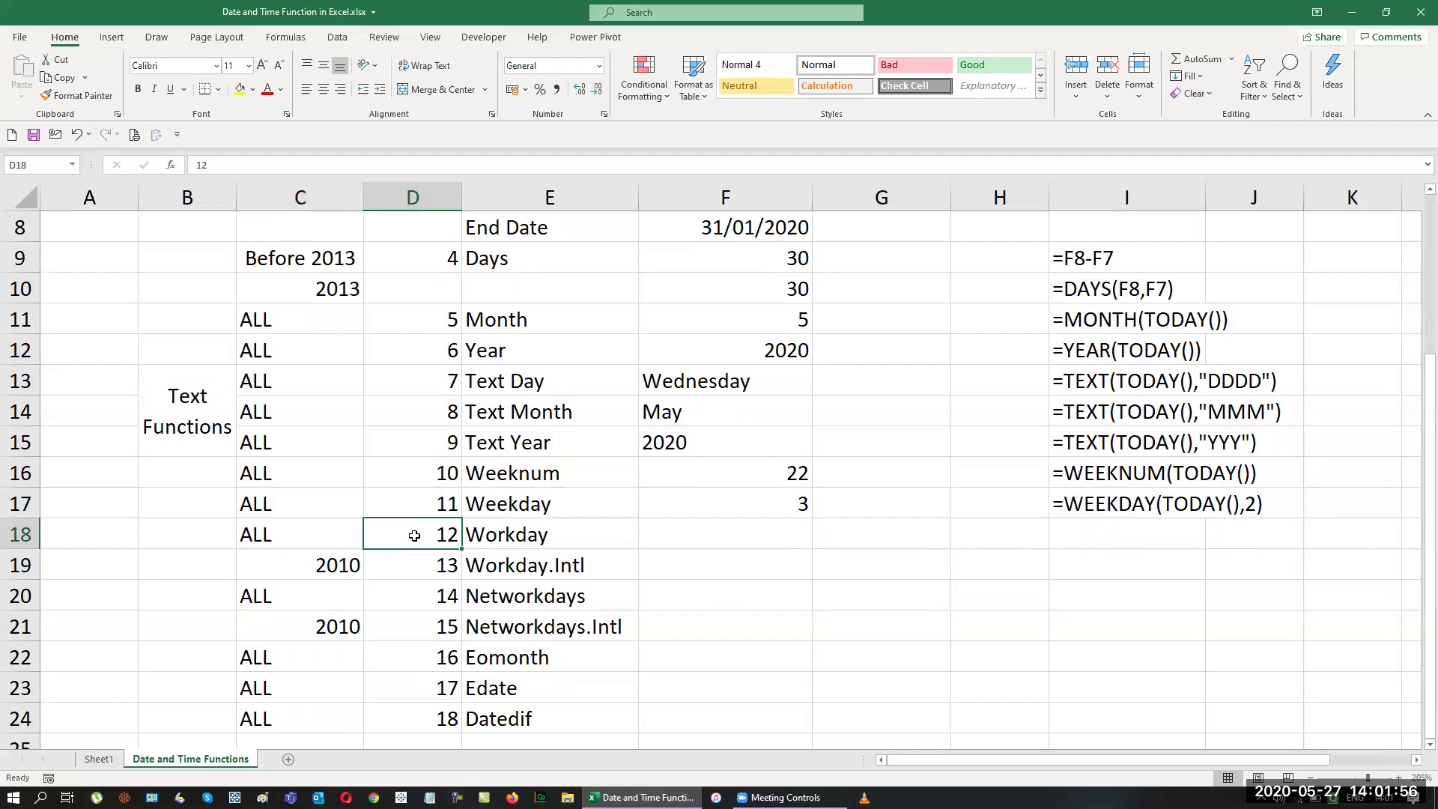
key("shift+space")
key("ctrl+shift+plus")
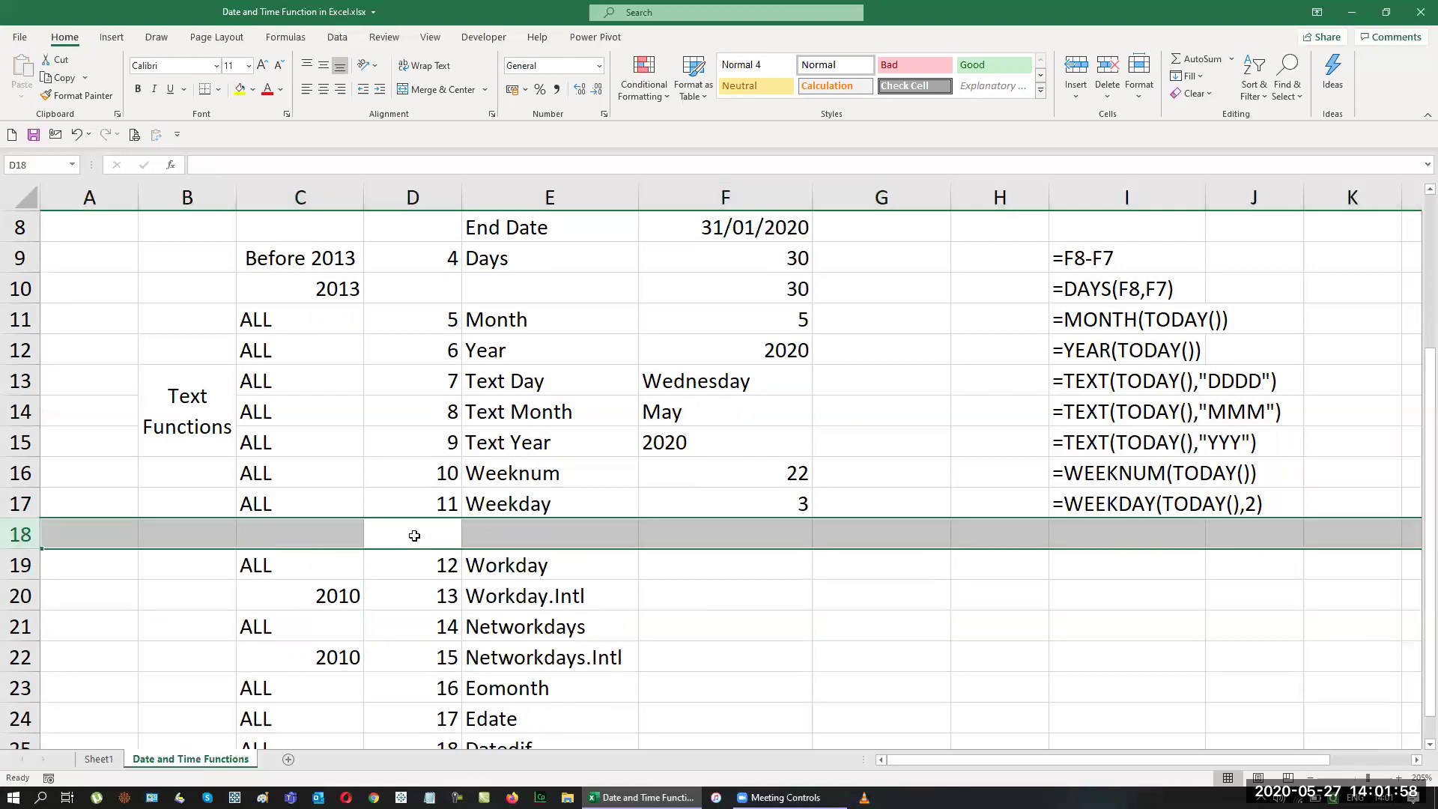
key("ctrl+shift+plus")
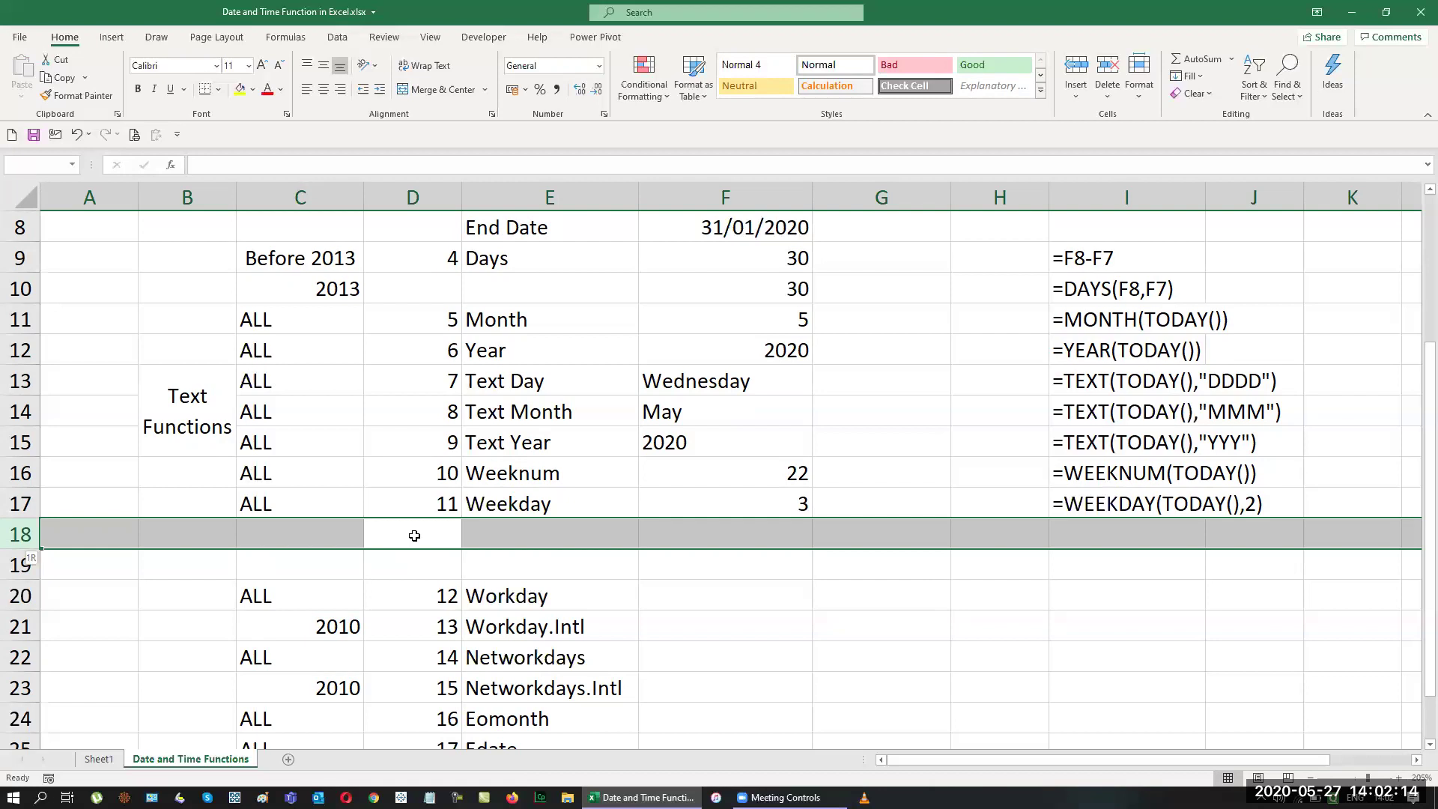
key("ctrl+shift+plus")
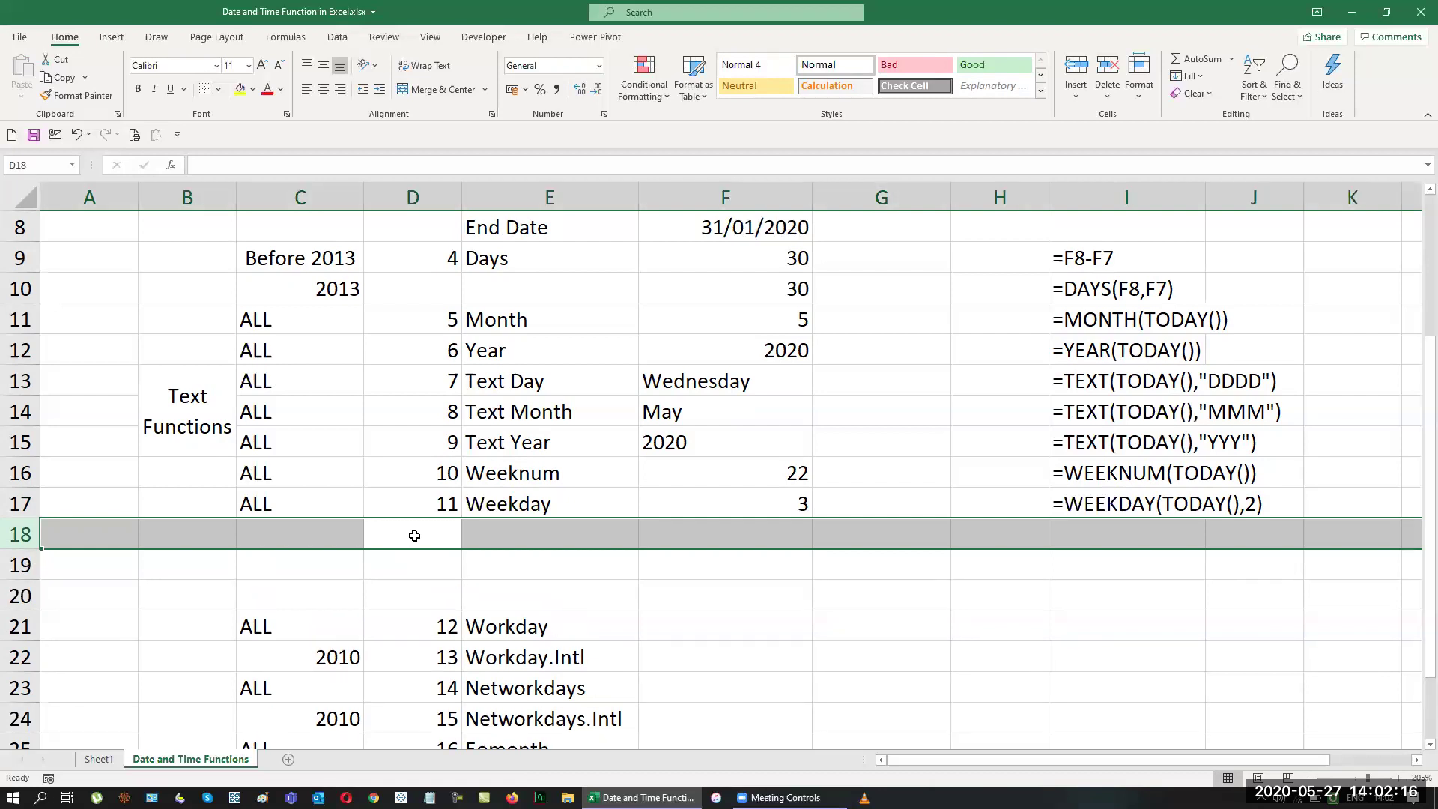
Enter the labels "Start Date", "NO of Days" and "End Date" in E18:E20.
left_click(414, 536)
key("Right")
type("Start")
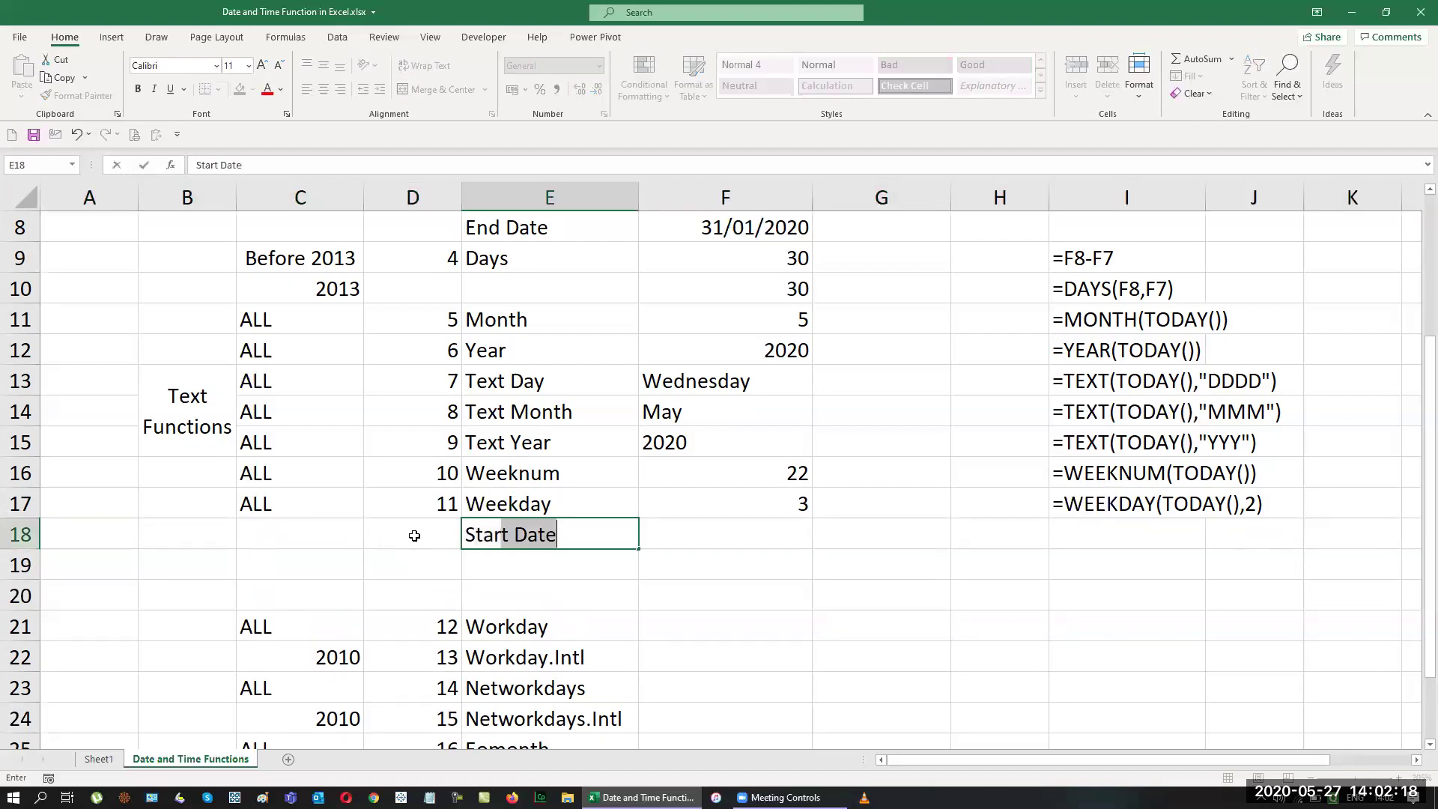
key("Return")
type("NO ")
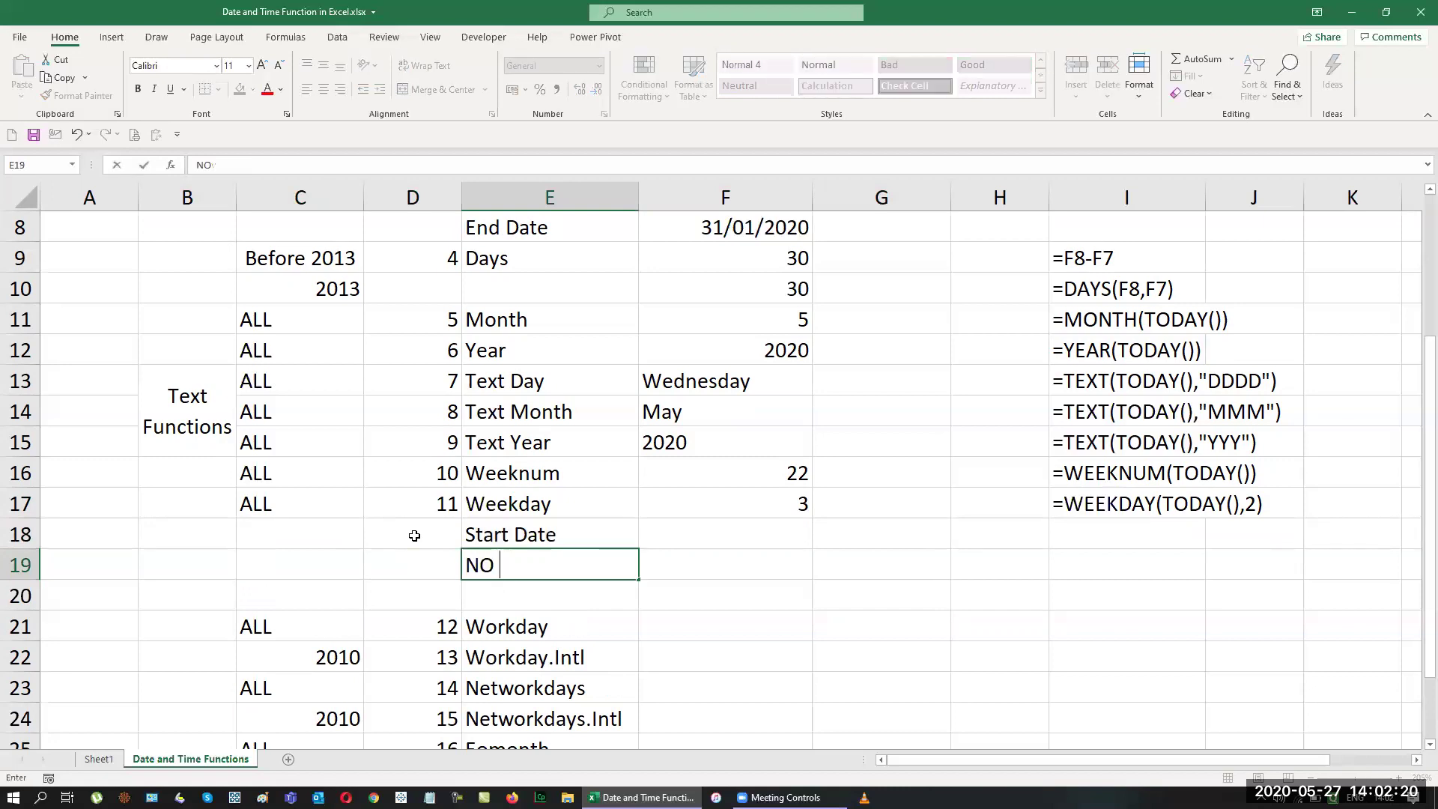
type("of Days")
key("Return")
type("End Date")
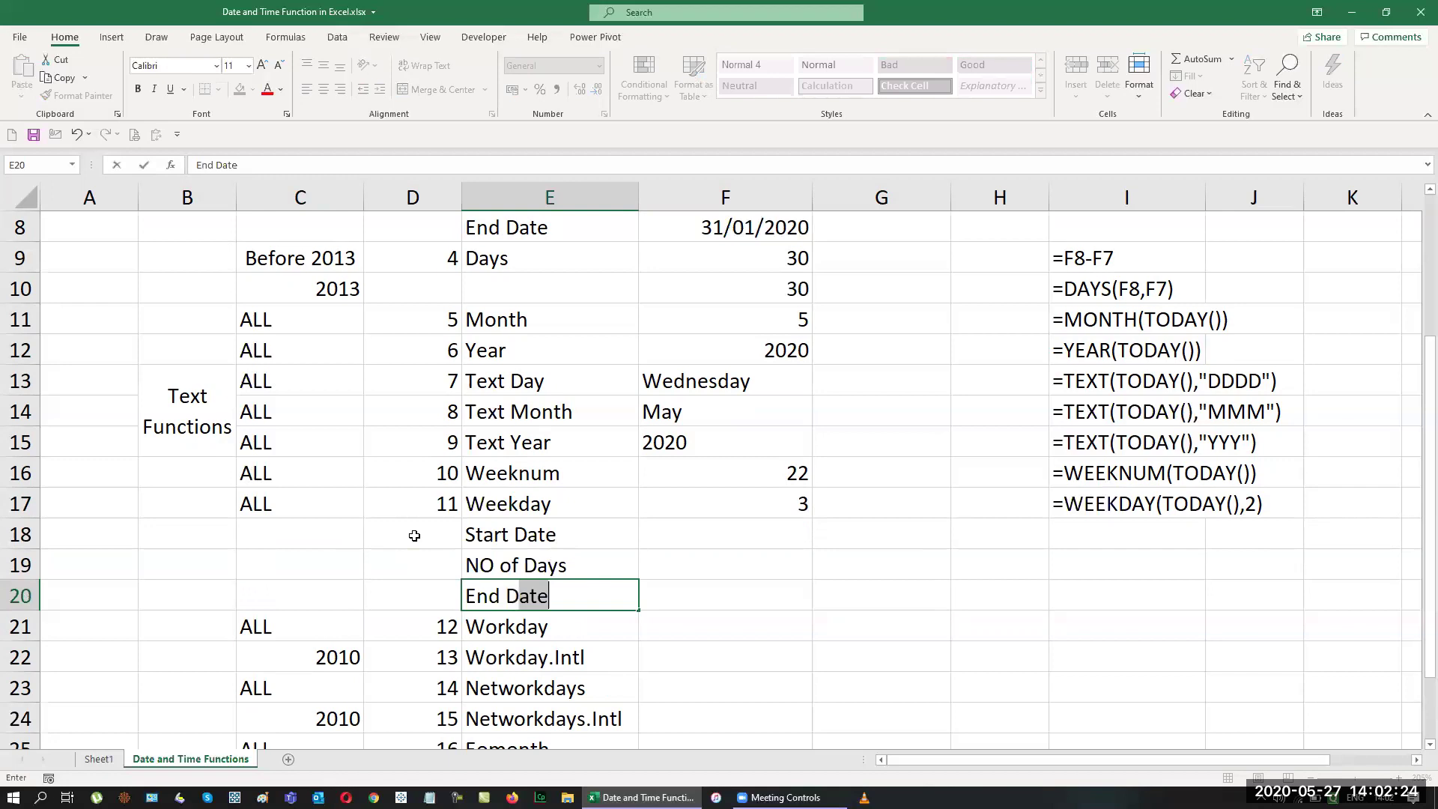
key("Return")
key("Up")
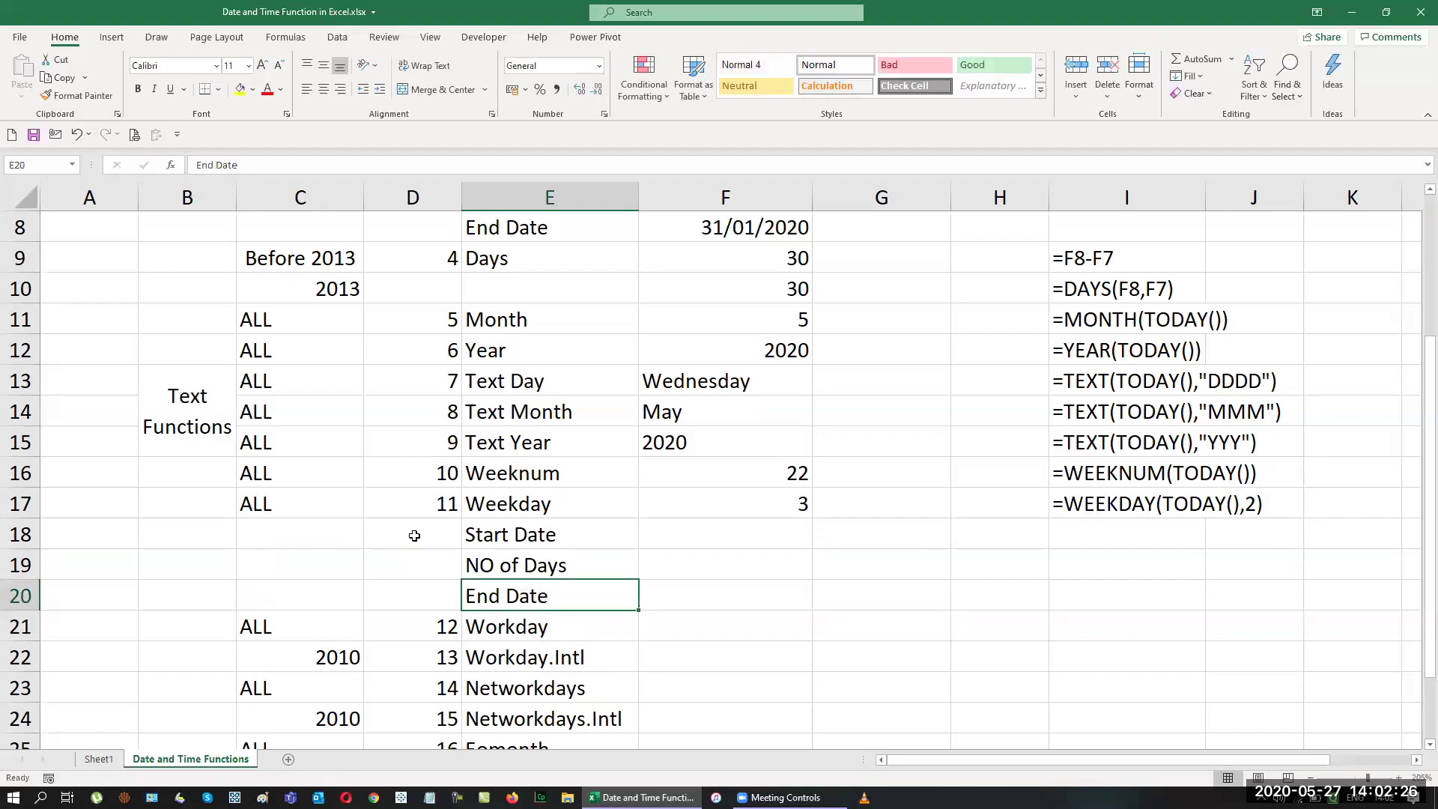
Enter the placeholder "????" in F20 beside End Date and center it in the cell.
key("Right")
key("Right")
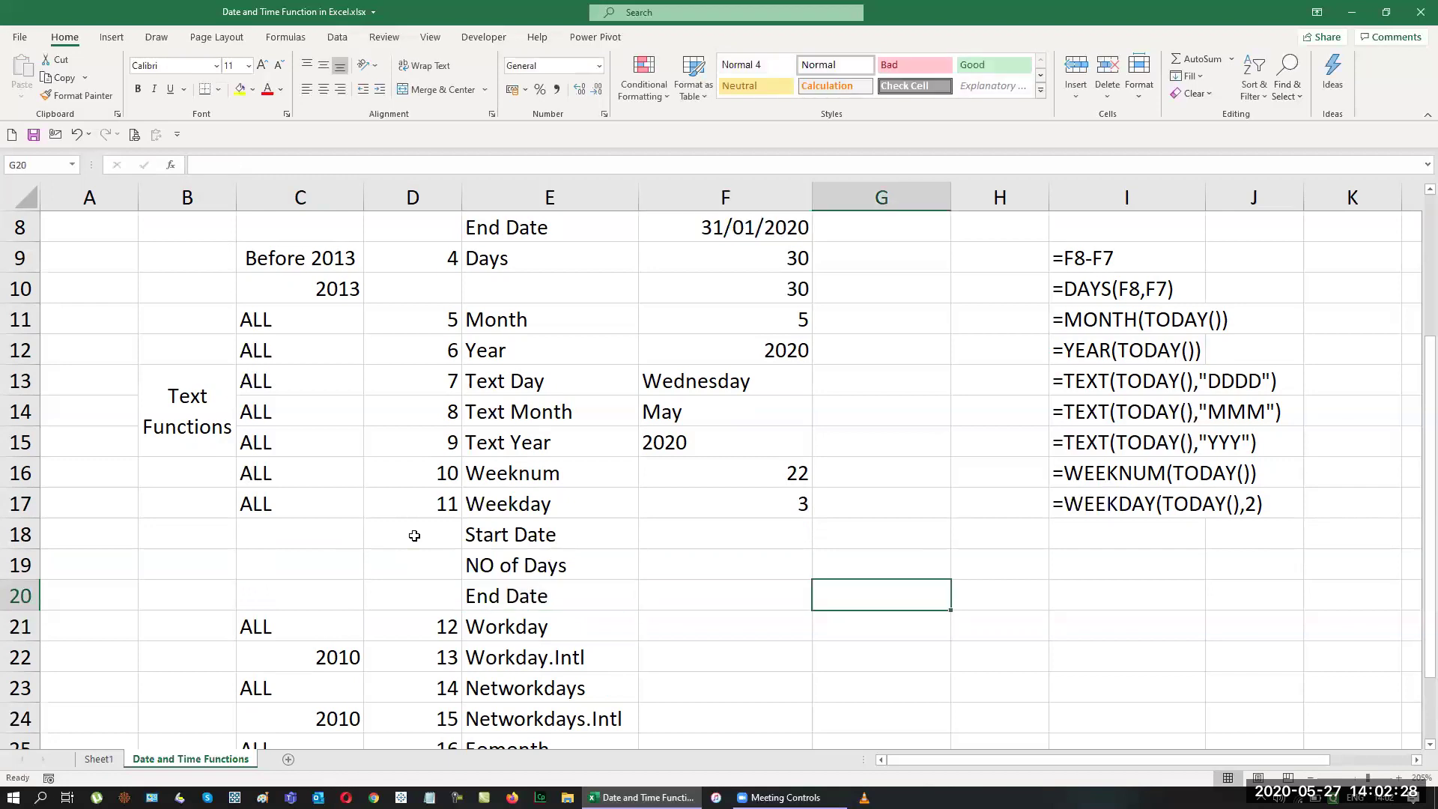
key("Left")
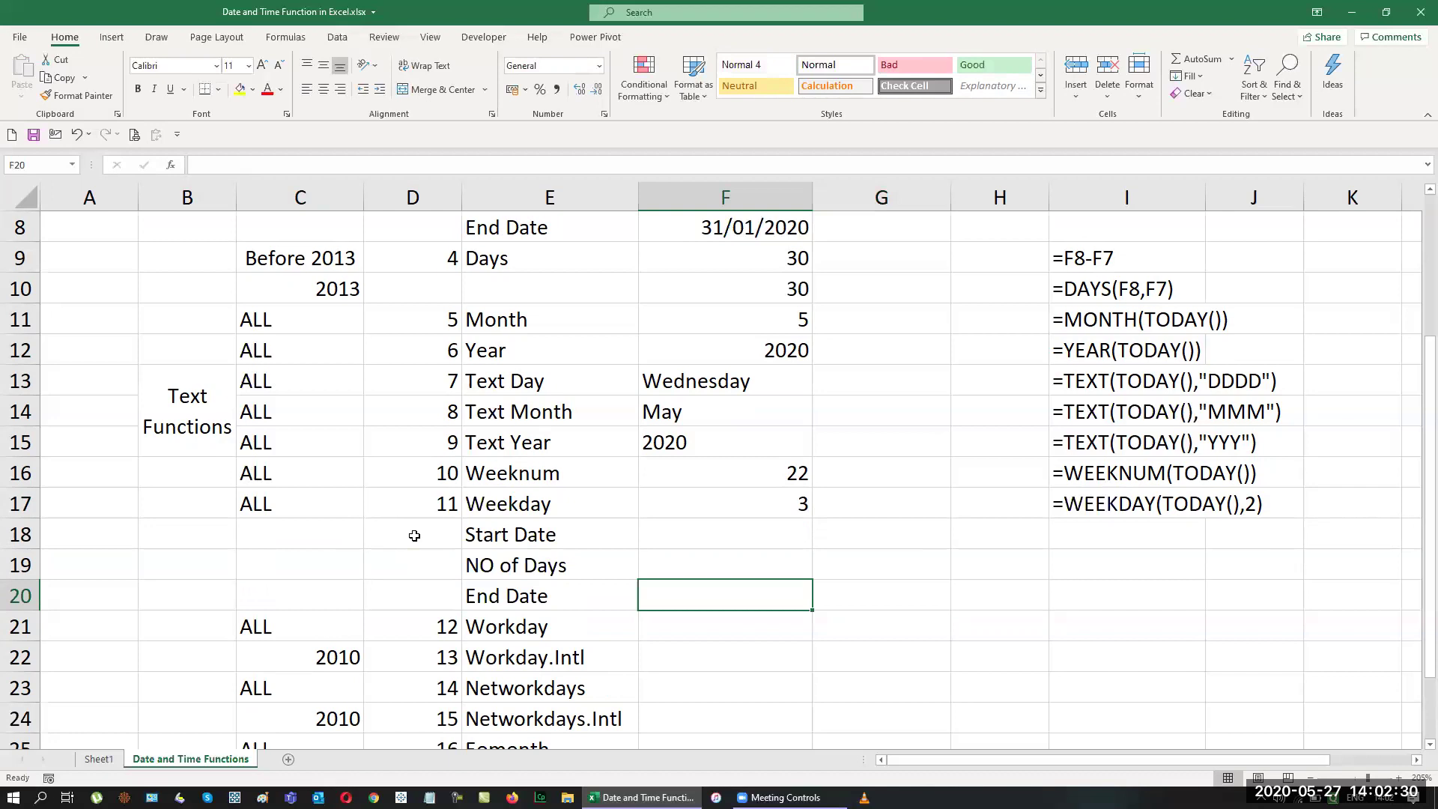
type("????")
key("Return")
key("Up")
left_click(321, 90)
Enter the current date 27/05/2020 as a fixed start date in F18 and 15 as the number of days in F19.
key("Up")
key("Up")
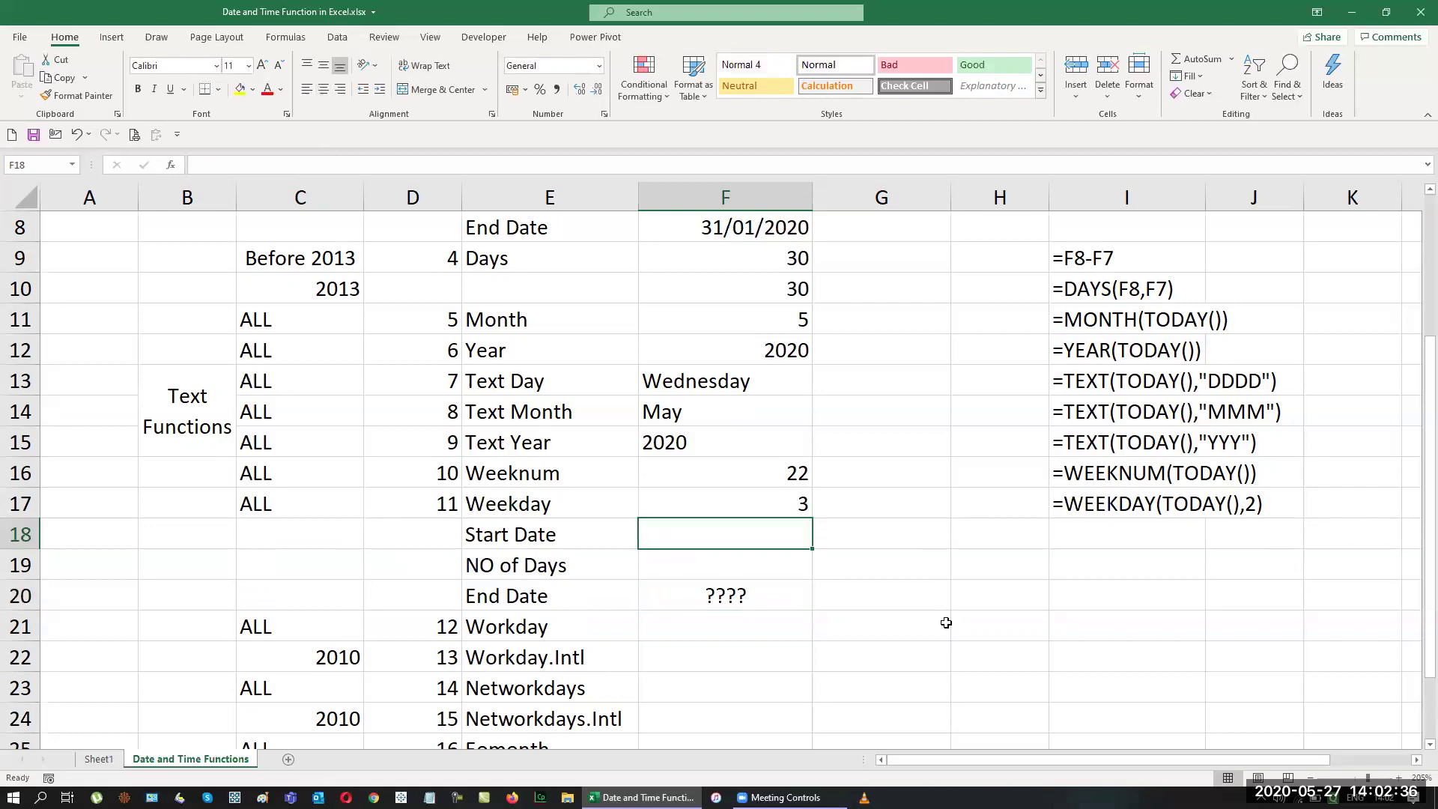
key("ctrl+semicolon")
key("Return")
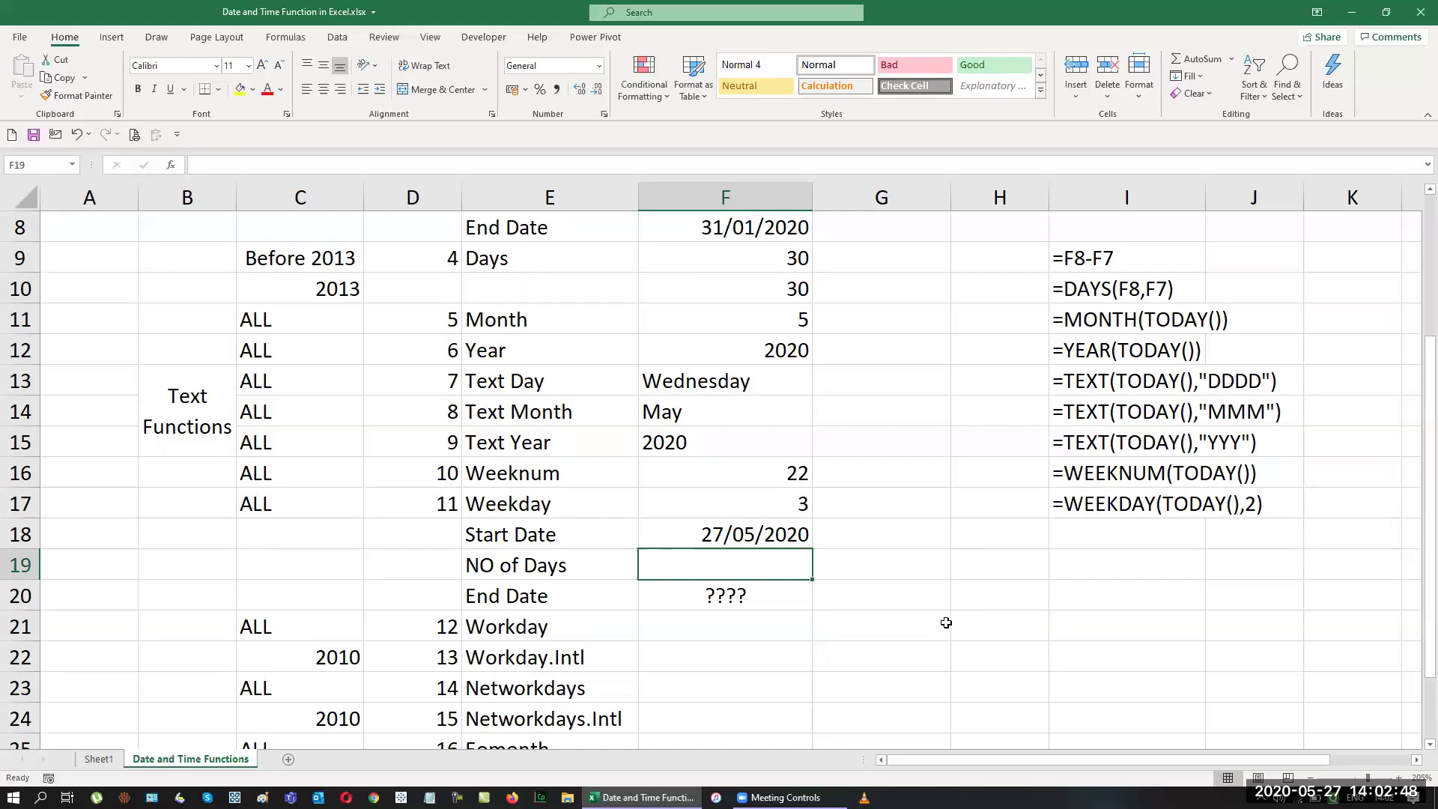
type("15")
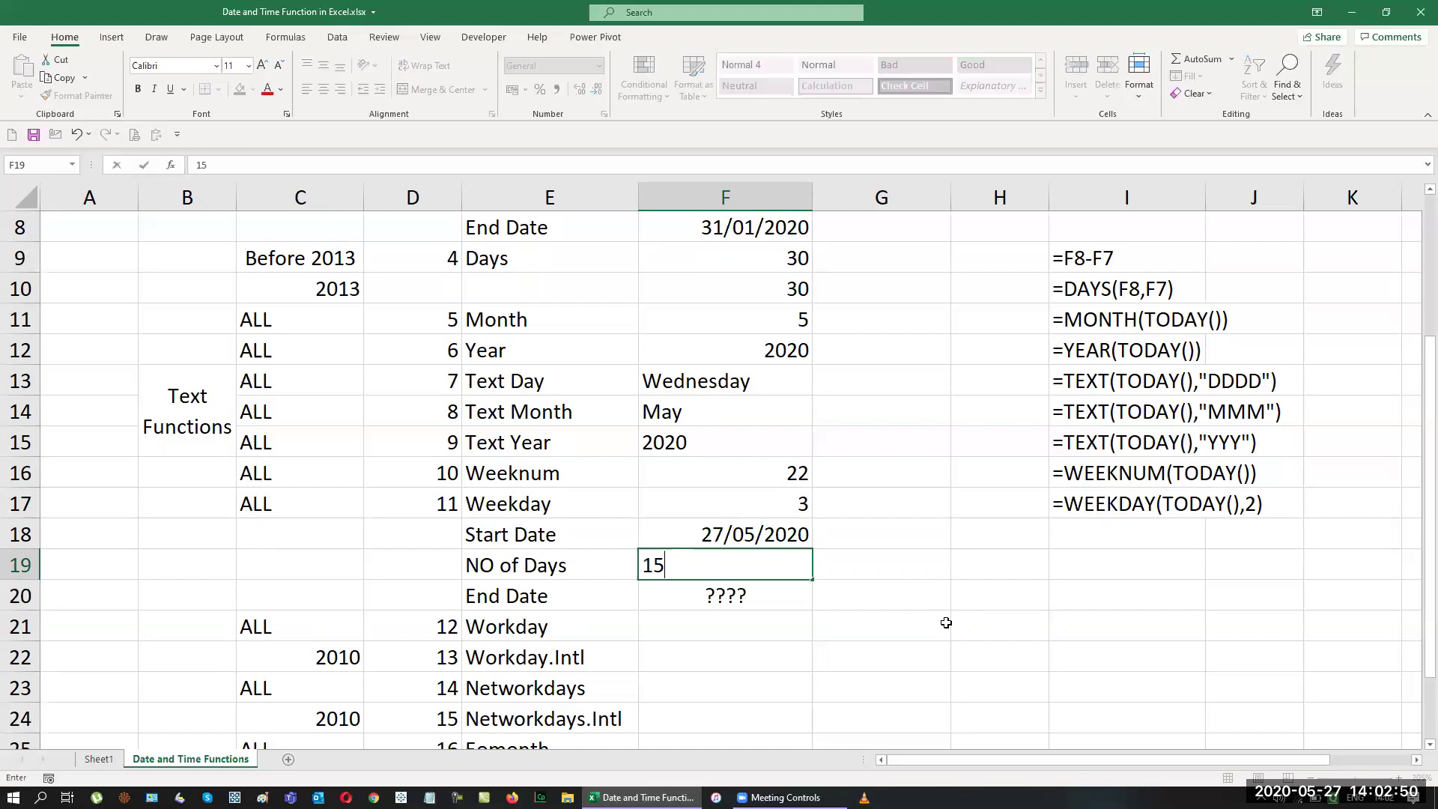
key("Return")
Change the label in E19 to "N0 of Days".
key("Up")
key("Left")
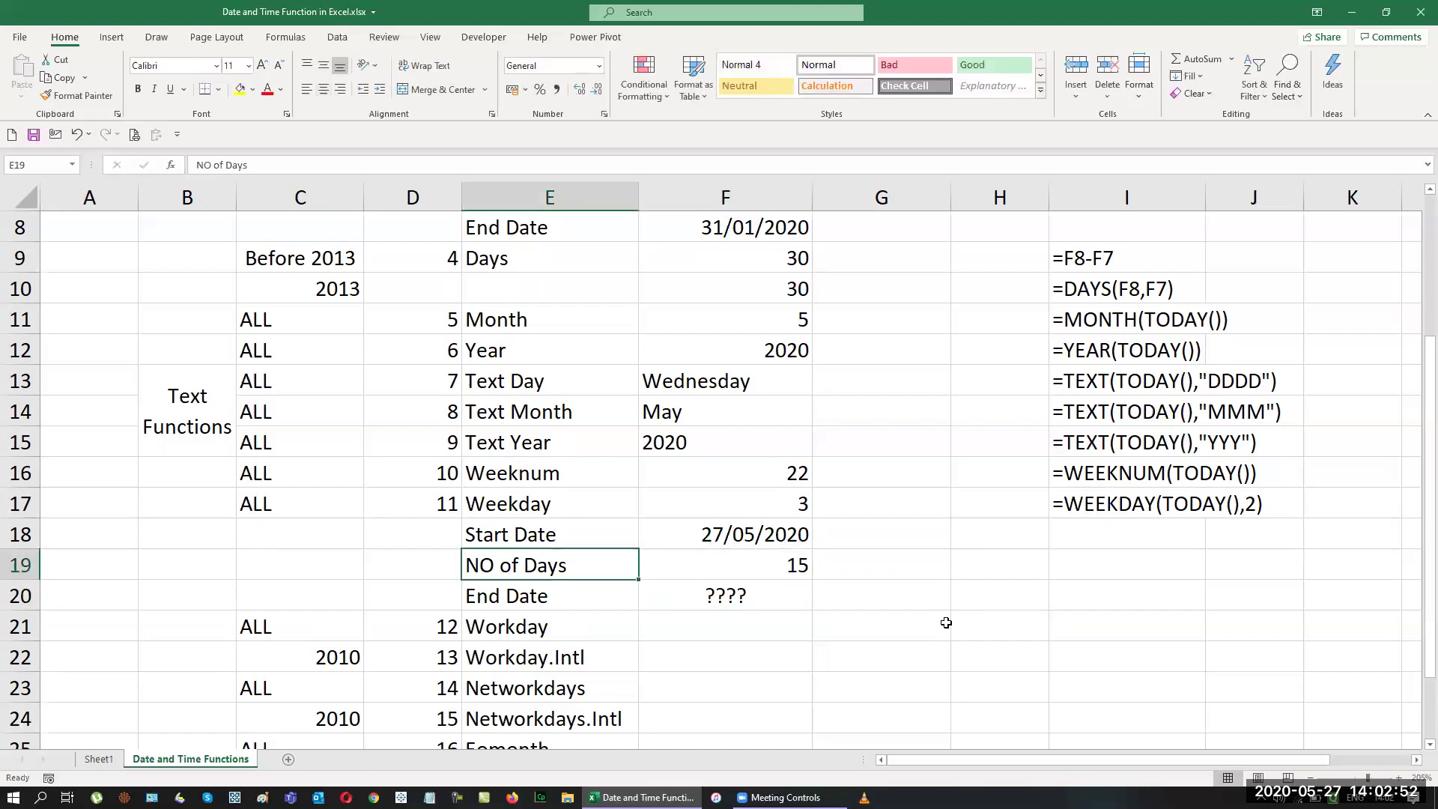
key("F2")
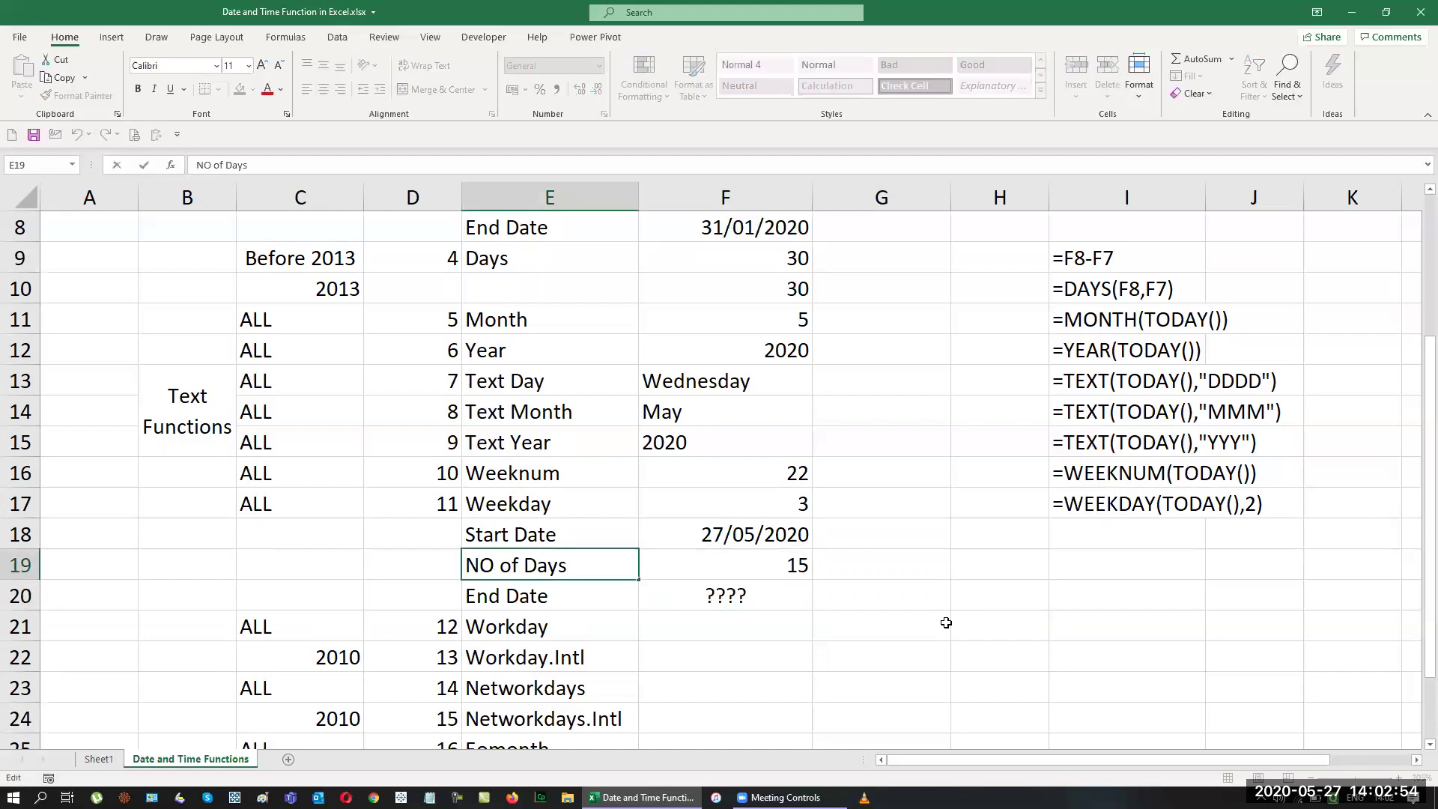
key("Right")
key("Delete")
type("0")
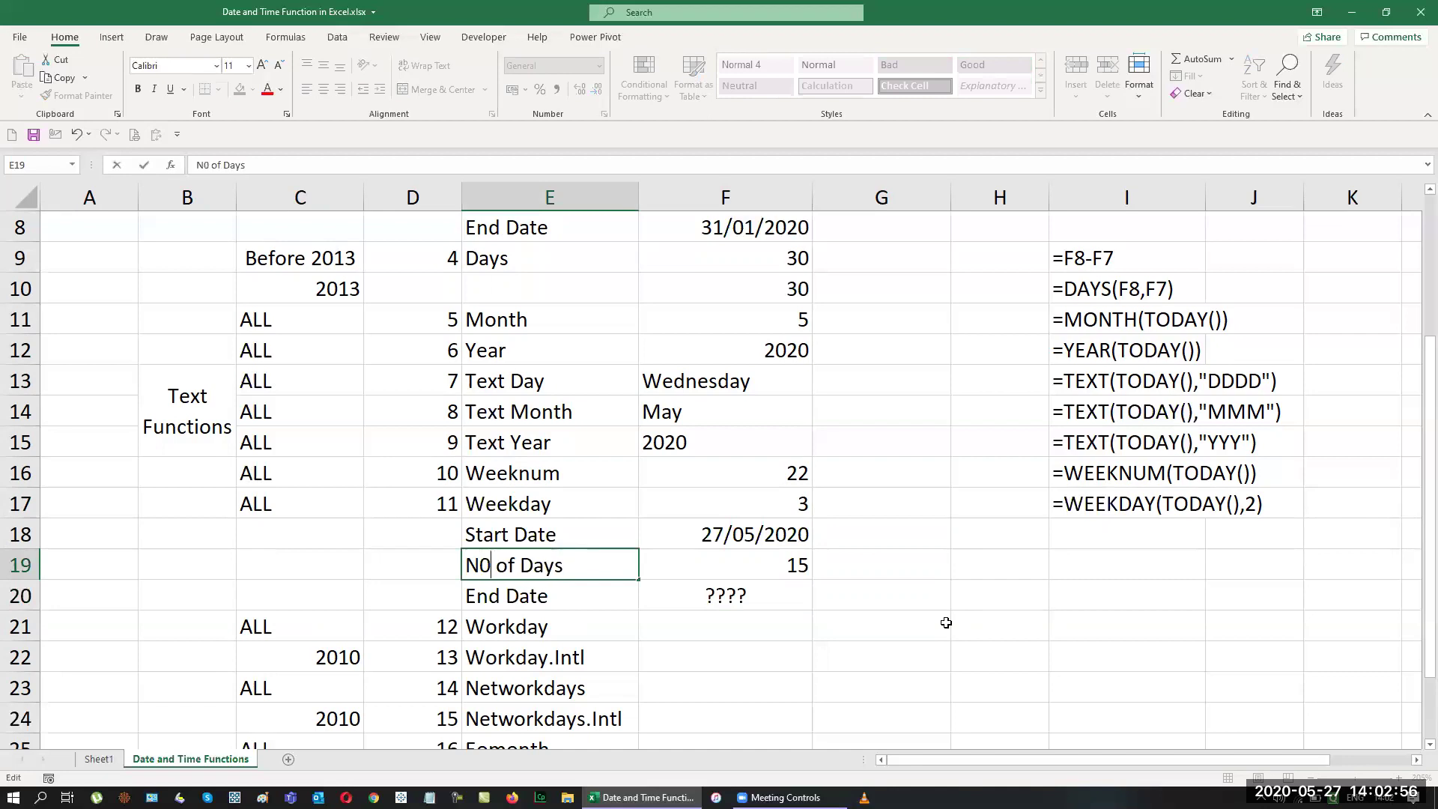
key("Return")
Enter the notes "US Calendar" in G18 and "Sat and Sun" in G19 beside the start date and number of days.
key("Right")
key("Right")
key("Up")
key("Up")
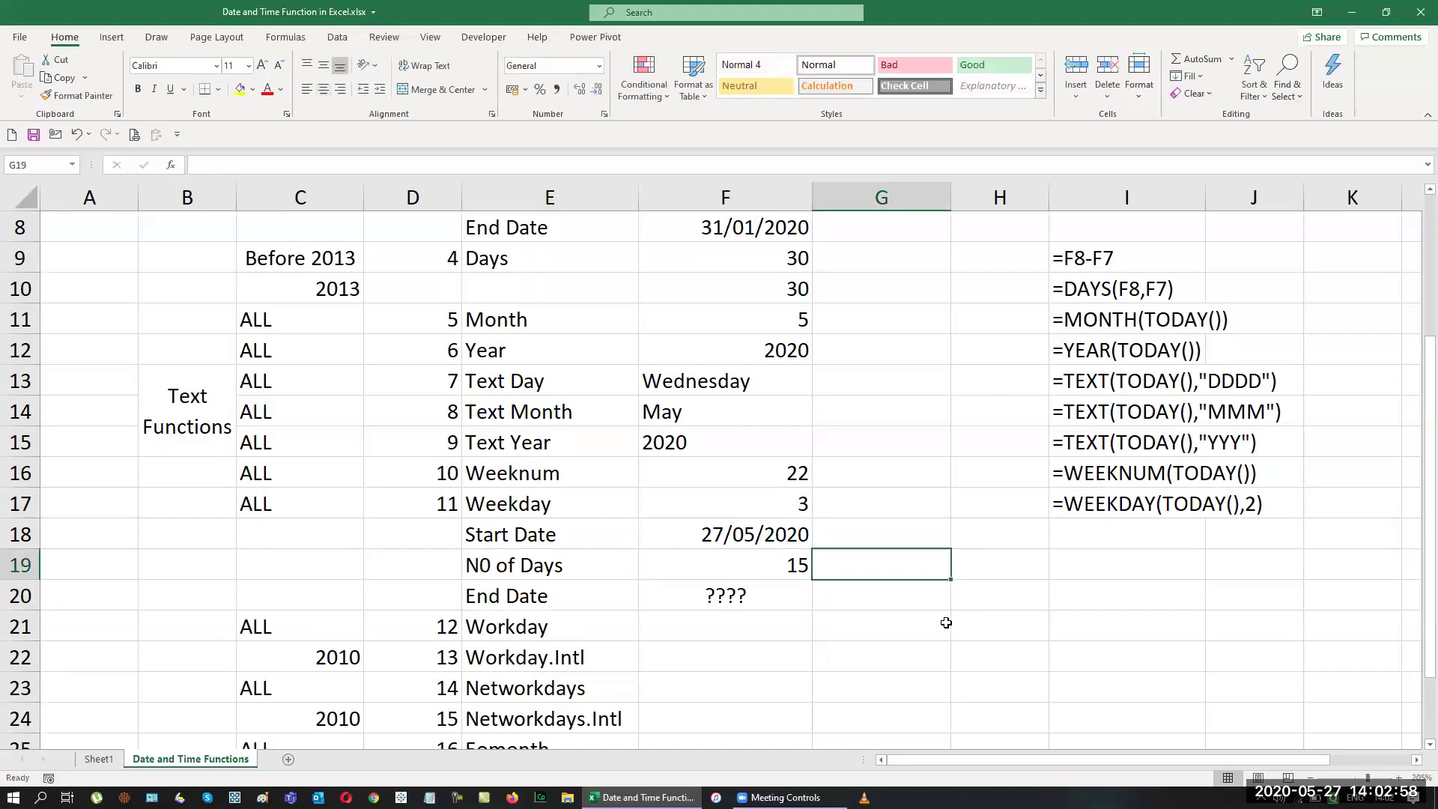
type("US")
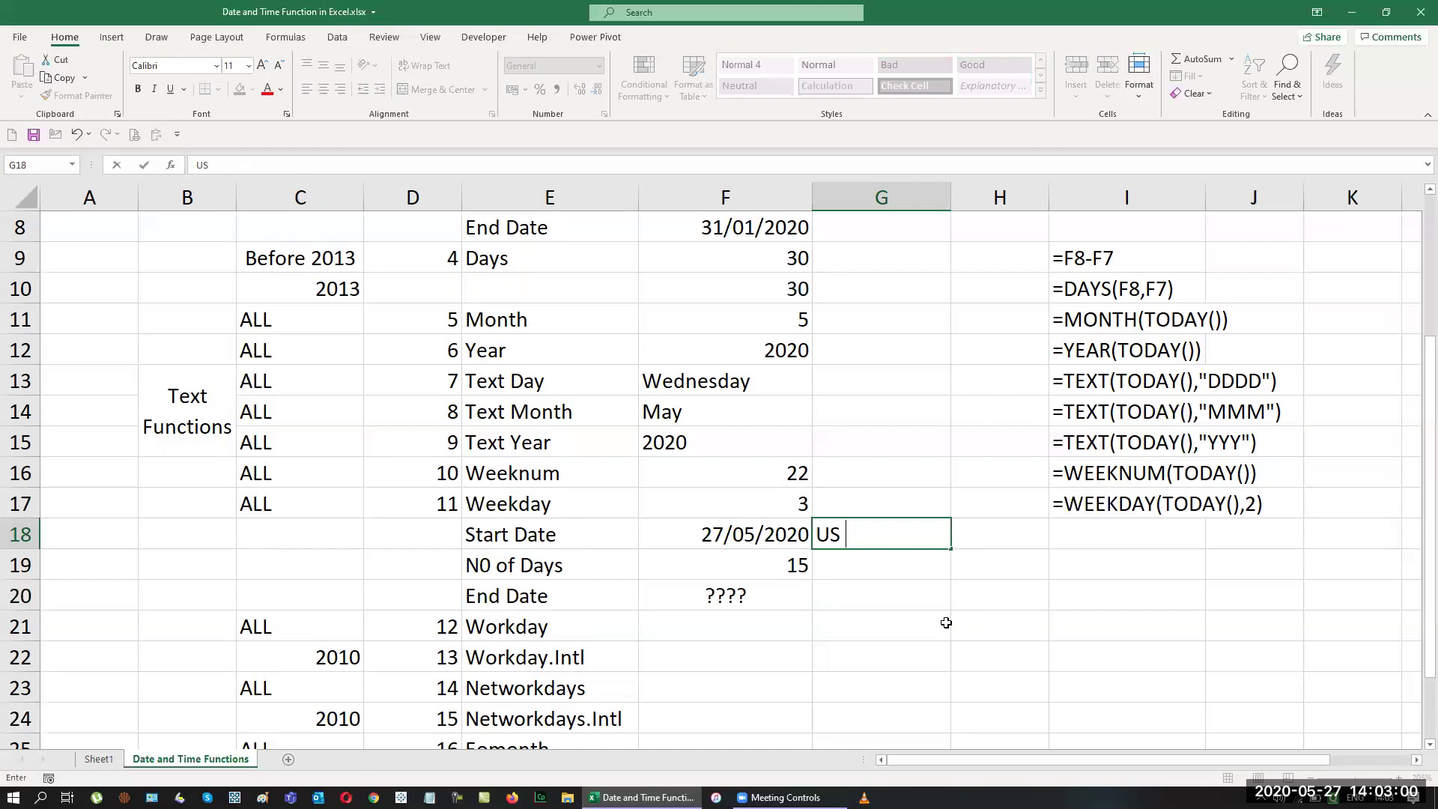
type(" Calendar")
key("Return")
type("S")
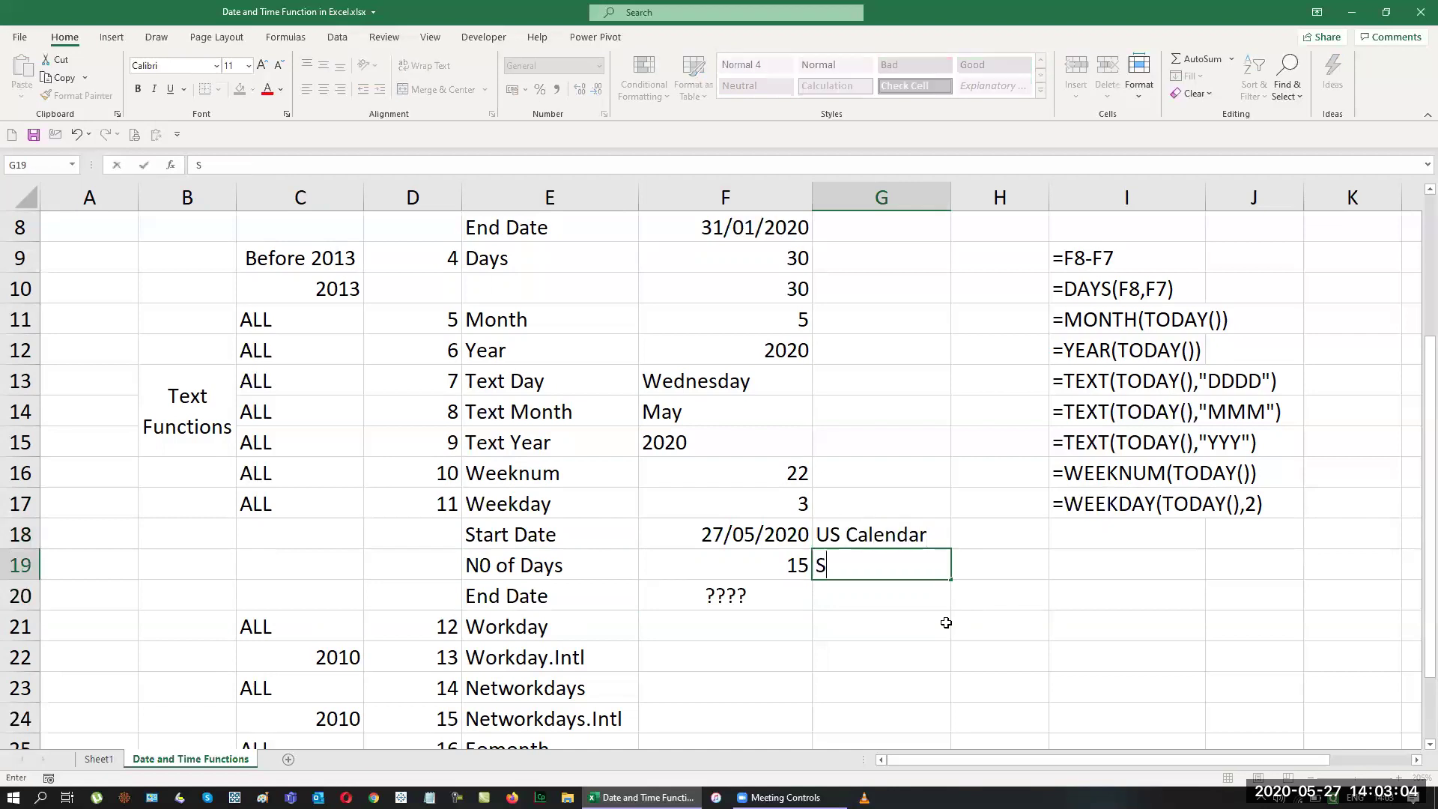
type("at and Sun")
key("Return")
Enter the heading "Holiday" in H18.
key("Up")
key("Up")
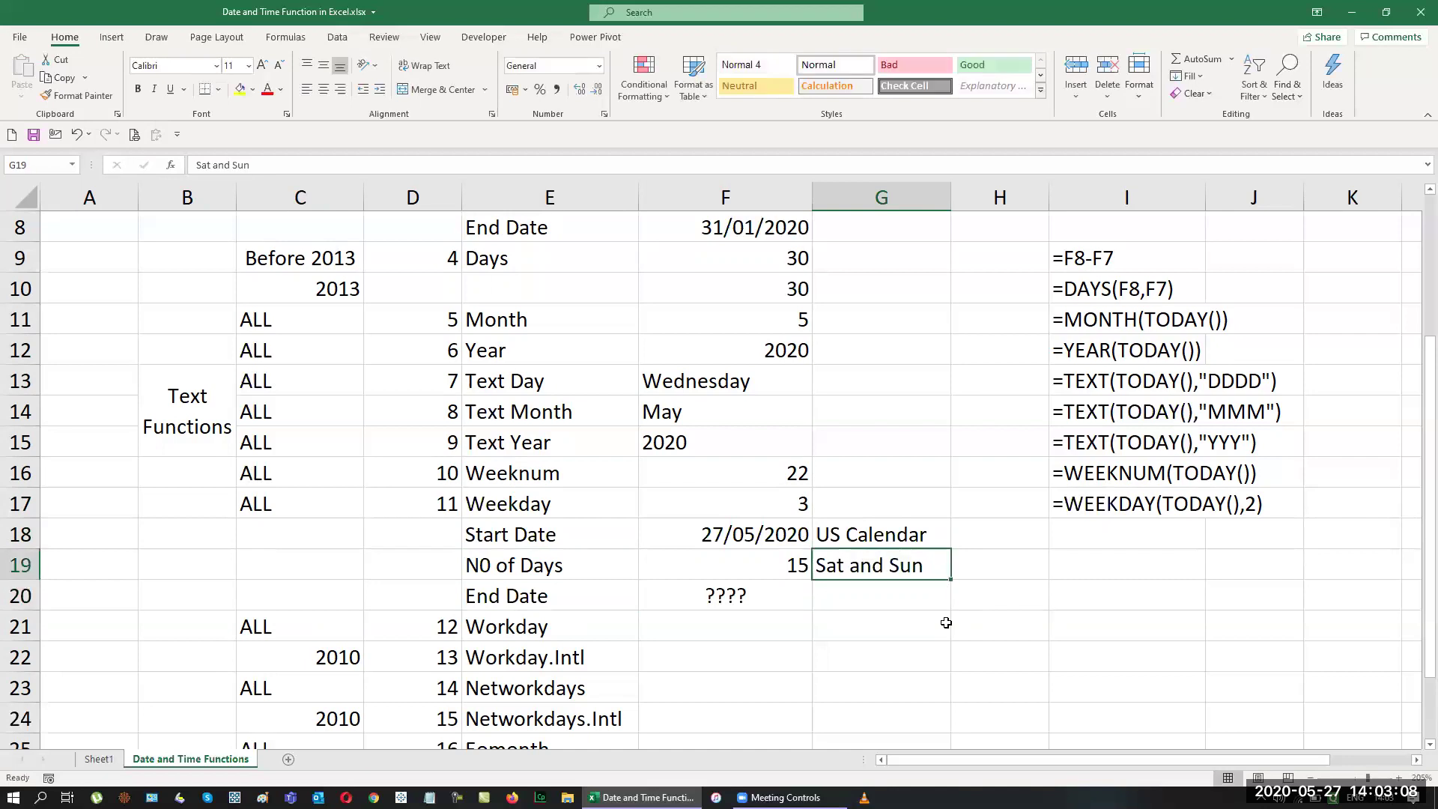
key("Right")
type("Holiday")
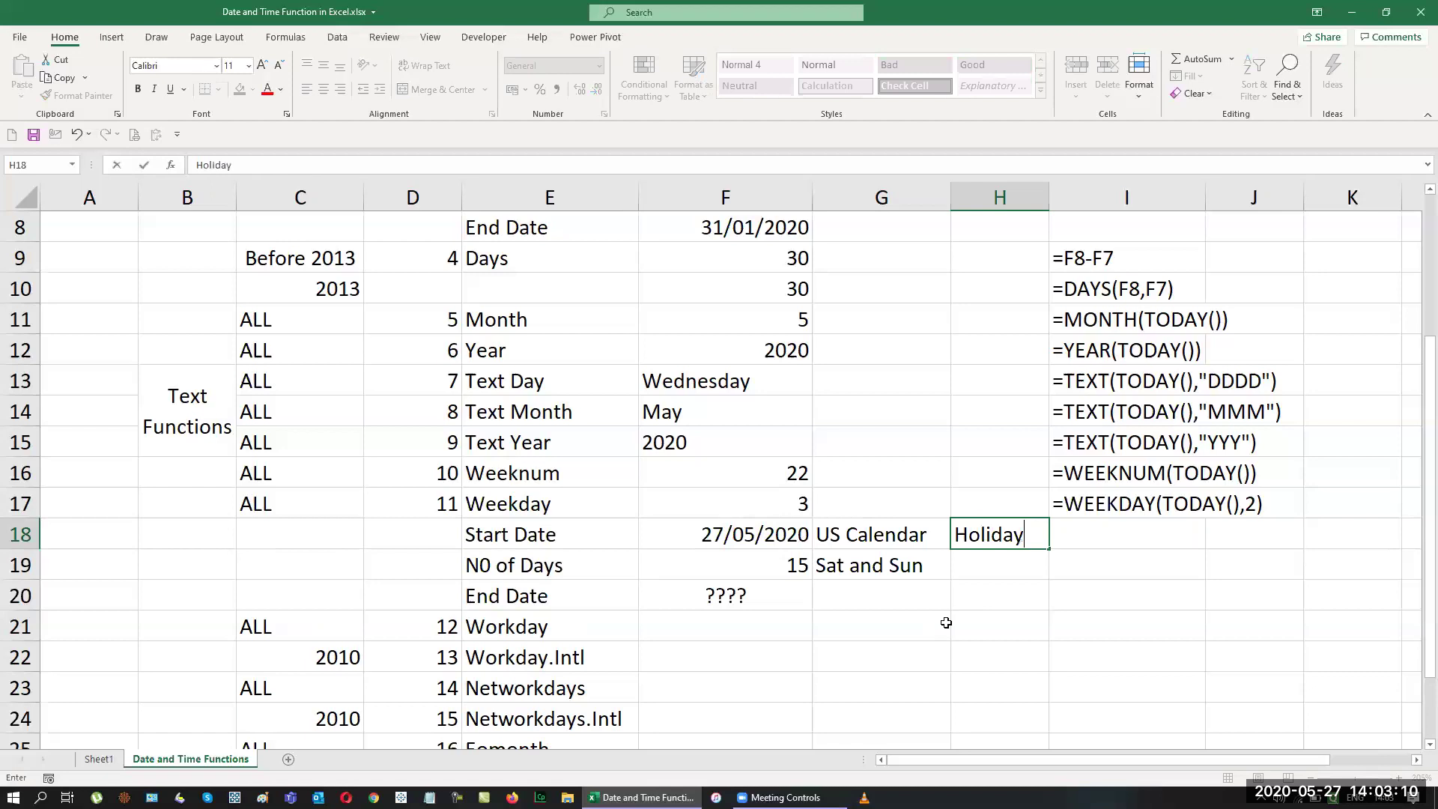
key("Return")
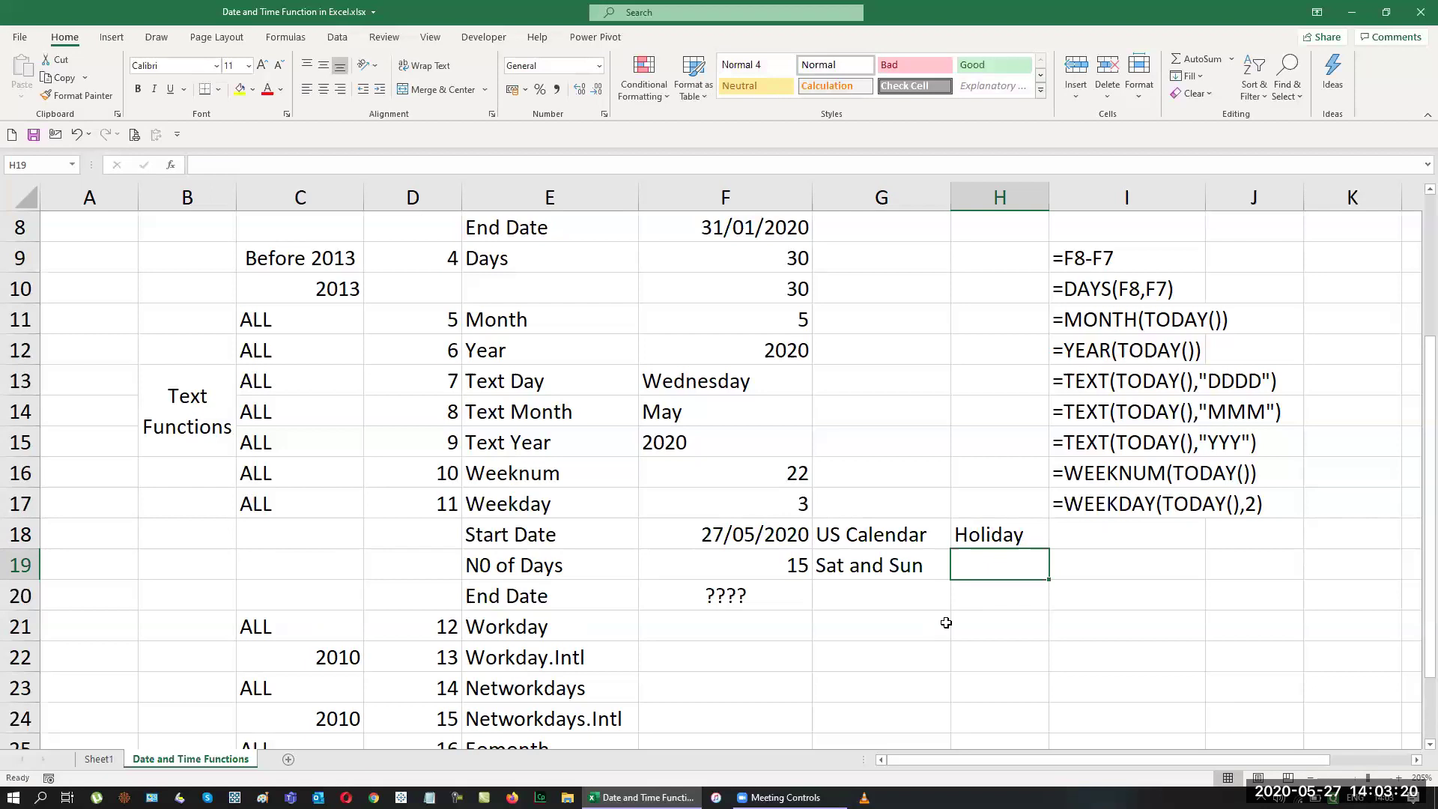
Correct the label in E19 to "No of Days".
key("Left")
key("Left")
key("Left")
key("Left")
key("Right")
key("F2")
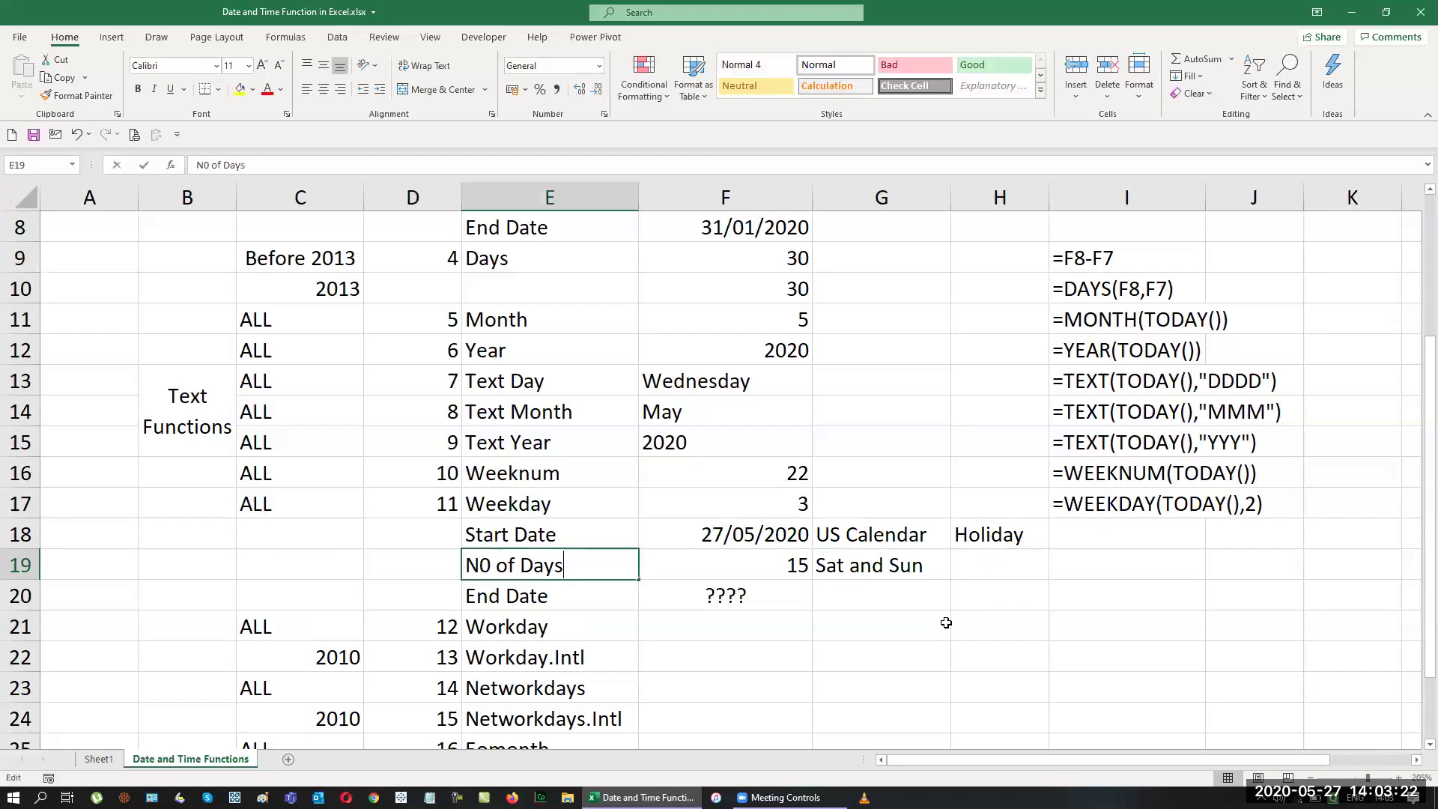
key("Home")
key("Right")
key("Right")
key("BackSpace")
type("o")
key("ctrl+Return")
key("Return")
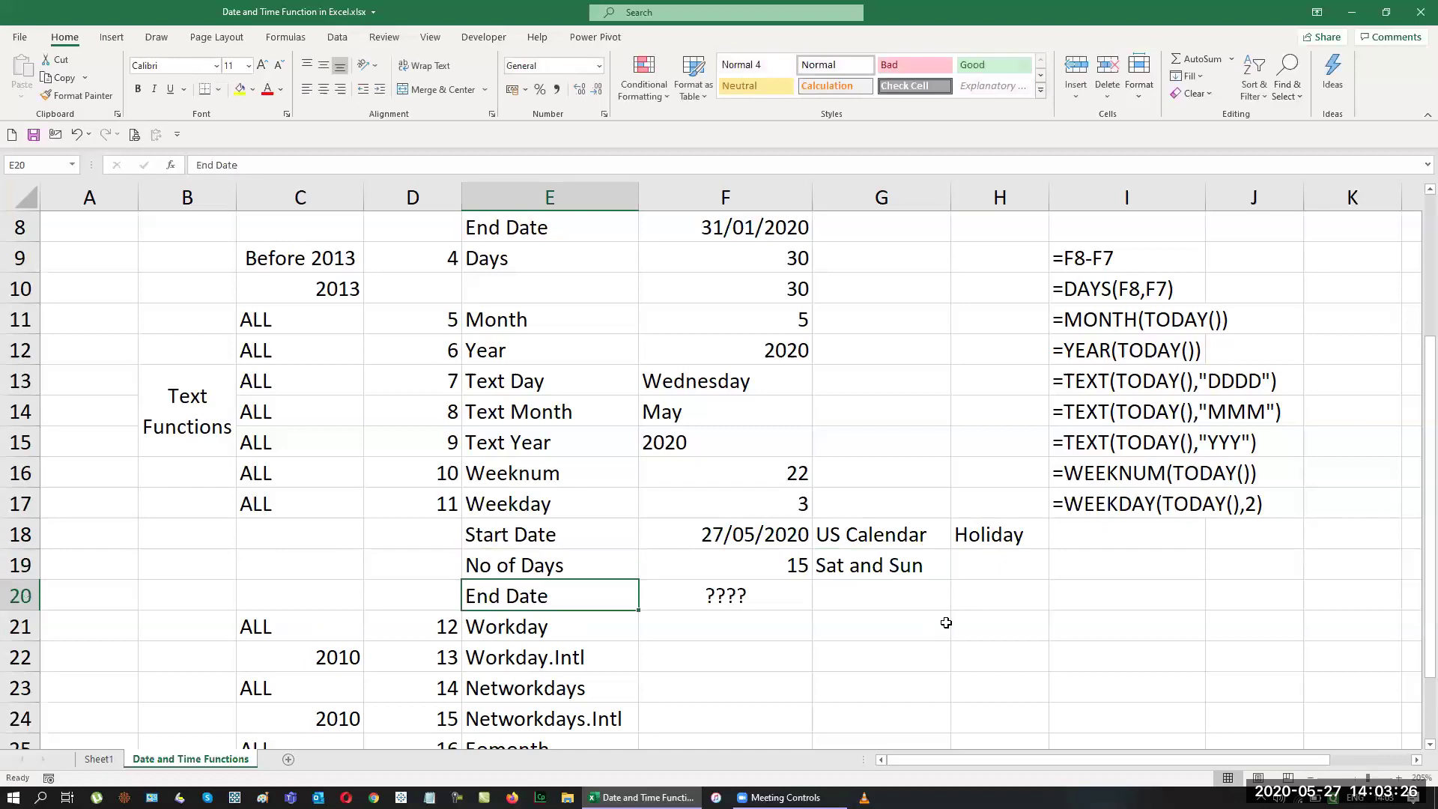
Check the June 2020 system calendar and enter the date 3-6-2020 under Holiday in H19.
key("Up")
key("Right")
key("Right")
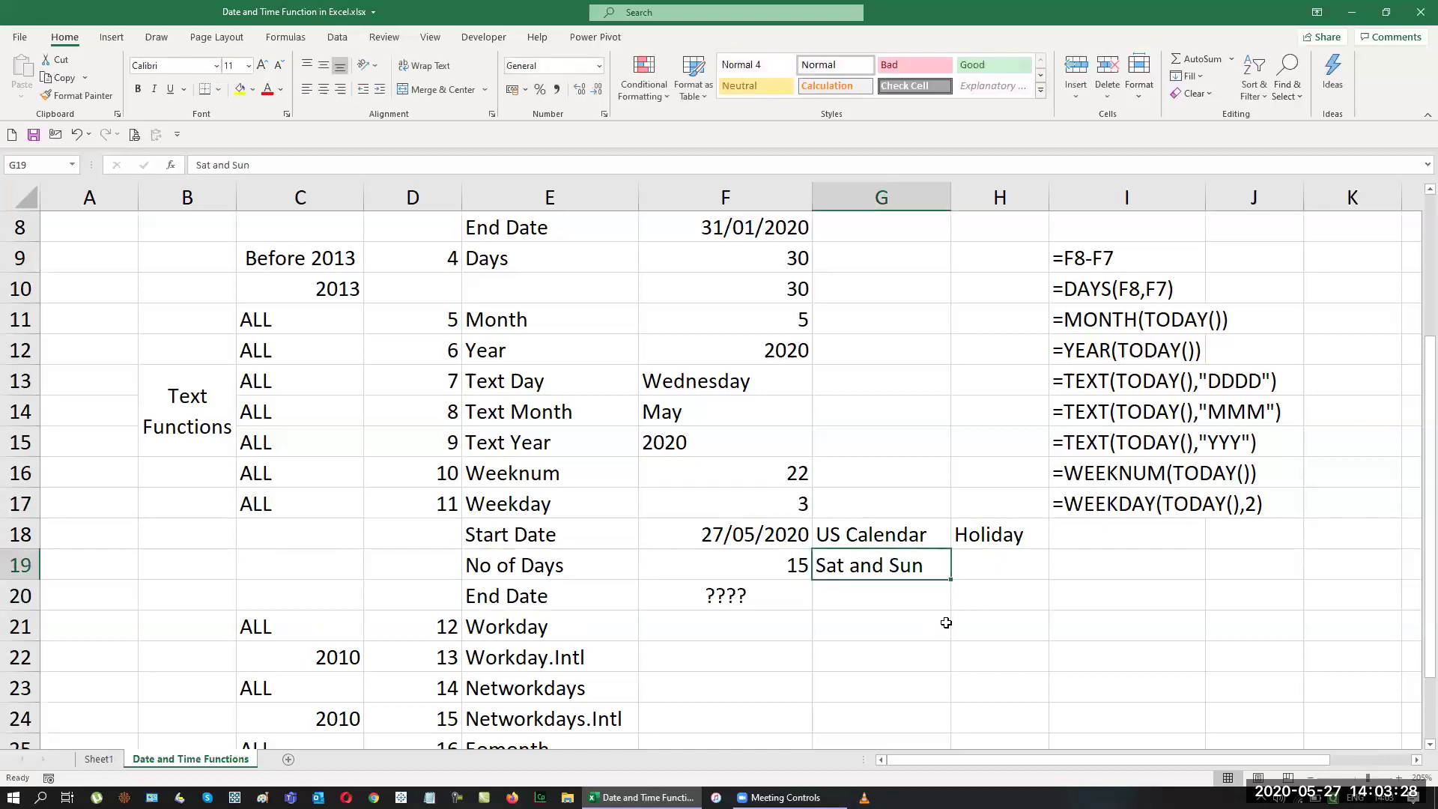
key("Right")
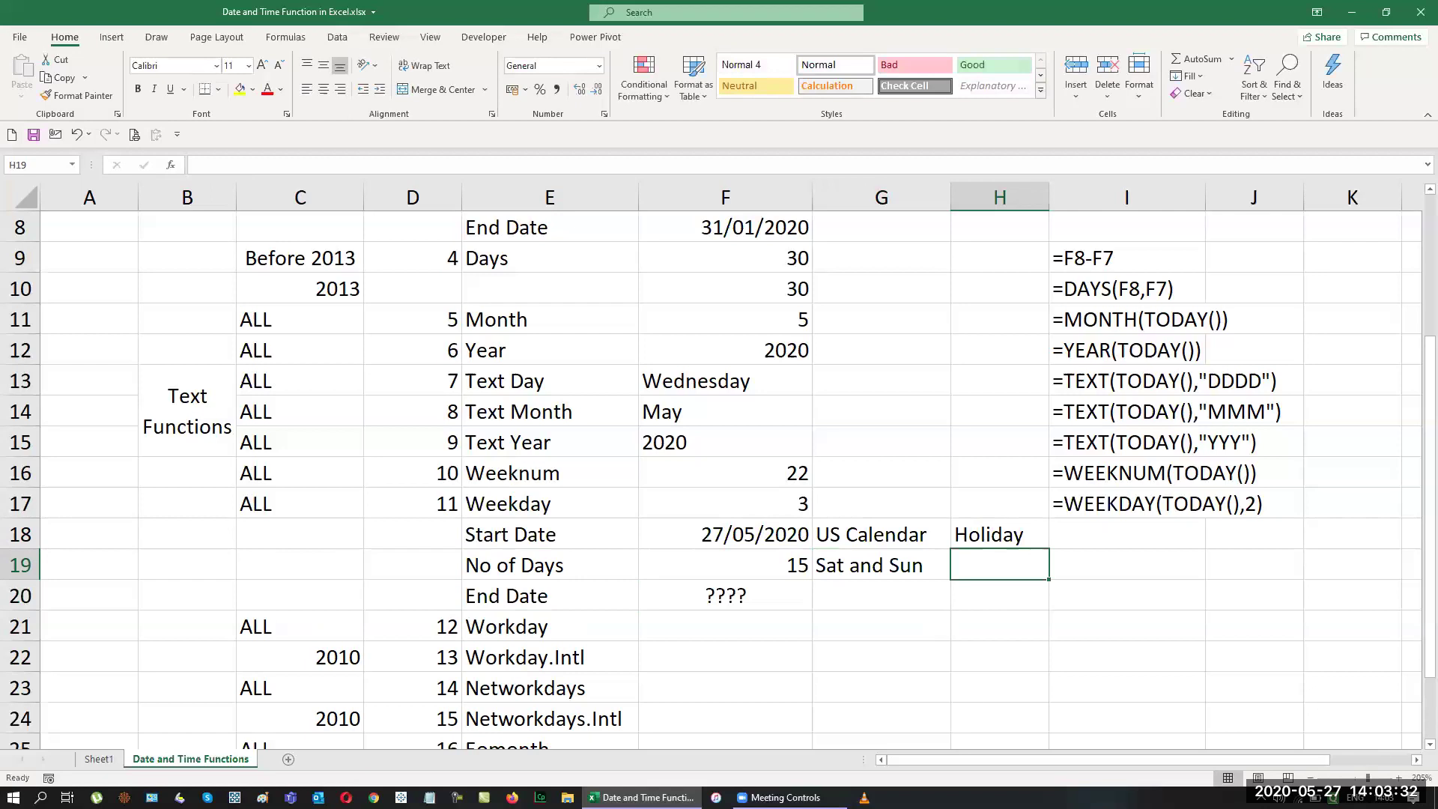
left_click(1384, 804)
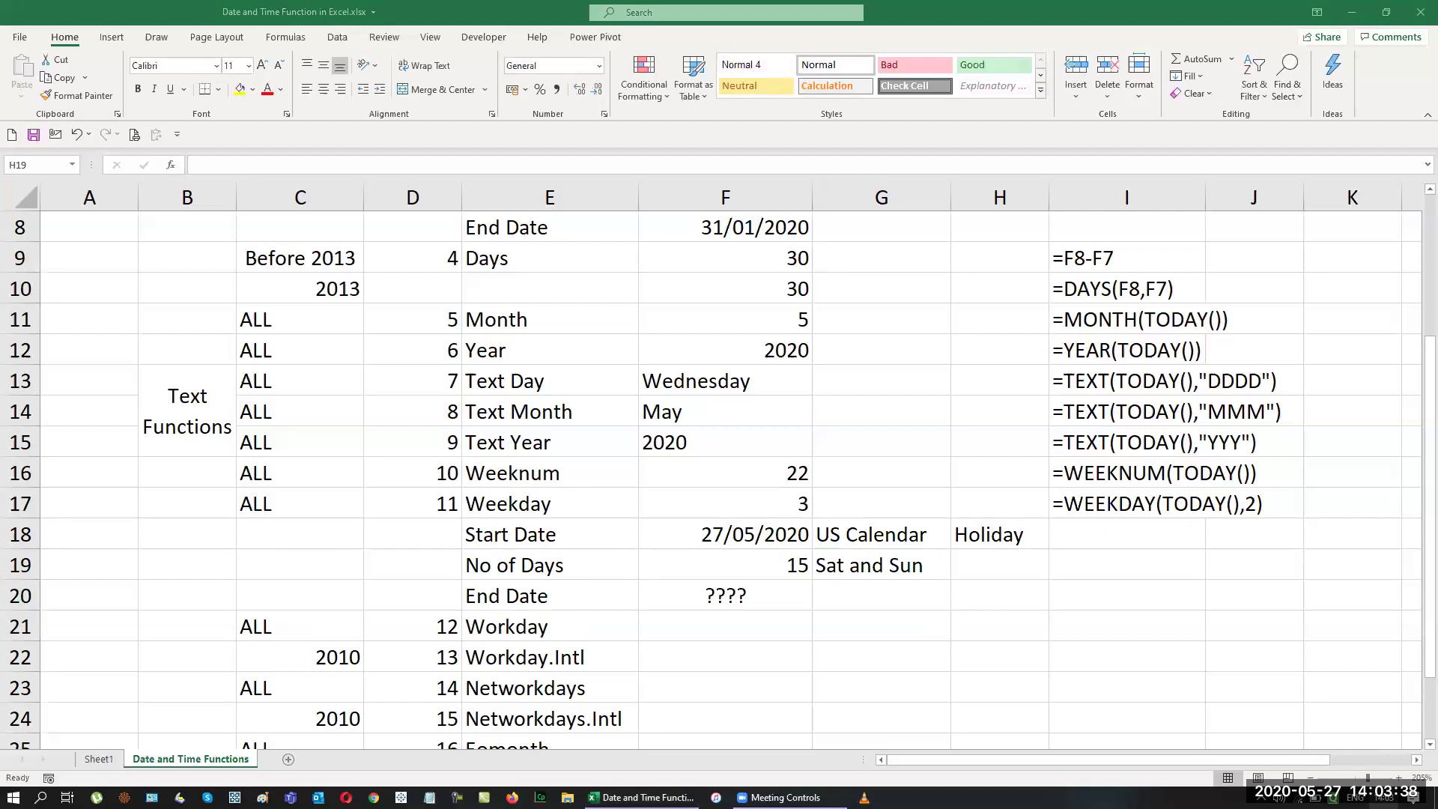
left_click(1412, 790)
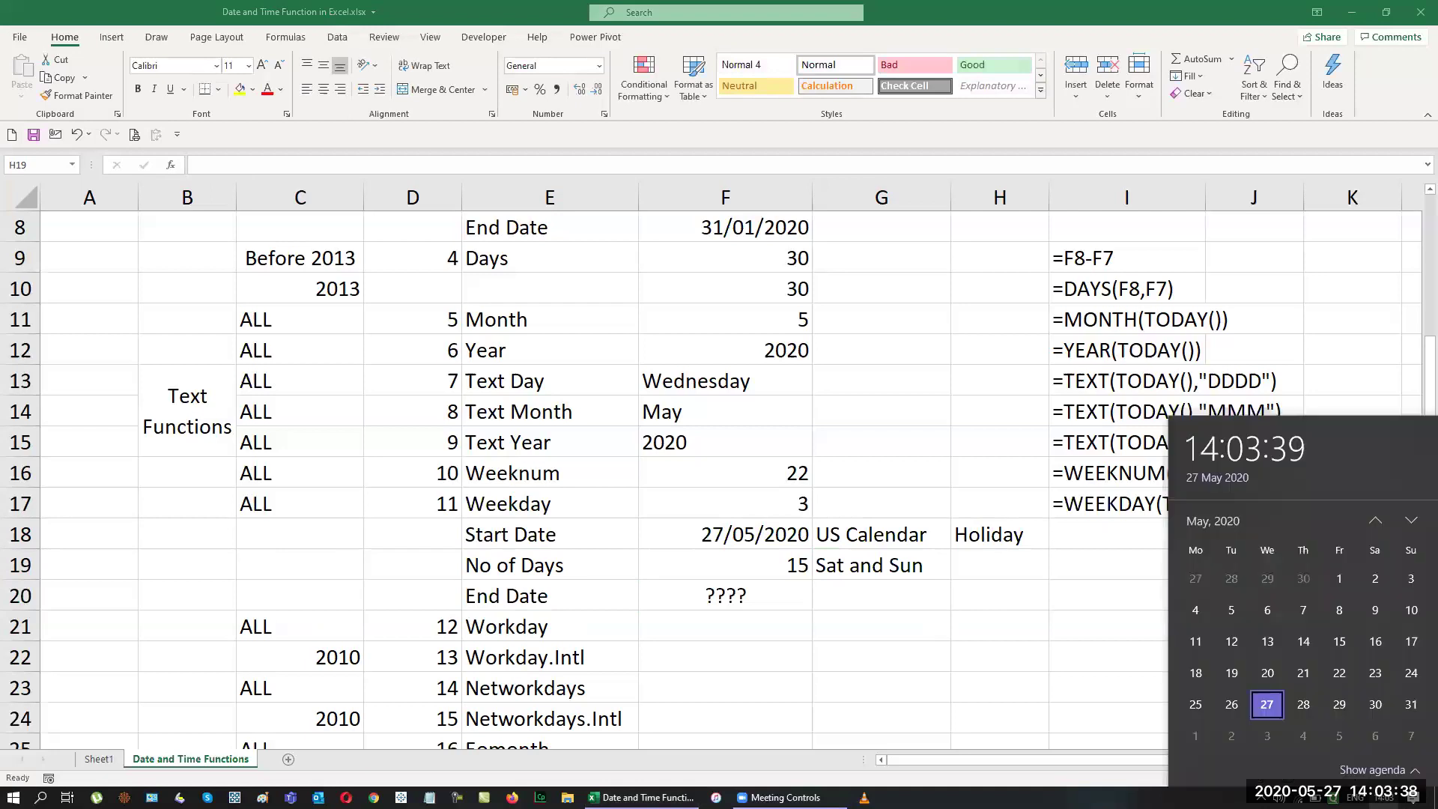
left_click(1412, 522)
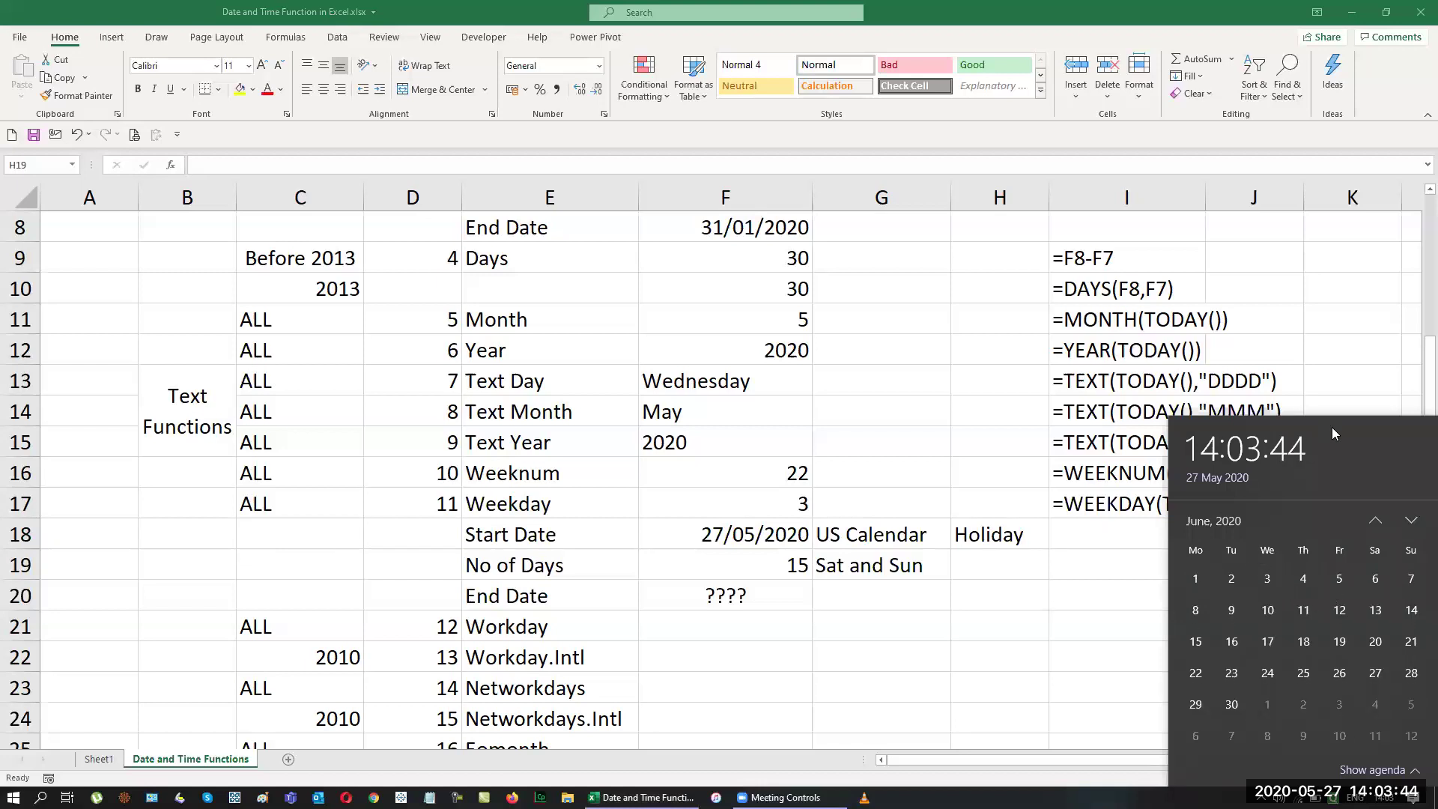
left_click(1339, 288)
type("3-6-2020")
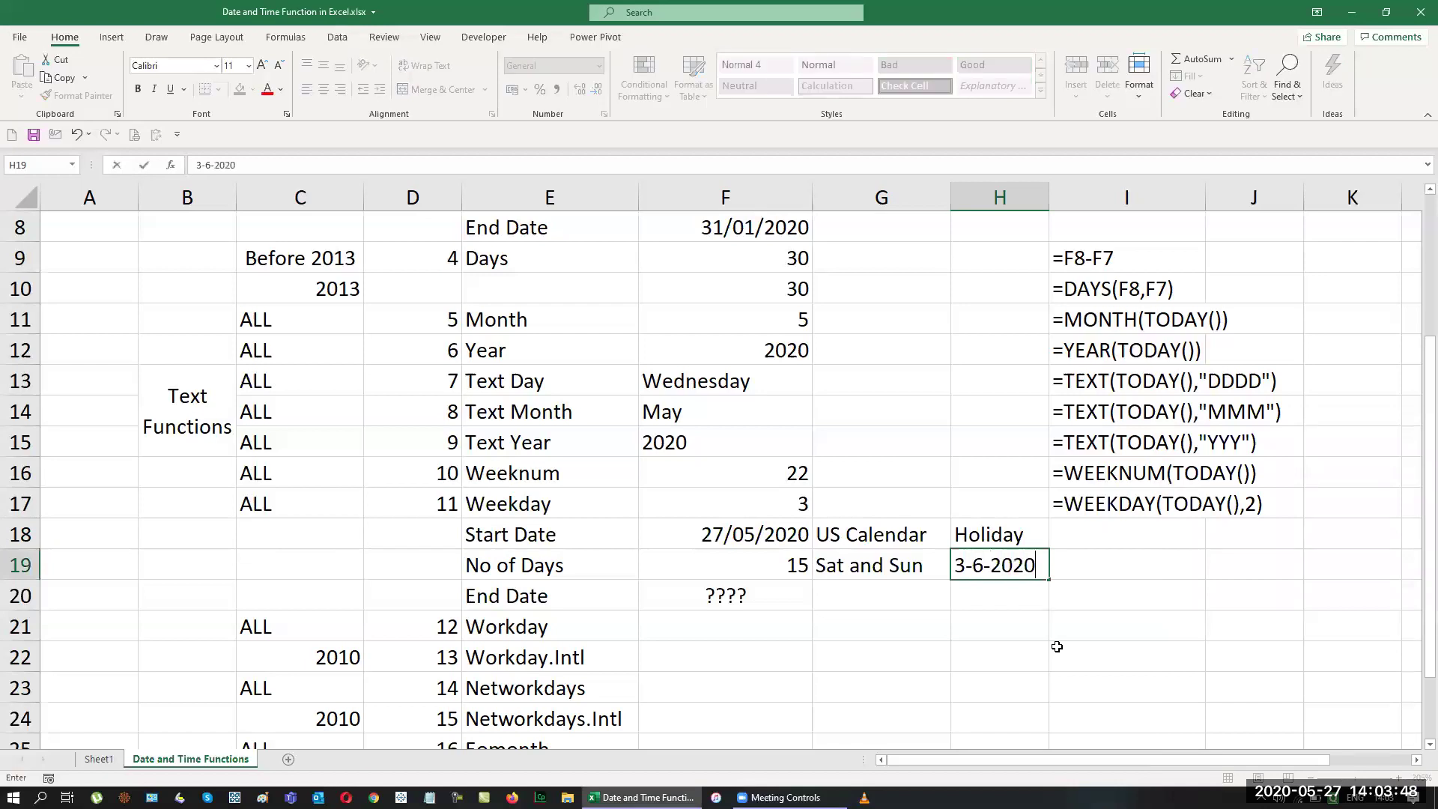
key("Return")
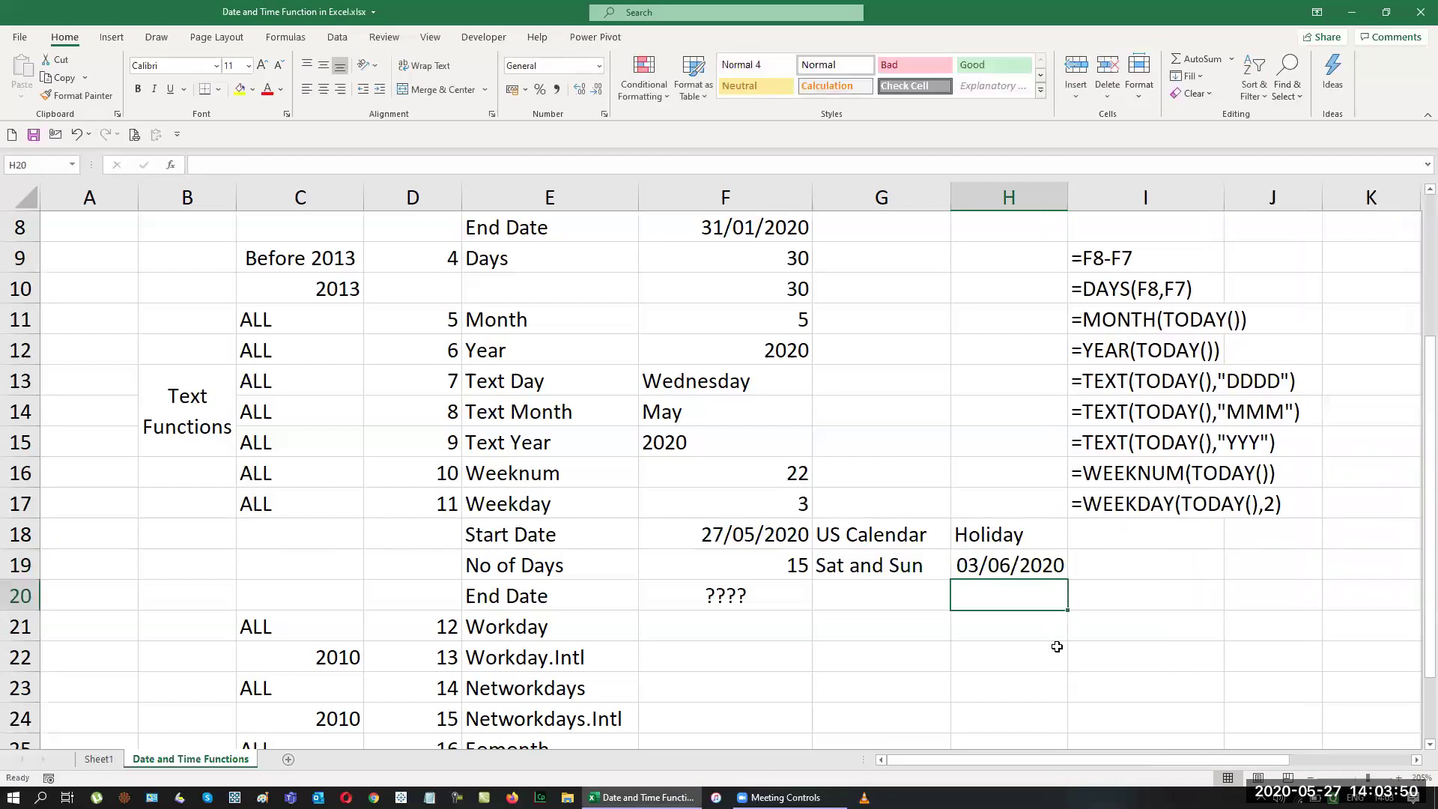
Enter the notes "Numeric Point" in G21 and "Date Dimension" in H21 on the Workday row.
key("Left")
key("Left")
key("Down")
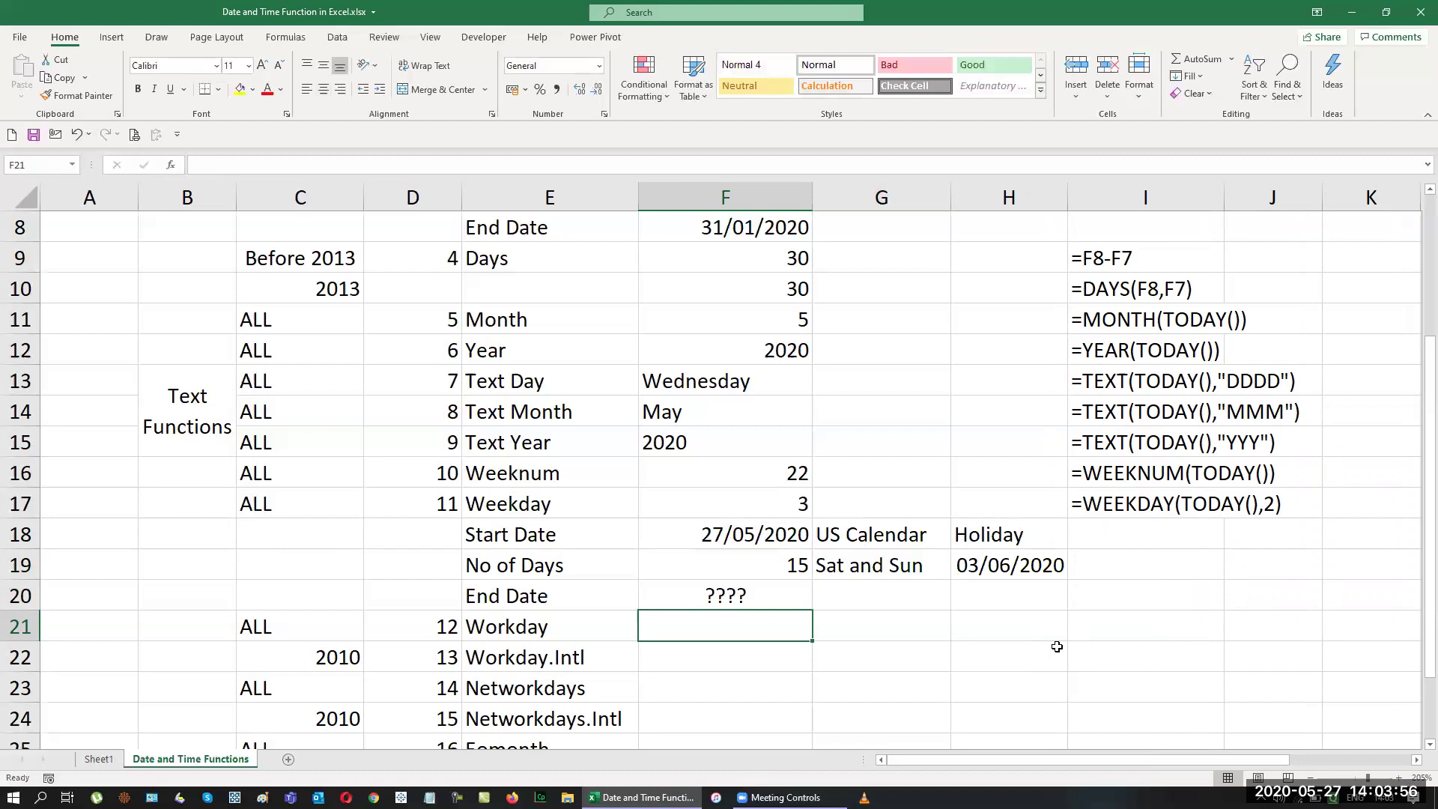
key("Right")
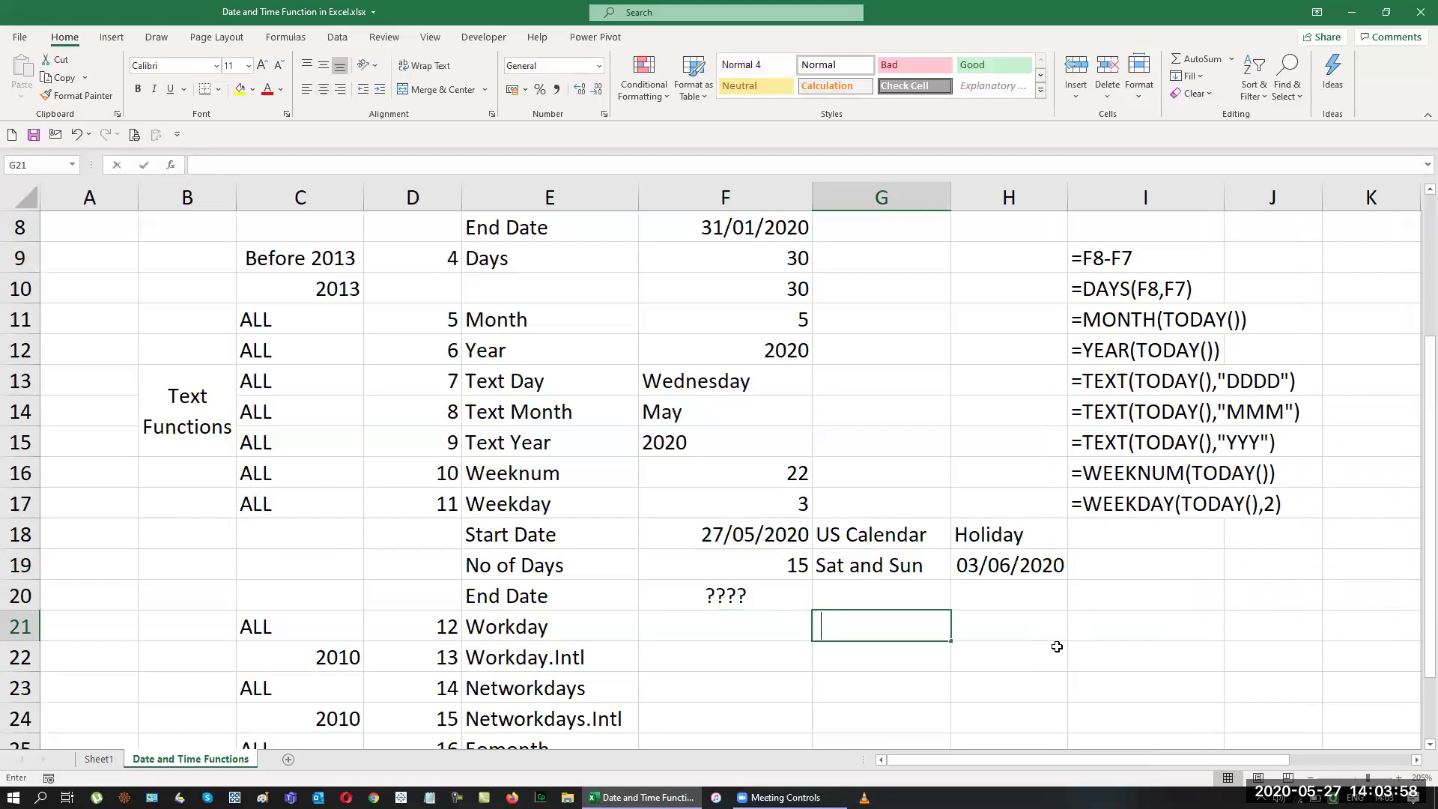
type("Num")
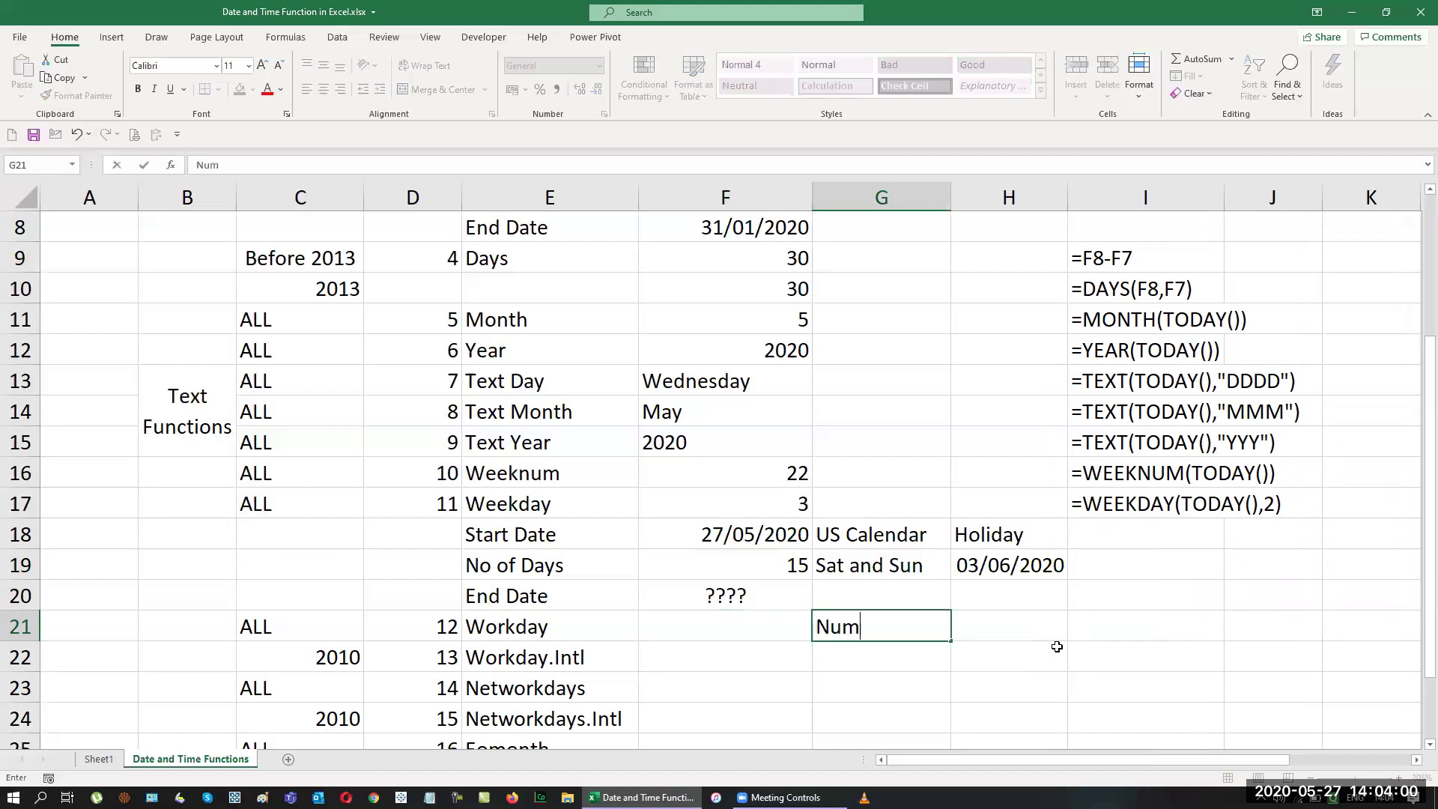
type("eric Point")
key("Return")
key("Up")
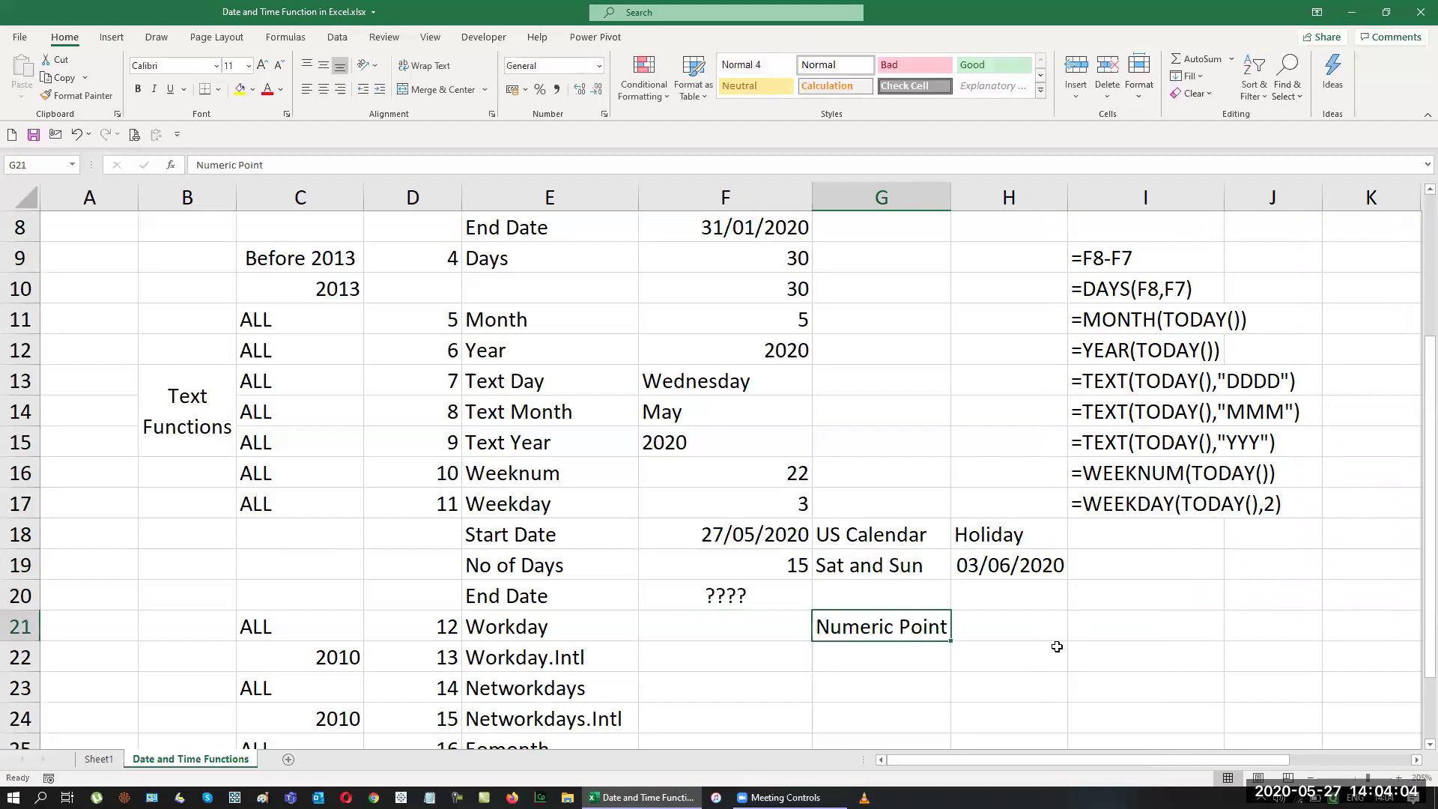
key("Right")
type("Date")
key("BackSpace")
type("e Dimension")
key("Return")
key("Up")
AutoFit the widths of columns G and H to the notes in G21:H21.
key("Left")
key("shift+Right")
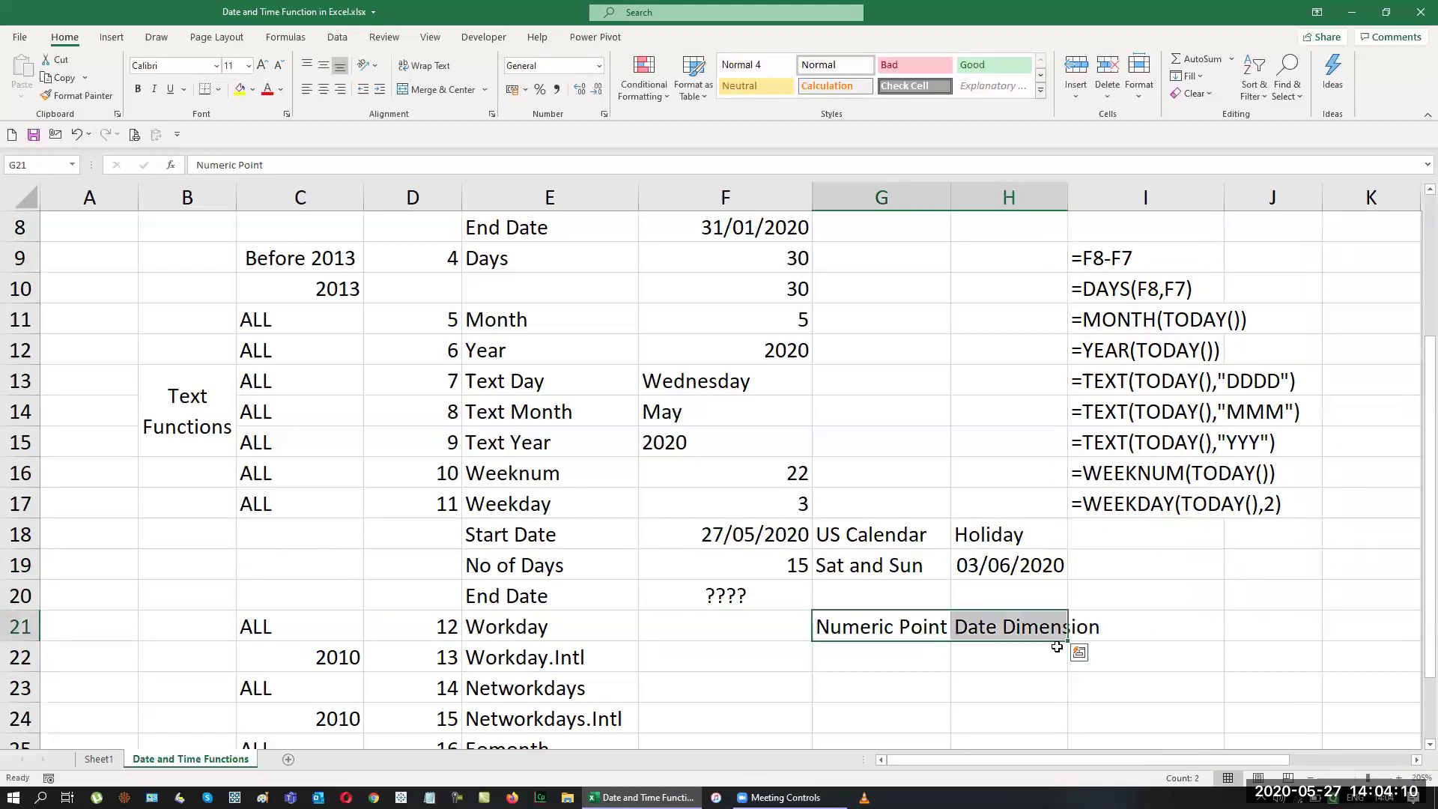
key("alt+h")
key("o")
key("i")
Start a WORKDAY formula in F21 and open its function arguments.
key("Left")
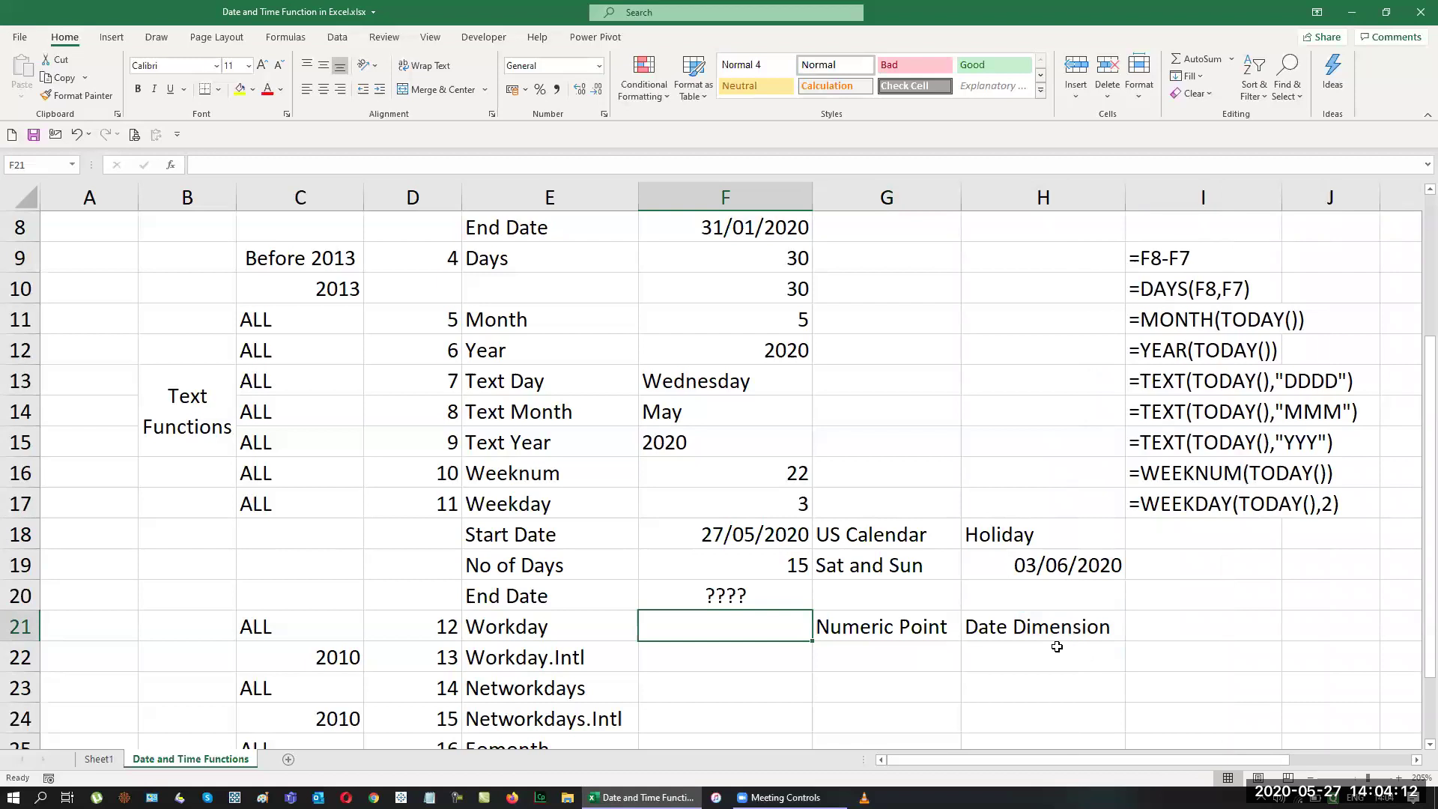
type("=statr")
key("BackSpace")
key("BackSpace")
key("BackSpace")
key("BackSpace")
key("BackSpace")
type("wor")
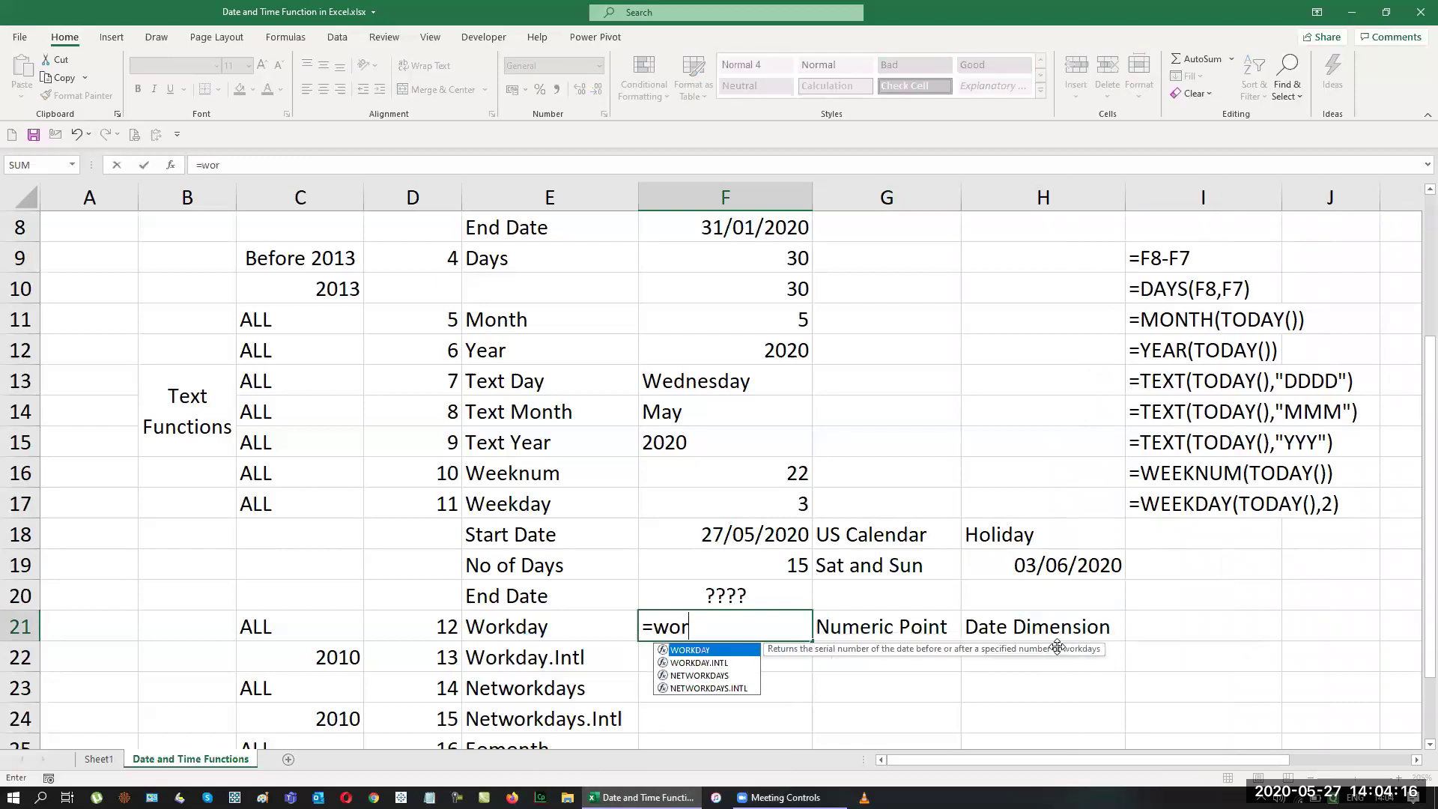
key("Tab")
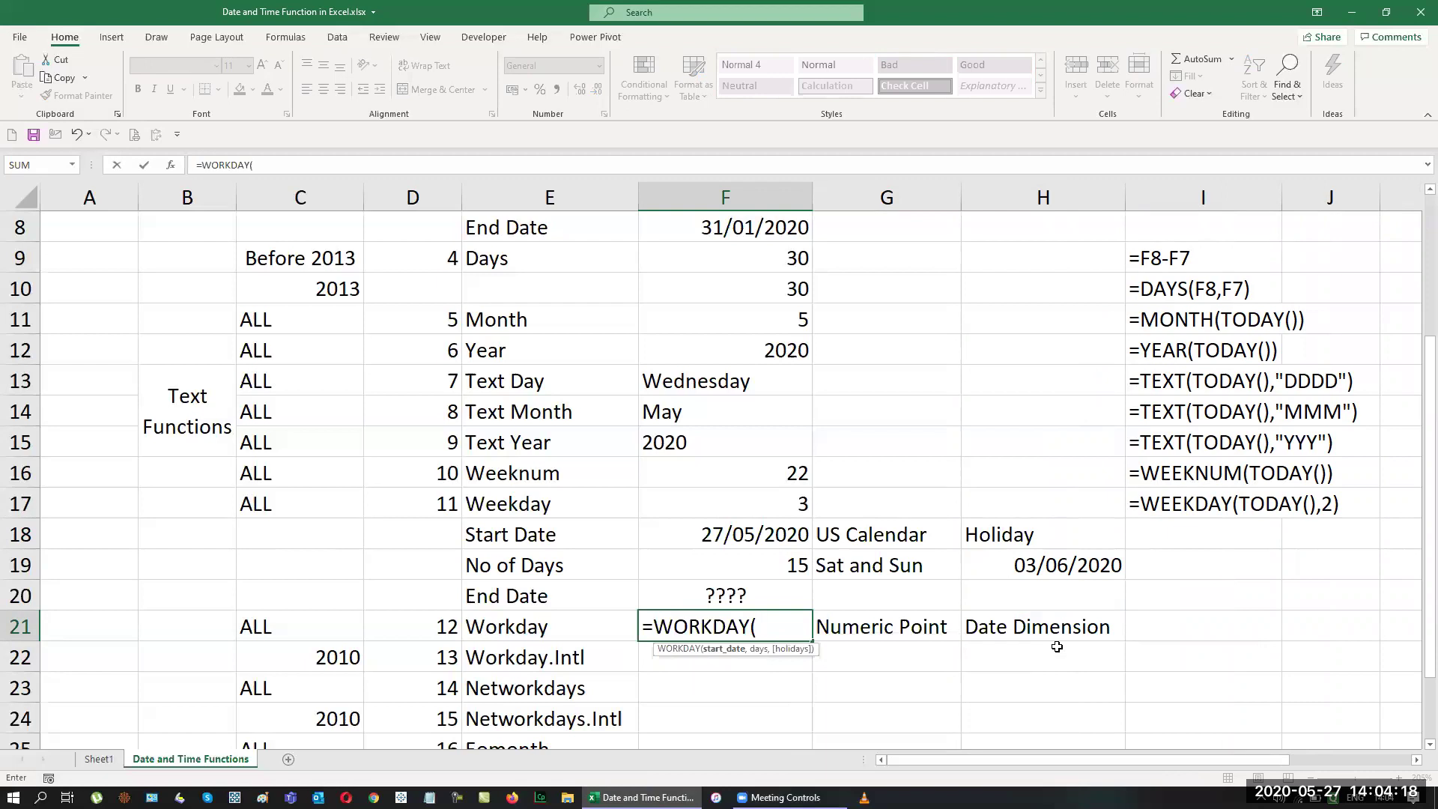
key("ctrl+a")
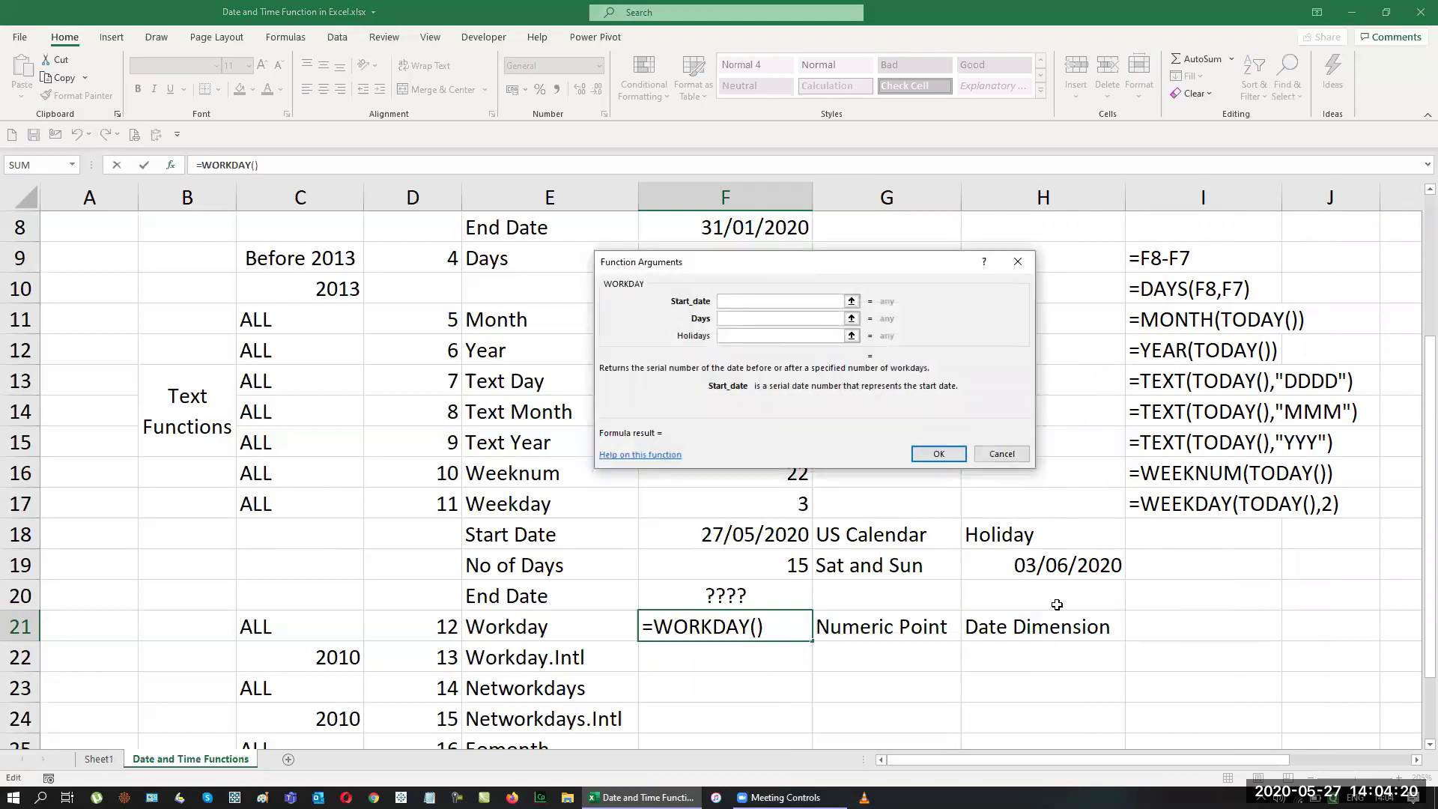
Complete the WORKDAY formula with F18 as start date, F19 as days and H19 as holidays.
left_click_drag(712, 267, 293, 286)
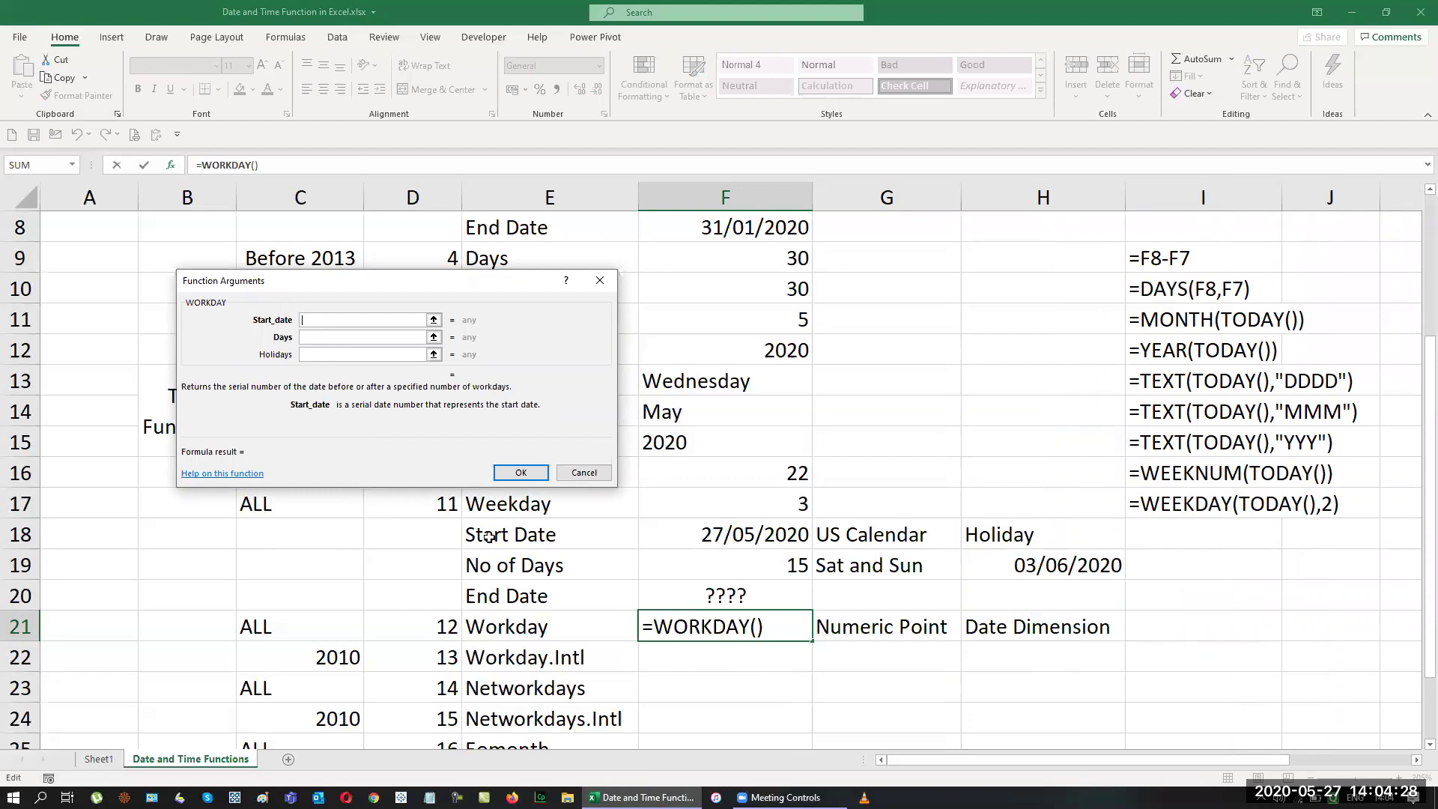
left_click(745, 534)
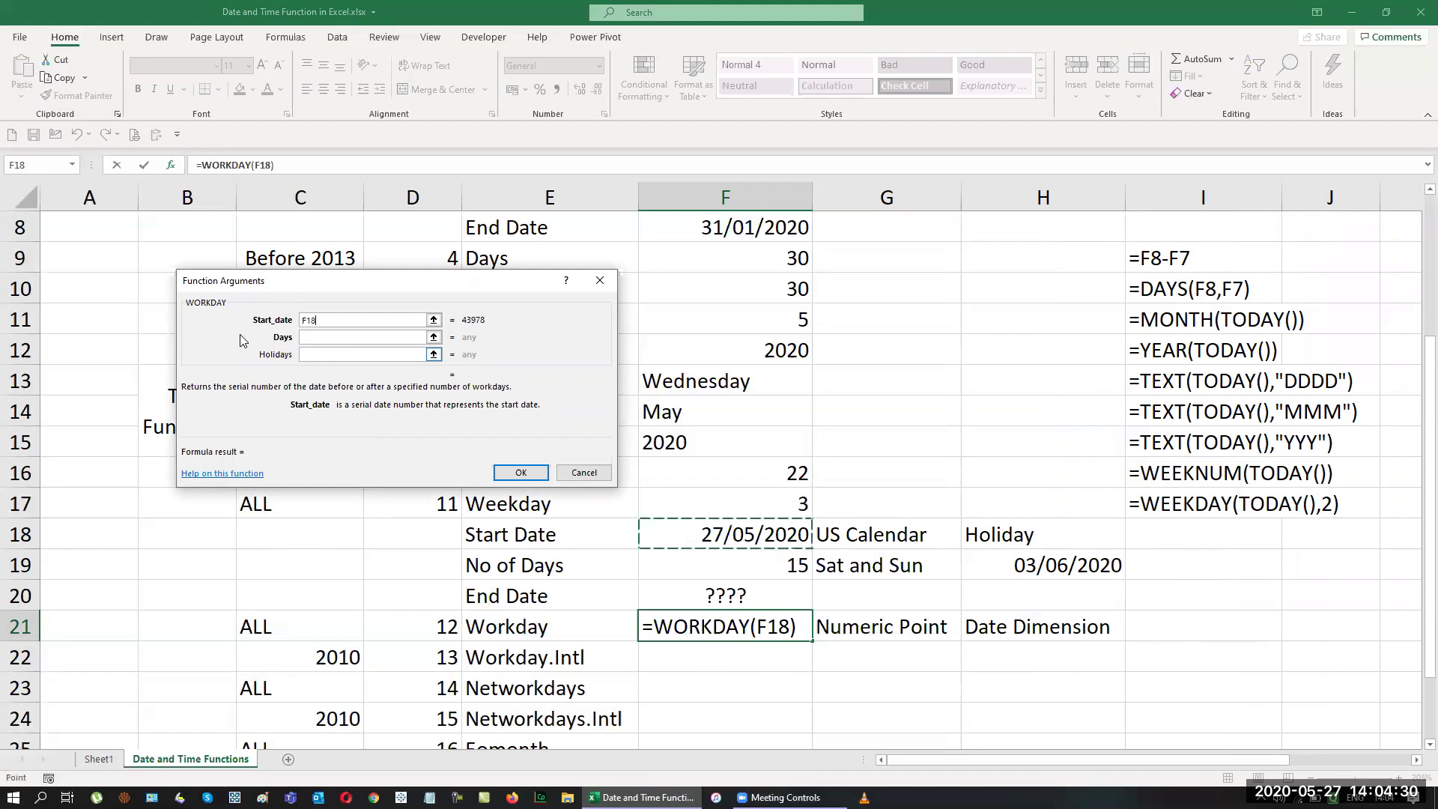
left_click(307, 337)
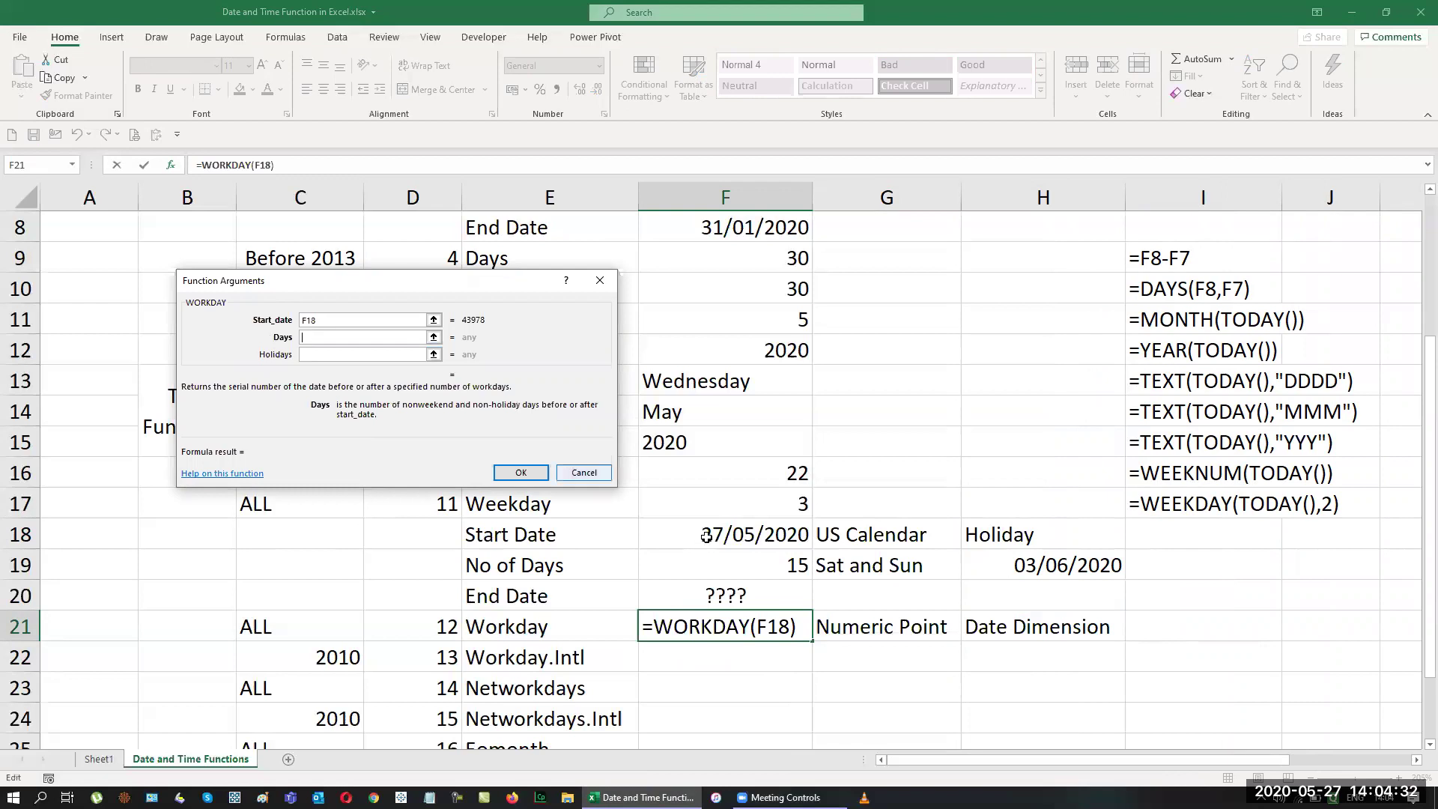
left_click(765, 564)
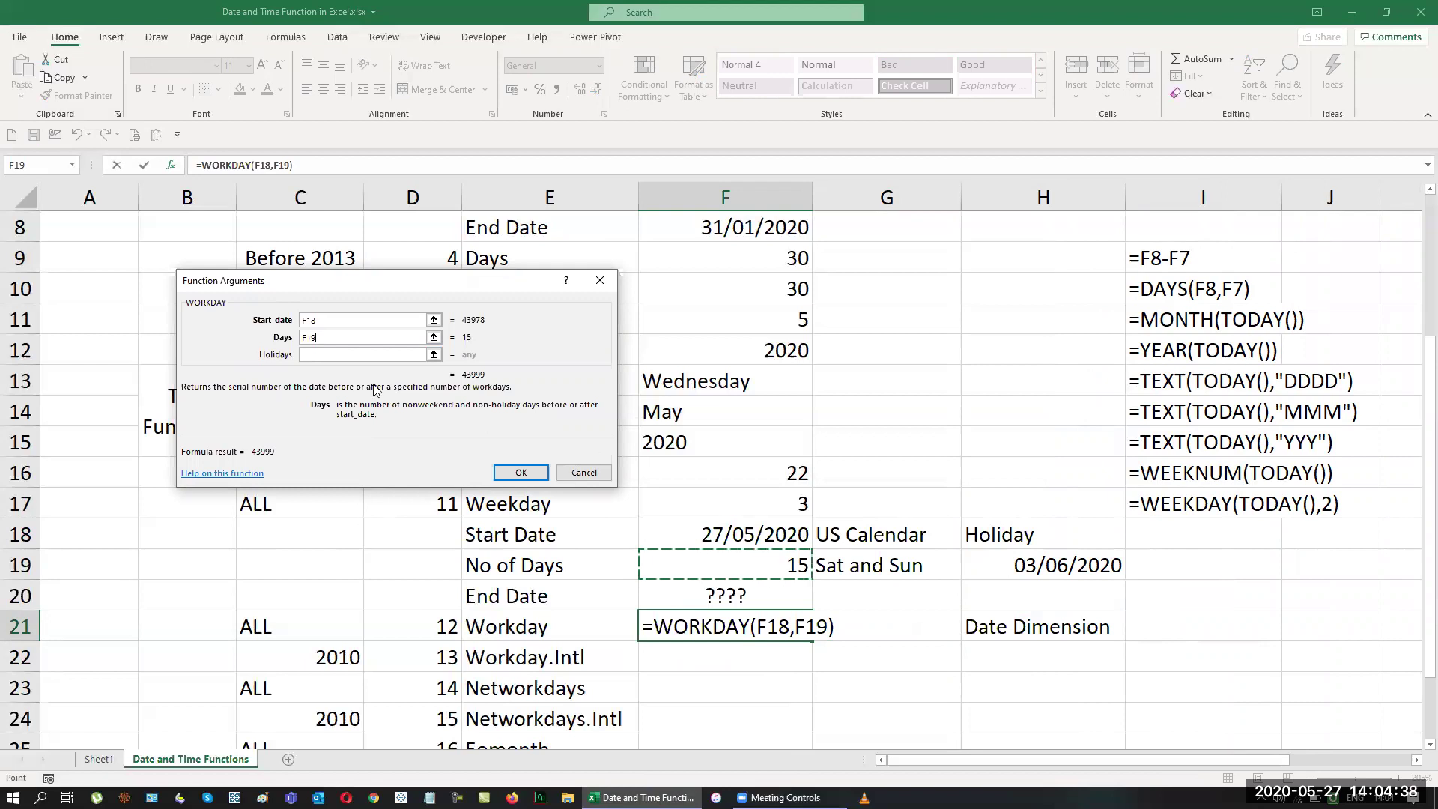
left_click(317, 356)
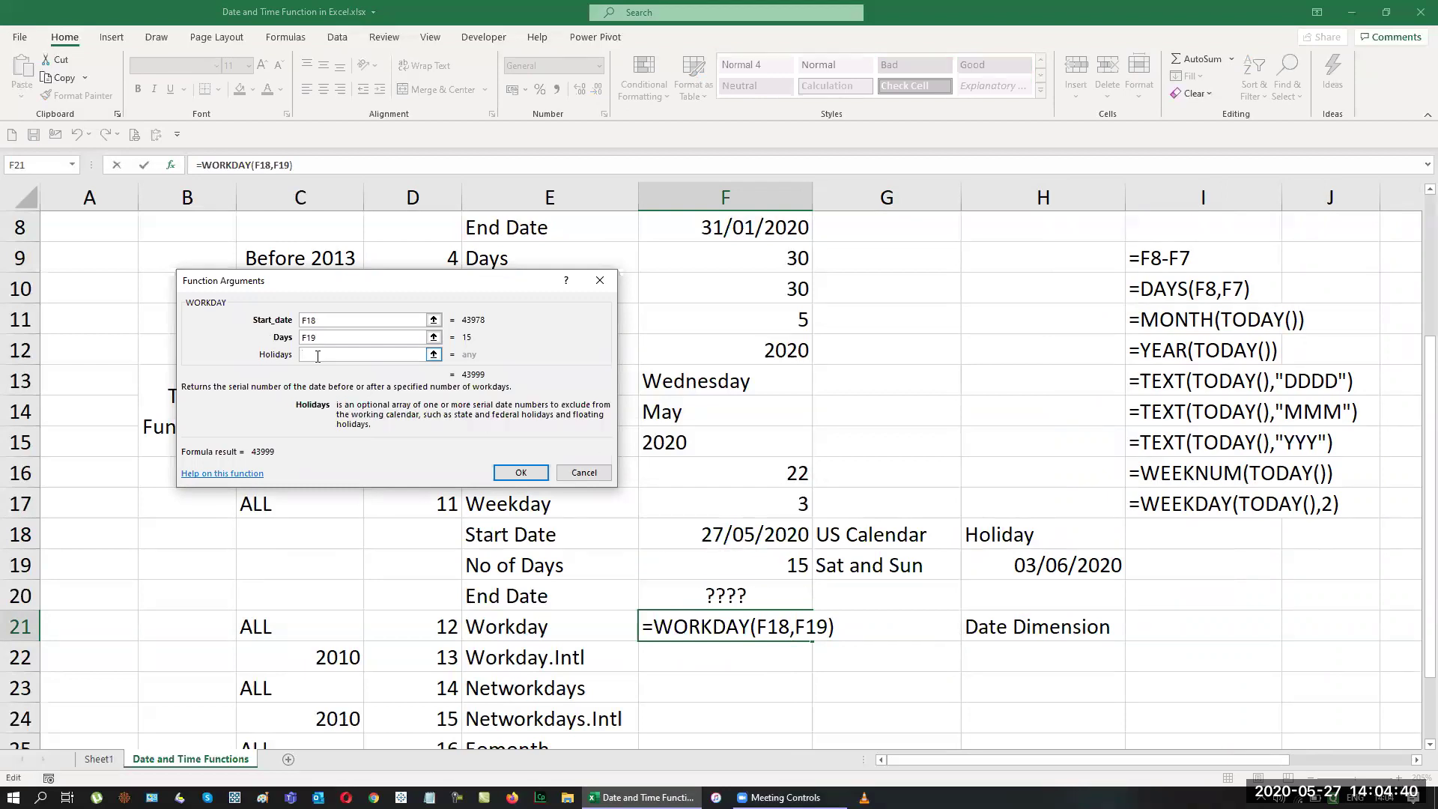
left_click(1060, 565)
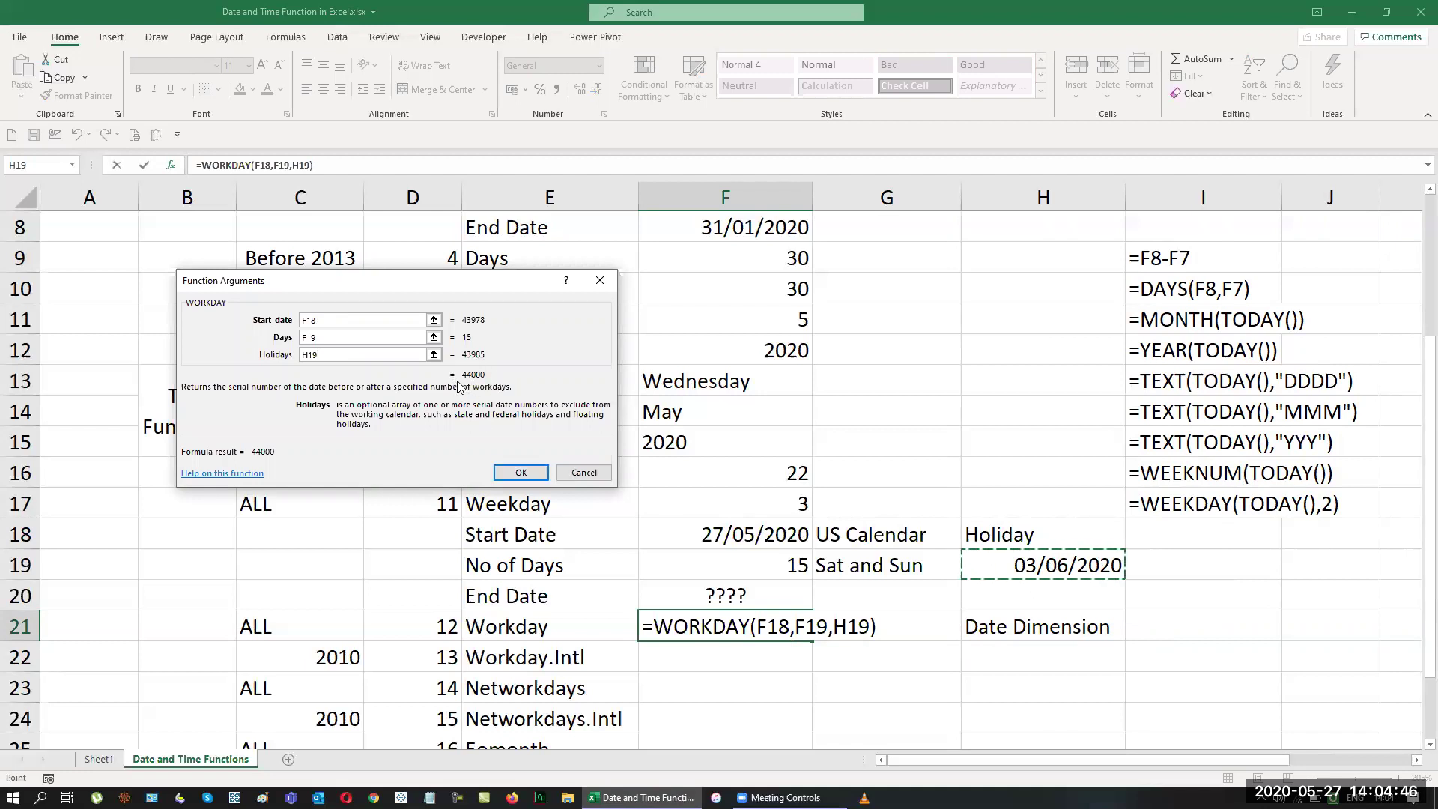
left_click(533, 472)
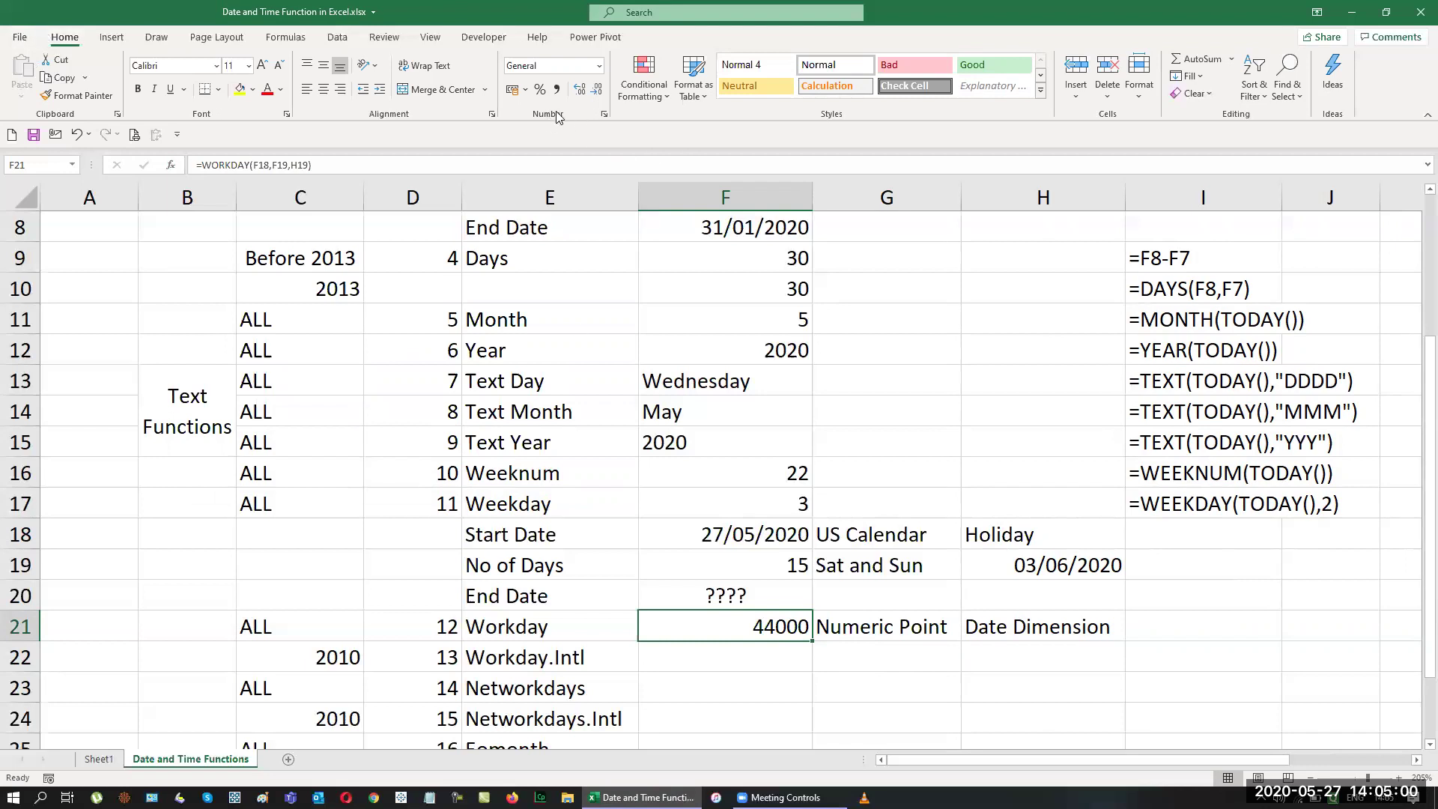
Format the WORKDAY result in F21 as a Short Date.
left_click(601, 68)
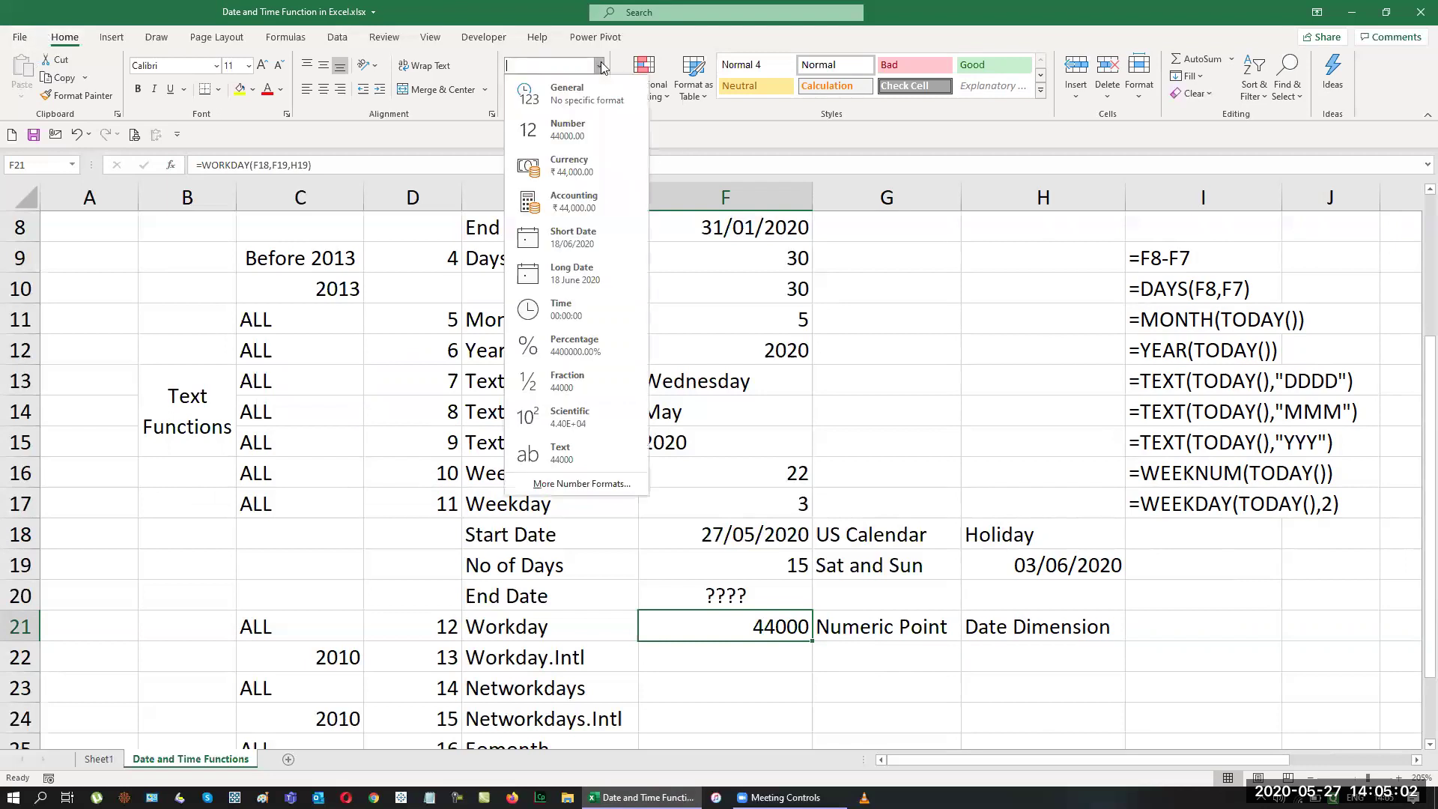
left_click(582, 237)
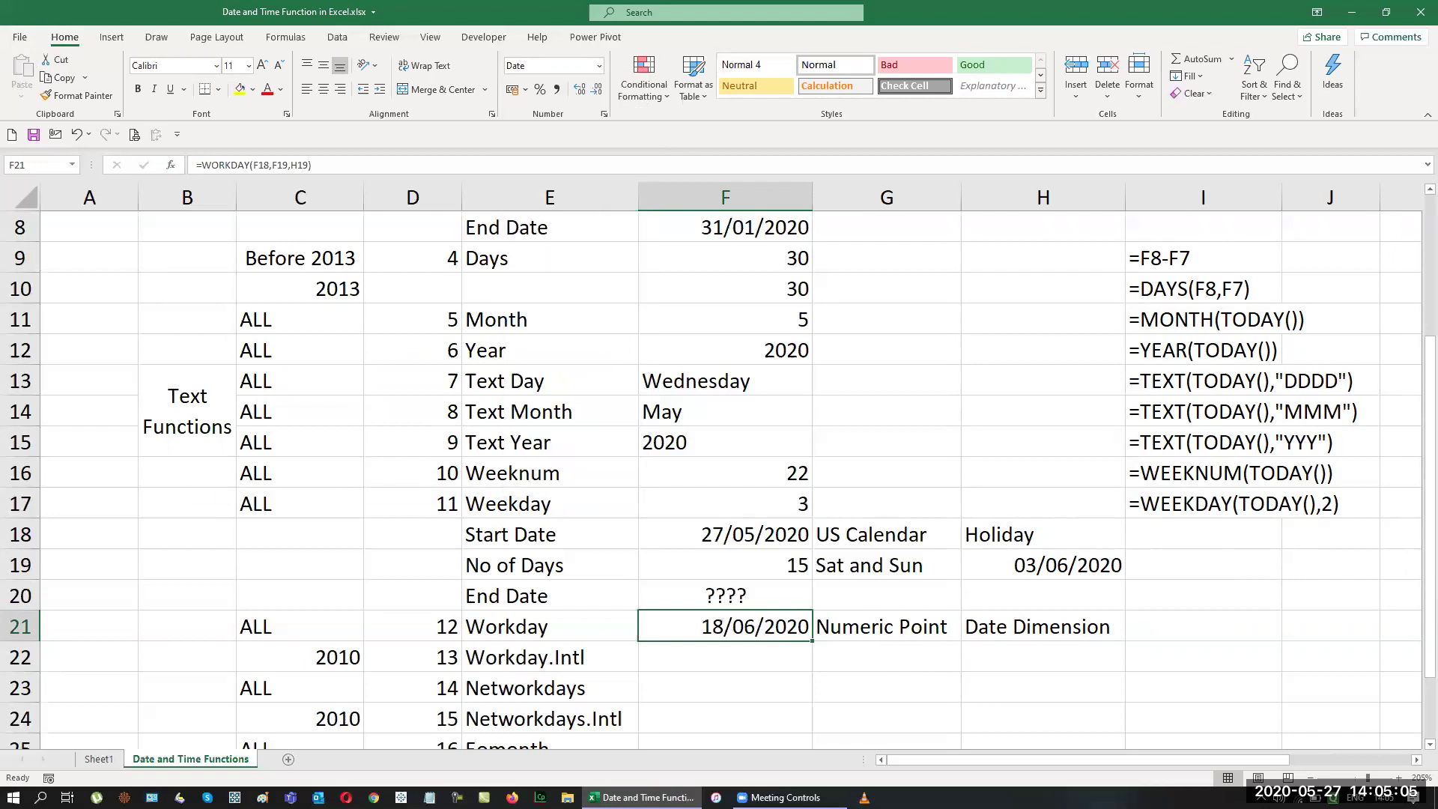
left_click(1264, 626)
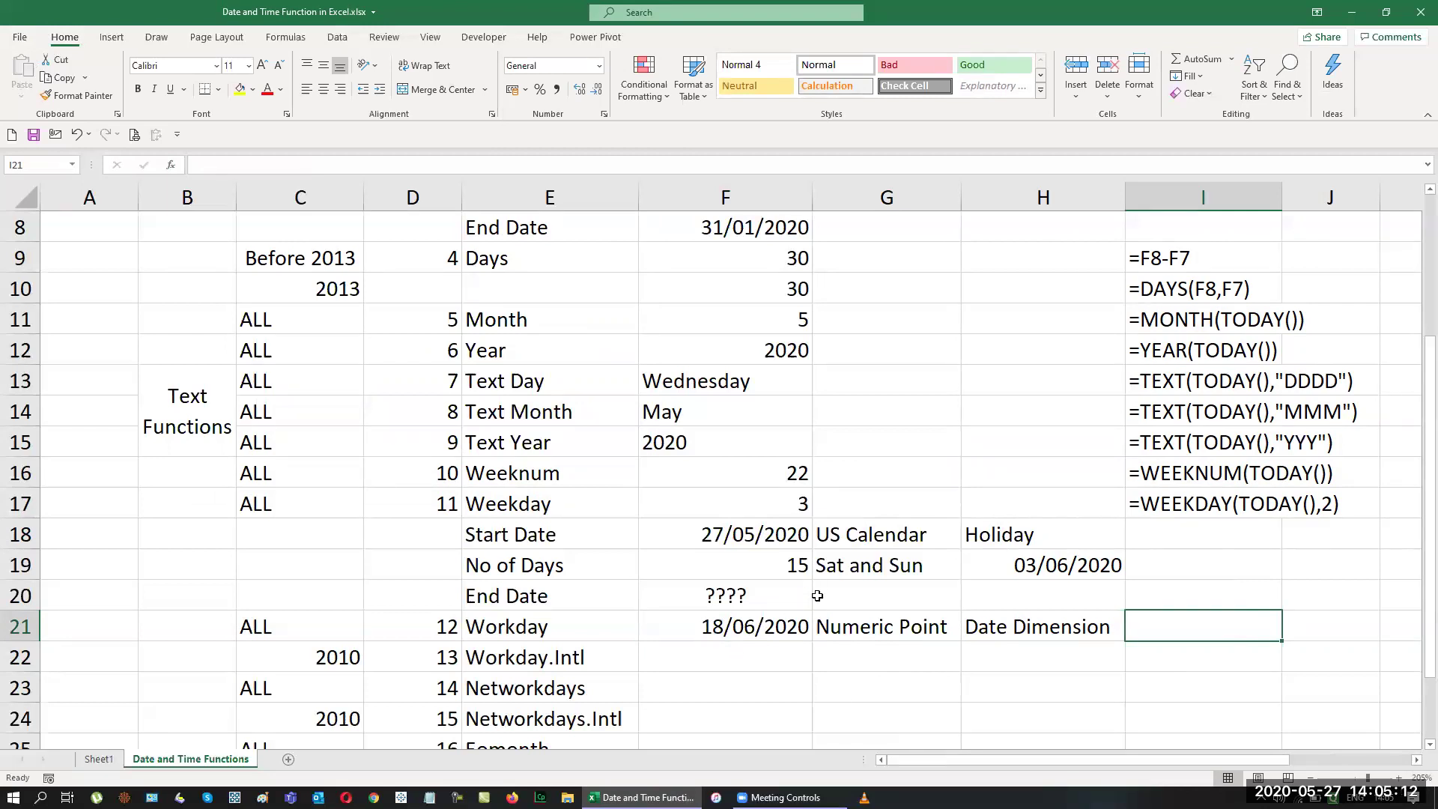
left_click(1024, 563)
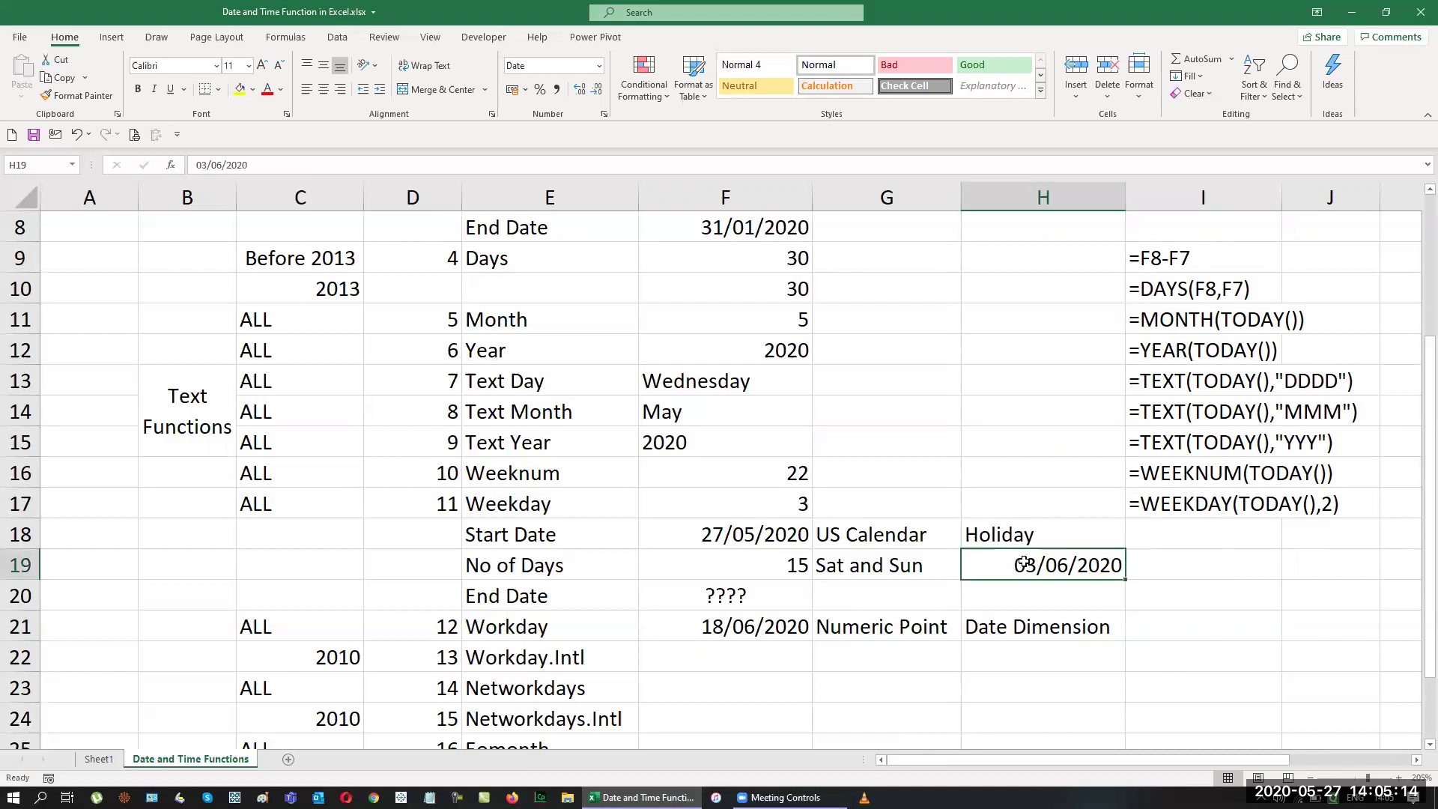
Clear the holiday date in H19 to test the WORKDAY result, and undo the clearing.
key("Delete")
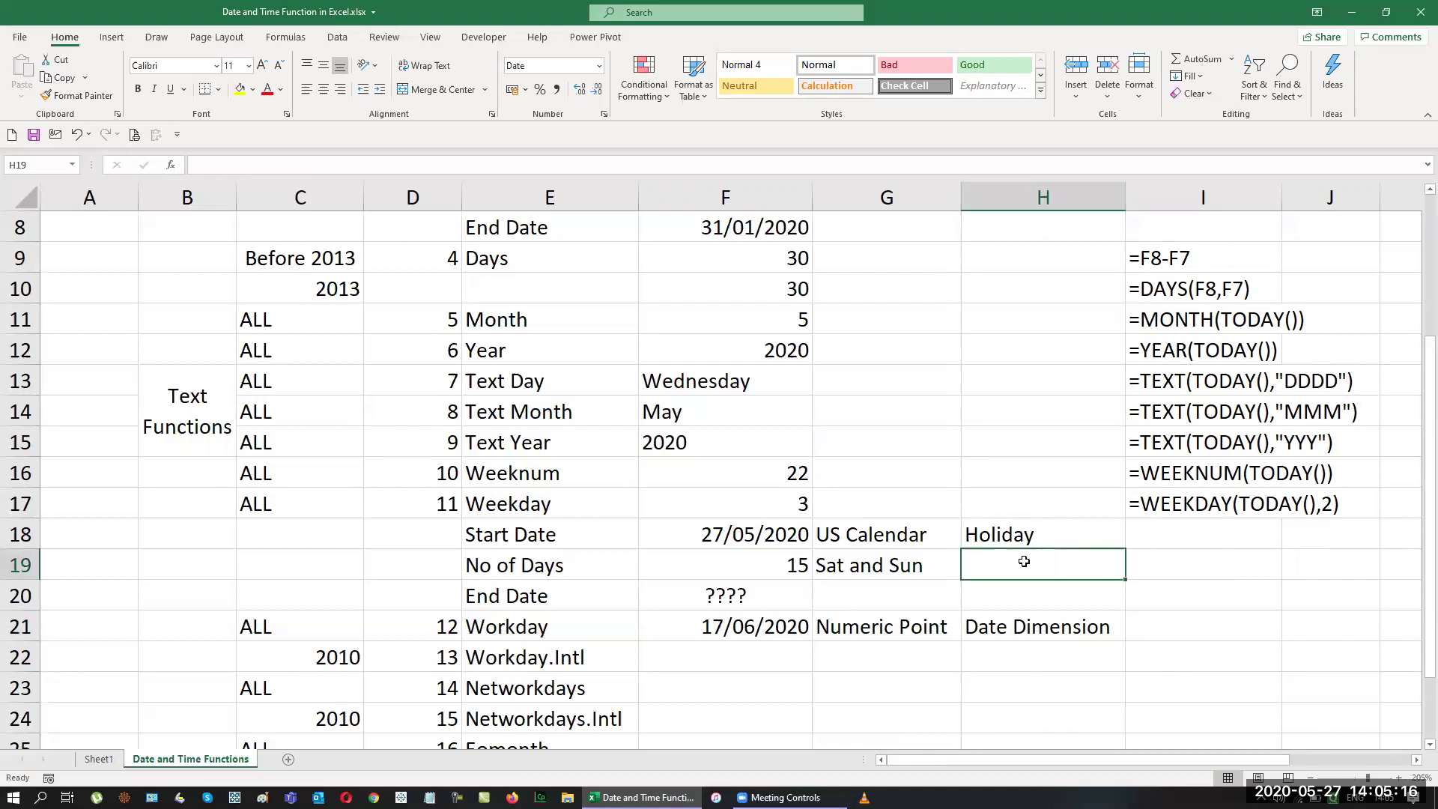
key("ctrl+z")
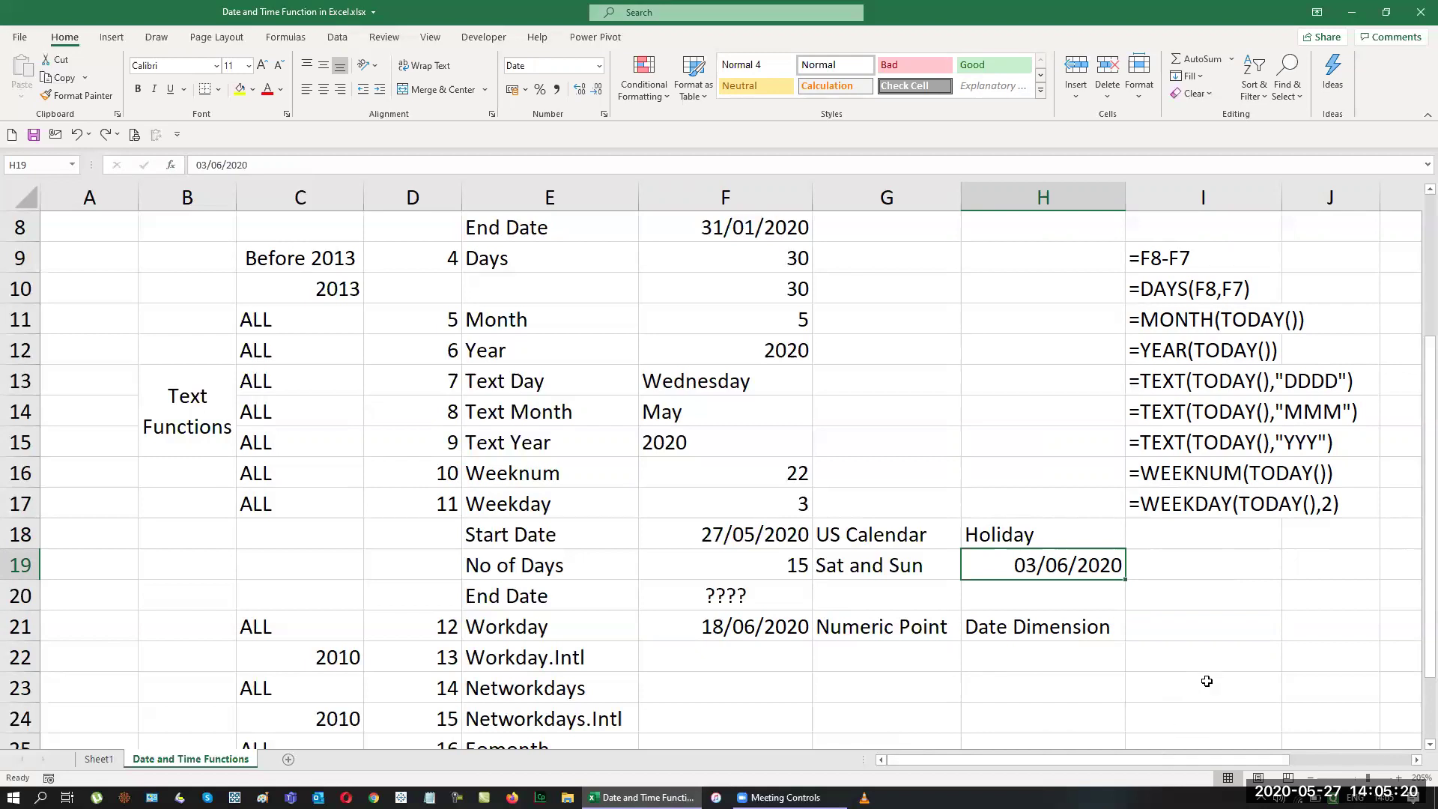
Copy the FORMULATEXT formula from I17 to I21 and AutoFit the width of column I.
scroll(1207, 680, "down", 2)
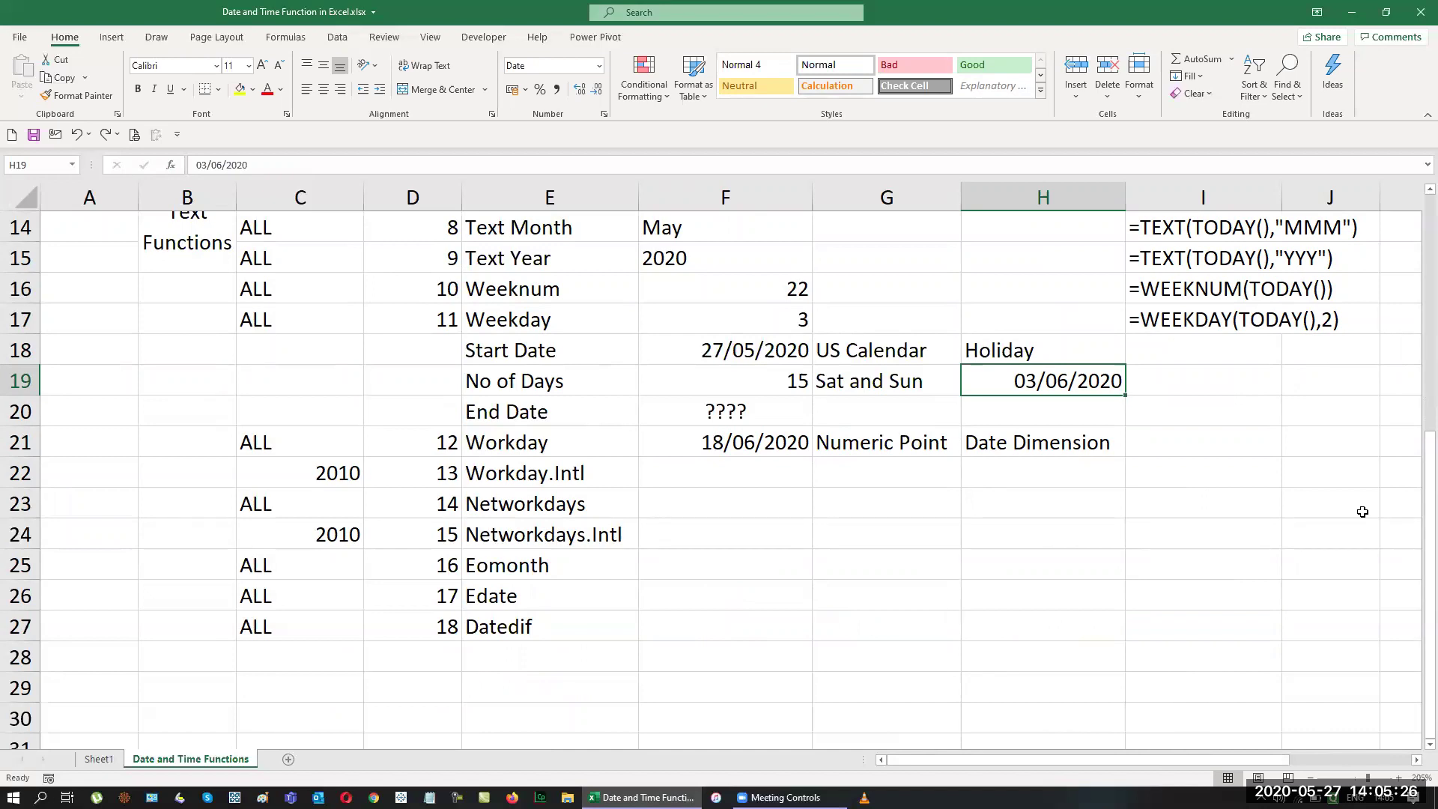
left_click(1198, 319)
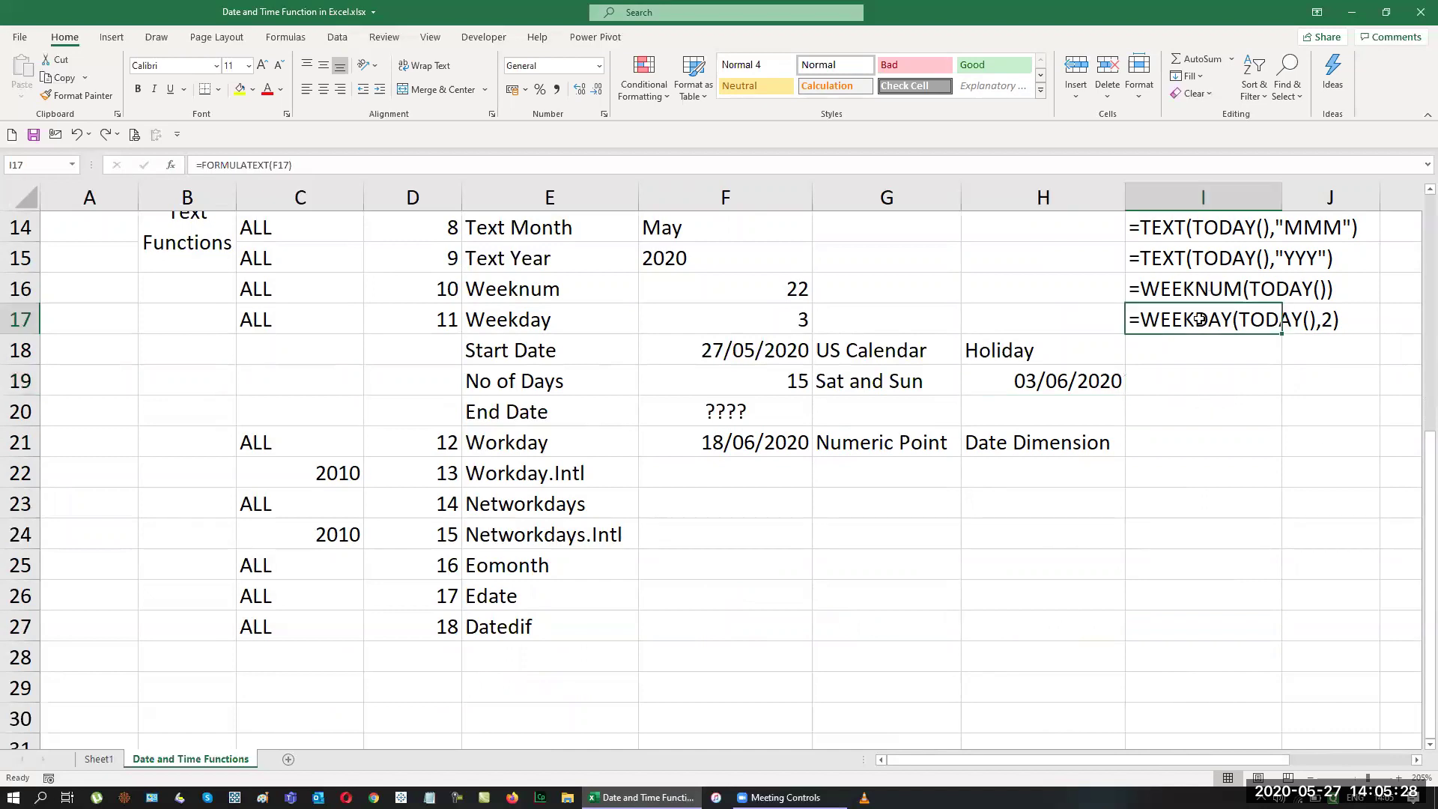
key("ctrl+c")
left_click(1240, 453)
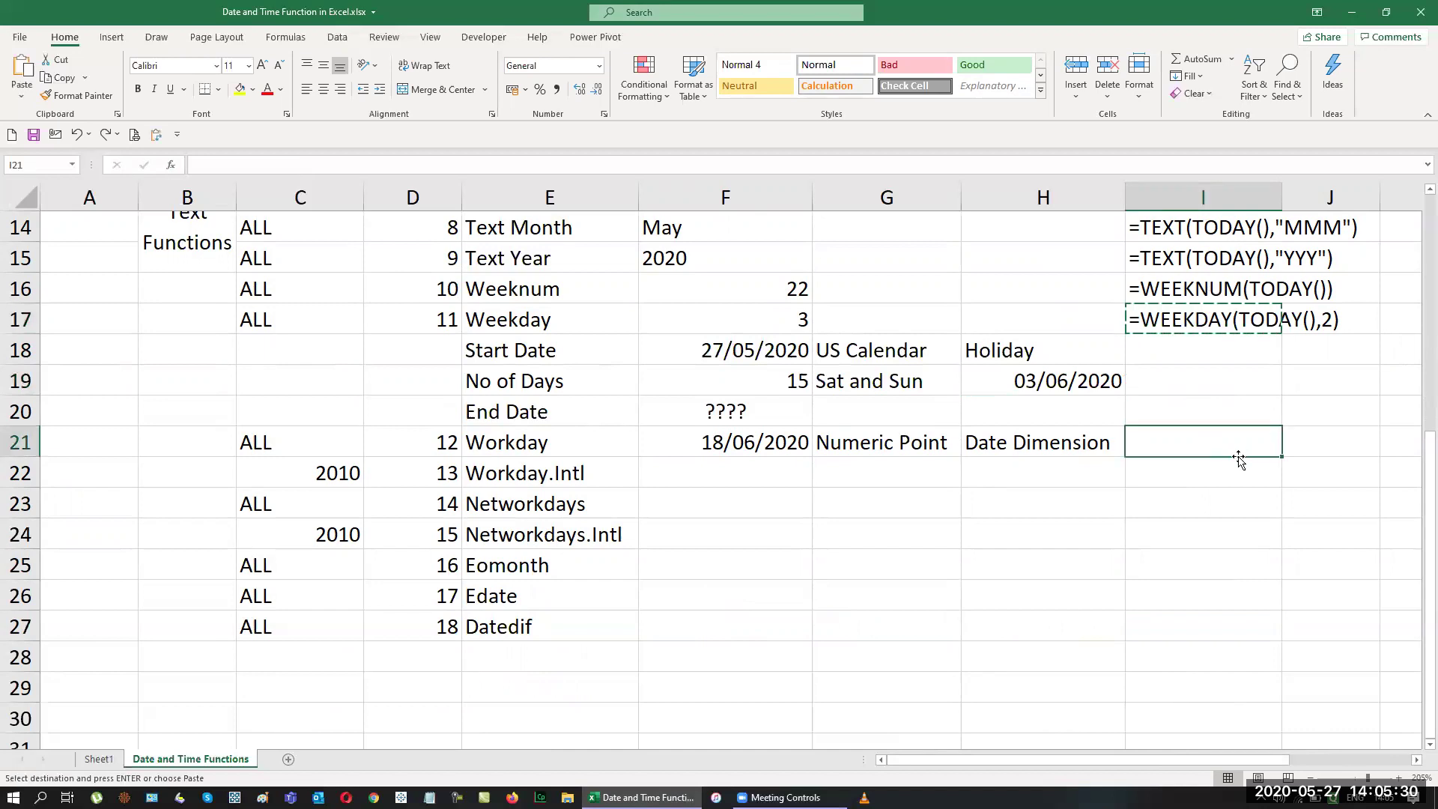
key("ctrl+v")
key("Escape")
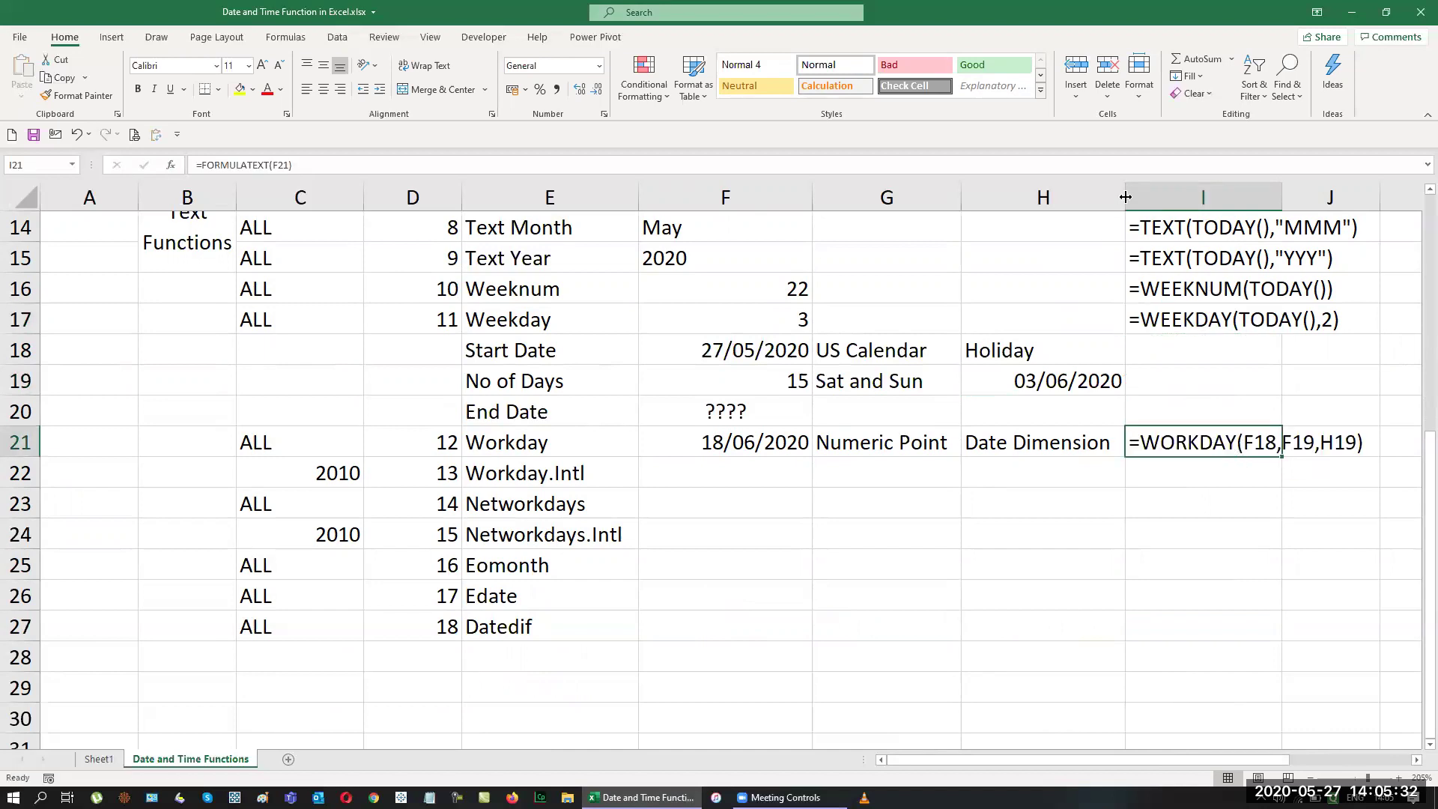
double_click(1286, 198)
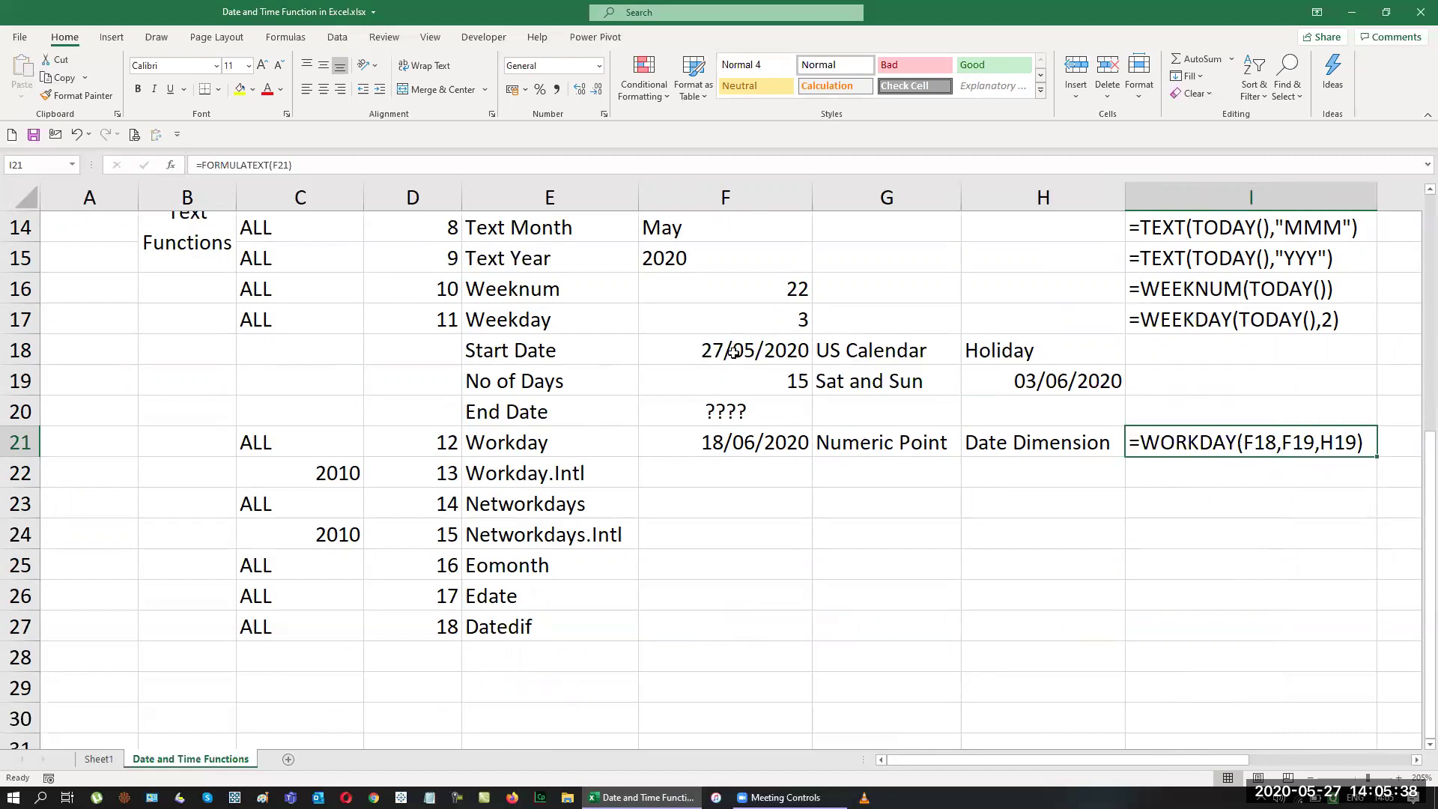
Insert three blank rows above the Workday.Intl row, starting at row 22.
left_click_drag(864, 358, 840, 385)
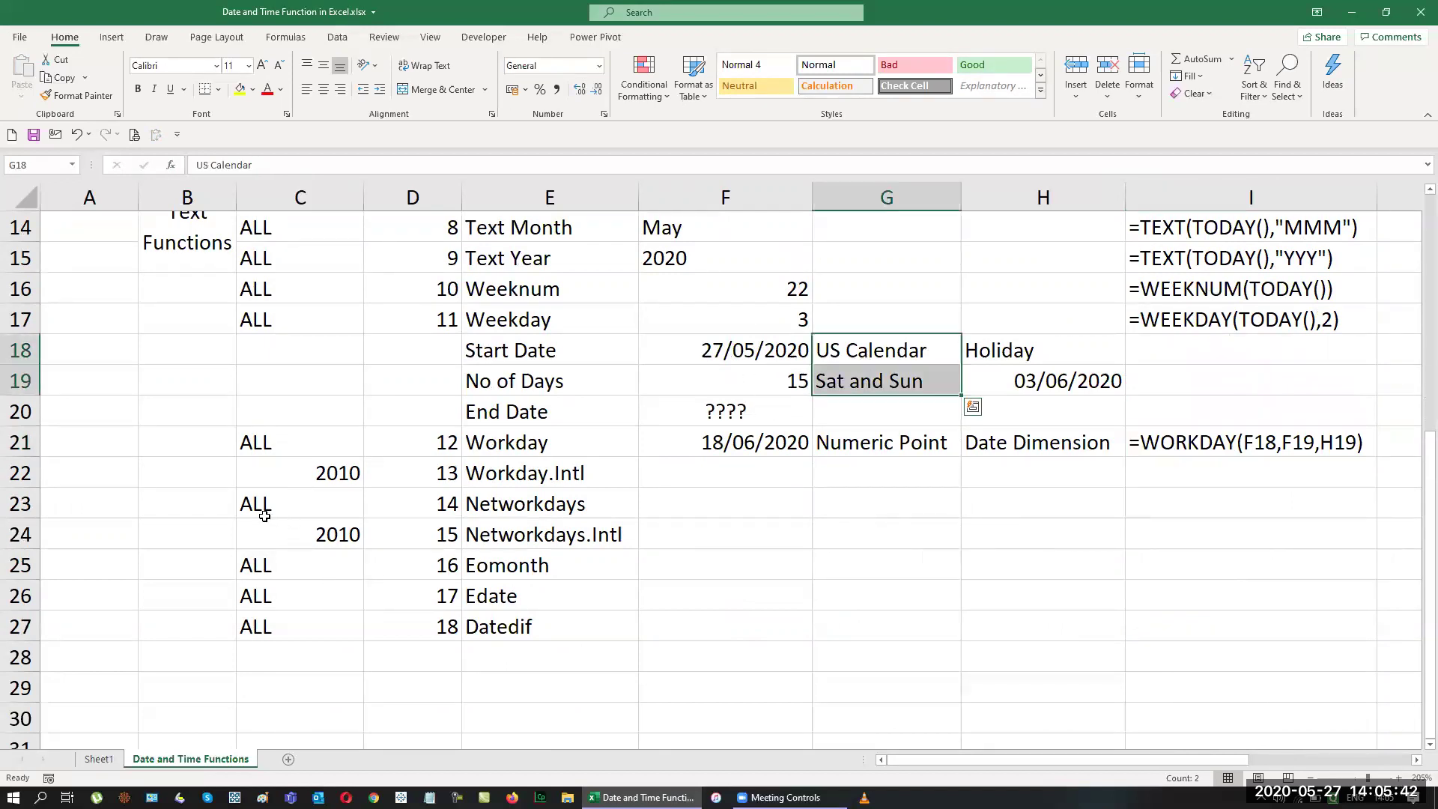
left_click(234, 491)
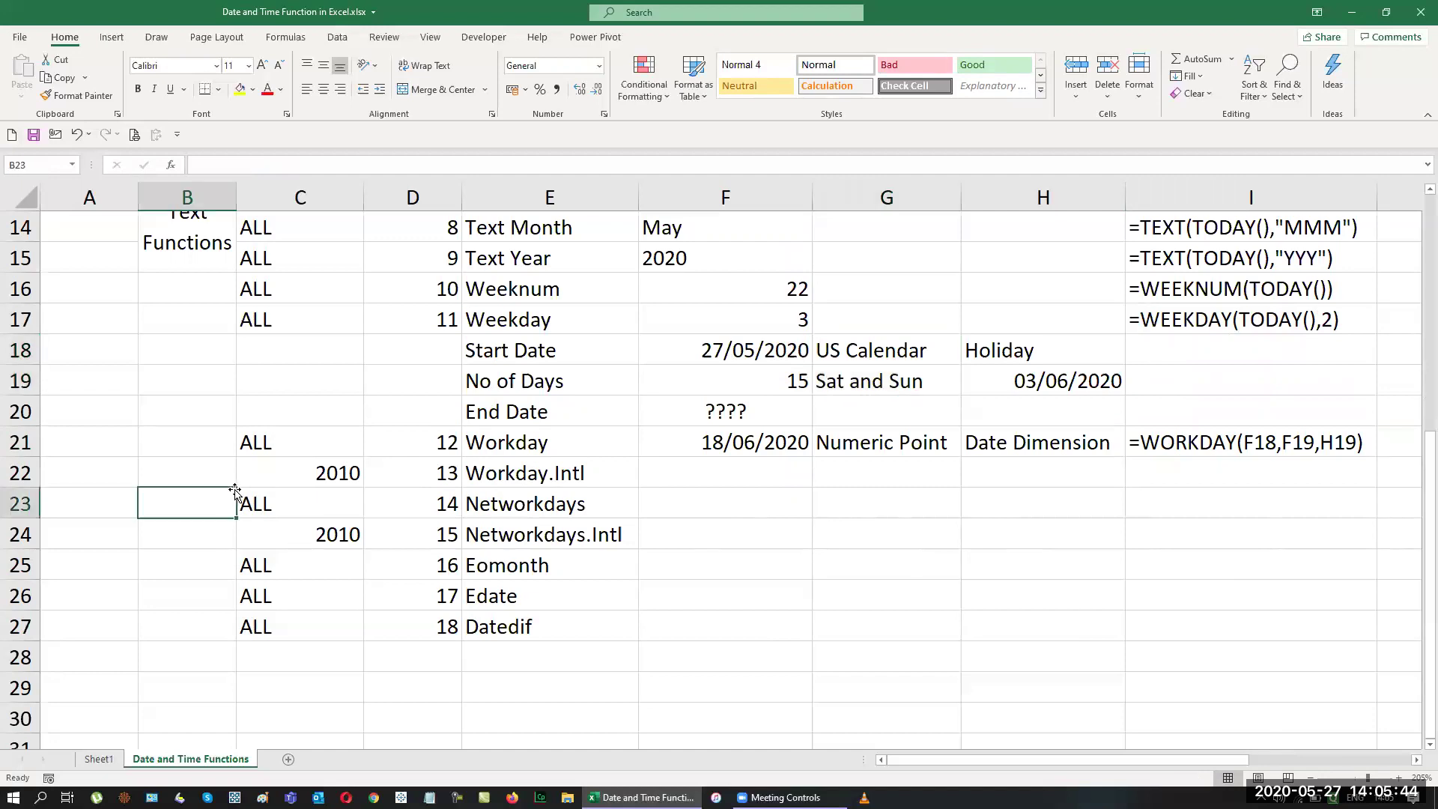
left_click(234, 483)
key("shift+space")
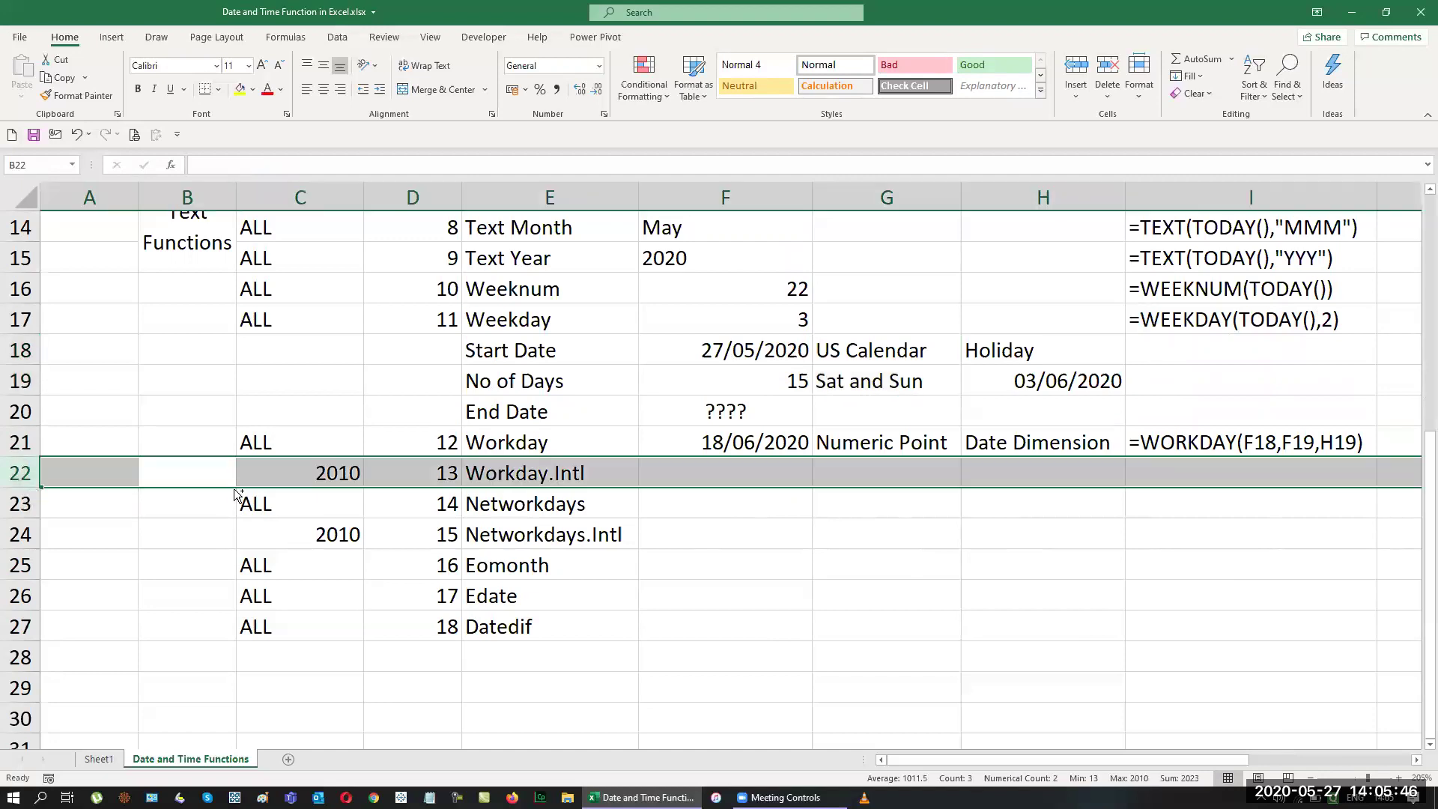
key("ctrl+shift+plus")
key("ctrl+shift+plus")
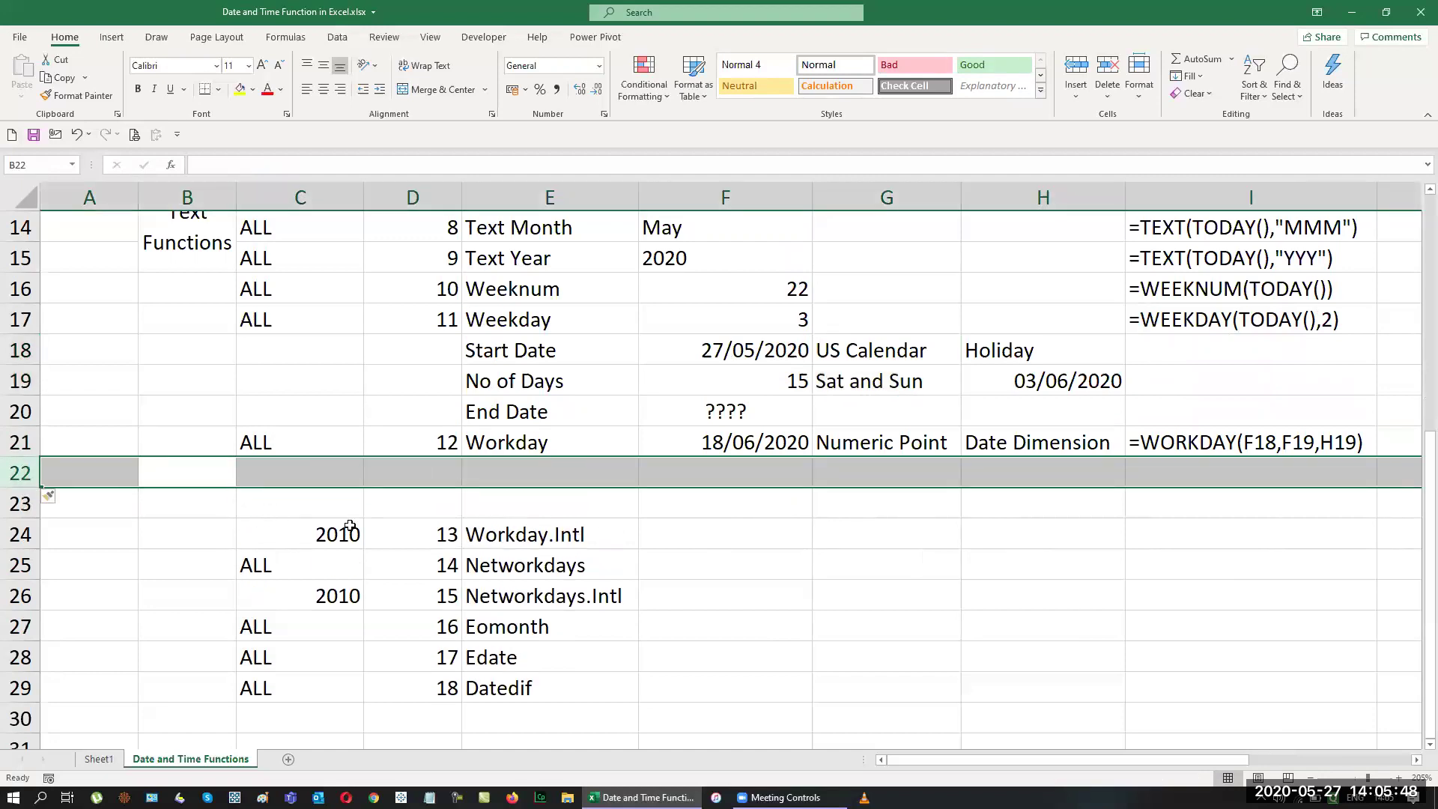
key("ctrl+shift+plus")
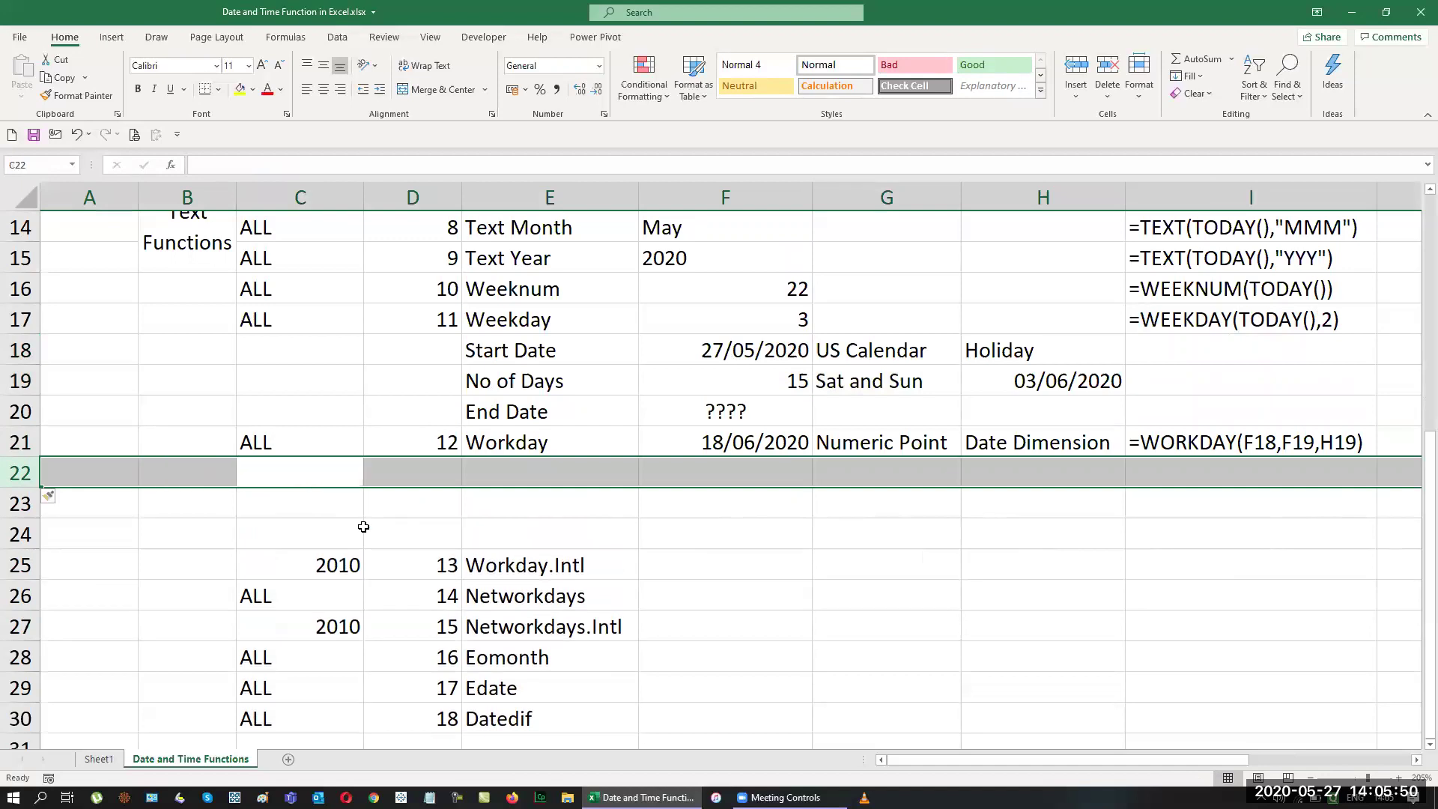
Copy the Start Date, No of Days and End Date block with its calendar and holiday notes from E18:H20 to E22.
key("Up")
key("Up")
key("Up")
key("Right")
key("Right")
key("Right")
key("Up")
key("shift+Right")
key("shift+Down")
key("shift+Down")
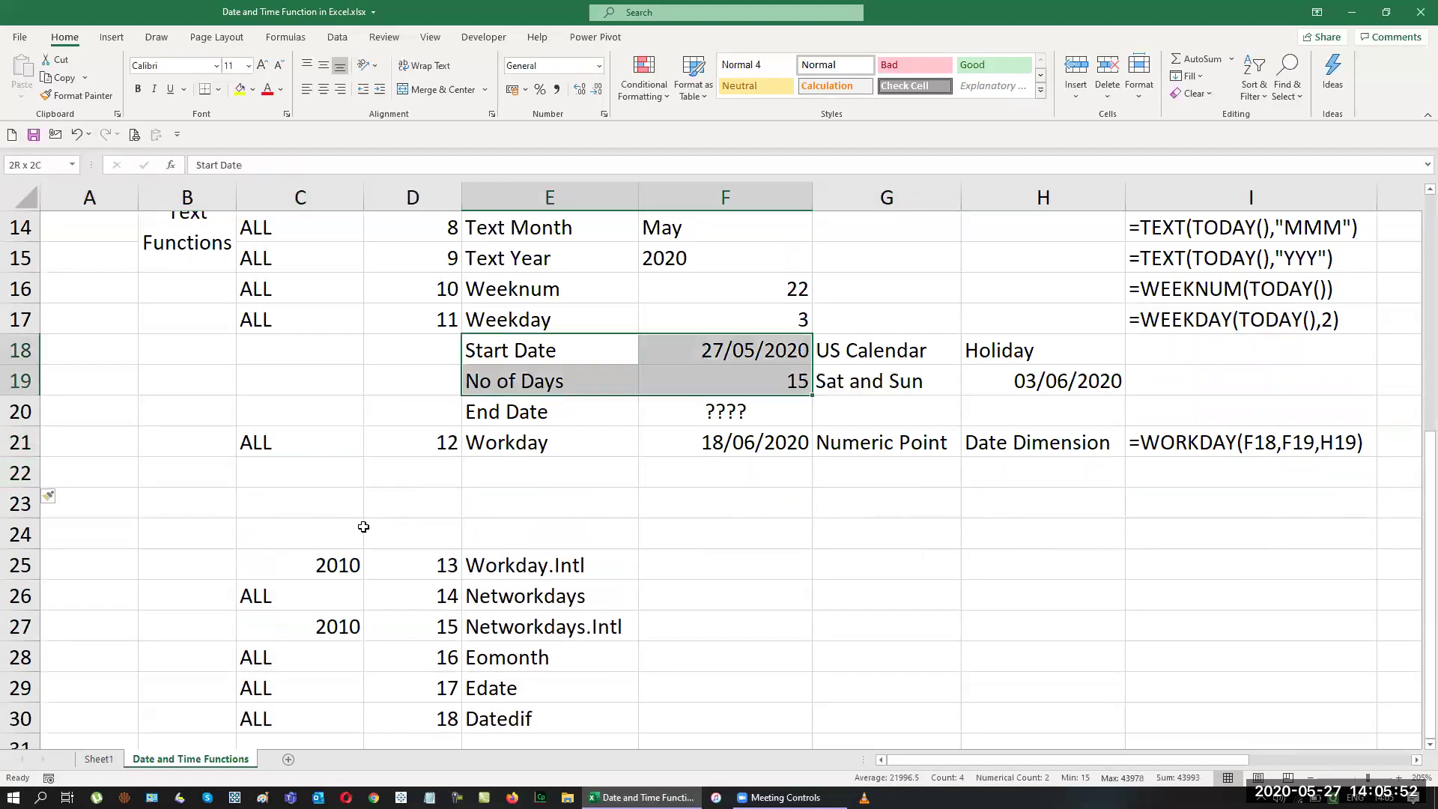
key("alt+shift+F10")
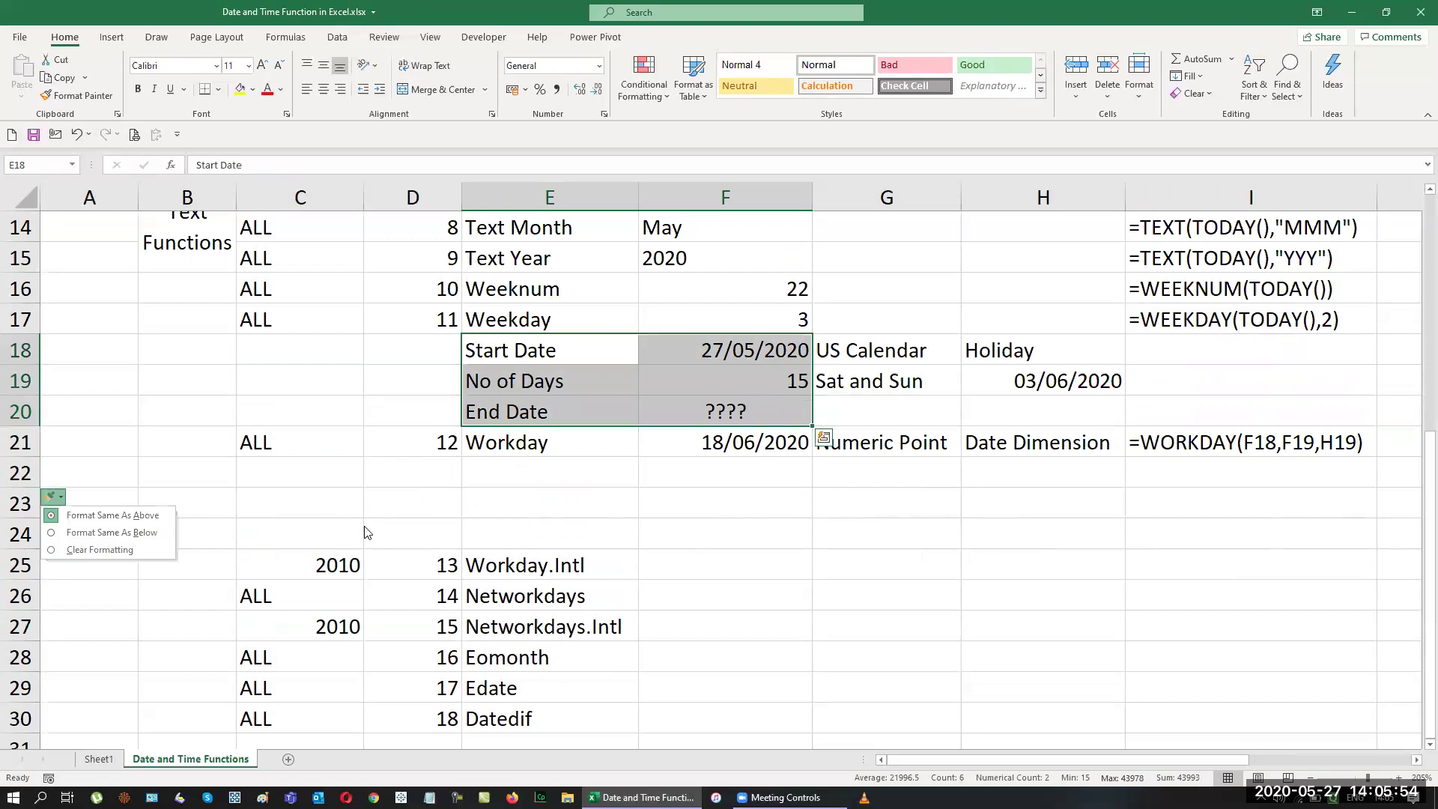
key("Escape")
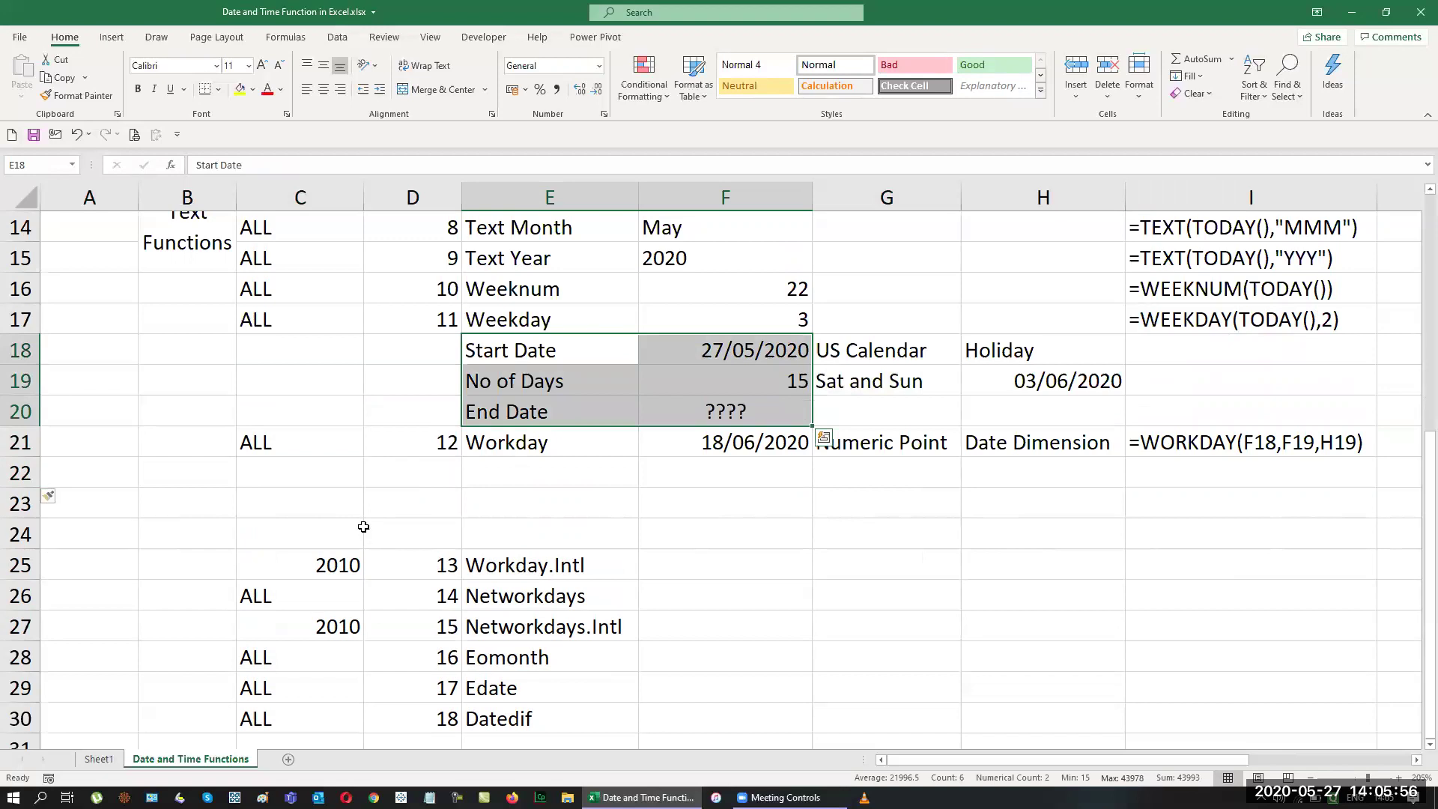
key("shift+Right")
key("shift+Right")
key("ctrl+c")
key("Down")
key("Down")
key("Down")
key("Down")
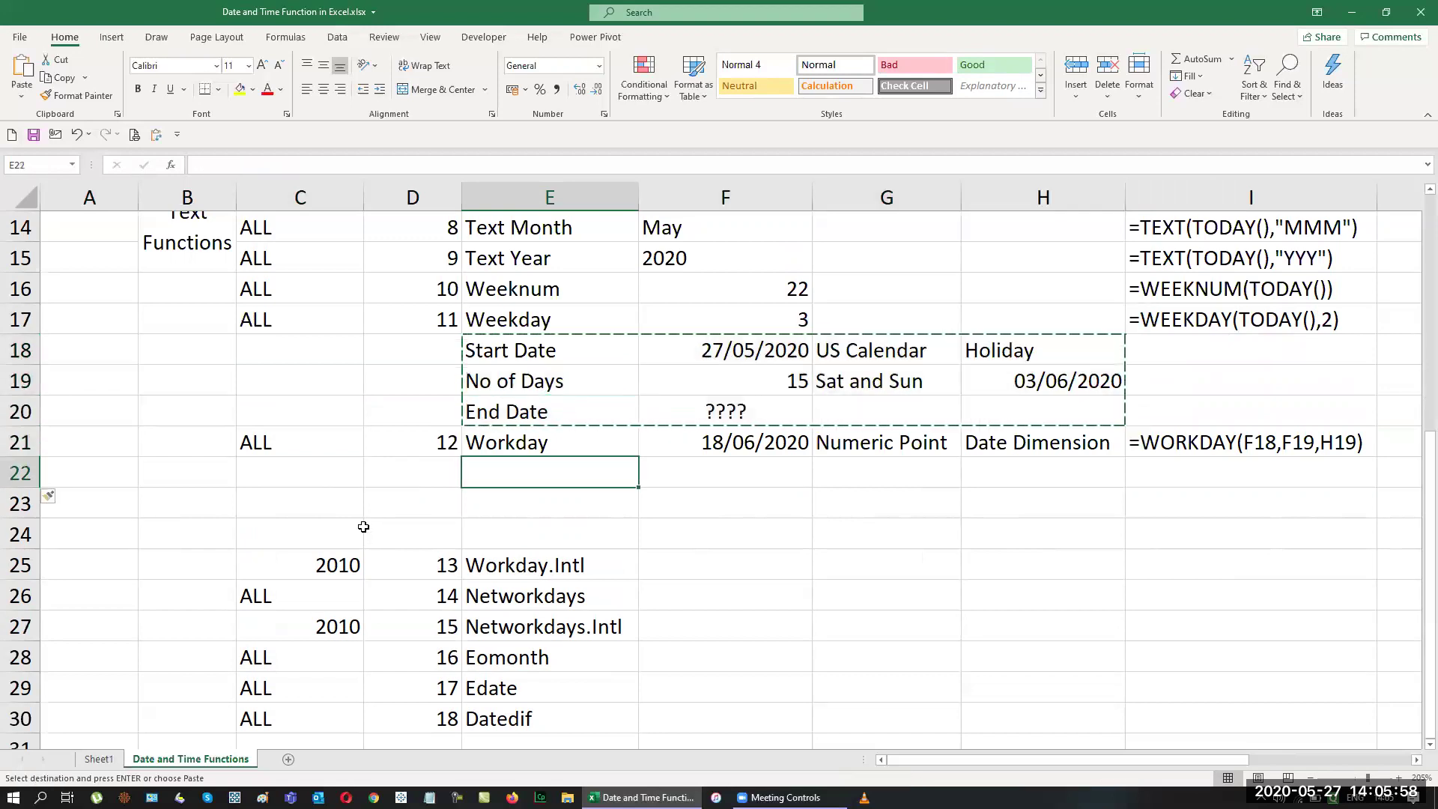
key("ctrl+v")
key("Escape")
Change the copied calendar notes to "Ind Calendar" in G22 and "Sun" in G23.
key("Right")
key("Right")
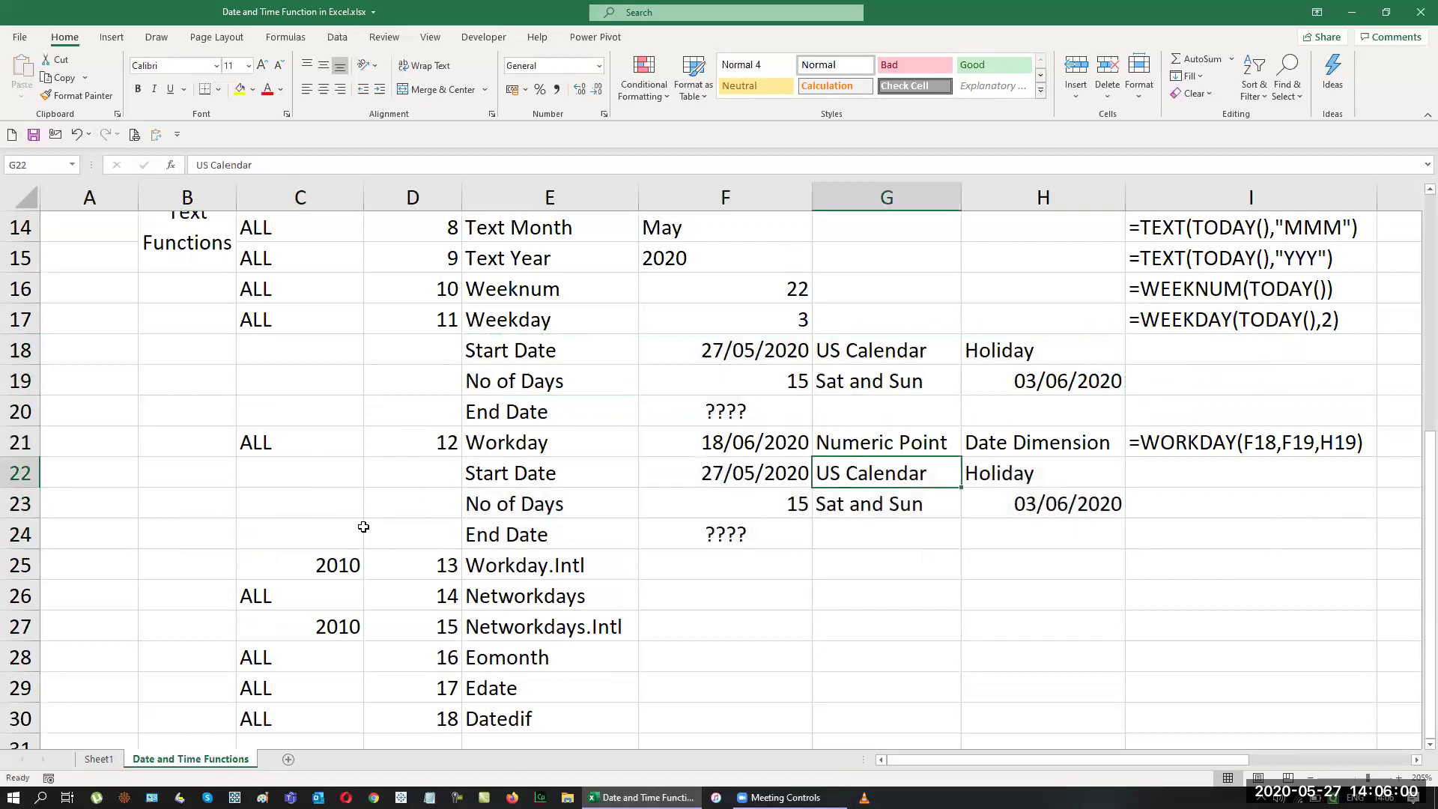
type("Ind")
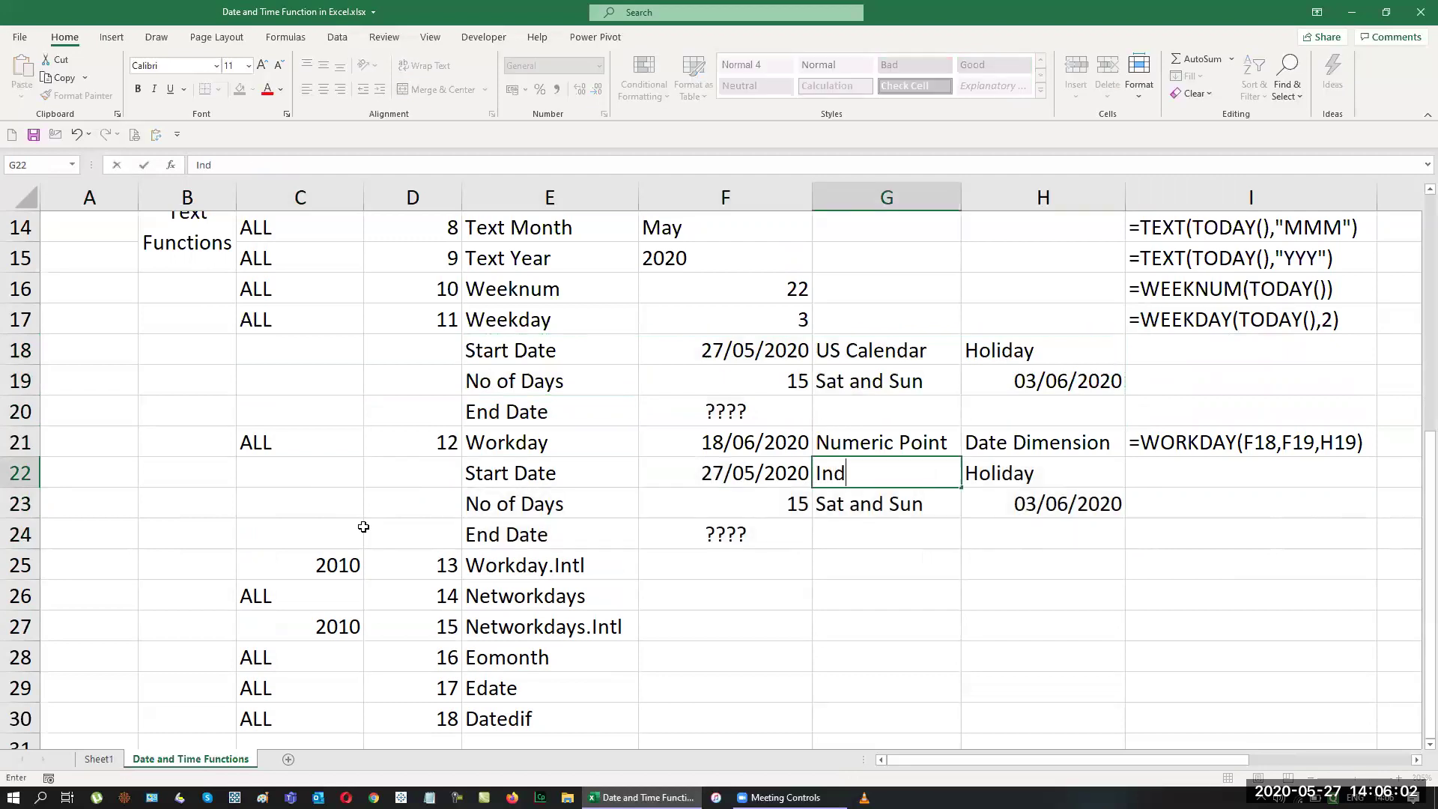
type(" Calendar")
key("Return")
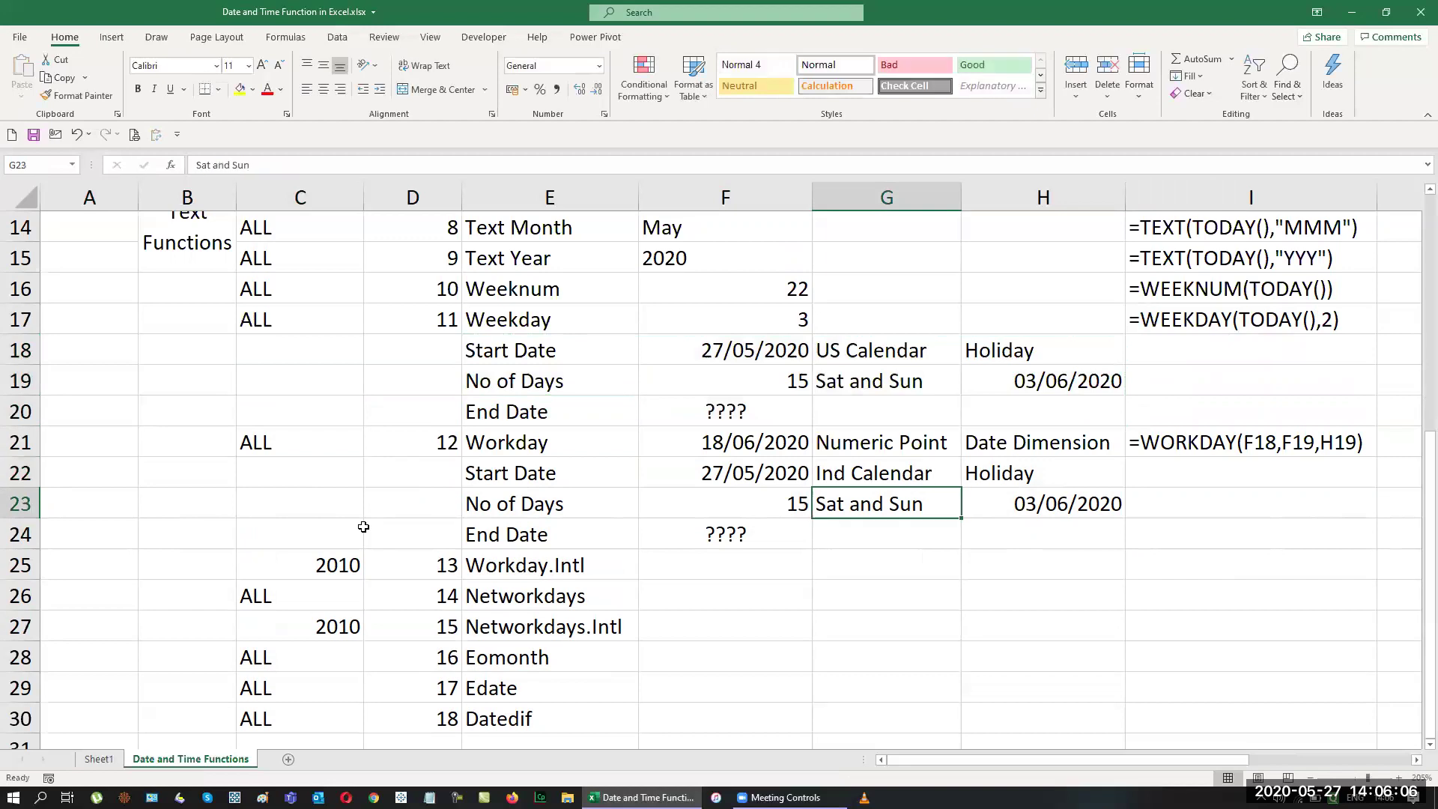
type("Sun")
key("Return")
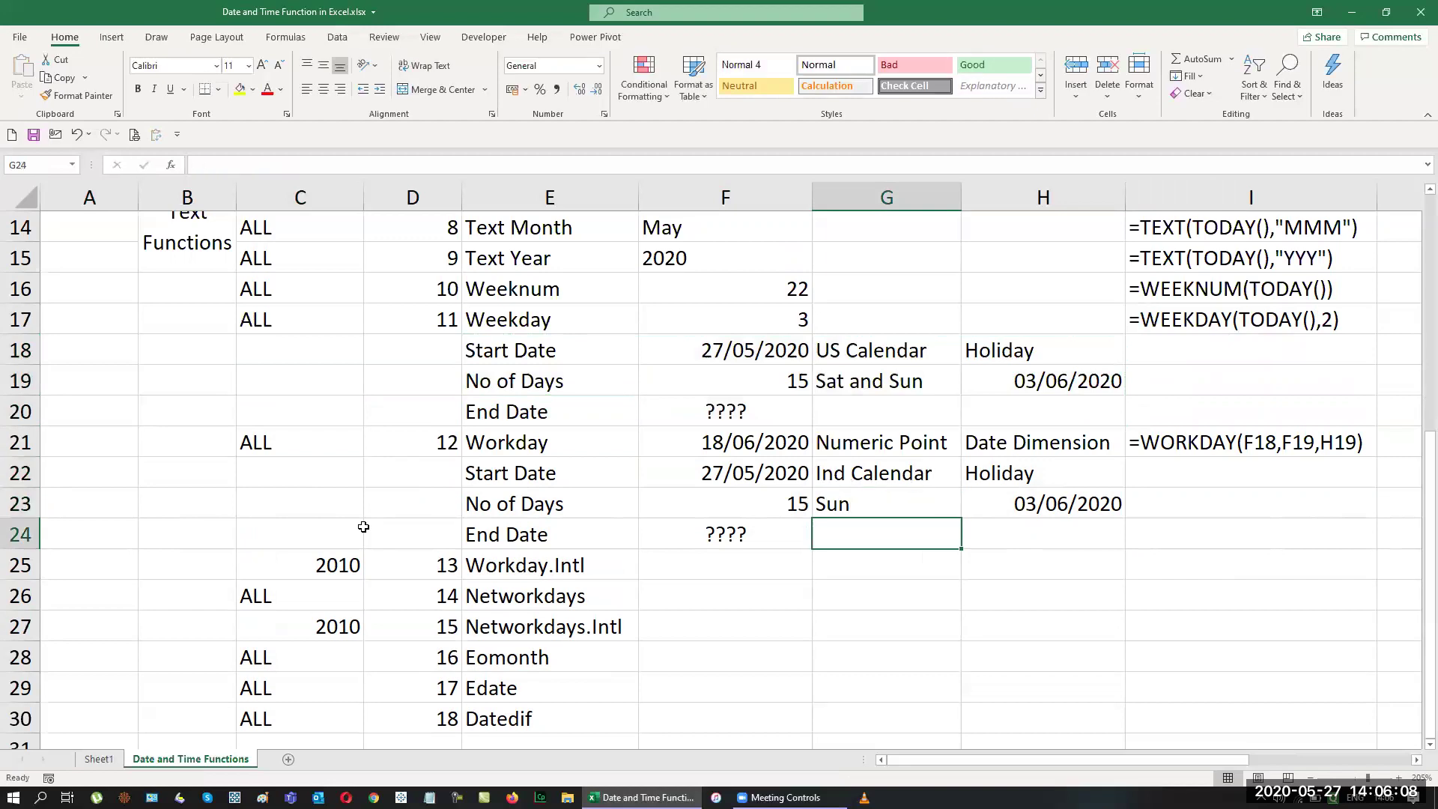
Replace the copied holiday date in H23 with a centred hyphen.
key("Up")
key("Right")
key("Delete")
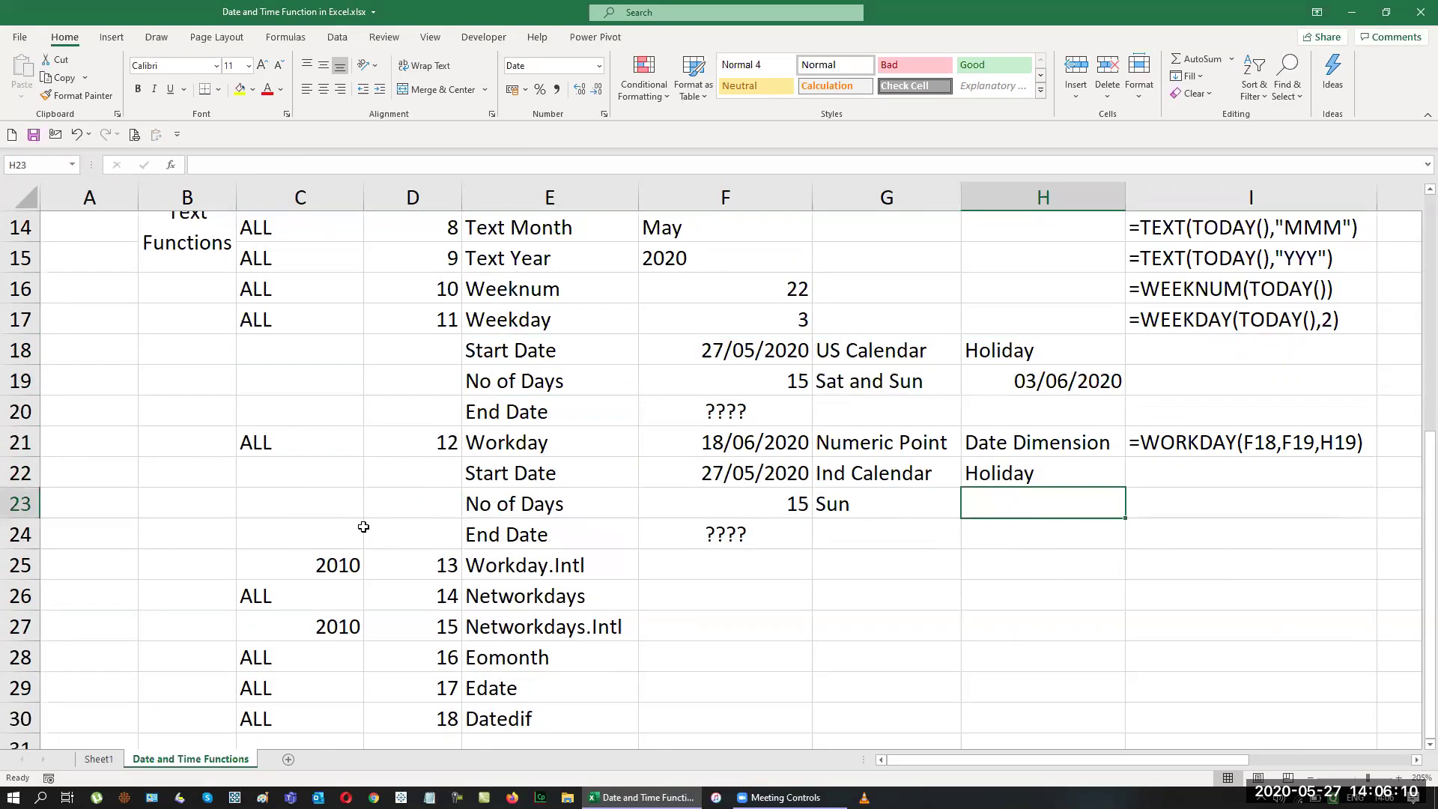
type("-")
key("Return")
left_click(1000, 502)
left_click(322, 90)
Insert a row above the End Date in row 24 and fill it with the label "Weekends" and the value "SUN".
left_click(694, 576)
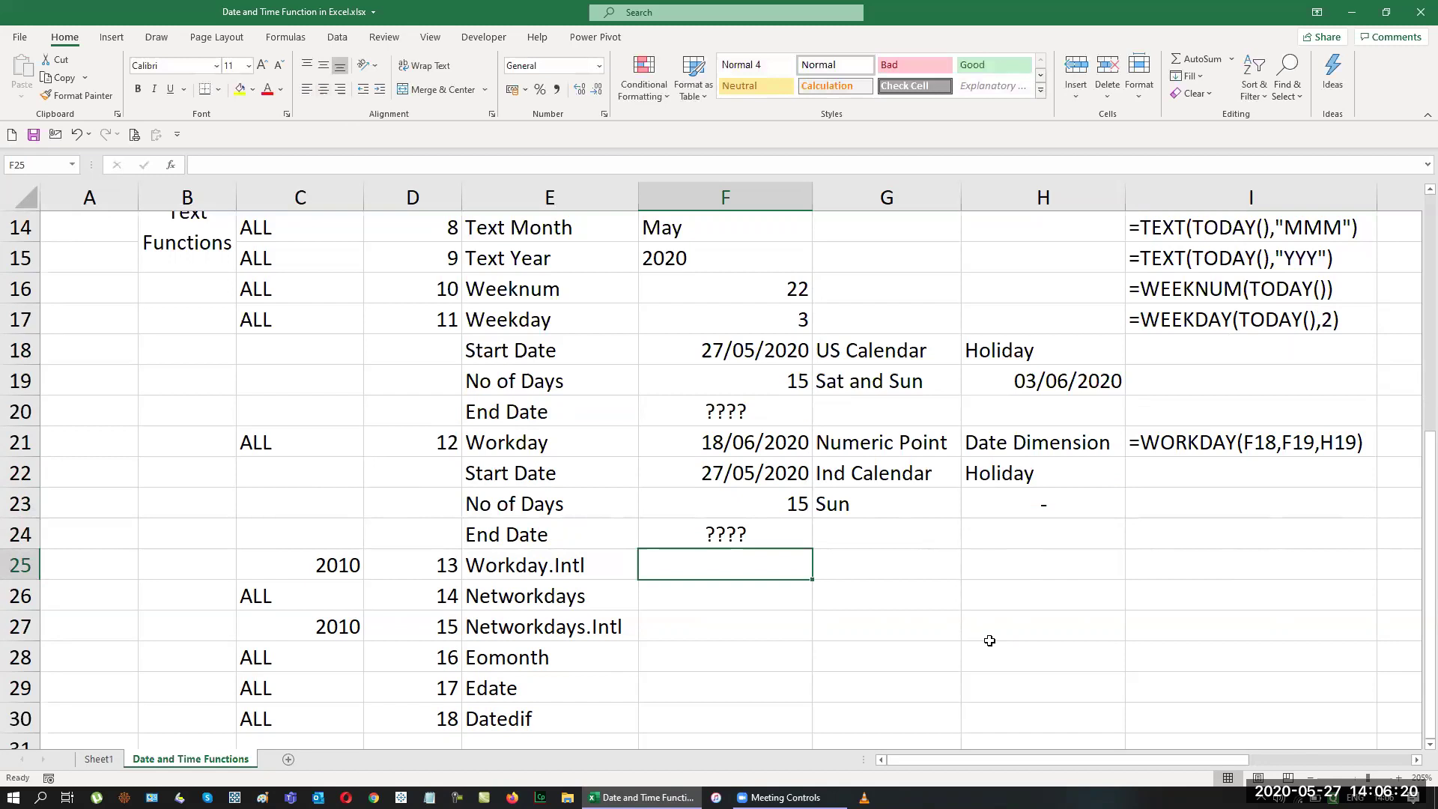
key("Up")
key("shift+space")
key("ctrl+shift+plus")
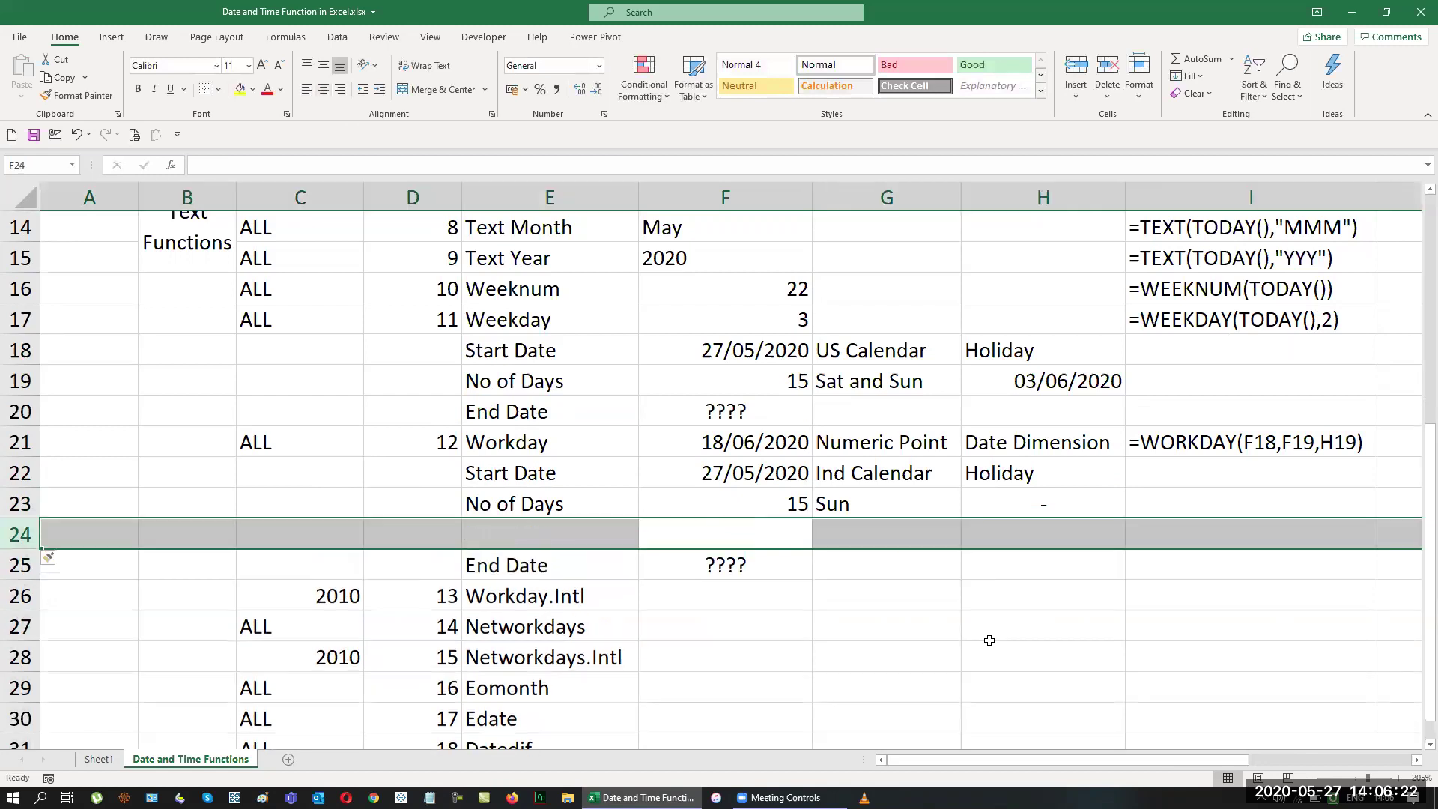
key("Left")
type("Week")
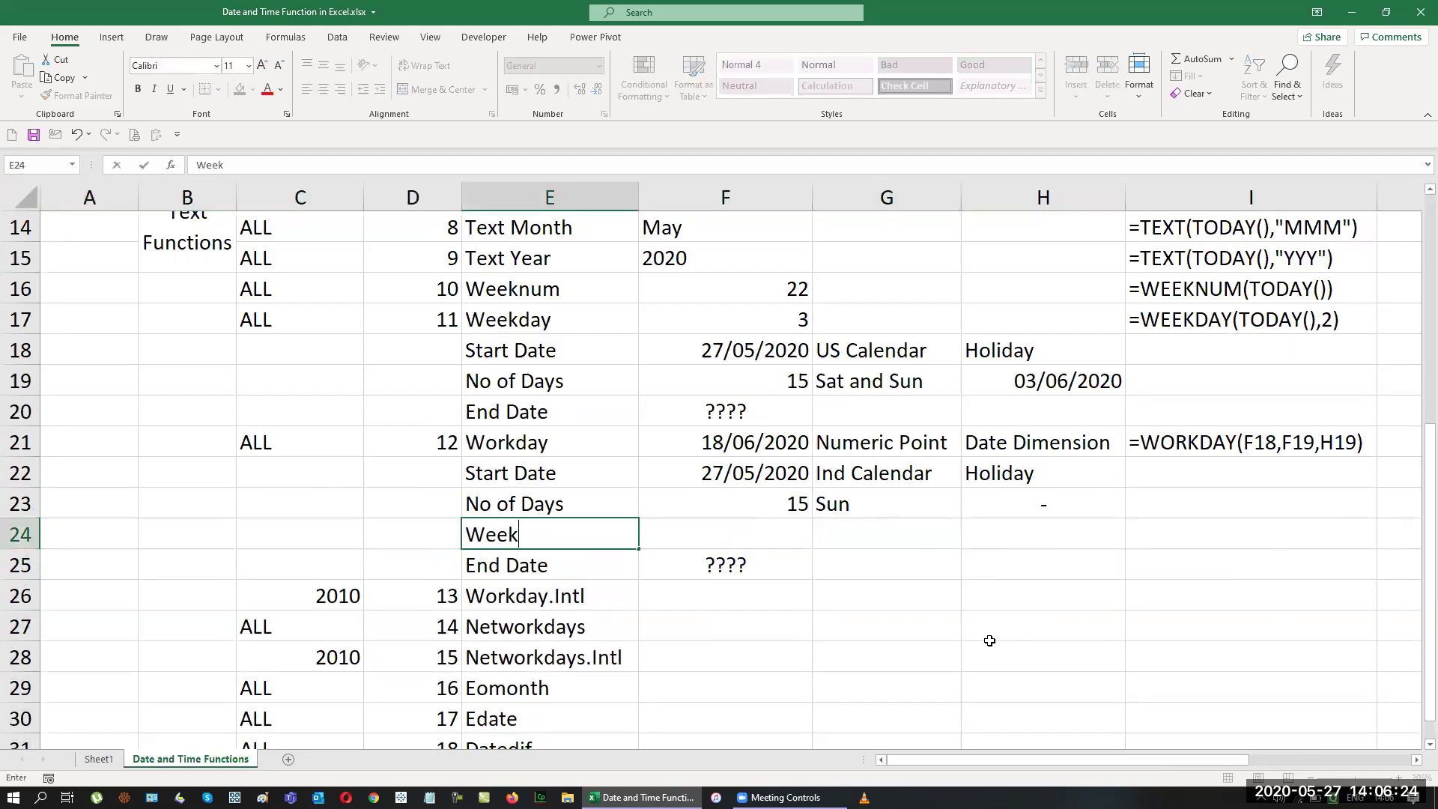
type("ends")
key("Tab")
type("SUN")
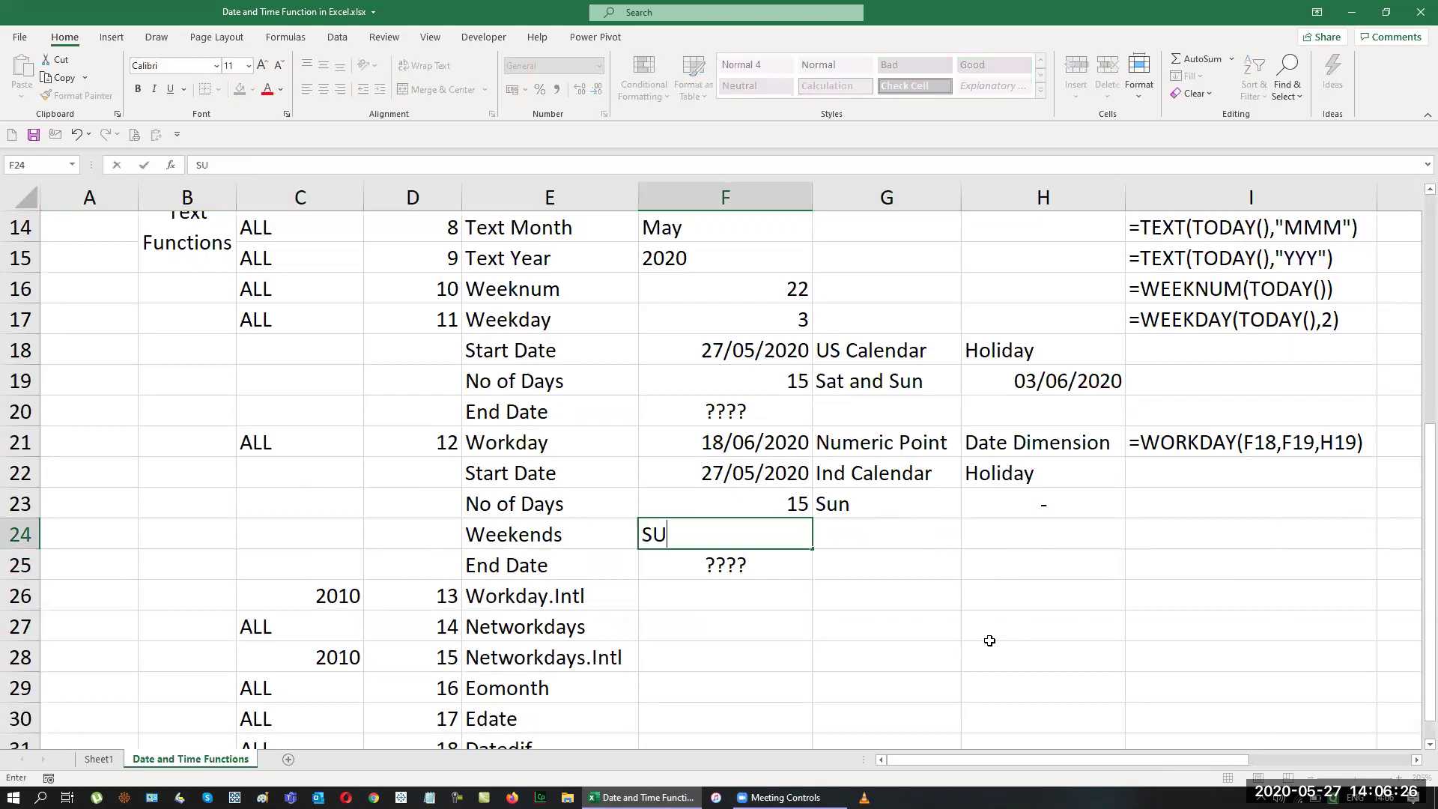
key("Return")
Save the workbook and change the weekend value in F24 to "Sun".
key("Up")
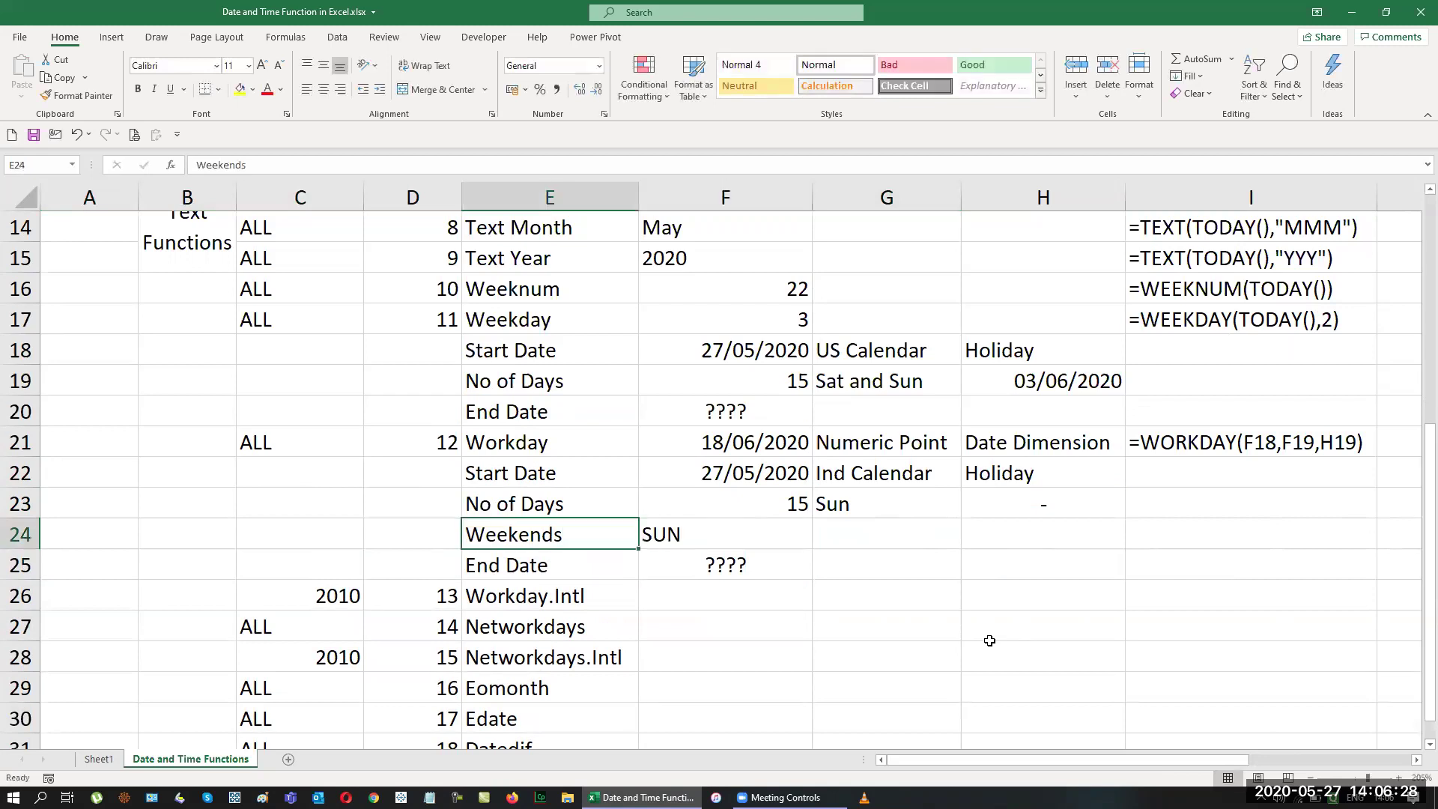
key("Right")
key("ctrl+s")
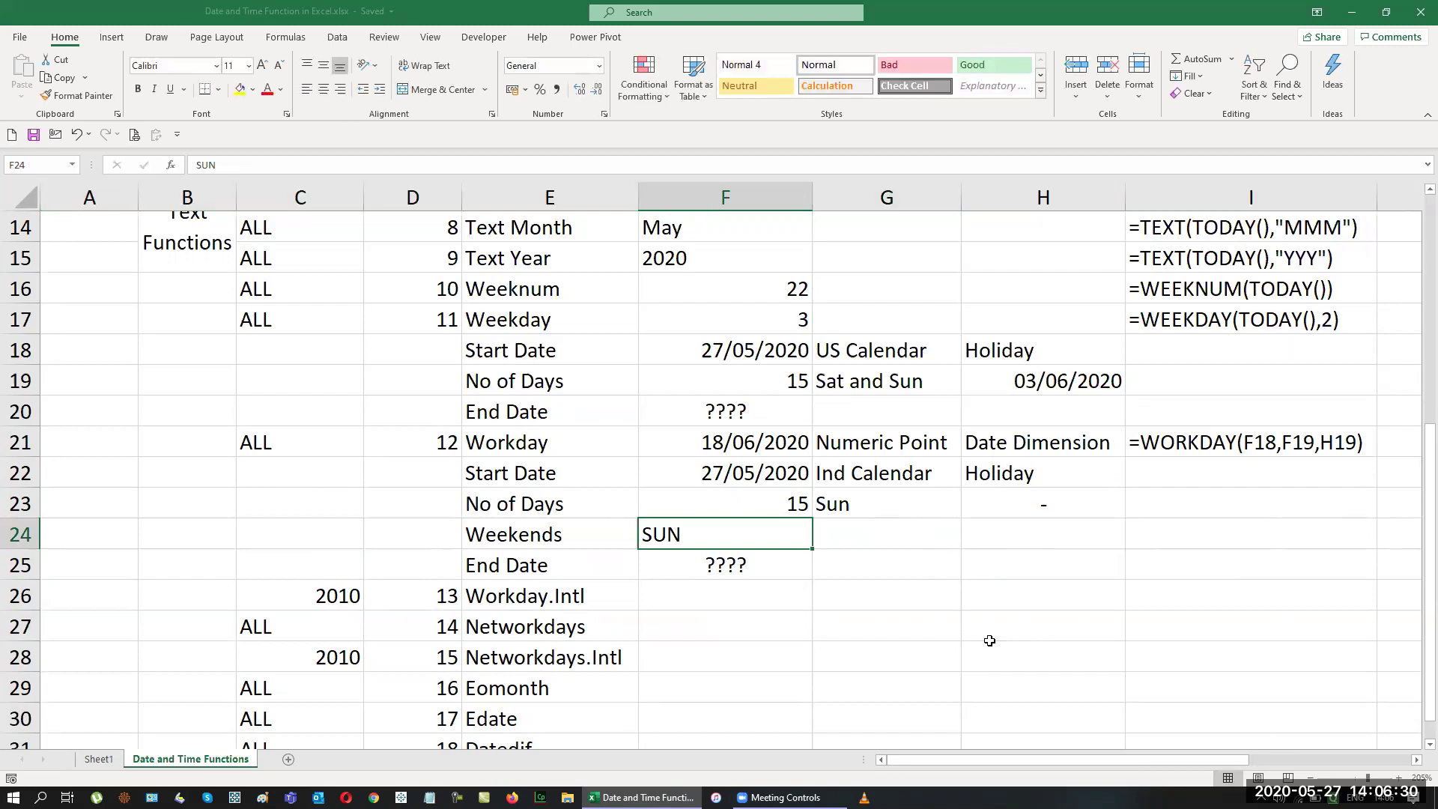
type("Sun")
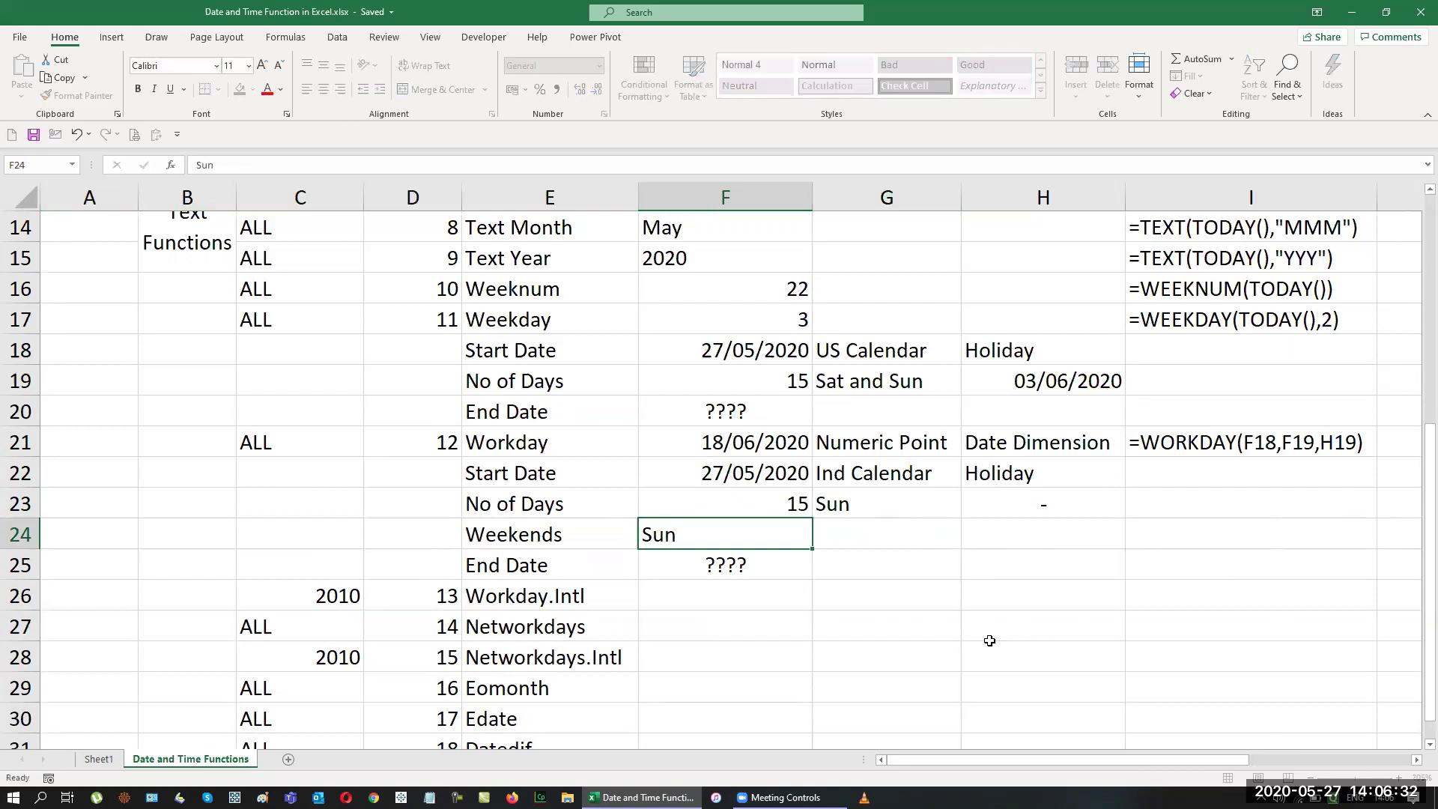
key("Return")
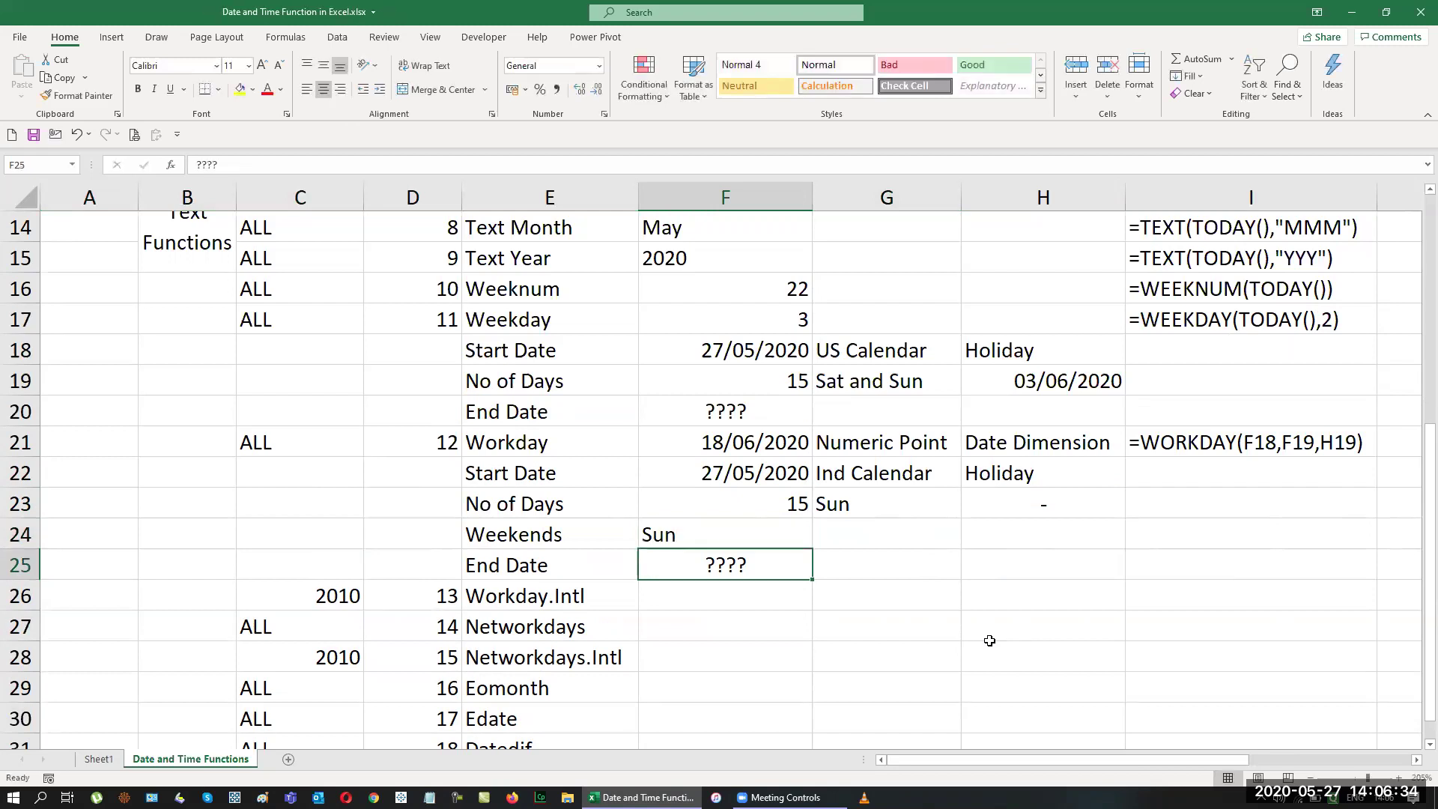
Start a WORKDAY.INTL formula in F26 and reference the Ind Calendar block's start date as its first argument.
key("Down")
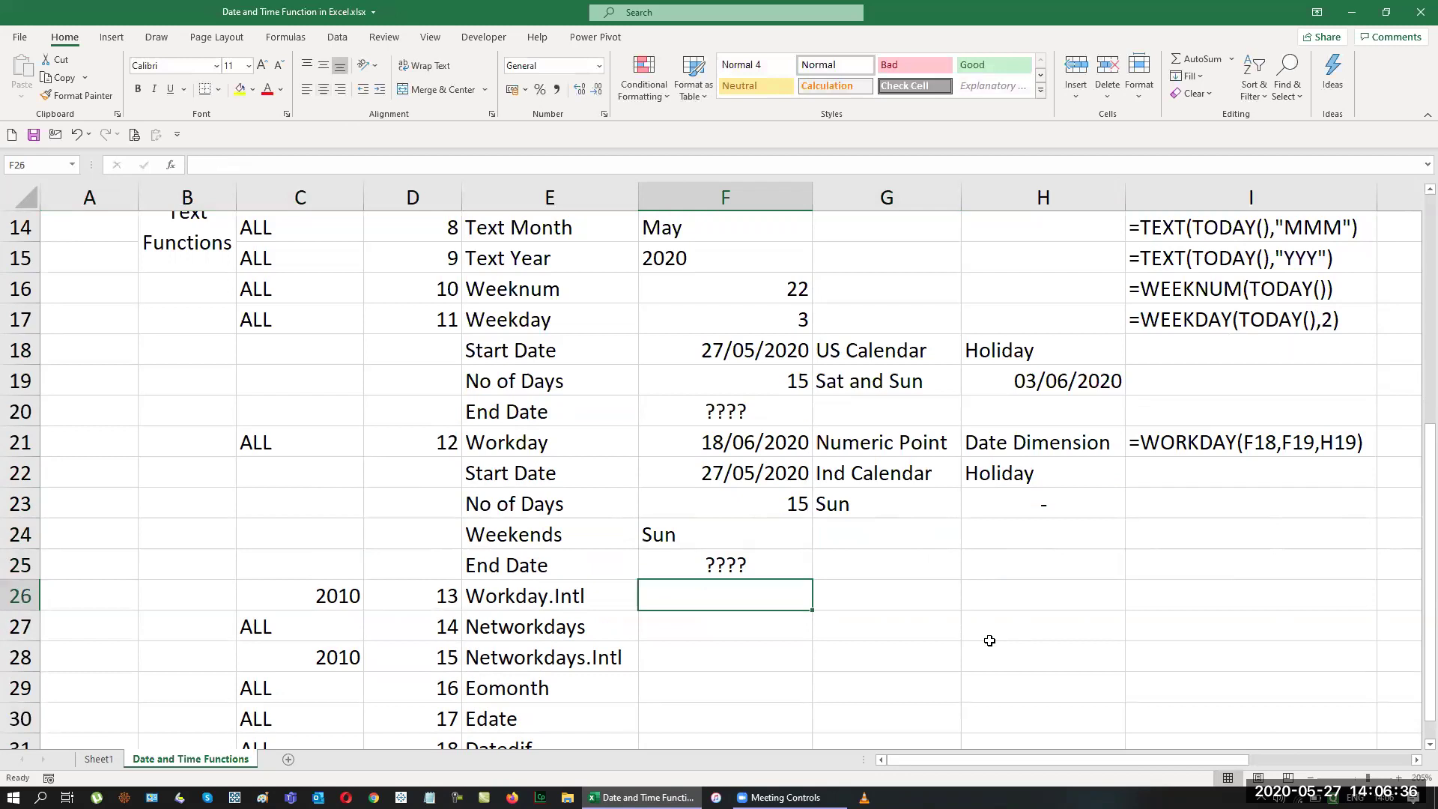
type("=")
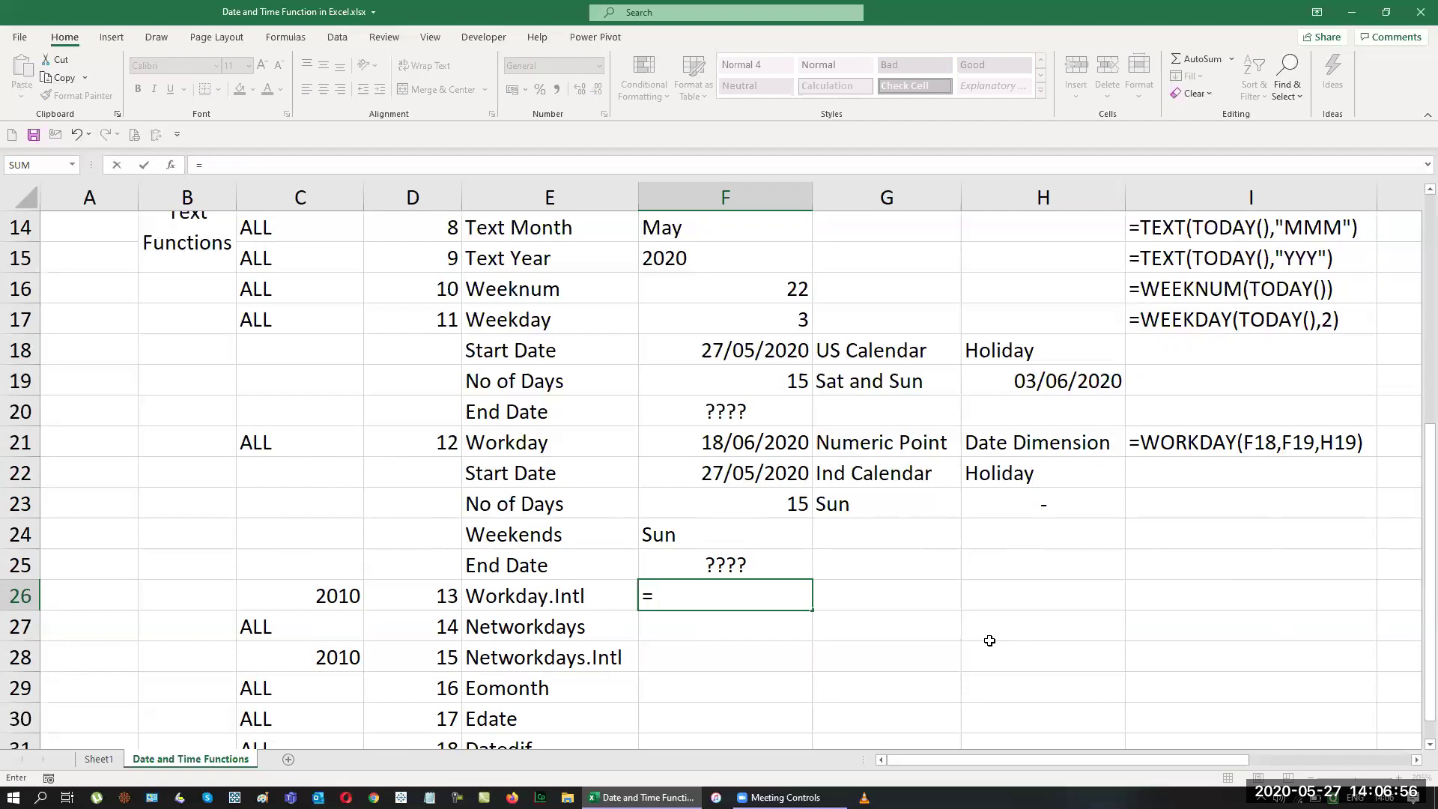
scroll(1056, 668, "up", 5)
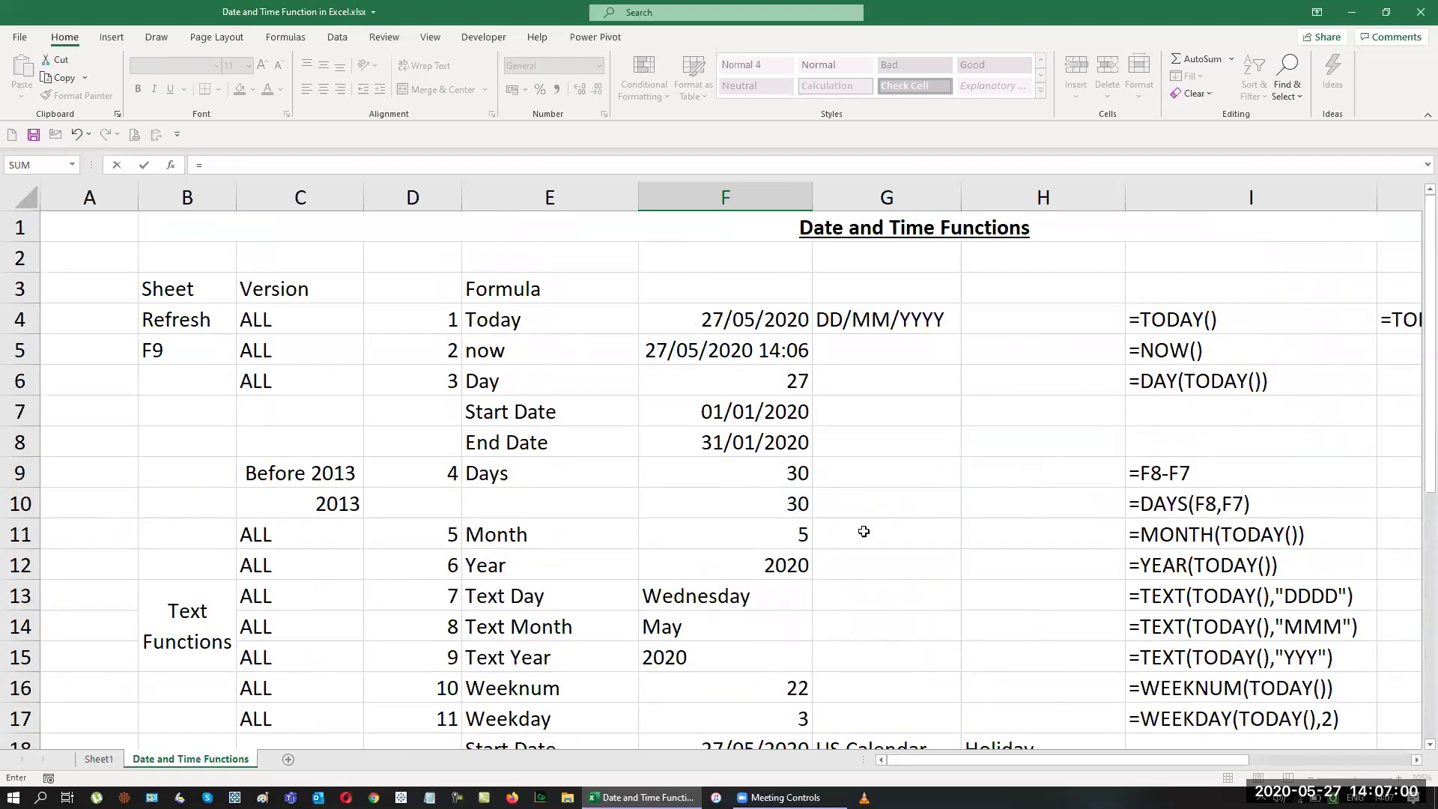
scroll(863, 531, "down", 2)
scroll(999, 533, "down", 2)
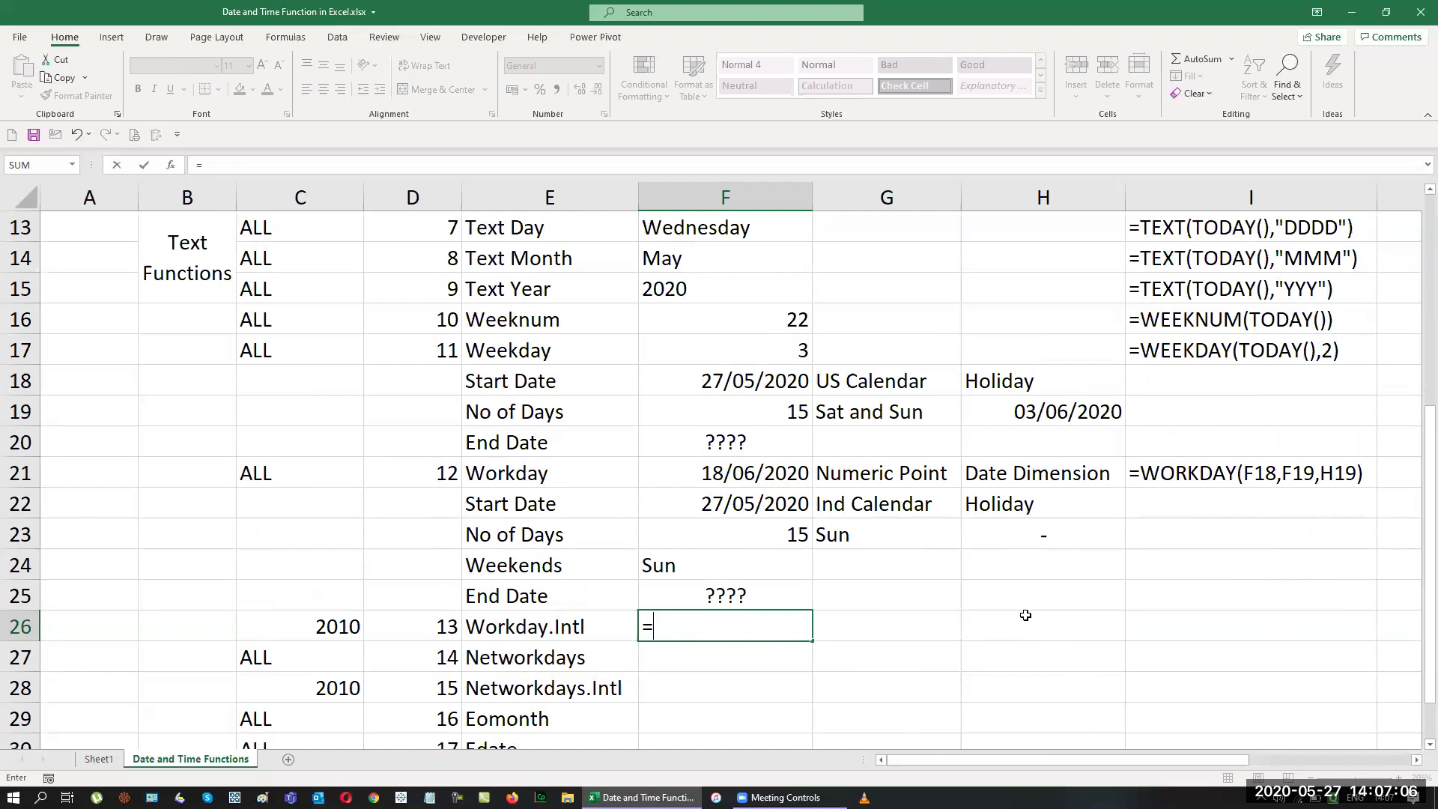
type("work")
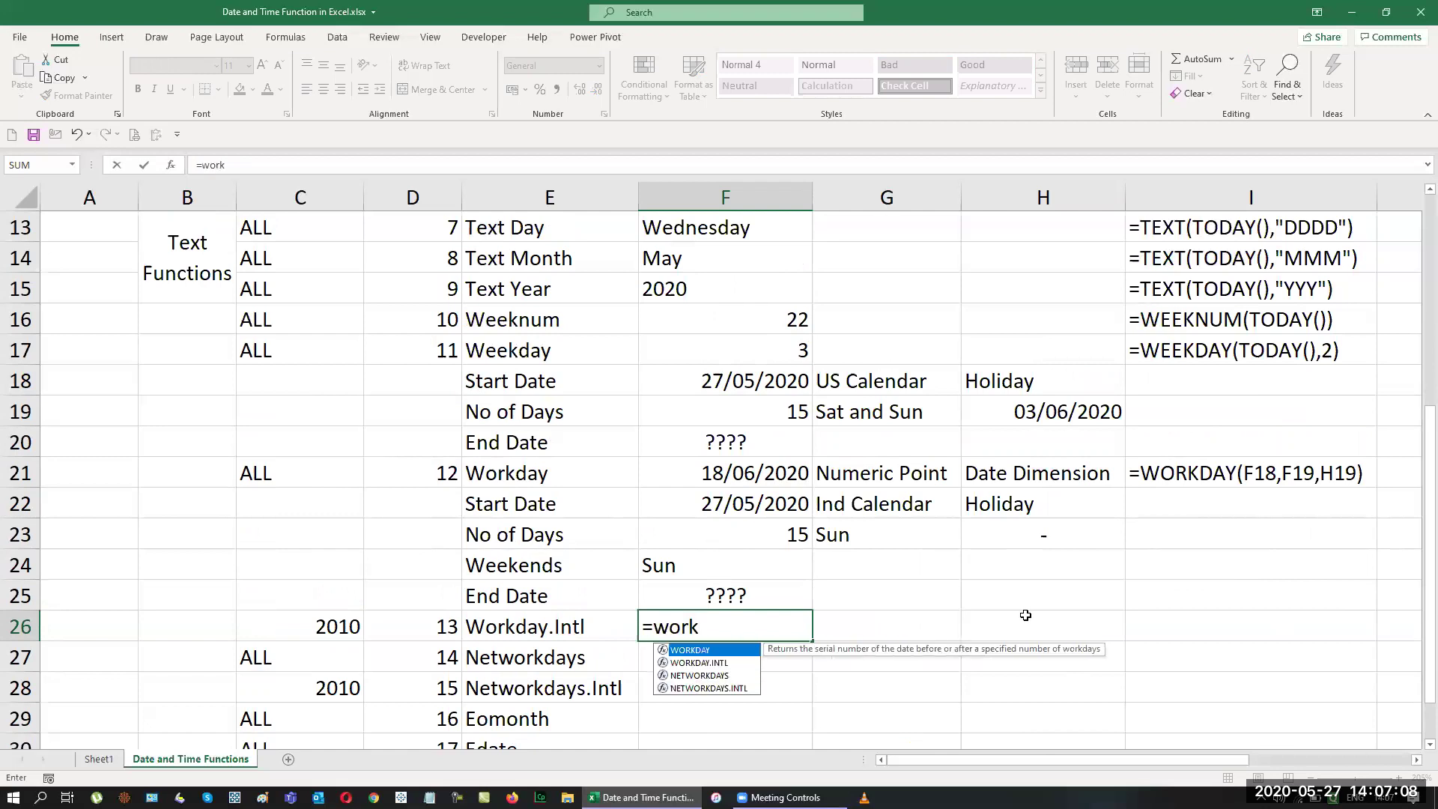
key("Down")
key("Tab")
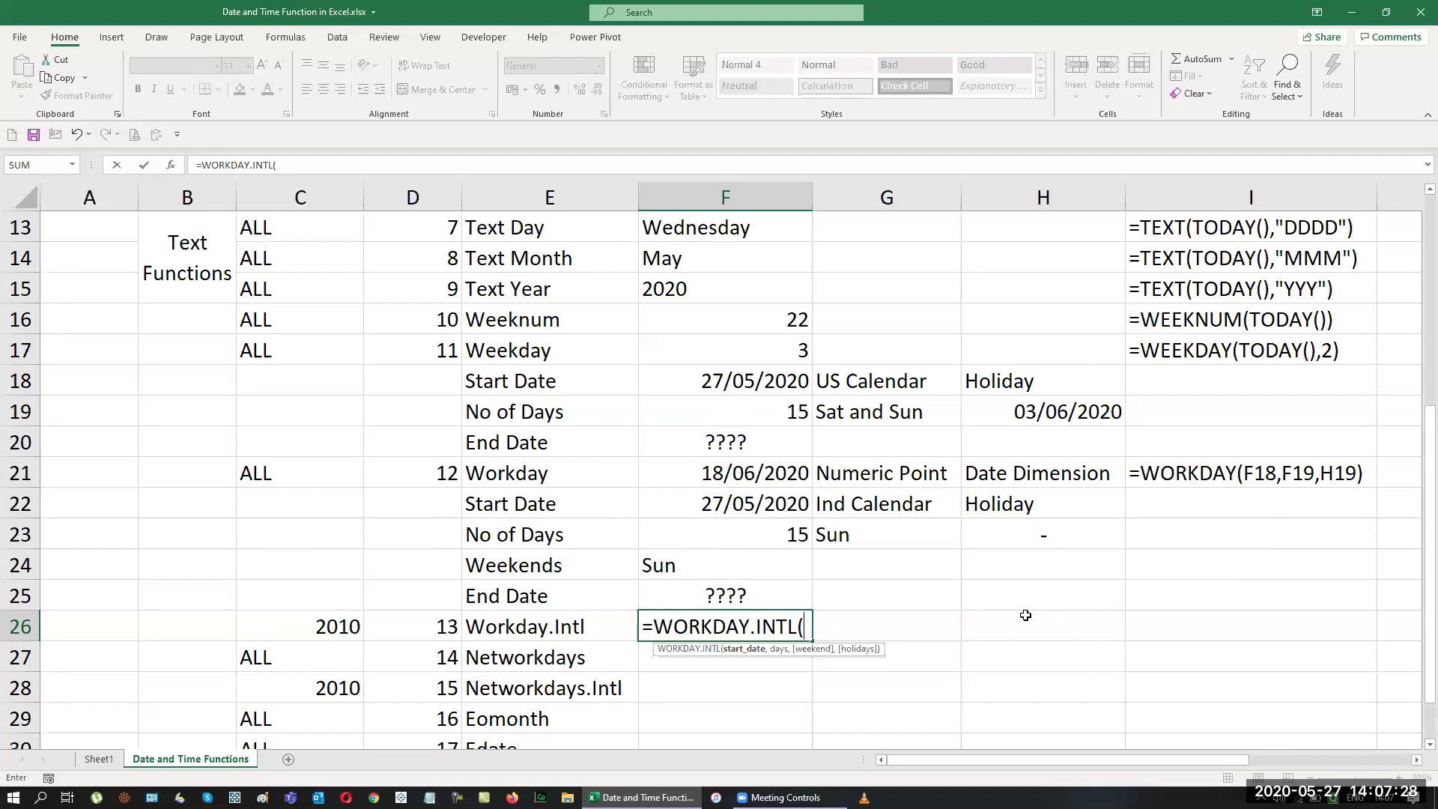
key("Up")
key("Up")
key("Up")
key("Up")
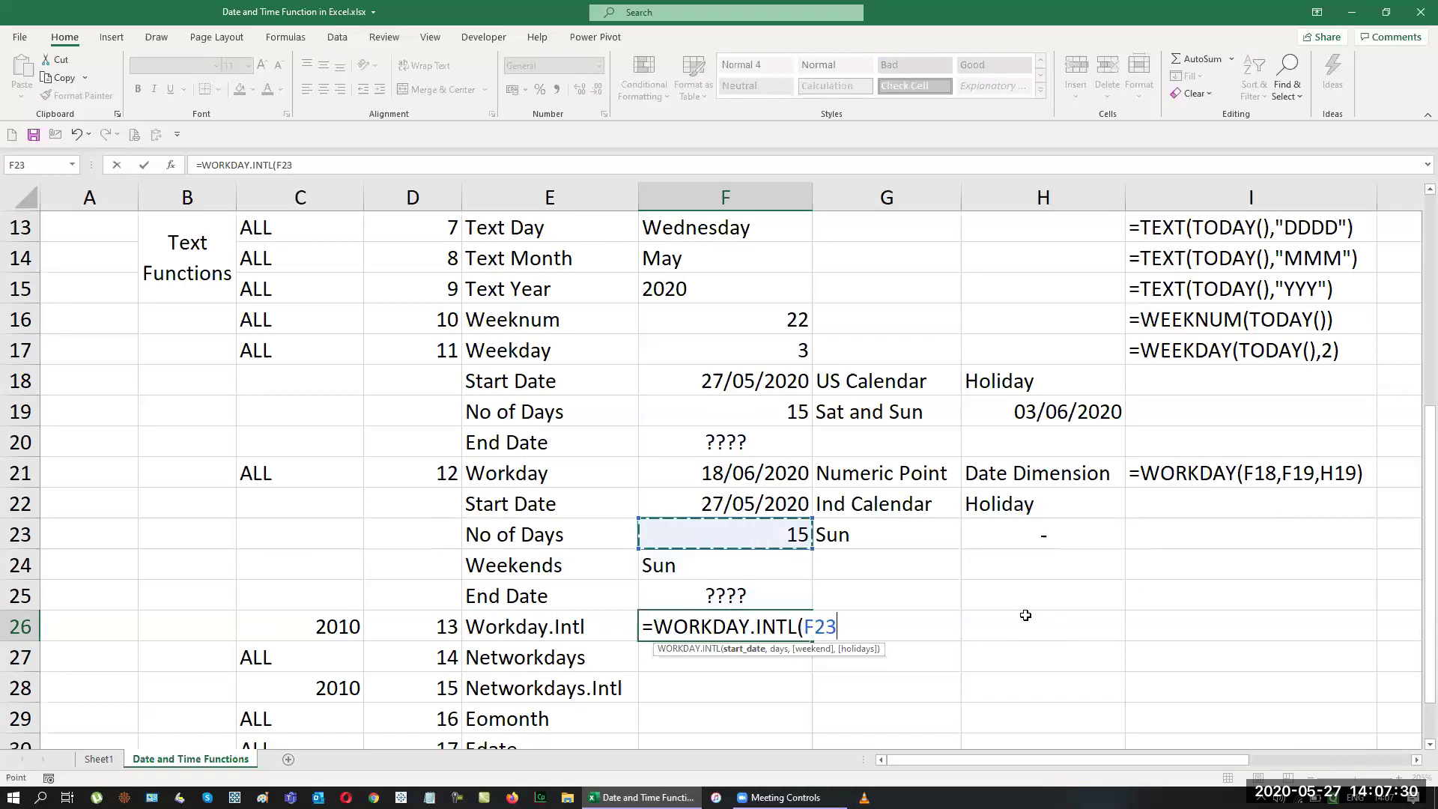
key("BackSpace")
key("BackSpace")
key("BackSpace")
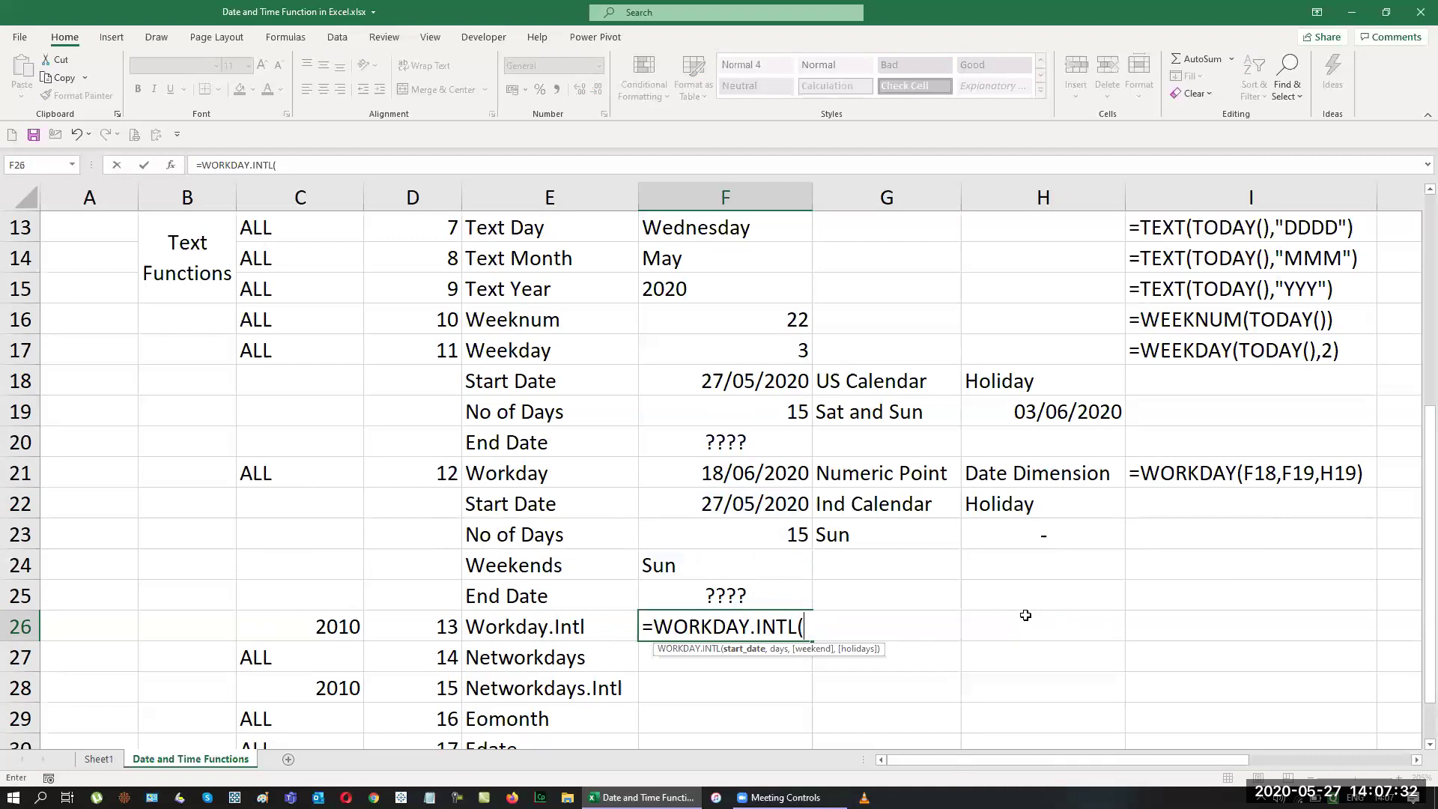
key("ctrl+a")
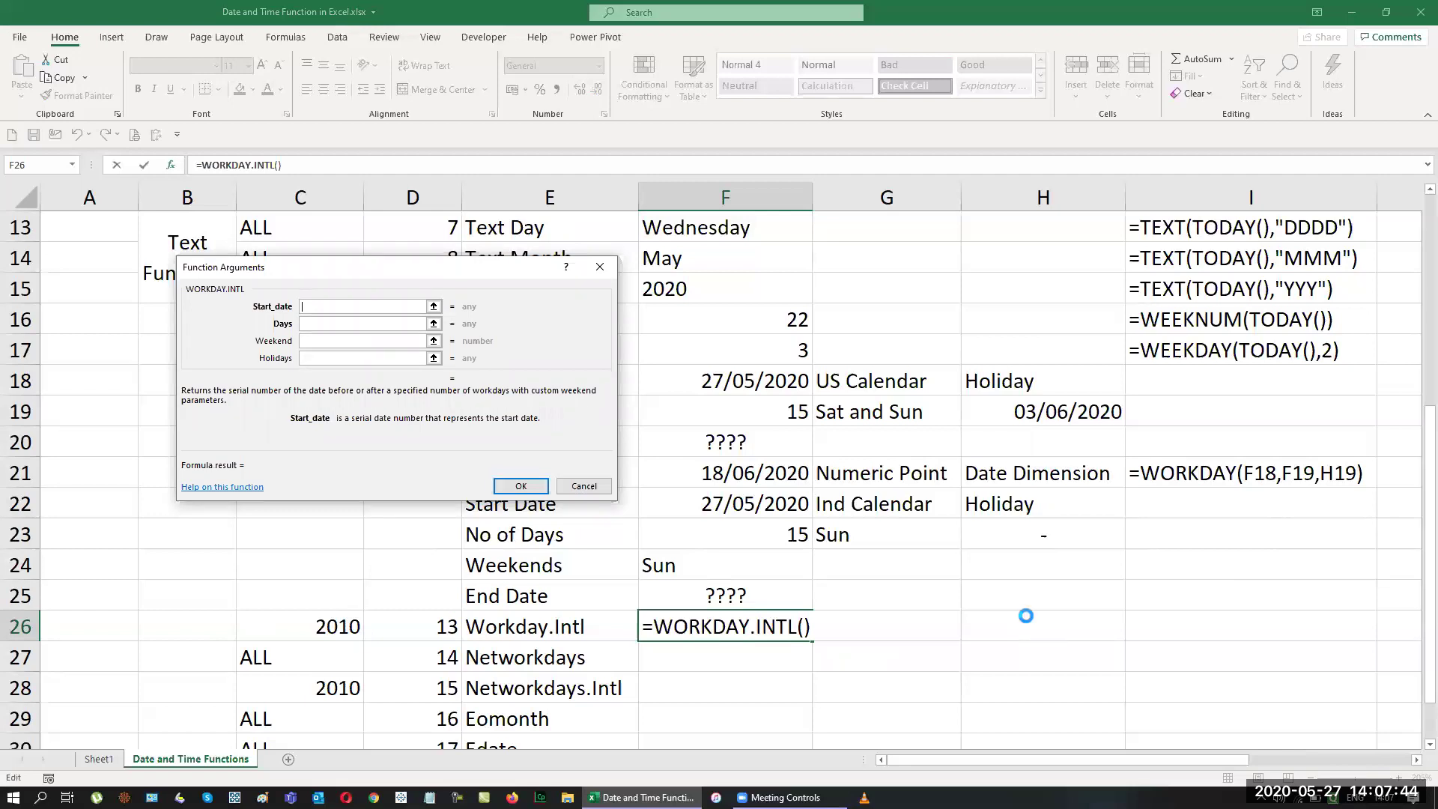
key("Escape")
type("=work")
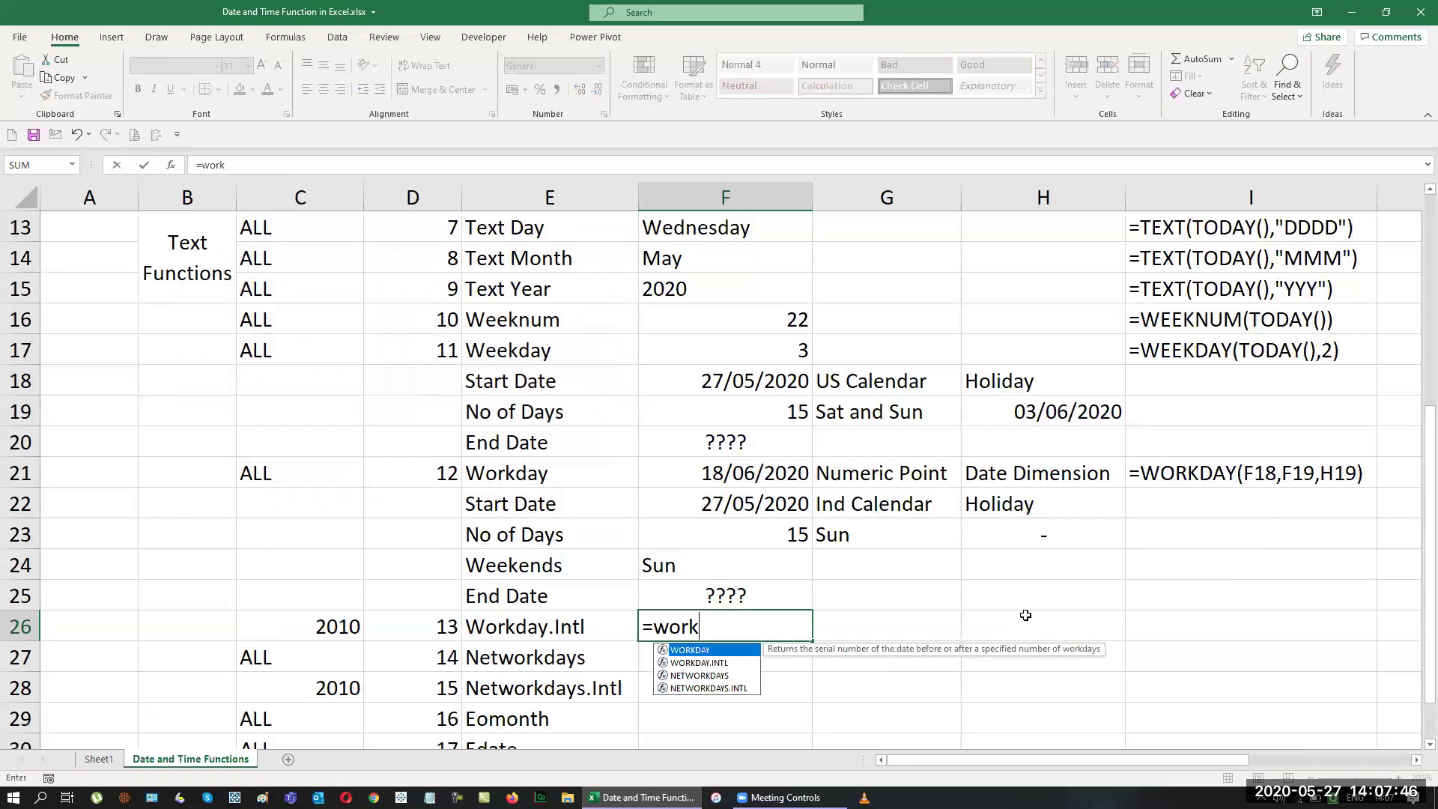
key("Down")
key("Tab")
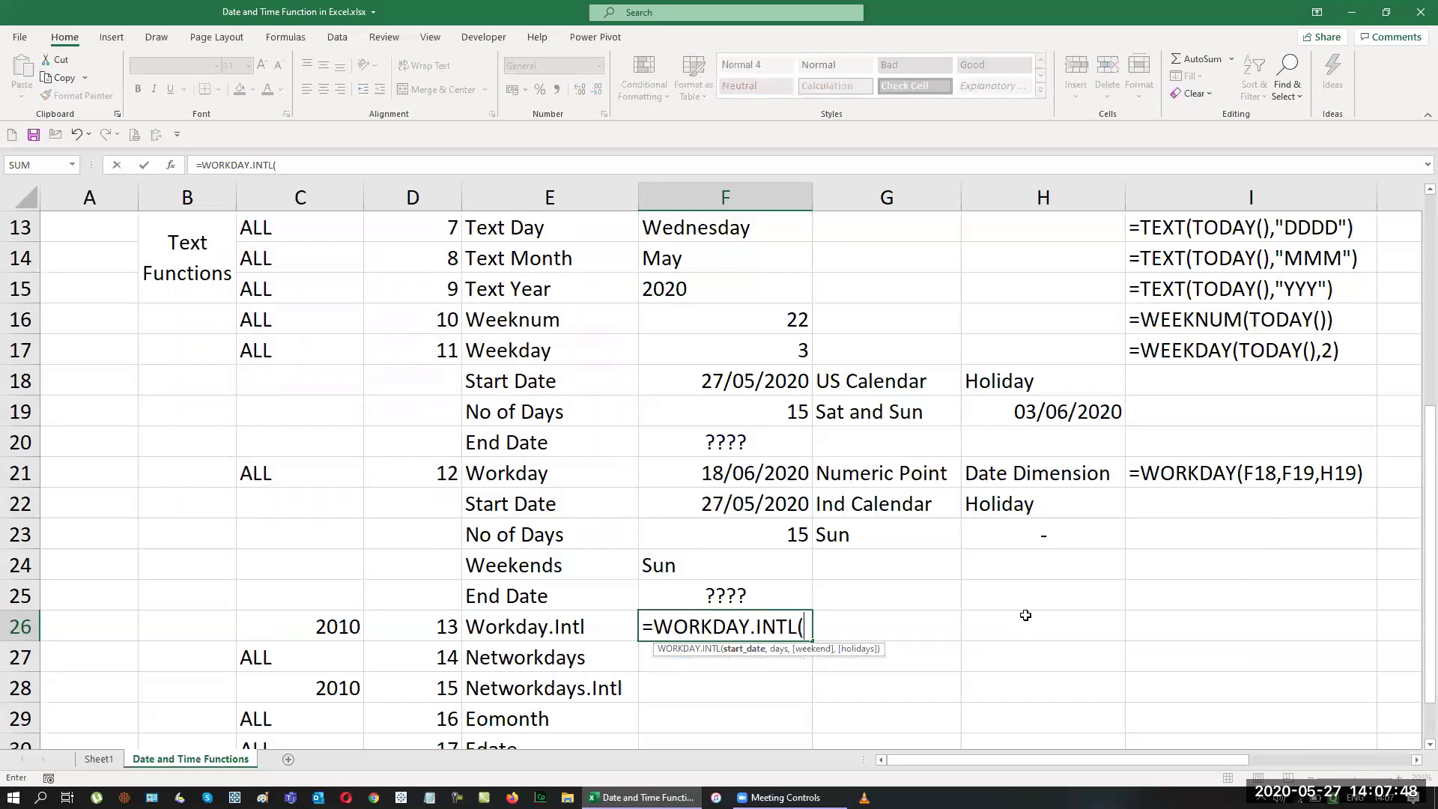
key("ctrl+a")
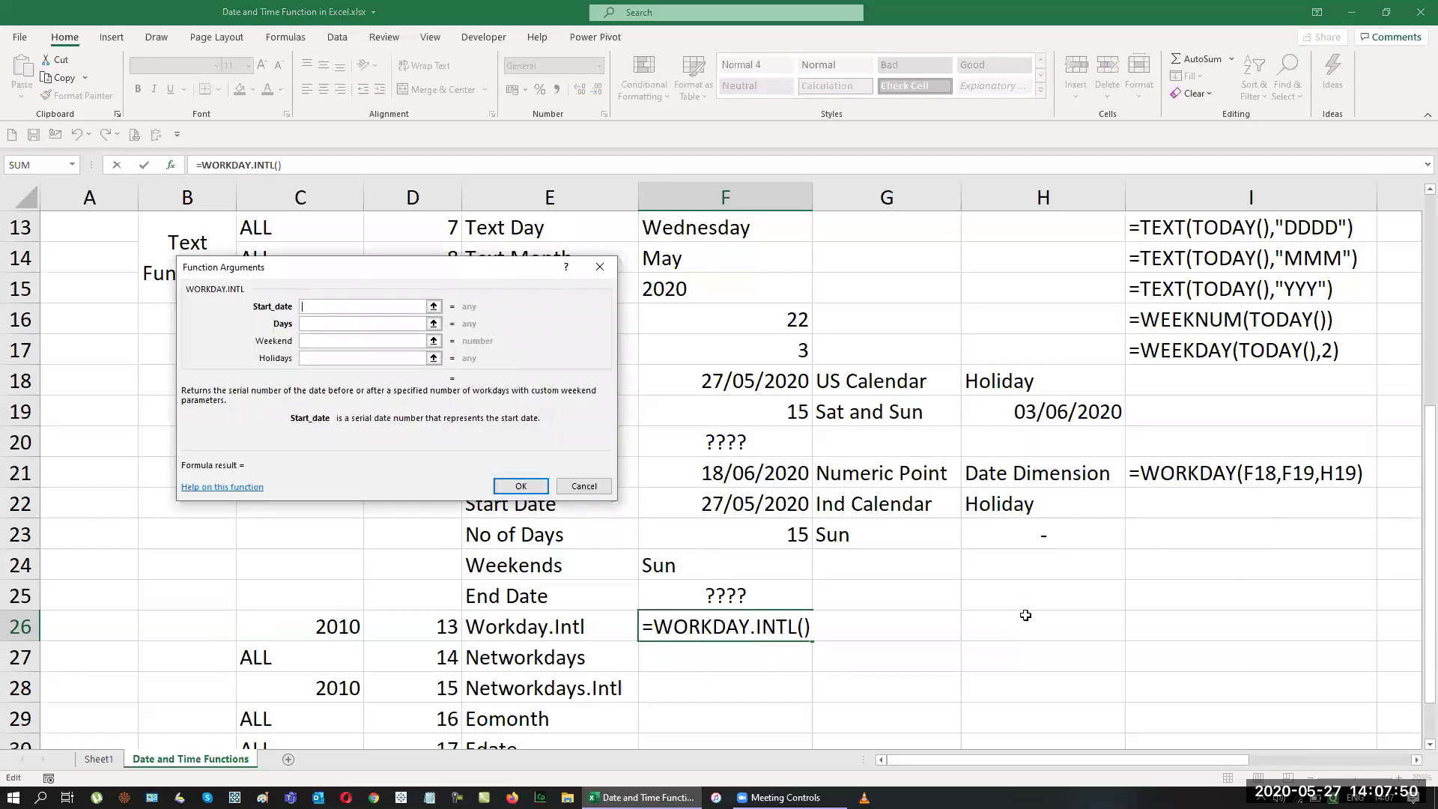
left_click(743, 504)
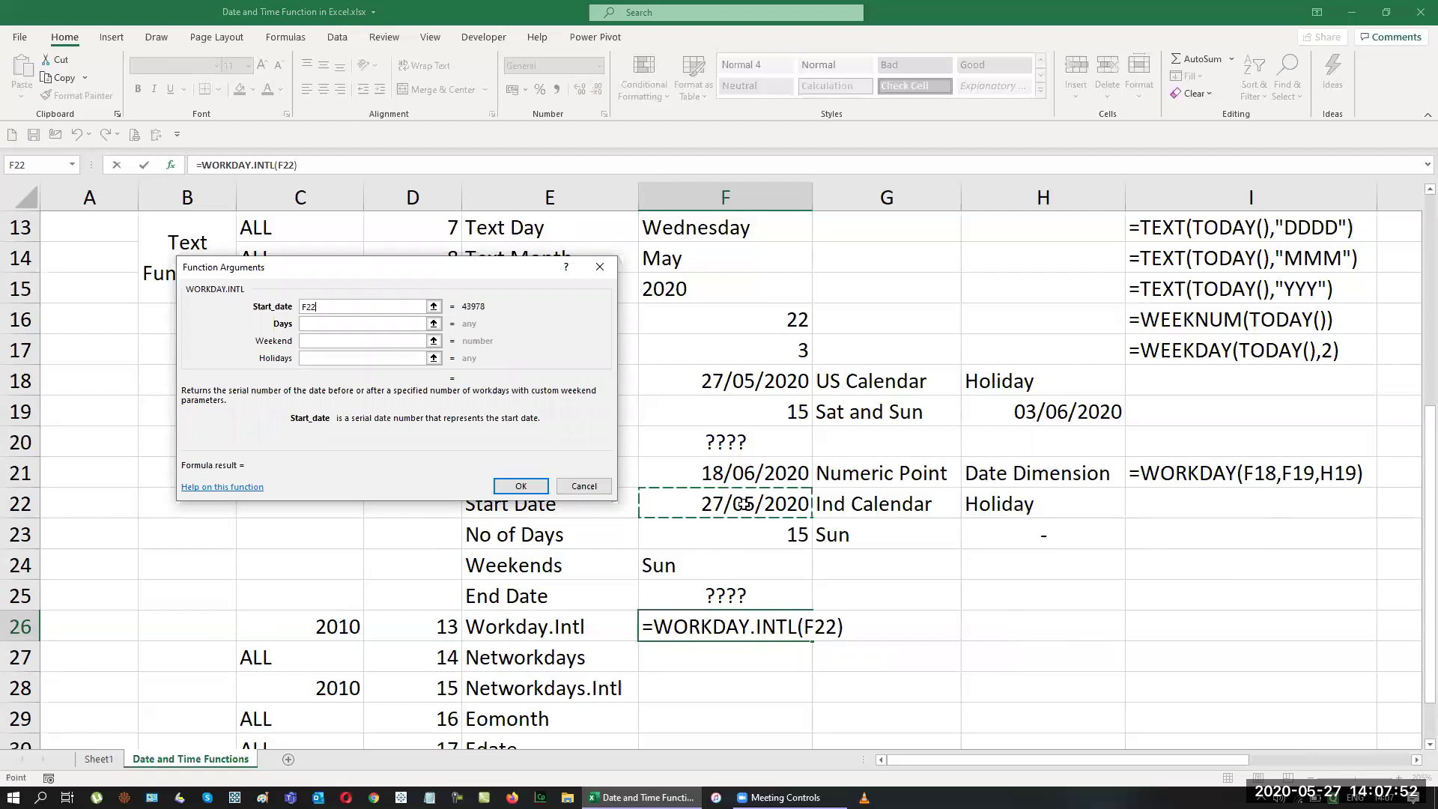
key("Tab")
left_click(780, 537)
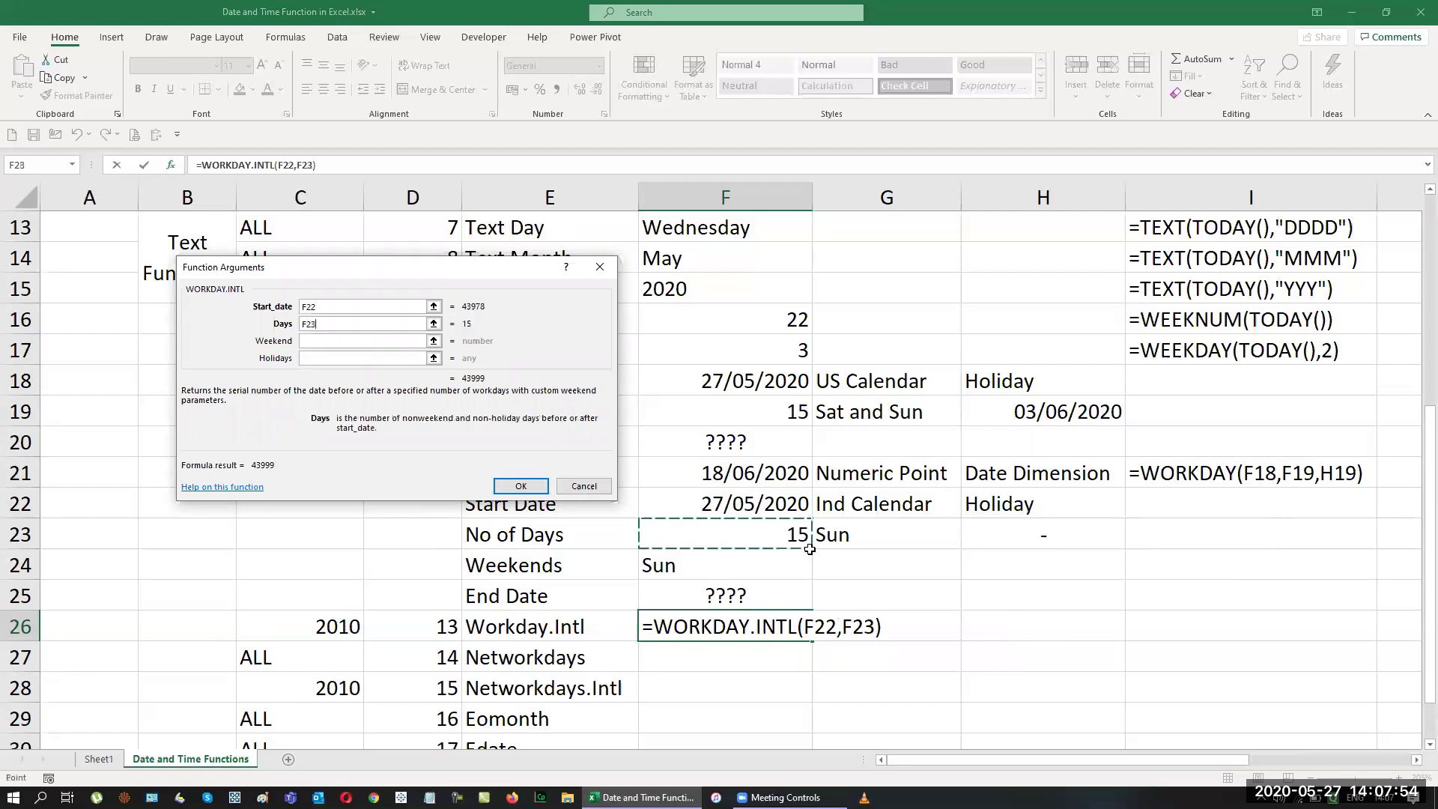
key("Tab")
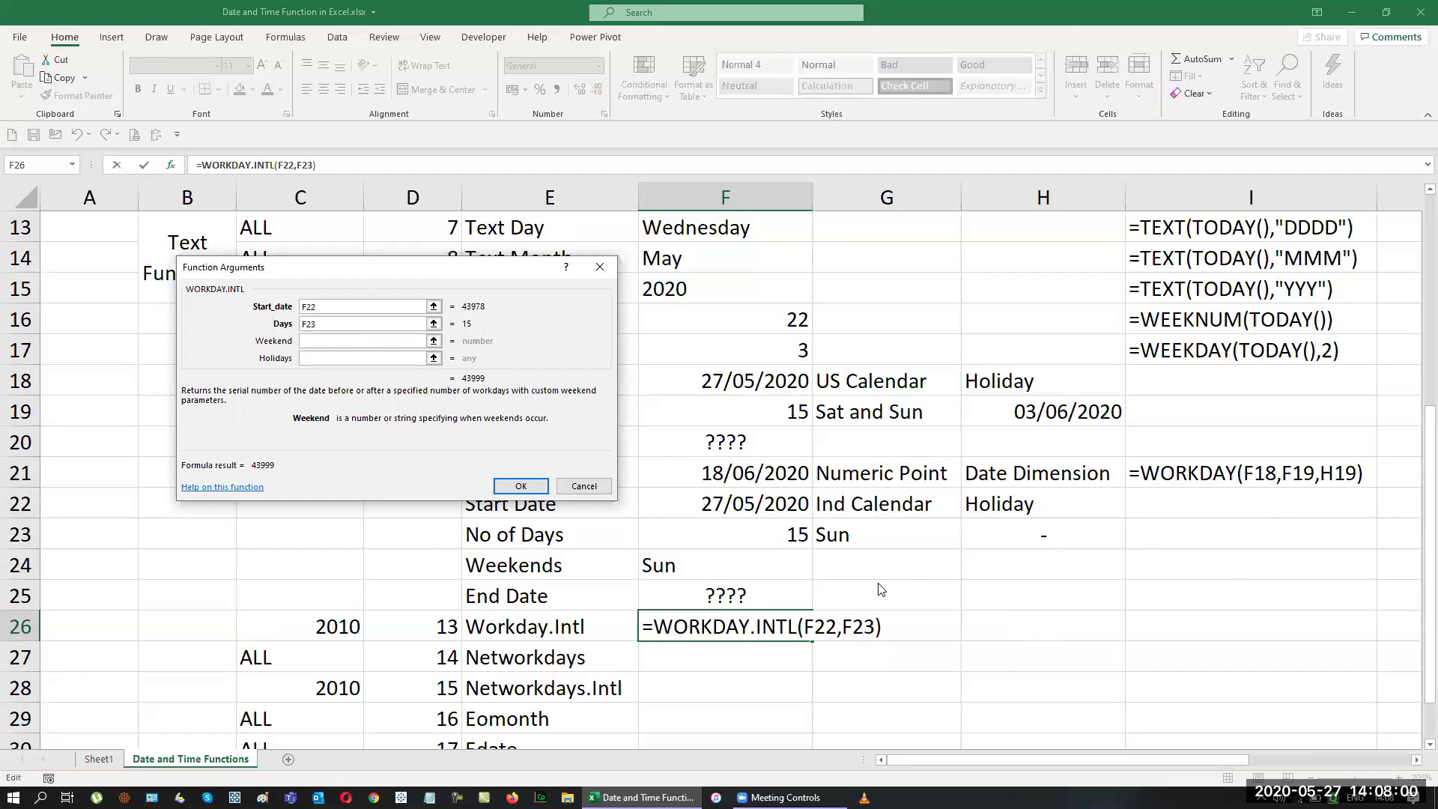
left_click(600, 267)
Begin a WORKDAY.INTL formula in F26 with F22 as the start date and F23 as the days.
type("=work")
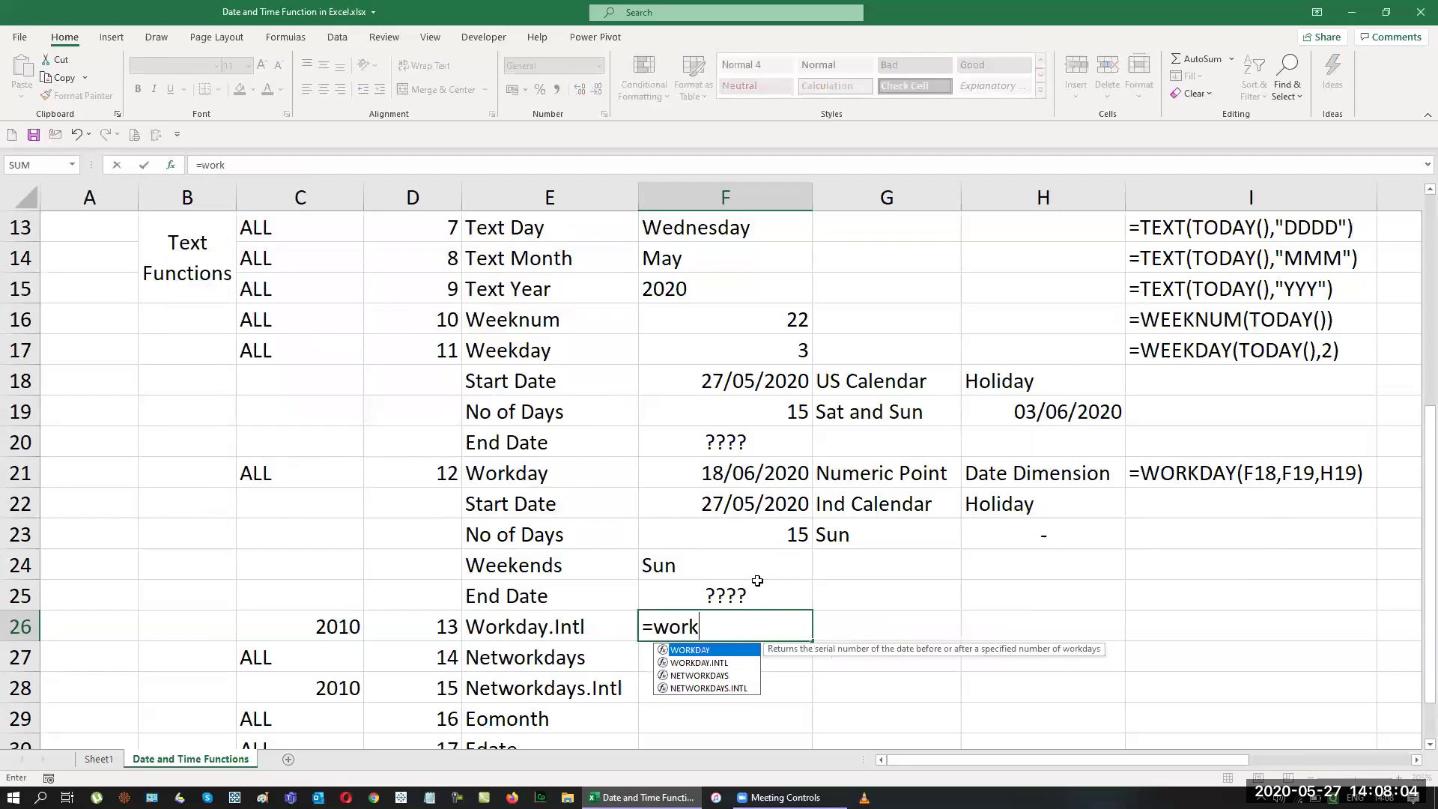
key("Down")
key("Tab")
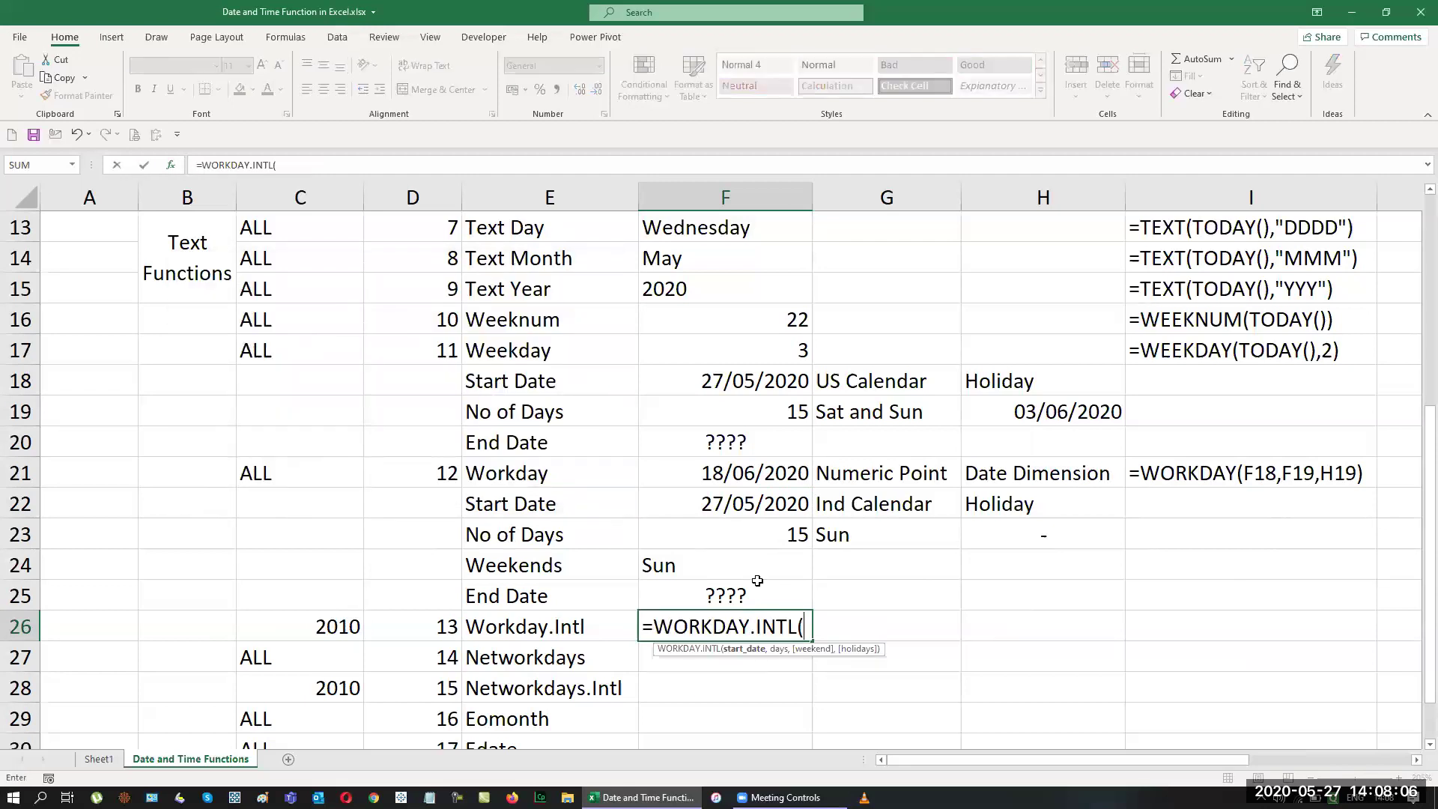
key("Up")
key("Up")
key("Up")
key("Up")
type(",")
key("Up")
key("Up")
key("Up")
type(",")
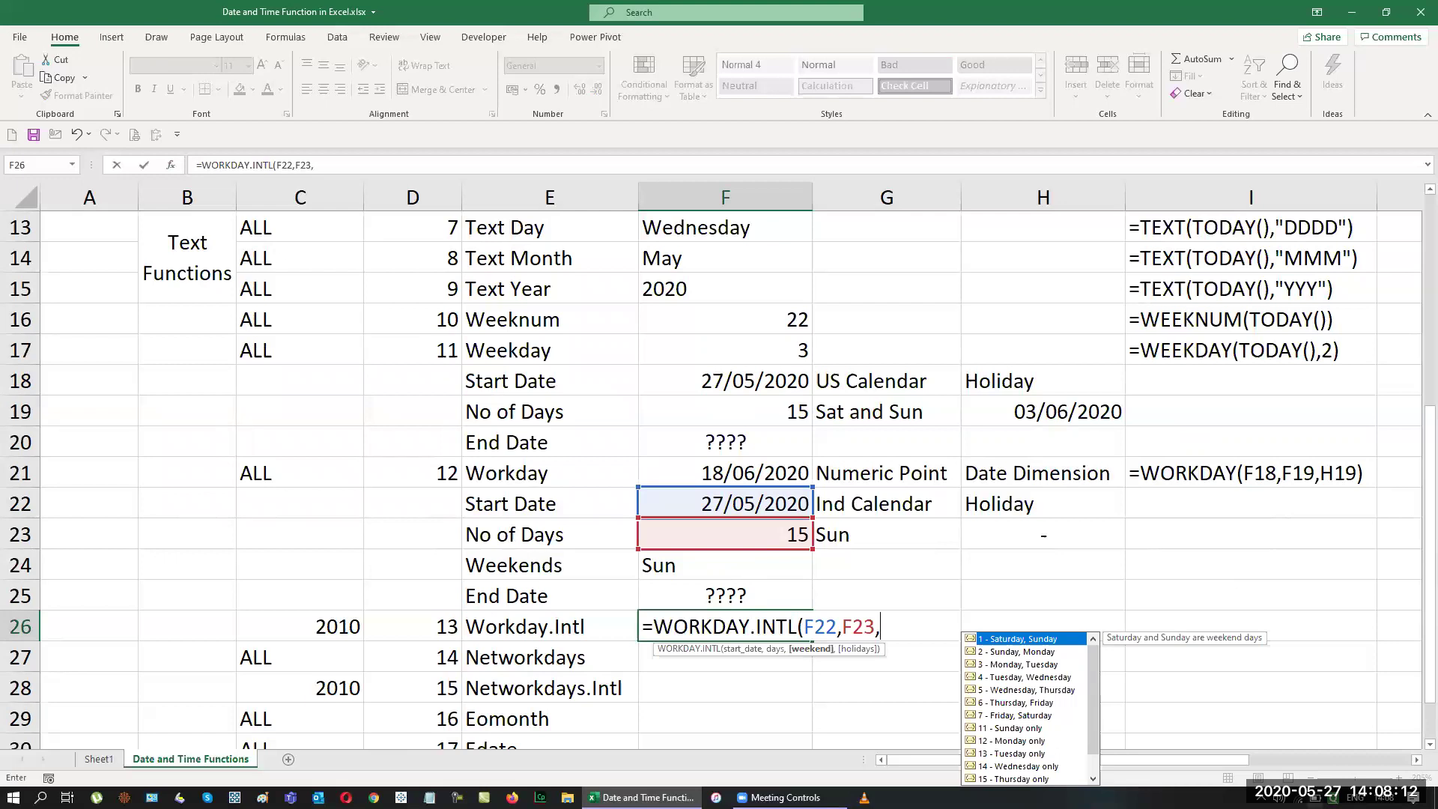
Complete the F26 formula with weekend option 11 (Sunday only) and H23 as the holidays argument.
scroll(1417, 753, "down", 1)
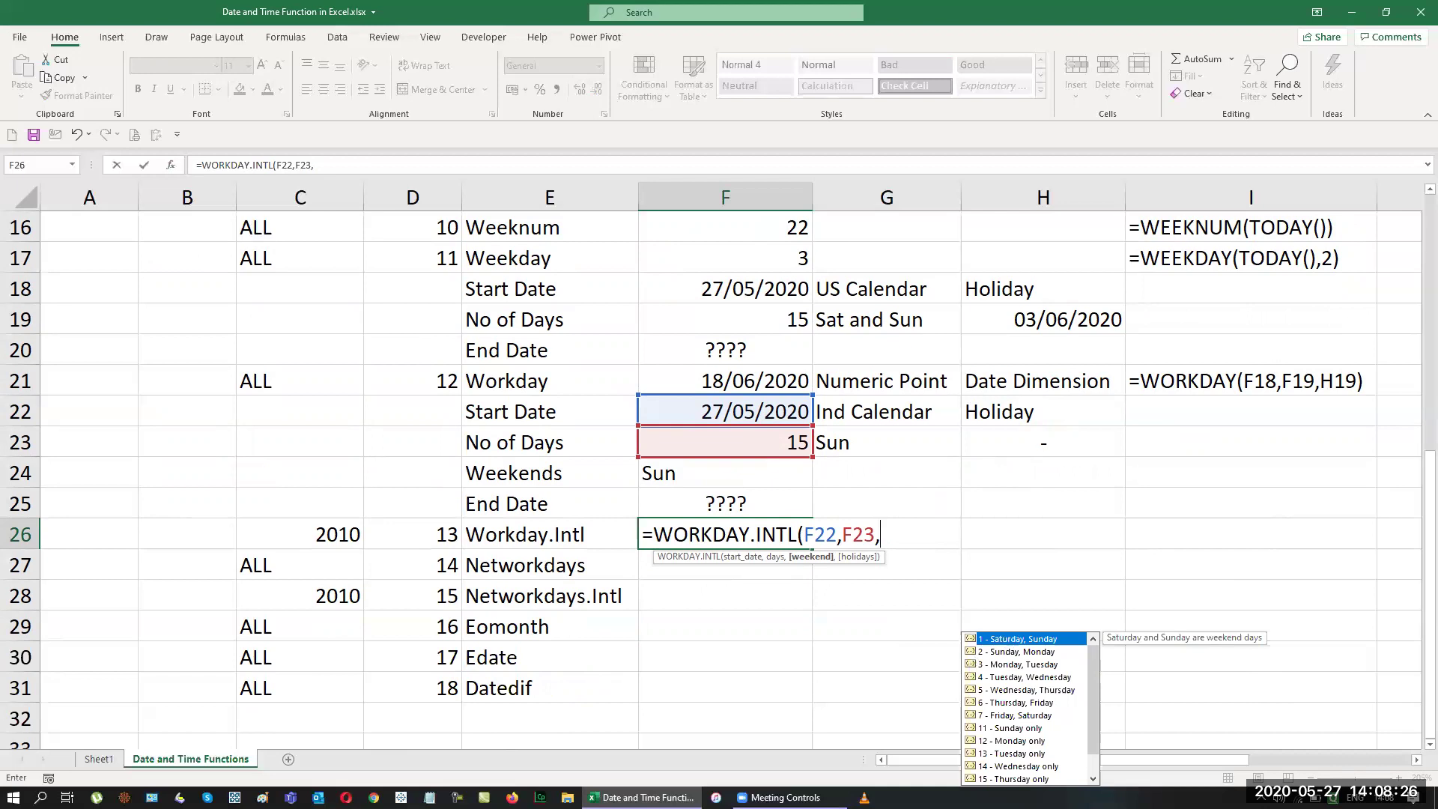
scroll(1026, 707, "down", 2)
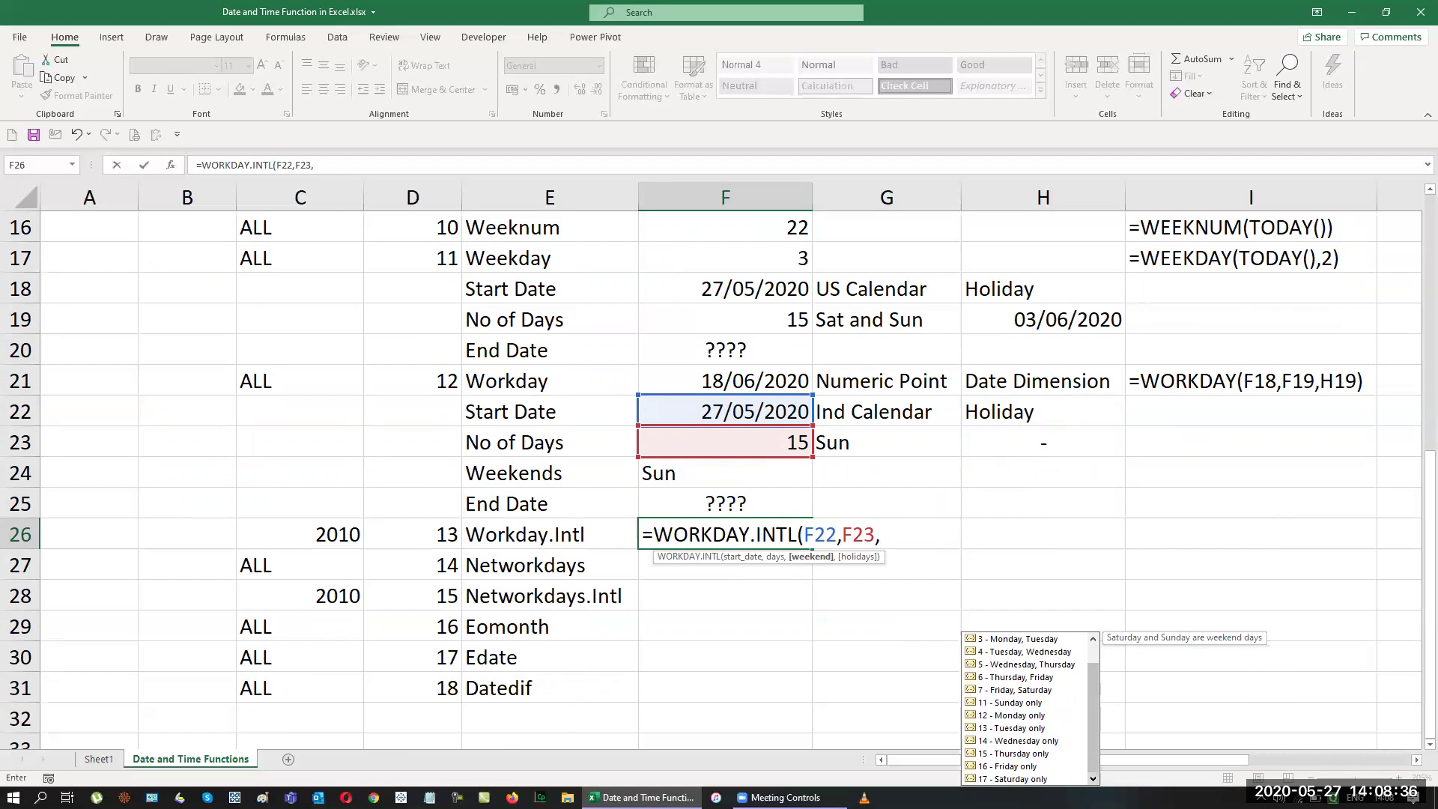
left_click(998, 704)
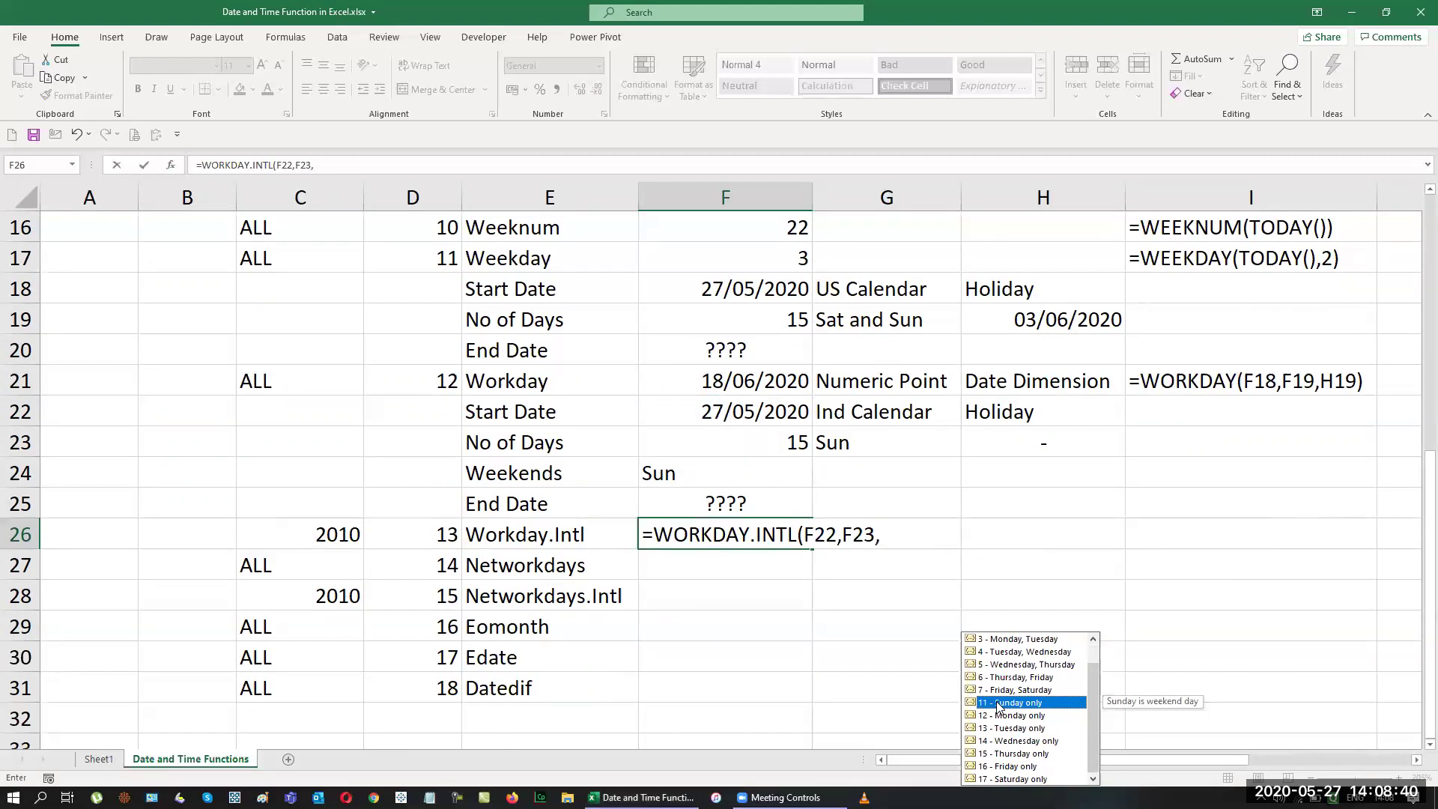
double_click(998, 703)
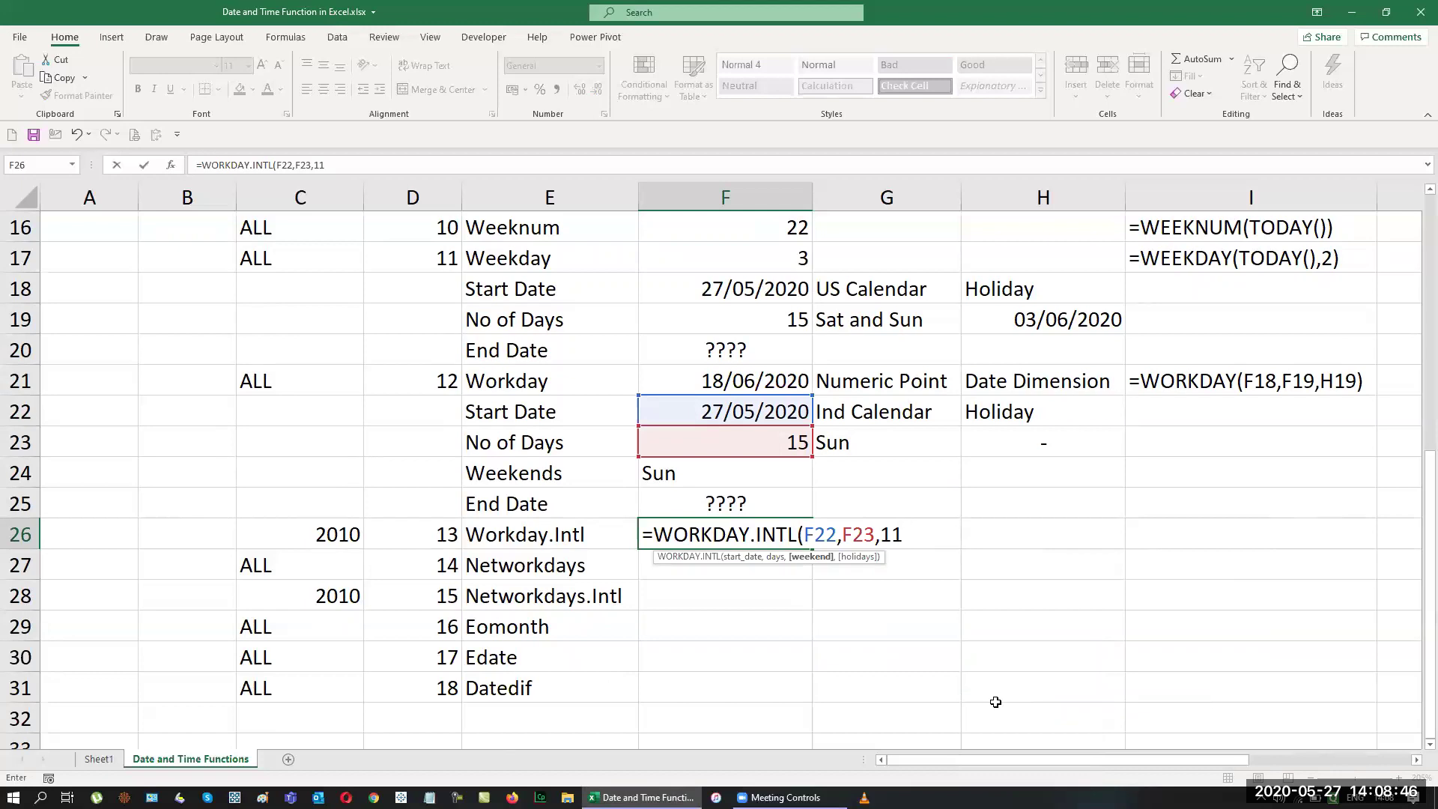
type(",")
left_click(1009, 442)
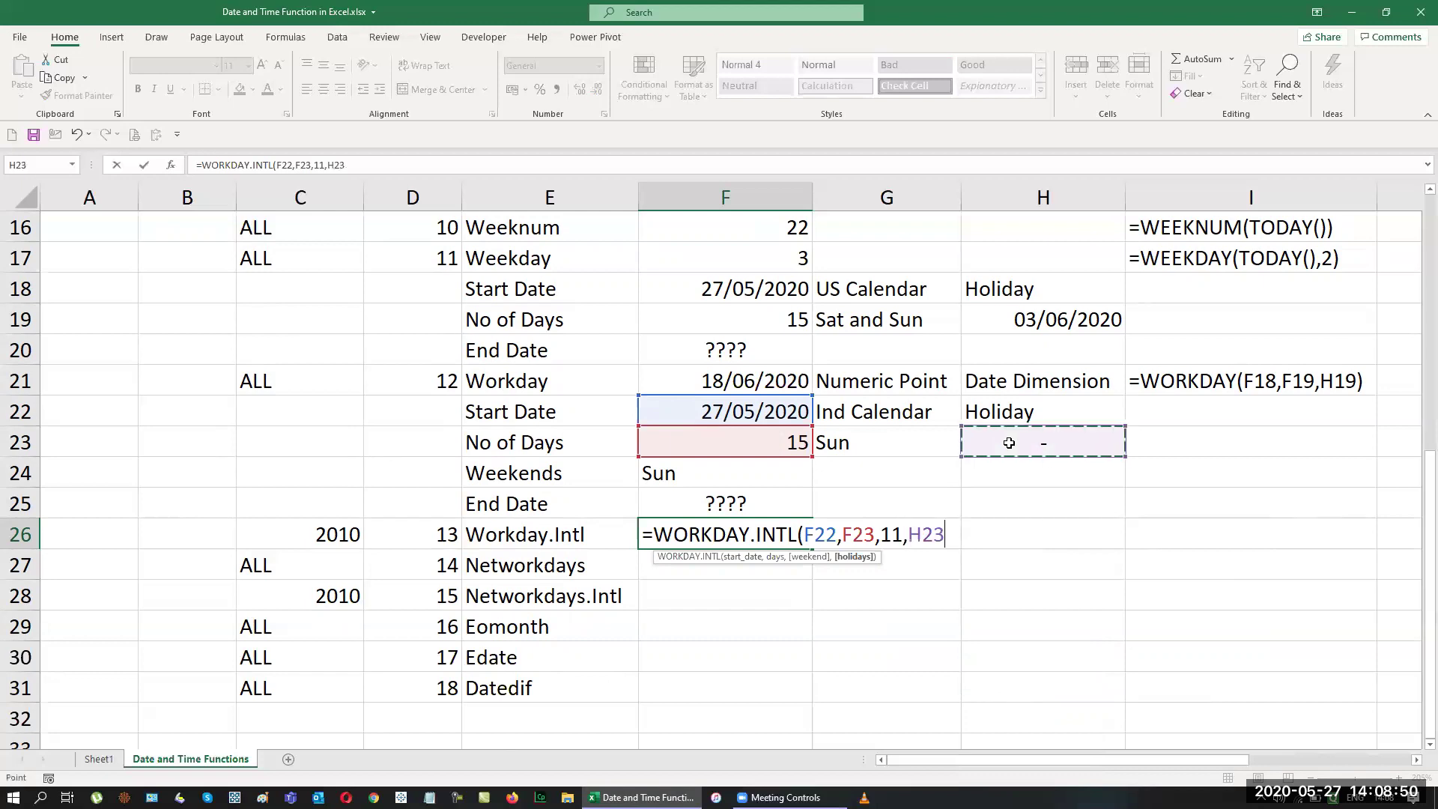
key("Return")
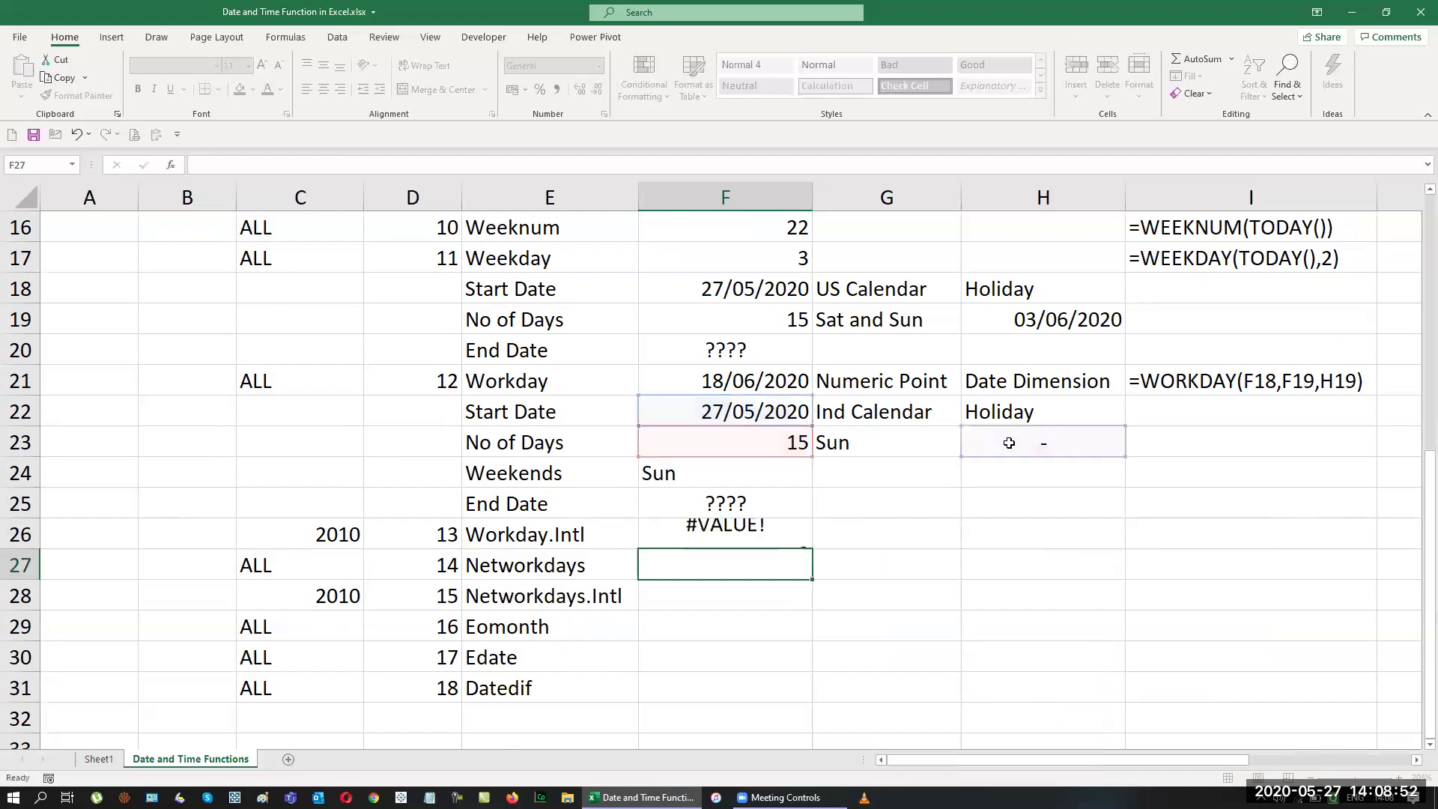
Replace the dash in Holiday cell H23 with a copy of the 03/06/2020 date from H19.
left_click(768, 535)
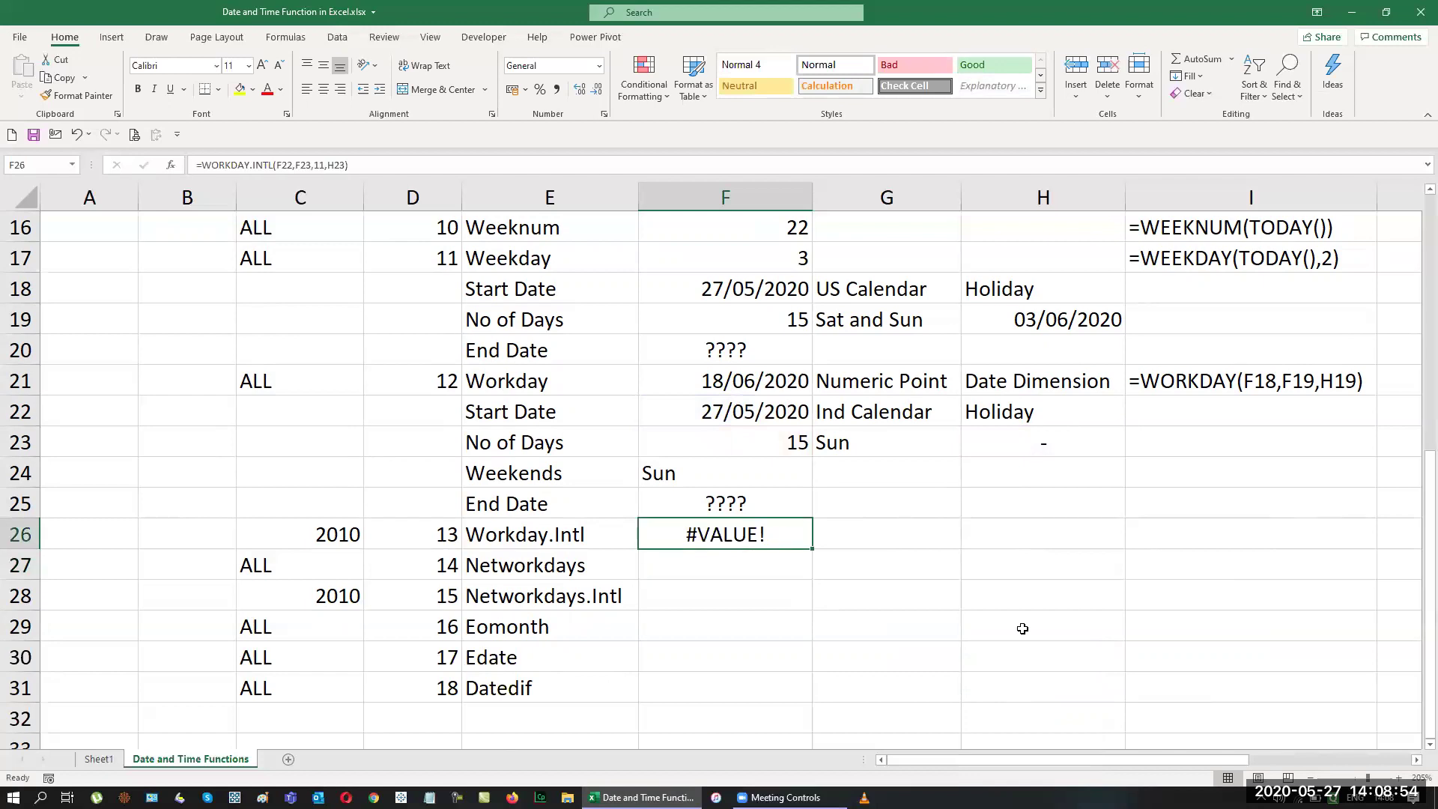
key("F2")
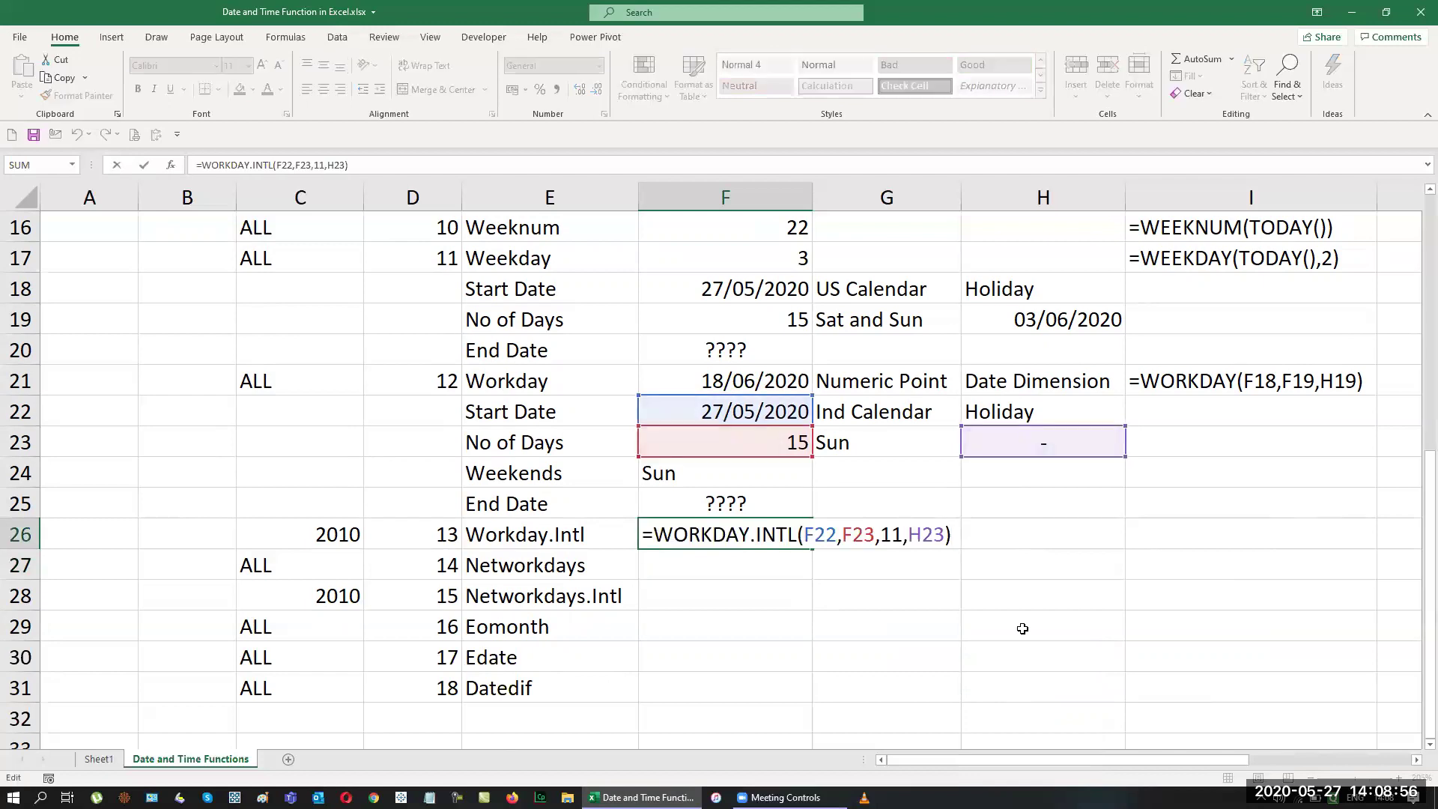
key("Escape")
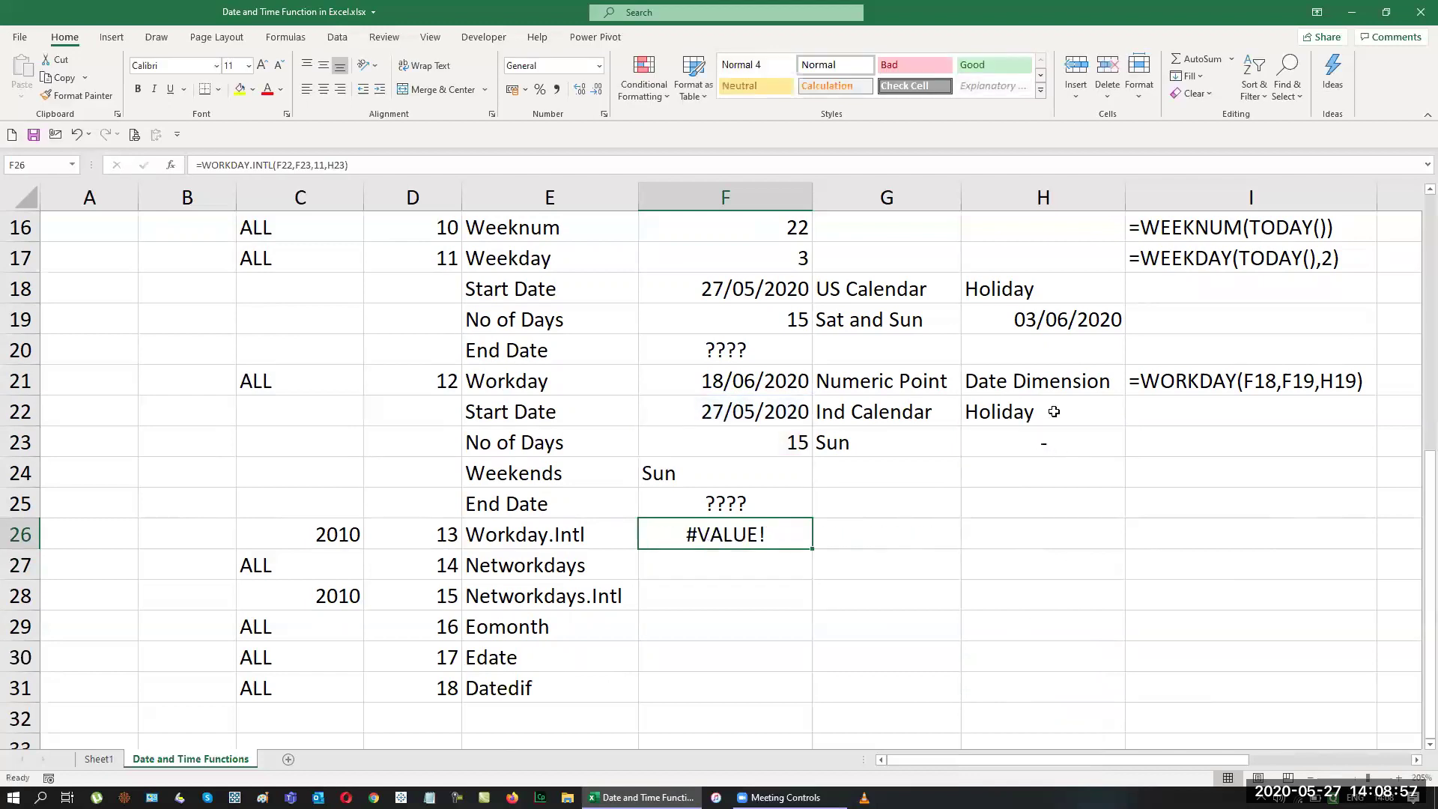
left_click(1051, 317)
key("ctrl+c")
left_click(1101, 443)
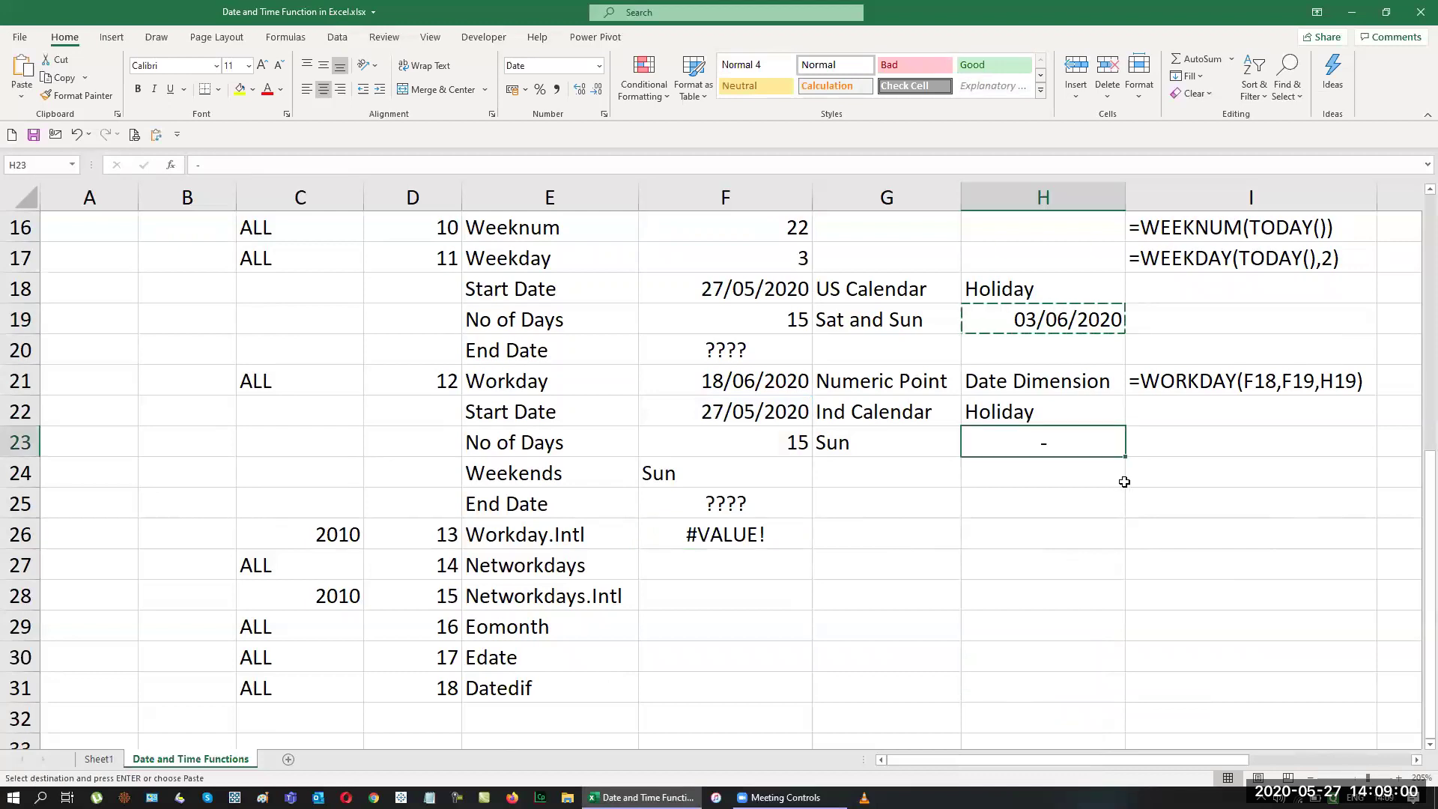
key("ctrl+v")
key("Escape")
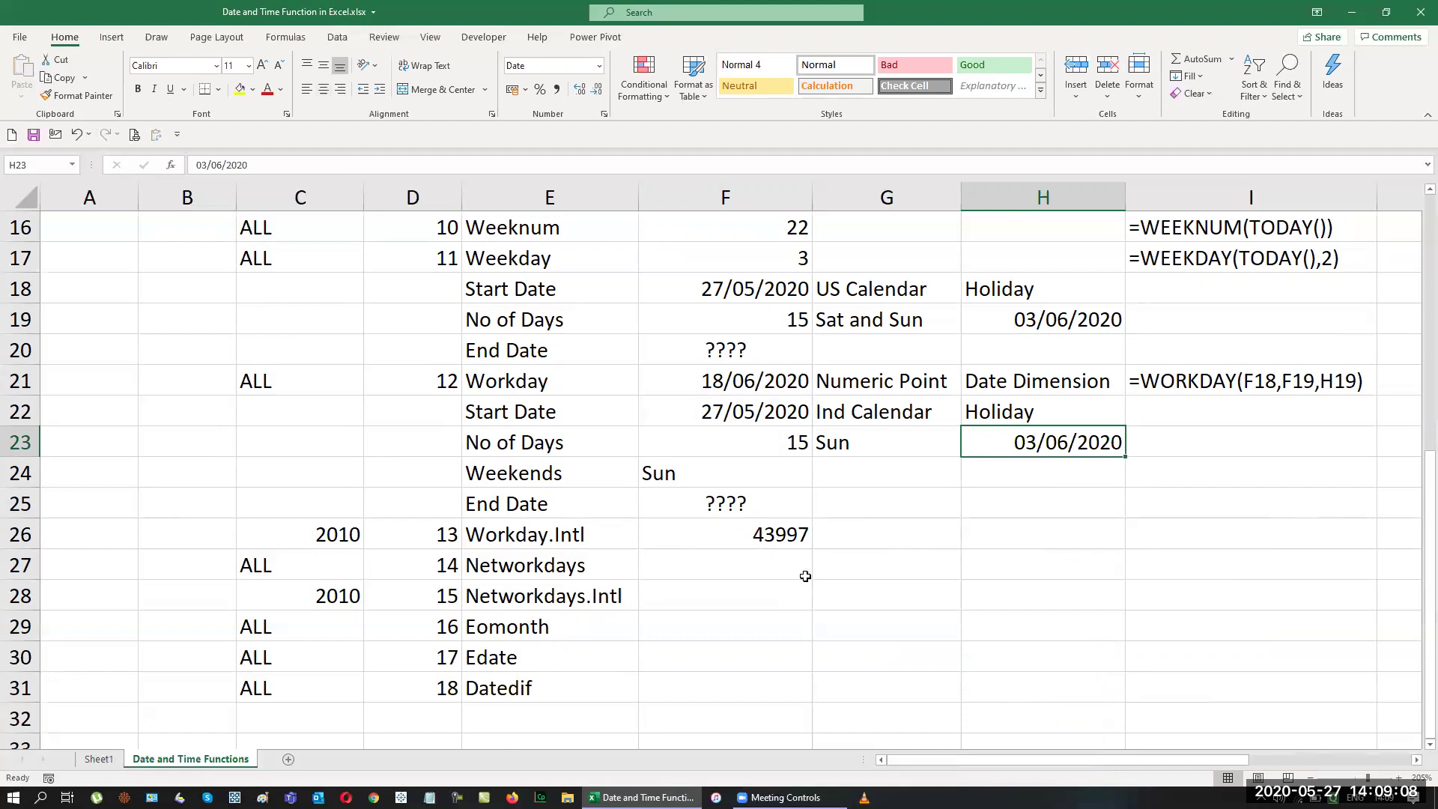
Copy the date format of the start date in F22 onto the Workday.Intl result in F26.
left_click(755, 545)
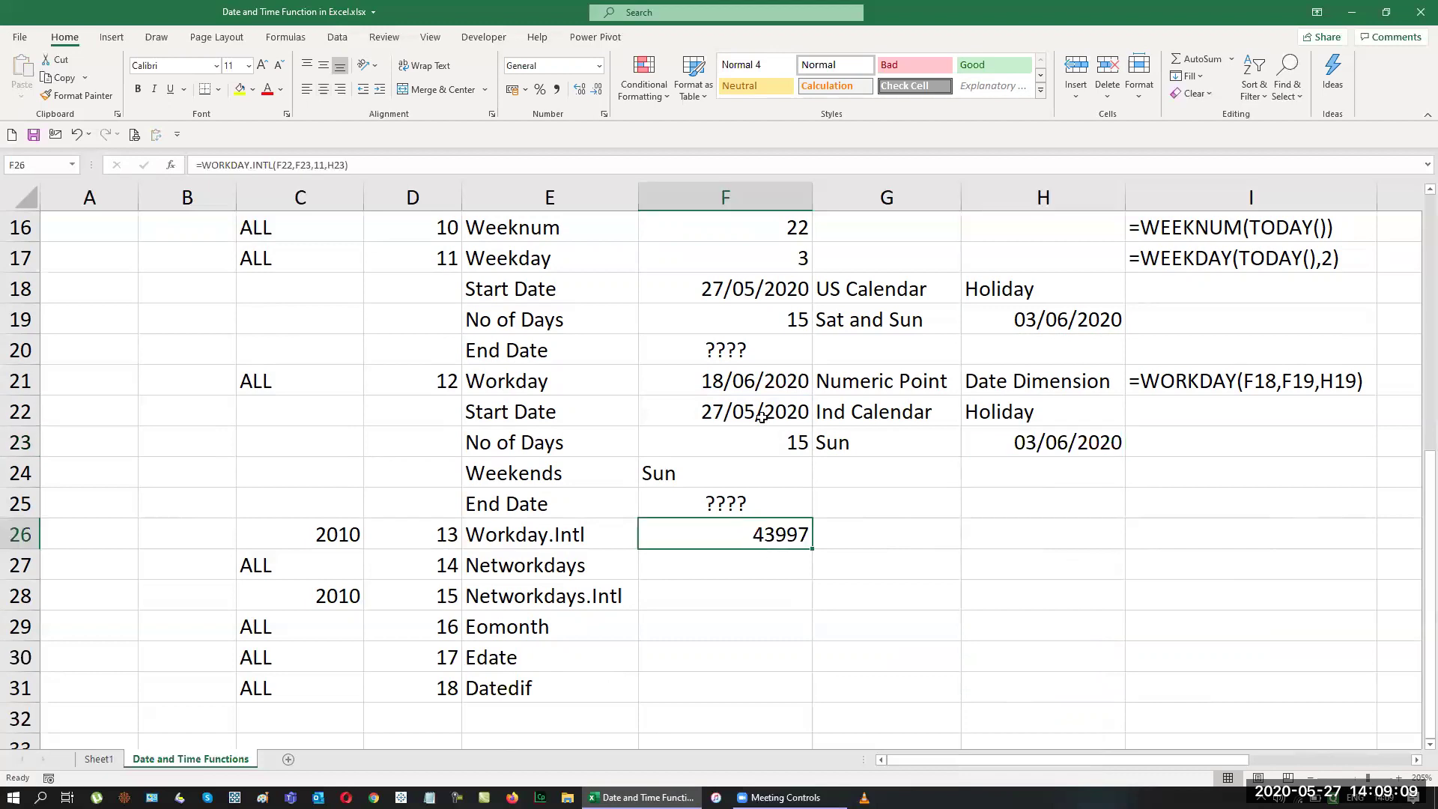
left_click(738, 381)
left_click(734, 410)
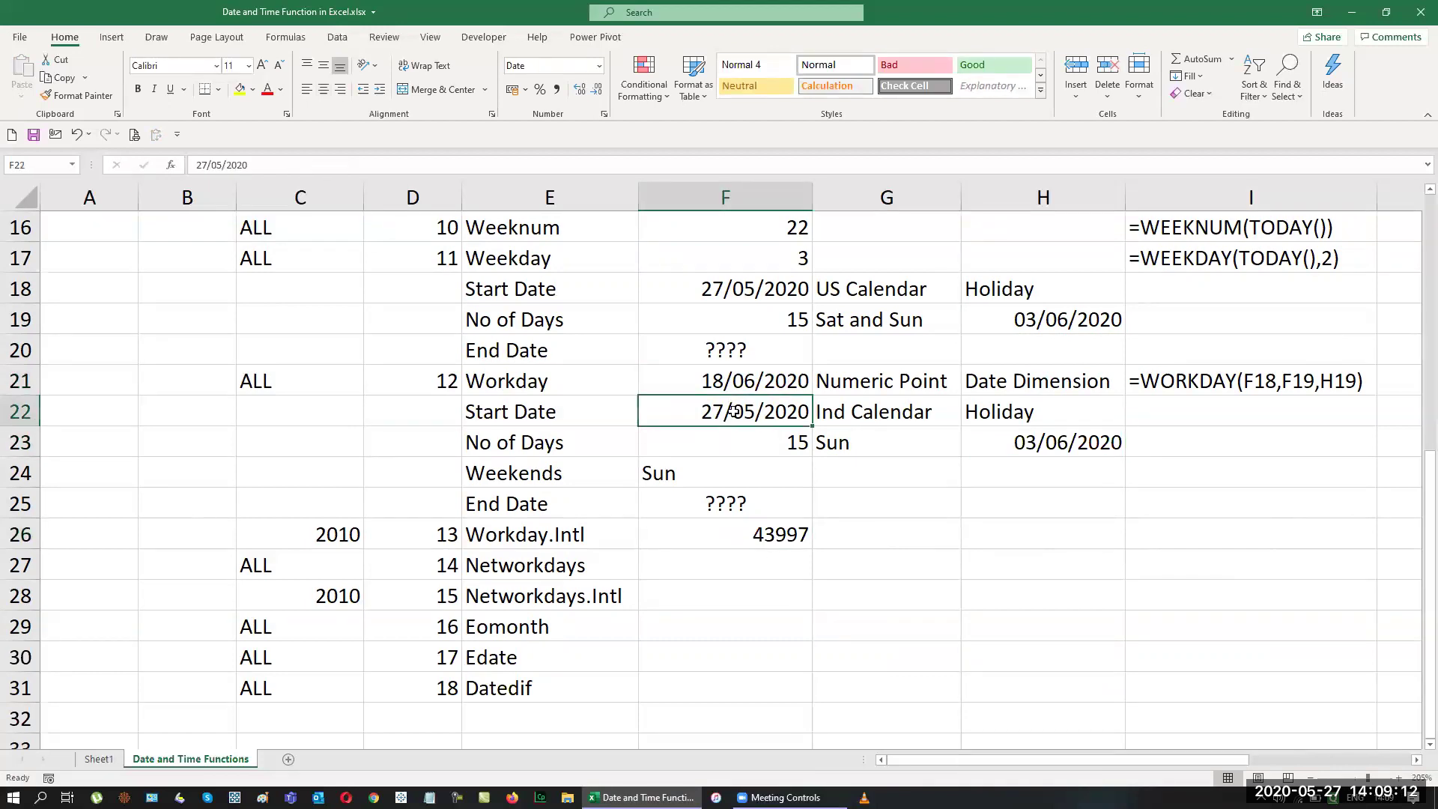
left_click(71, 99)
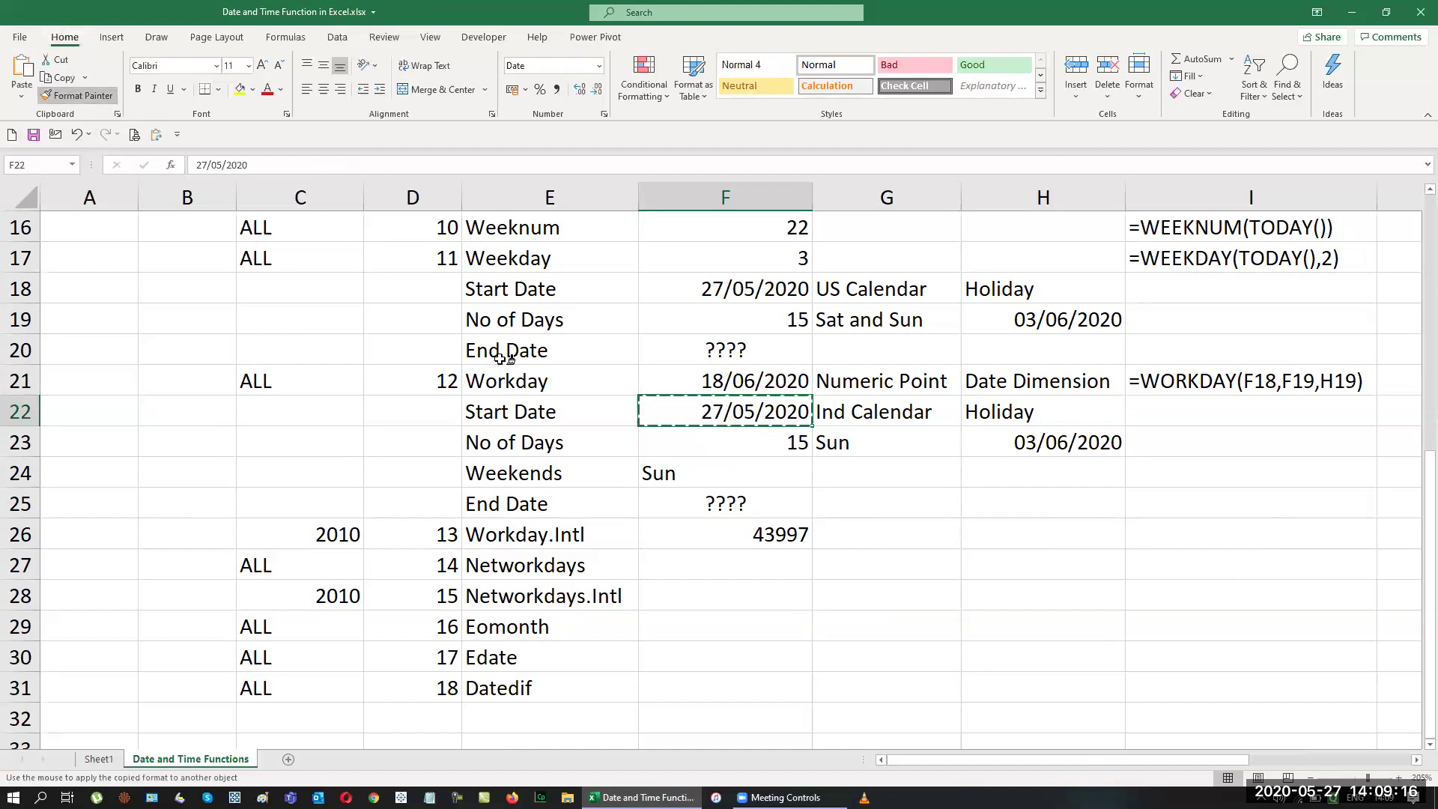
left_click(705, 529)
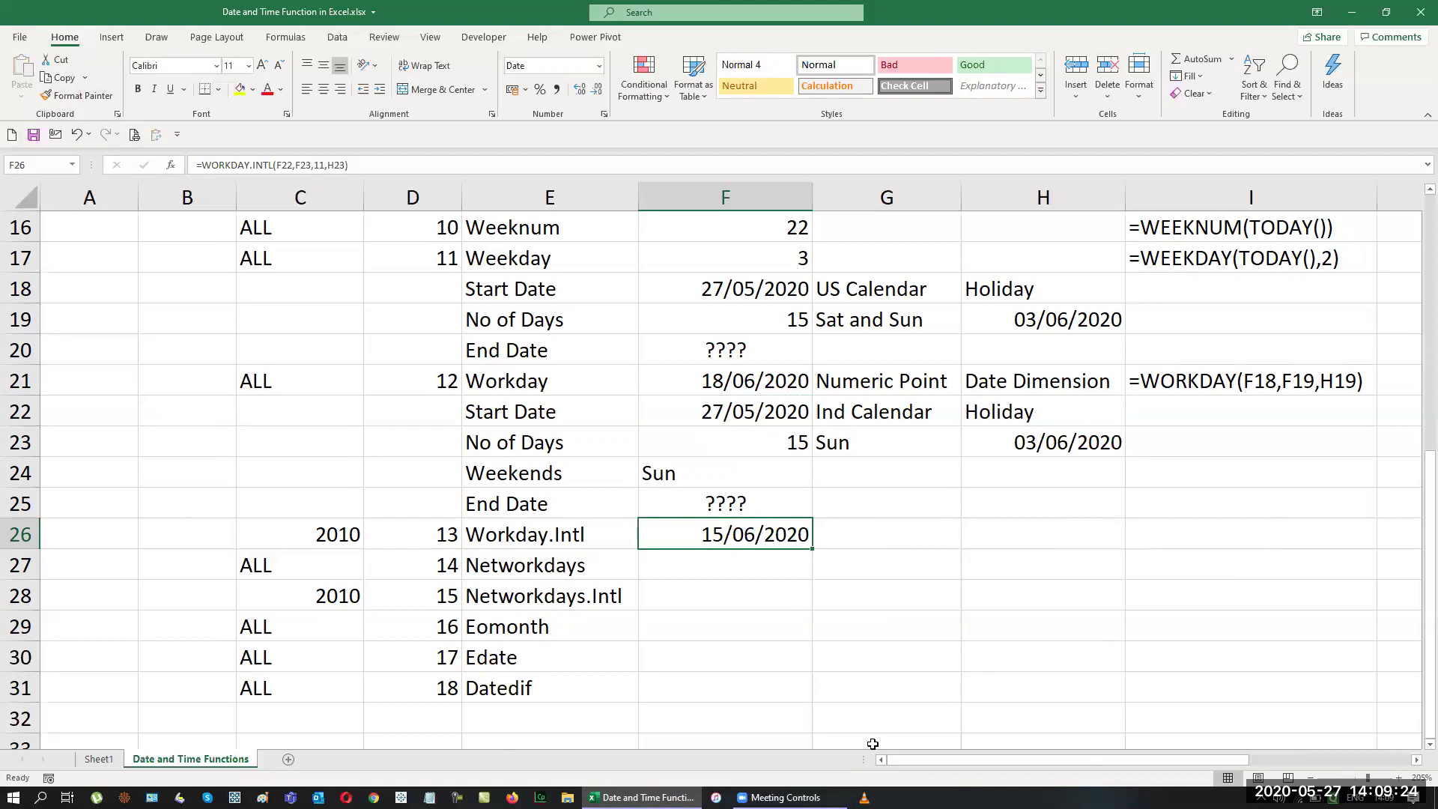
Make the Workday and Workday.Intl result dates in F21 and F26 bold.
left_click(745, 389)
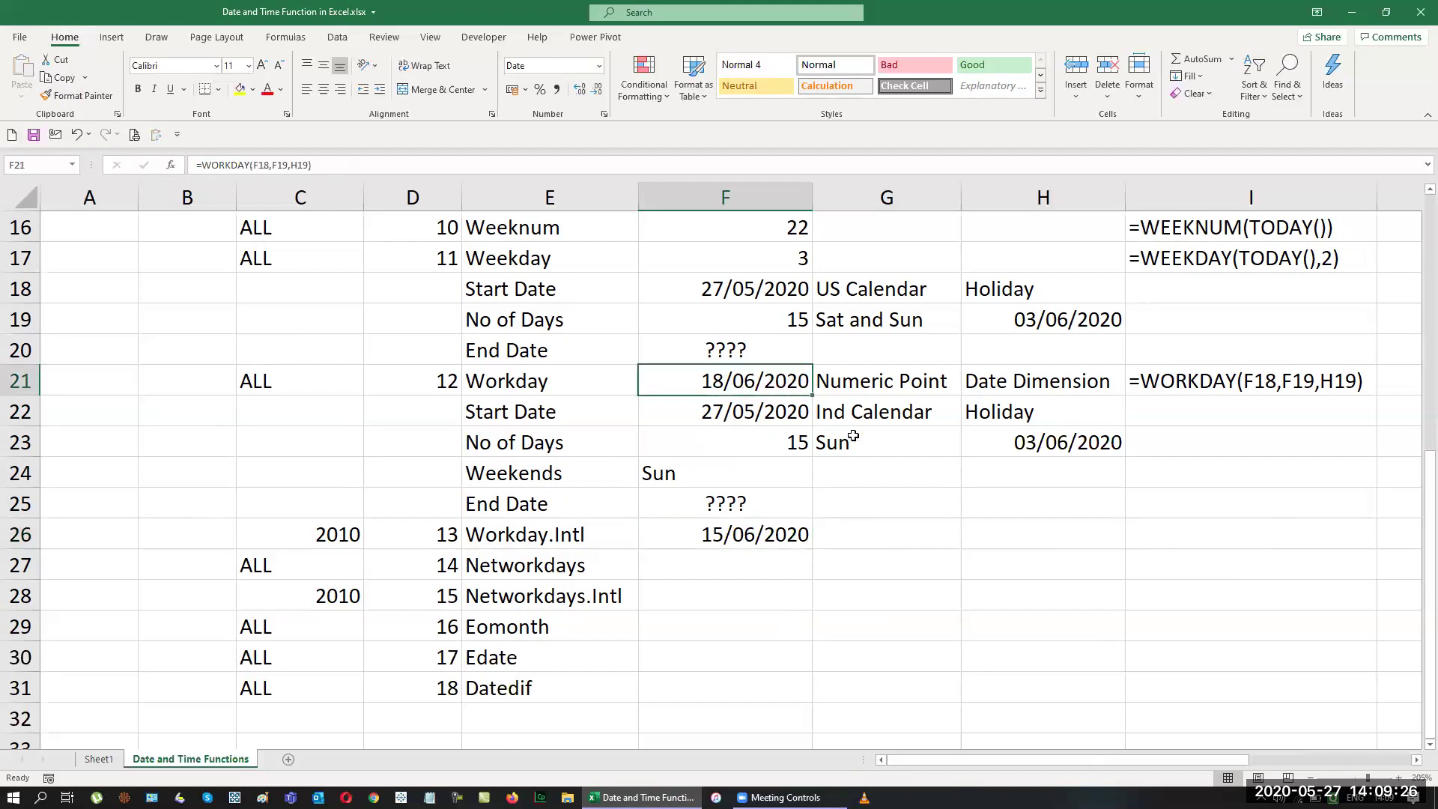
key("ctrl+b")
left_click(755, 535)
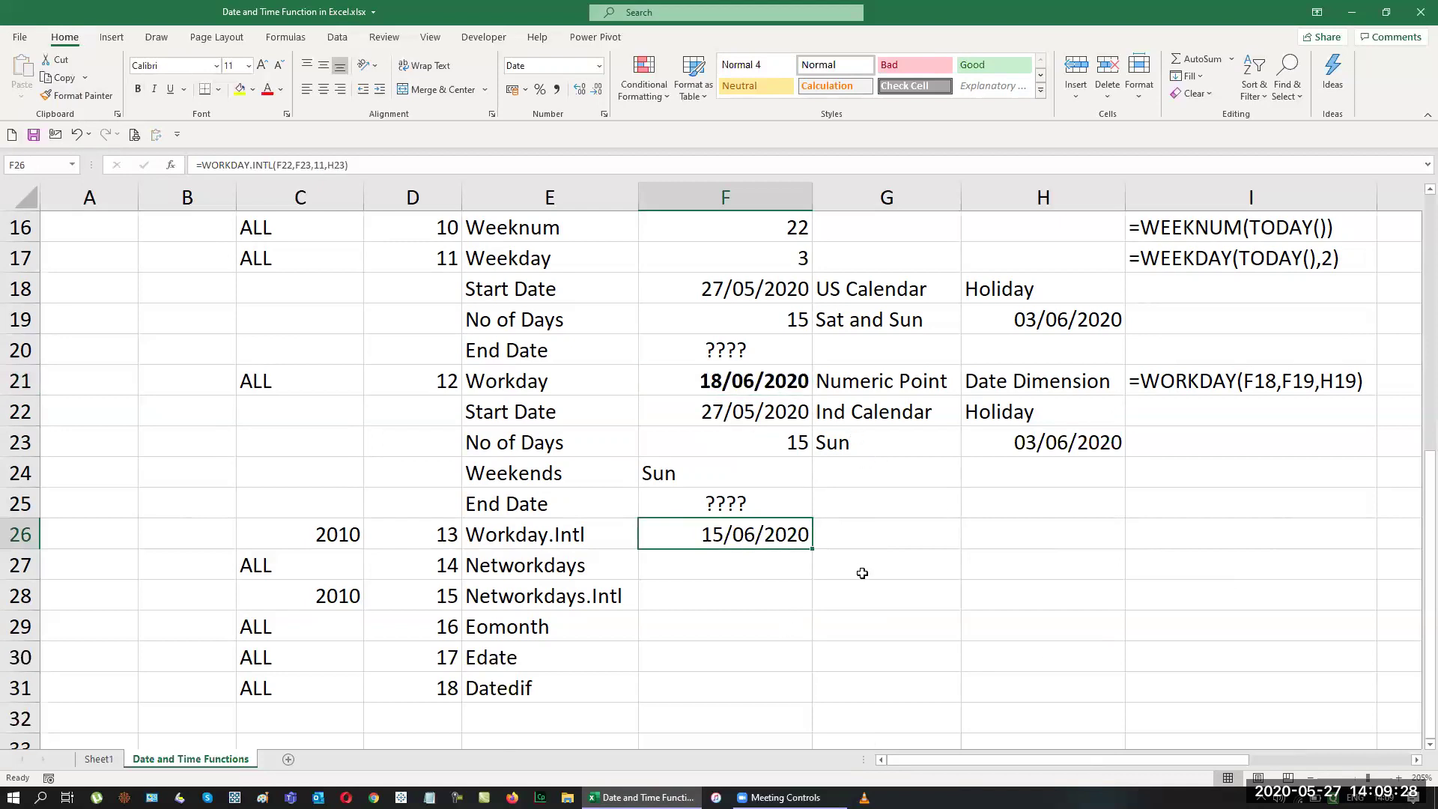
key("ctrl+b")
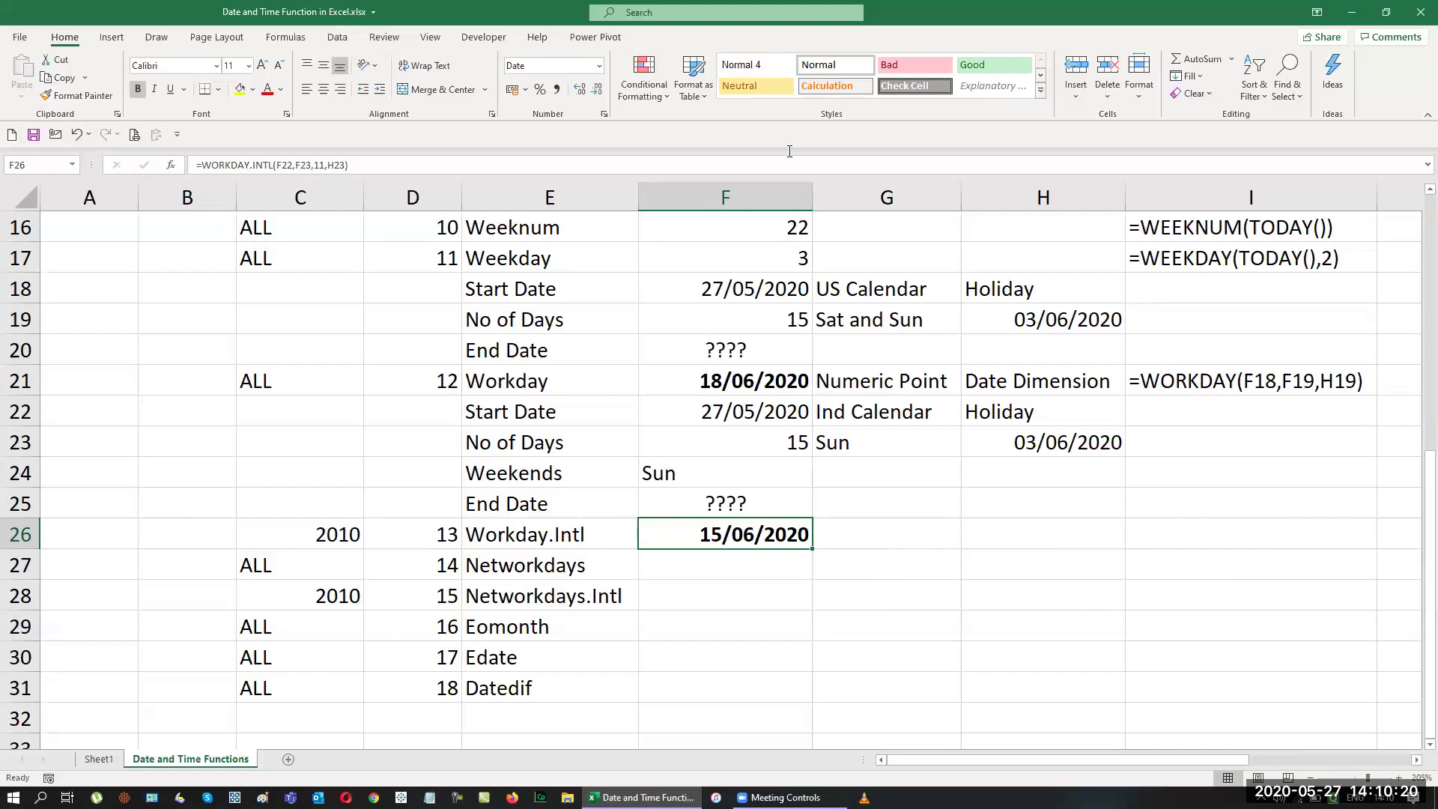
Make the Workday and Workday.Intl labels in E21 and E26 bold.
left_click(595, 377)
key("ctrl+b")
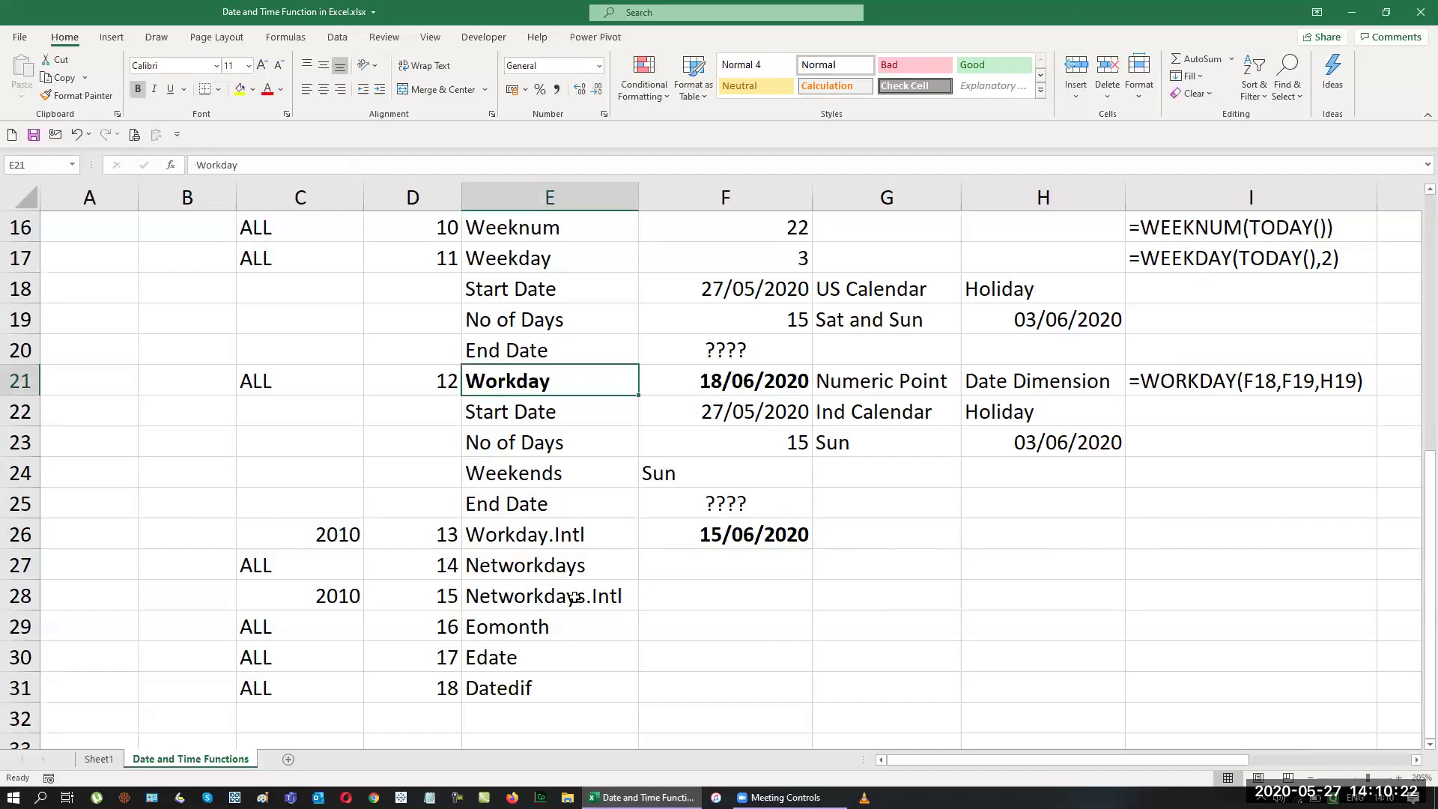
left_click(558, 544)
key("ctrl+b")
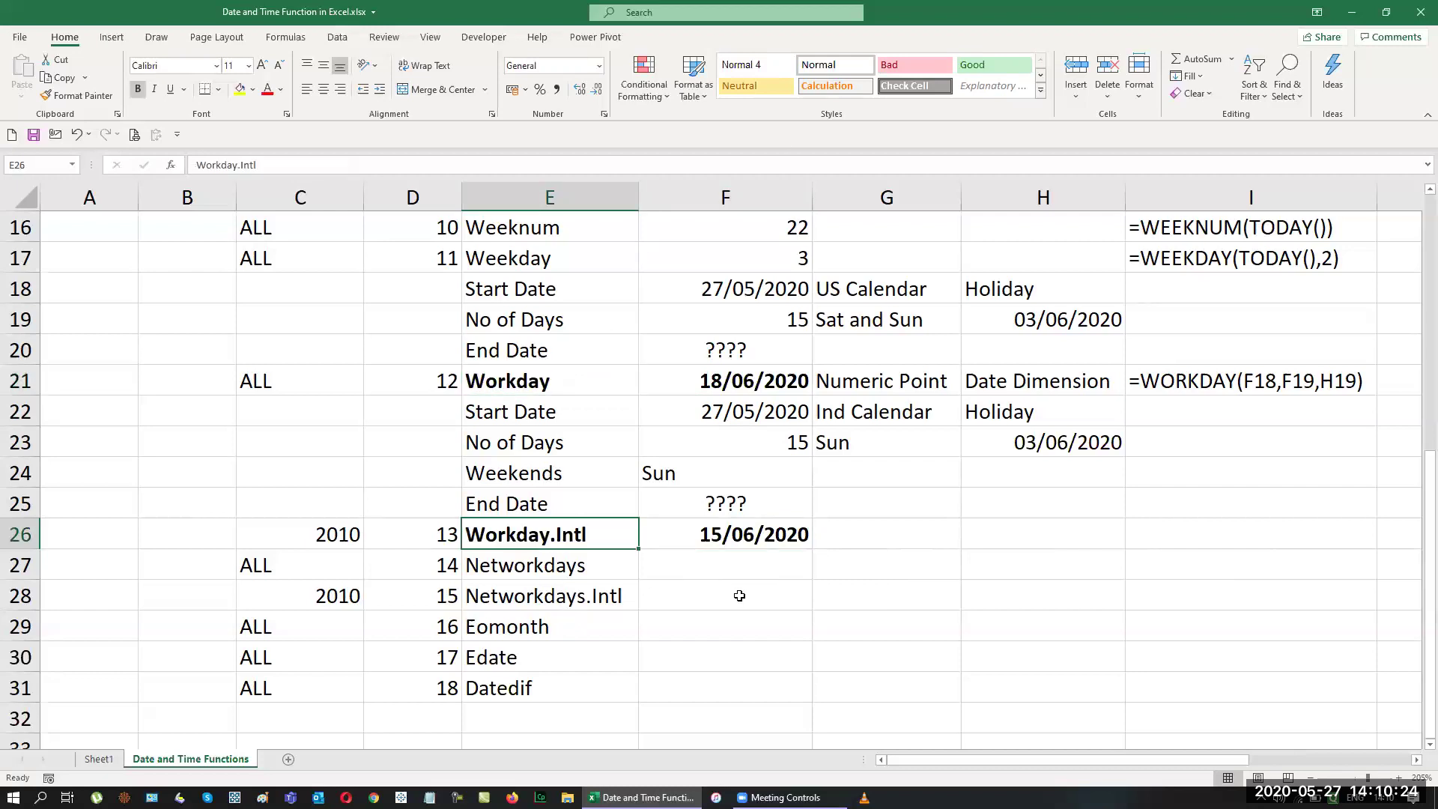
Insert four blank rows above the Networkdays row, starting at row 27.
left_click(12, 567)
key("ctrl+plus")
key("ctrl+plus")
key("ctrl+plus")
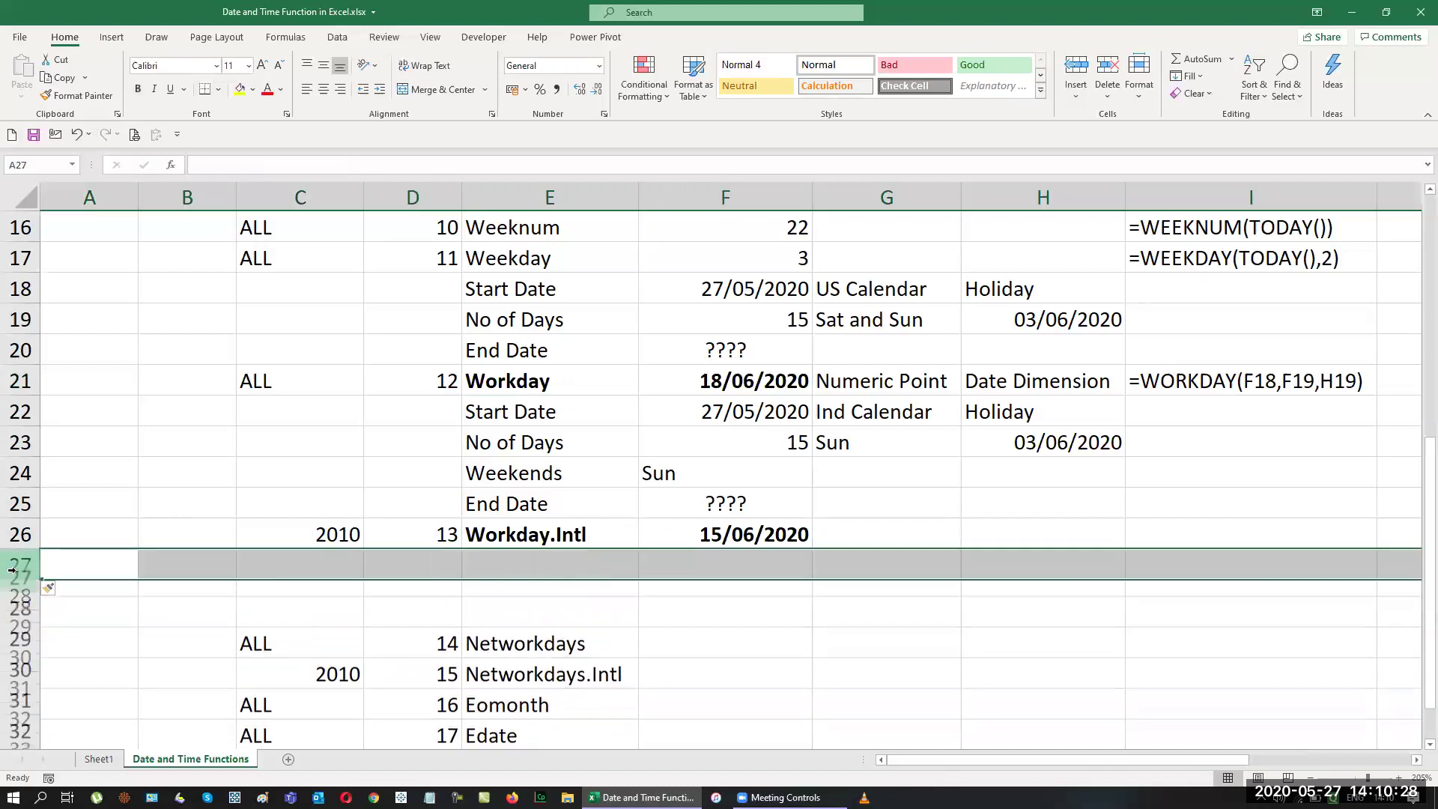
key("ctrl+plus")
Copy the Start Date, No of Days and End Date labels from E18:E20 into E27:E29.
left_click_drag(516, 412, 513, 480)
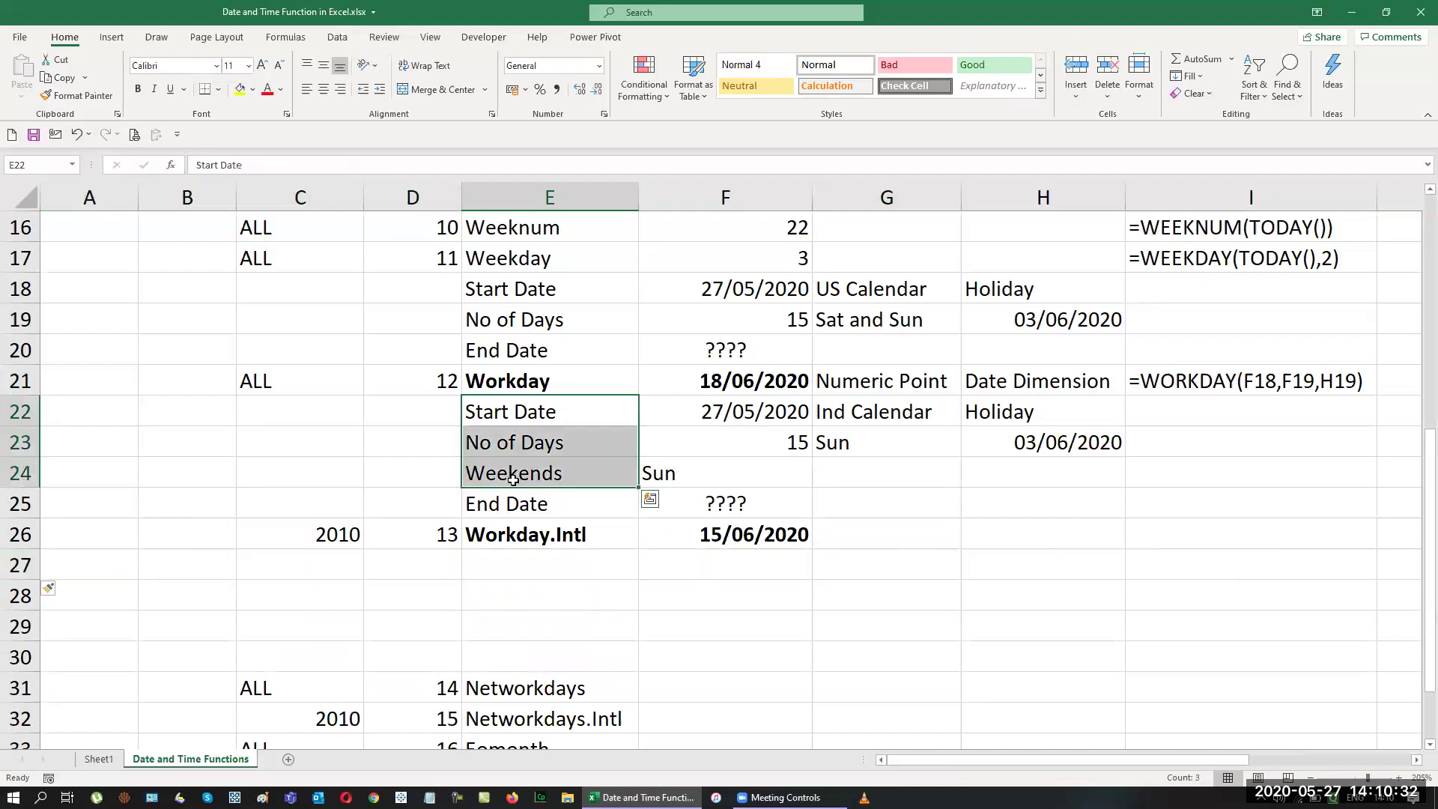
key("shift+Down")
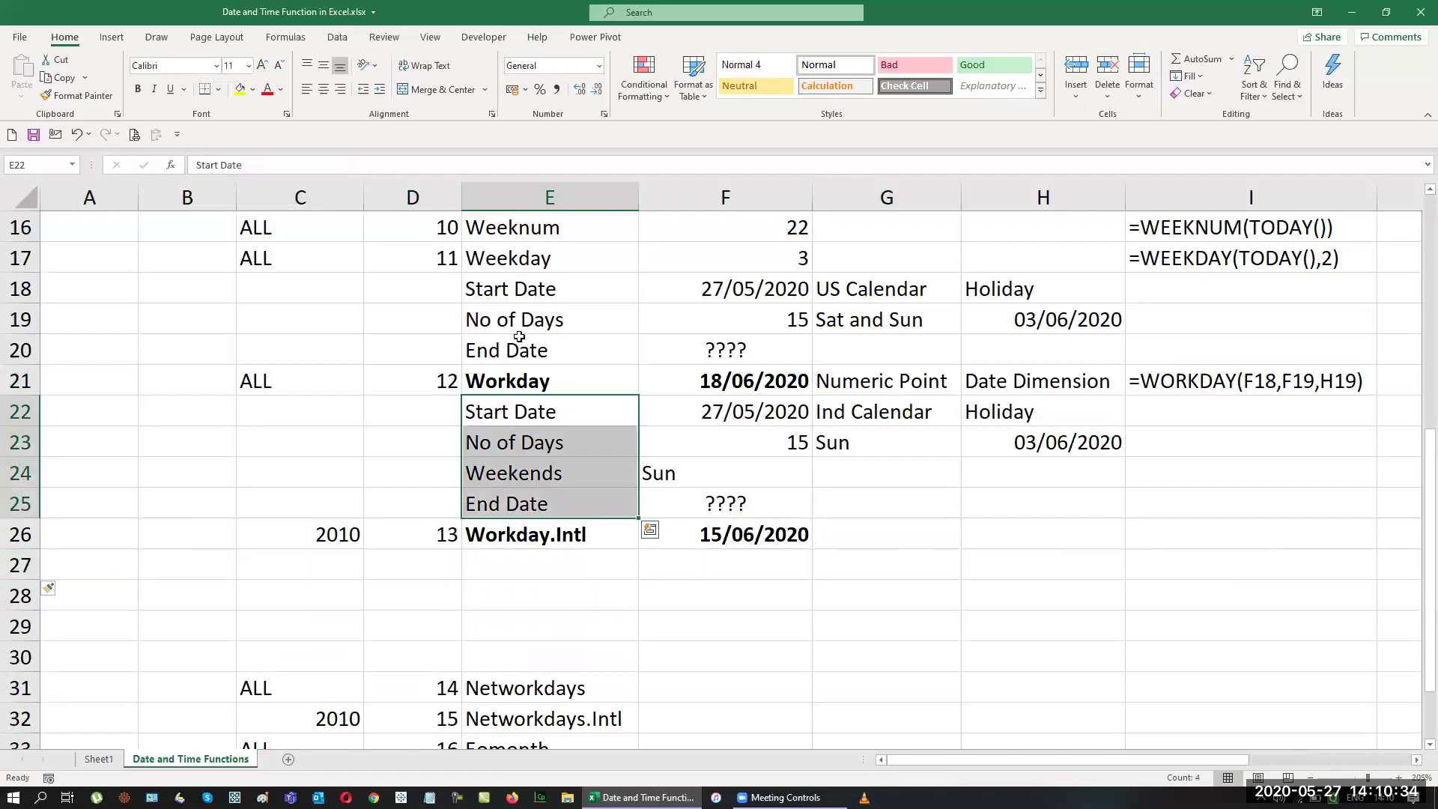
left_click_drag(529, 289, 539, 358)
key("ctrl+c")
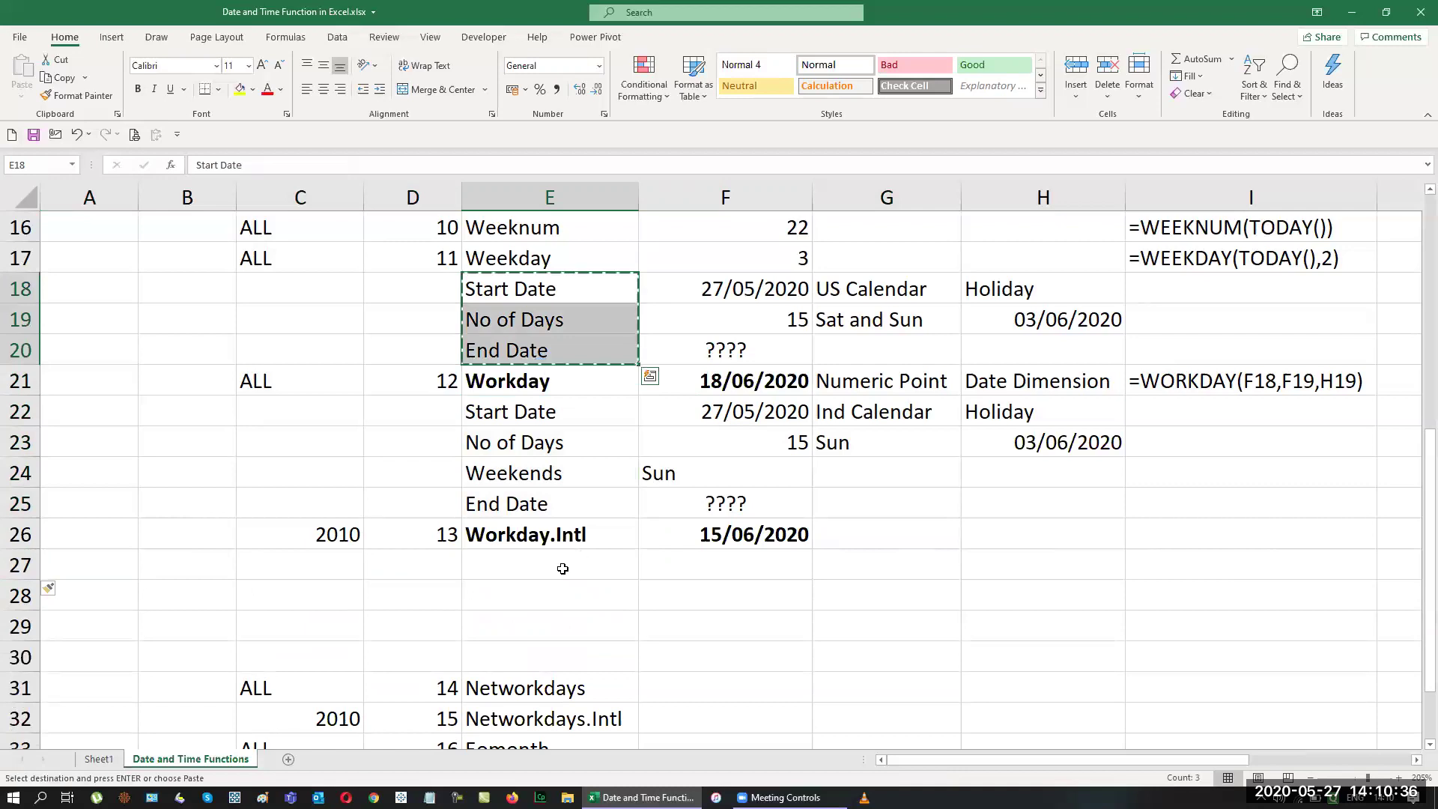
left_click(562, 568)
Move the No of Days label from E28 to E30, below End Date, and delete the emptied row 28.
left_click(588, 596)
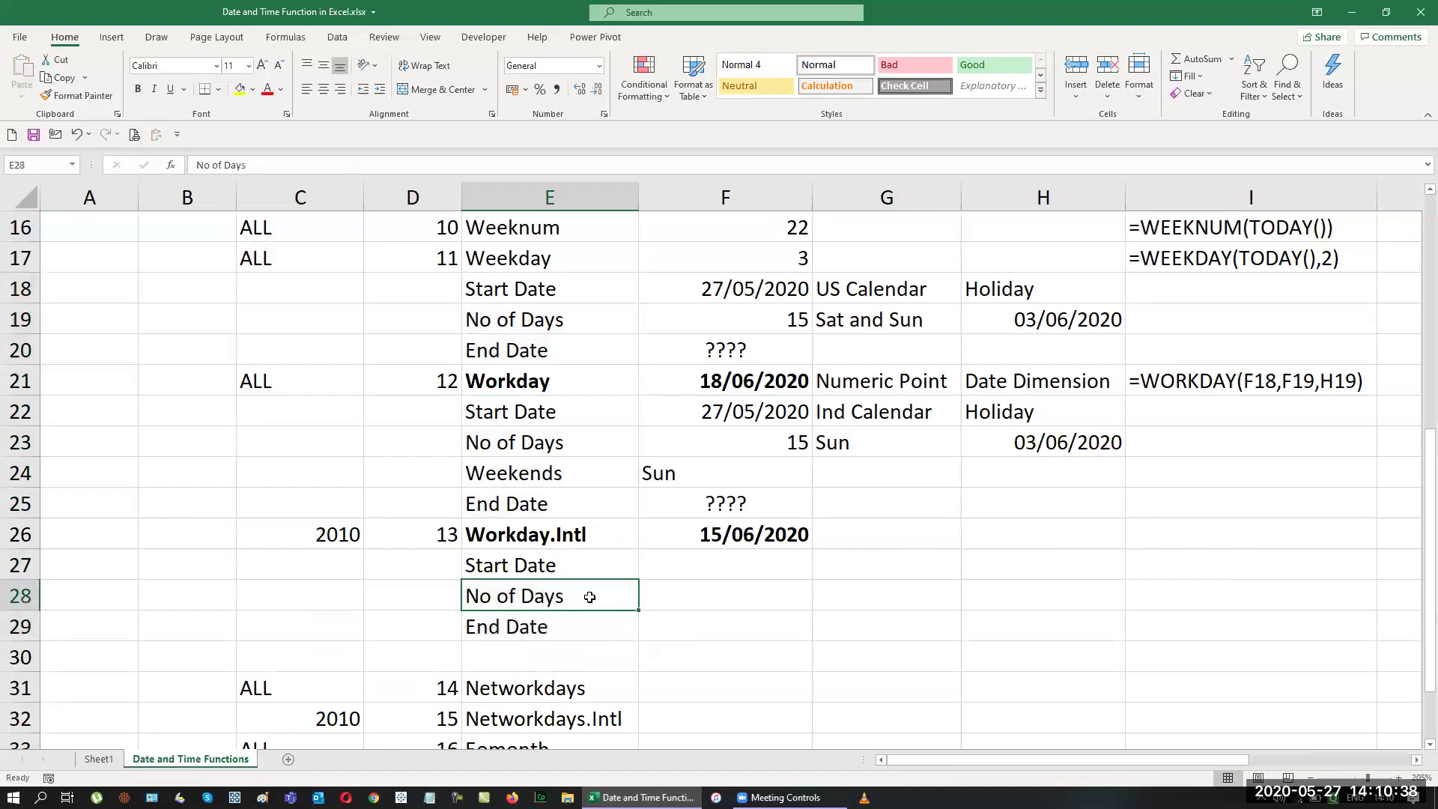
key("ctrl+c")
left_click(584, 659)
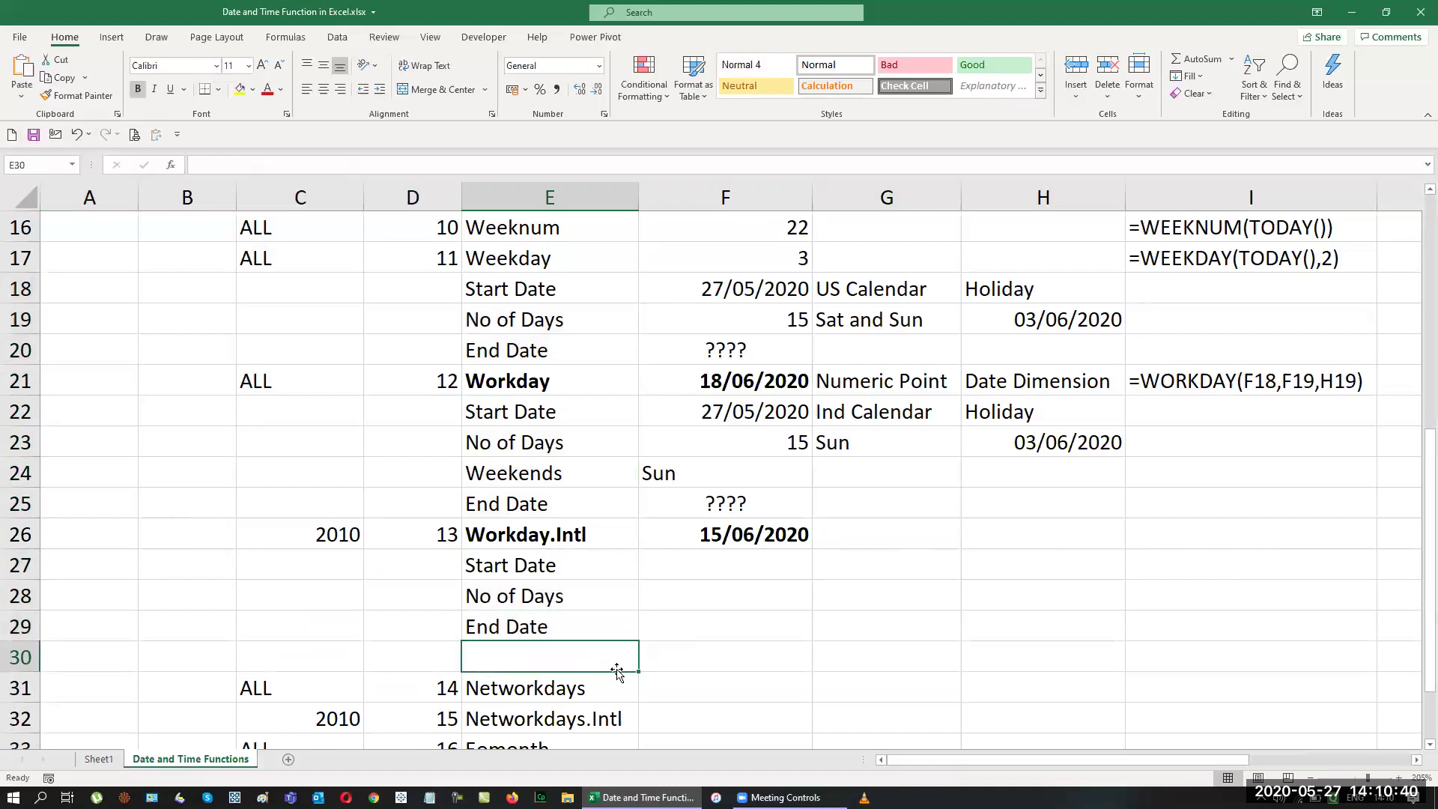
key("ctrl+v")
left_click(570, 595)
key("shift+space")
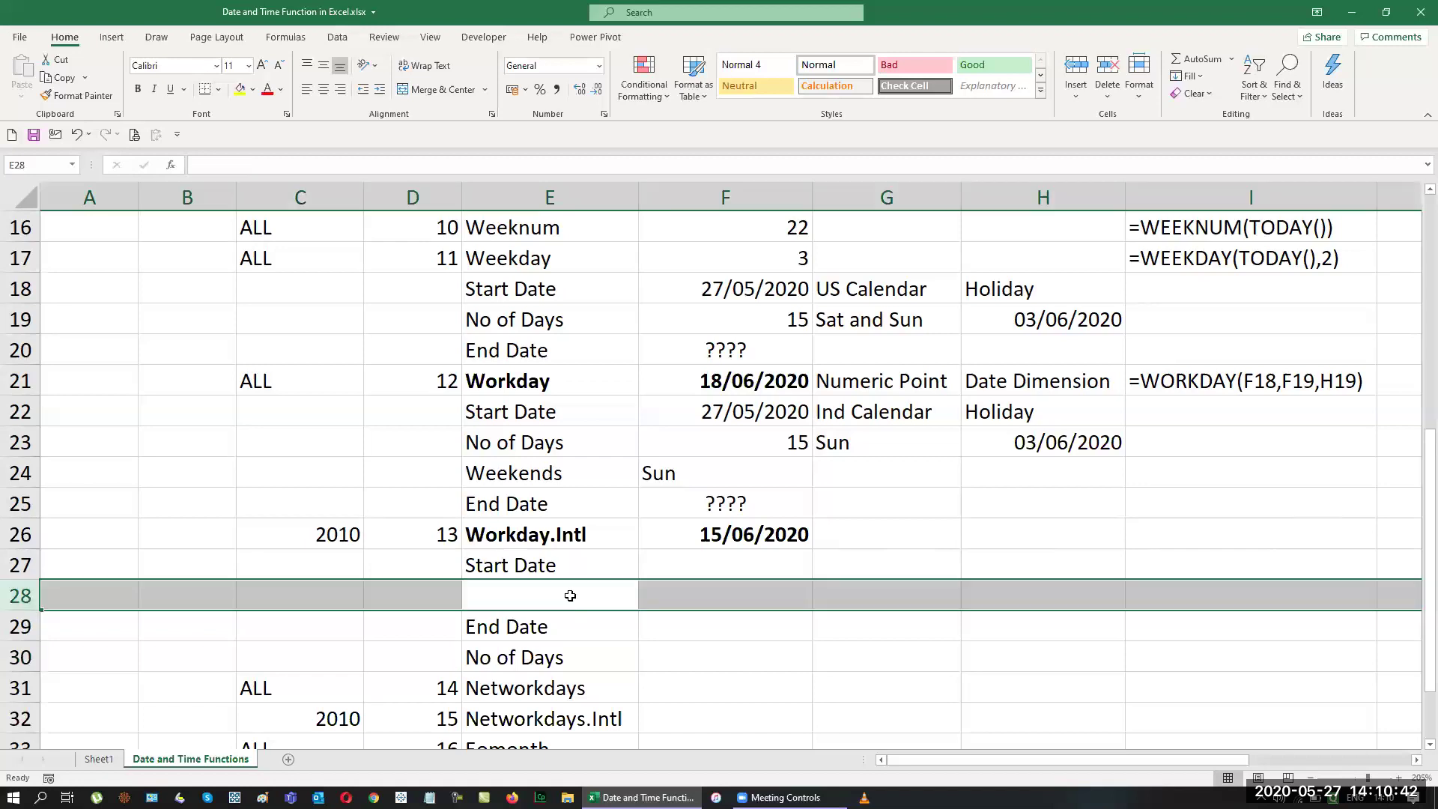
key("ctrl+minus")
Enter the placeholder ???? for the No of Days value in F29.
left_click(739, 624)
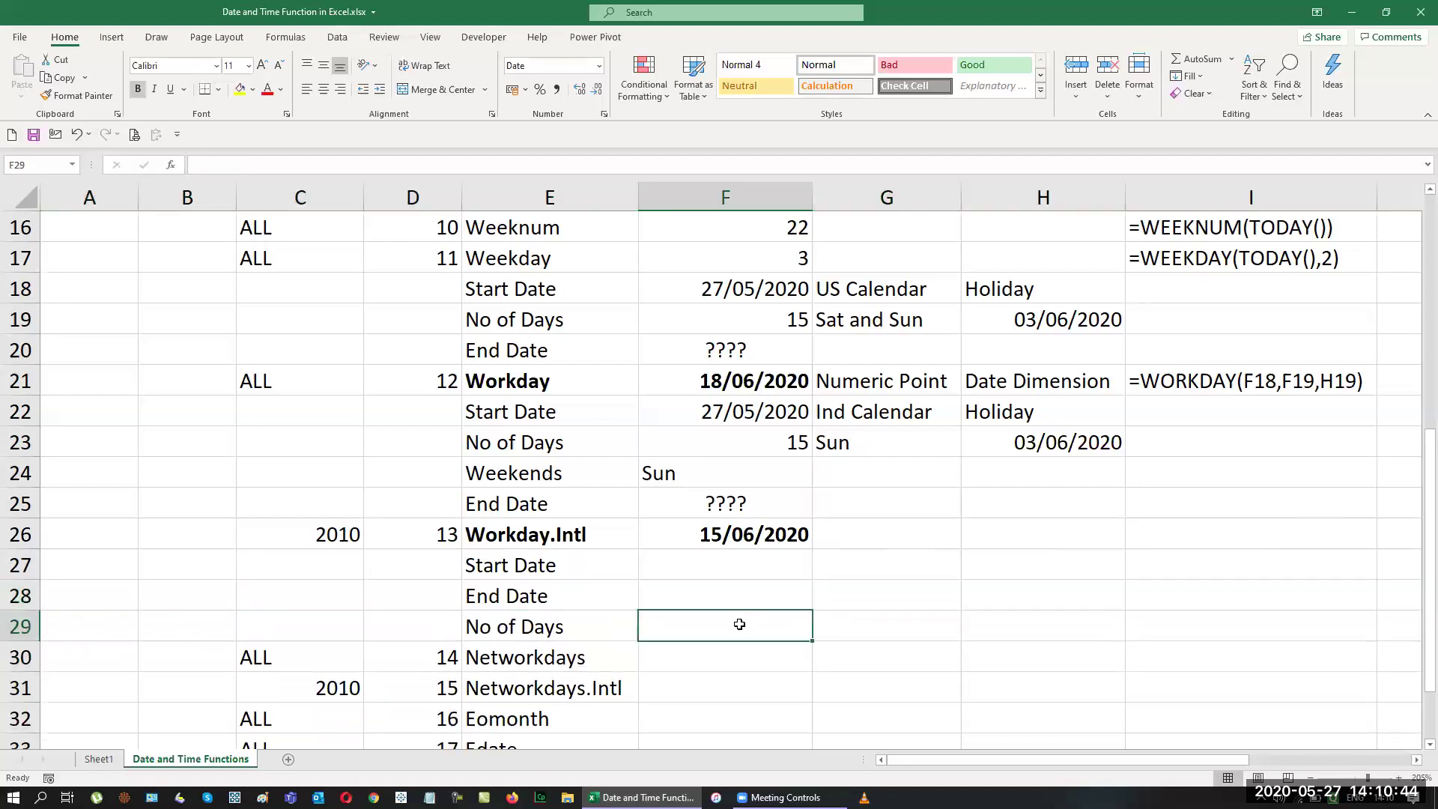
type("????")
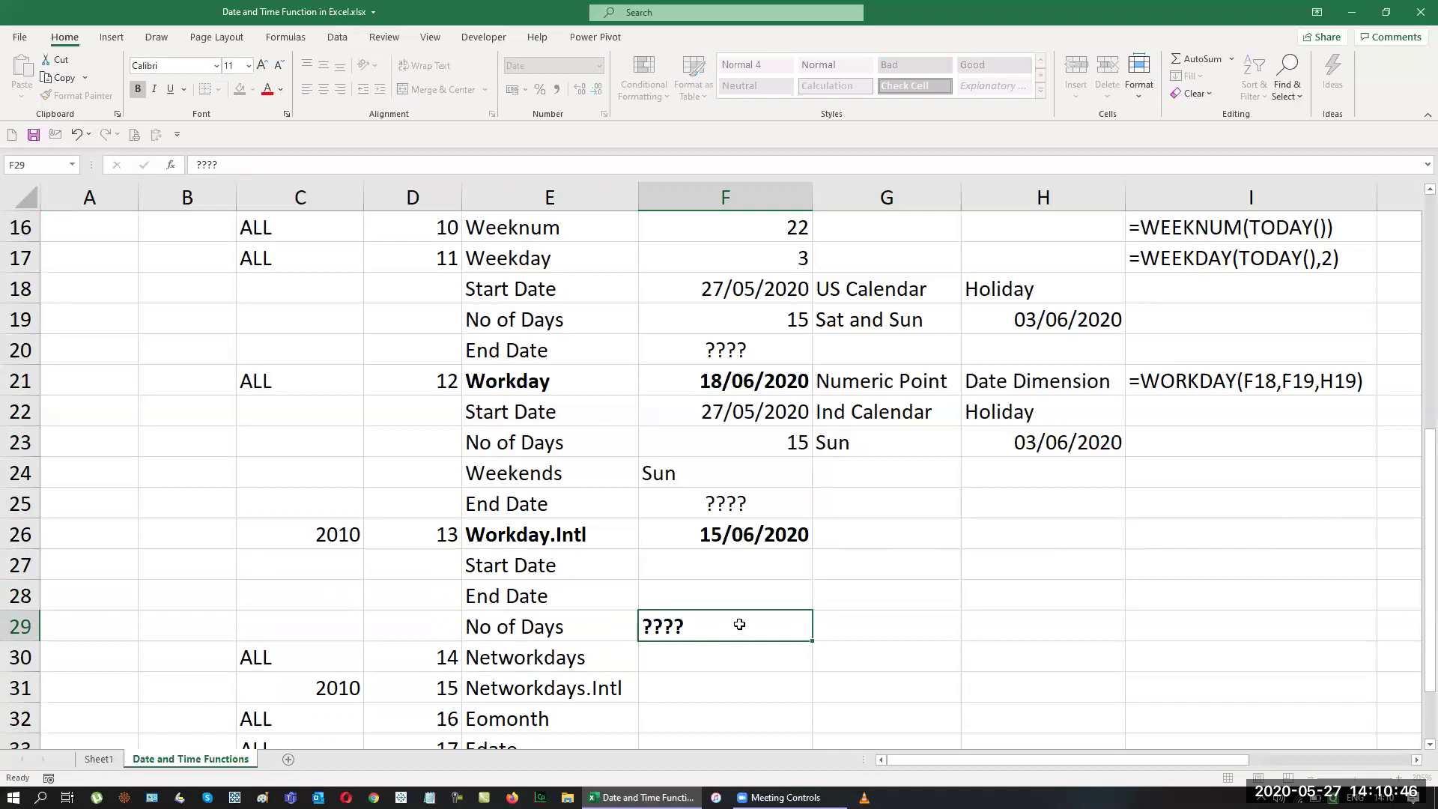
key("Return")
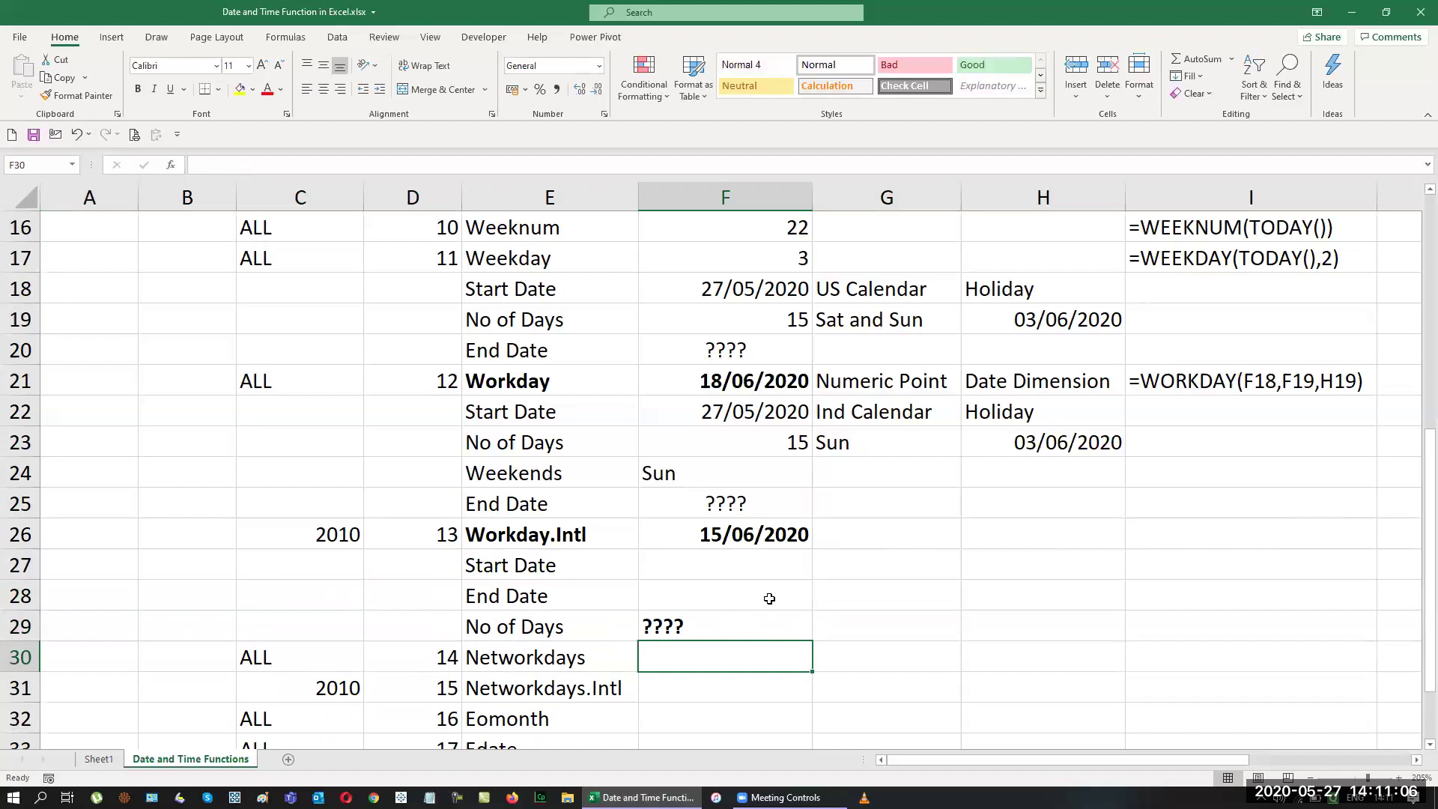
Copy the US Calendar and Holiday block from G18:H19 into G27:H28.
left_click(745, 298)
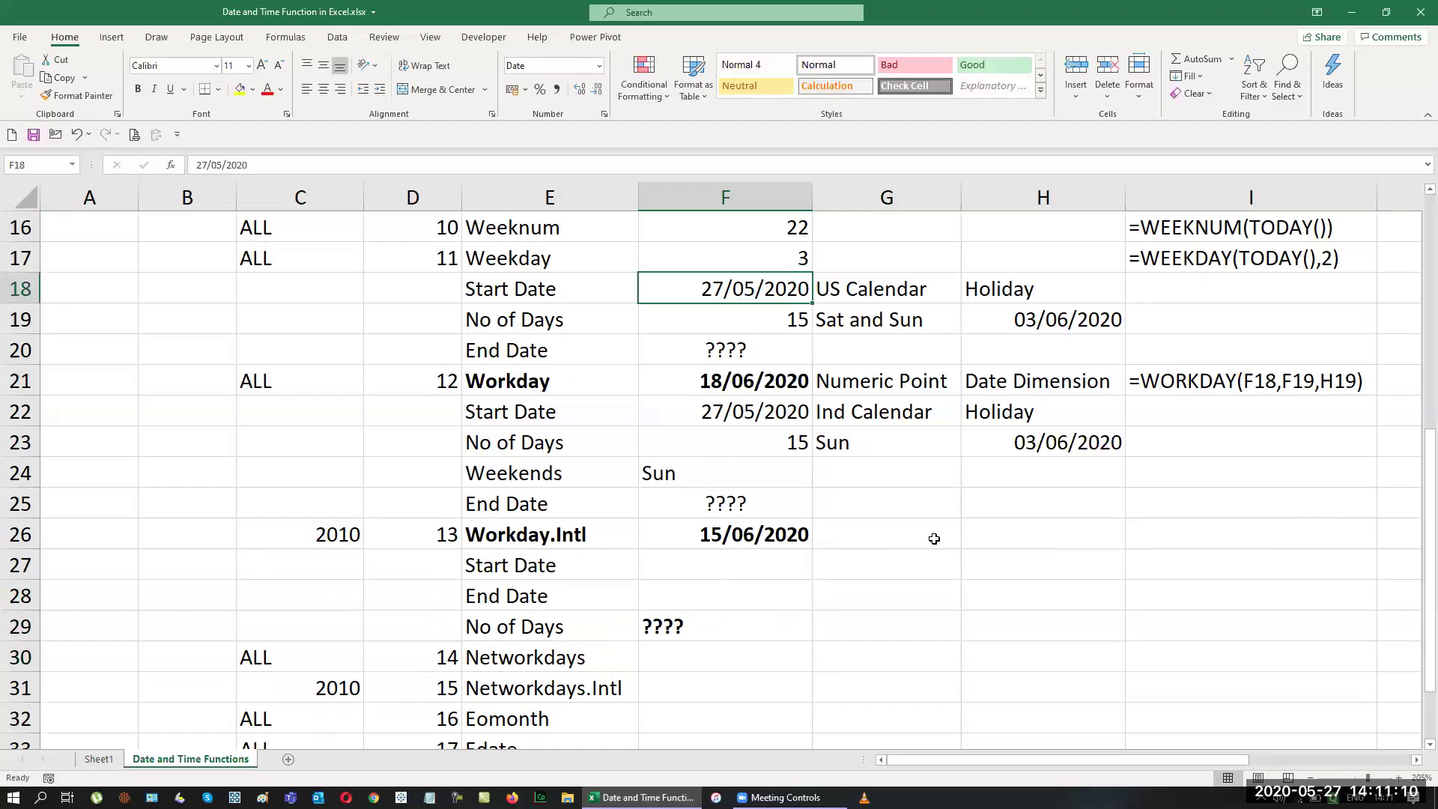
left_click_drag(884, 291, 997, 318)
key("ctrl+c")
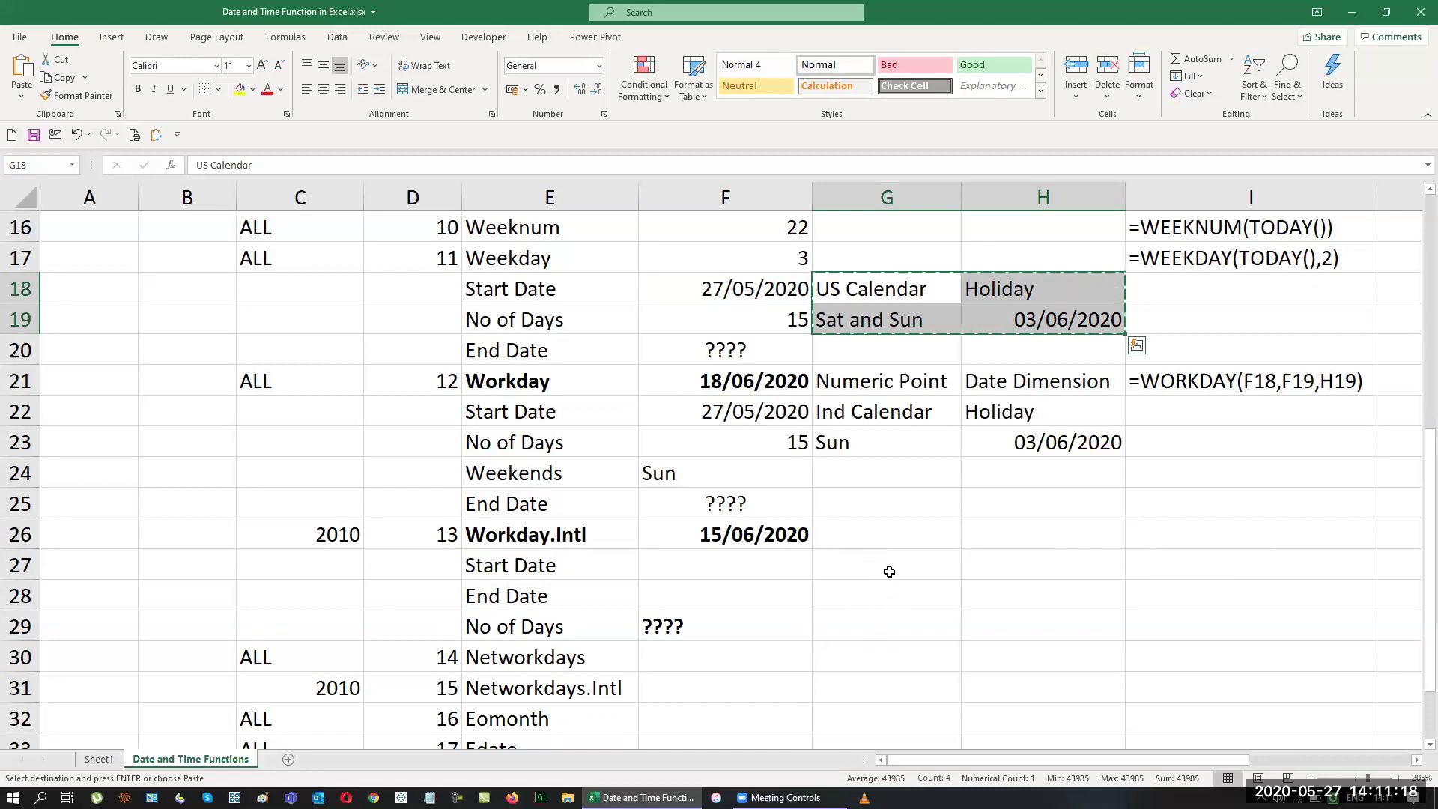
left_click(886, 571)
key("ctrl+v")
key("Escape")
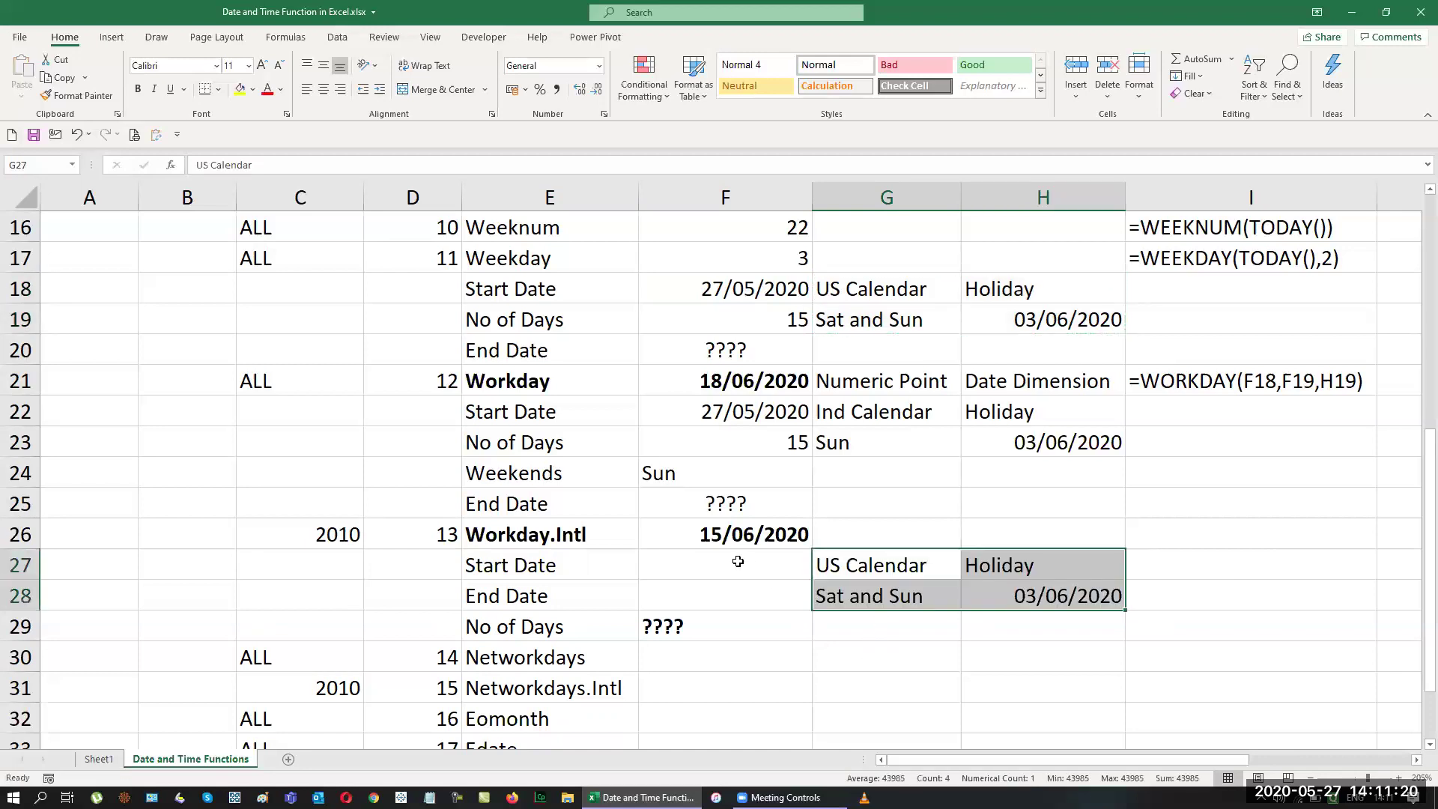
Enter 1-1-2020 as the start date in F27 and 31-1-2020 as the end date in F28.
left_click(739, 560)
type("1-1-2020")
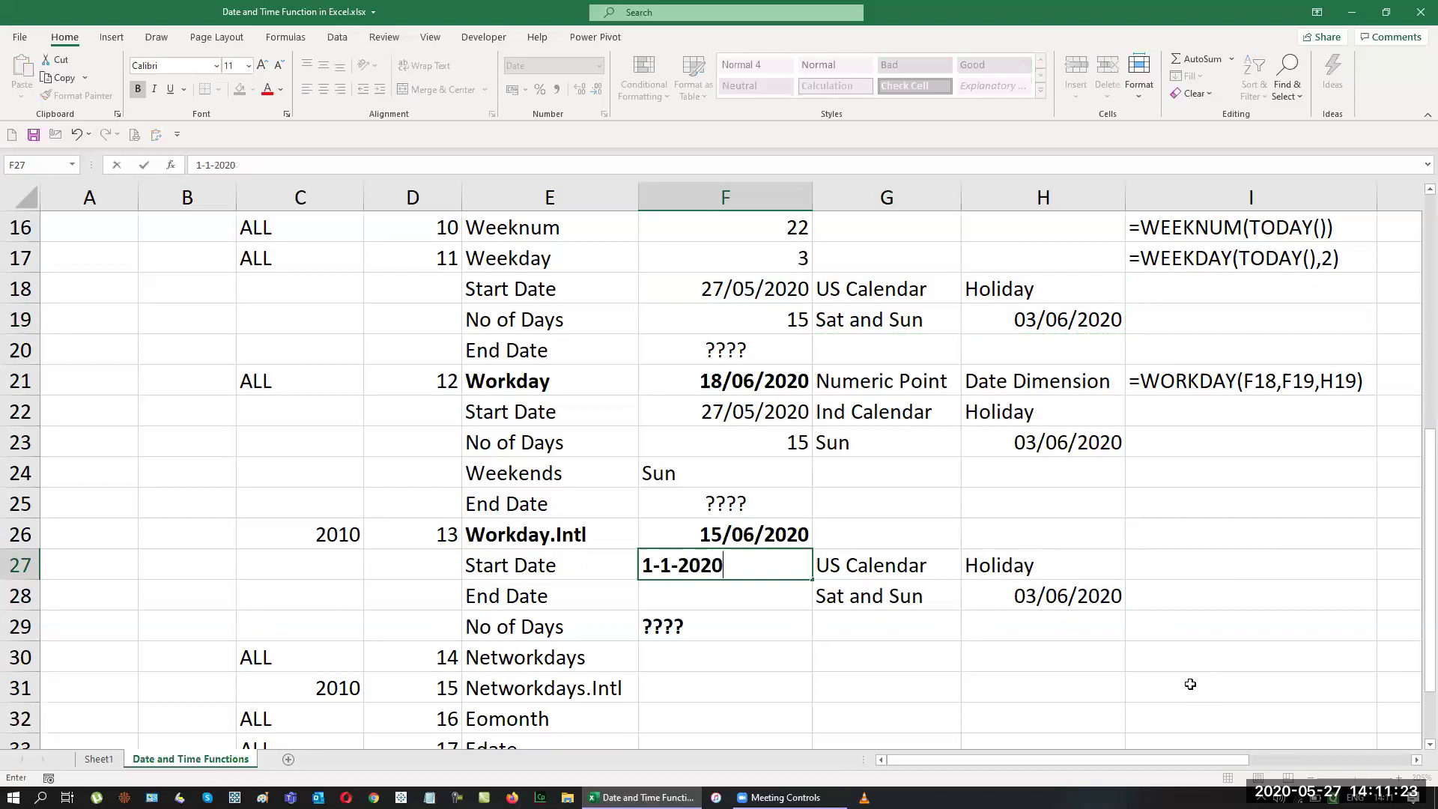
key("Return")
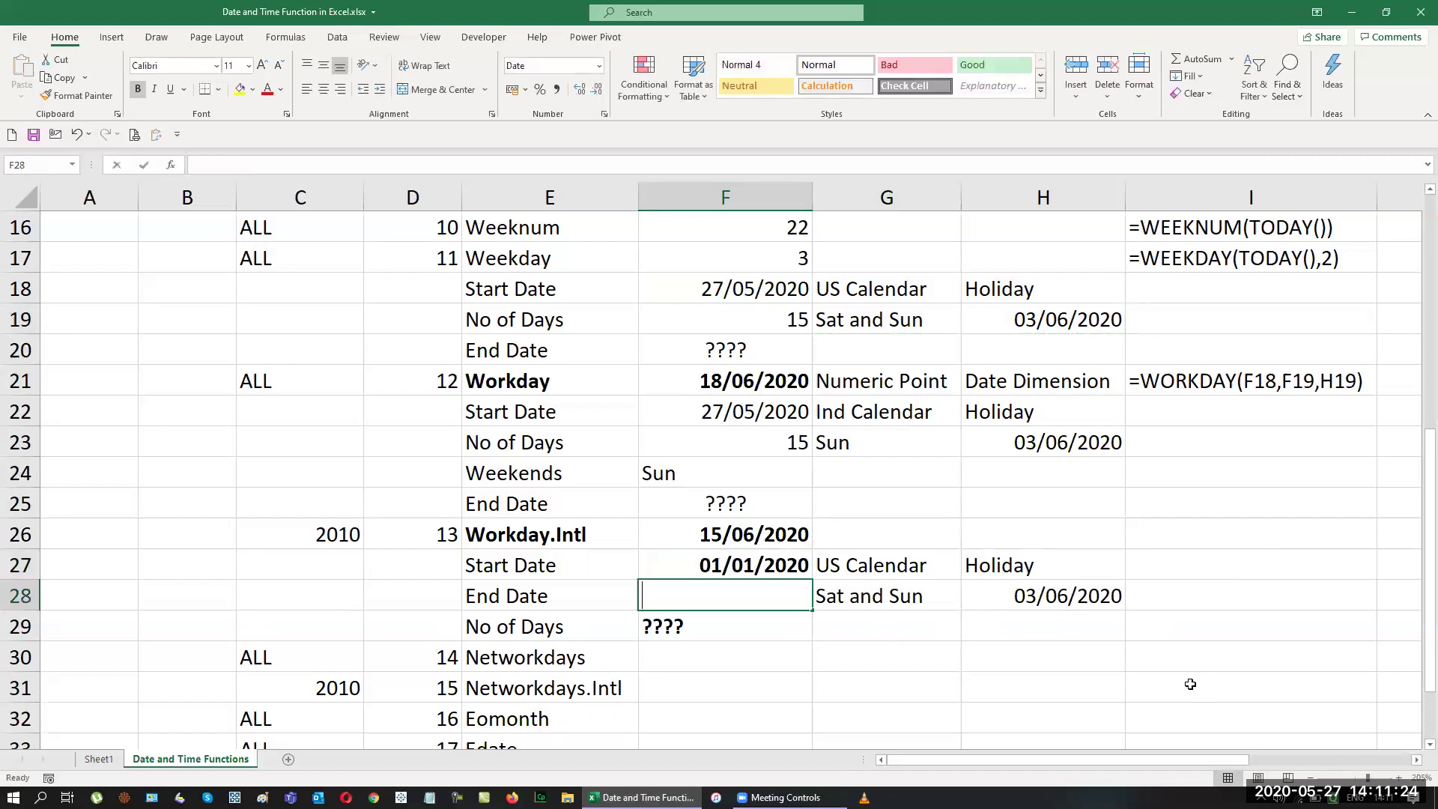
type("31-1-2020")
key("Return")
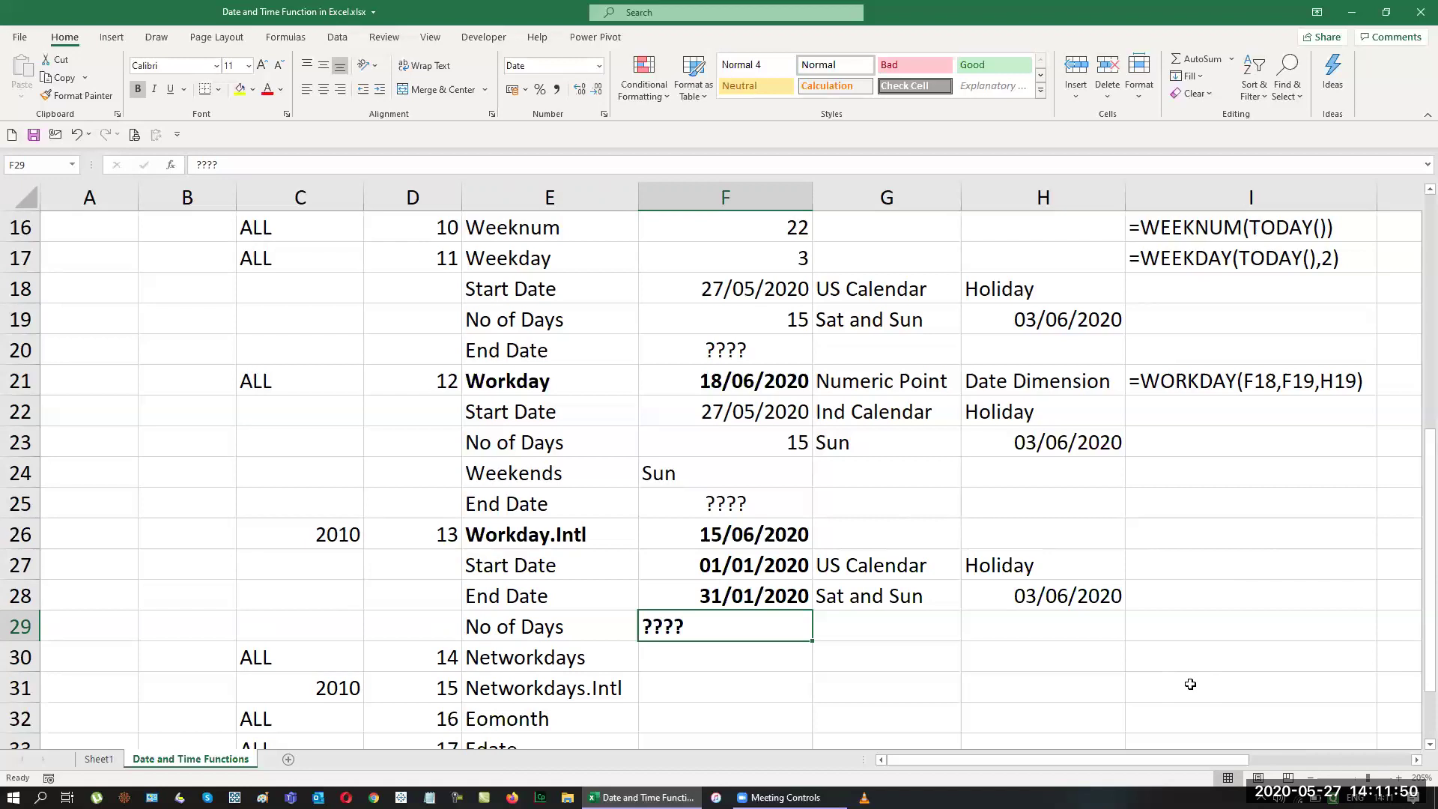
Set the Networkdays holiday date in H28 to 1-1-2020.
left_click(1041, 595)
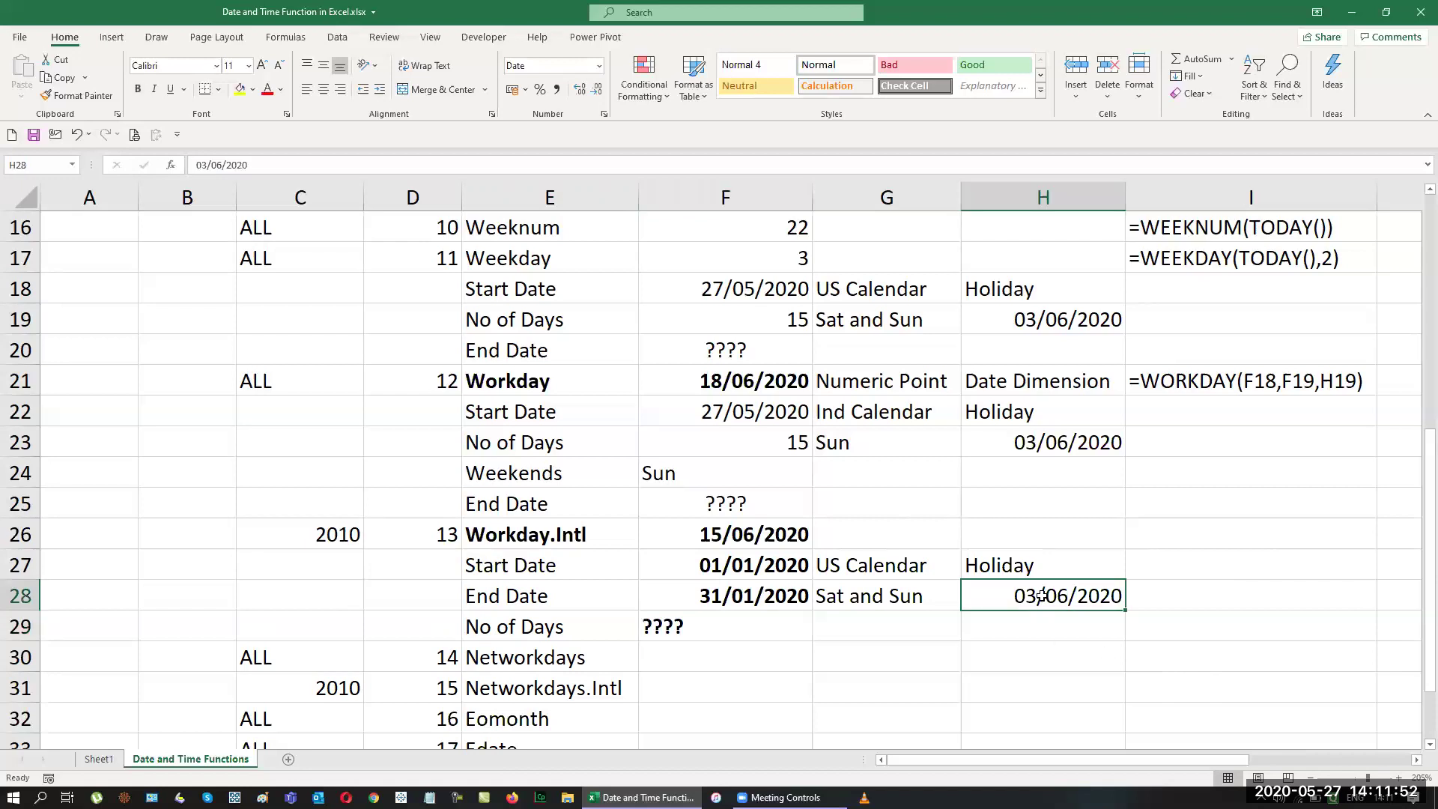
type("1-1-2020")
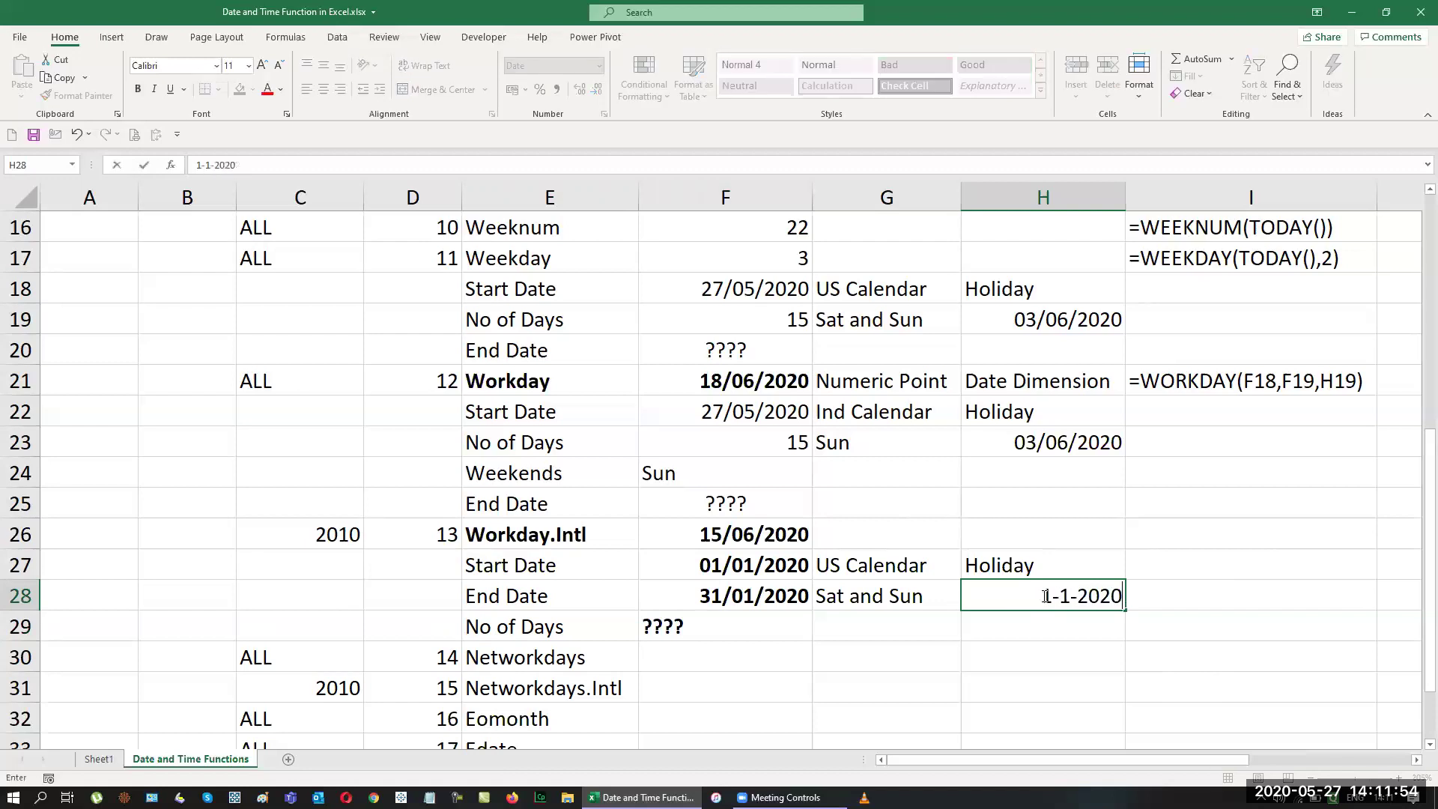
key("Return")
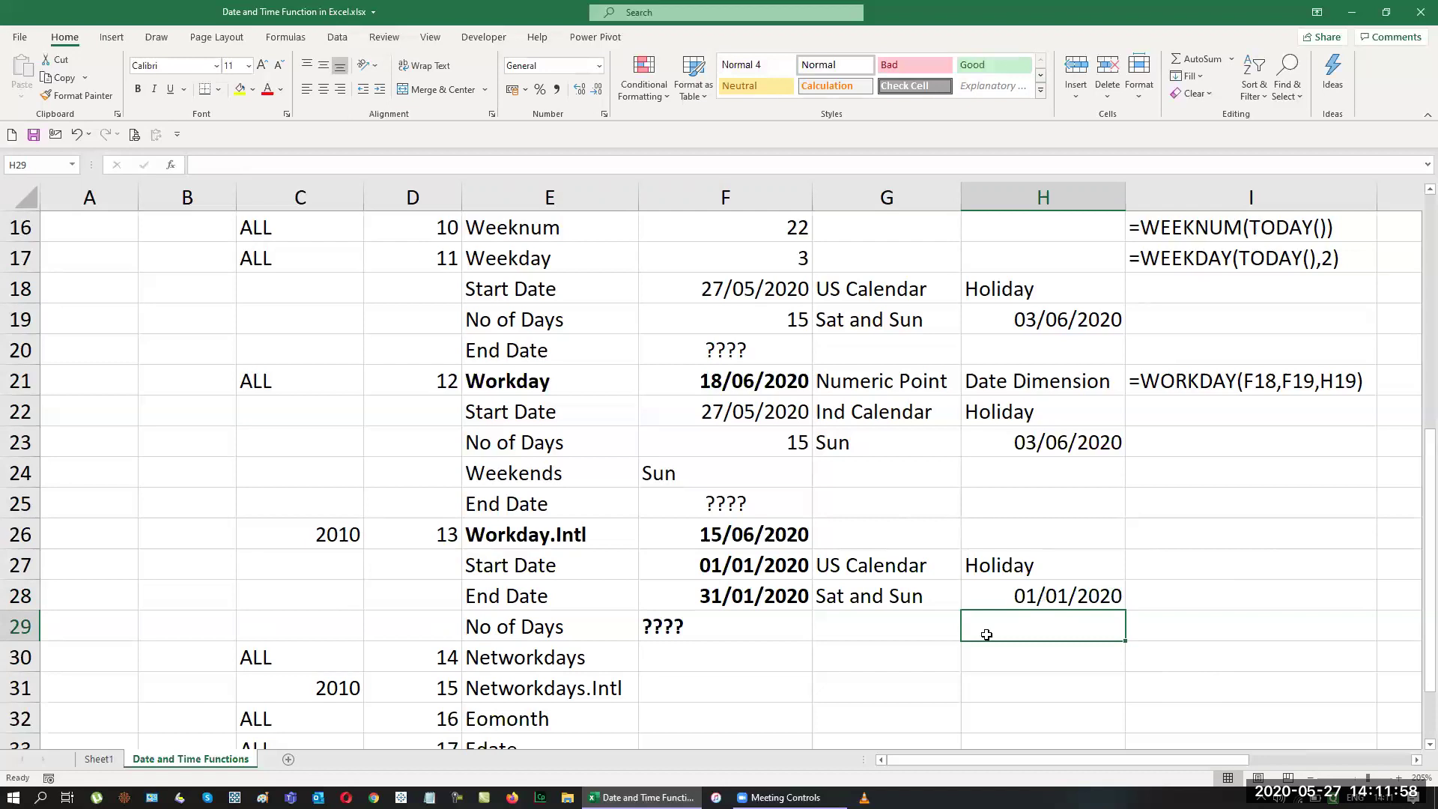
Calculate the working days in F30 with NETWORKDAYS, using F27 as start date, F28 as end date and H28 as holiday.
left_click(748, 677)
left_click(751, 652)
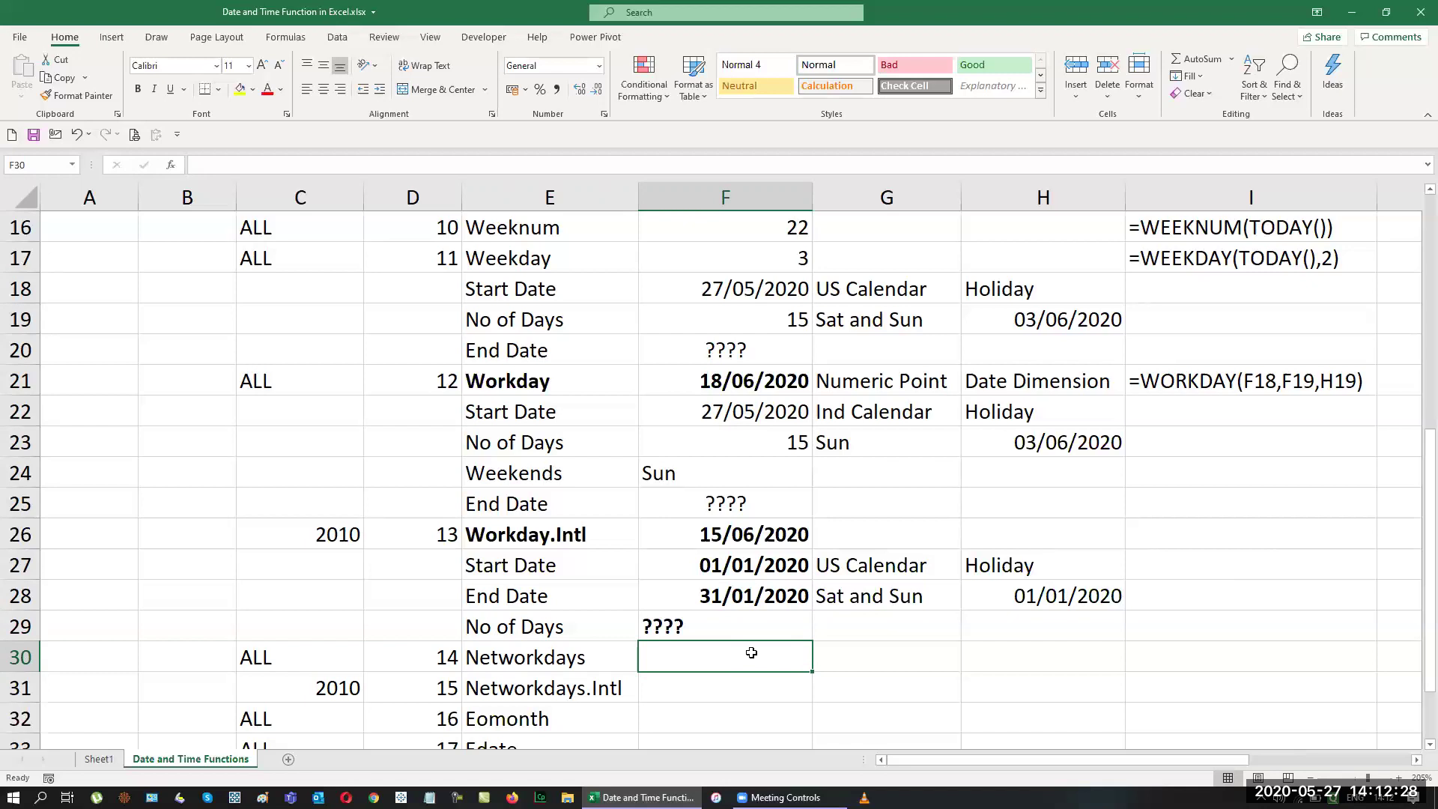
type("=ne")
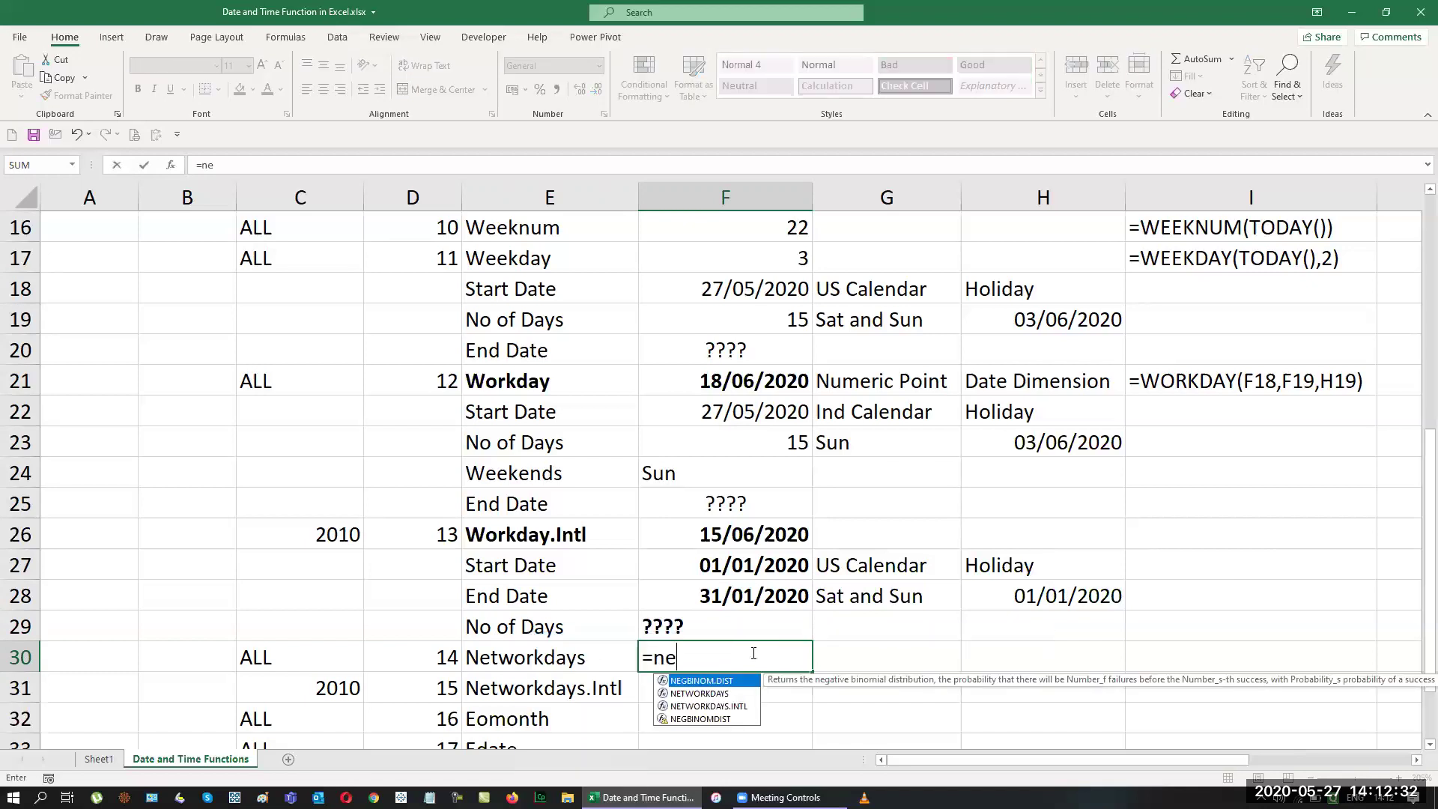
type("t")
key("Tab")
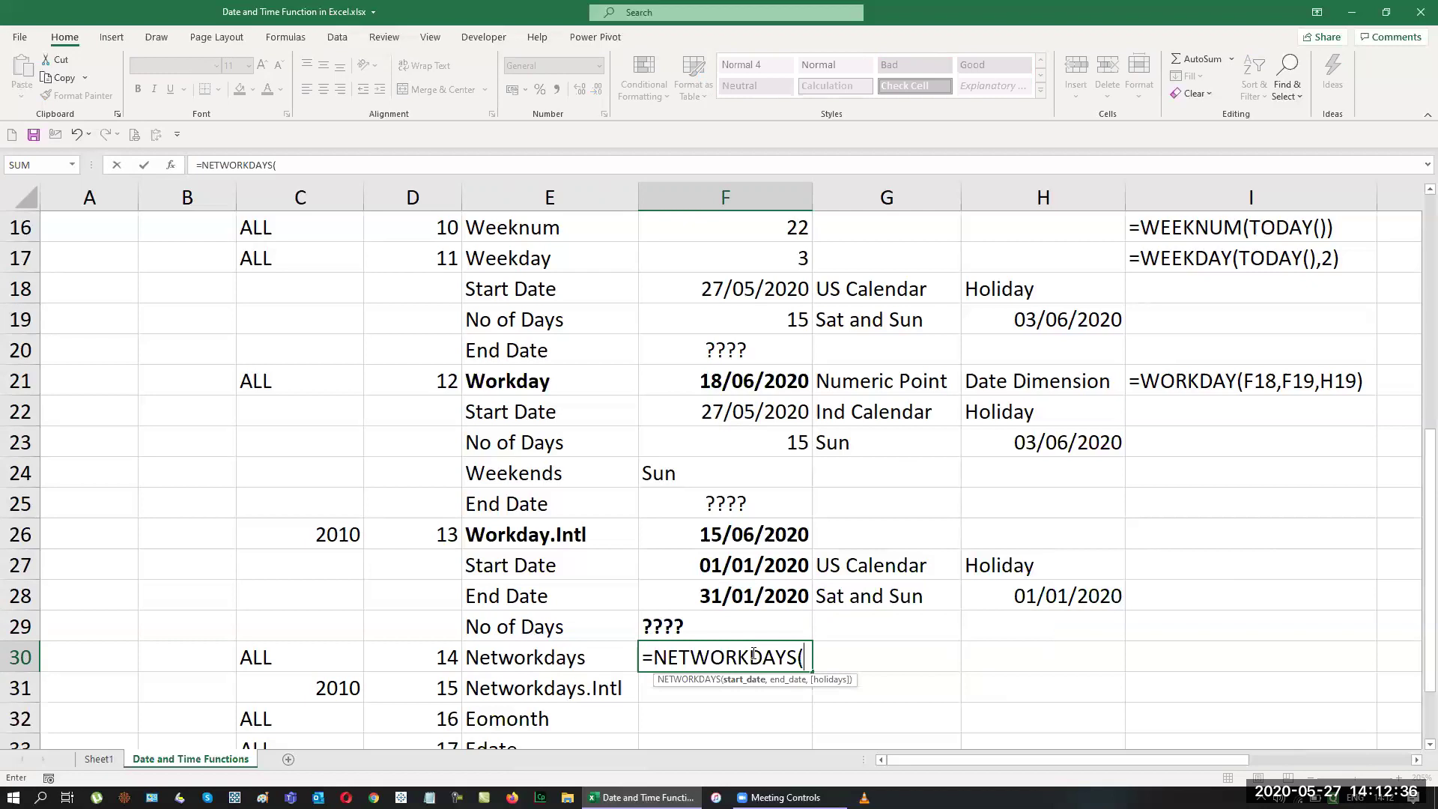
key("ctrl+a")
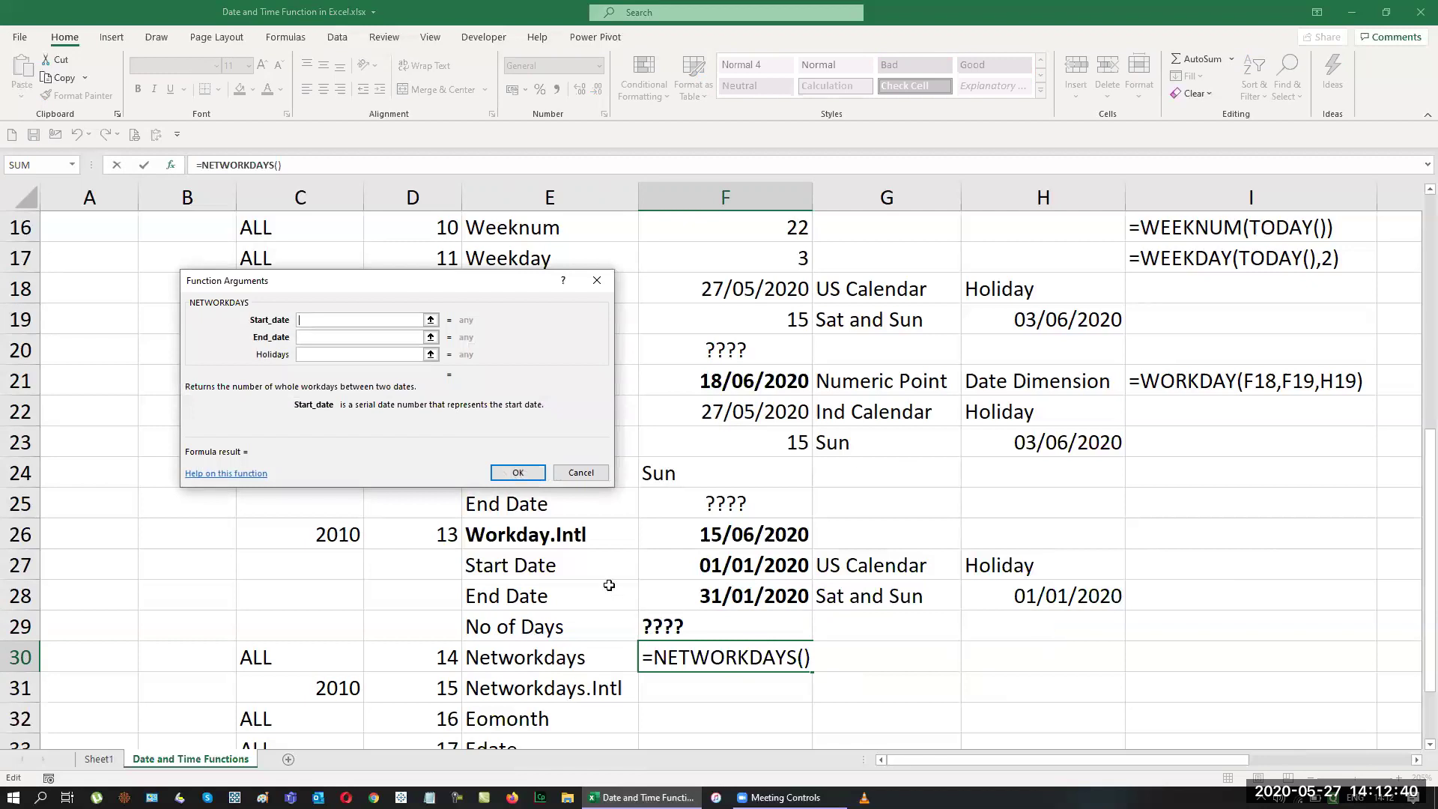
left_click(704, 557)
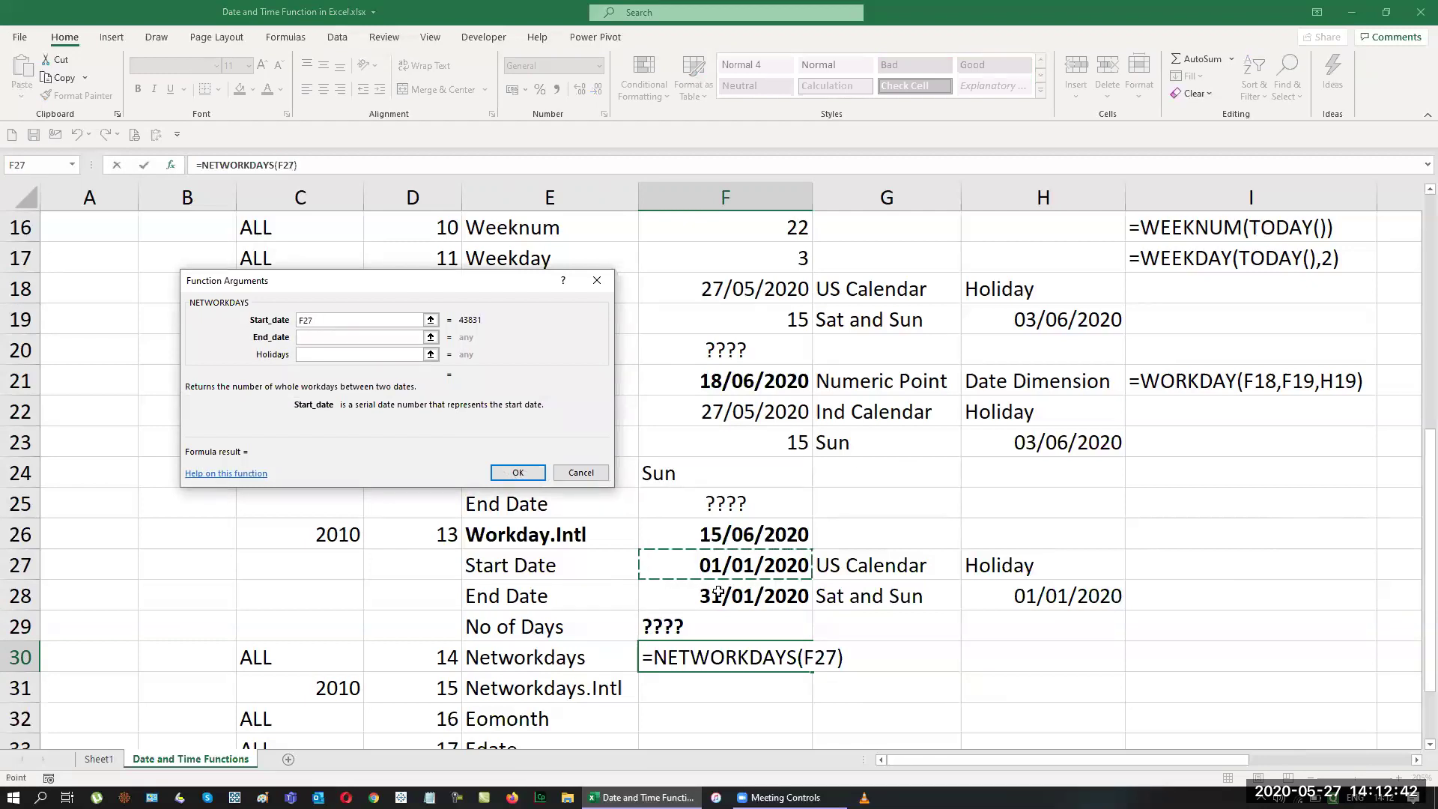
left_click(331, 338)
left_click(753, 598)
left_click(319, 357)
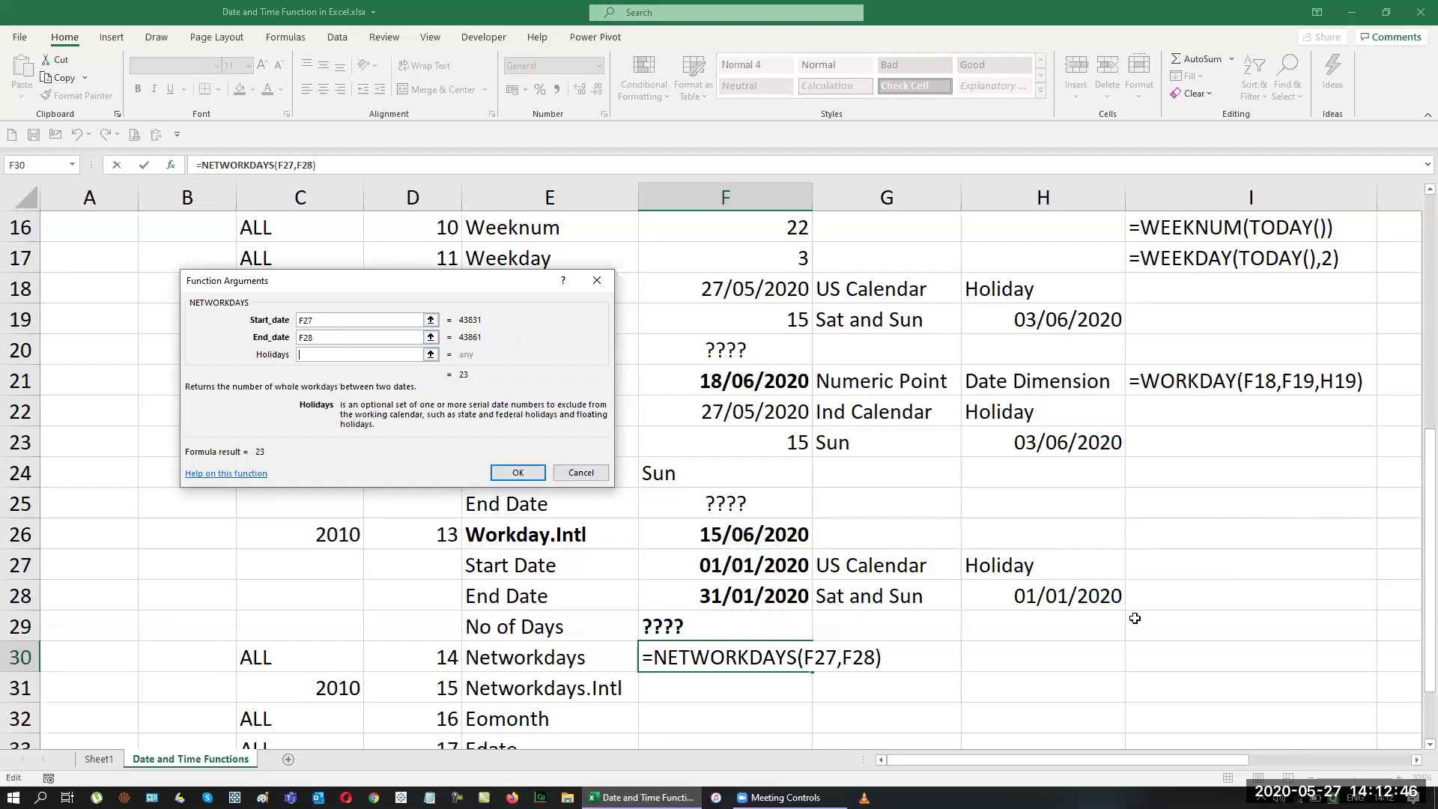
left_click(1045, 596)
key("Return")
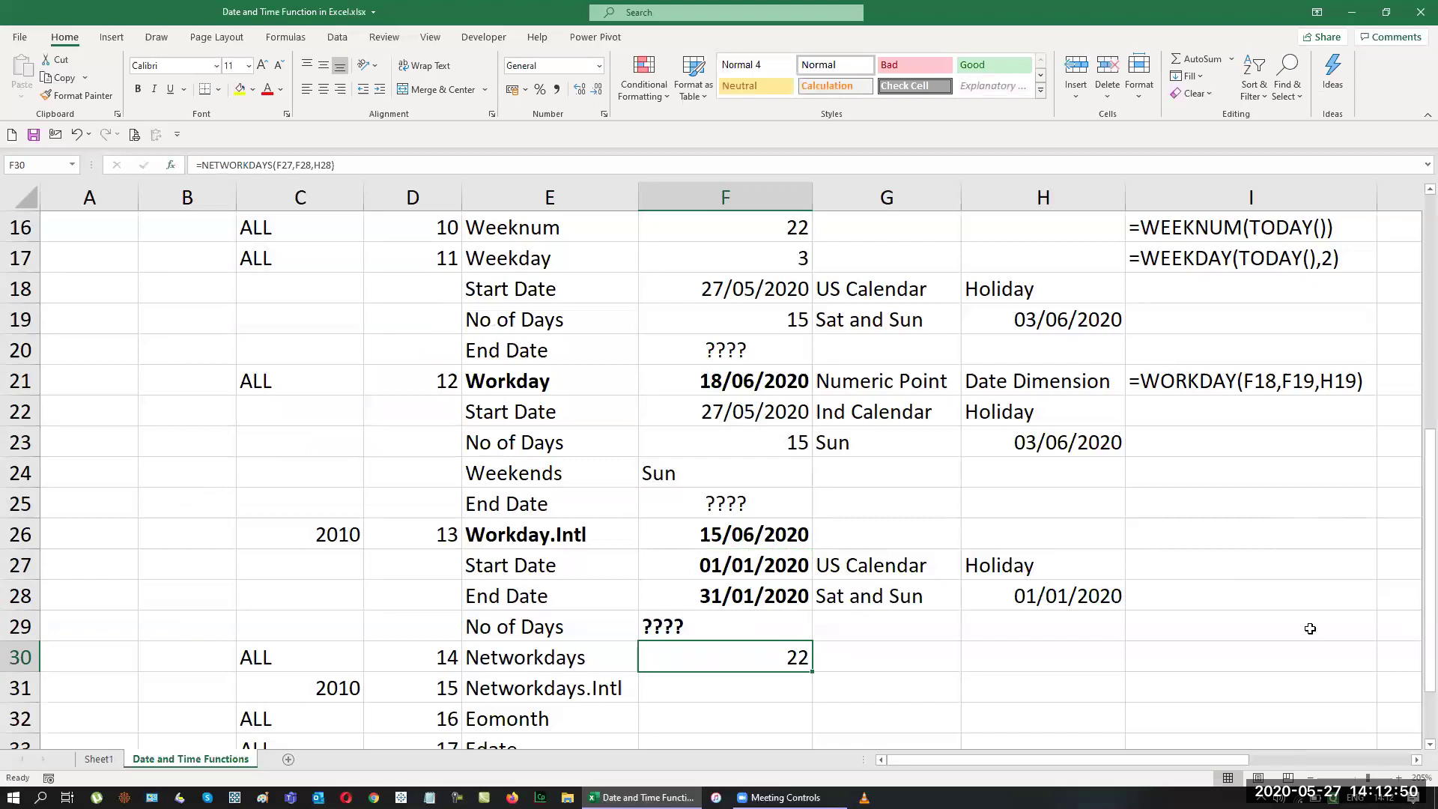
Insert four blank rows above the Networkdays.Intl row, starting at row 31.
scroll(1310, 627, "down", 4)
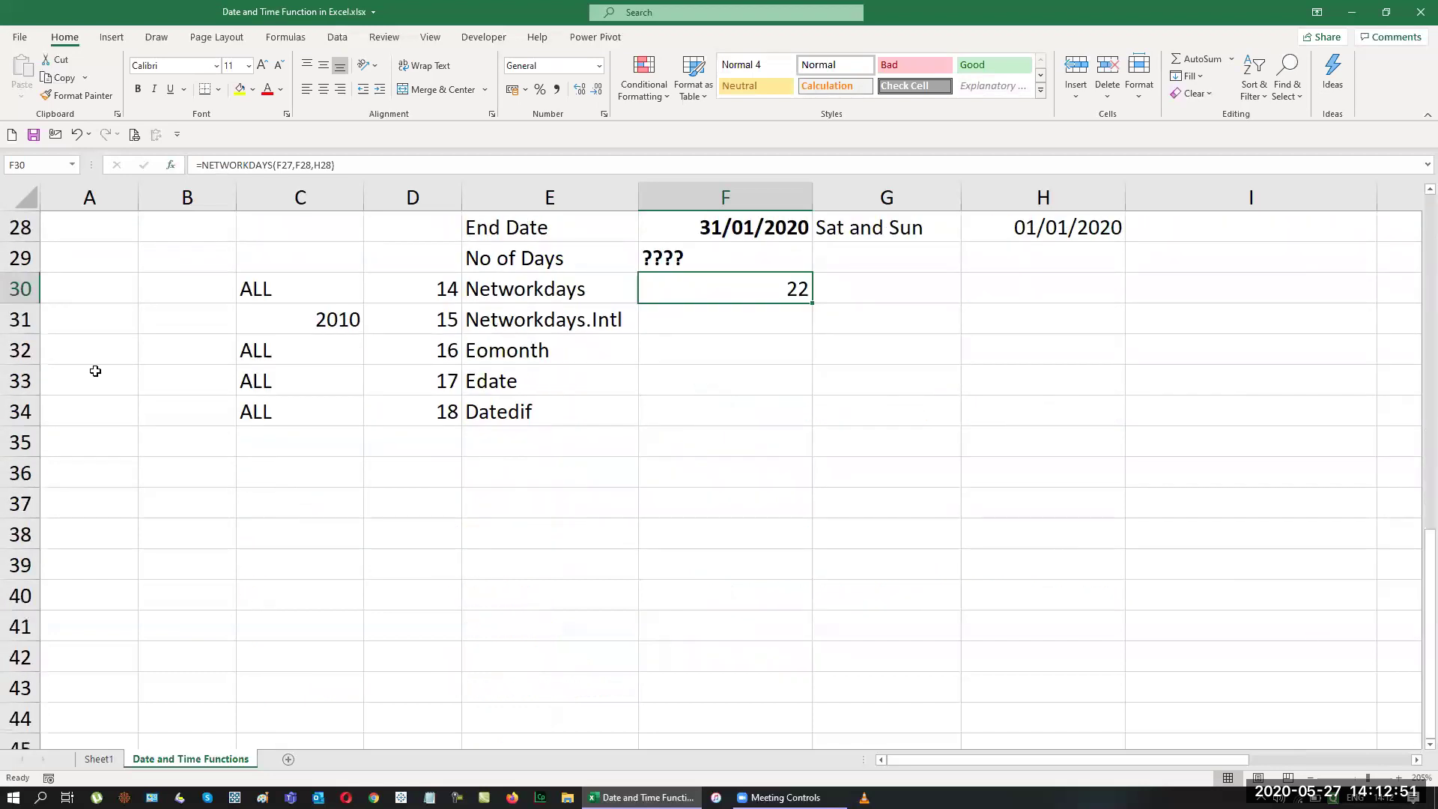
left_click(17, 320)
key("ctrl+shift+equal")
key("ctrl+shift+equal")
key("ctrl+shift+equal")
key("ctrl+shift+equal")
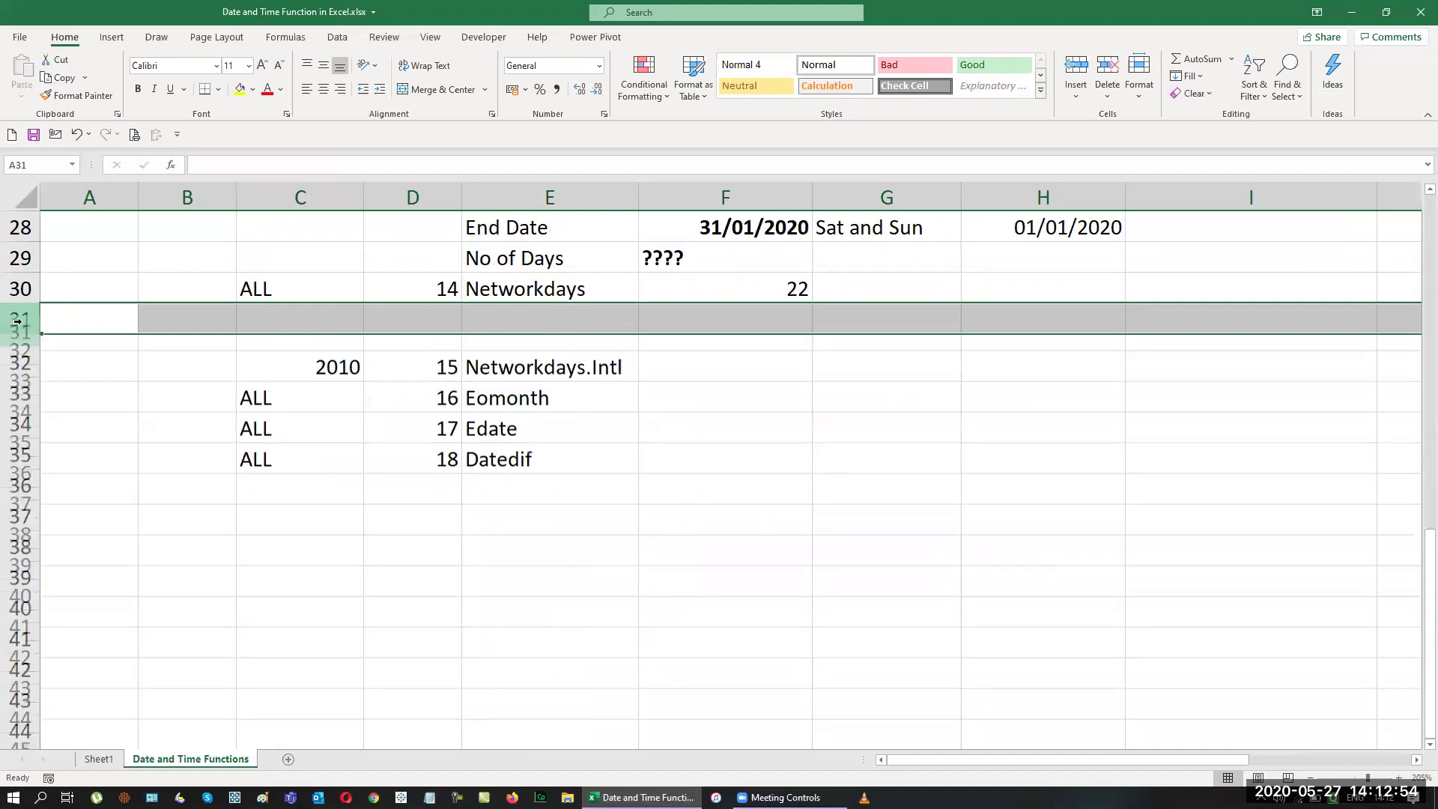
left_click(877, 475)
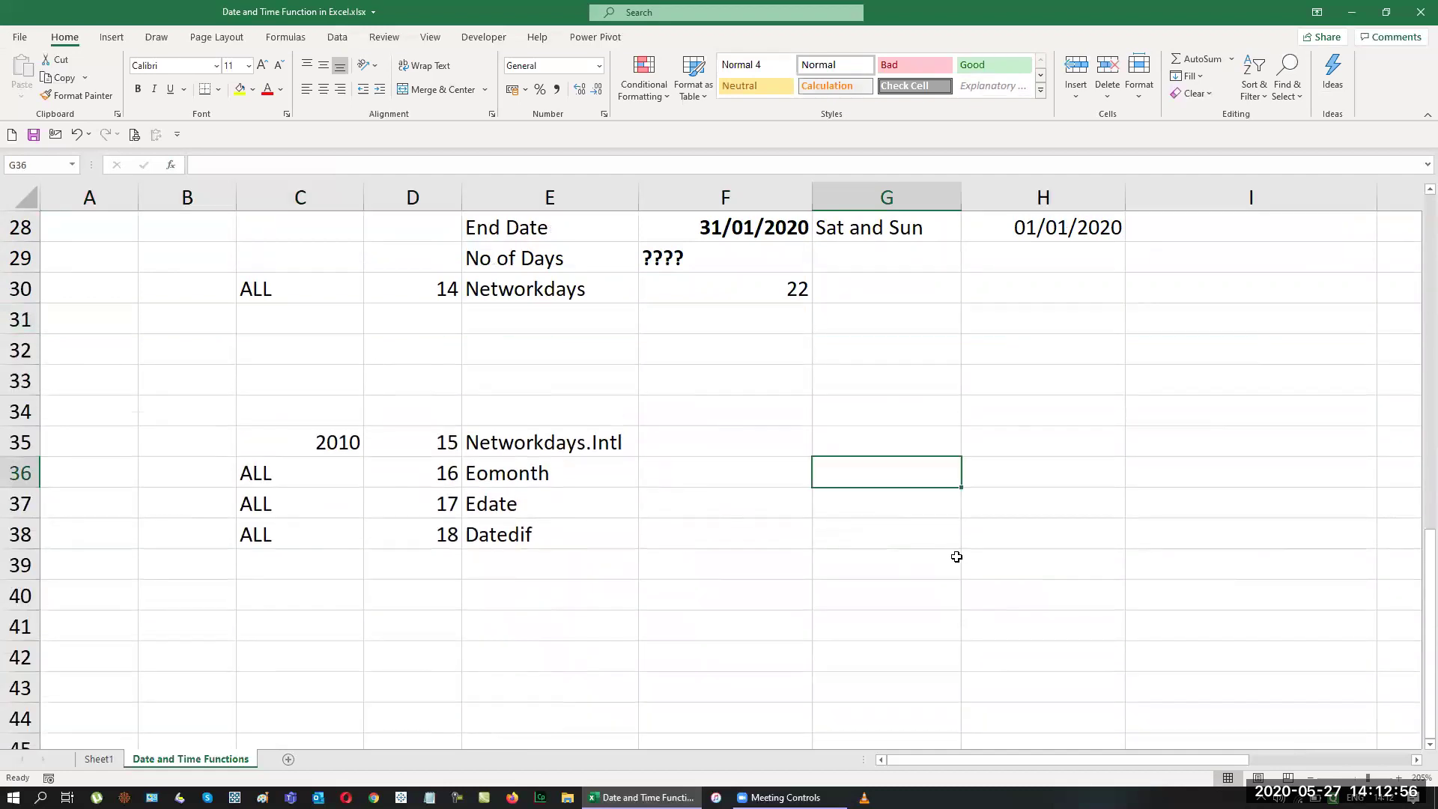
Copy the Workday.Intl input block E22:H25 into the blank rows above Networkdays.Intl, starting at E31.
scroll(957, 552, "up", 4)
left_click_drag(501, 411, 1028, 492)
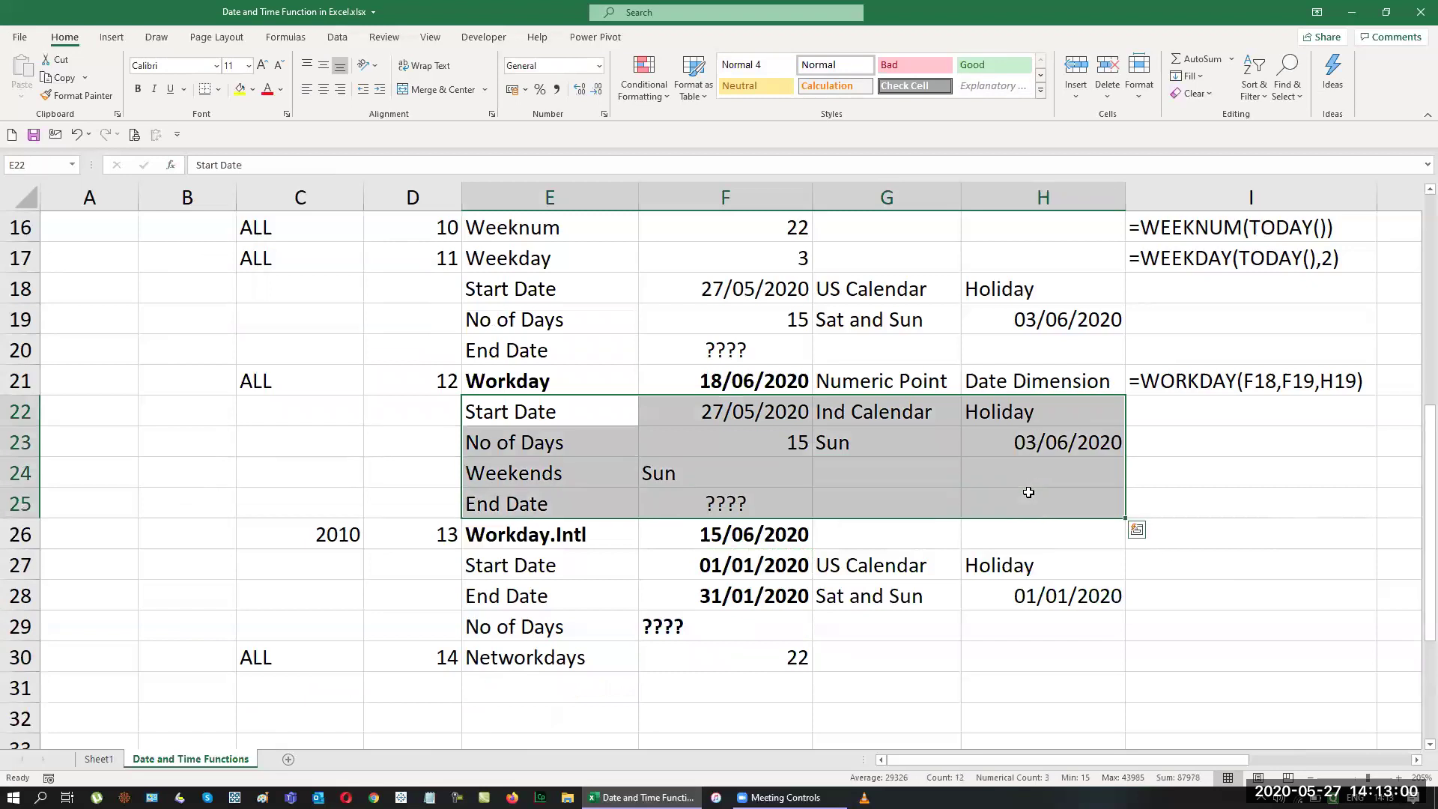
key("ctrl+c")
scroll(713, 635, "down", 2)
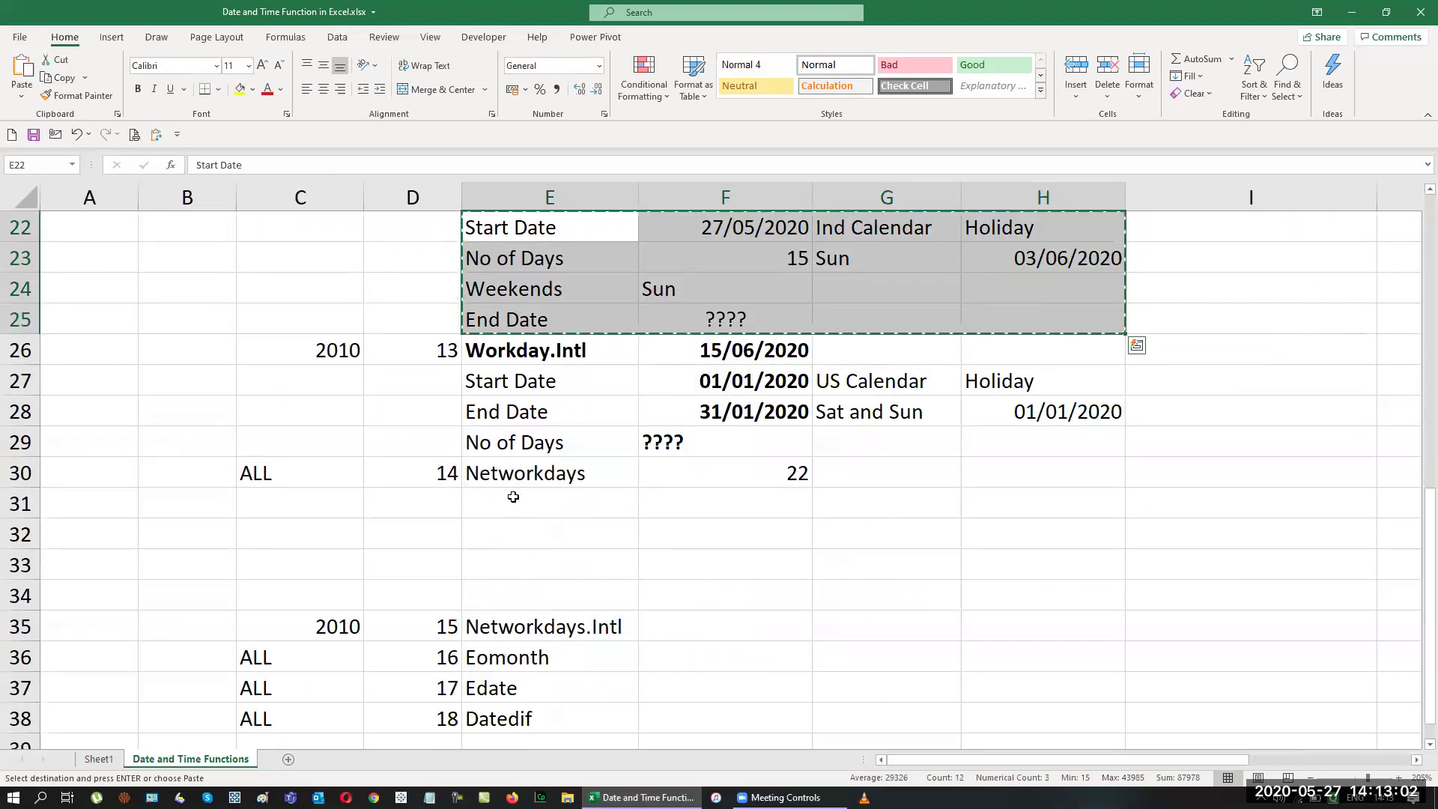
left_click(513, 496)
key("ctrl+v")
left_click(844, 653)
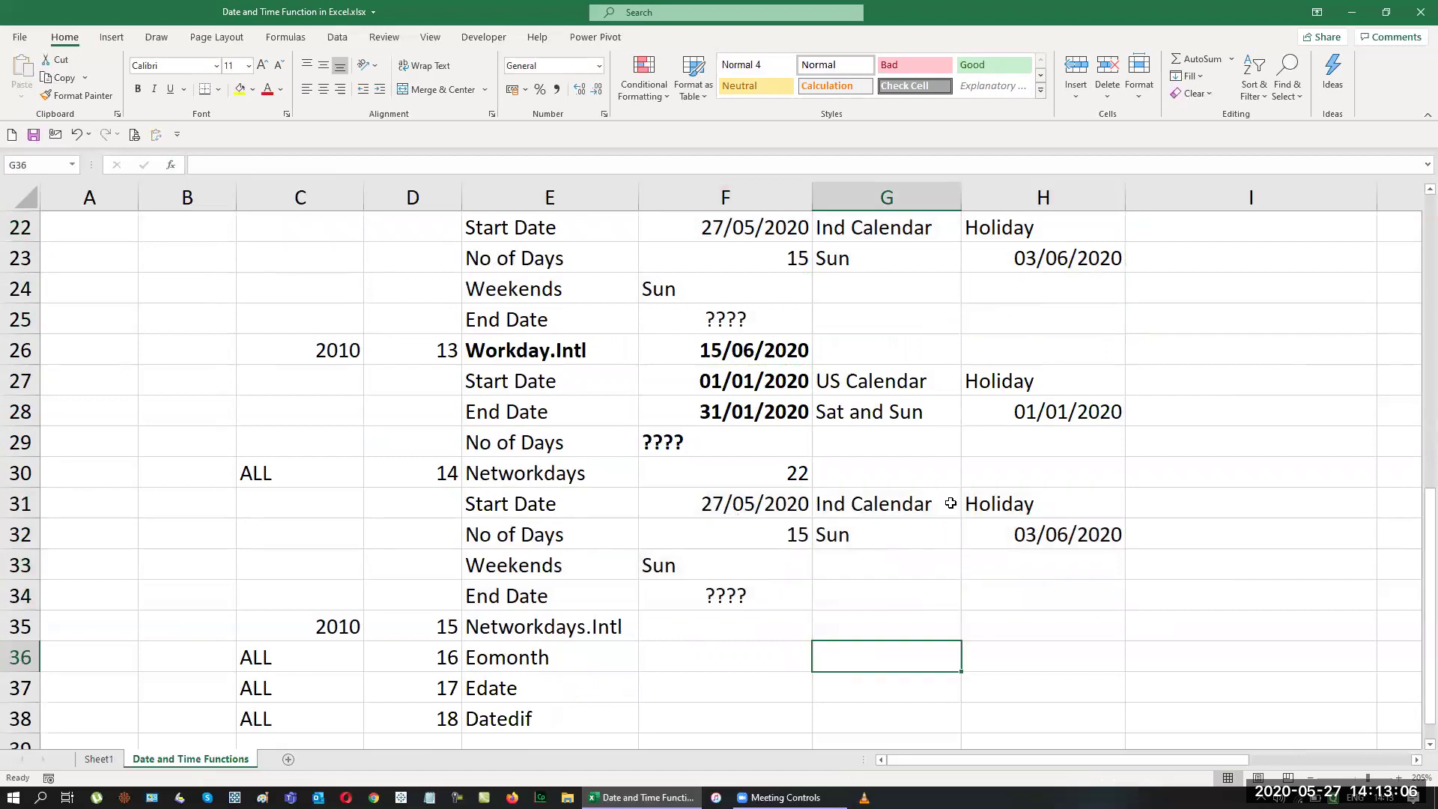
Enter the holiday dates 1-1-2020 in H32 and 14-1-2020 in H33 for the Networkdays.Intl example.
left_click(1052, 531)
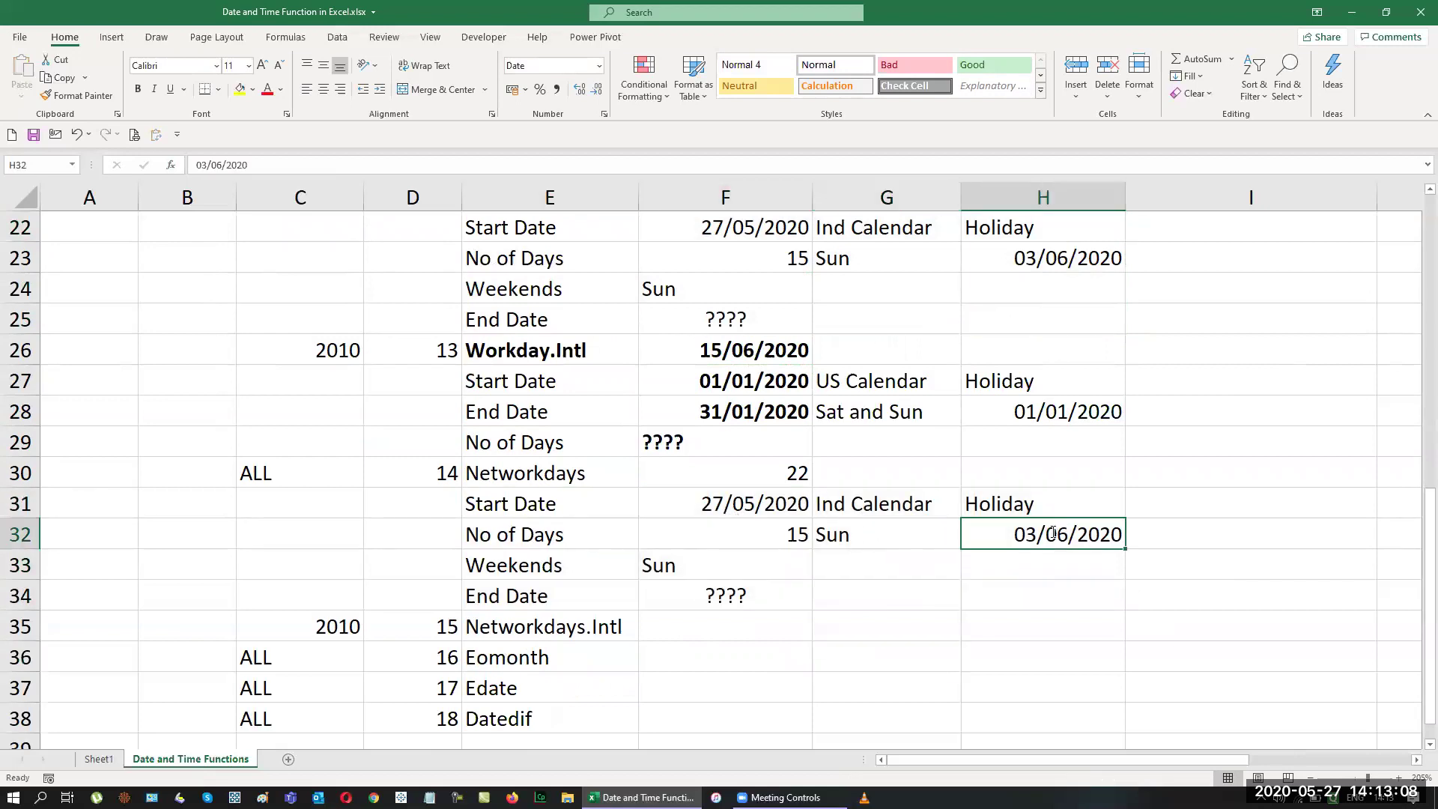
type("1-1-2020")
key("Return")
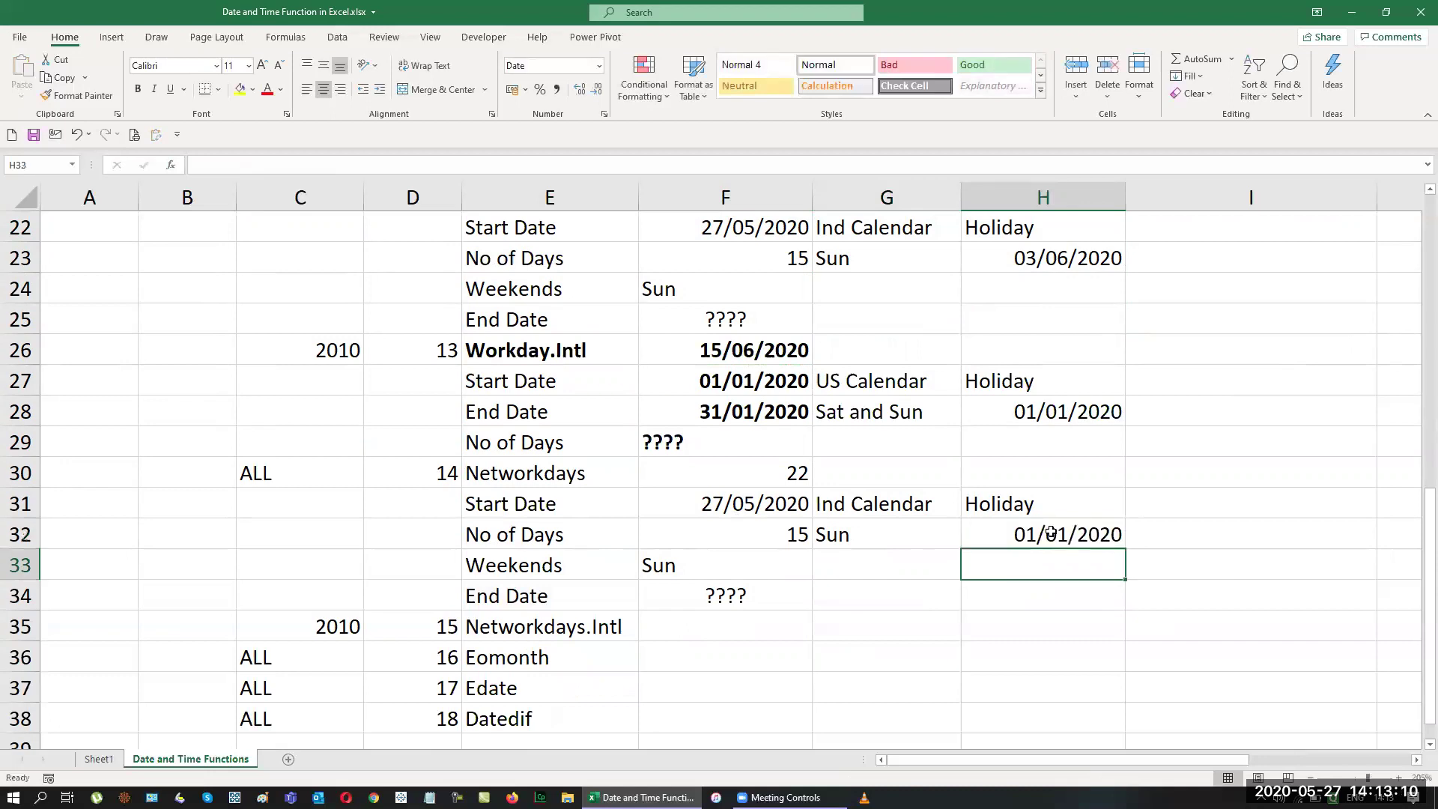
key("shift+Down")
key("Up")
key("Down")
type("14-1-2020")
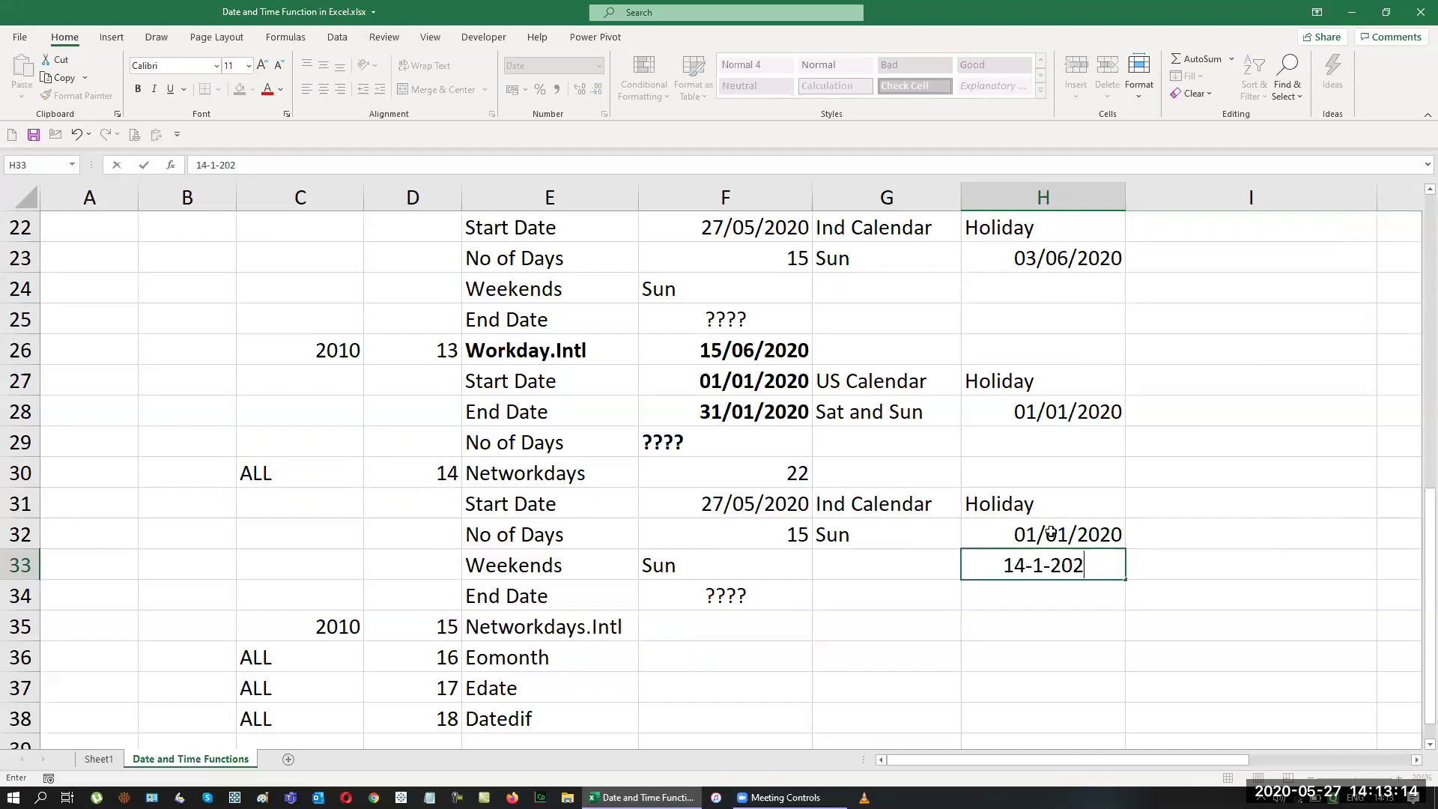
key("Return")
key("shift+Down")
key("shift+Down")
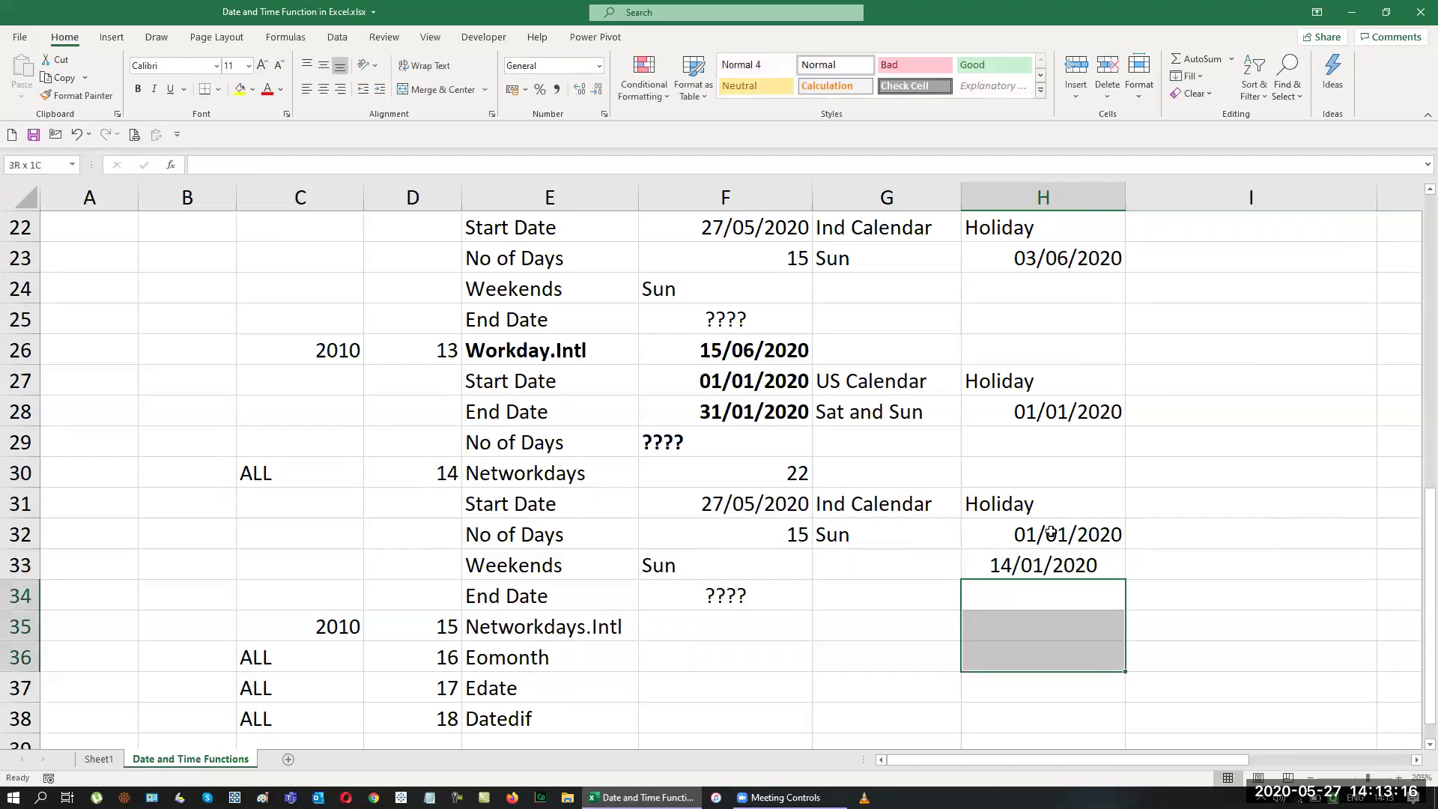
Fill H34:H36 with a formula adding one day to the date above, and enter 26-1-20 in H37.
type("=")
key("Up")
type("+1")
key("ctrl+Return")
key("Down")
key("Down")
key("Down")
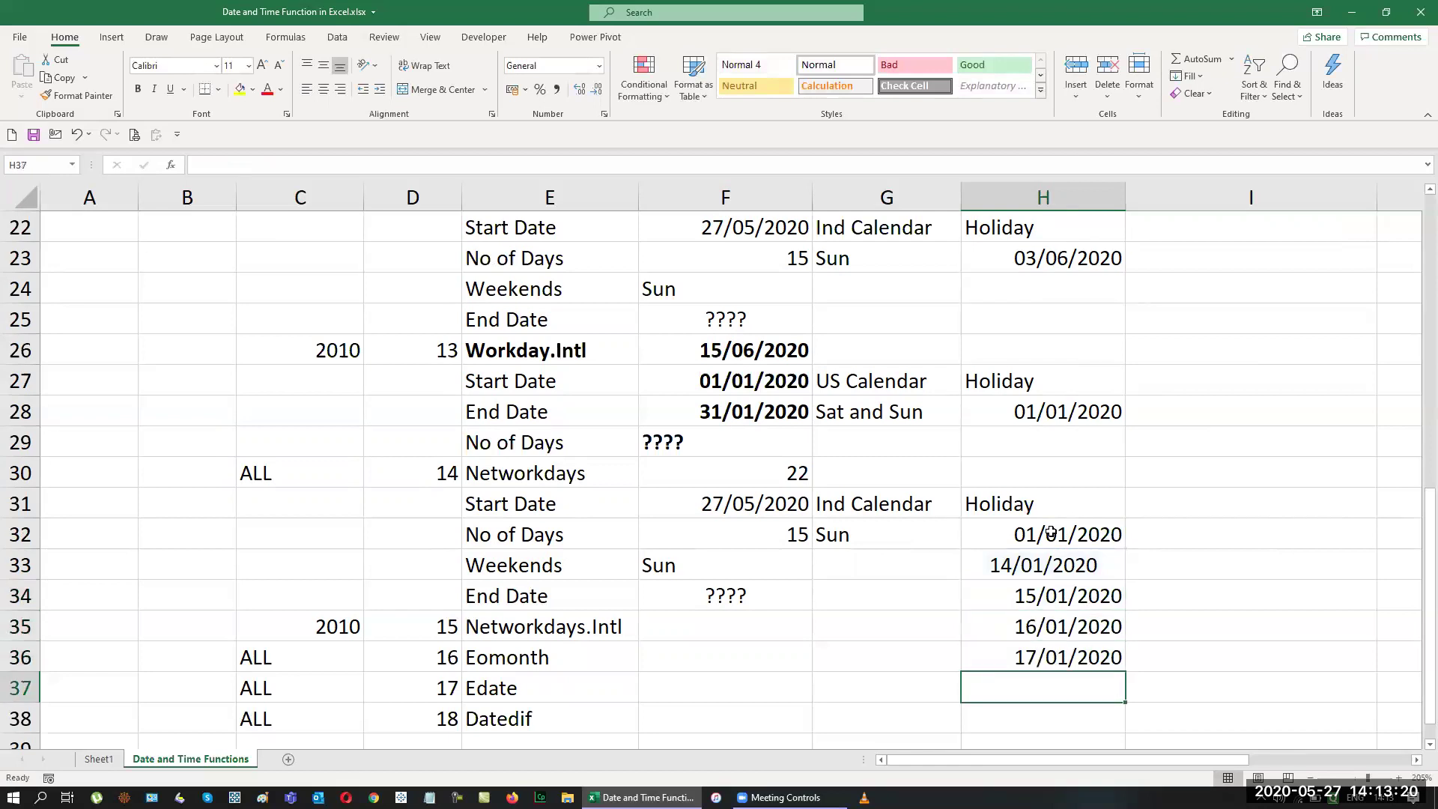
type("26-1-20")
key("Return")
Right-align the holiday dates in H32:H37.
key("Up")
key("shift+Up")
key("shift+Up")
key("shift+Up")
key("shift+Up")
key("shift+Up")
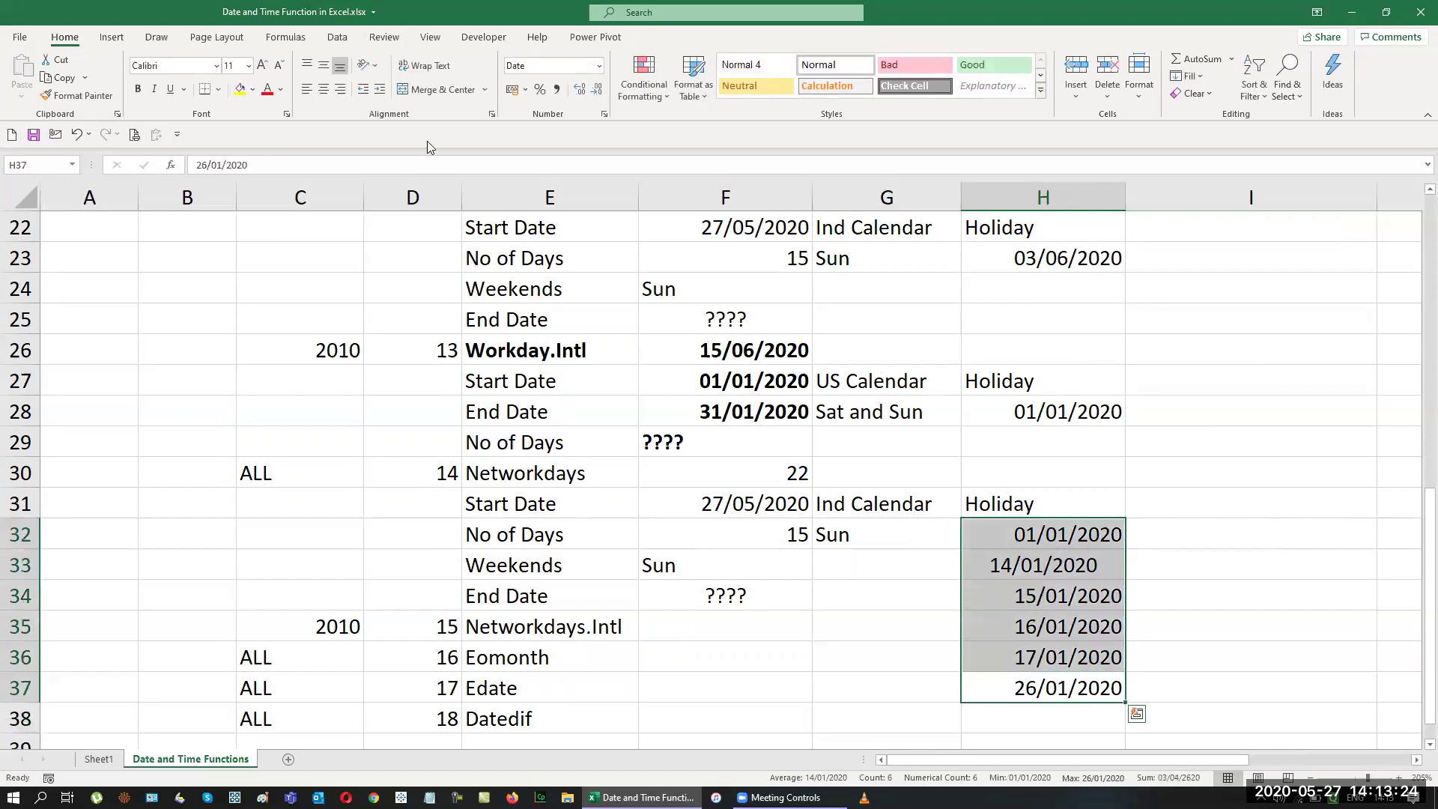
left_click(340, 89)
key("Return")
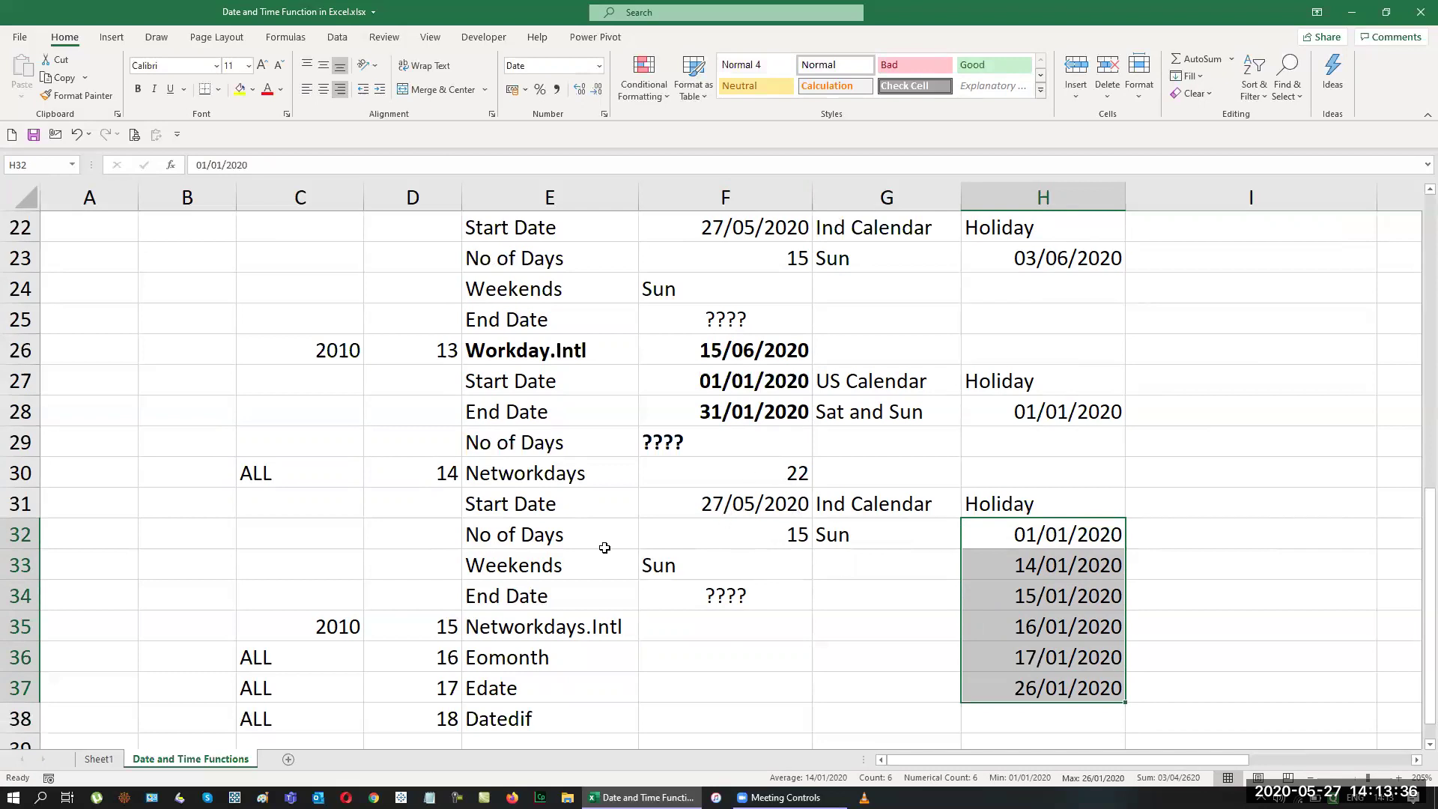
Move the No of Days label from E32 to D32 to free its cell.
left_click(559, 536)
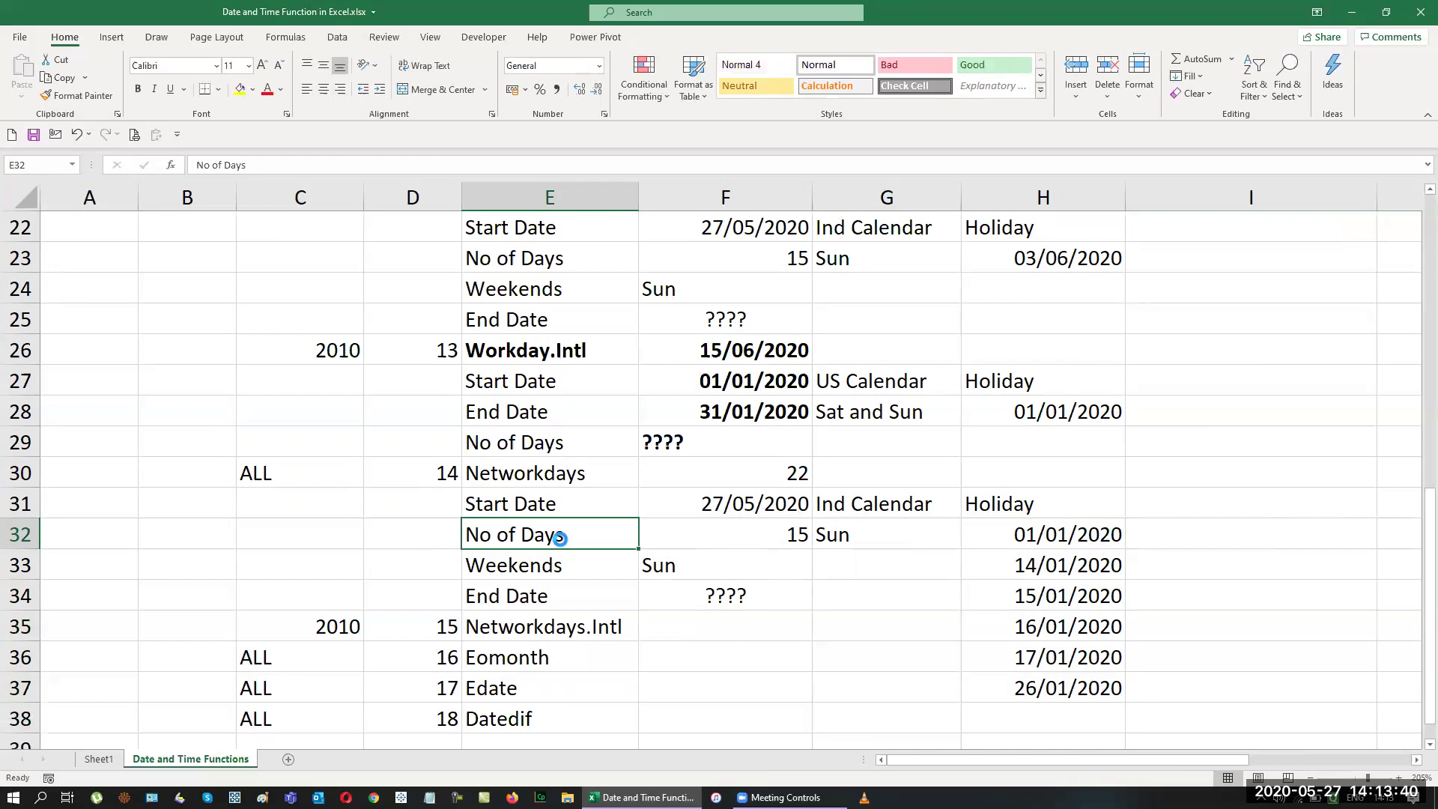
key("ctrl+x")
key("Left")
key("Return")
Move the End Date label from E34 to E32, below Start Date.
key("Down")
key("Right")
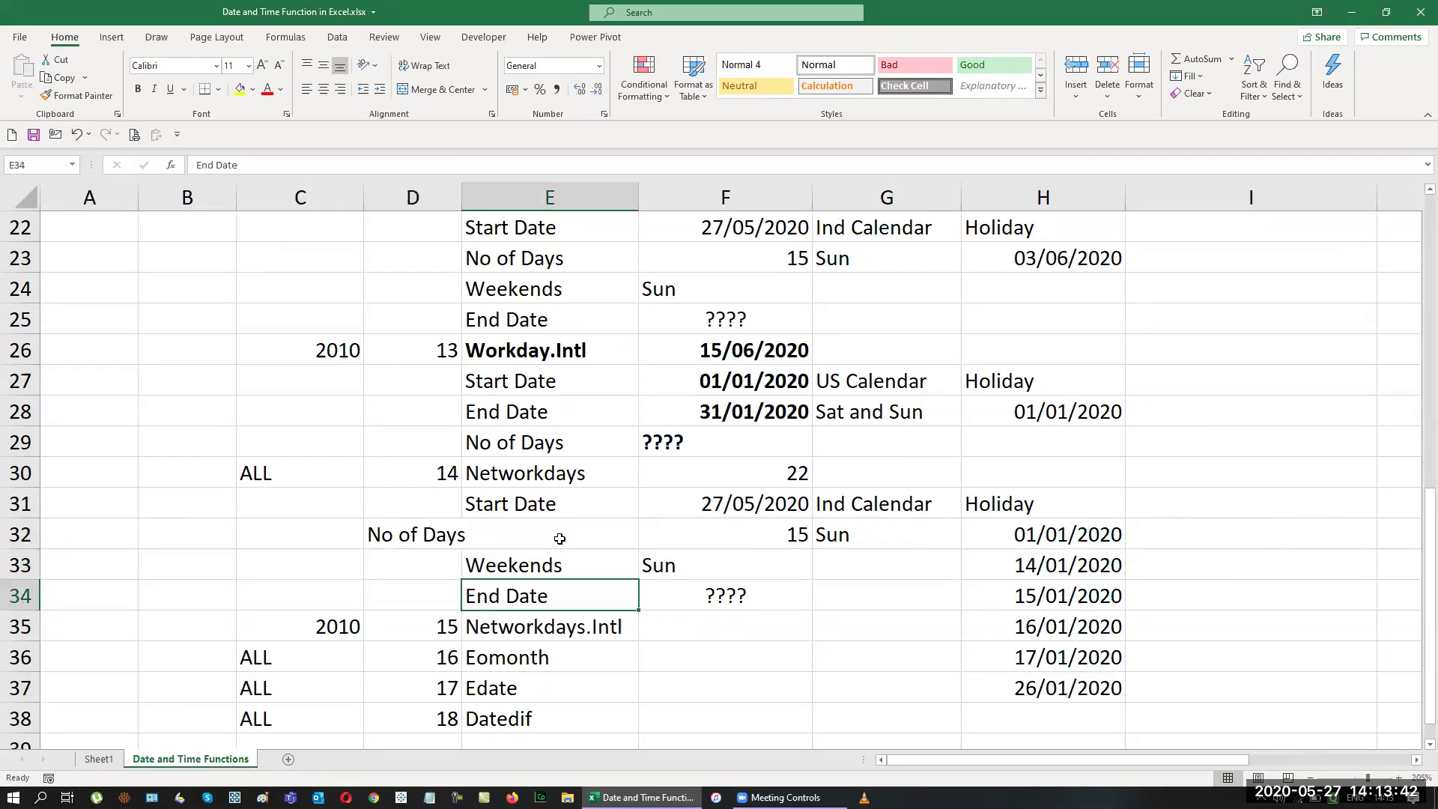
left_click(559, 539)
key("ctrl+c")
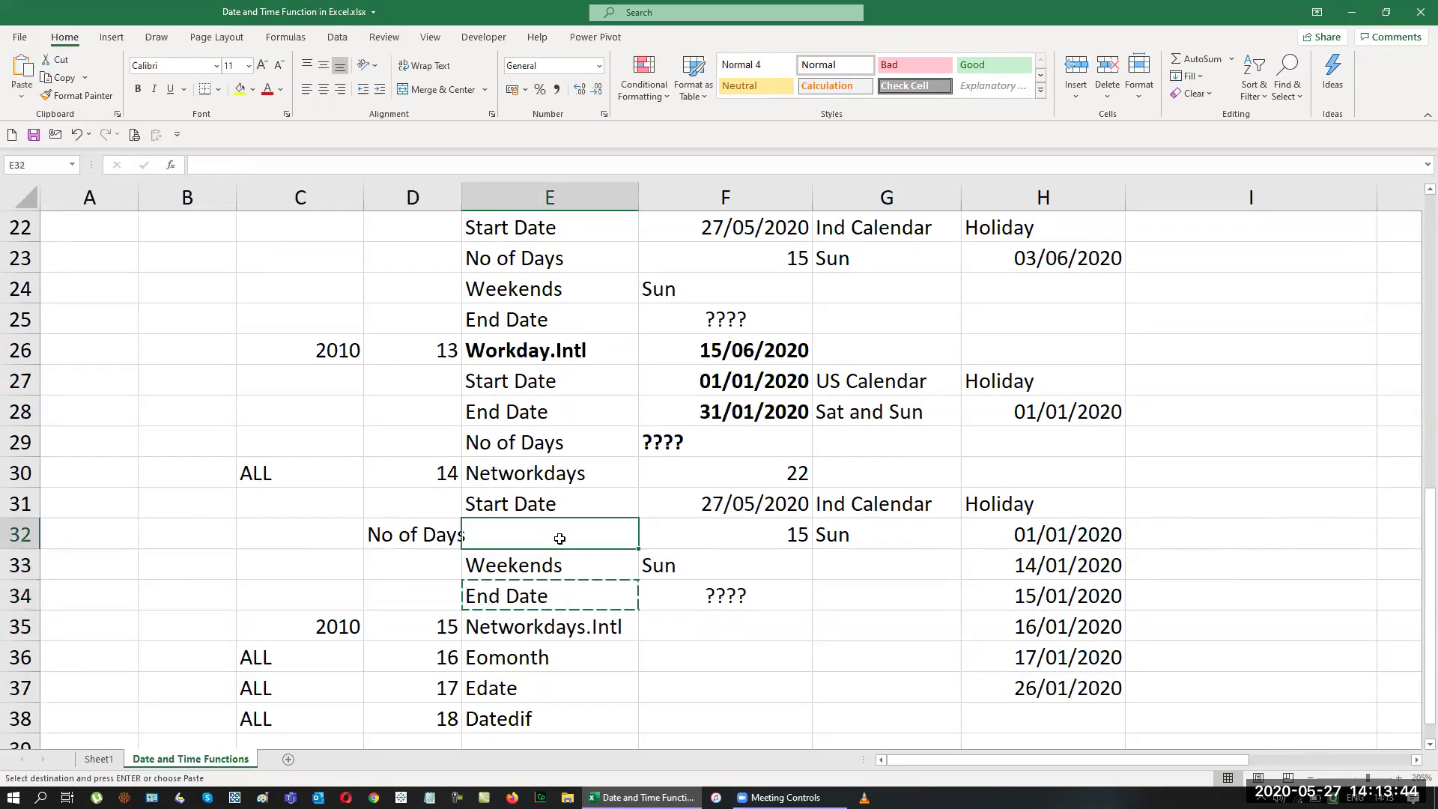
key("ctrl+v")
key("Down")
key("Down")
key("ctrl+c")
left_click(559, 539)
key("Return")
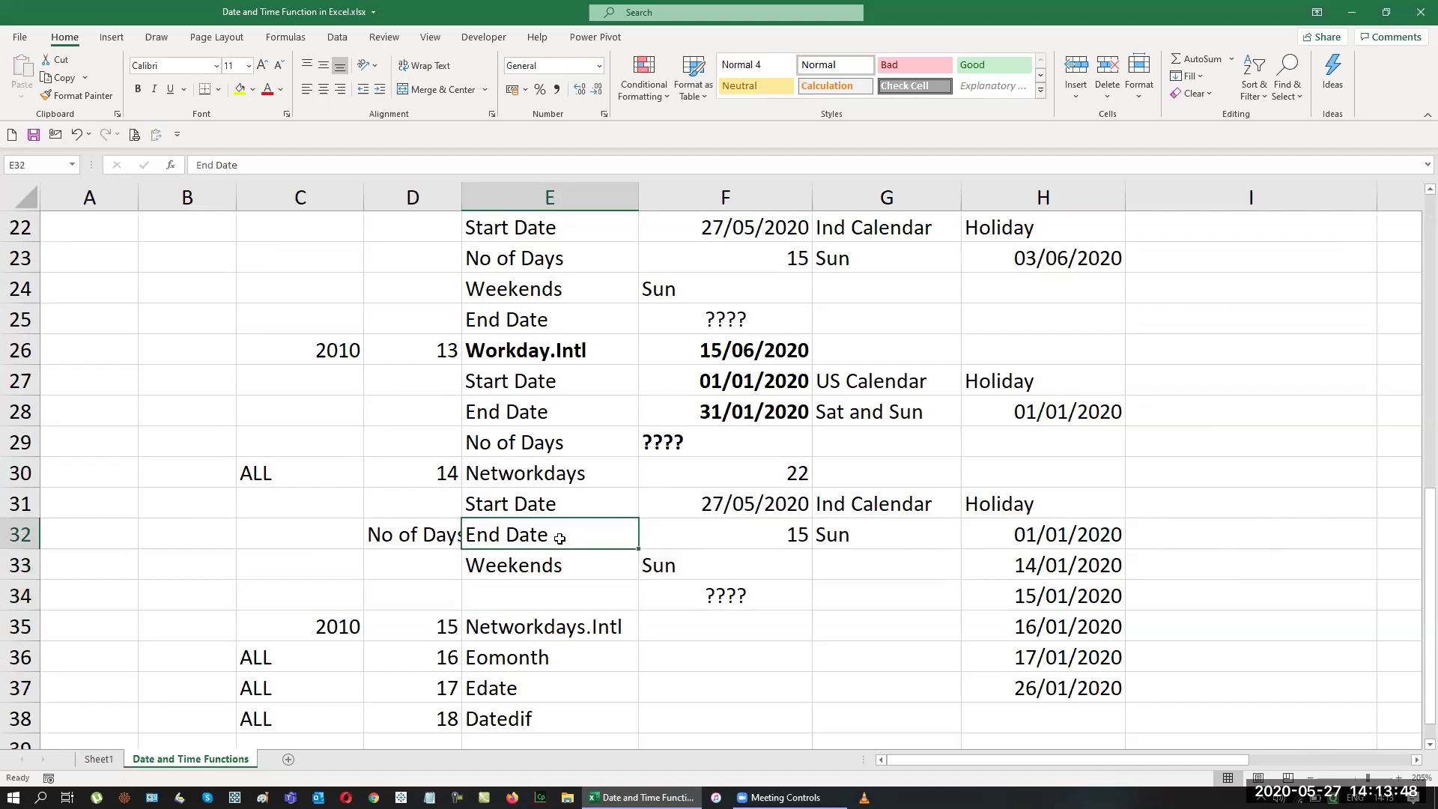
Copy the start and end dates from F27:F28 into F31:F32 for the Networkdays.Intl example.
key("Up")
key("Right")
key("Right")
key("Up")
key("Up")
key("Up")
key("Up")
key("Left")
key("shift+Down")
key("ctrl+c")
key("Down")
key("Down")
key("Down")
key("Down")
key("ctrl+v")
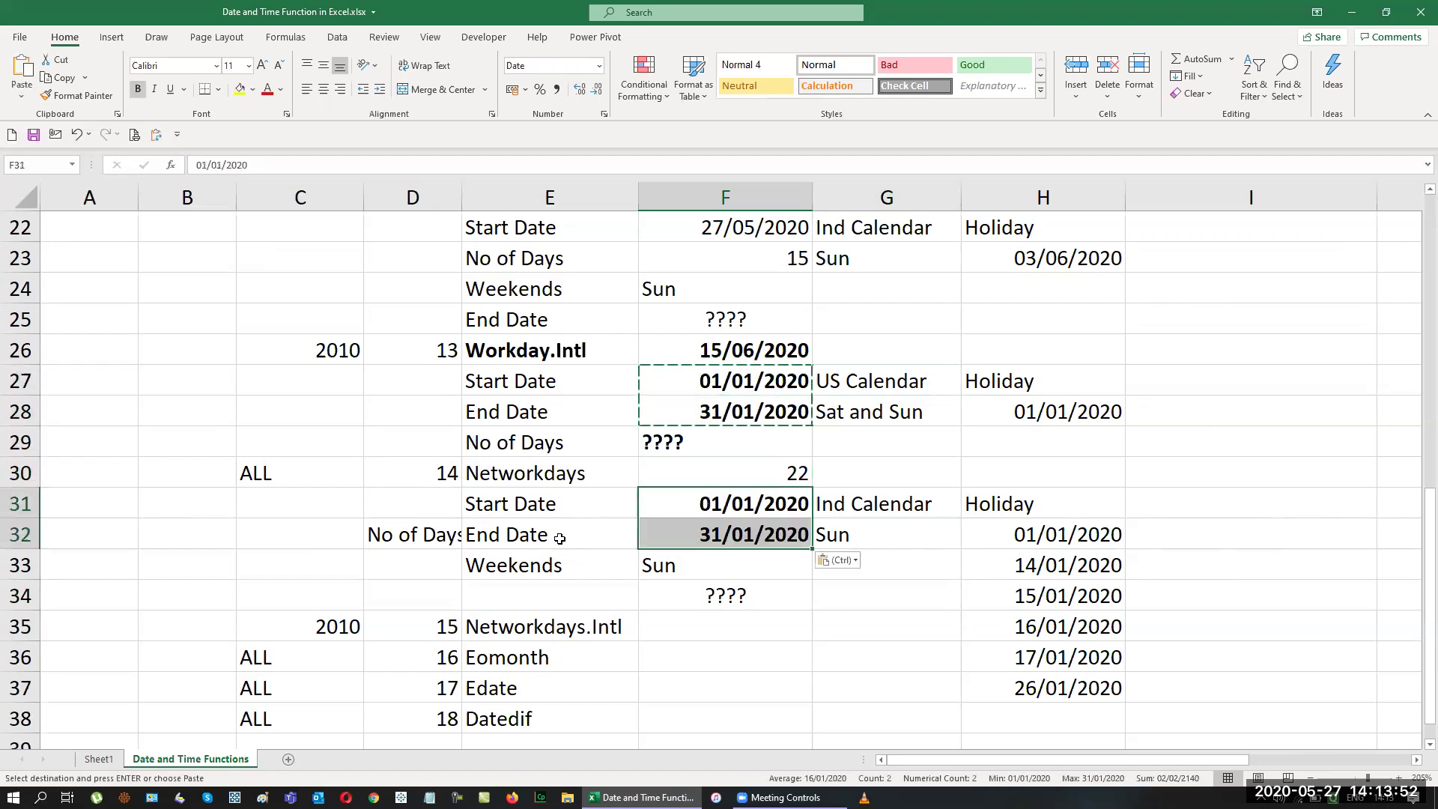
key("Escape")
Move the No of Days label from D32 to E34, below Weekends.
key("Down")
key("Down")
key("Up")
key("Left")
key("Left")
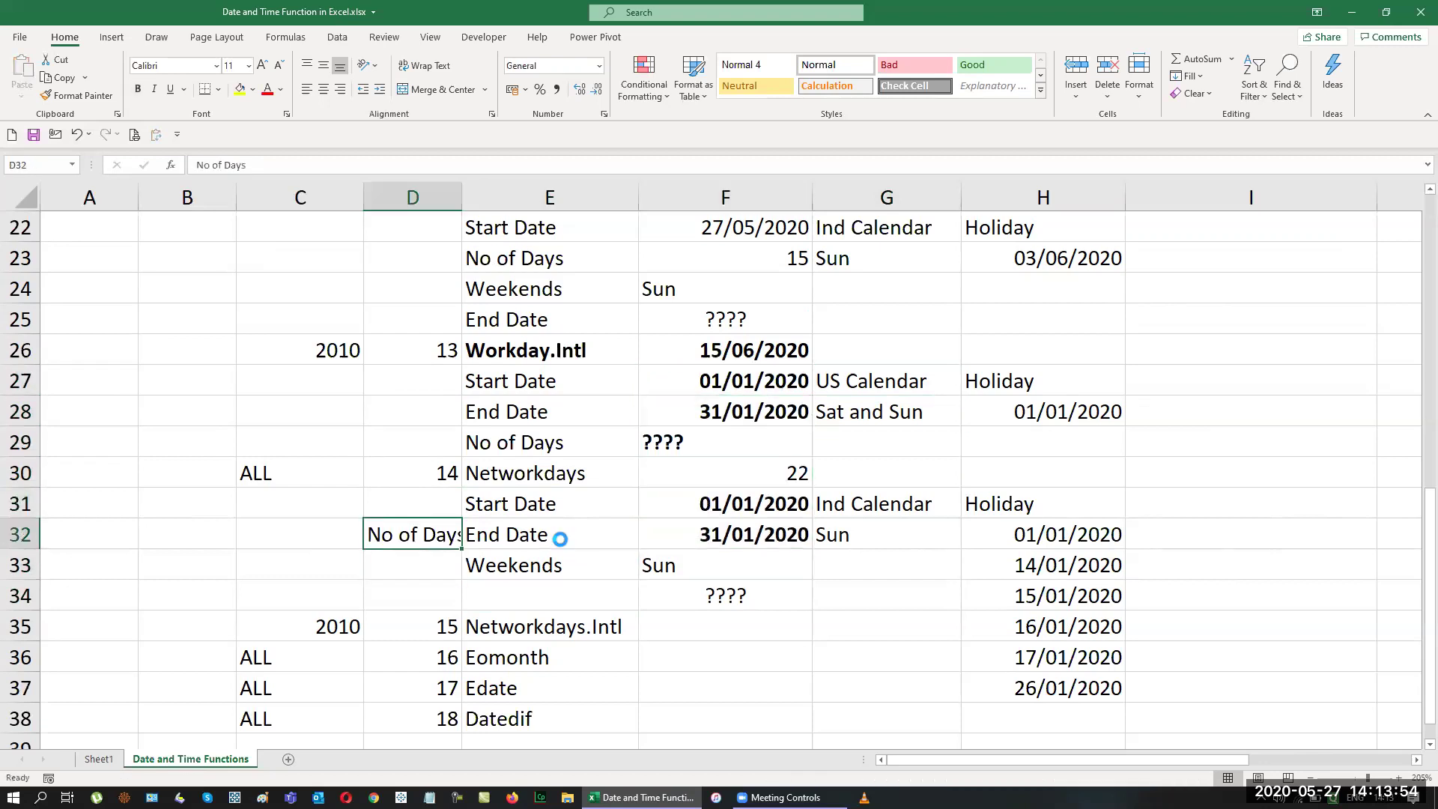
key("ctrl+c")
key("Down")
key("Right")
key("Down")
key("Return")
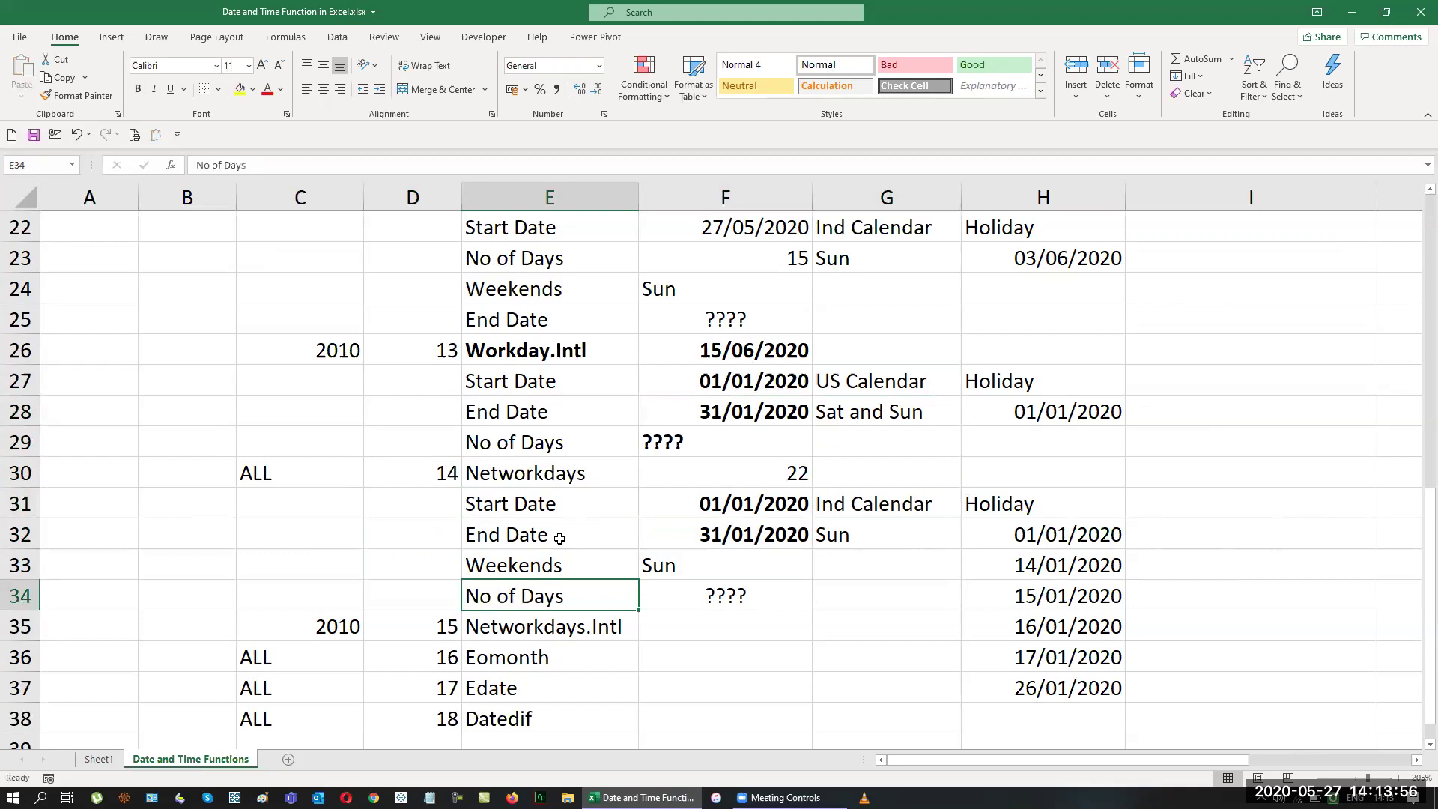
key("Right")
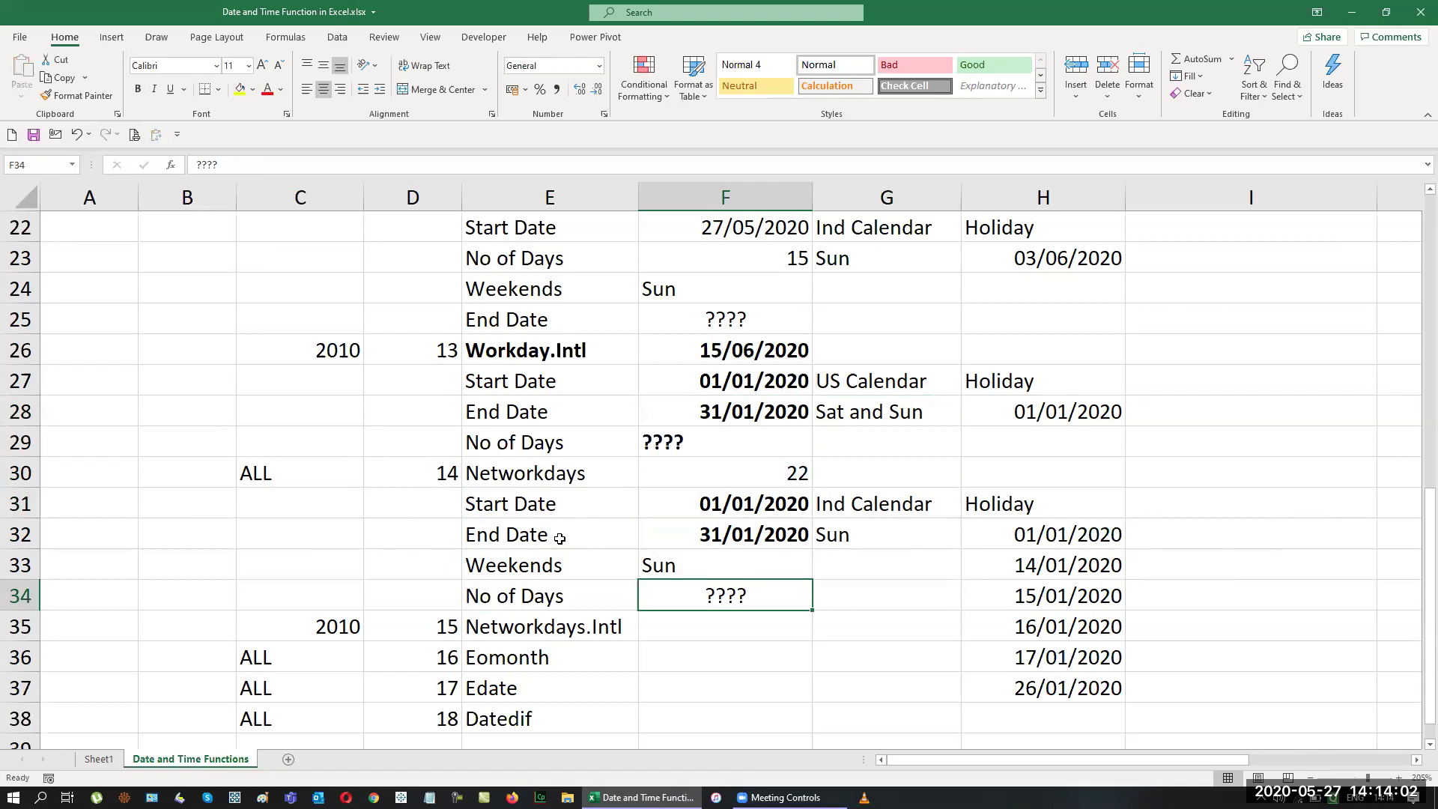
key("Down")
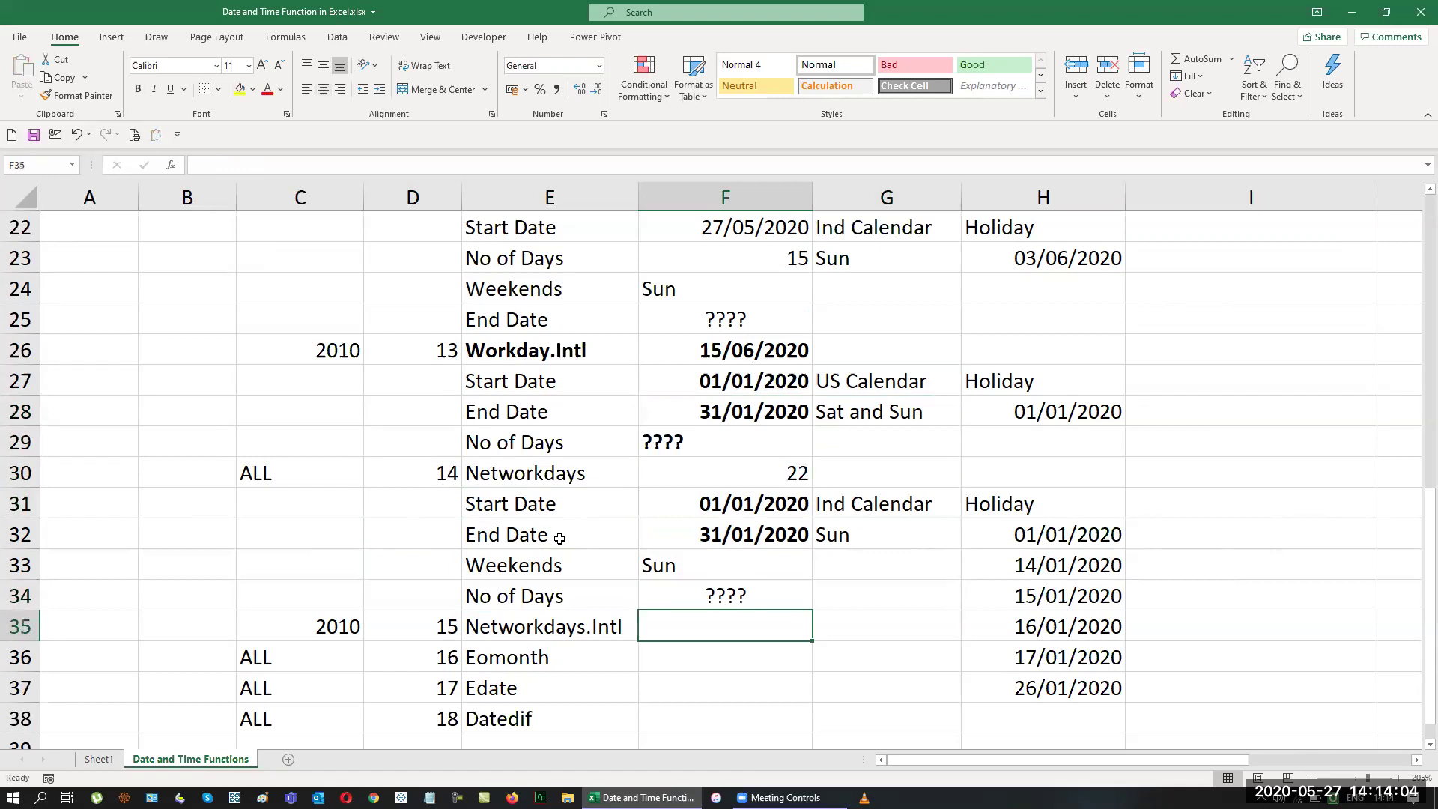
type("=net")
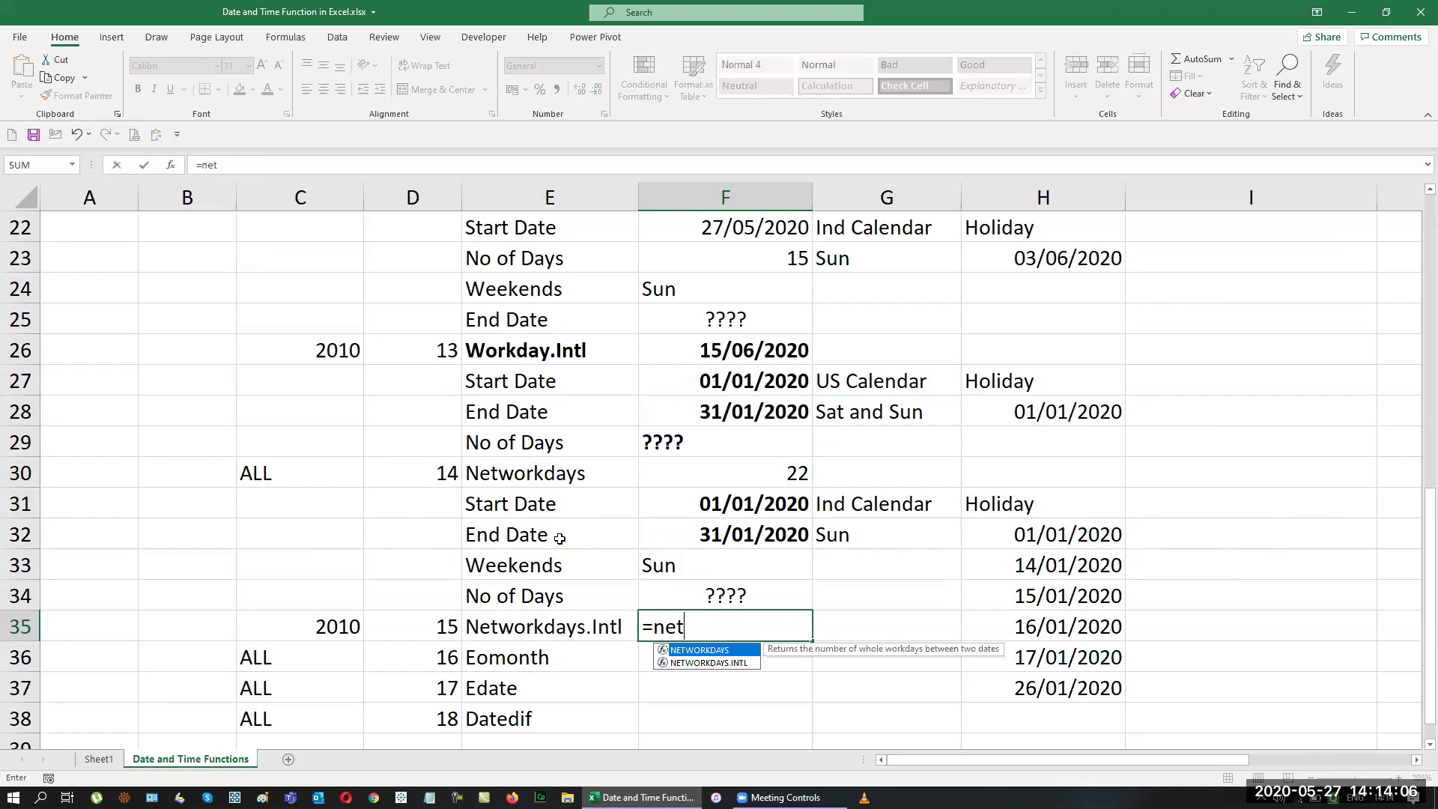
key("Down")
key("Tab")
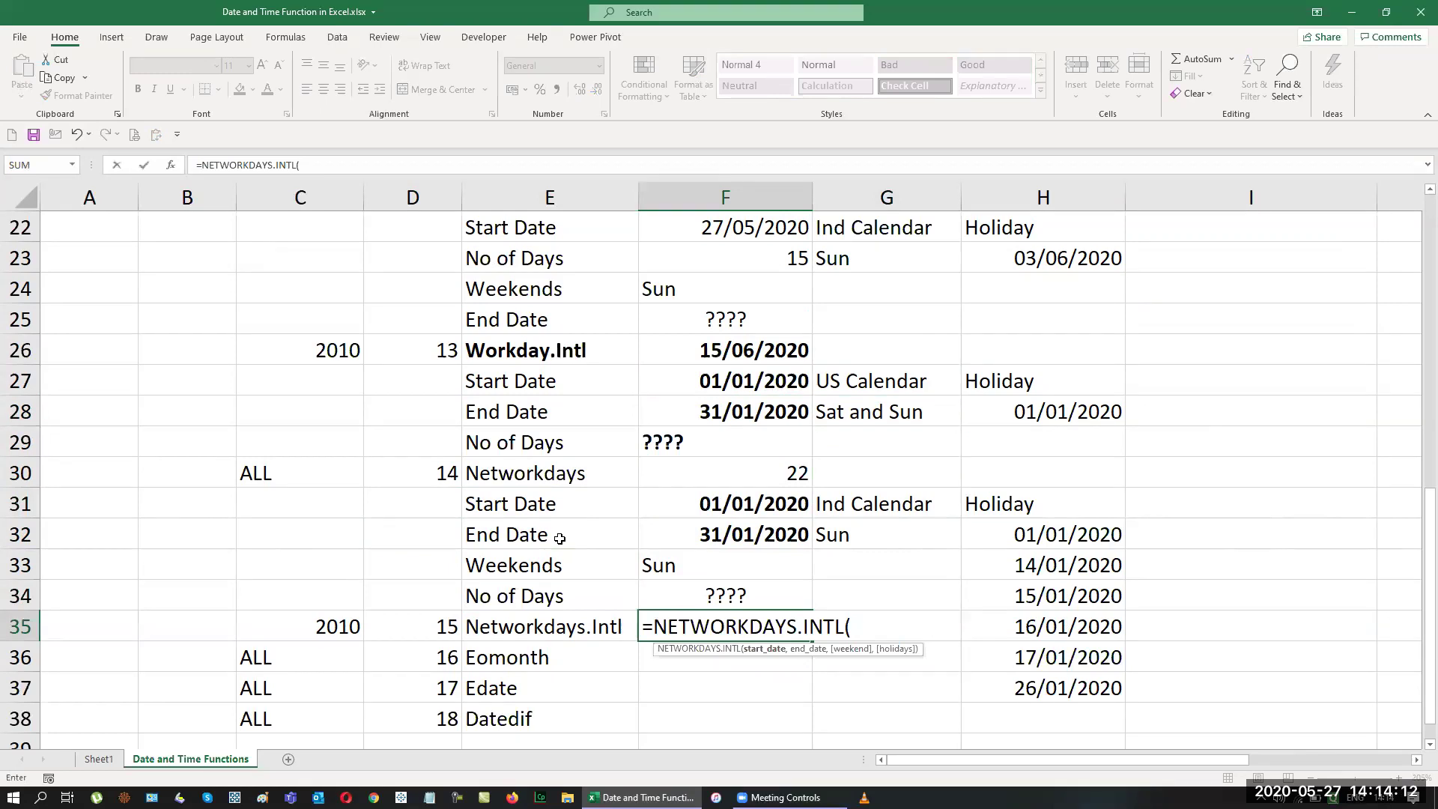
key("ctrl+a")
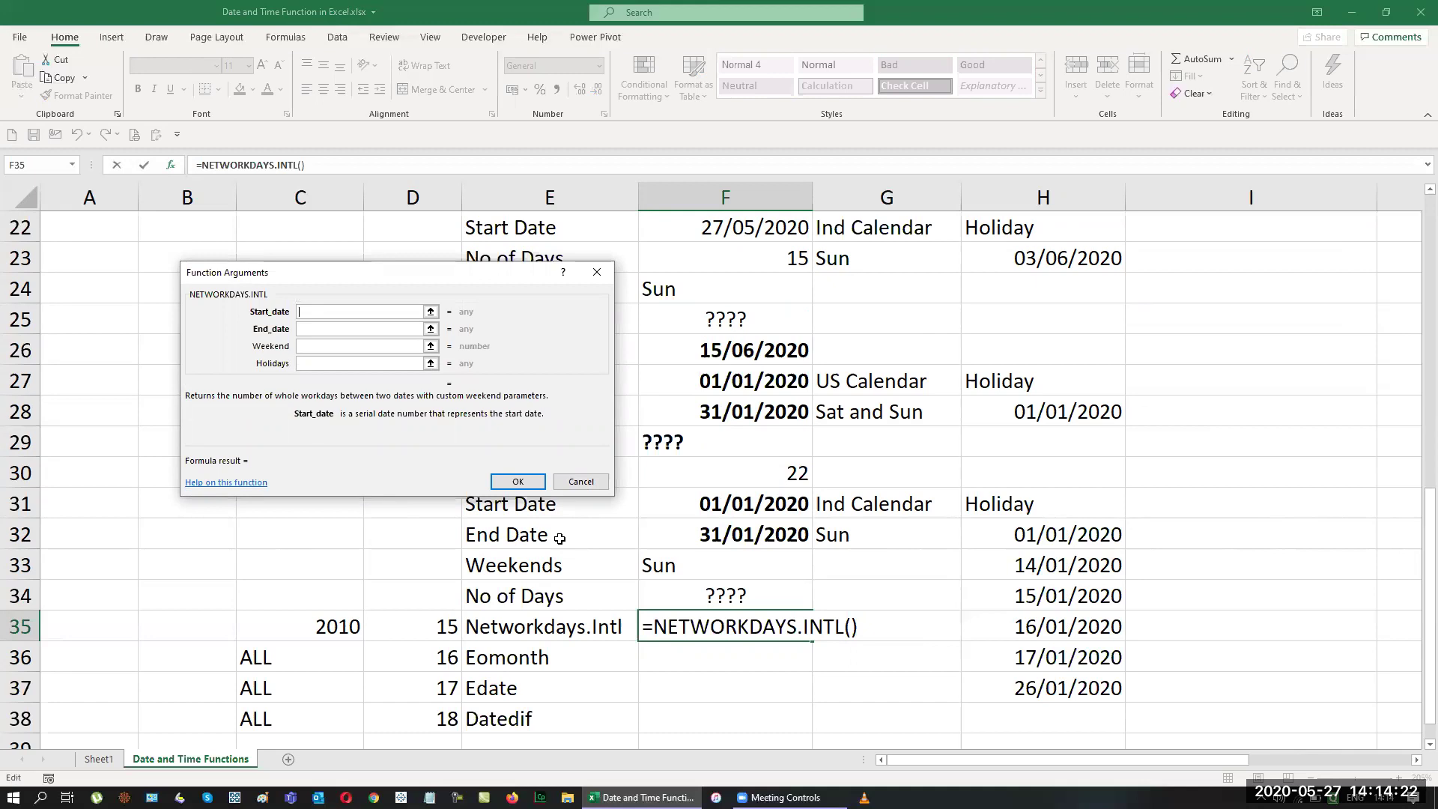
key("Escape")
Copy the FORMULATEXT formula from I21 to I30, beside the Networkdays result.
left_click(1172, 569)
scroll(1175, 581, "up", 2)
left_click(1219, 387)
key("ctrl+c")
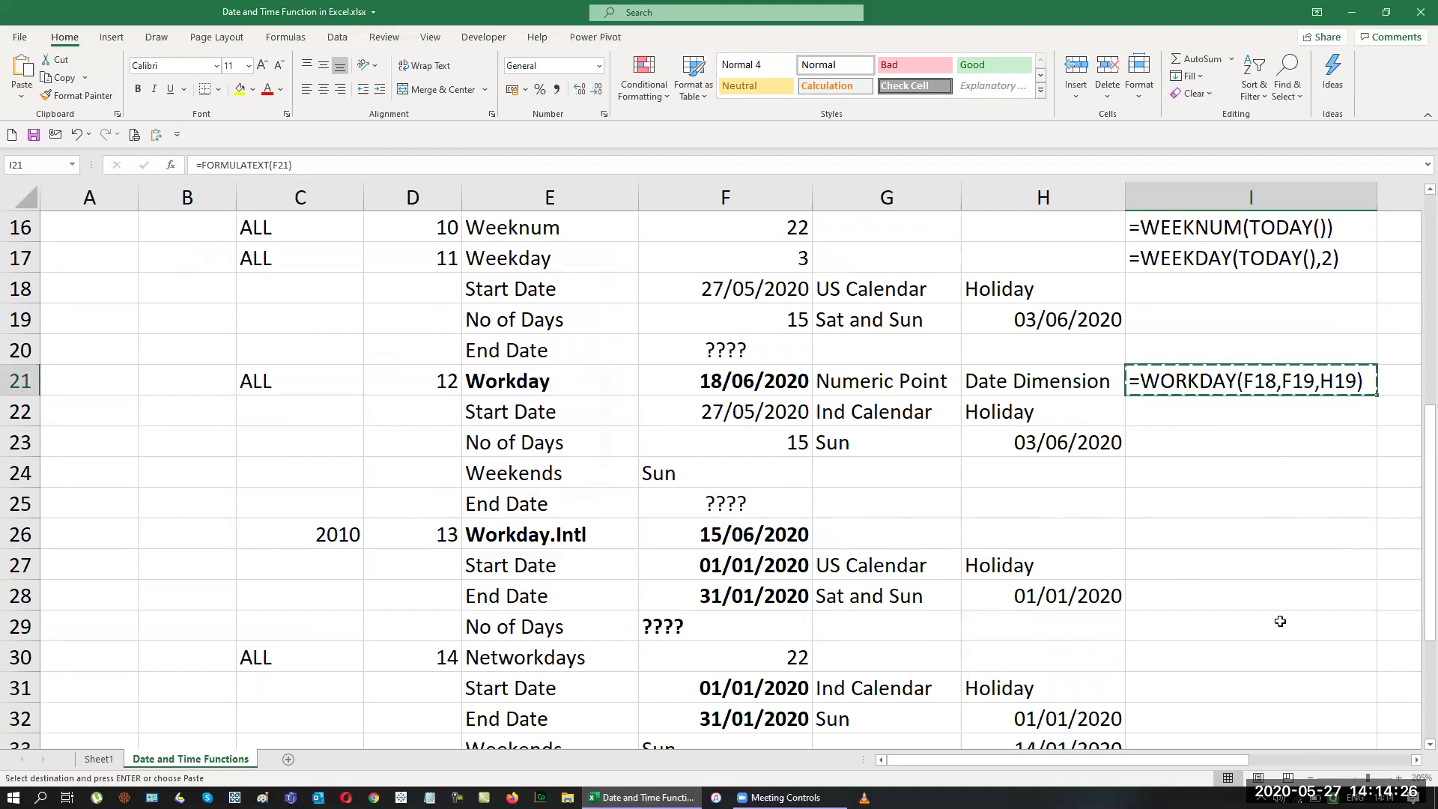
left_click(1252, 655)
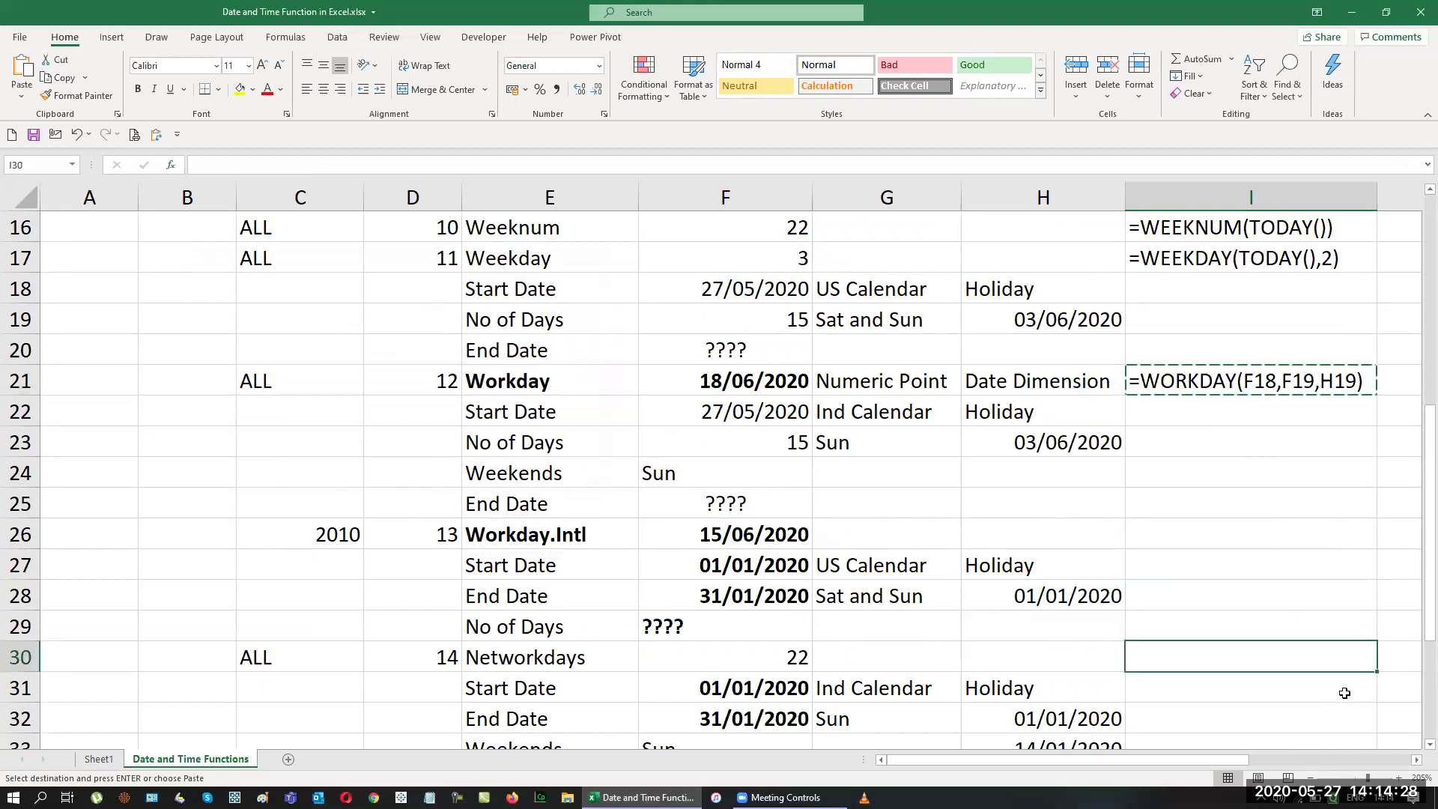
key("ctrl+v")
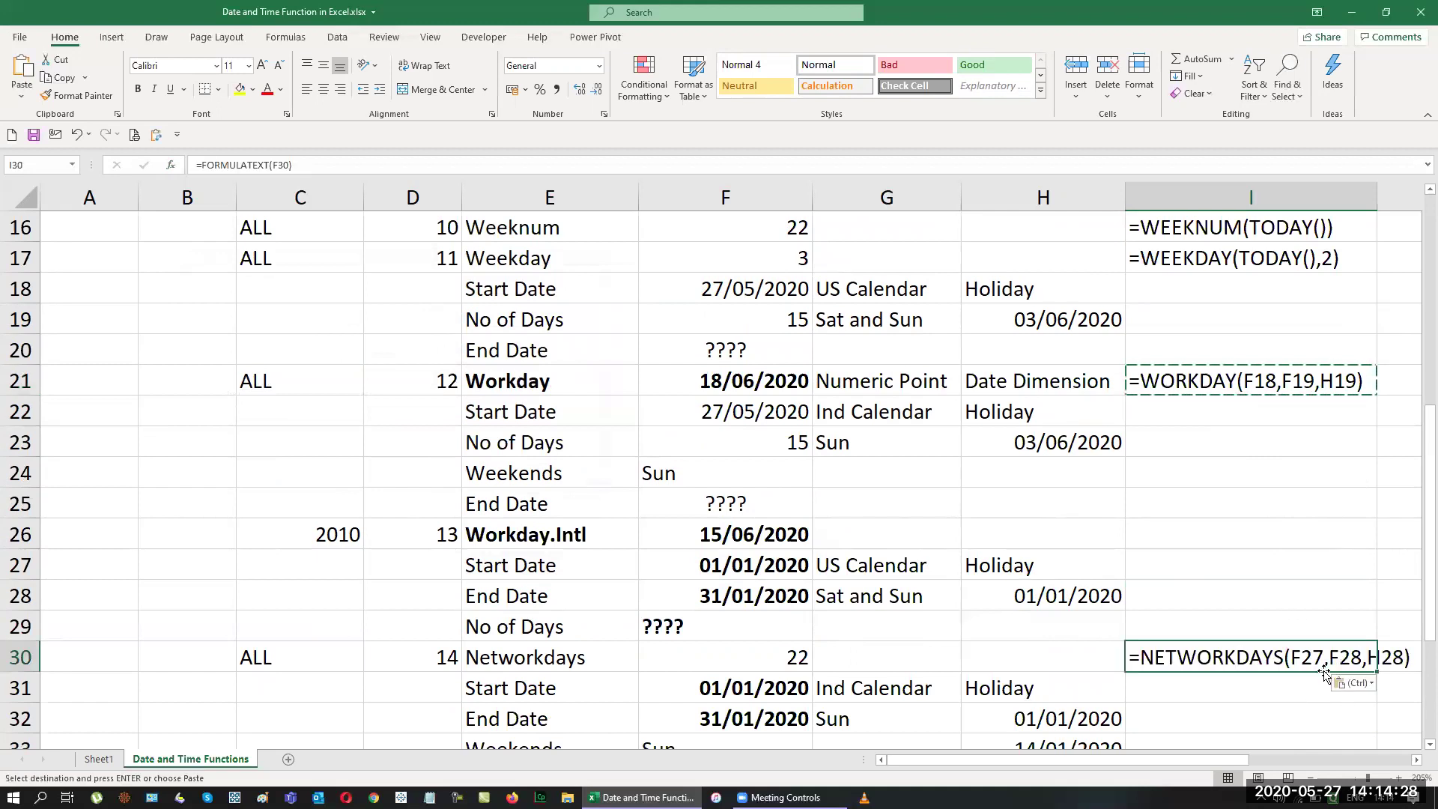
left_click(1416, 759)
left_click(1416, 759)
left_click(1296, 597)
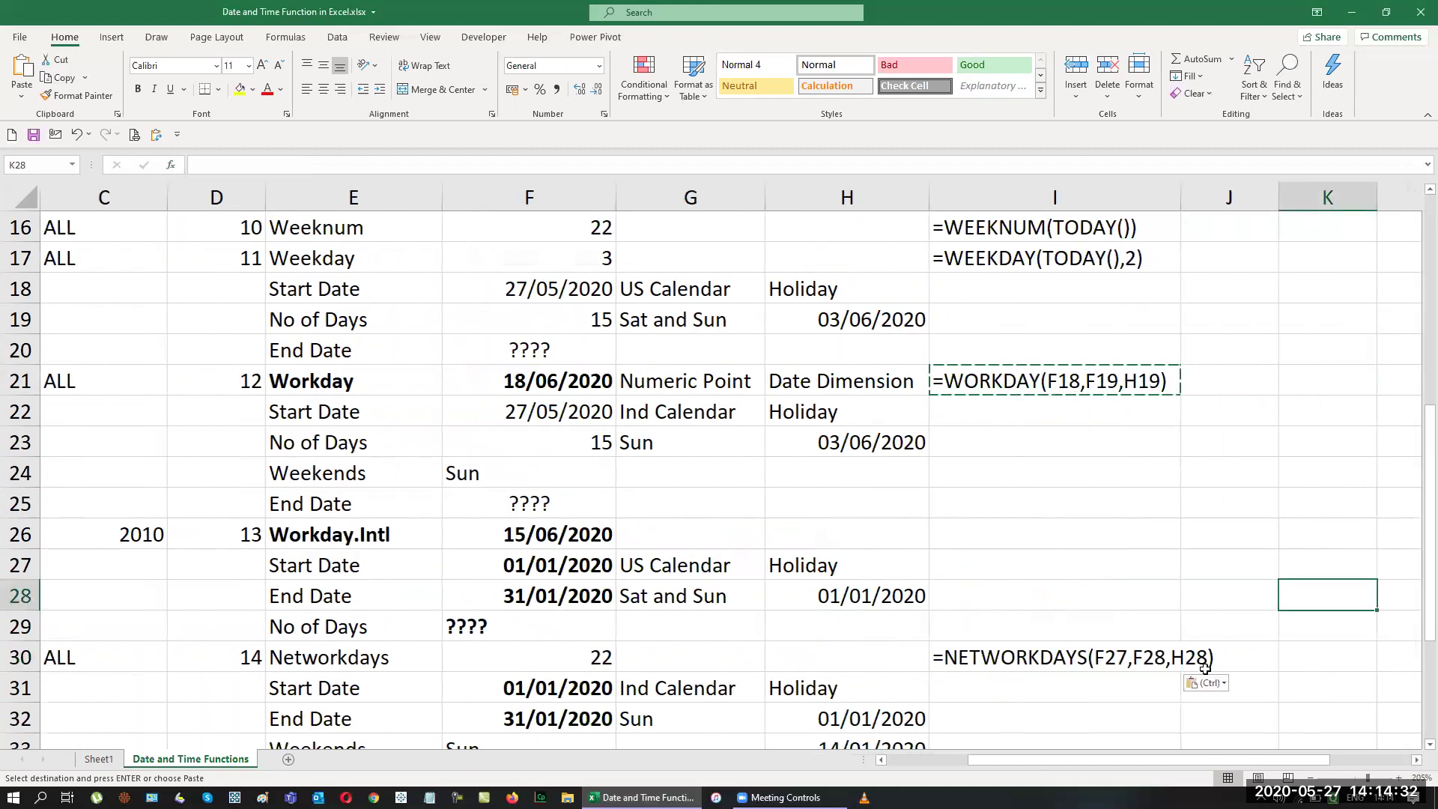
Copy the FORMULATEXT formula from I30 to I28, beside the End Date row.
scroll(1059, 552, "down", 2)
left_click(1023, 488)
key("ctrl")
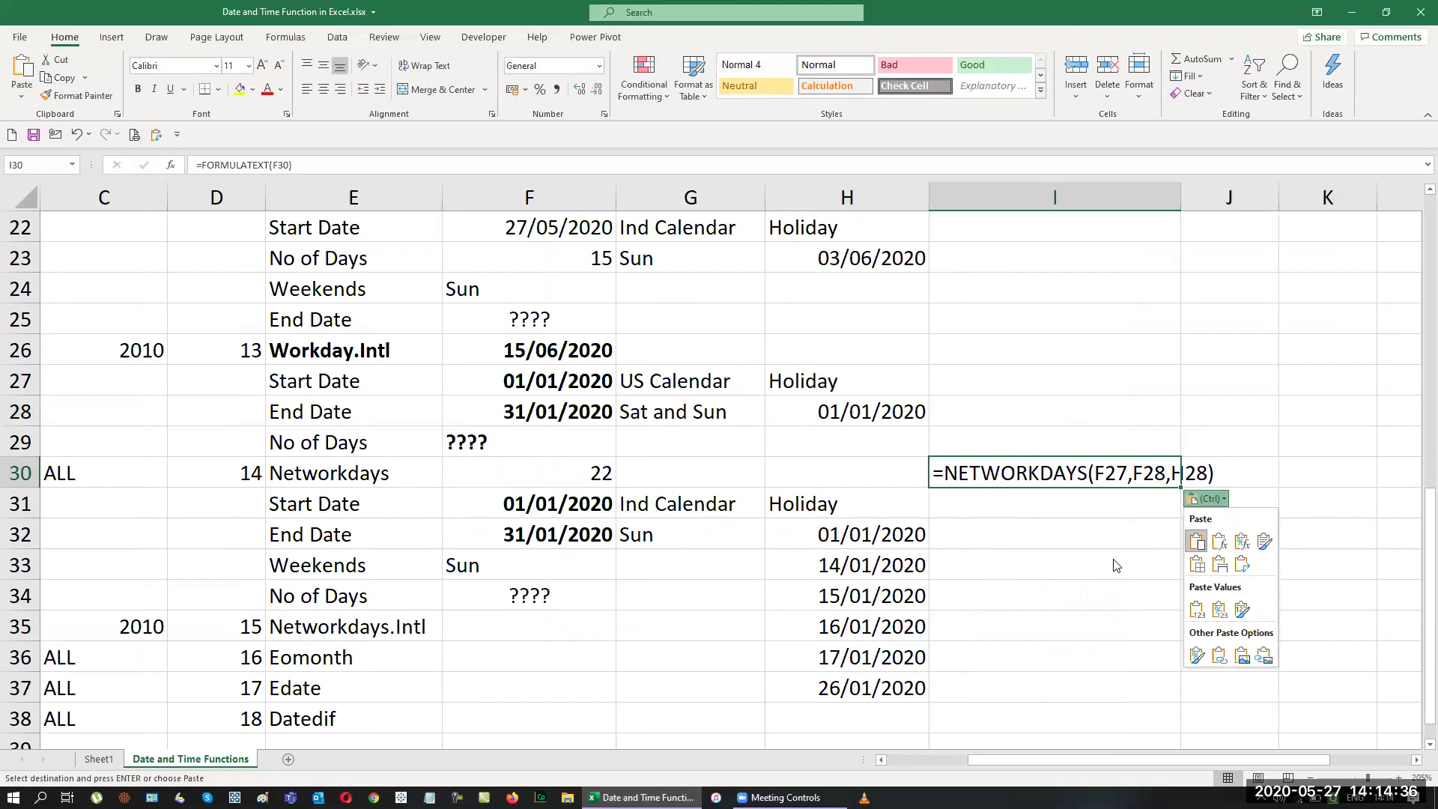
left_click(1113, 559)
key("ctrl+c")
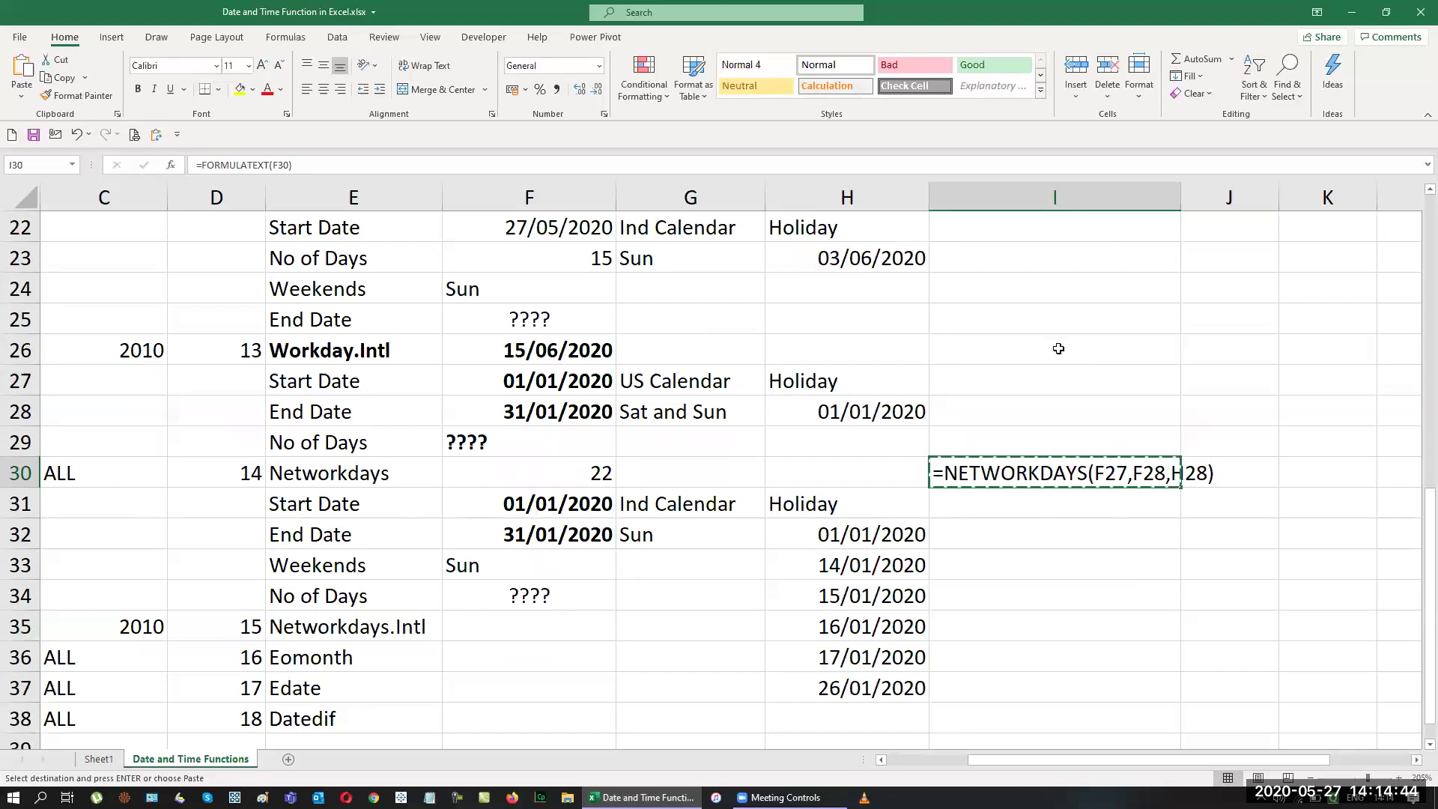
left_click(1058, 412)
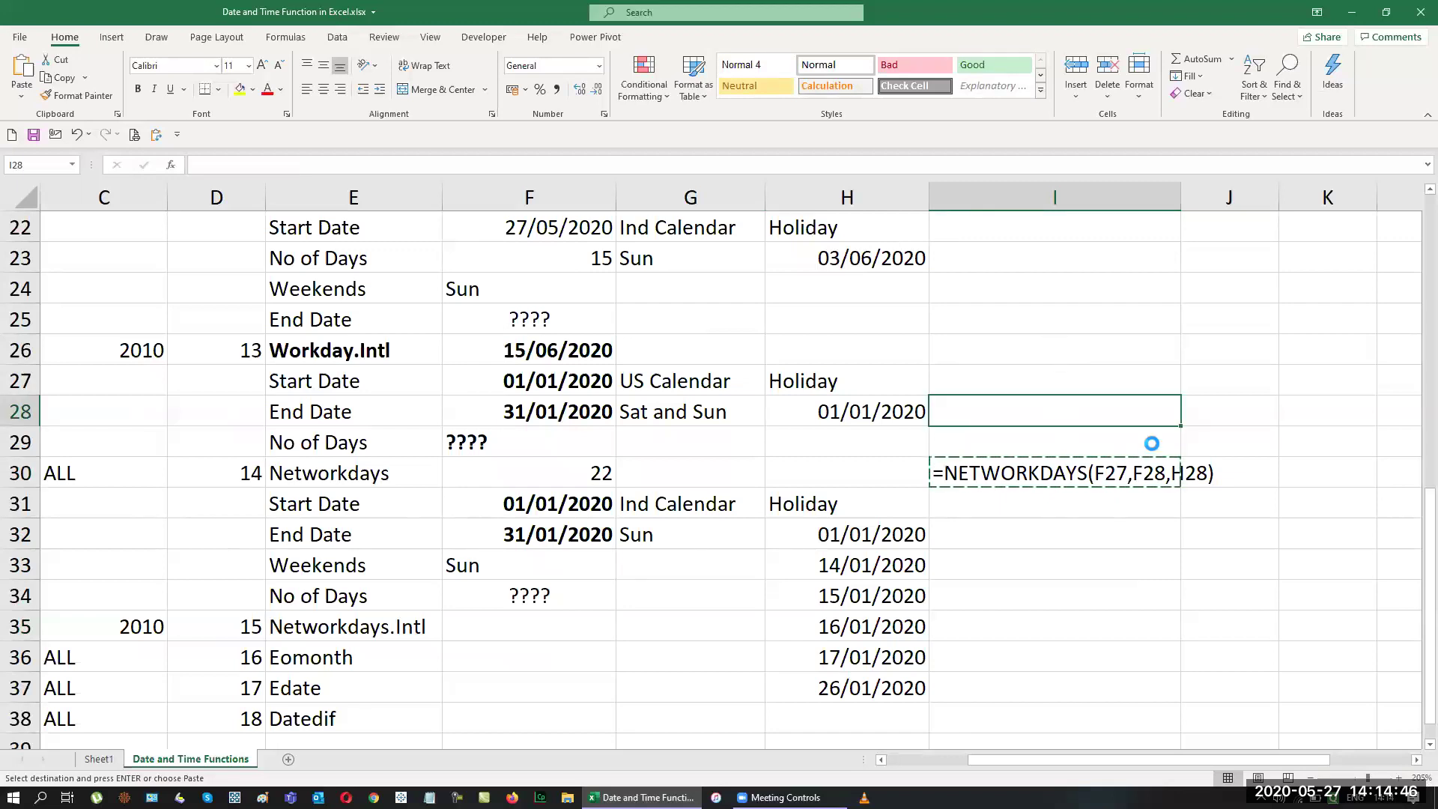
key("ctrl+v")
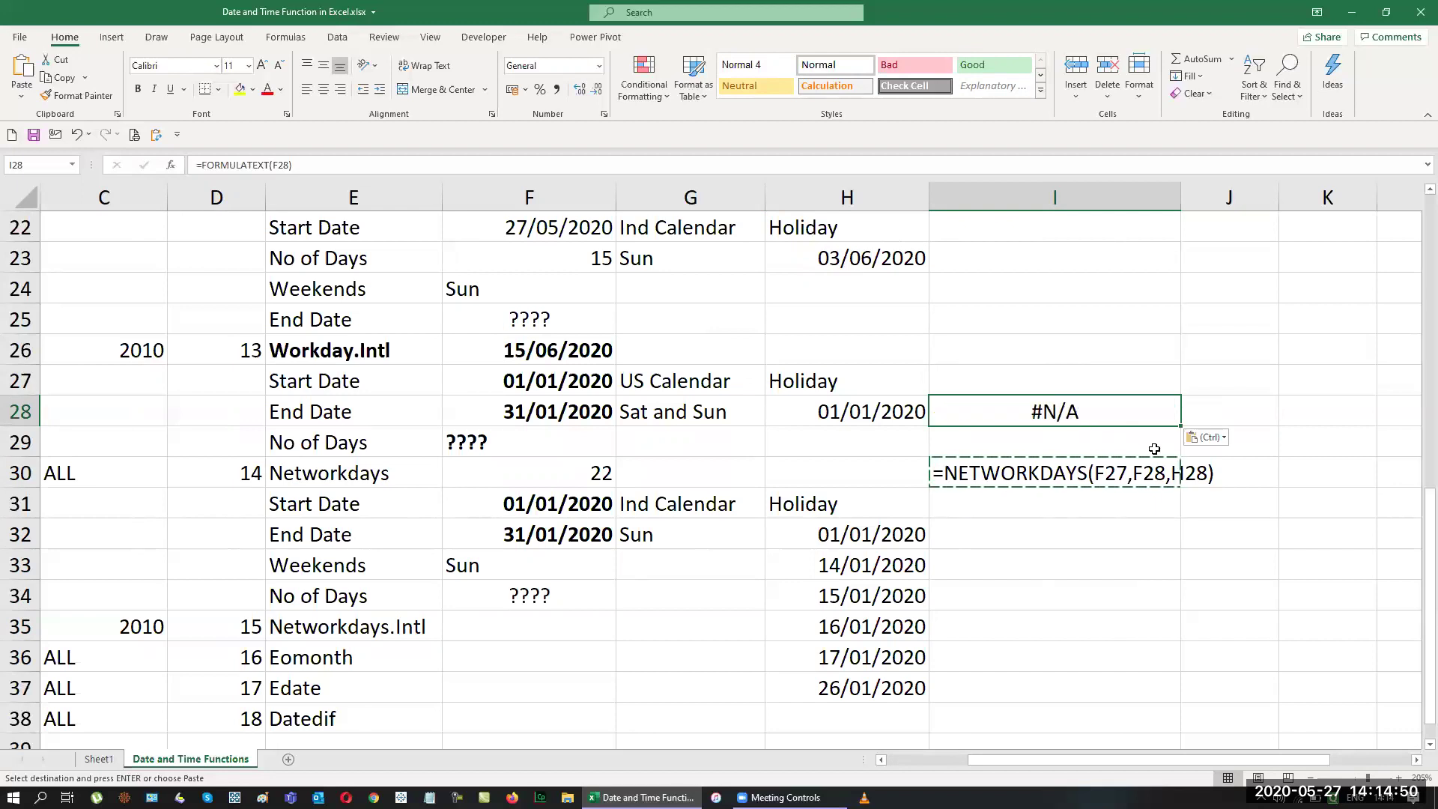
key("Escape")
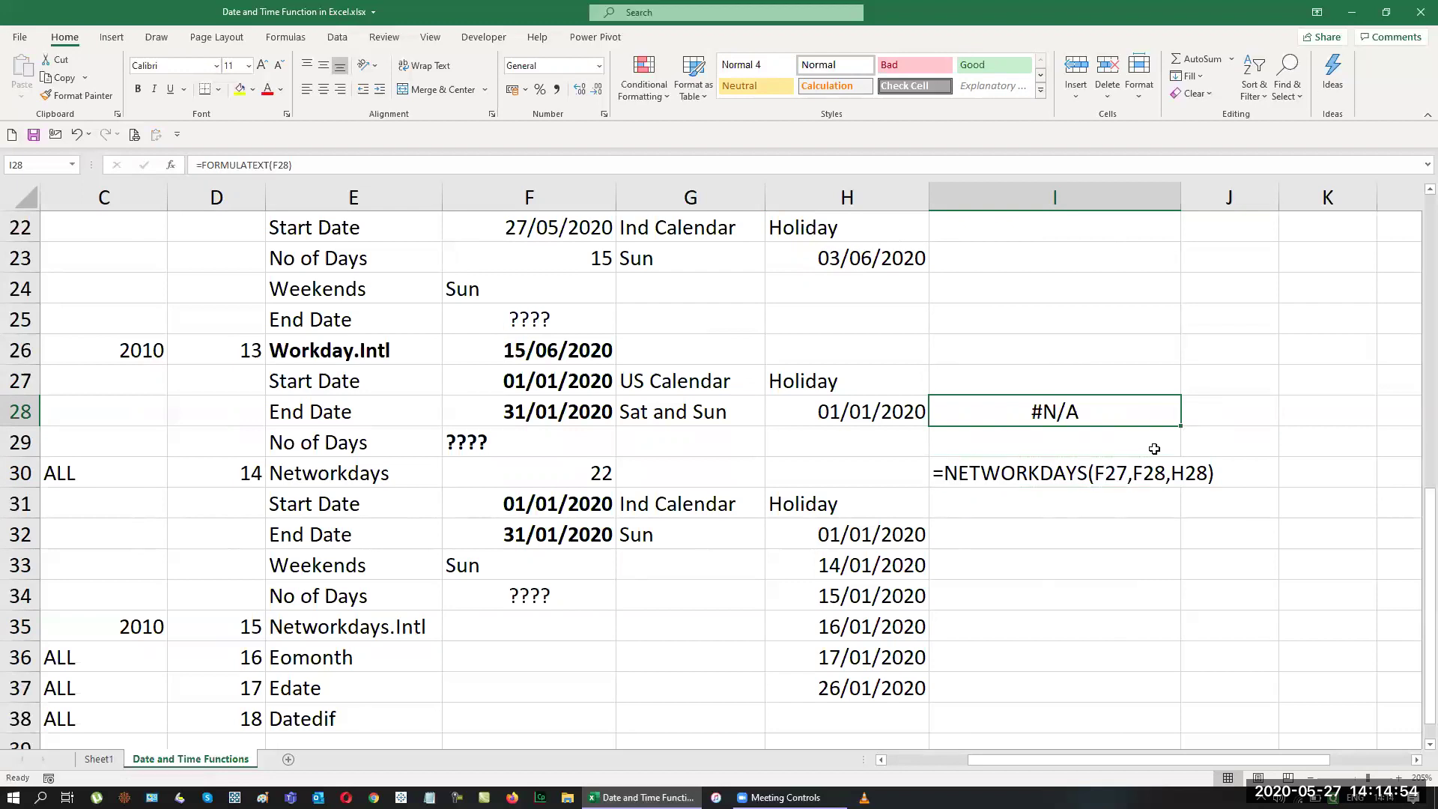
Copy the FORMULATEXT formula from I28 into the range I22:I30.
key("ctrl+c")
scroll(1085, 434, "up", 2)
left_click_drag(1004, 415, 1034, 647)
key("ctrl+v")
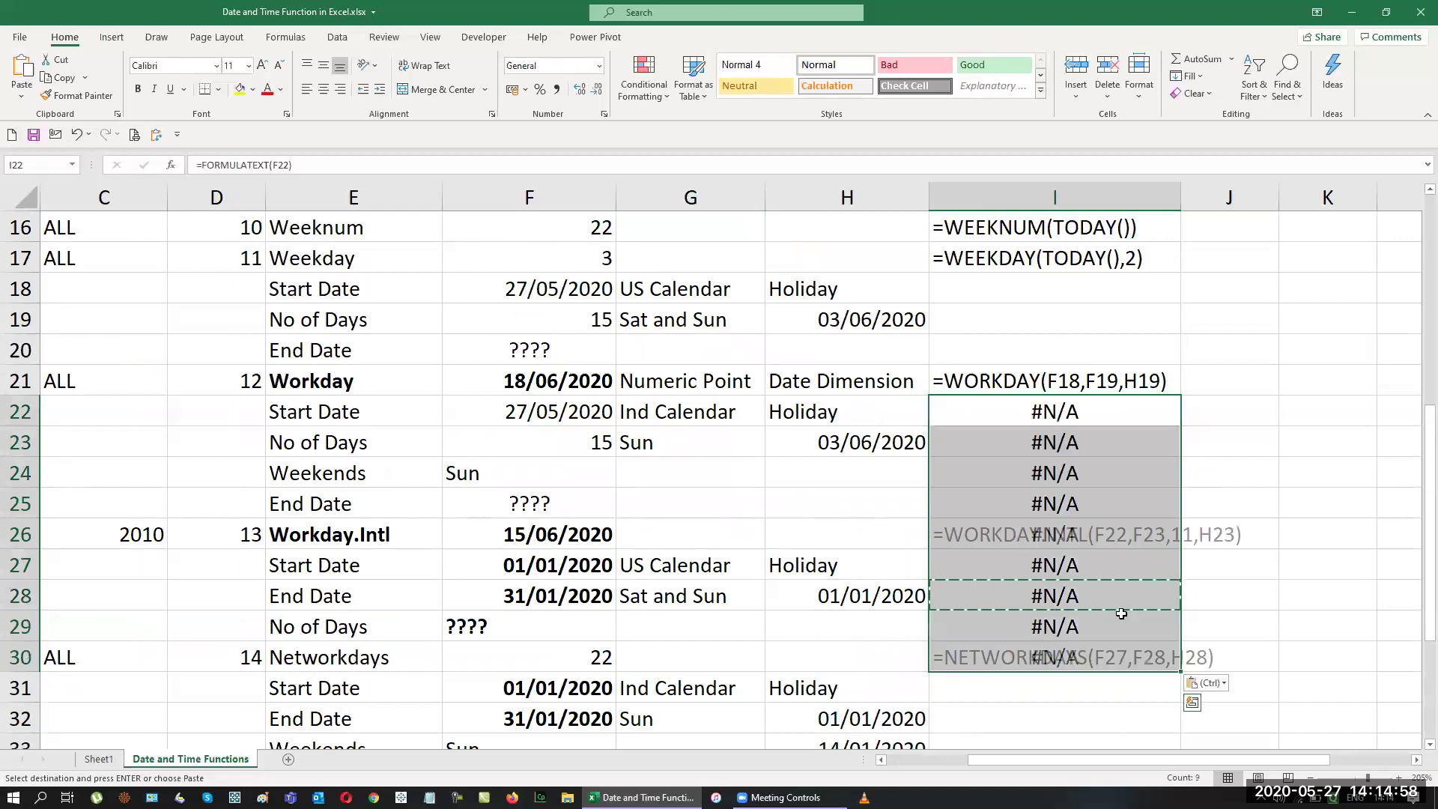
Clear the FORMULATEXT cells I22:I25 and I27:I29 that sit beside input rows without formulas.
key("Escape")
left_click(1215, 565)
left_click_drag(1078, 413, 1087, 496)
key("Delete")
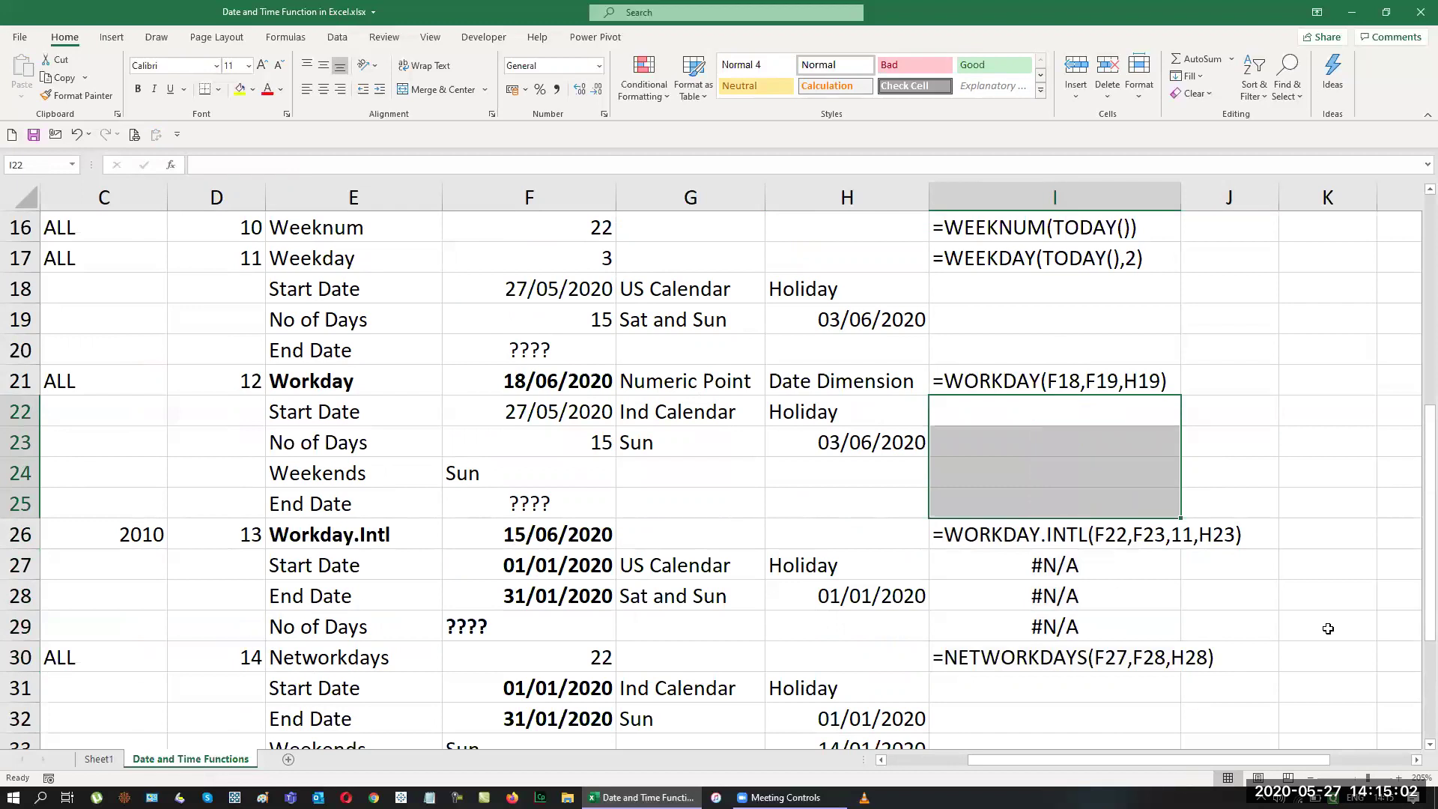
left_click_drag(1081, 568, 1078, 626)
key("Delete")
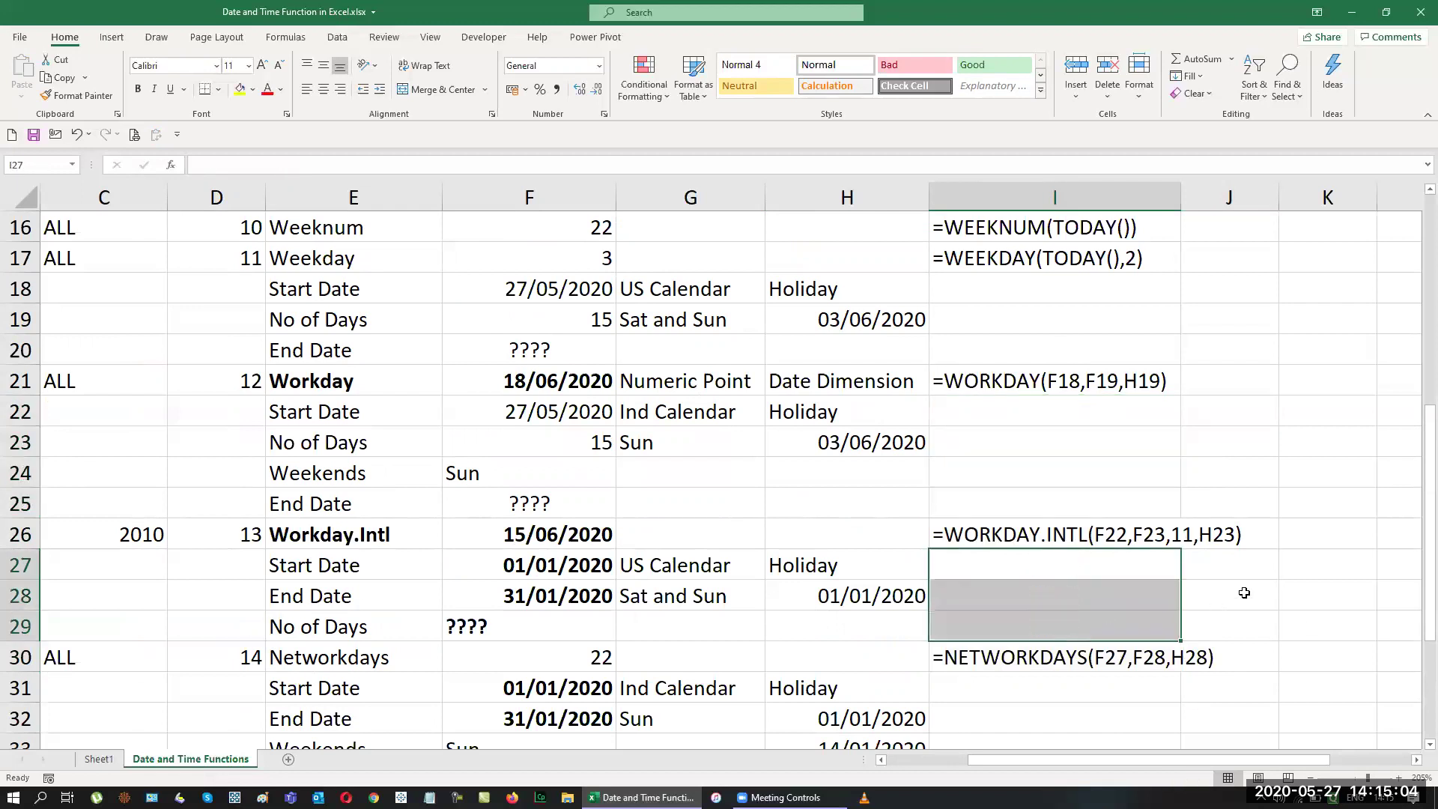
AutoFit the width of column I to its formula texts.
left_click(1243, 592)
scroll(1273, 587, "down", 1)
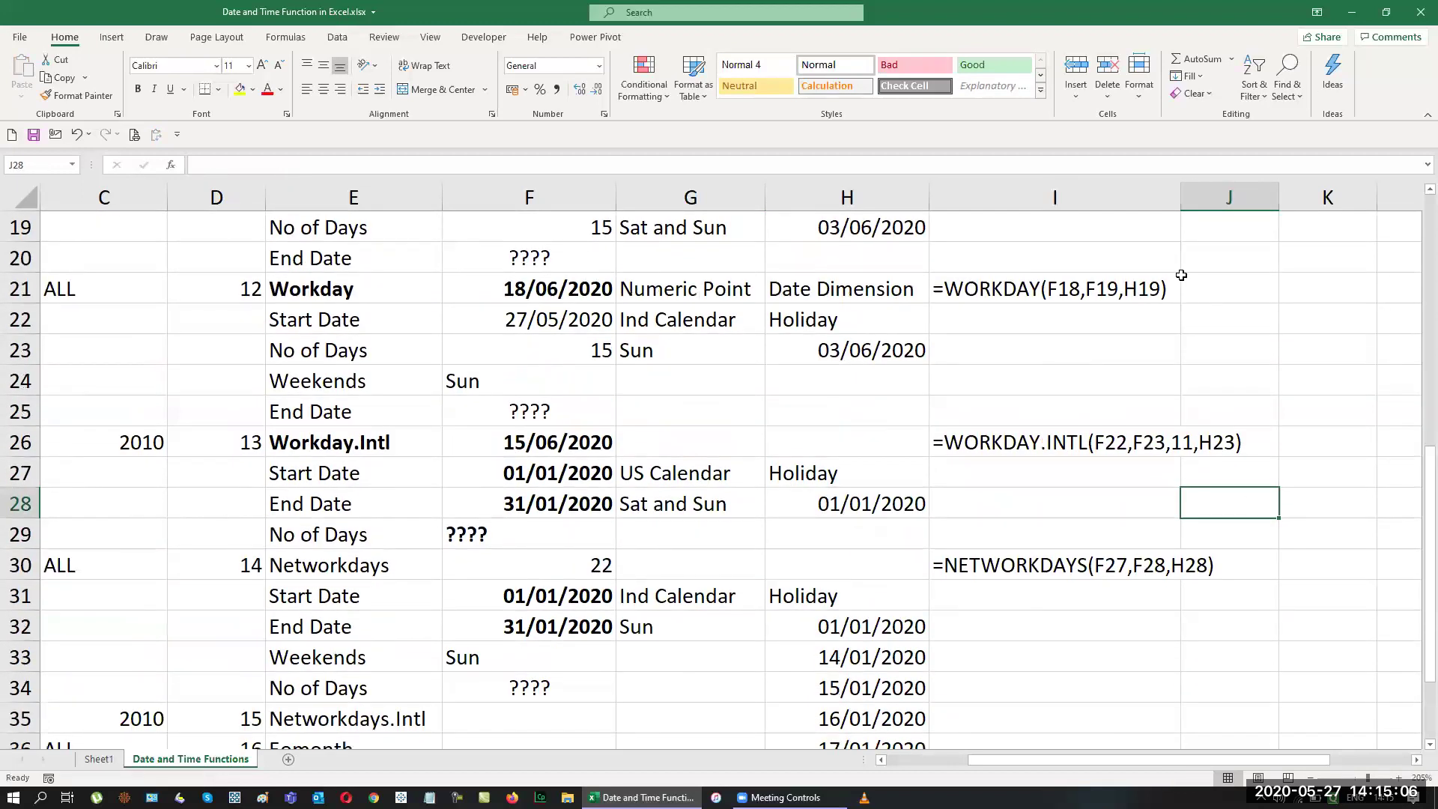
double_click(1181, 193)
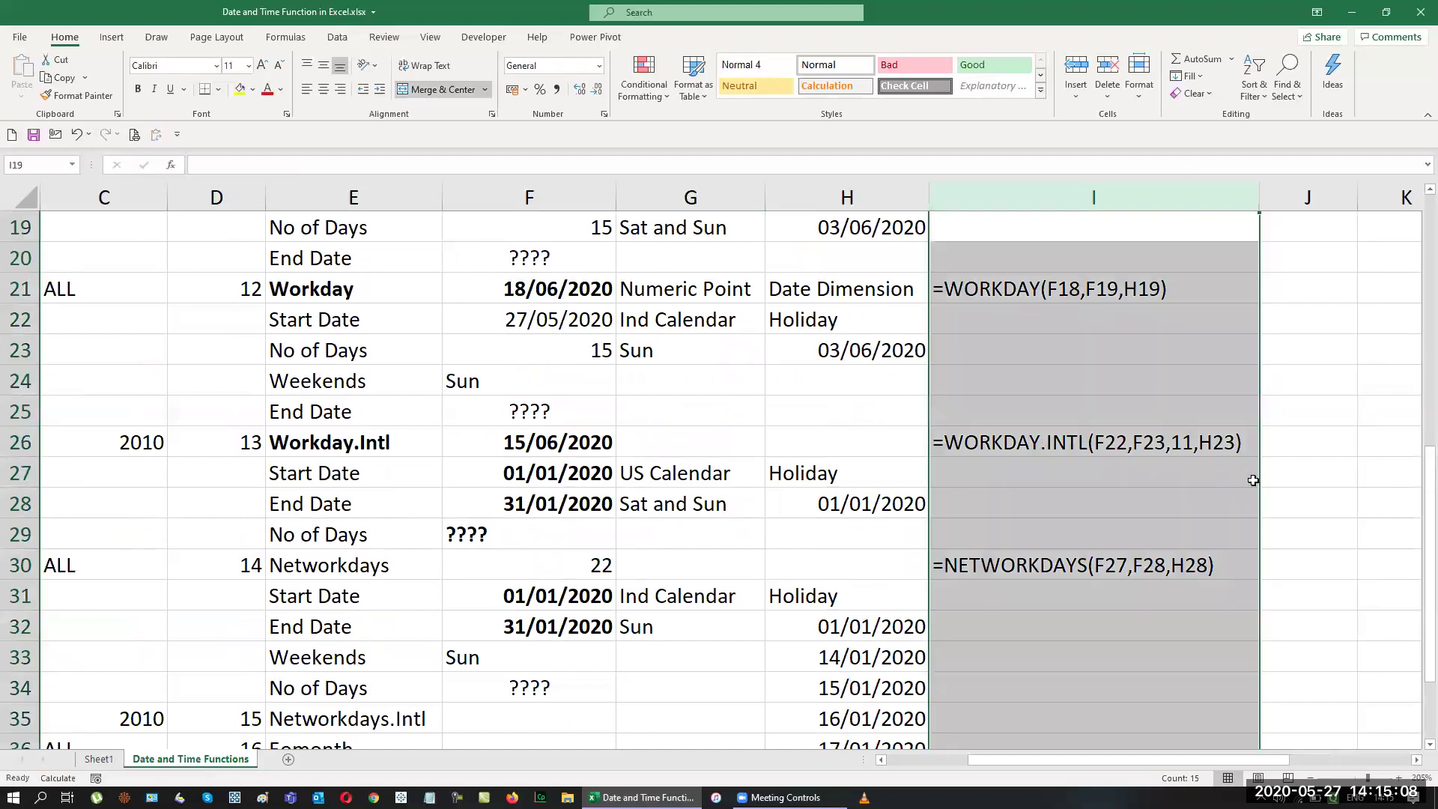
Start a NETWORKDAYS.INTL formula in F35 and open its function arguments.
scroll(1248, 472, "down", 3)
left_click(508, 445)
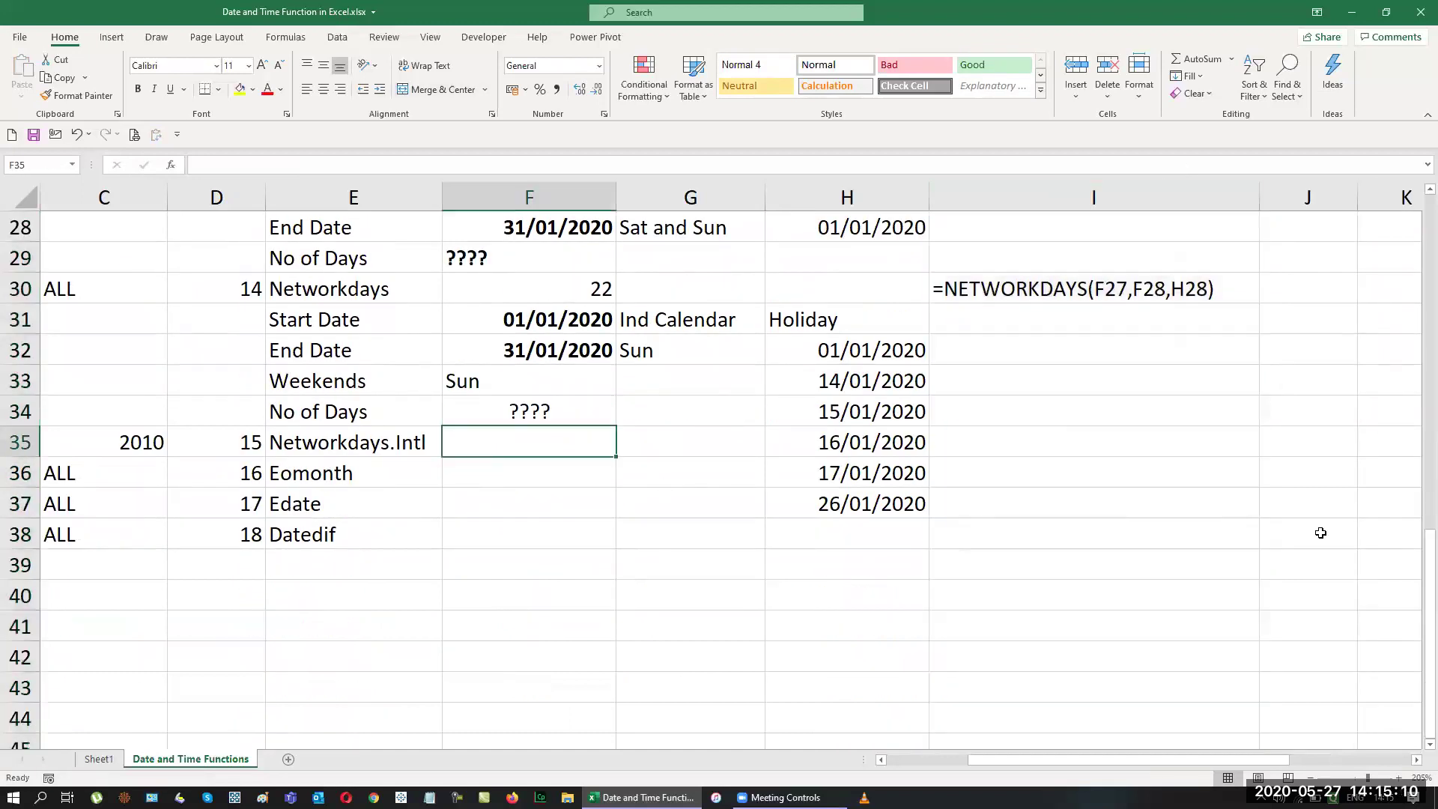
scroll(1116, 587, "up", 1)
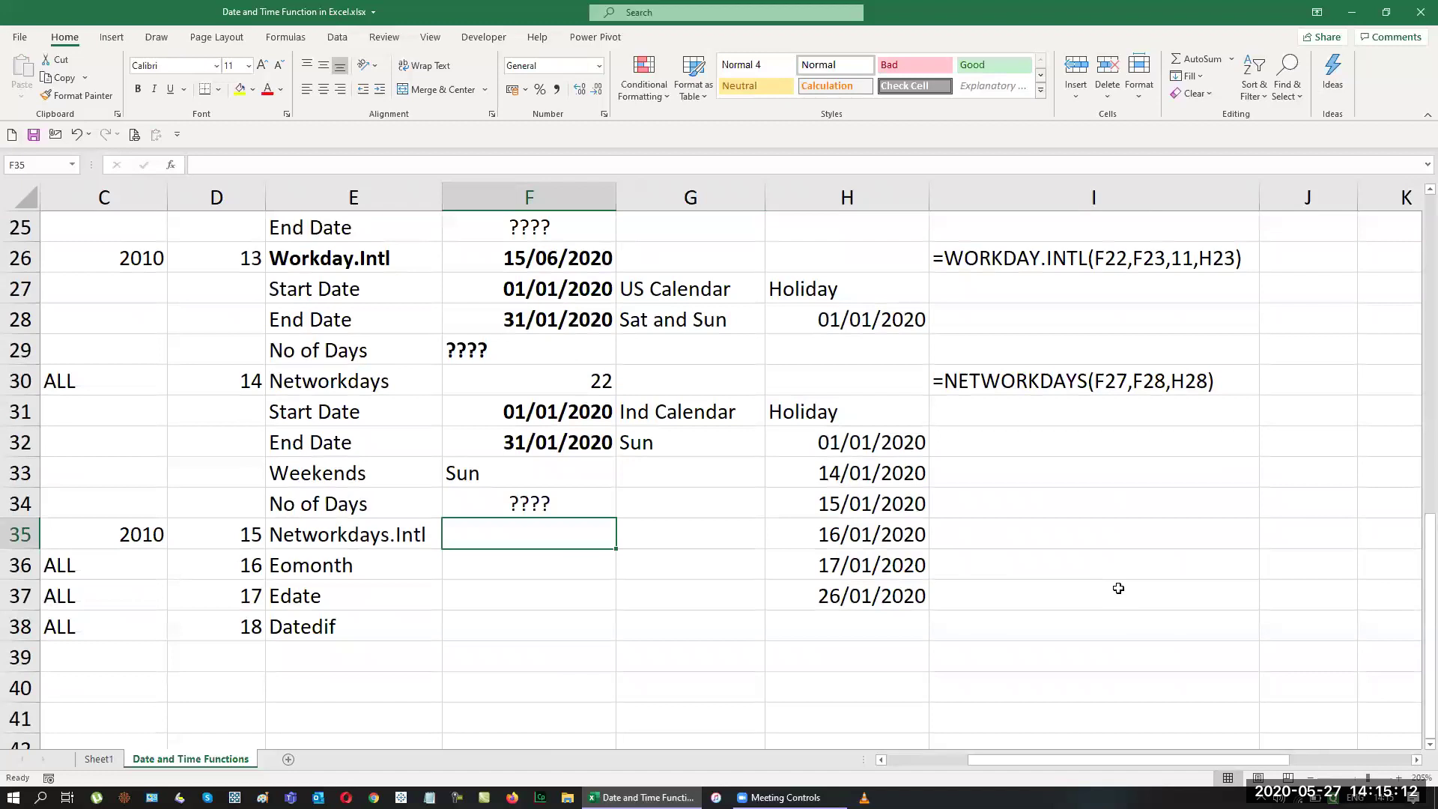
type("=wor")
key("BackSpace")
key("BackSpace")
key("BackSpace")
key("BackSpace")
type("=net")
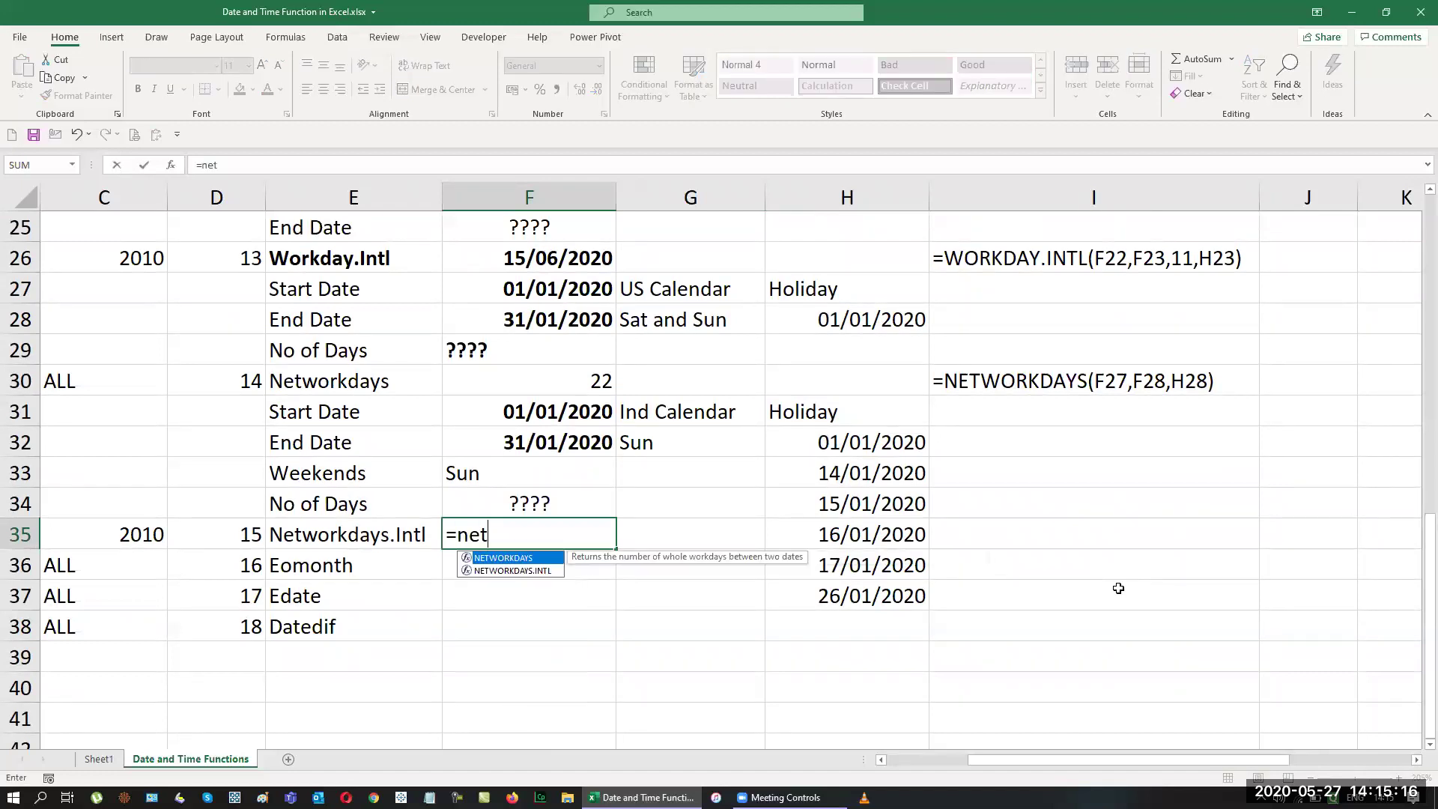
key("Down")
key("Tab")
key("ctrl+a")
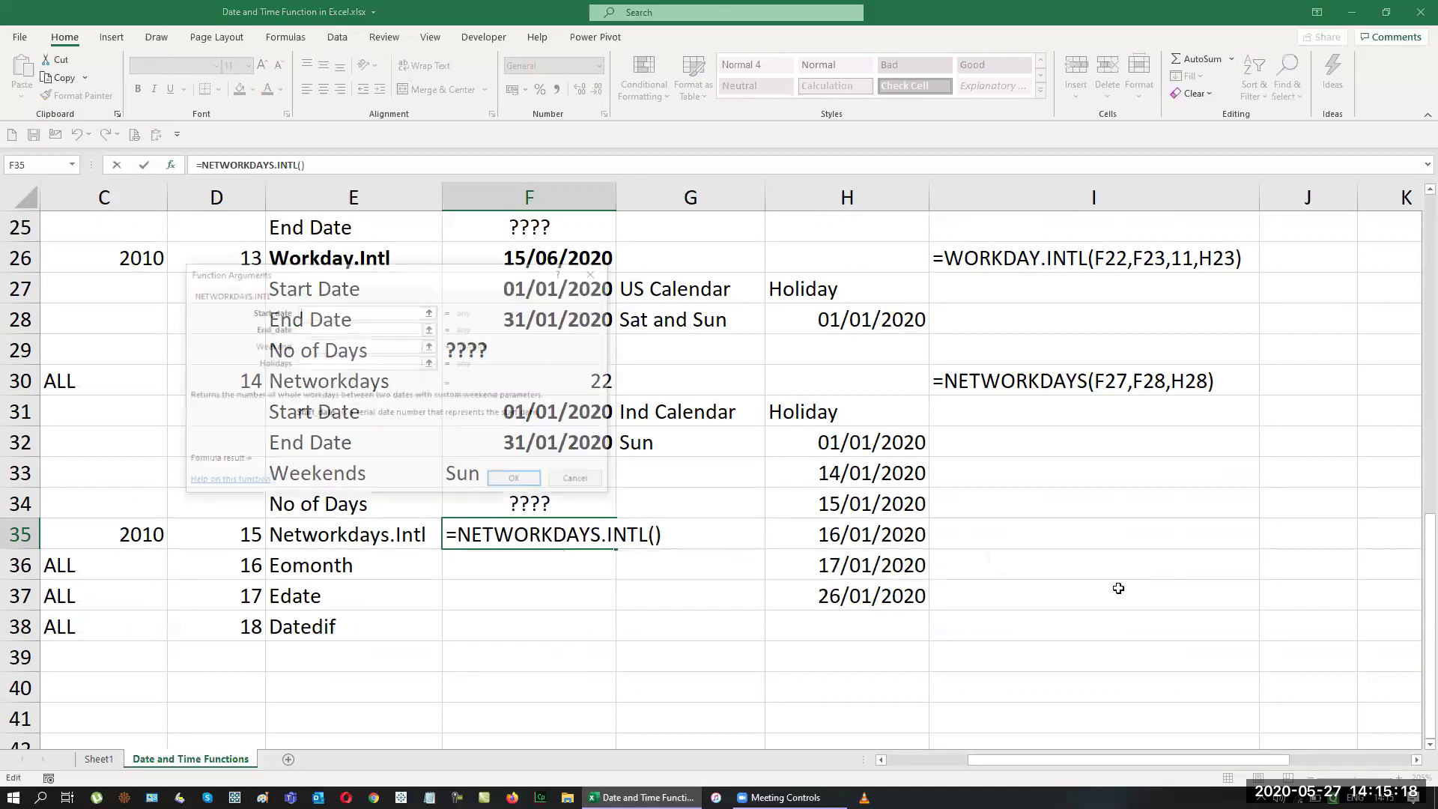
Complete the NETWORKDAYS.INTL arguments with start date F31, end date F32, weekend 11 and holidays H32:H37.
left_click_drag(498, 274, 1081, 230)
left_click(538, 412)
key("Tab")
left_click(553, 440)
key("Tab")
type("11")
key("Tab")
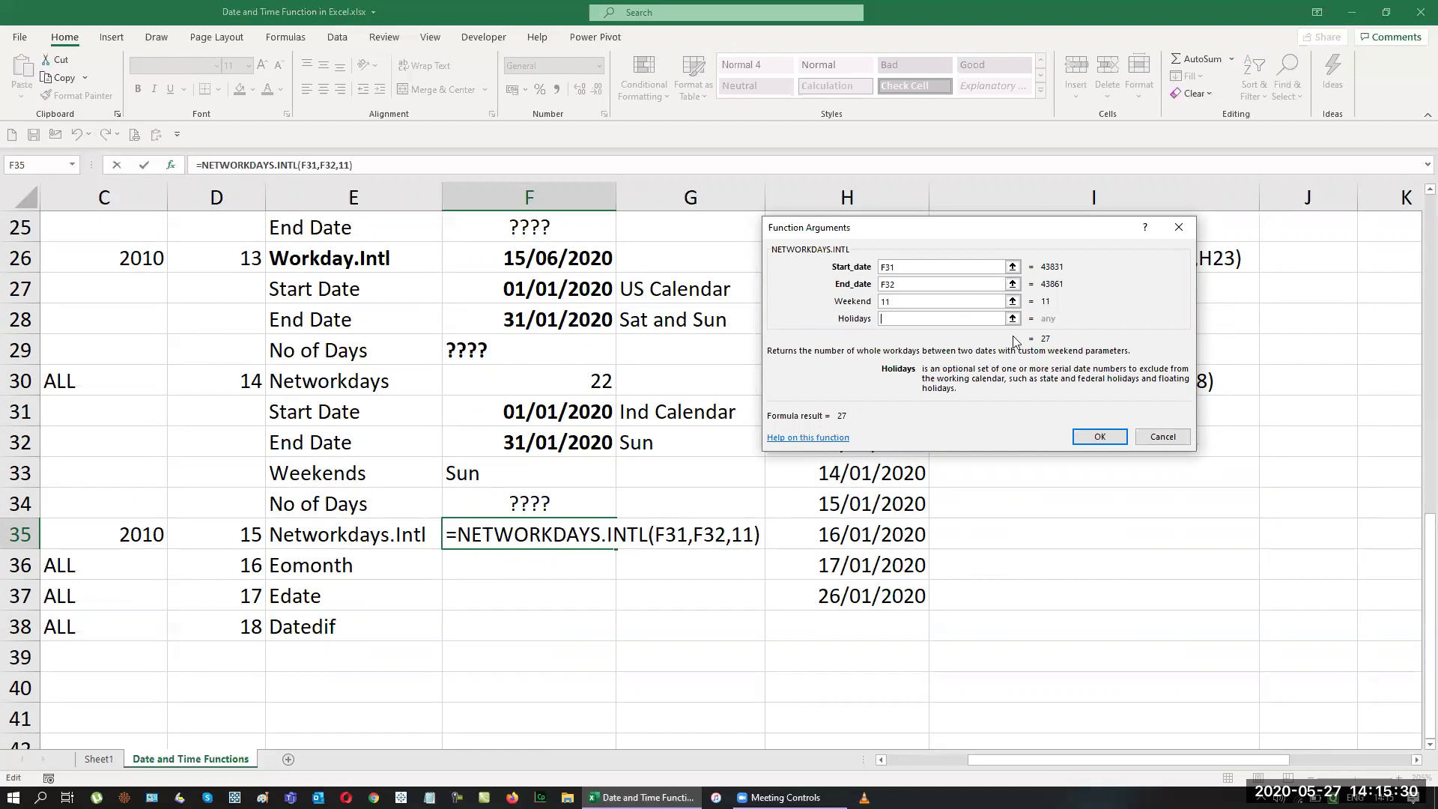
left_click_drag(1058, 223, 1144, 77)
left_click_drag(883, 438, 878, 596)
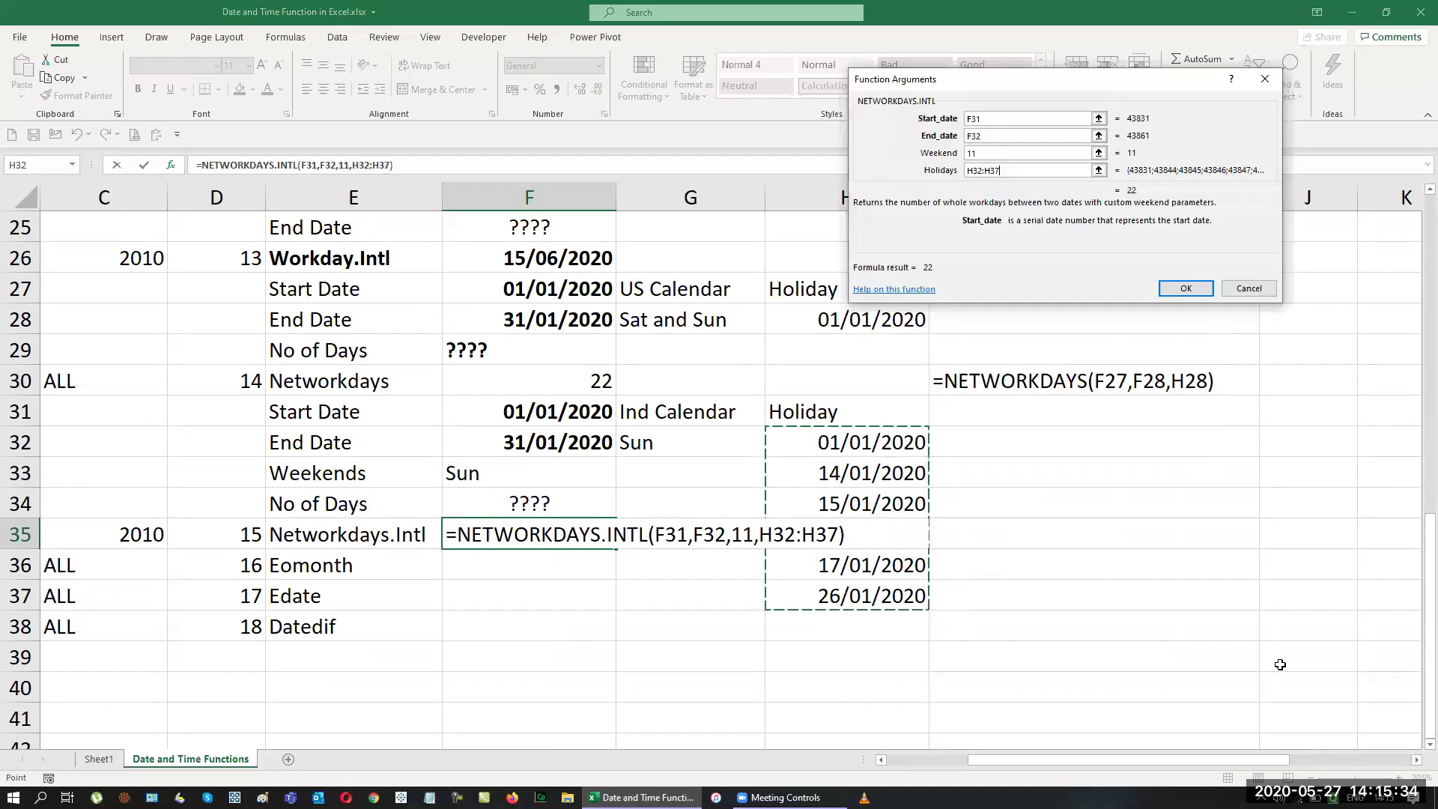
left_click(1174, 288)
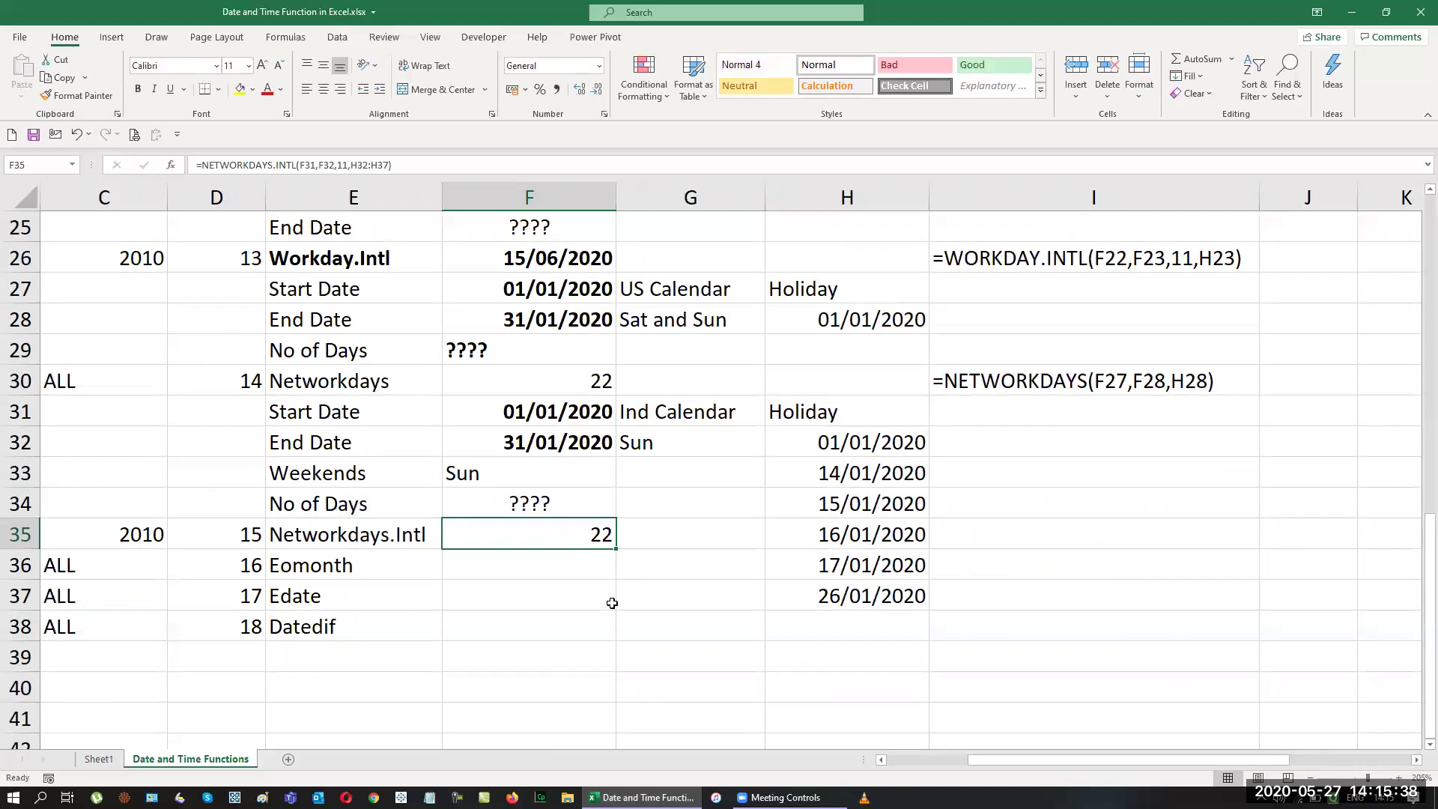
Replace the second holiday date of the Ind Calendar list in H33 with 15-1-2020.
left_click(654, 315)
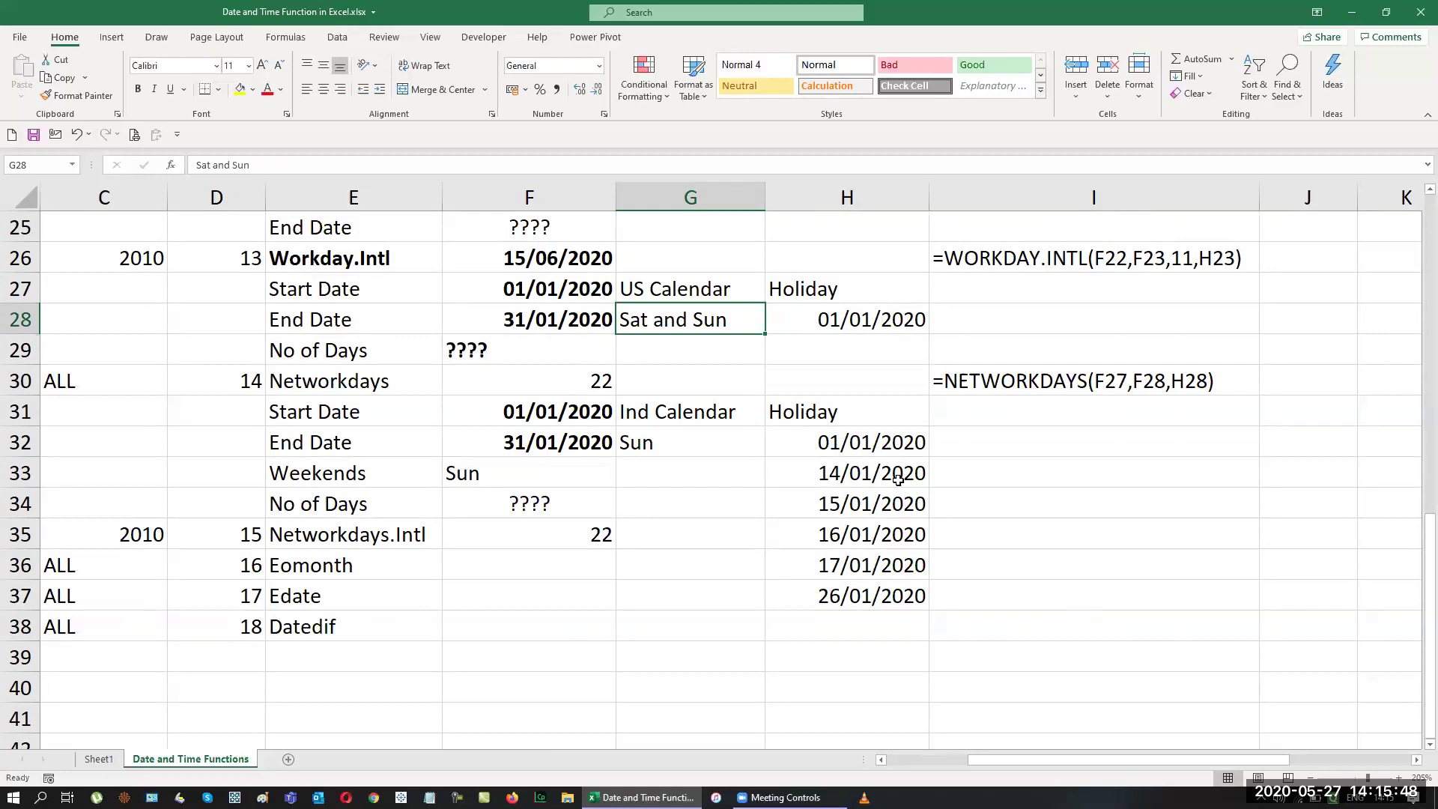
left_click(911, 477)
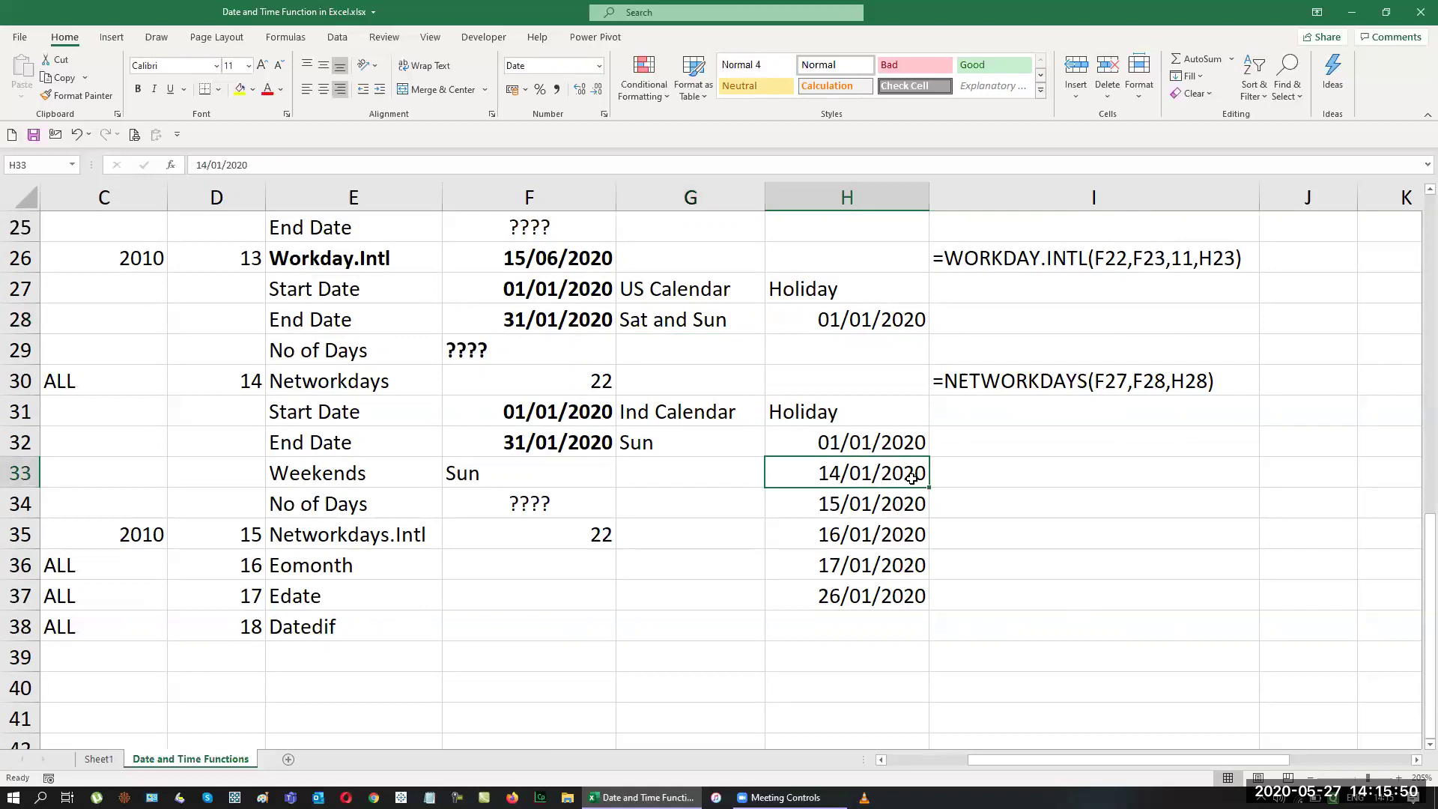
key("Delete")
type("15-1-2020")
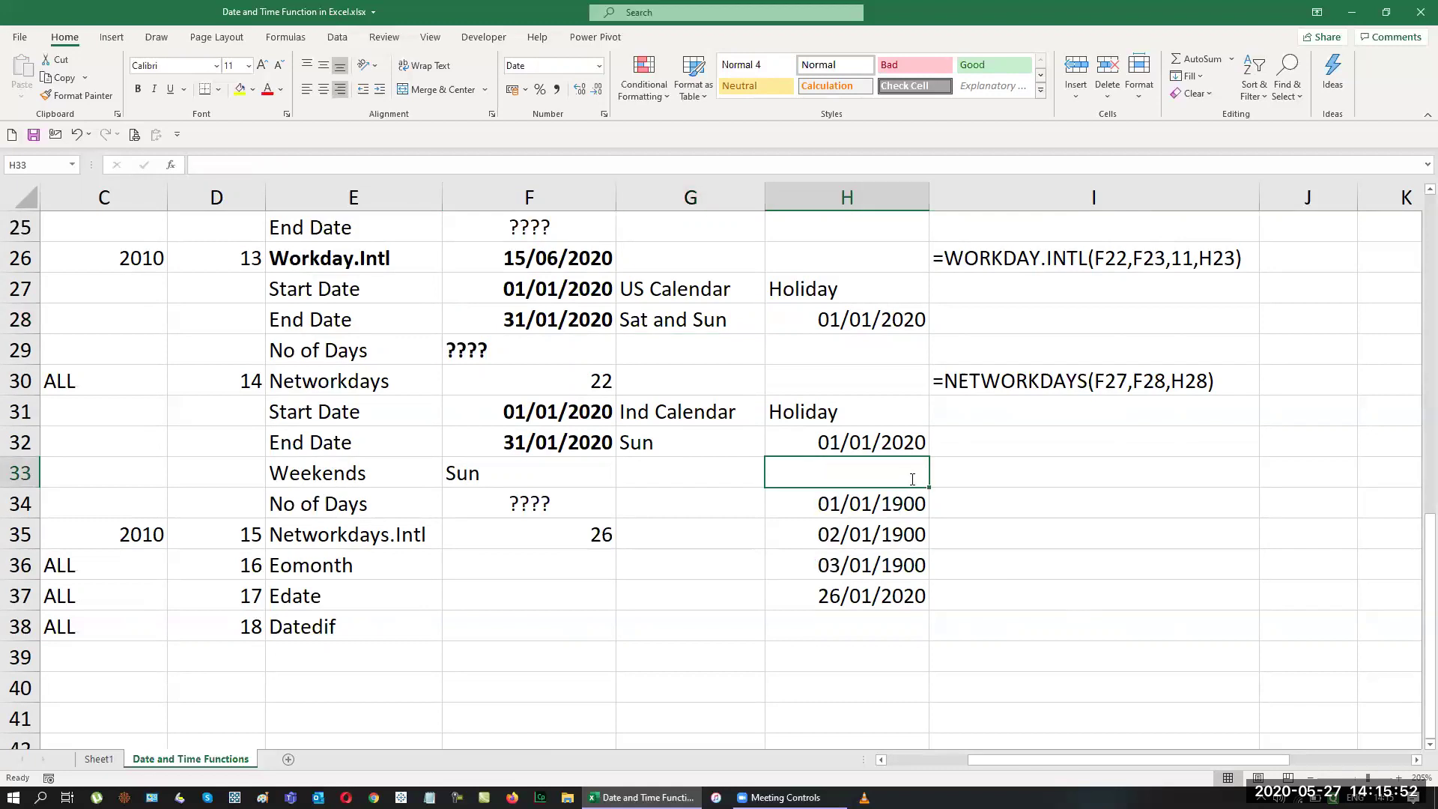
key("Return")
Clear the remaining holiday dates in H34:H37.
key("Down")
key("Up")
key("shift+Down")
key("shift+Down")
key("shift+Down")
key("Delete")
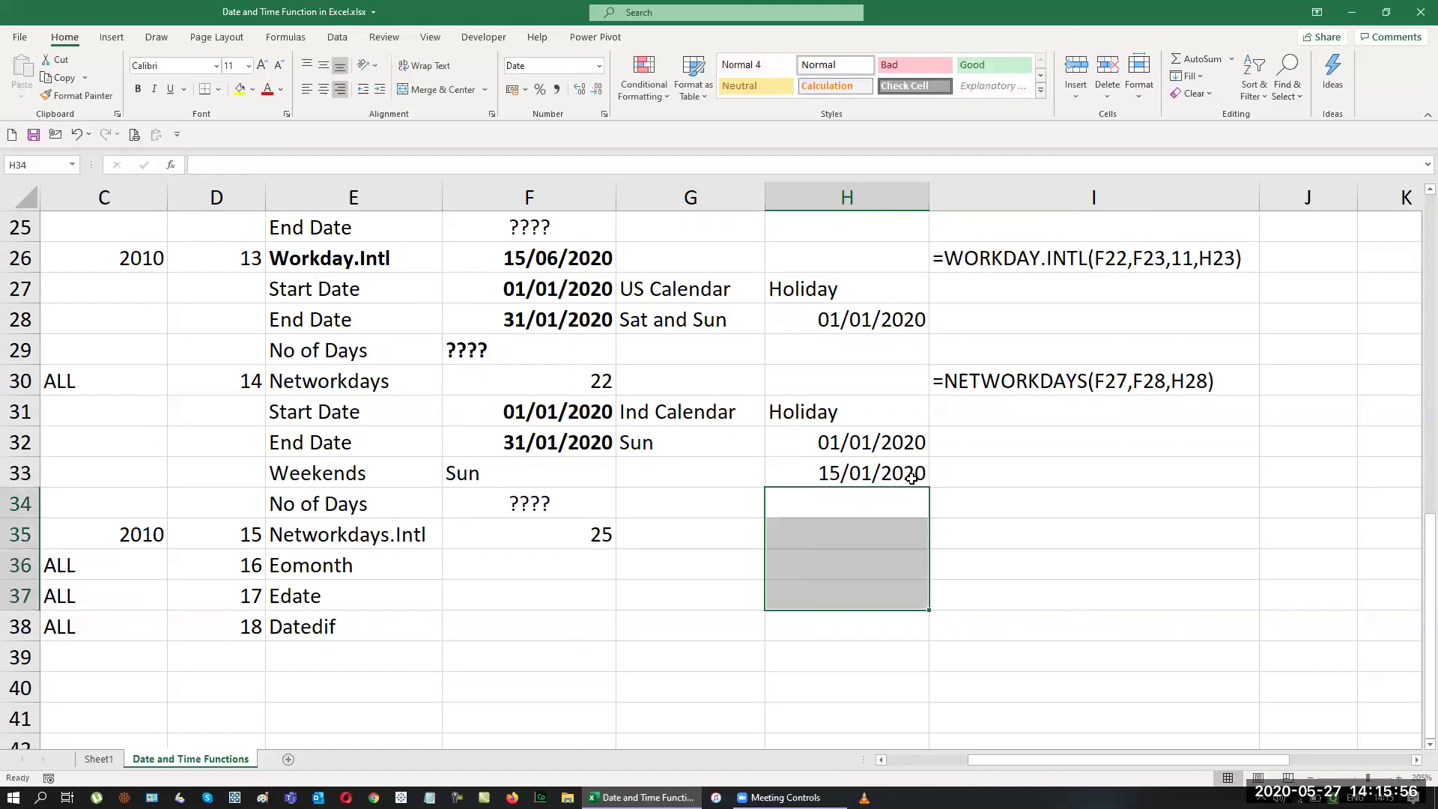
left_click(1031, 558)
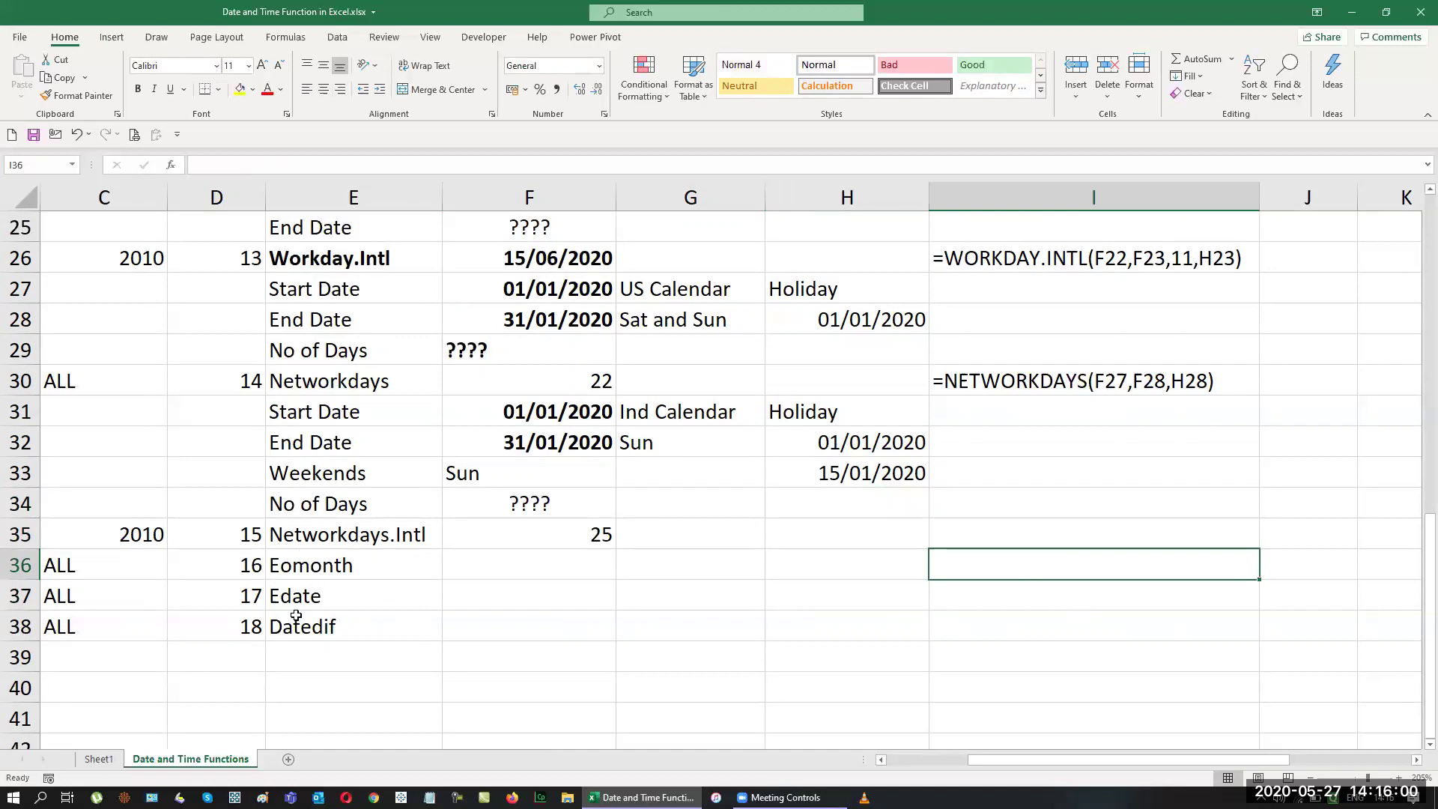
Insert two blank rows above the Eomonth row.
left_click_drag(1016, 776, 935, 776)
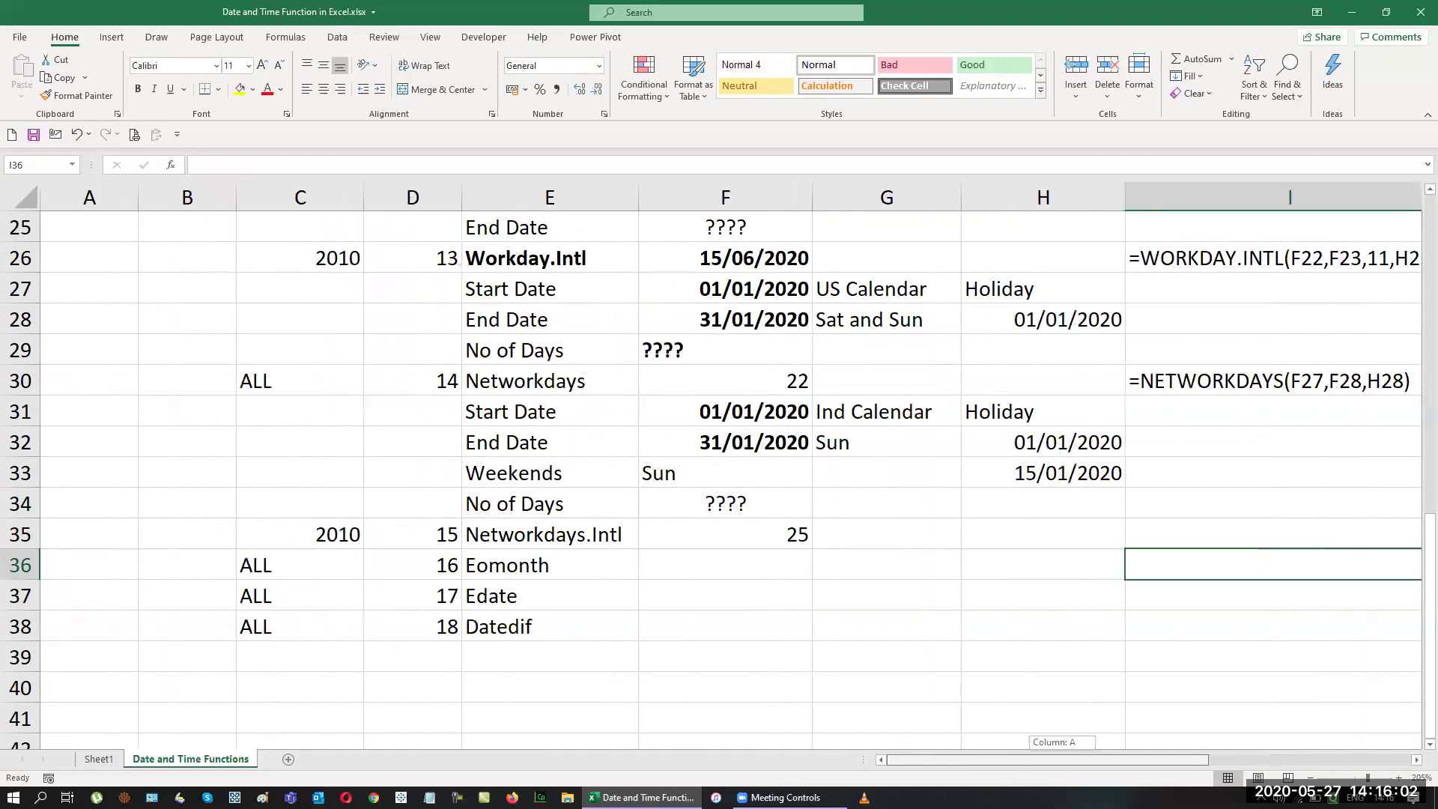
left_click(15, 566)
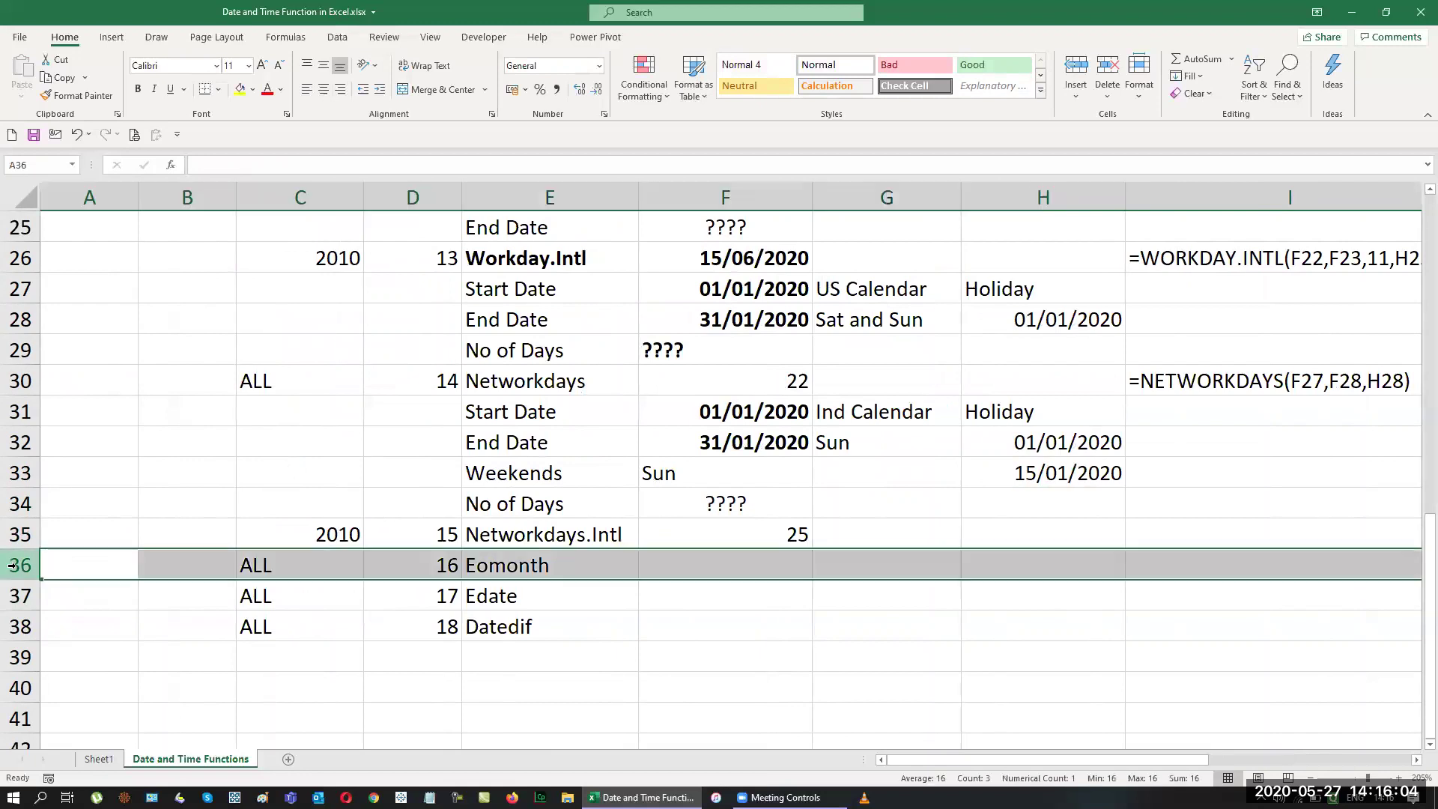
key("ctrl+shift+equal")
key("ctrl+shift+equal")
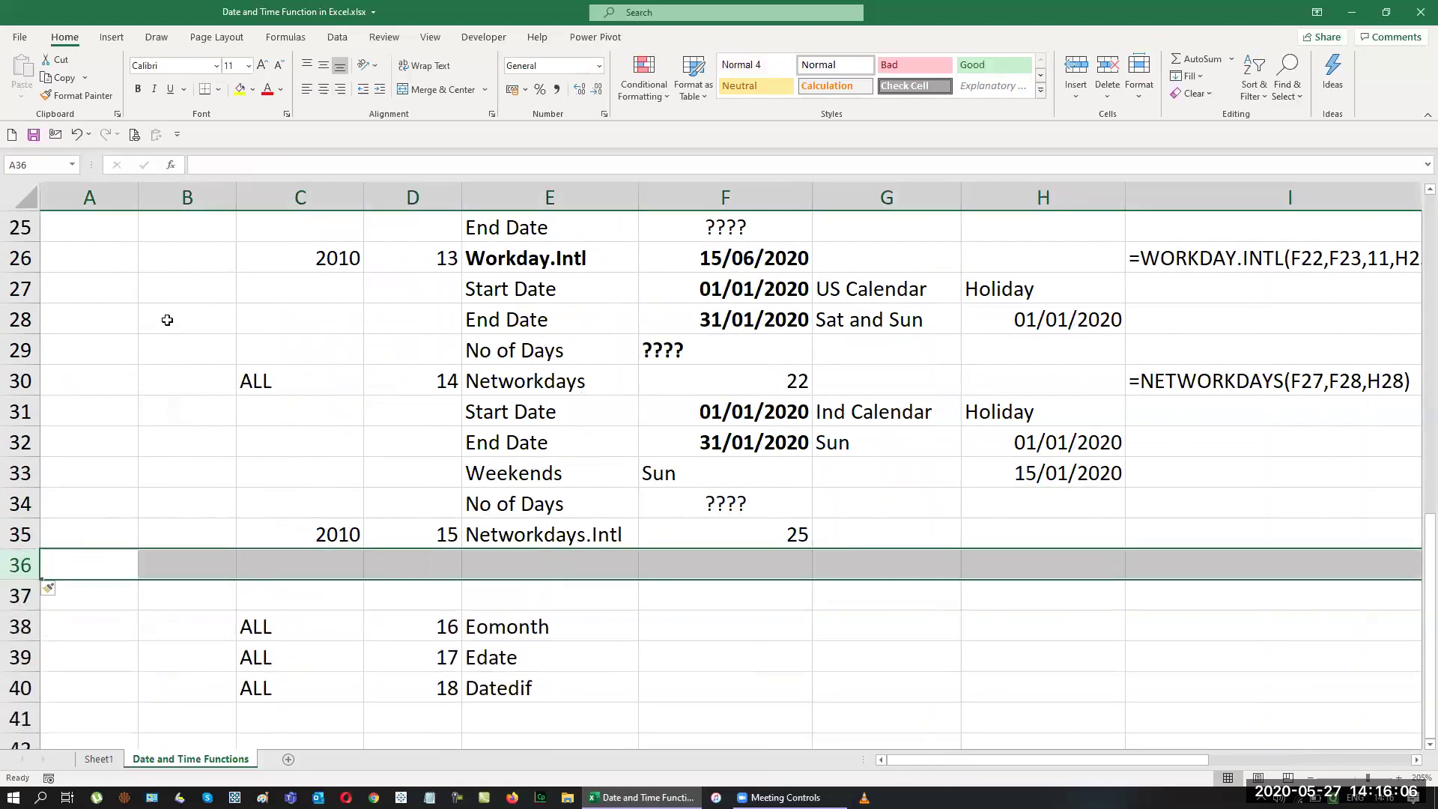
left_click(817, 638)
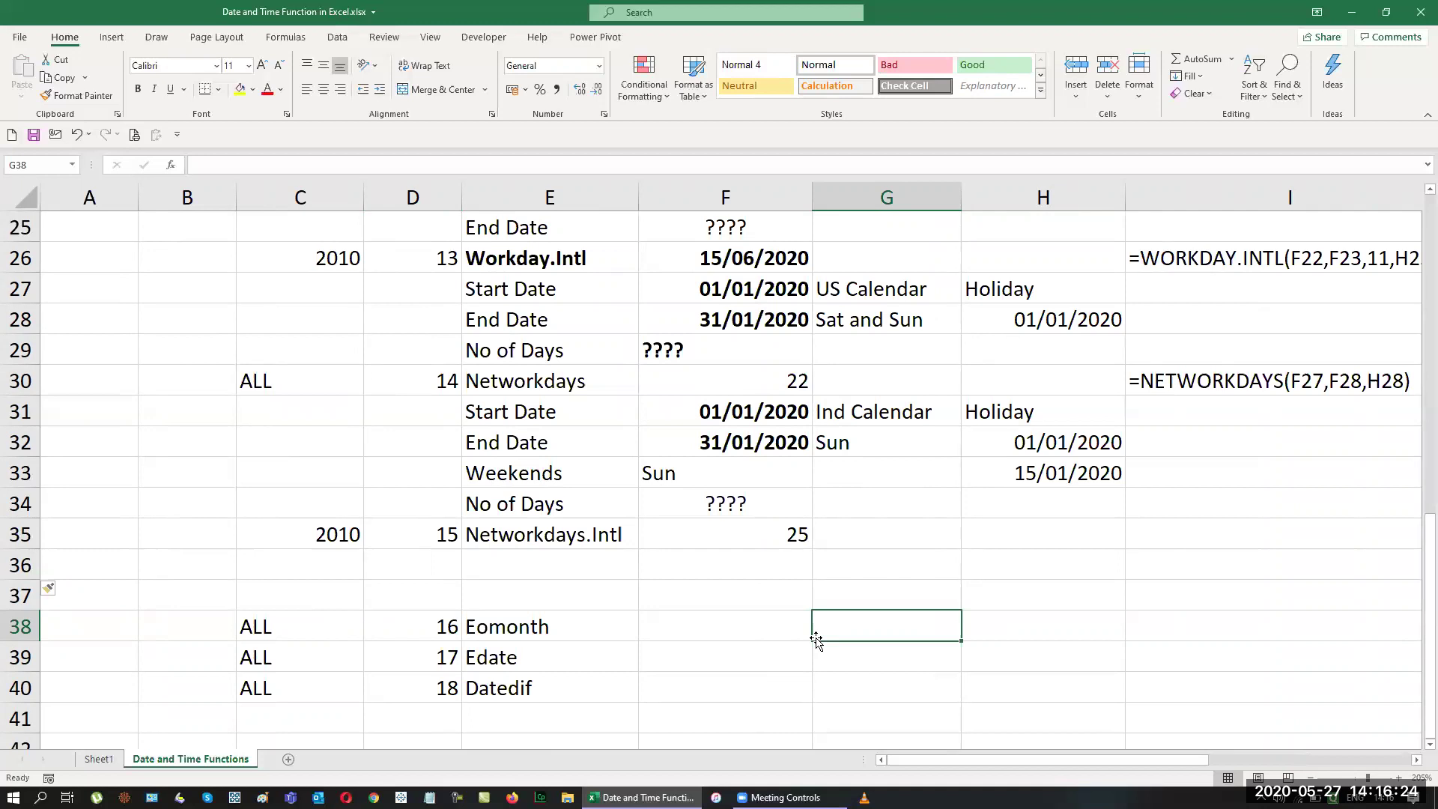
Copy the FORMULATEXT formula from I30 to I35 and AutoFit the width of column I.
left_click(1255, 382)
key("ctrl+c")
left_click(1256, 538)
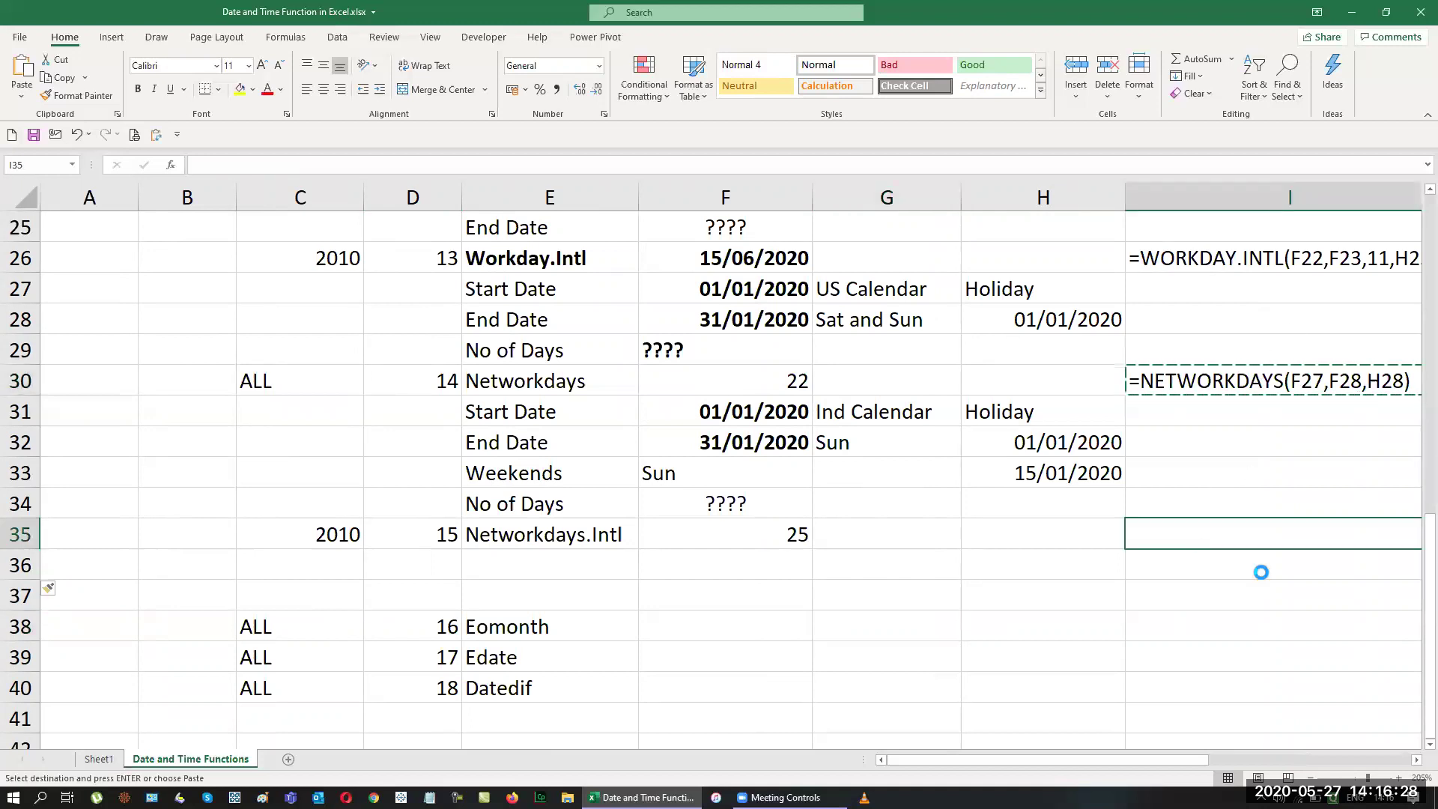
key("ctrl+v")
key("Escape")
left_click_drag(1034, 196, 1033, 196)
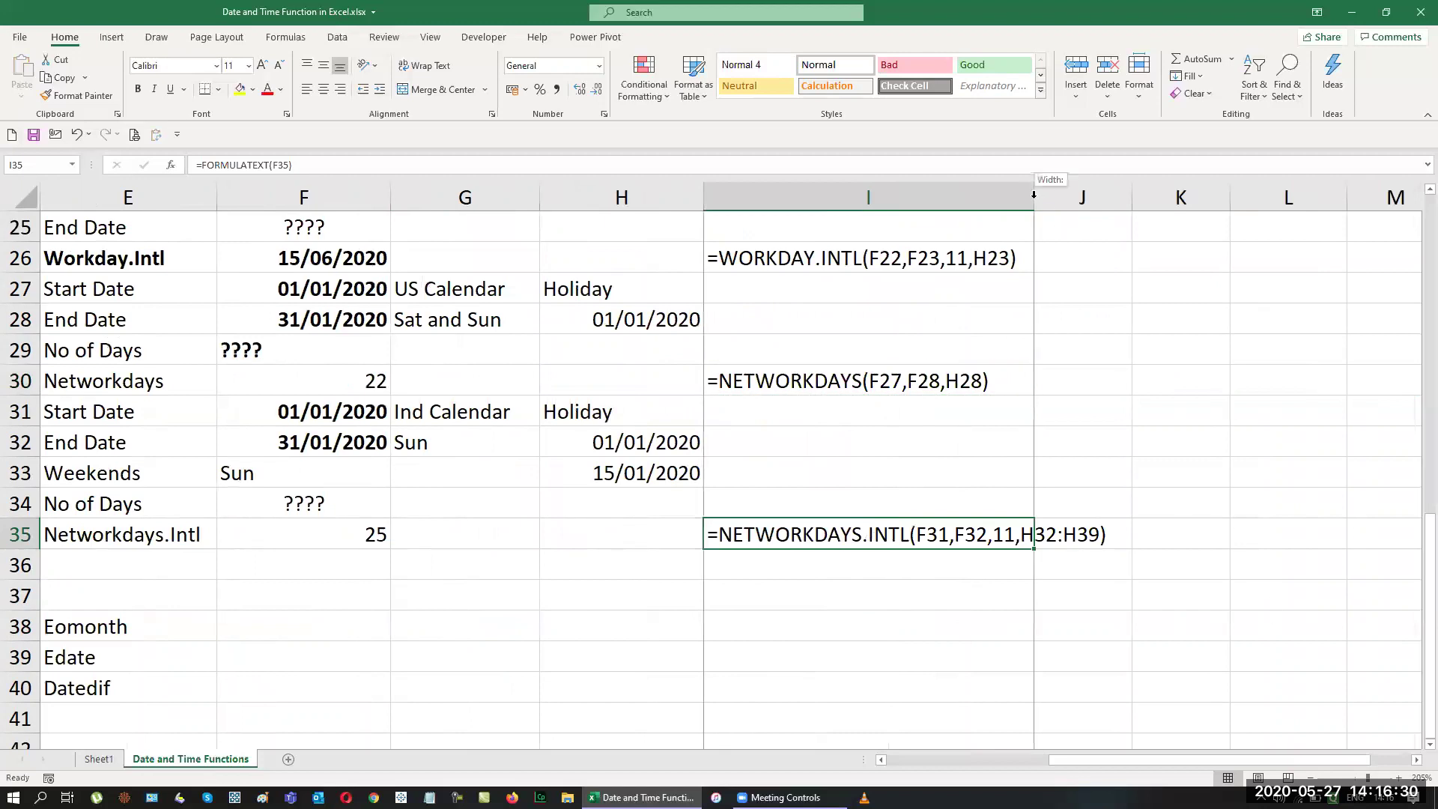
double_click(1033, 195)
Enter the current date as a fixed value in F38 and add the heading Today's above it in F37.
left_click_drag(1241, 760, 1048, 764)
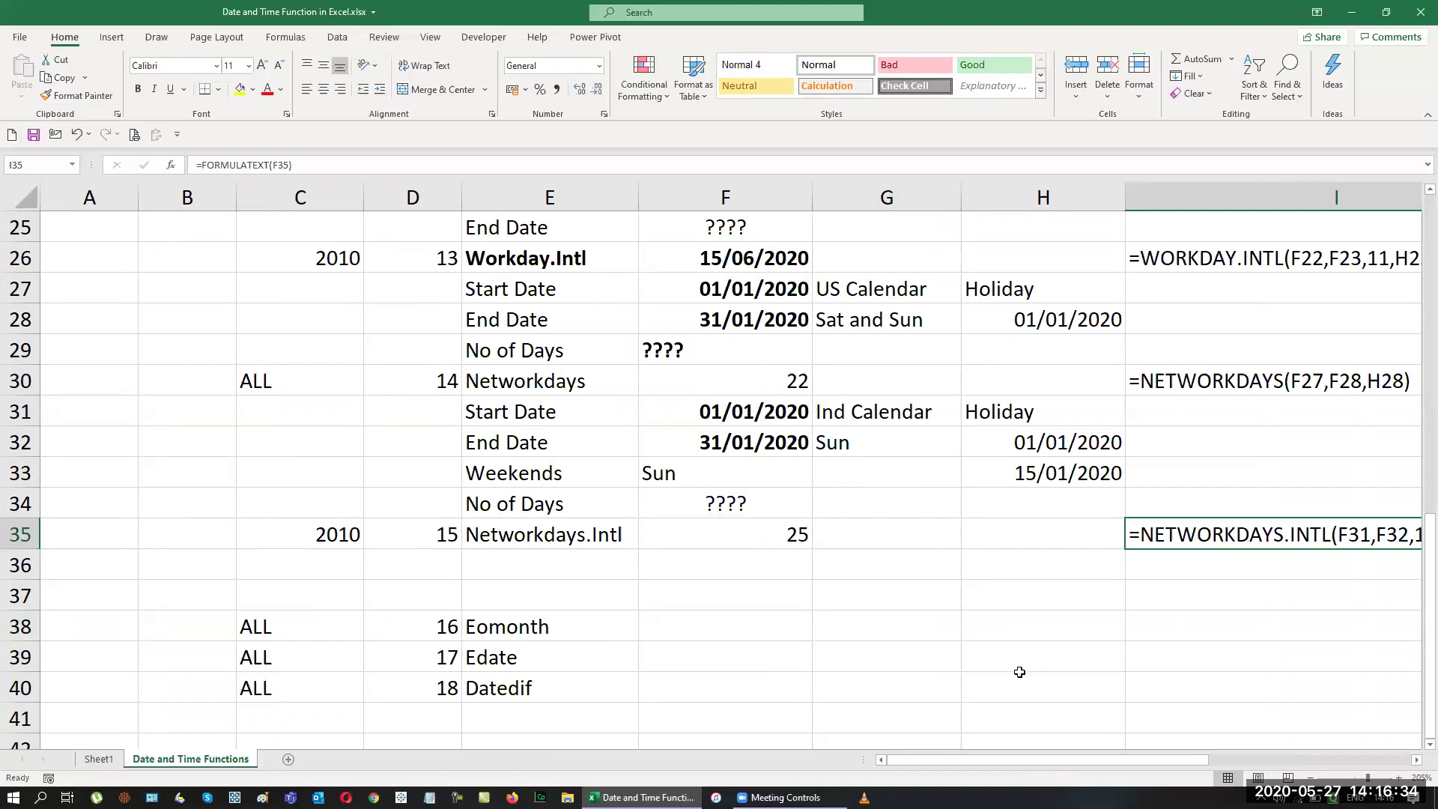
scroll(1019, 672, "down", 1)
left_click(653, 534)
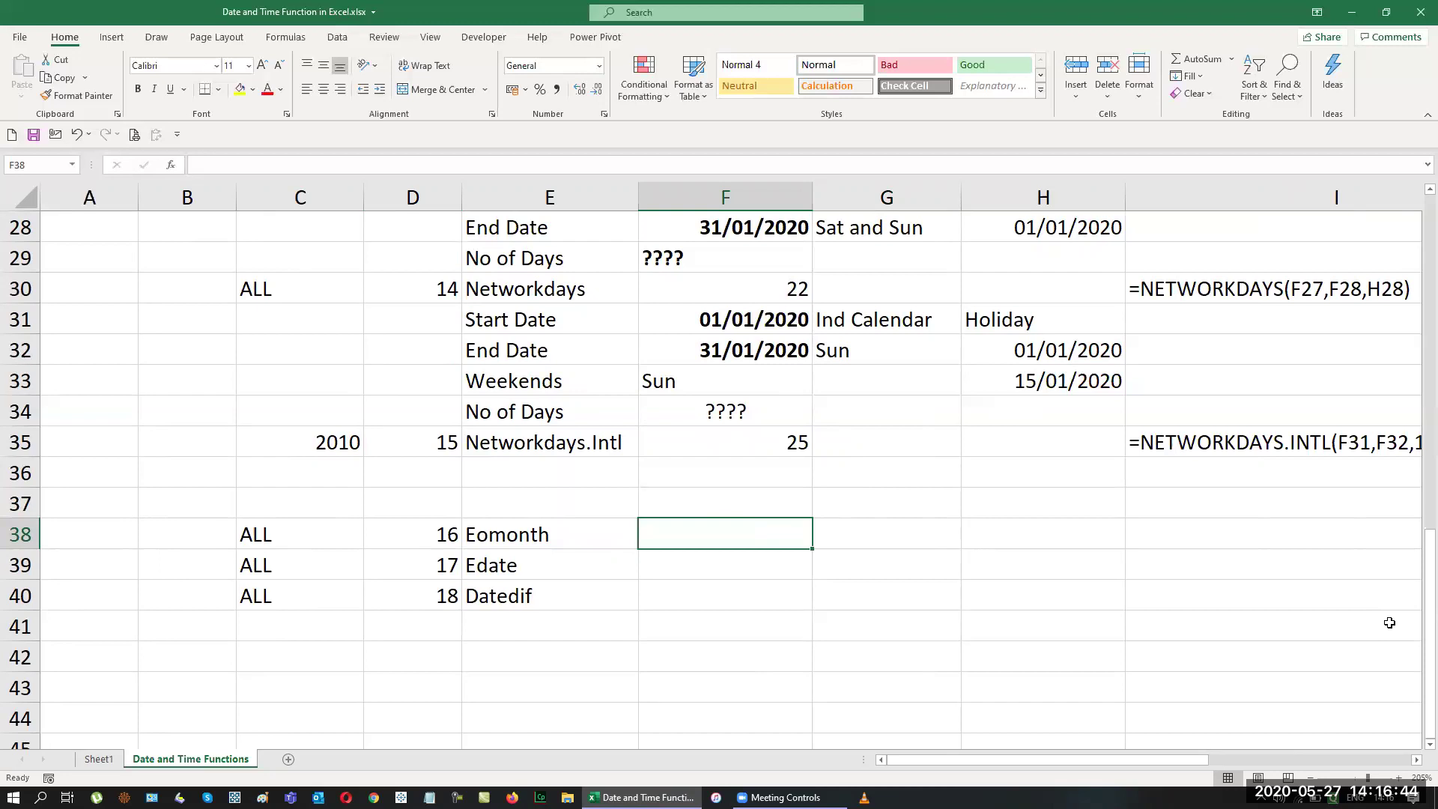
key("ctrl+semicolon")
key("Return")
key("Up")
key("Up")
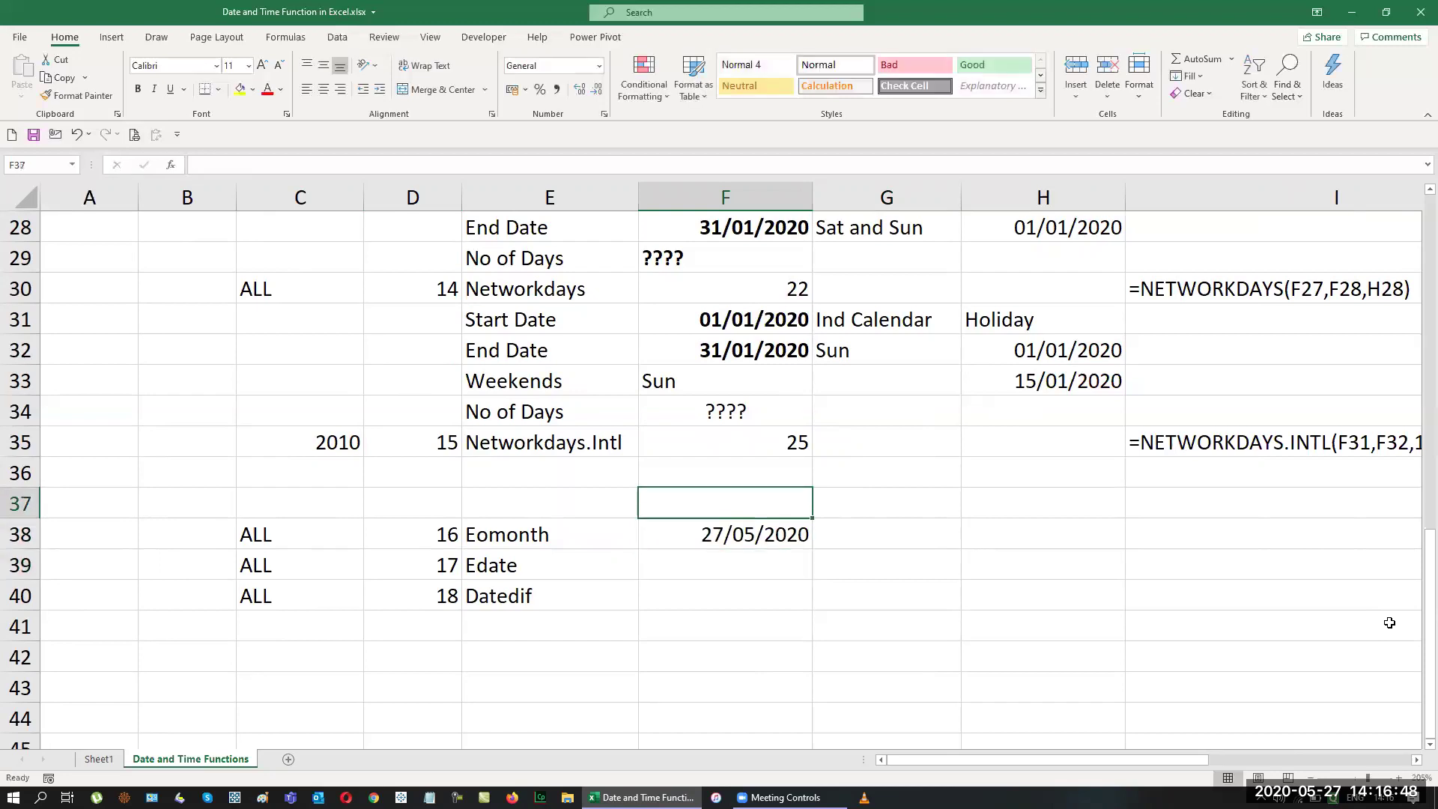
type("Today's")
key("Tab")
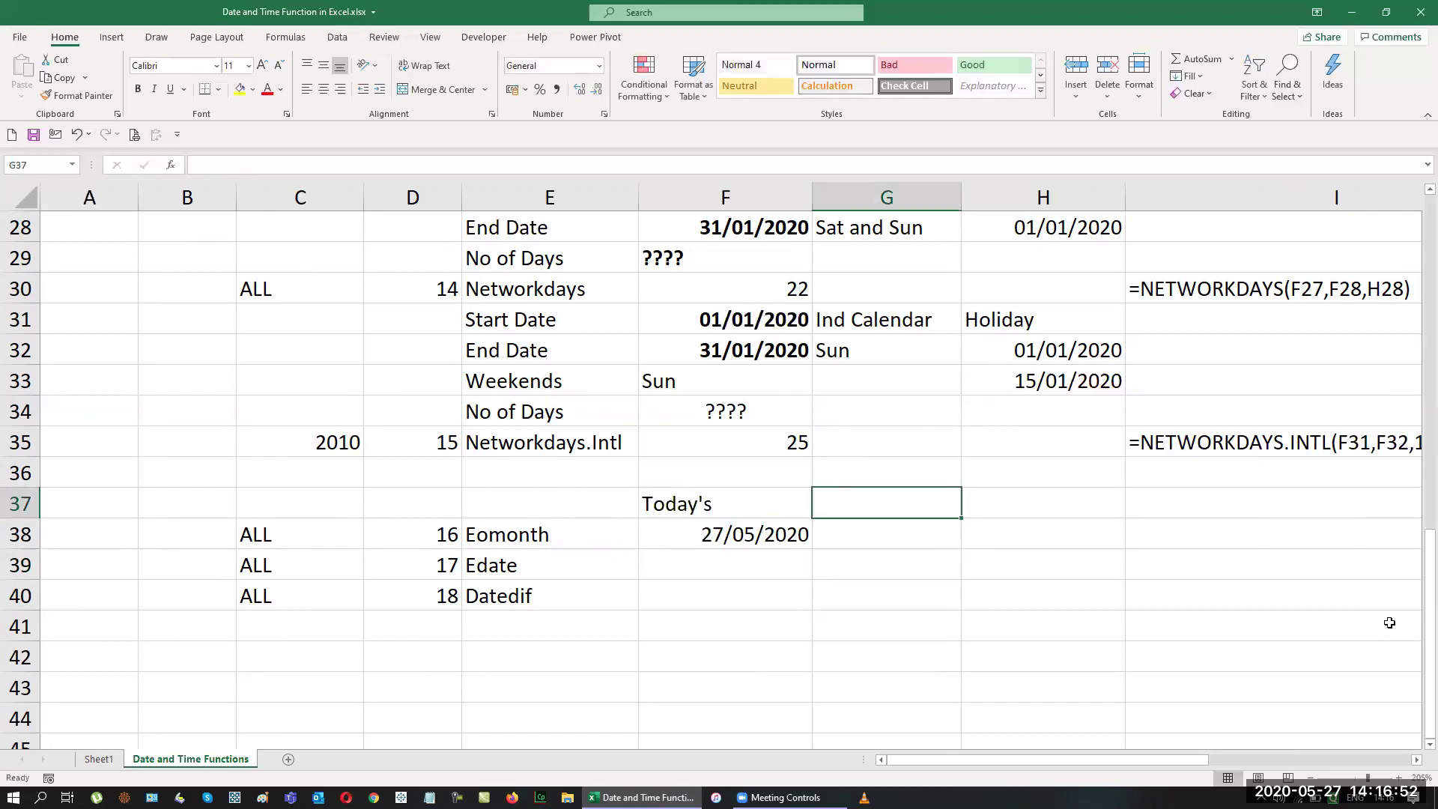
Enter the headings Current Month in G37 and Last Month in H37.
key("Down")
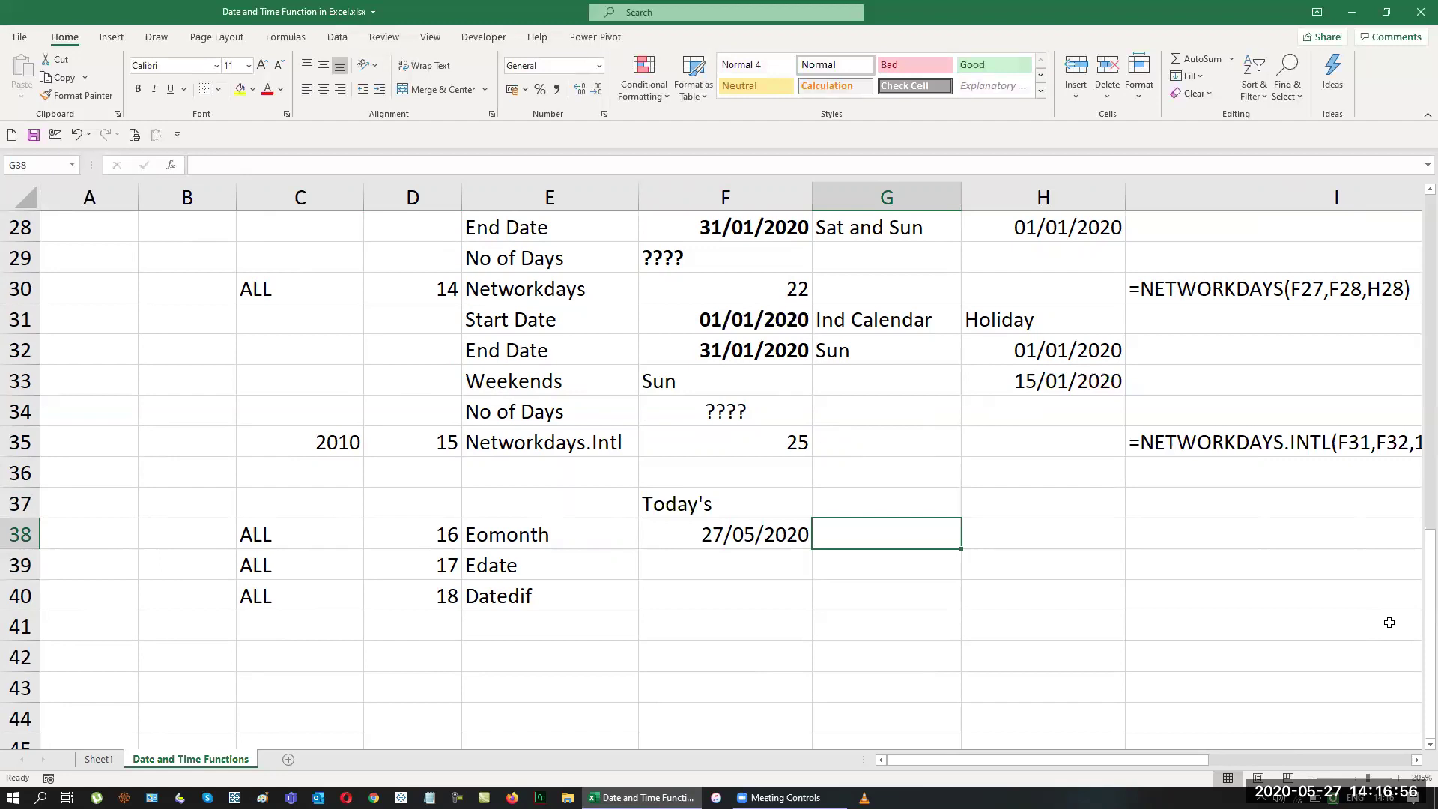
key("Up")
key("Right")
key("Right")
key("Right")
key("Left")
key("Left")
key("Left")
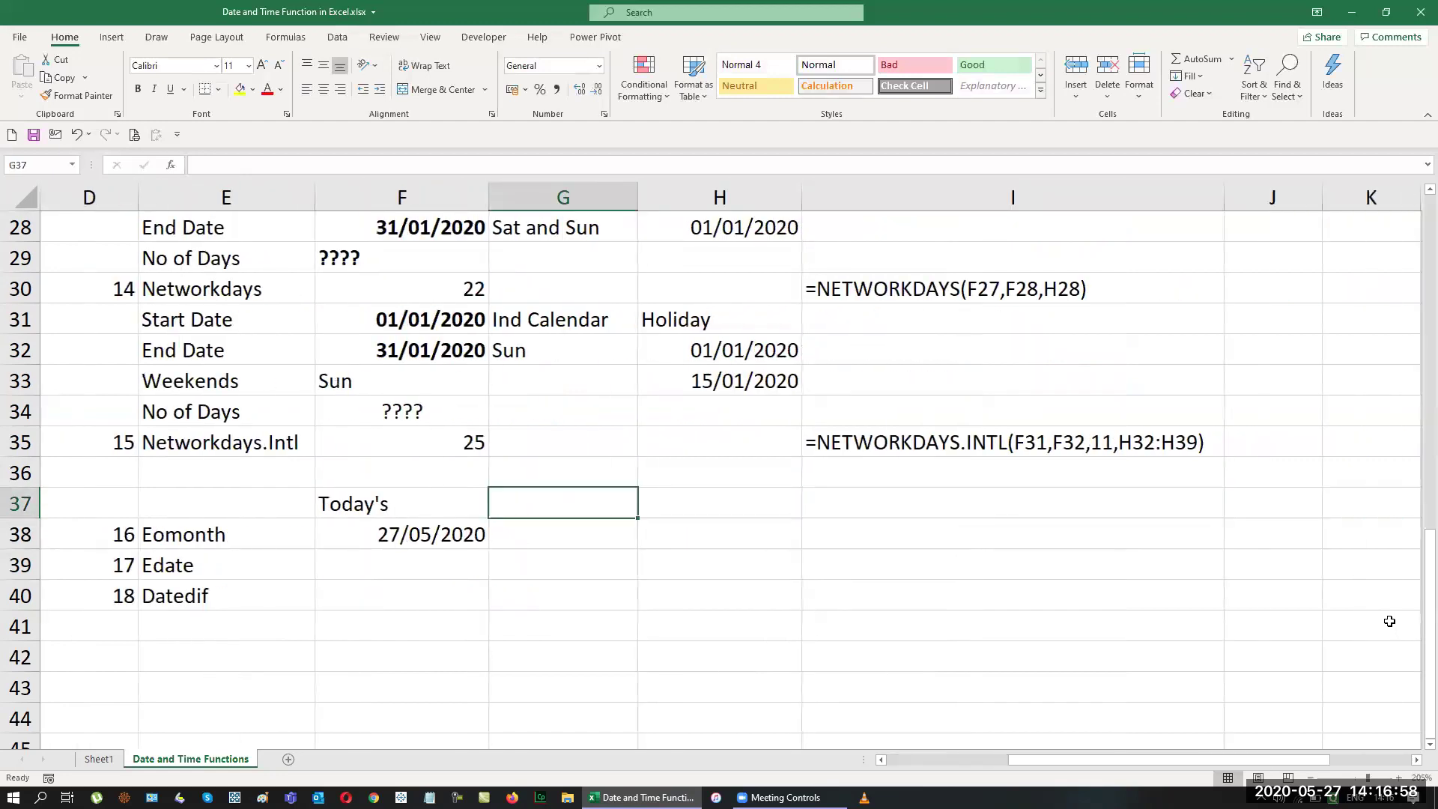
type("Current ")
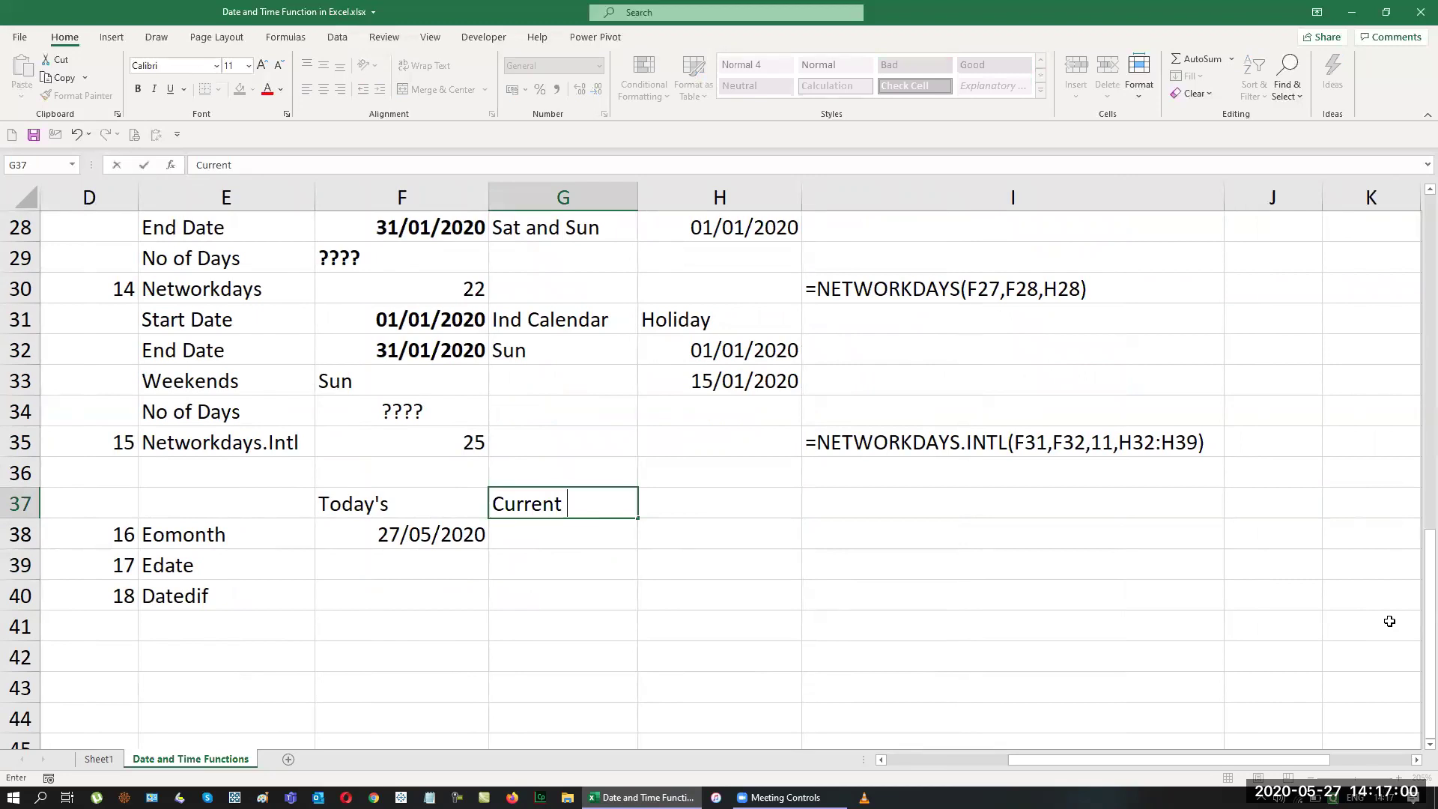
type("Month")
key("Tab")
type("Last Month")
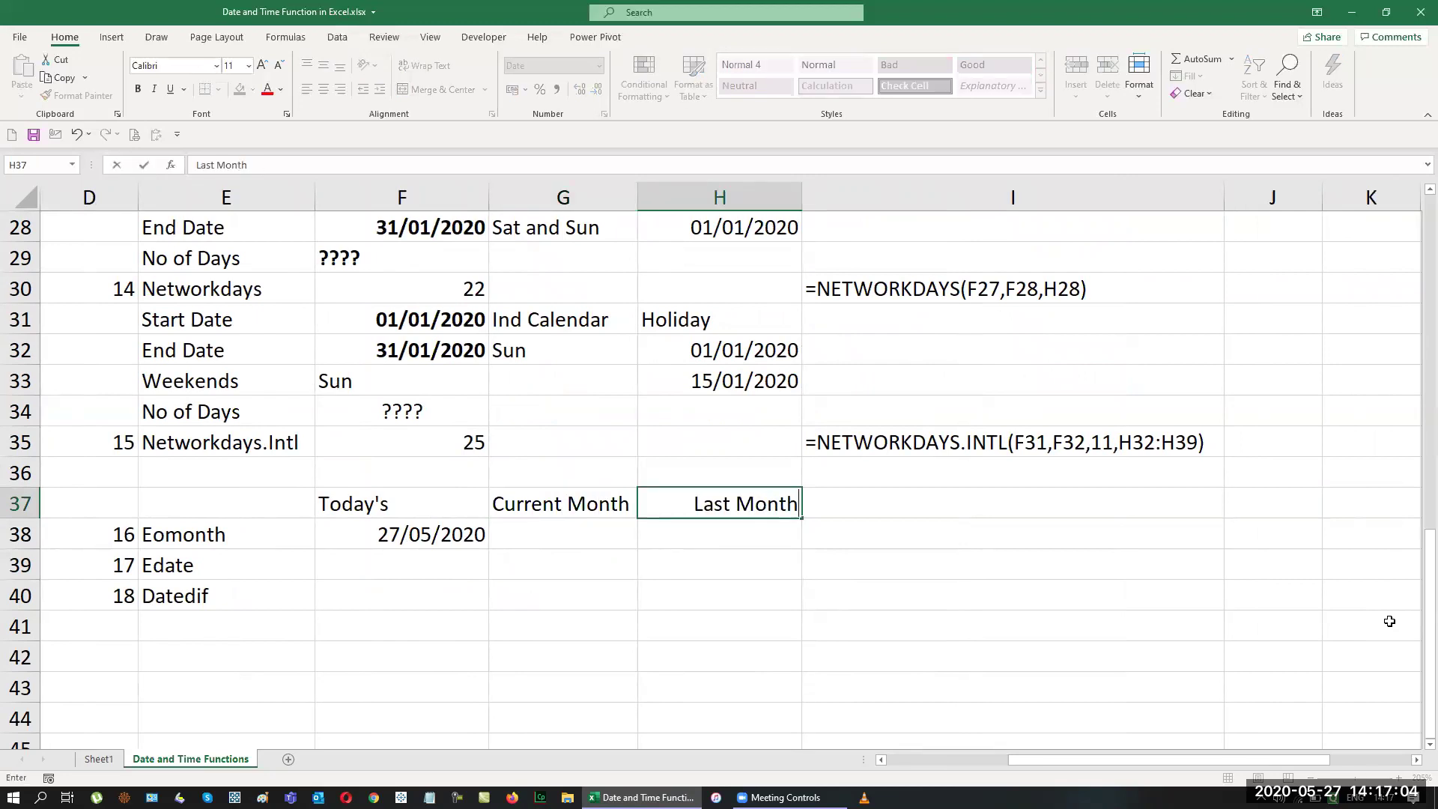
key("Tab")
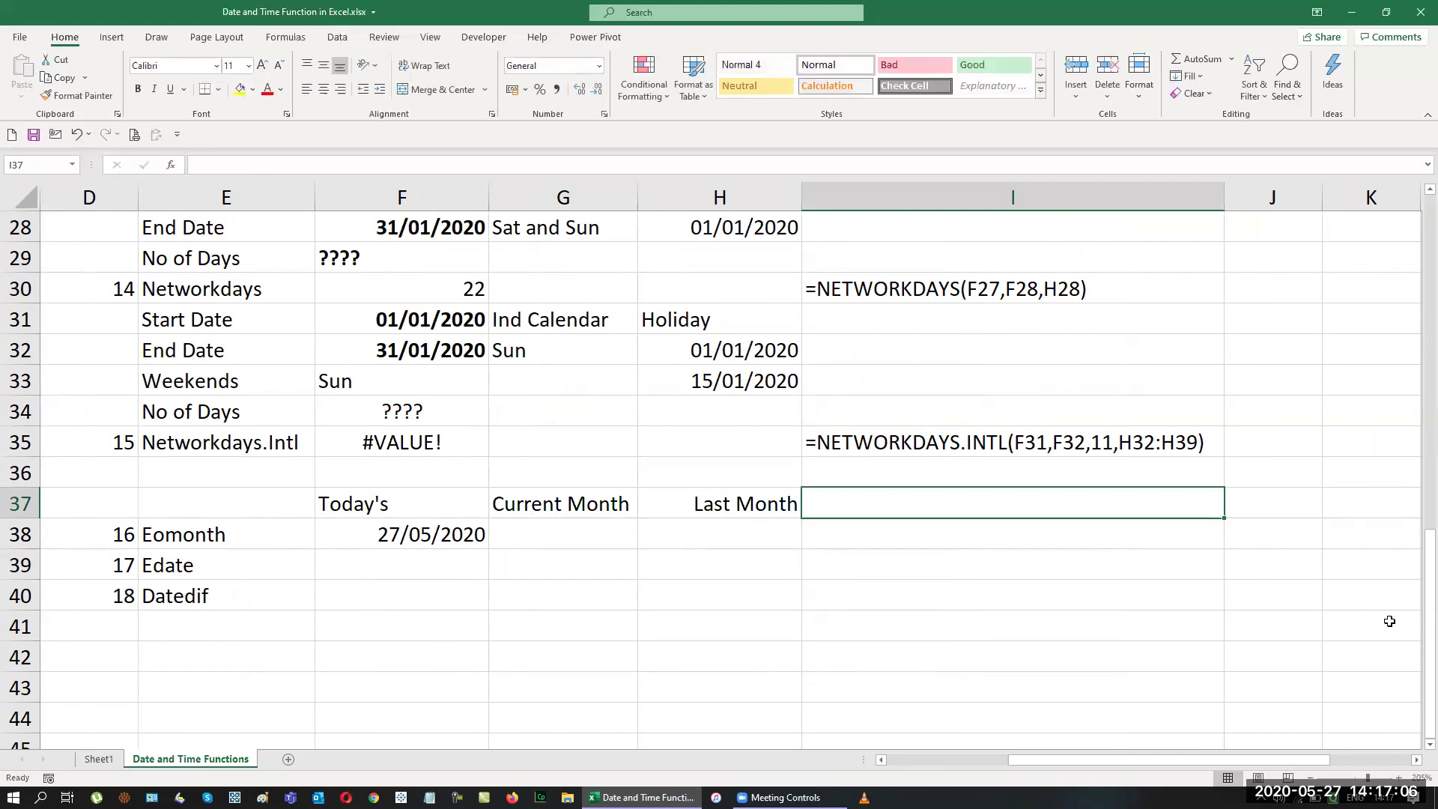
Enter the heading Next Month in I37.
type("Next No")
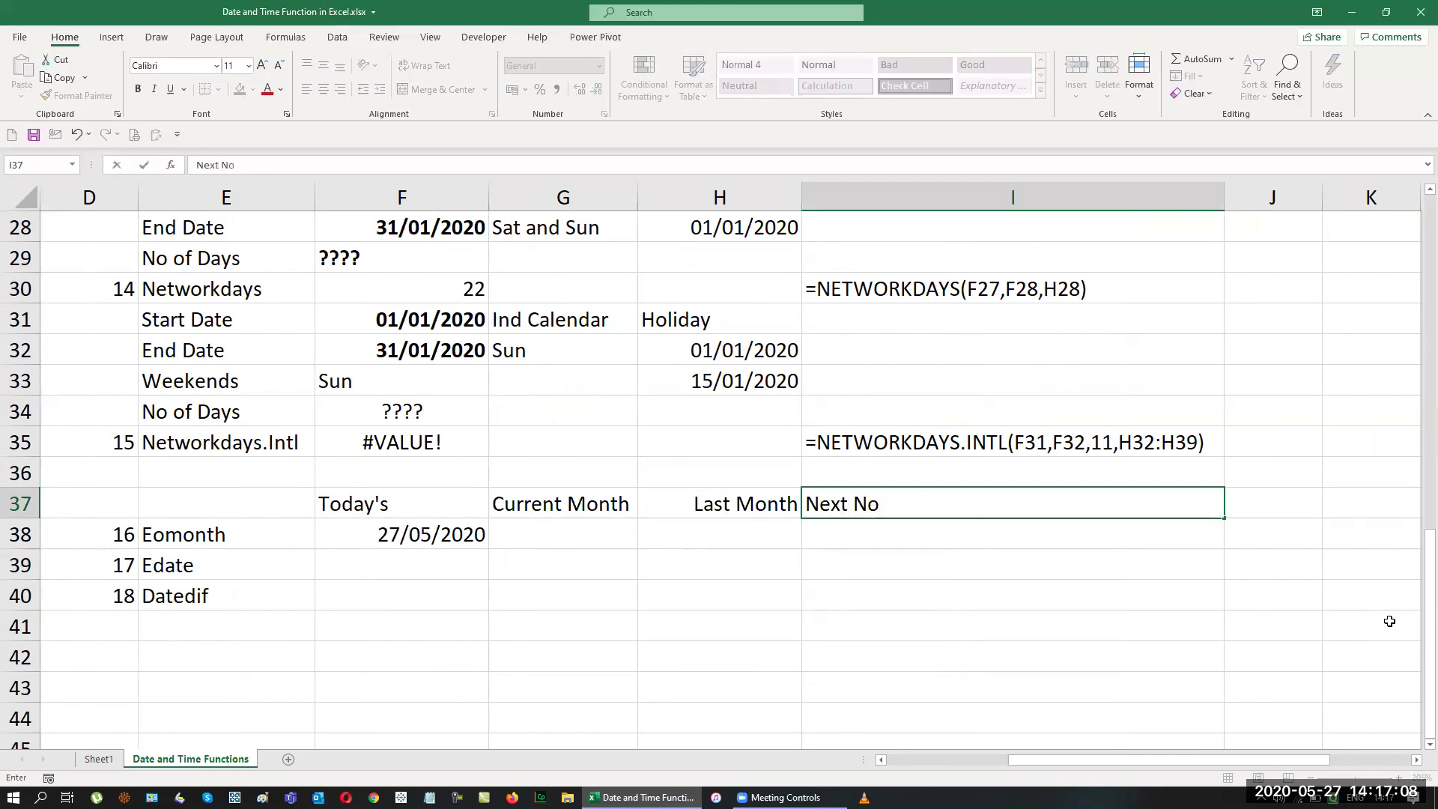
type("n")
key("BackSpace")
key("BackSpace")
key("BackSpace")
type("Month")
key("Return")
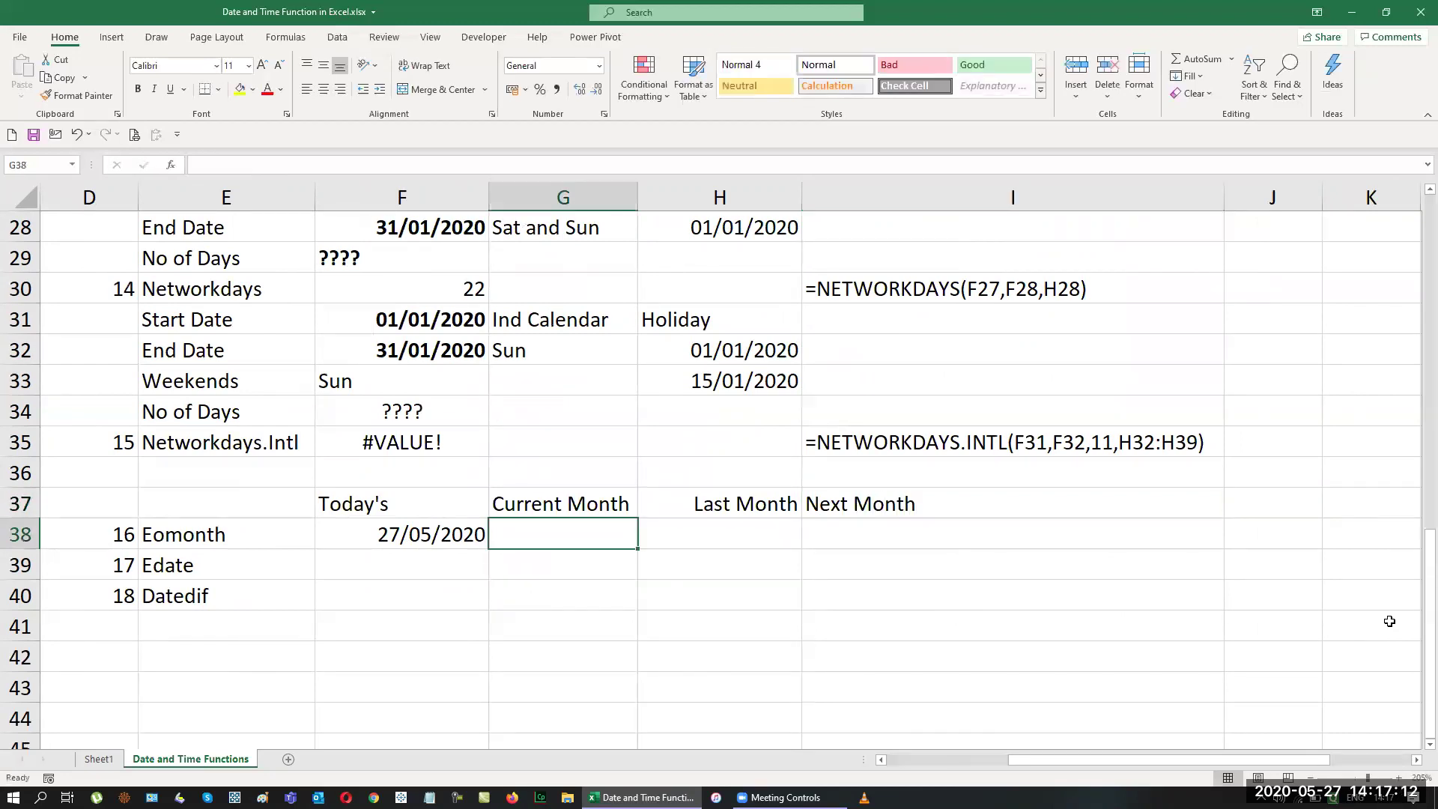
Enter the month offsets 0, -1 and 1 in G36:I36 above the Current, Last and Next Month headings.
key("Up")
key("Up")
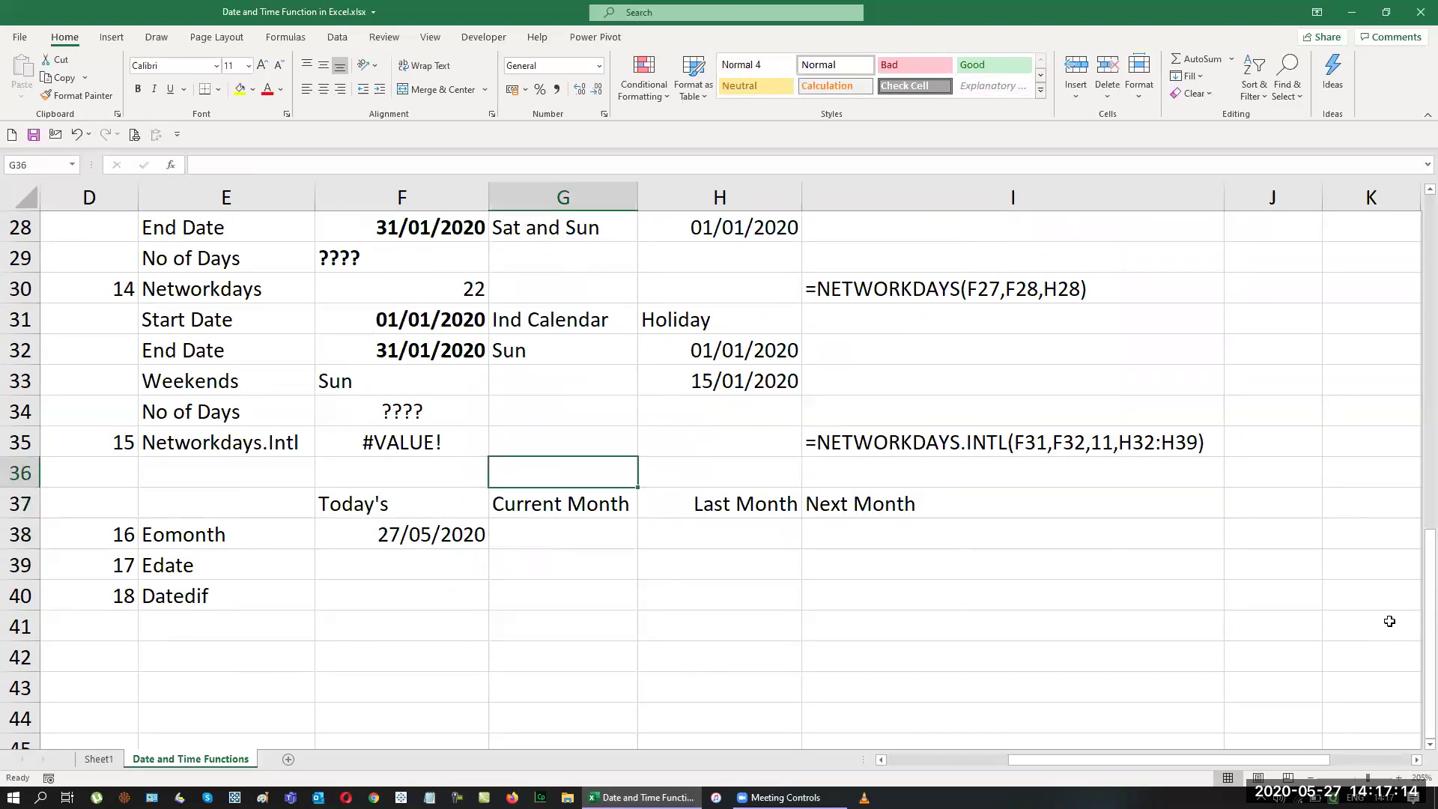
type("0")
key("Tab")
type("-1")
key("Tab")
type("1")
key("Return")
Format the -1 offset in H36 as a Number without decimal places.
key("Up")
key("Right")
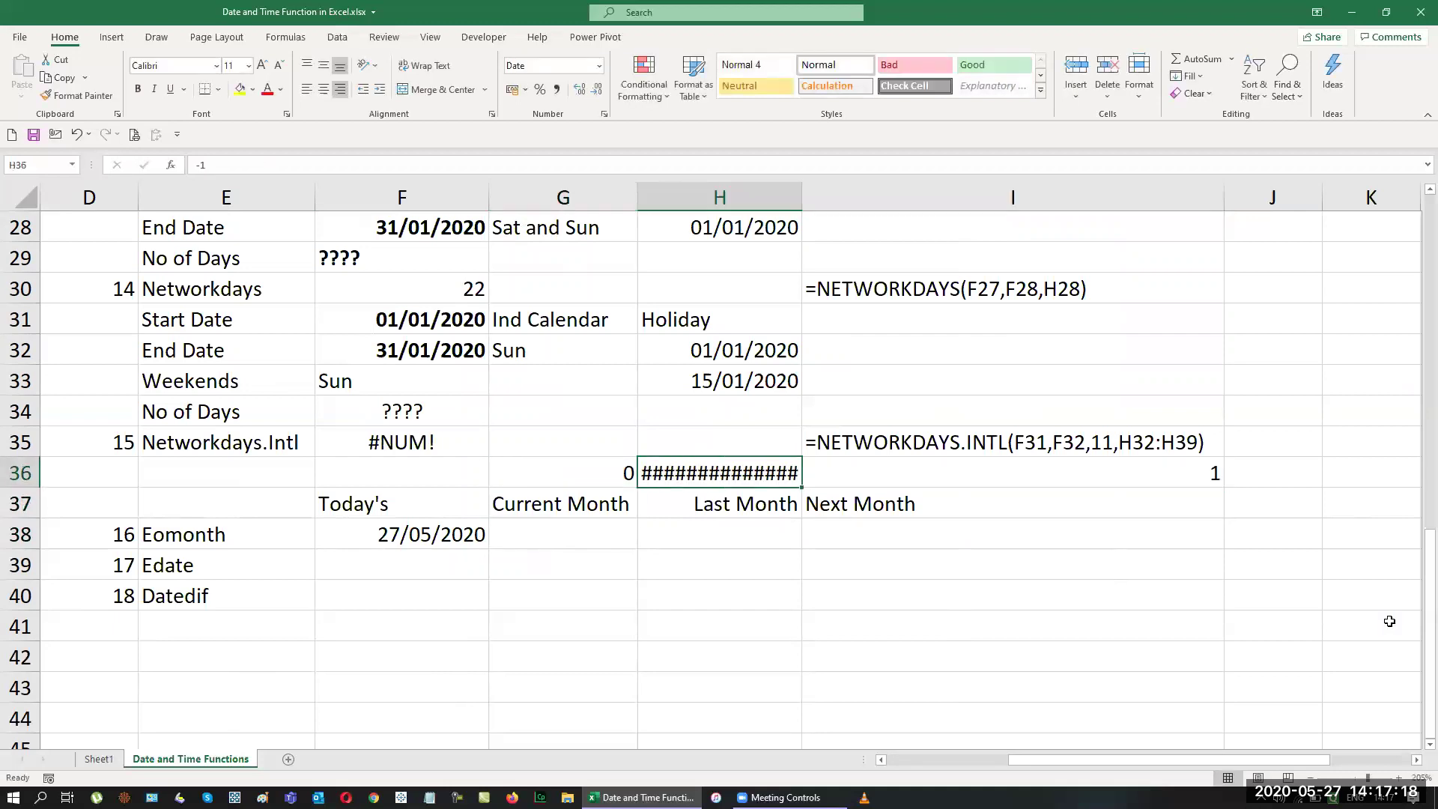
left_click(599, 66)
left_click(584, 135)
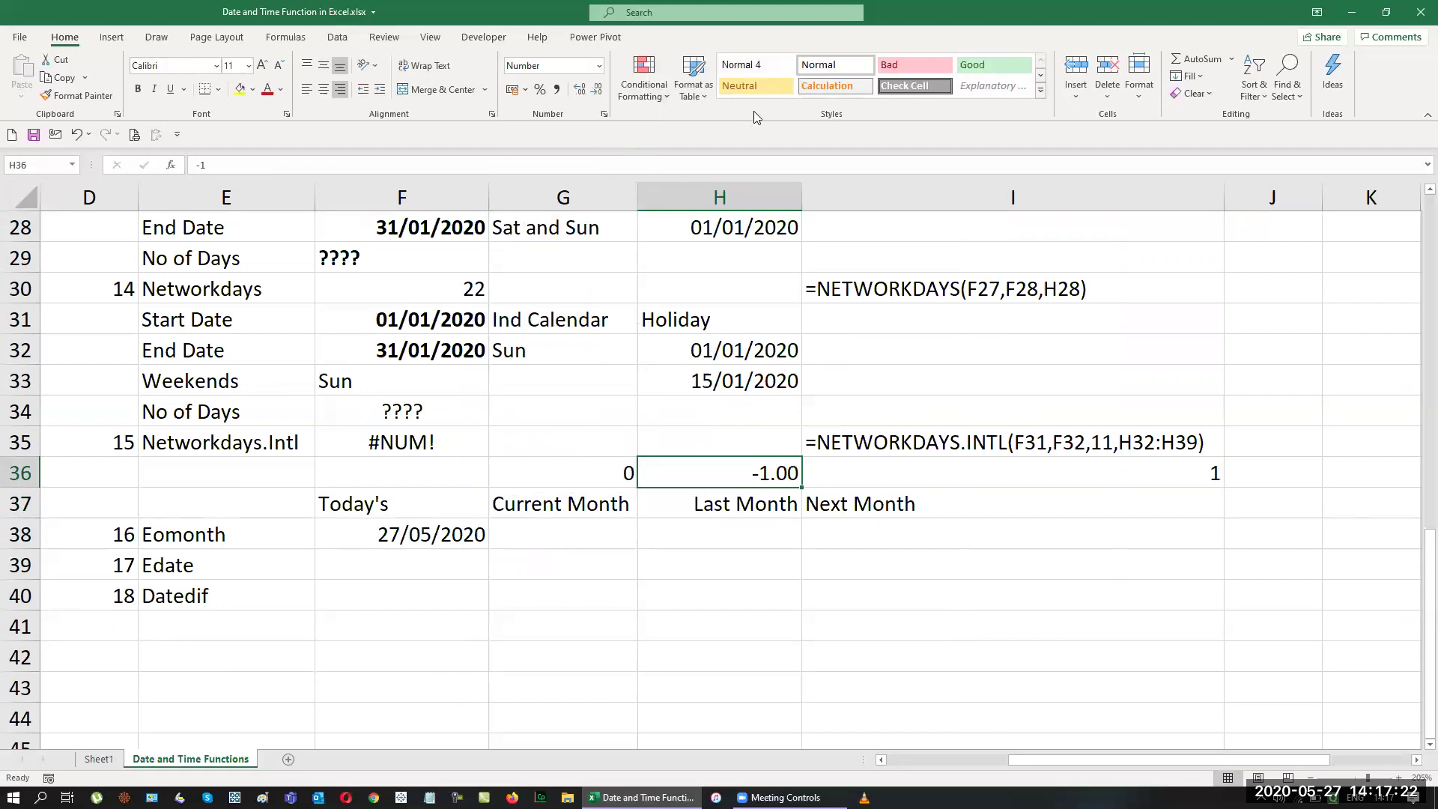
left_click(597, 89)
left_click(596, 89)
Move the block C37:I40 with the Eomonth, Edate and Datedif rows one column left to start at B37.
left_click_drag(1050, 762, 929, 761)
left_click_drag(282, 500, 1136, 597)
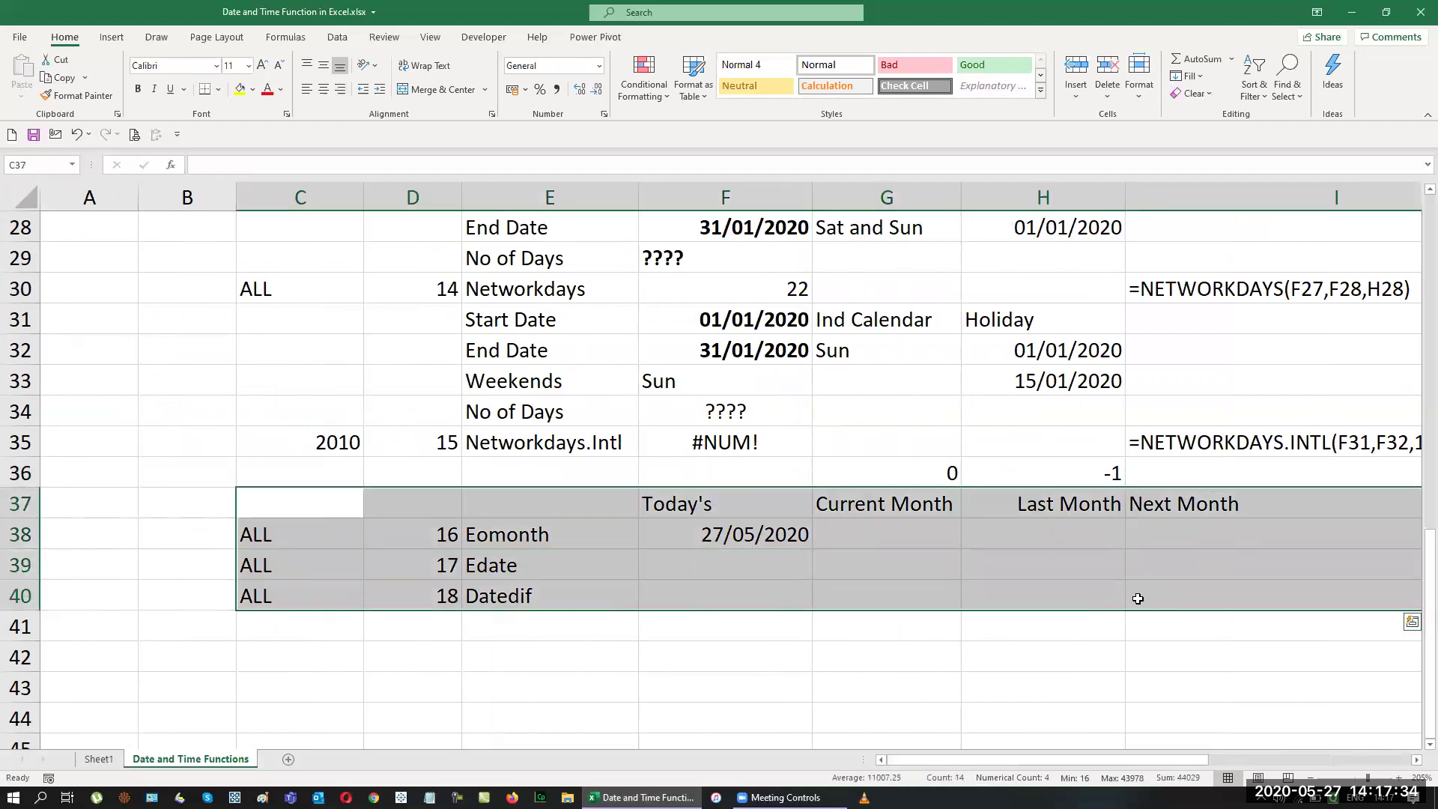
key("ctrl+c")
left_click(188, 504)
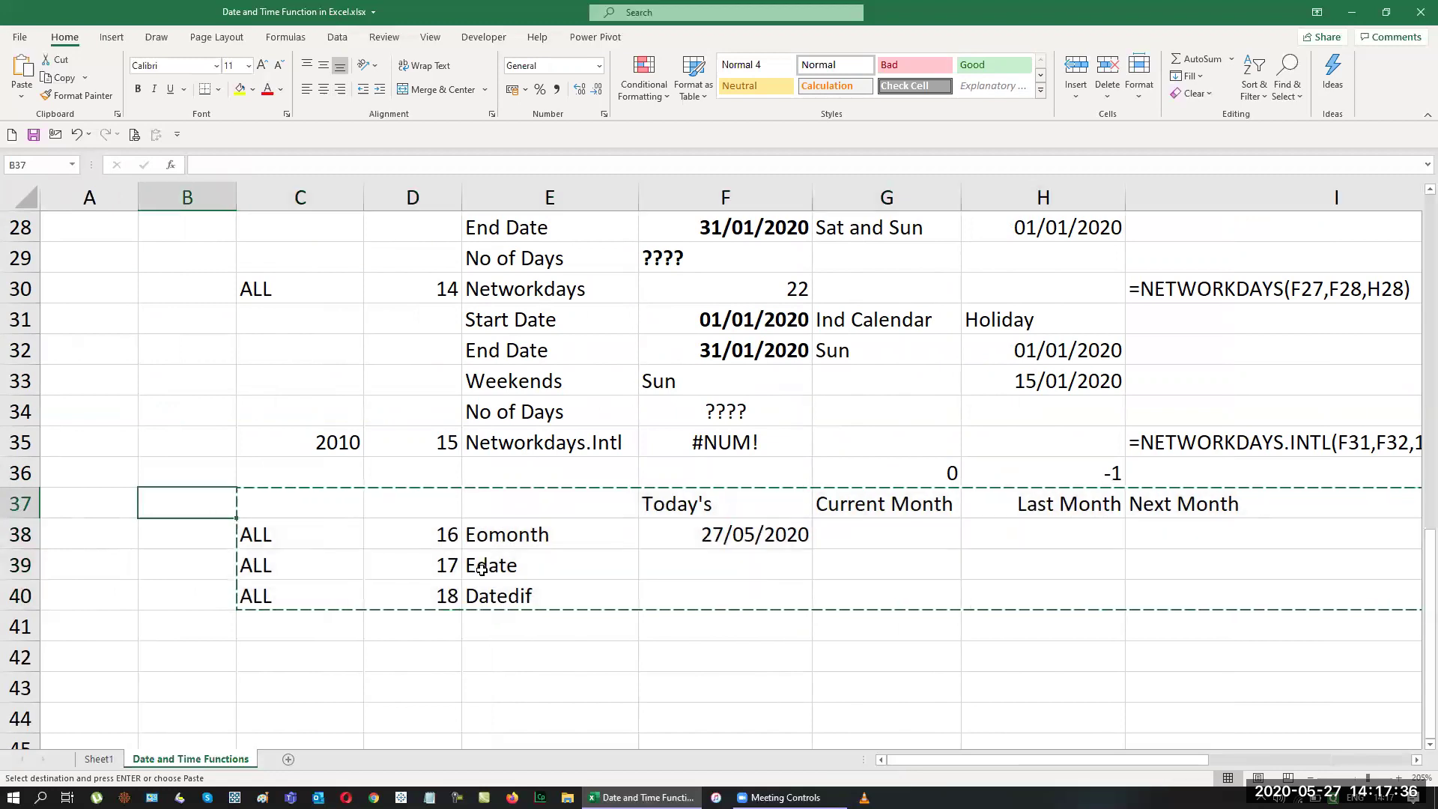
key("ctrl+v")
left_click(541, 604)
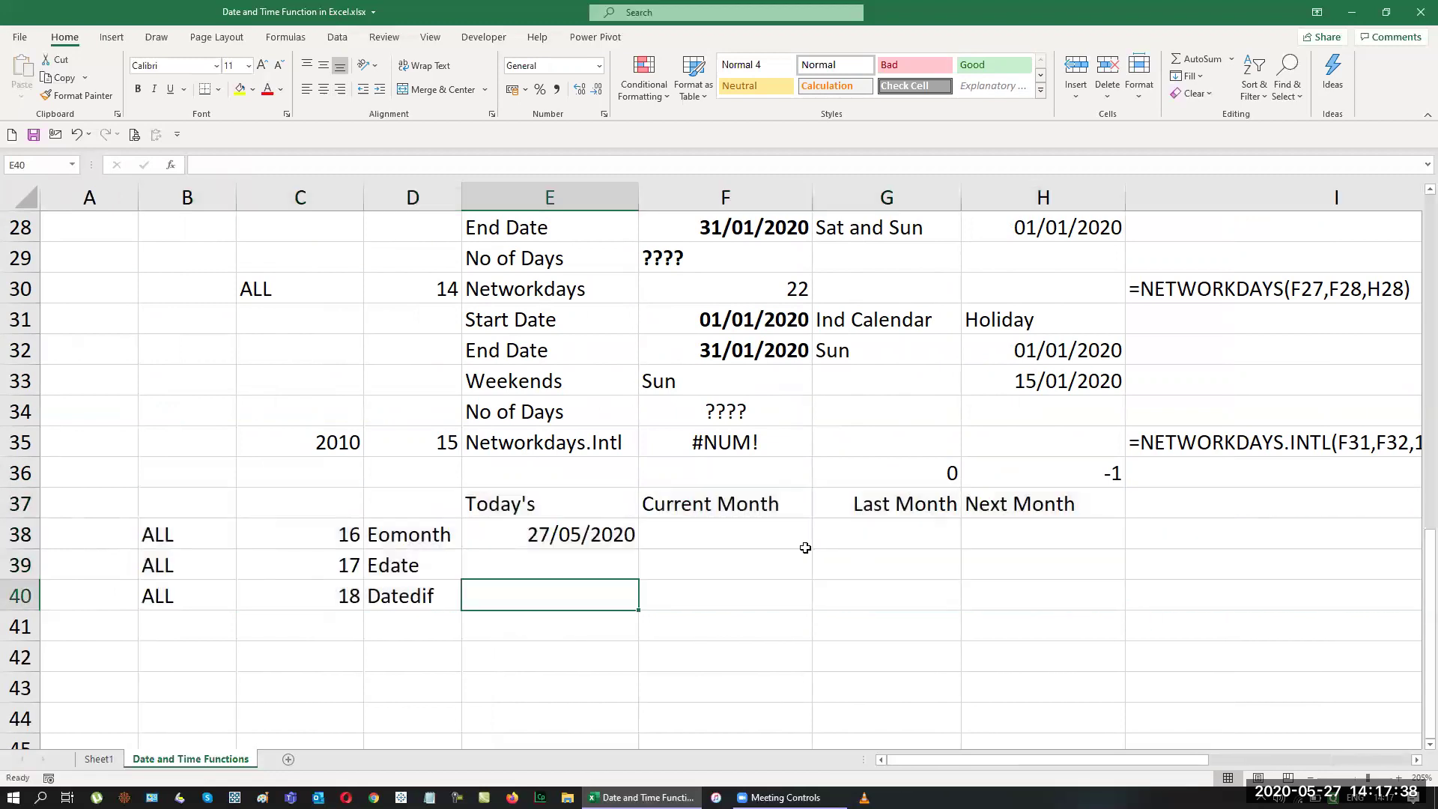
left_click(1220, 509)
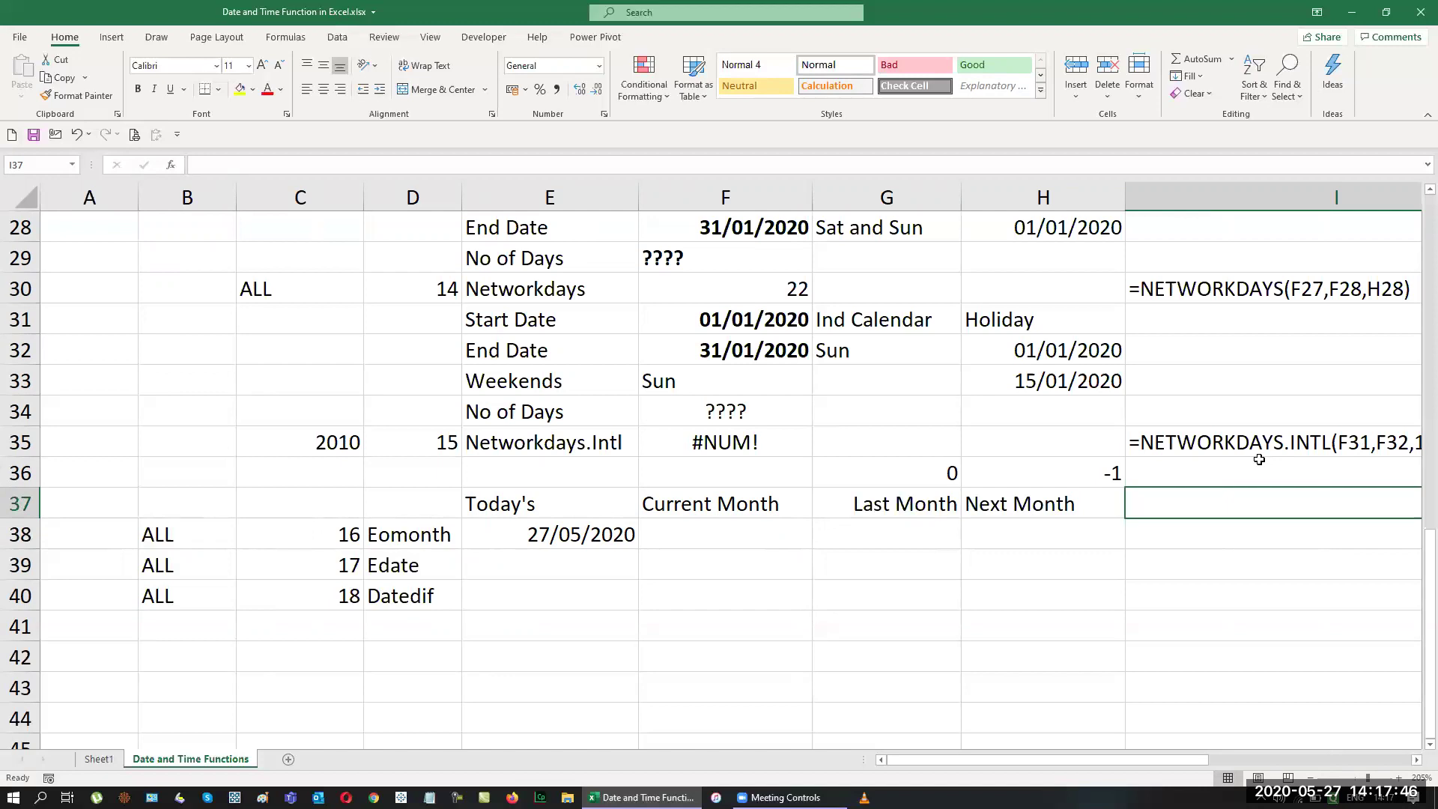
Shrink the holidays range of the NETWORKDAYS.INTL formula in F35 to cover only the listed holiday dates.
left_click(747, 448)
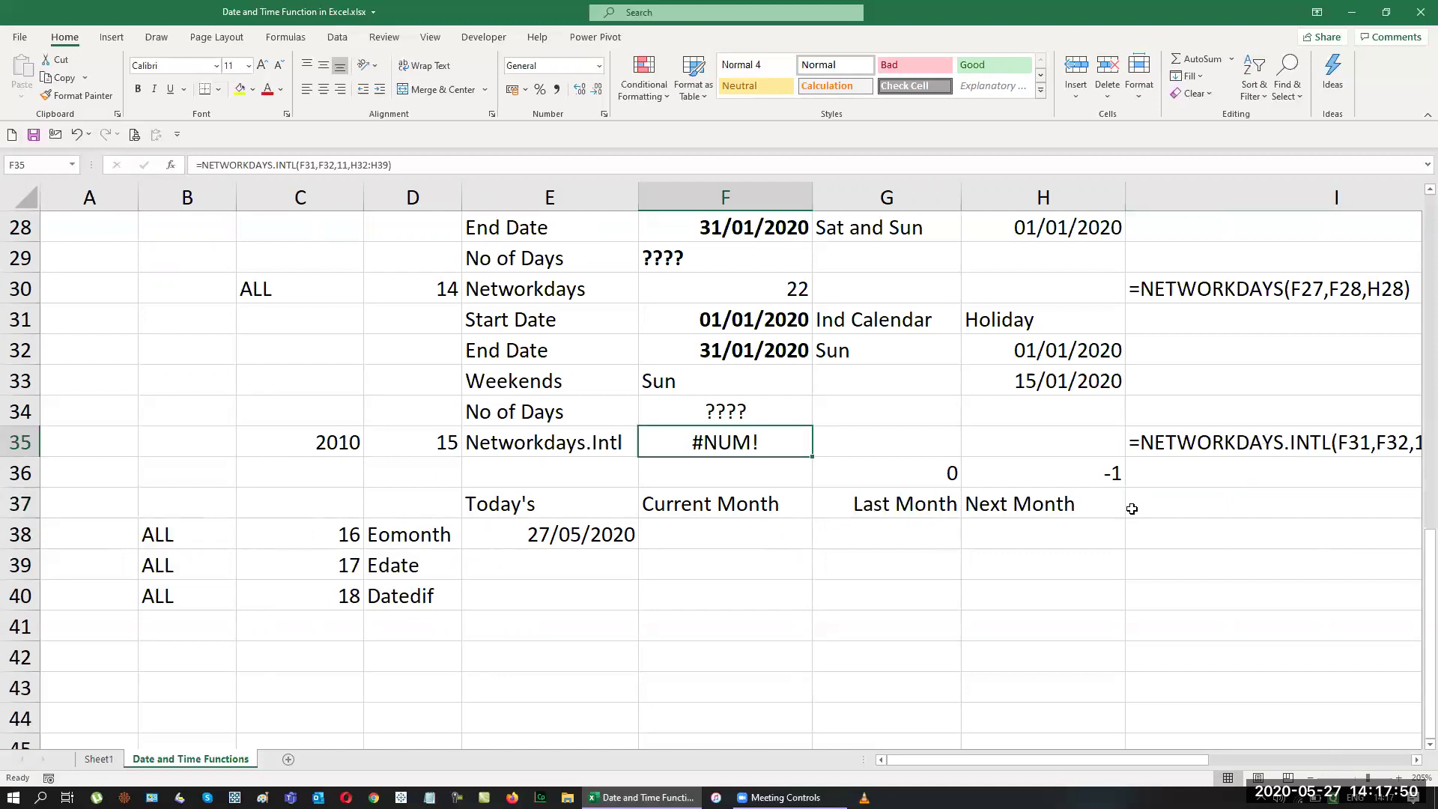
key("F2")
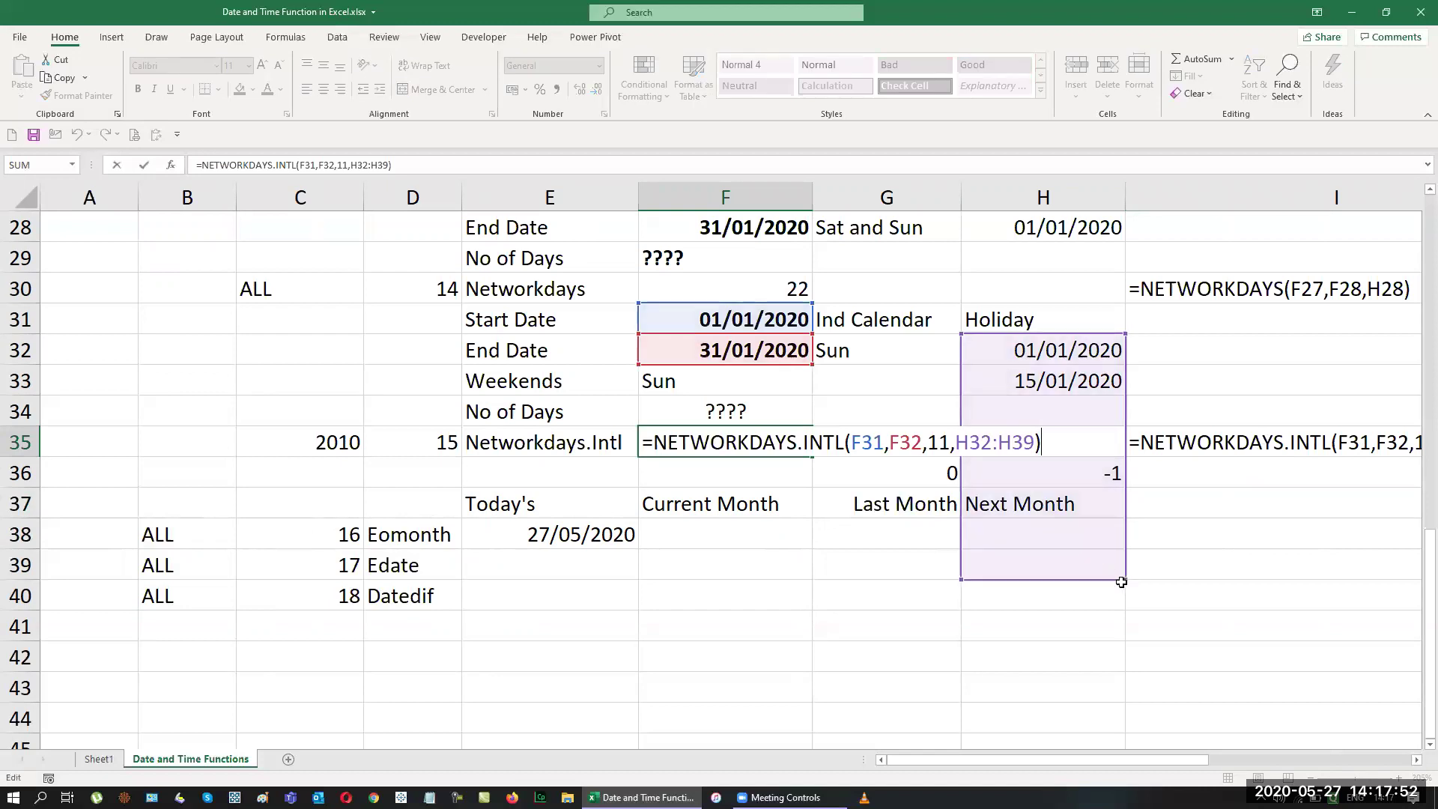
left_click_drag(1124, 580, 1110, 397)
key("Return")
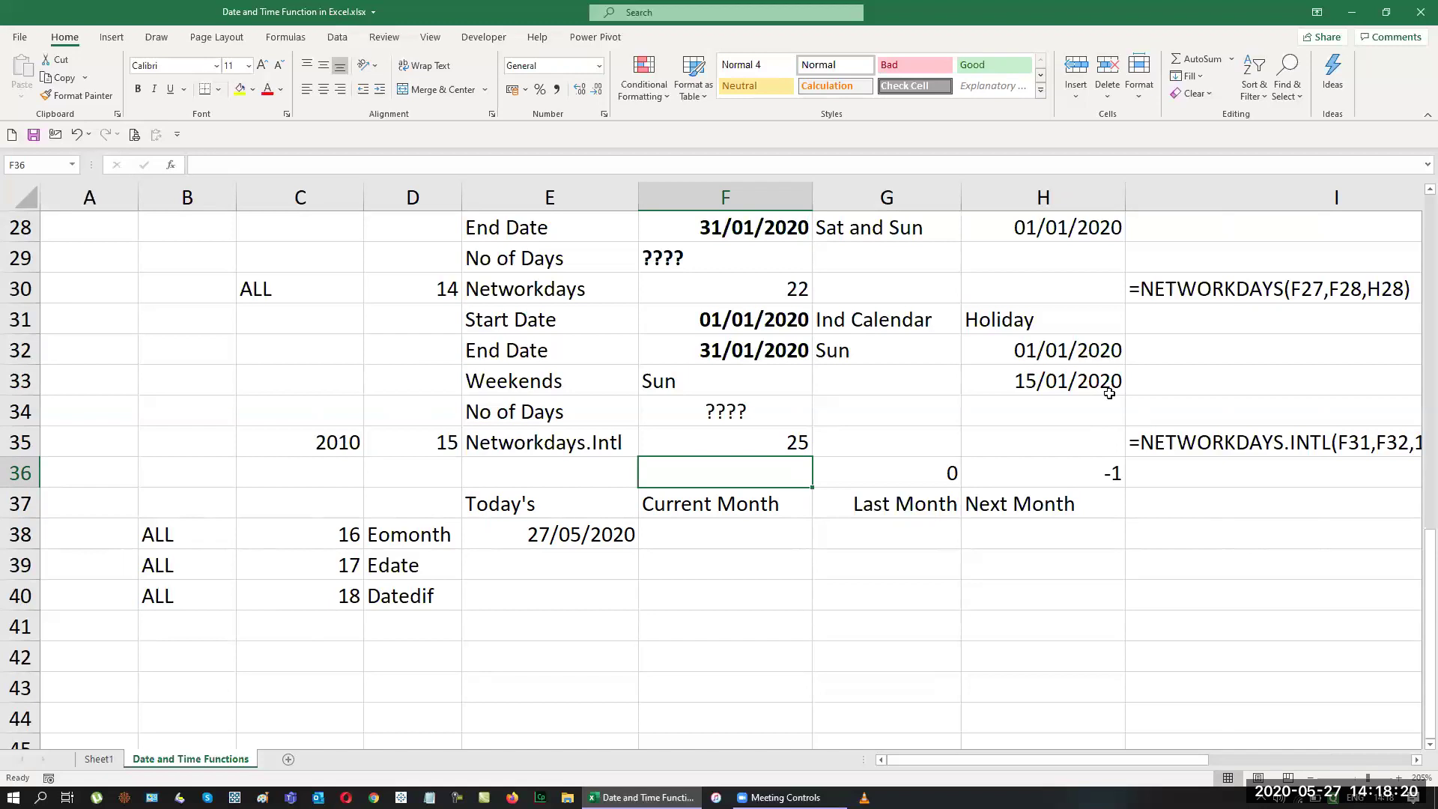
Enter an EOMONTH formula in F38 using the absolute start date $E$38 and F36 as the month offset.
left_click(756, 537)
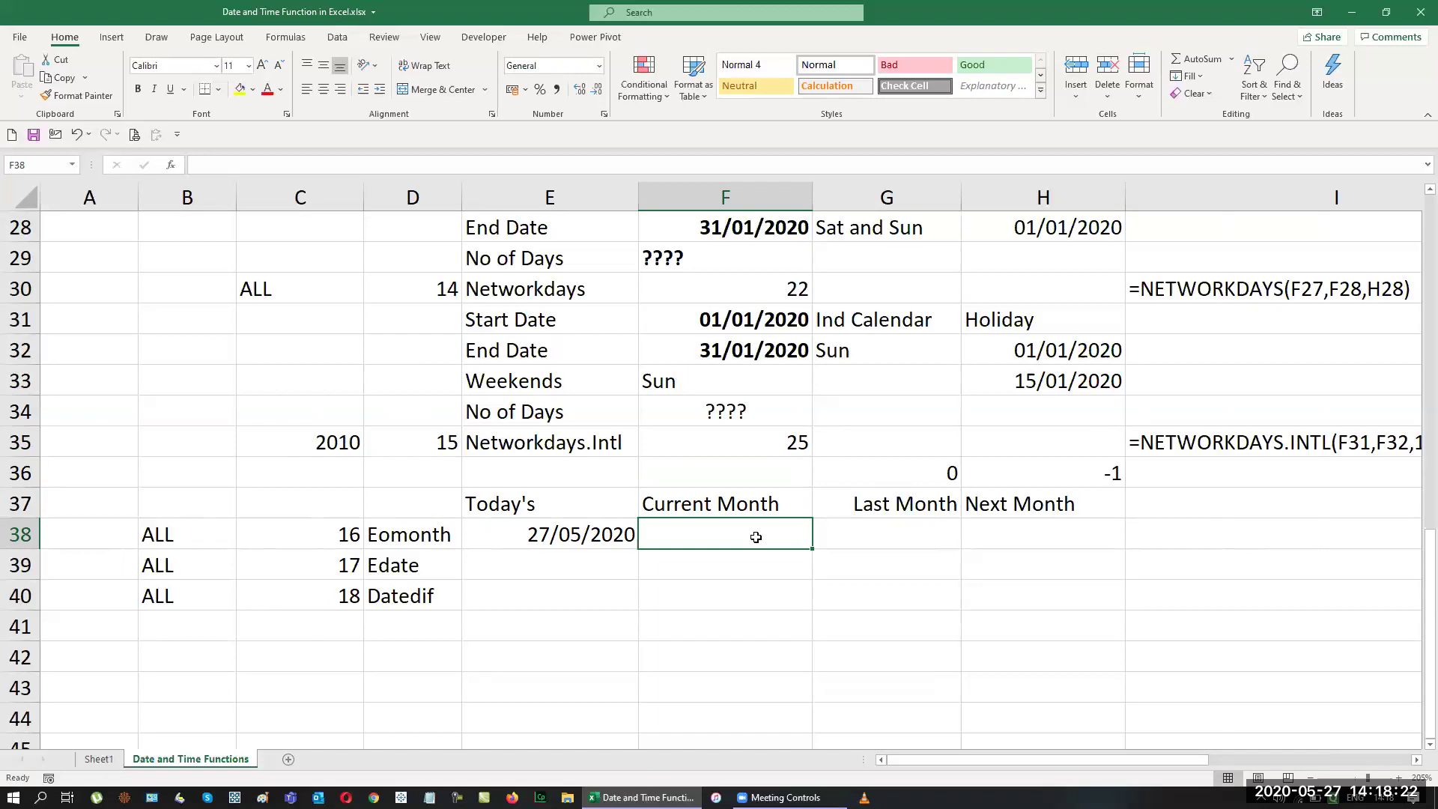
type("=eom")
key("Tab")
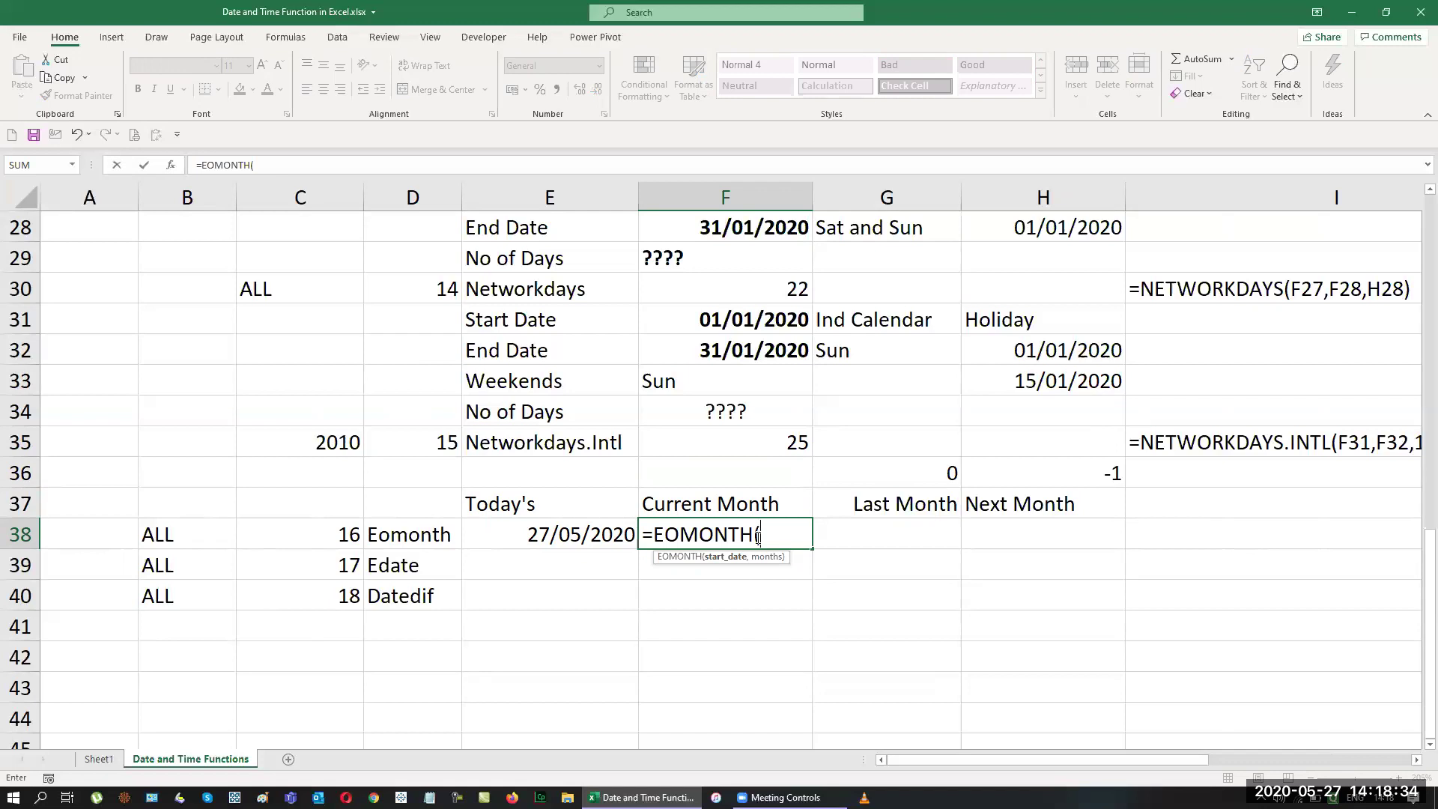
key("Left")
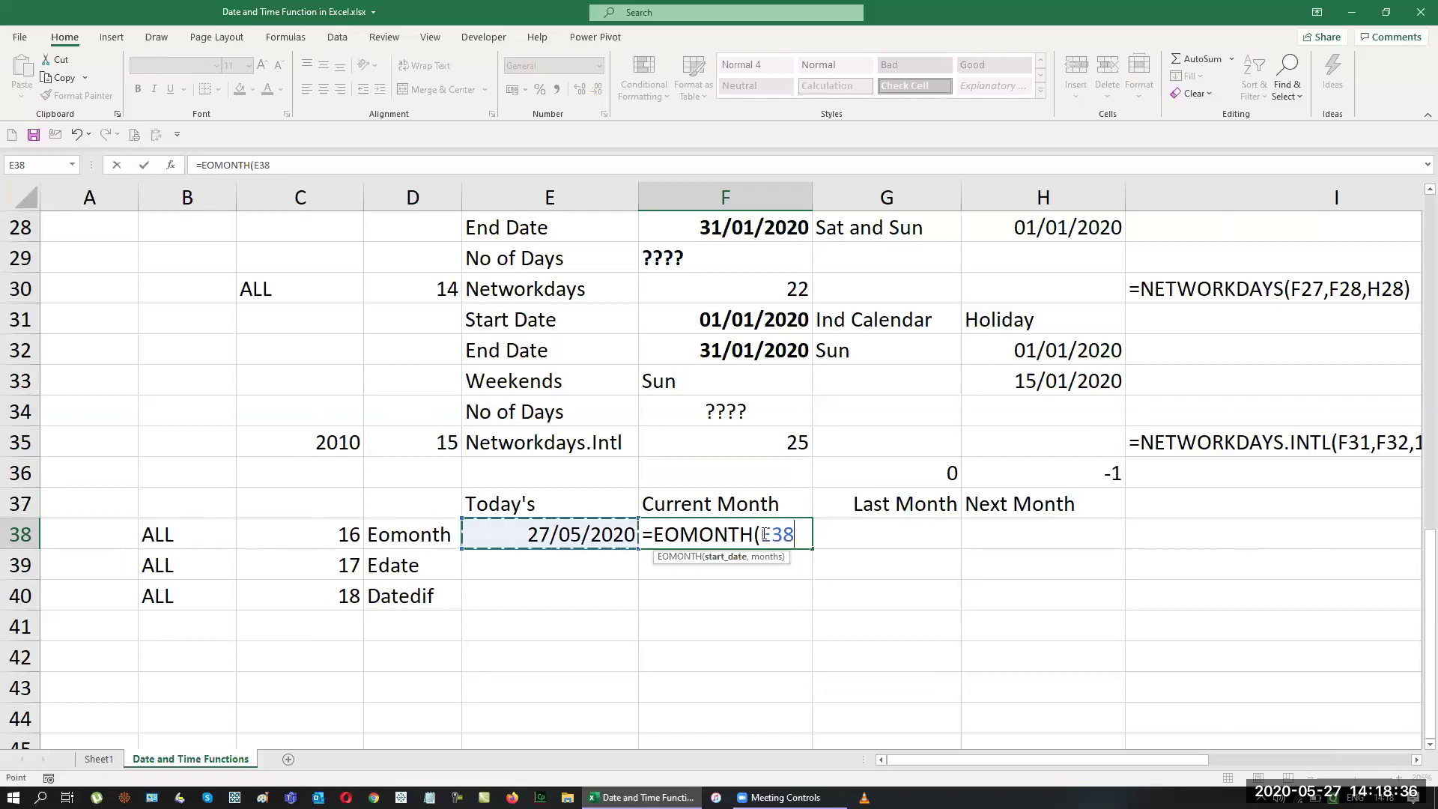
key("F4")
type(",")
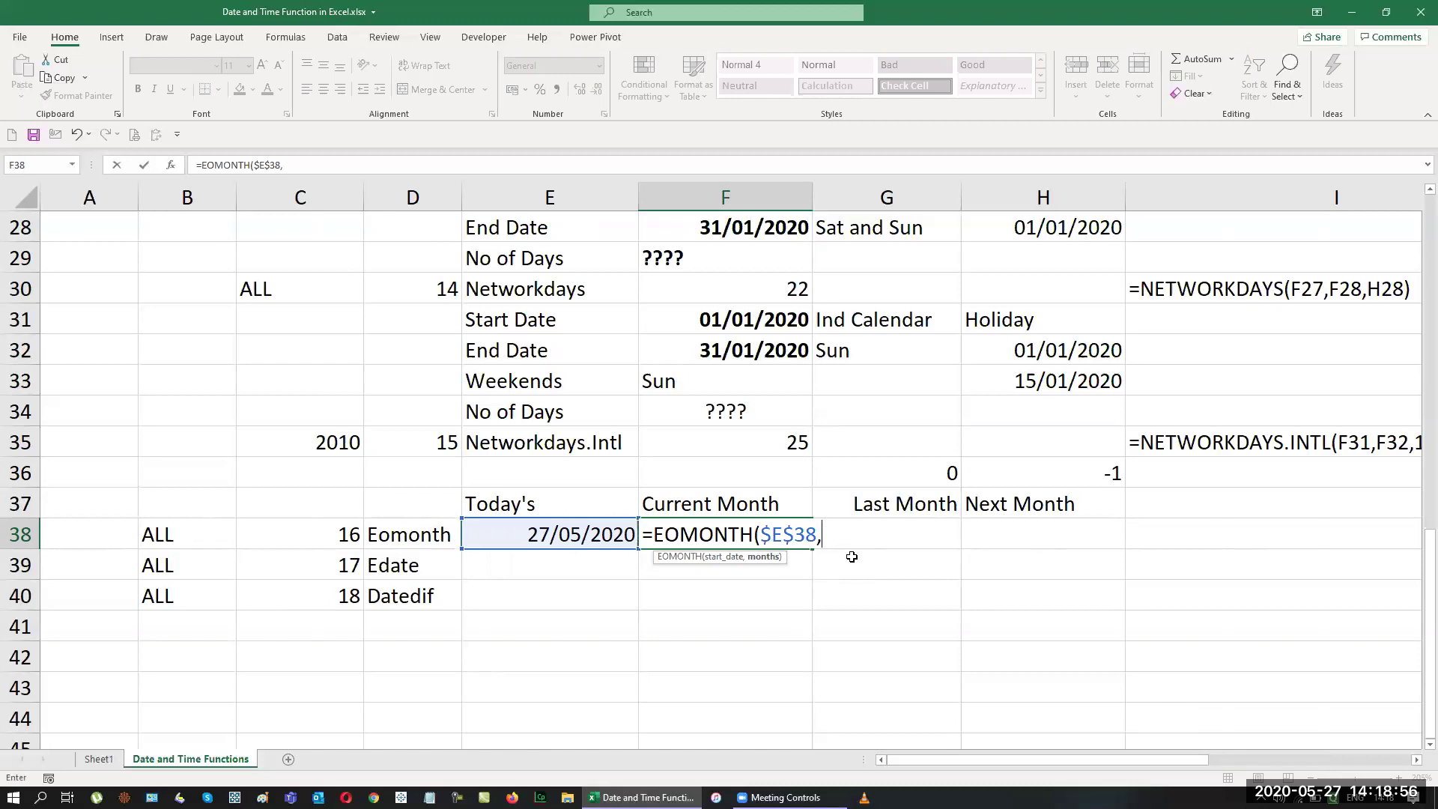
left_click(742, 479)
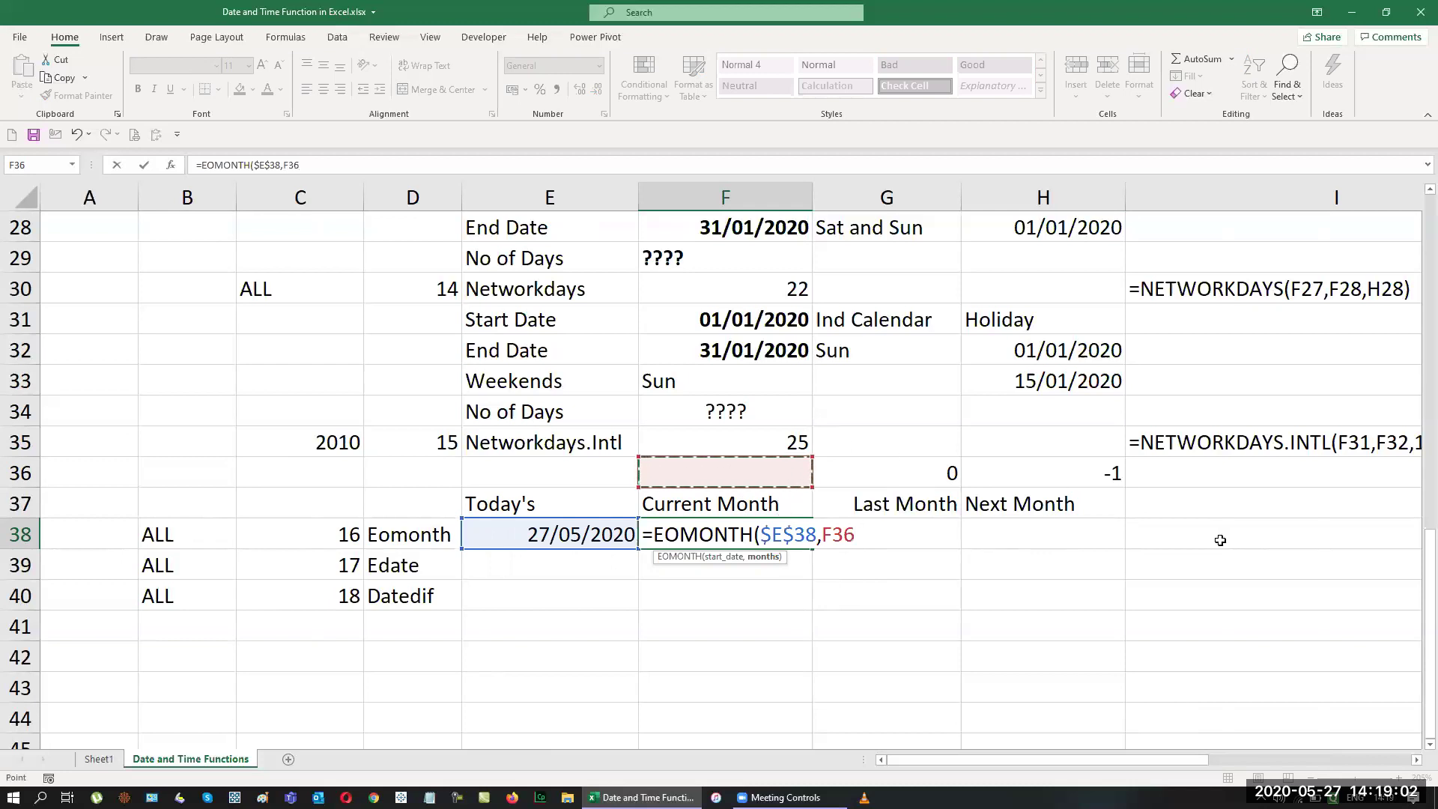
key("Return")
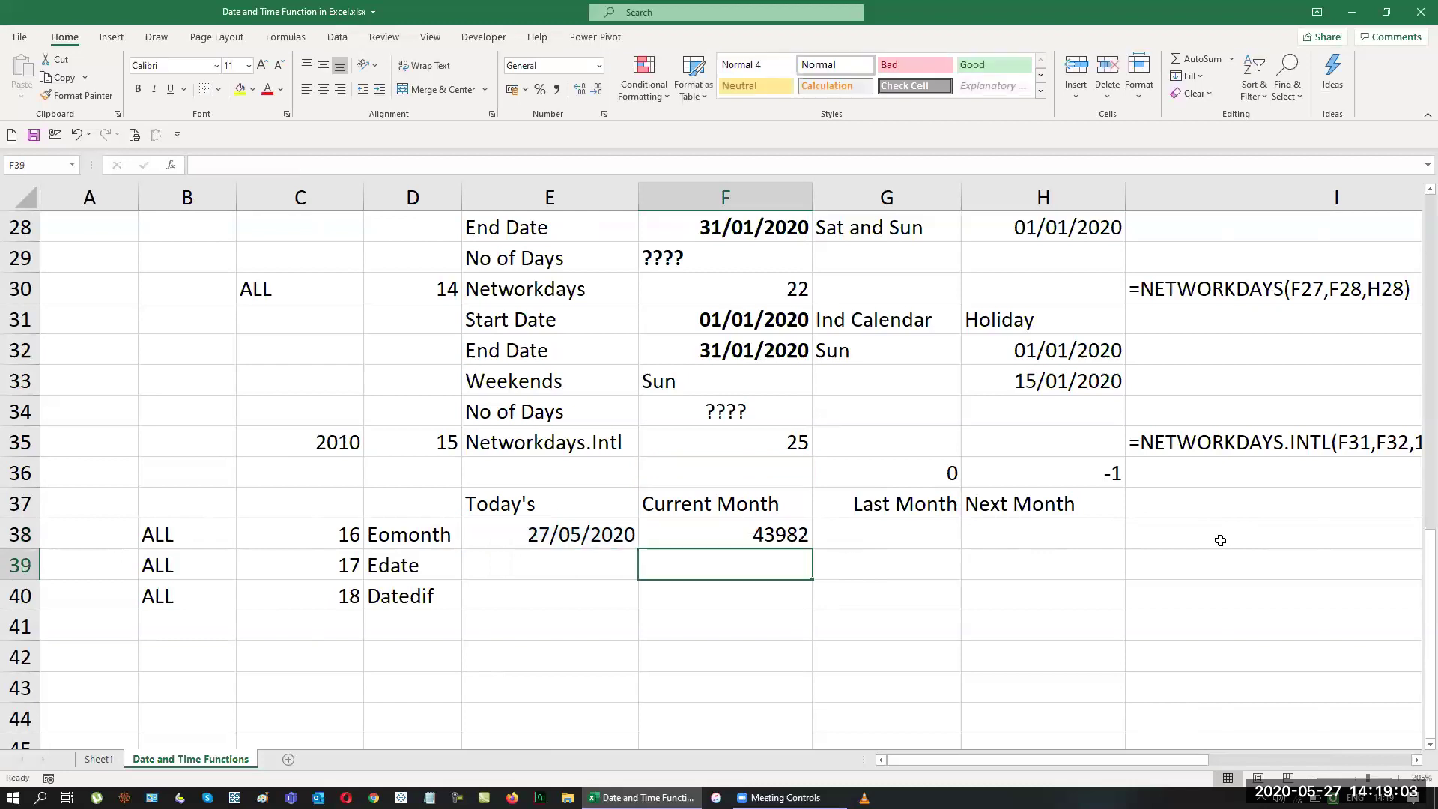
Delete the empty cell F36 so the month offsets shift left above their matching month headings.
left_click(769, 478)
key("ctrl+minus")
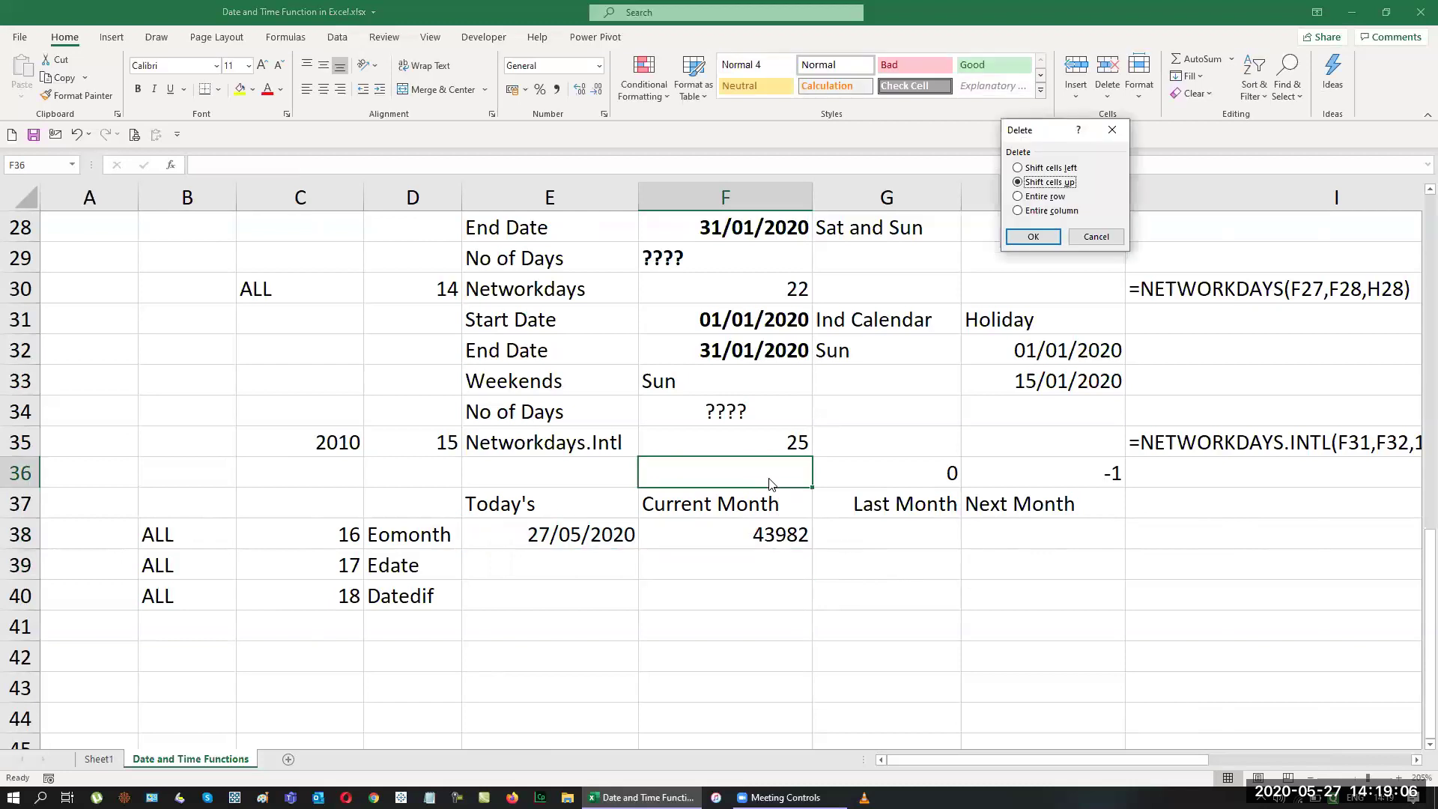
key("Return")
Replace the broken months reference in the F38 EOMONTH formula with F36.
left_click(760, 540)
key("F2")
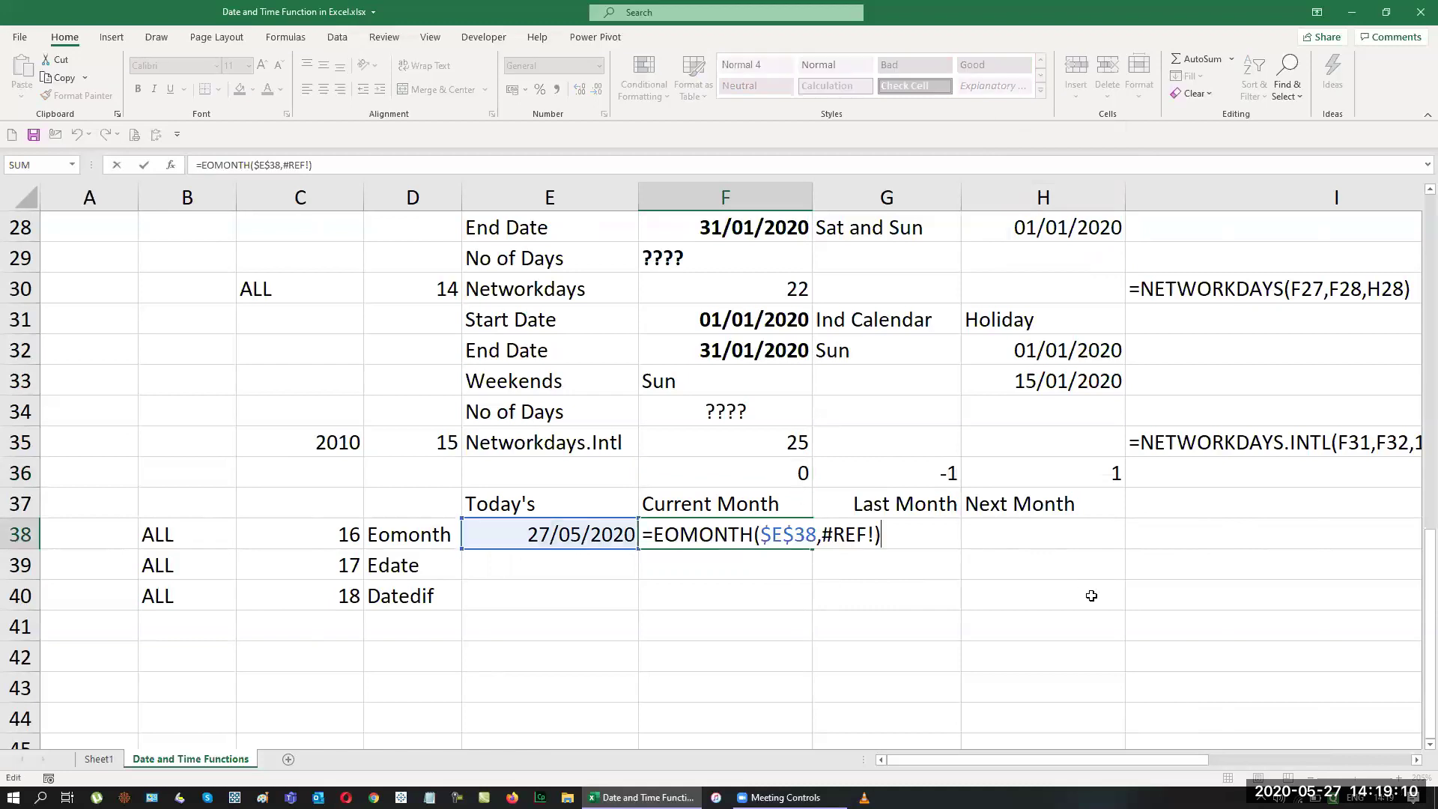
key("BackSpace")
key("BackSpace")
key("BackSpace")
key("BackSpace")
key("BackSpace")
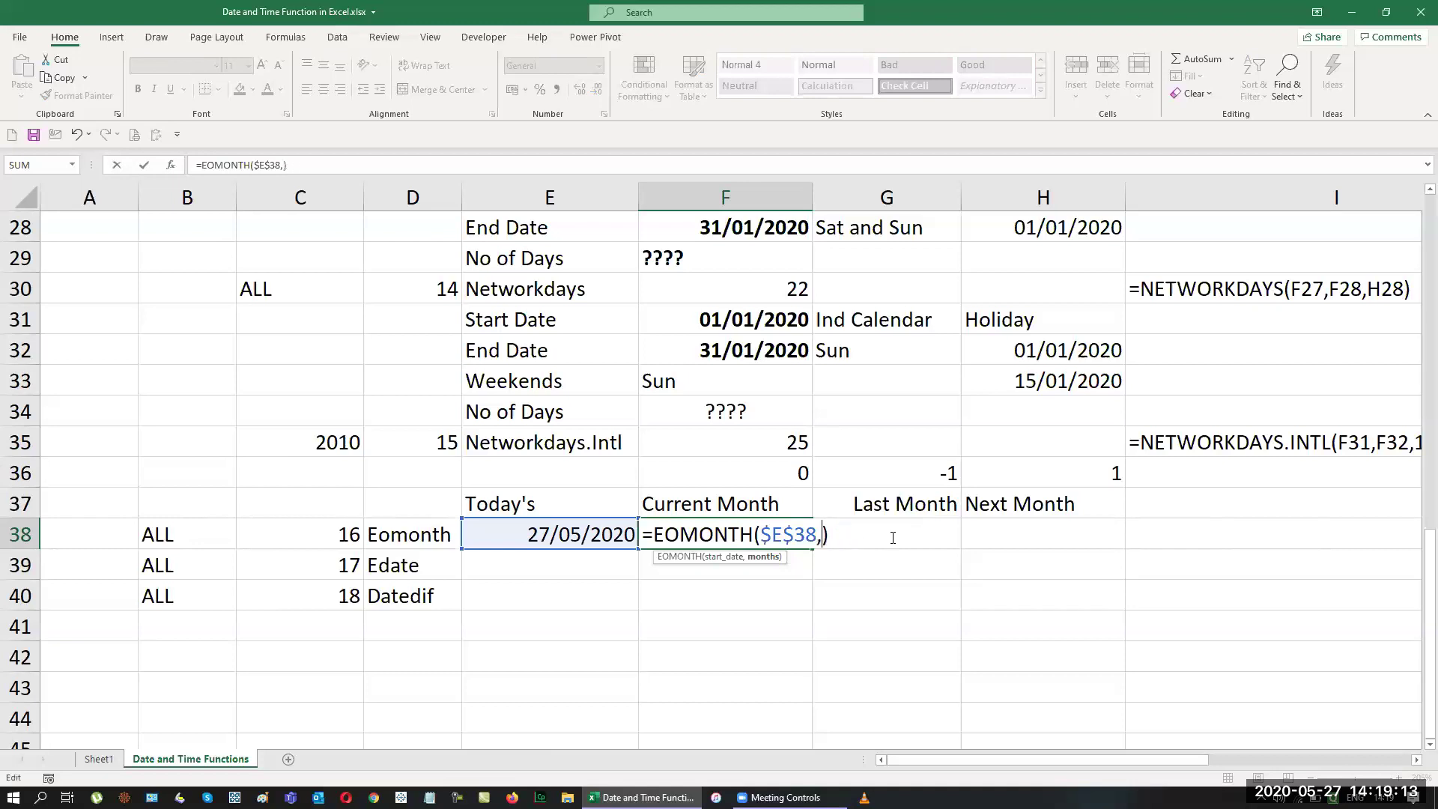
left_click(757, 471)
key("Return")
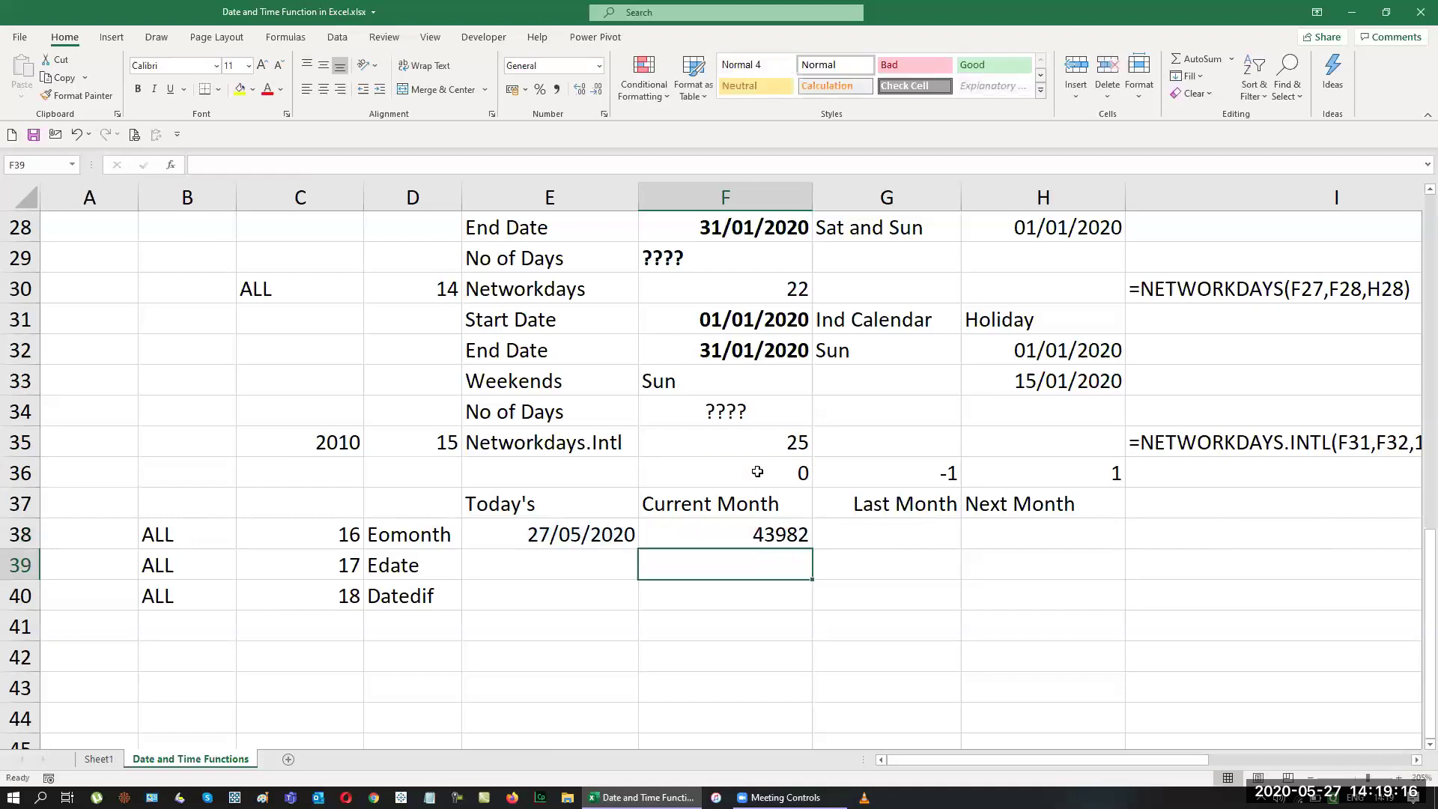
Fill the EOMONTH formula from F38 across to H38 and format the three results as Short Date.
key("Up")
key("shift+Right")
key("shift+Right")
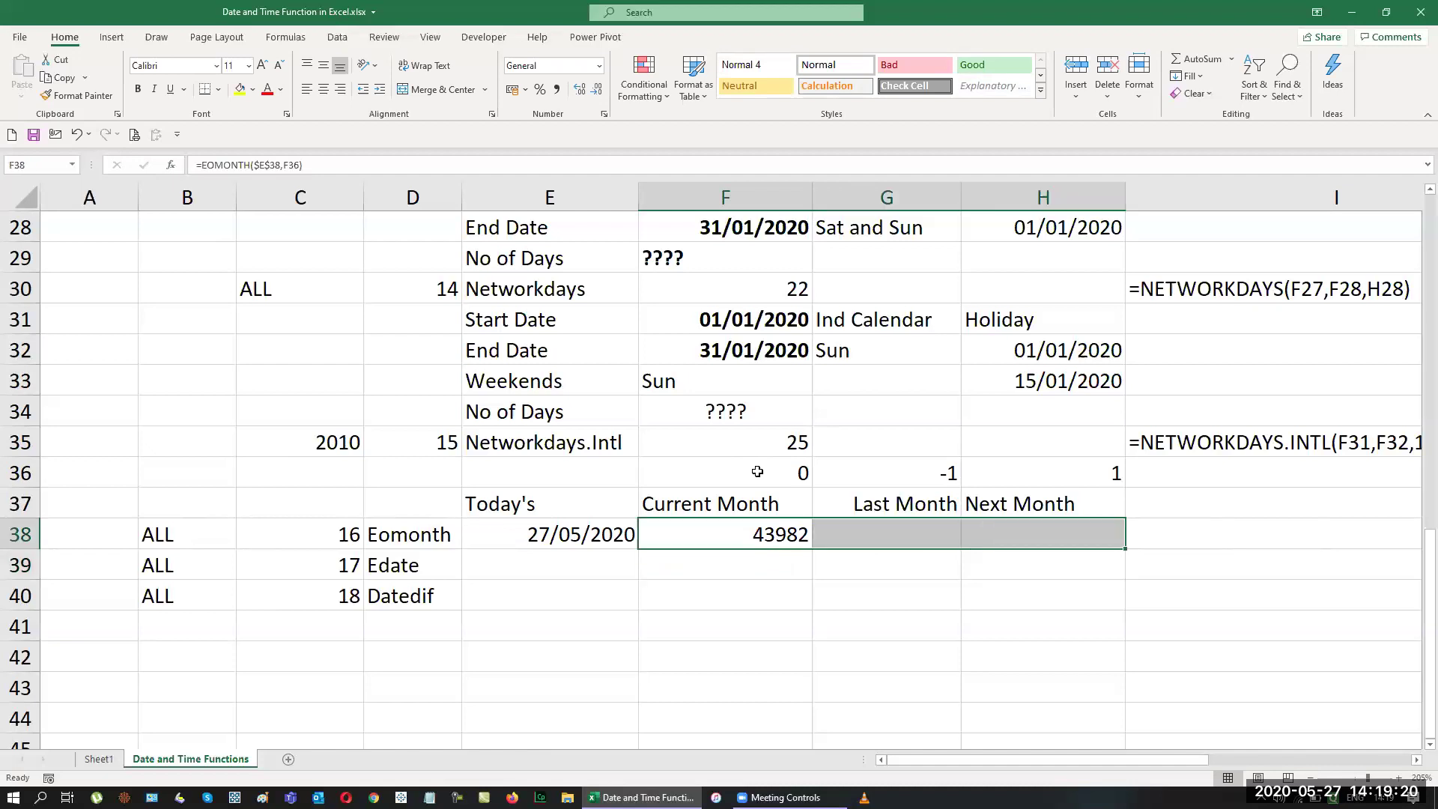
key("ctrl+r")
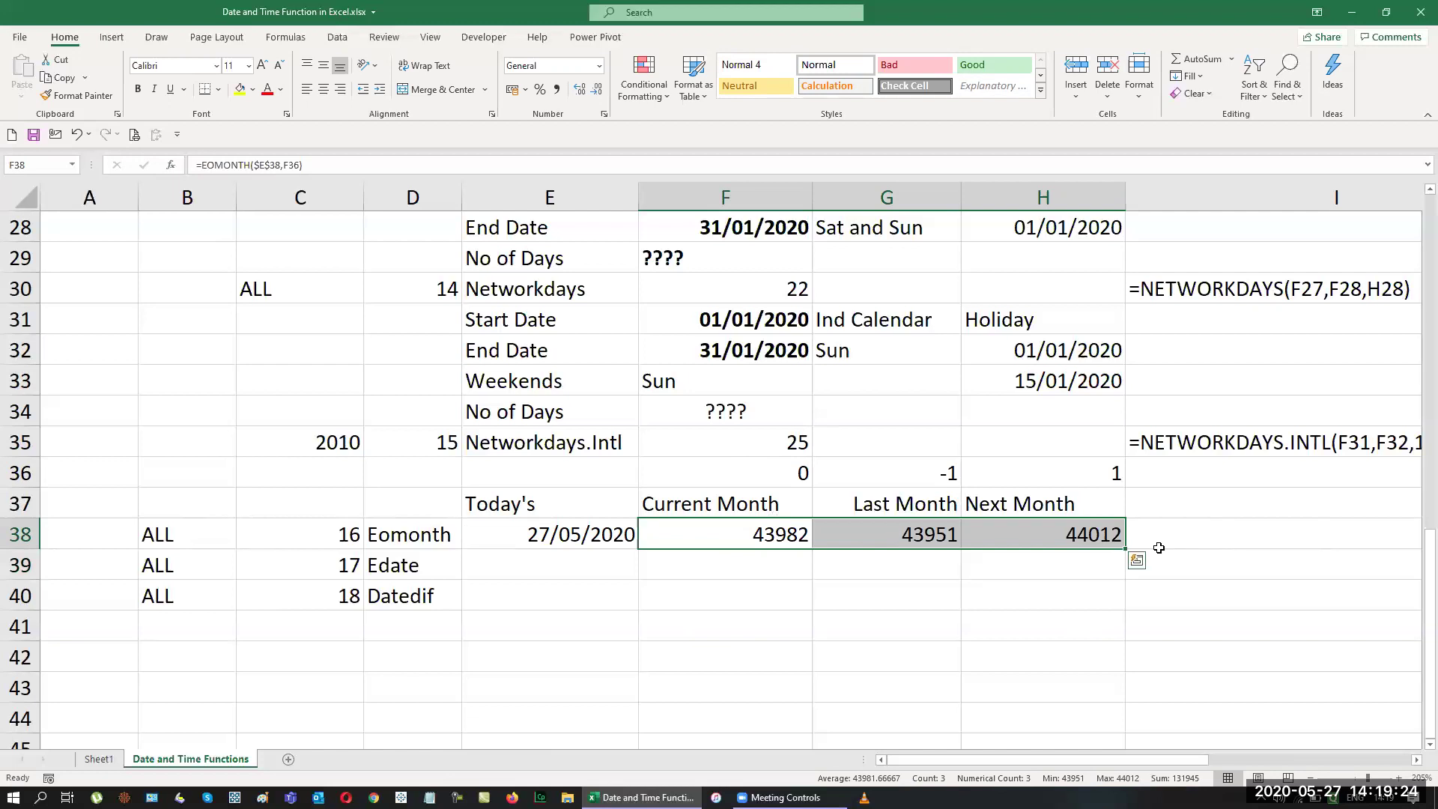
left_click(600, 67)
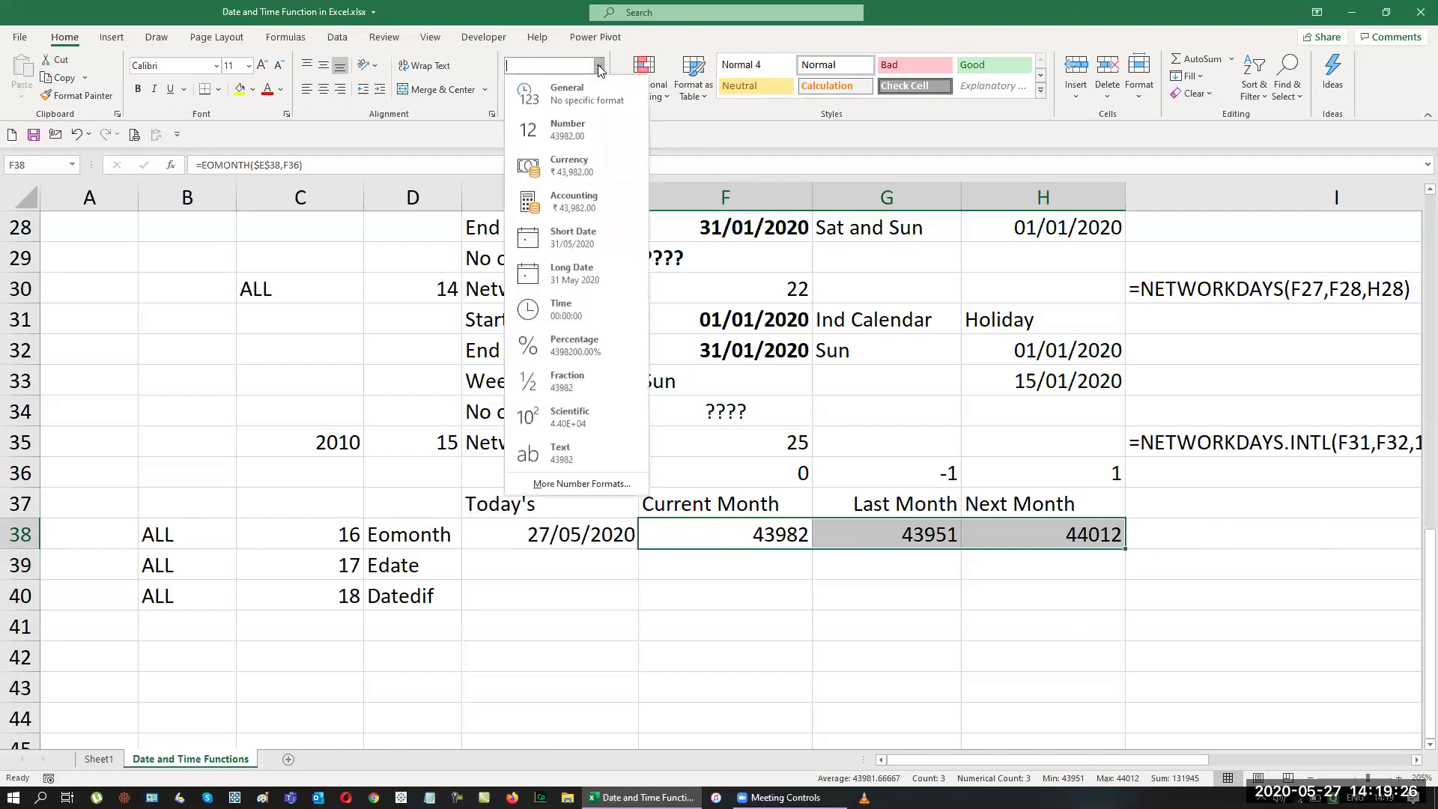
left_click(599, 239)
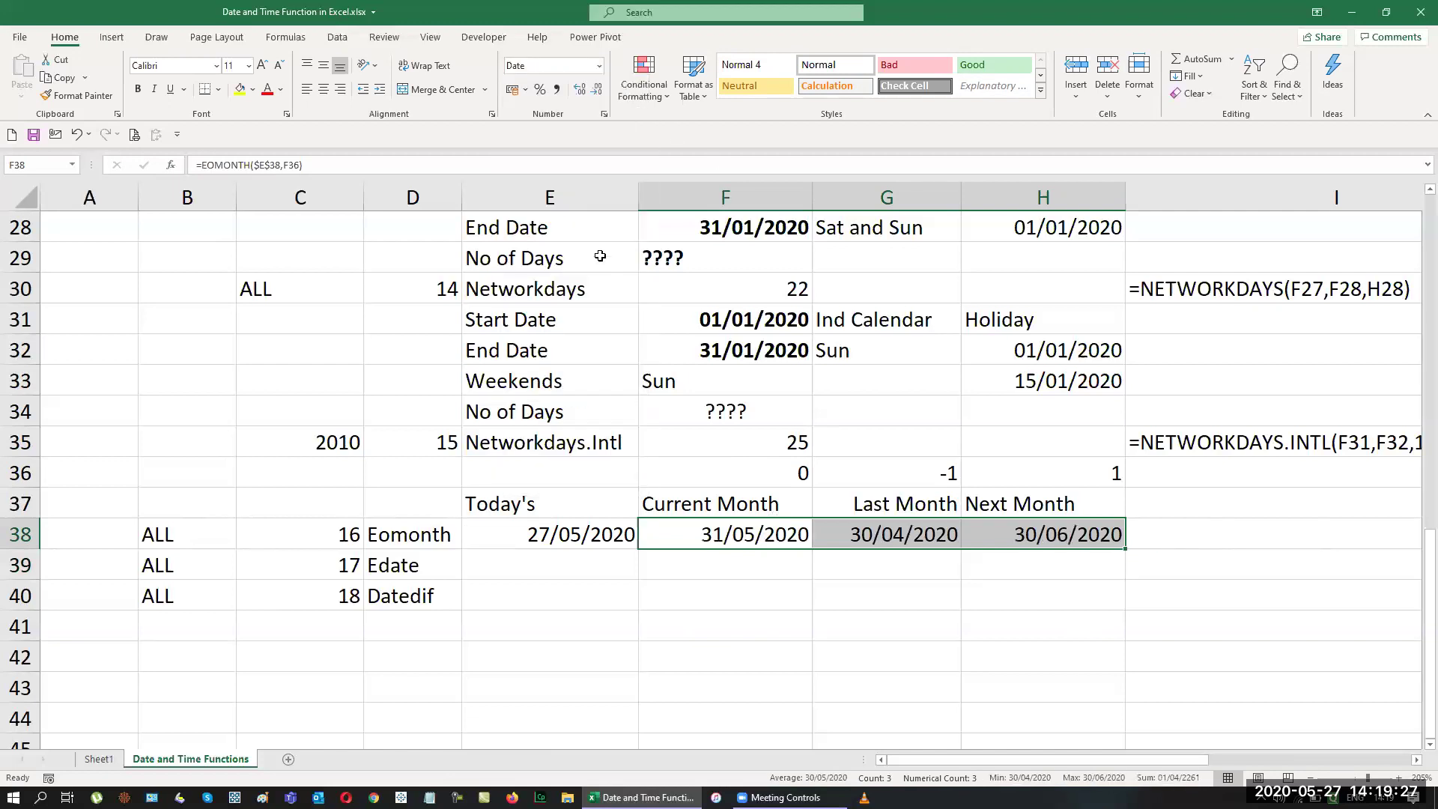
left_click(859, 636)
left_click(764, 544)
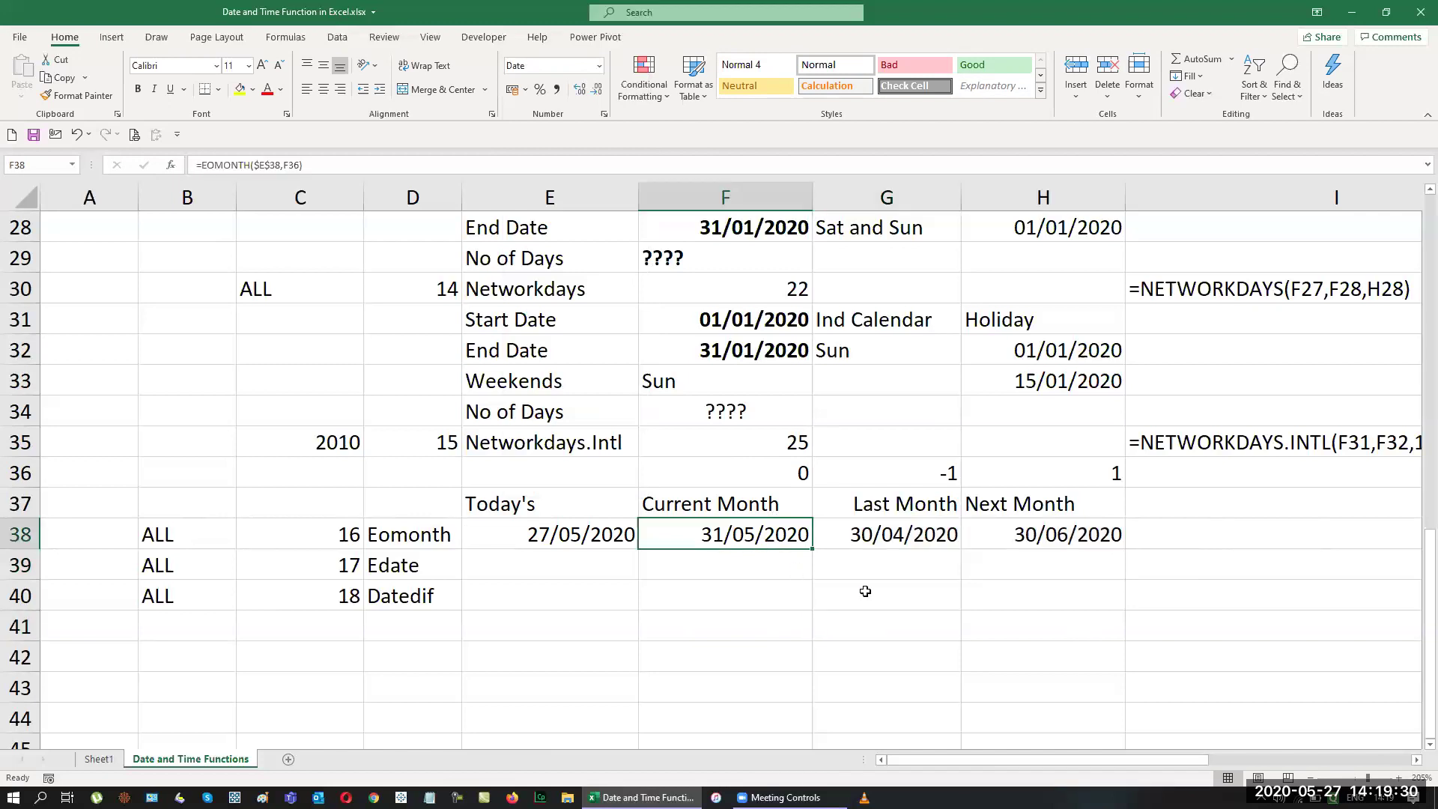
left_click(899, 534)
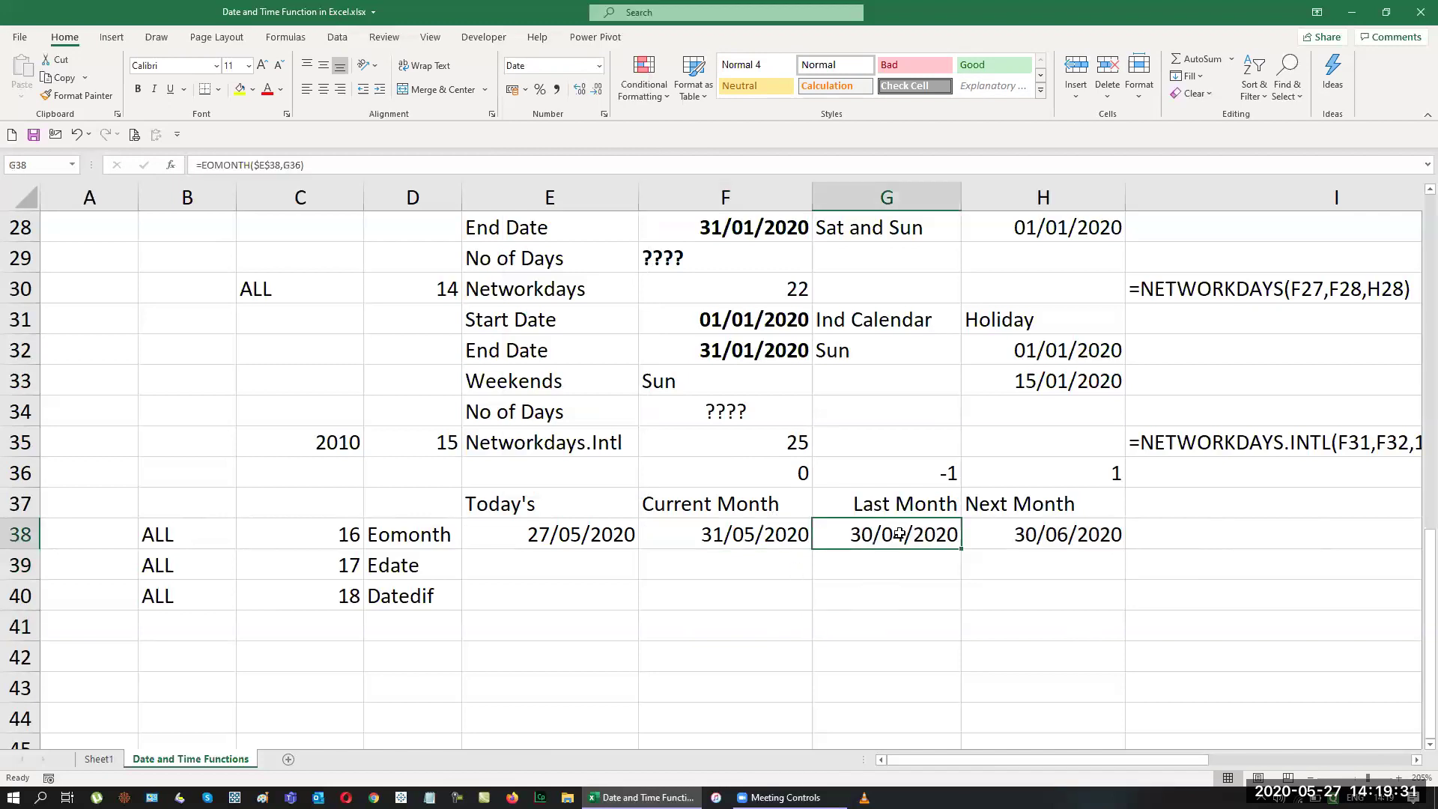
left_click(1020, 532)
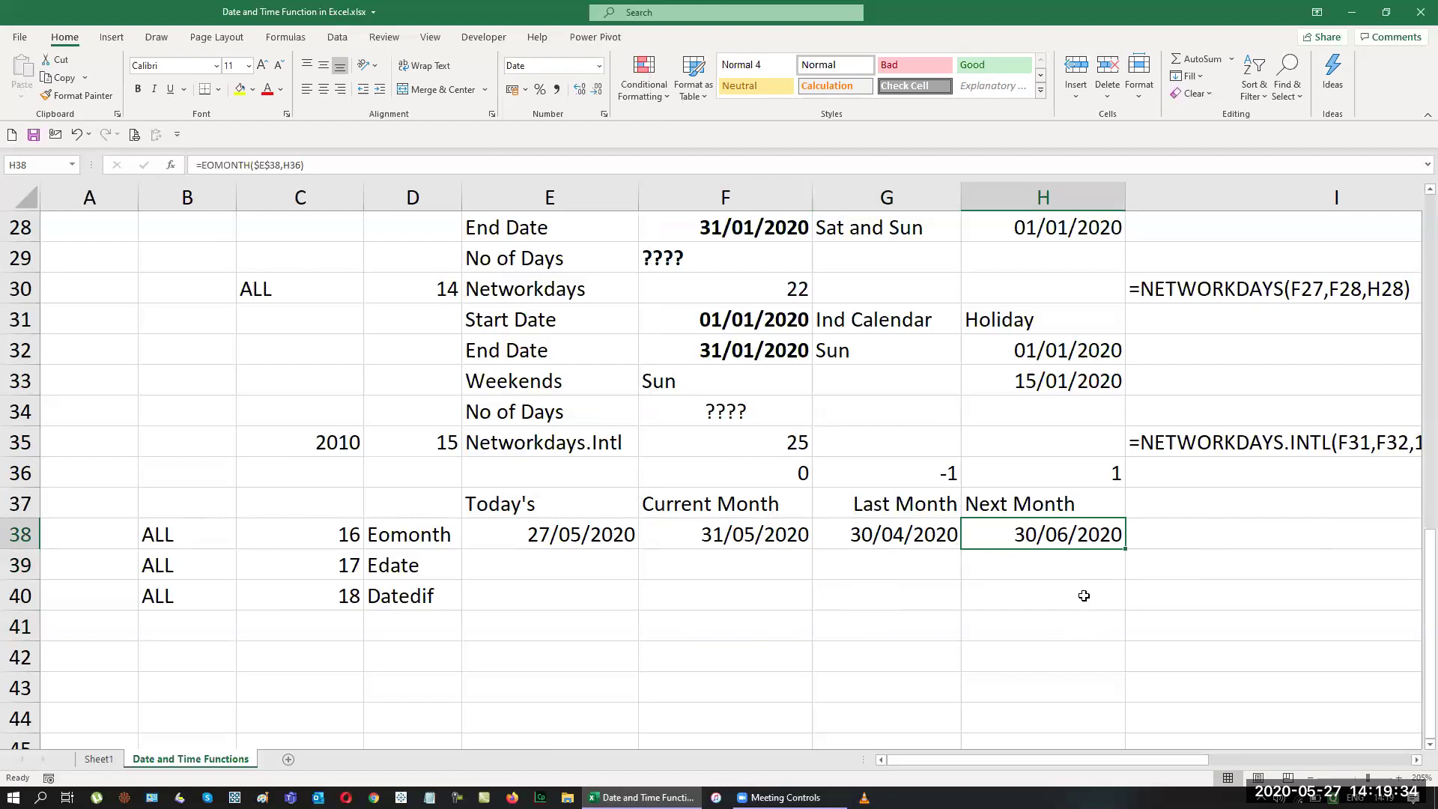
Enter the heading Start Date in J37 and the date 1-1-1900 below it in J38.
left_click(1416, 759)
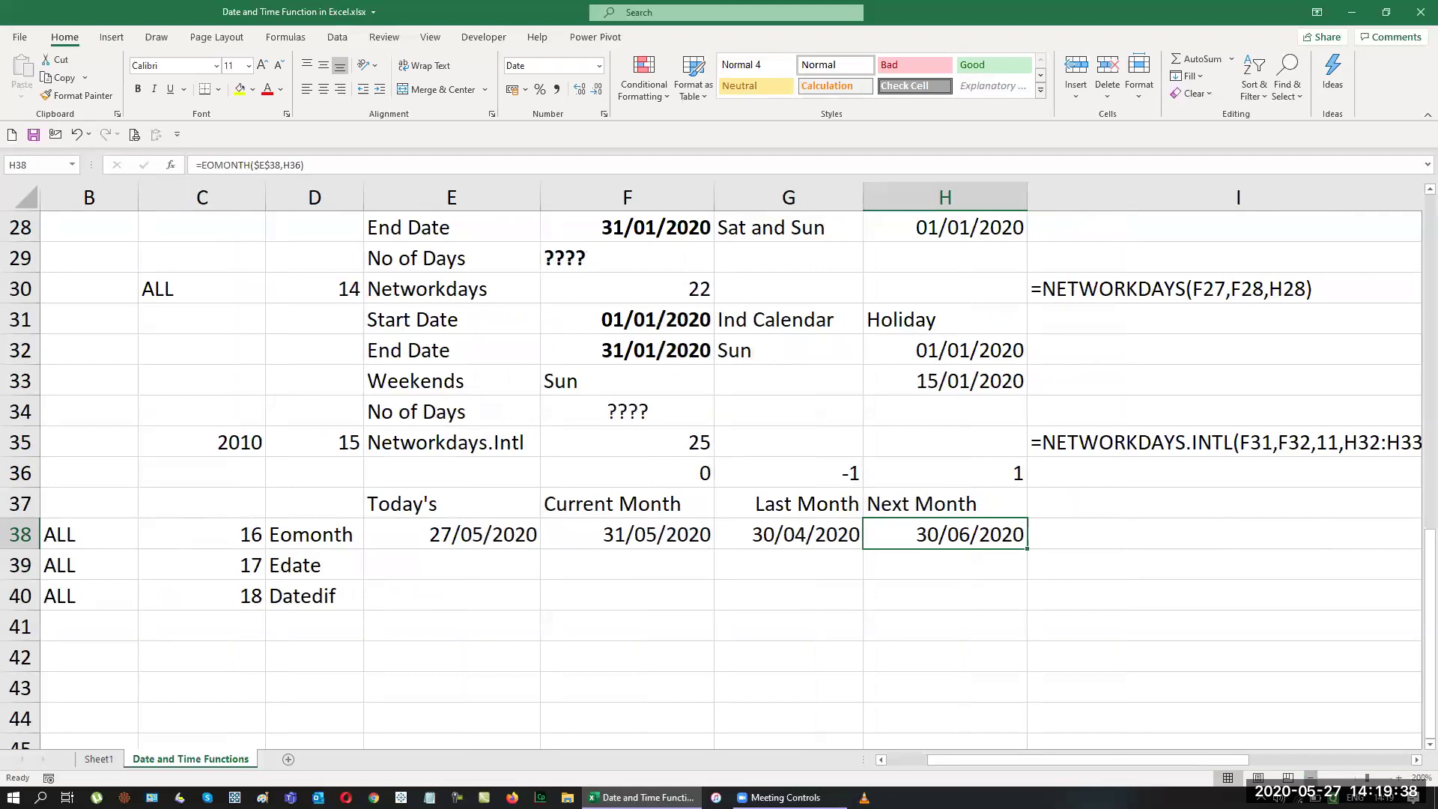
scroll(712, 464, "down", 4)
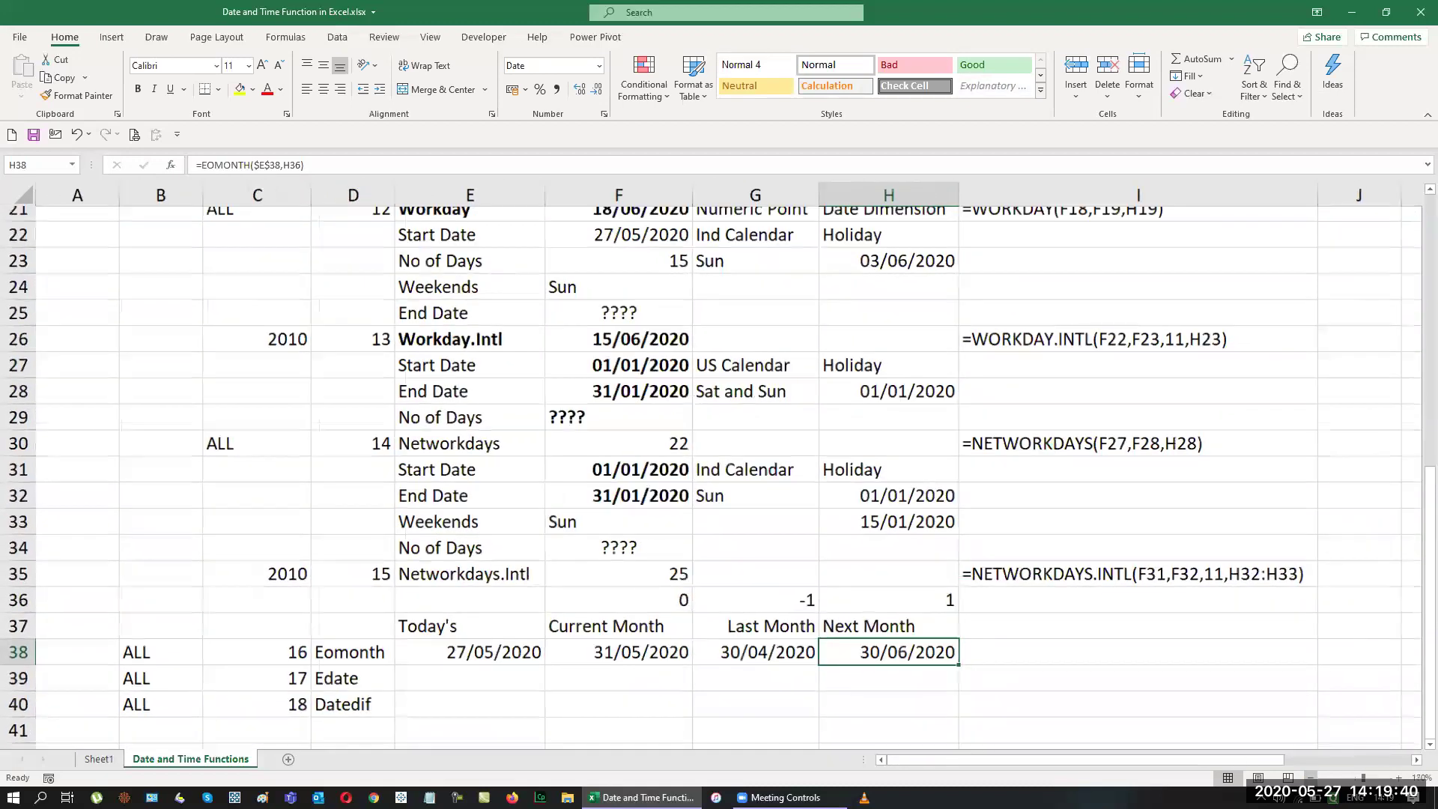
left_click(1415, 760)
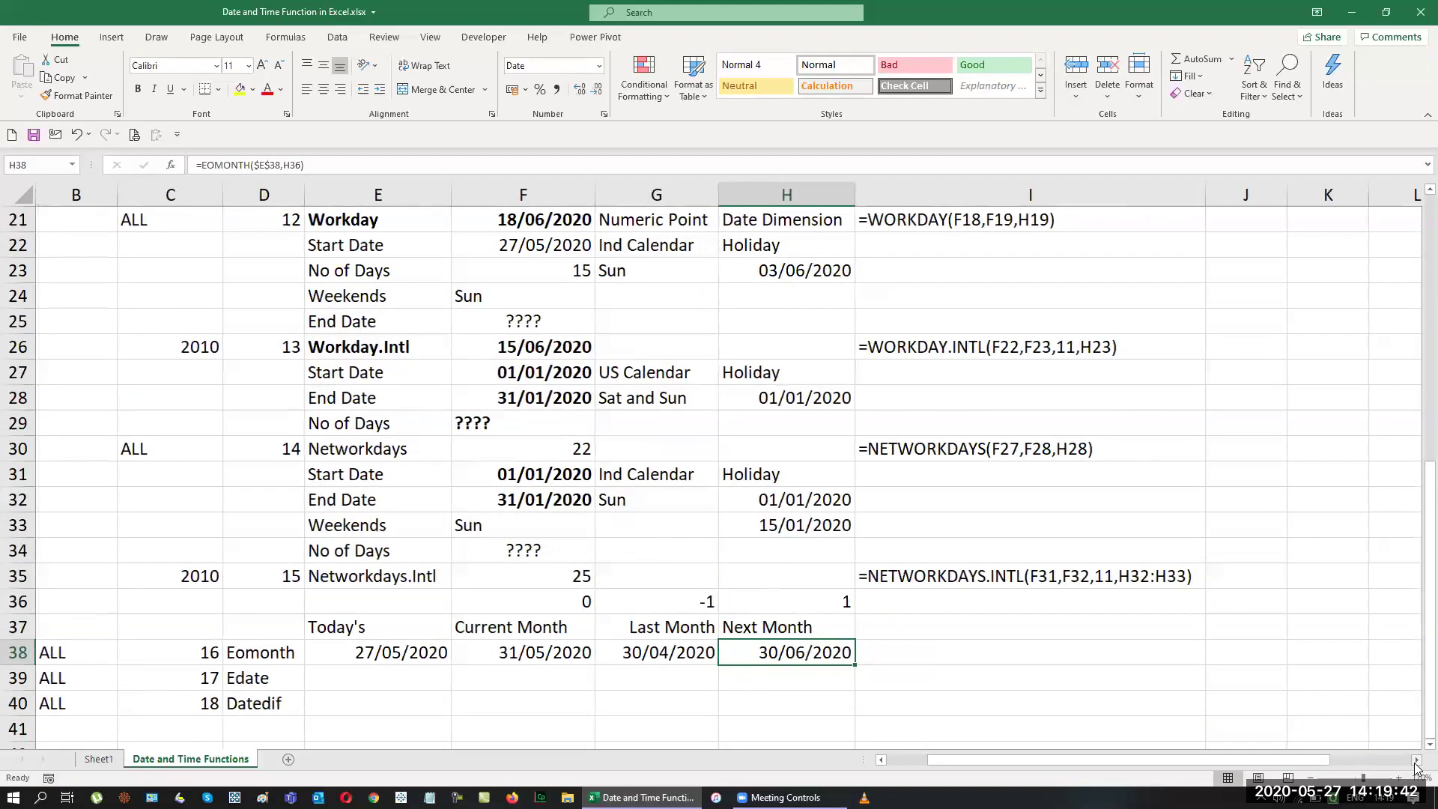
left_click(1416, 760)
scroll(1414, 745, "down", 2)
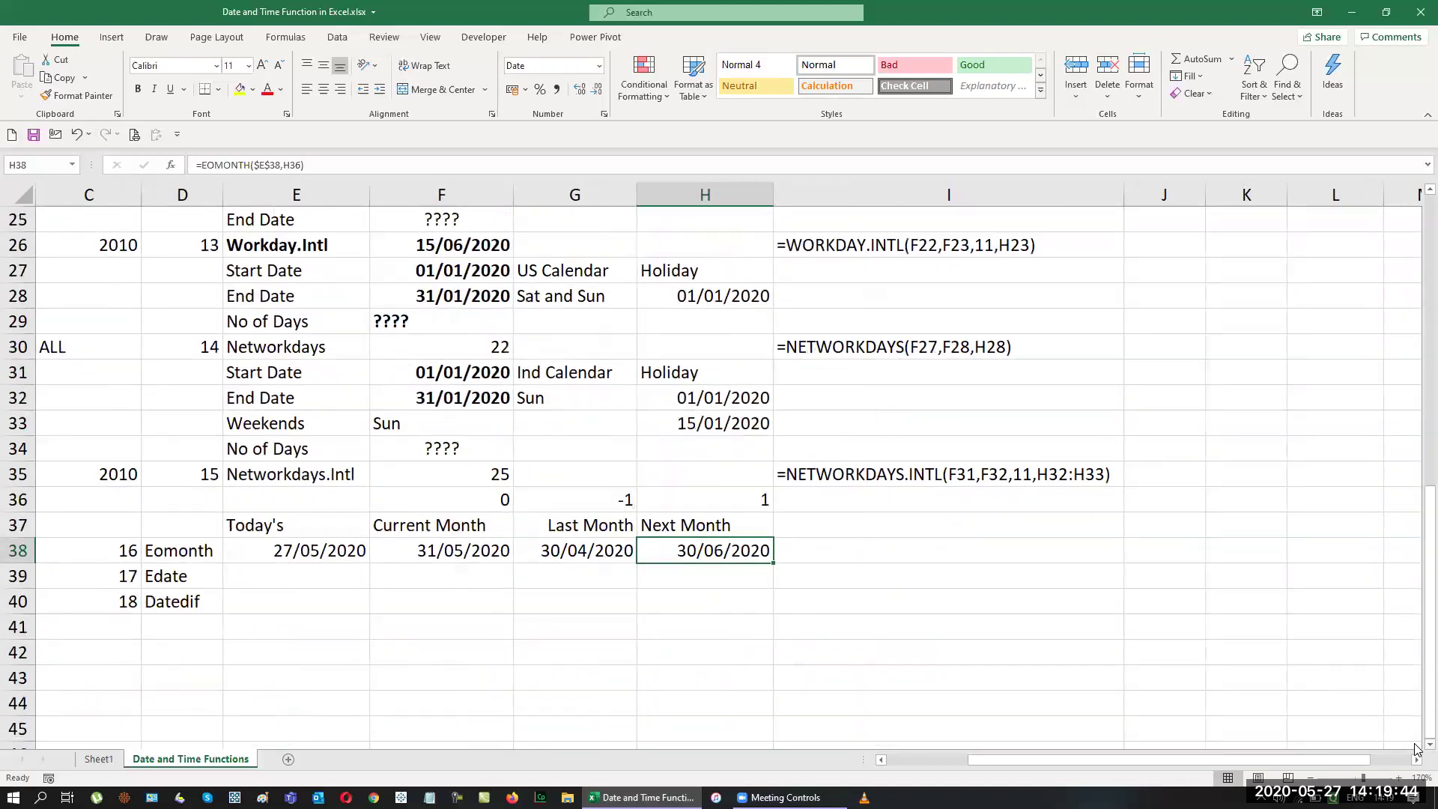
left_click(1118, 528)
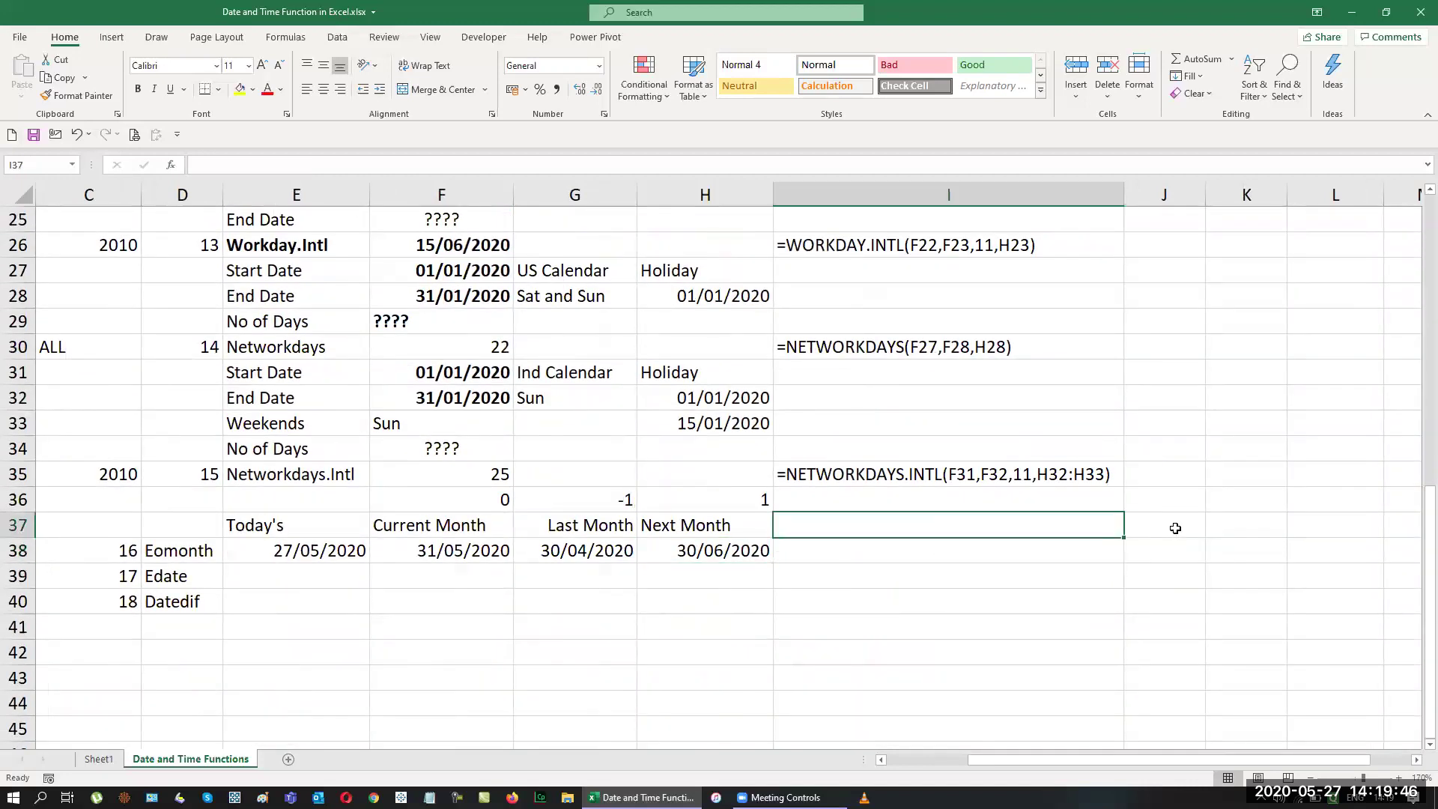
left_click(1175, 528)
type("St")
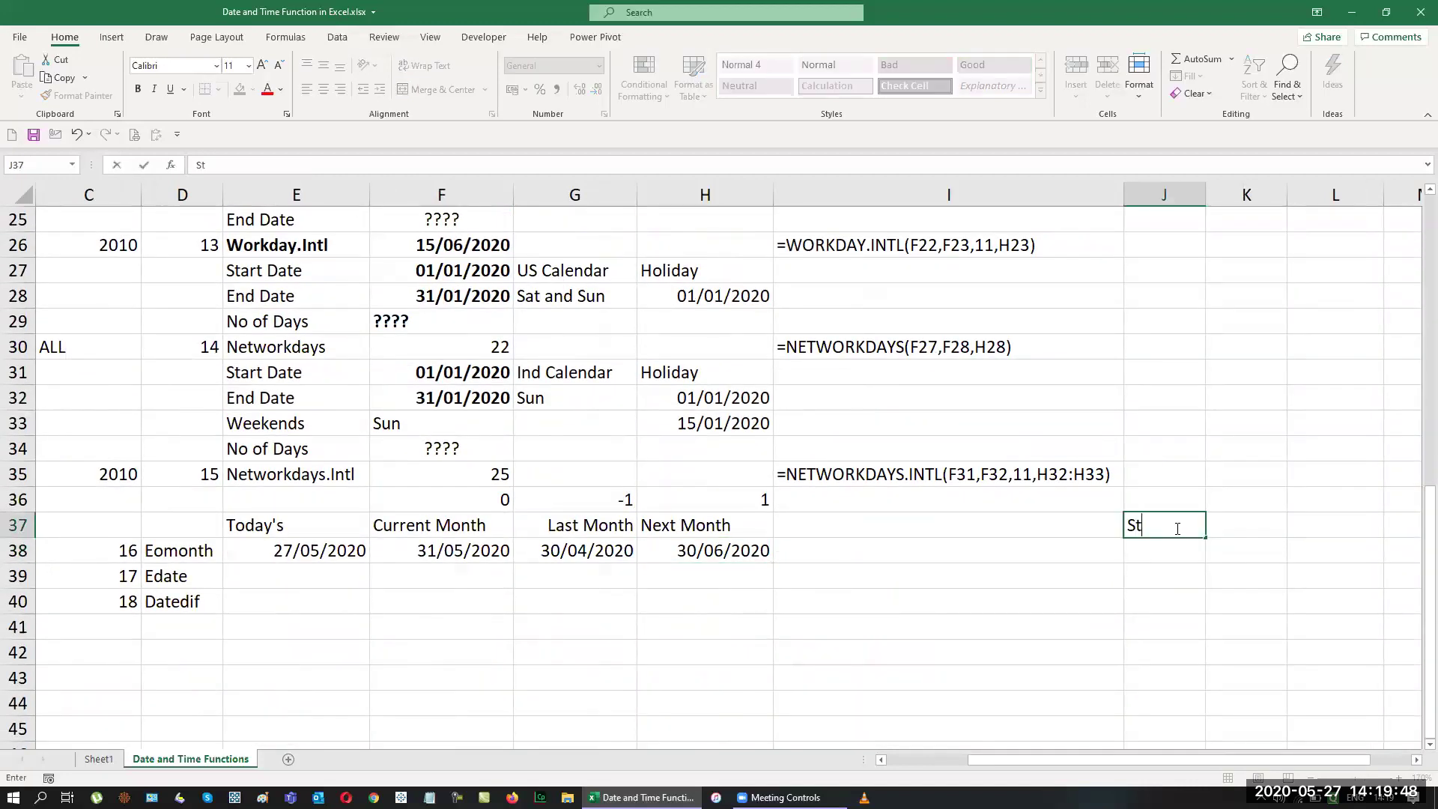
type("art Date")
key("Return")
type("1-1-1900")
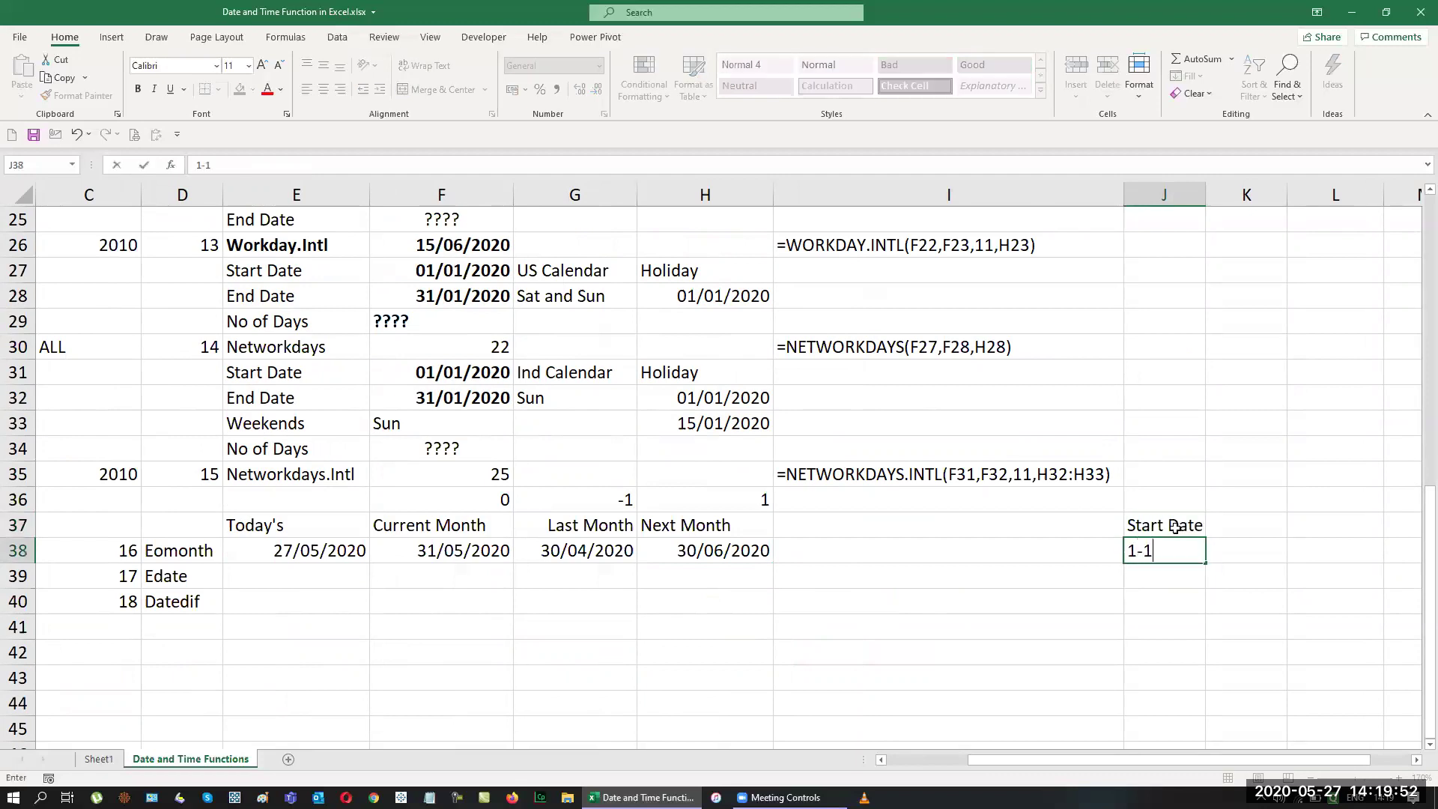
key("Return")
key("Up")
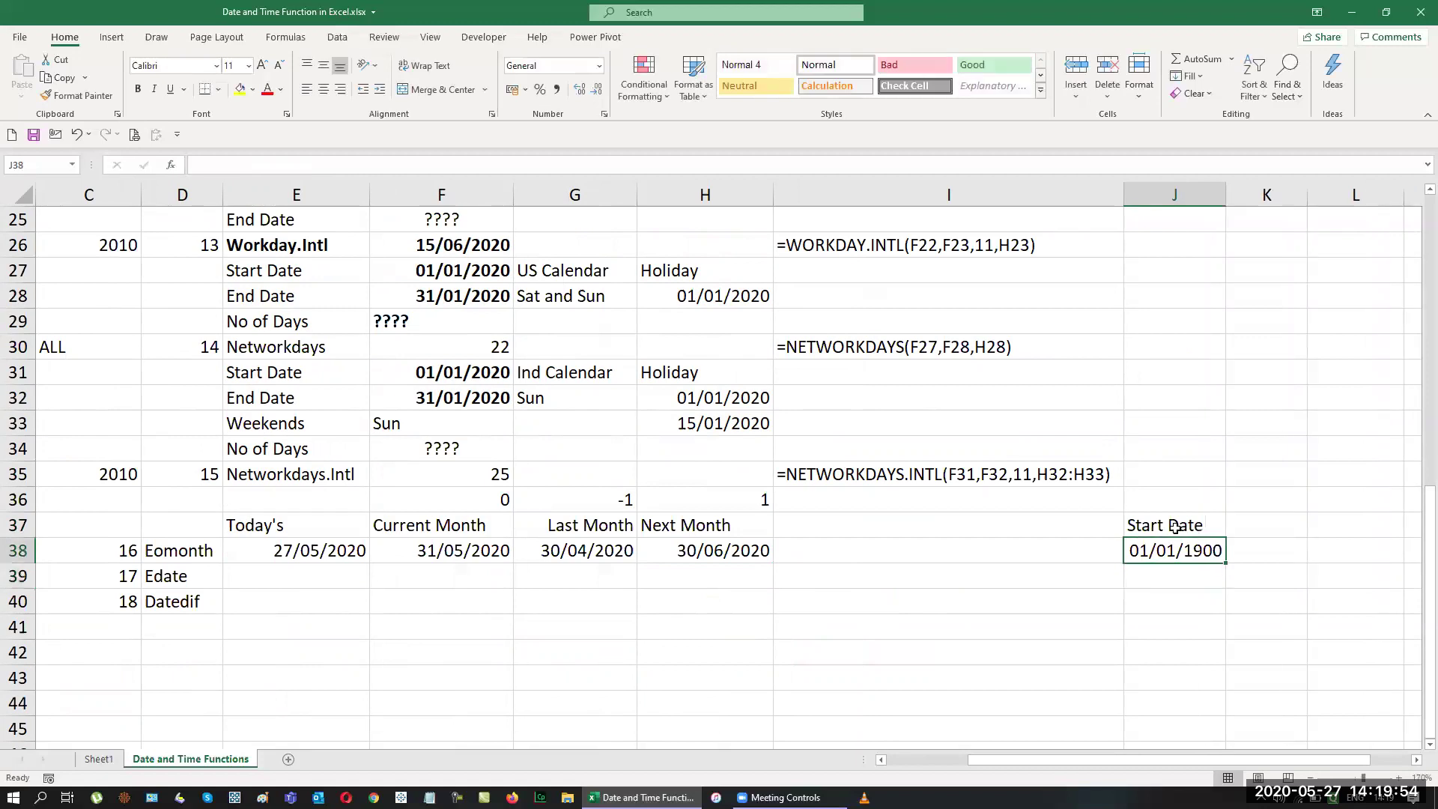
Enter the heading End Date in K37 beside the Start Date heading.
key("Up")
key("Right")
type("End Date")
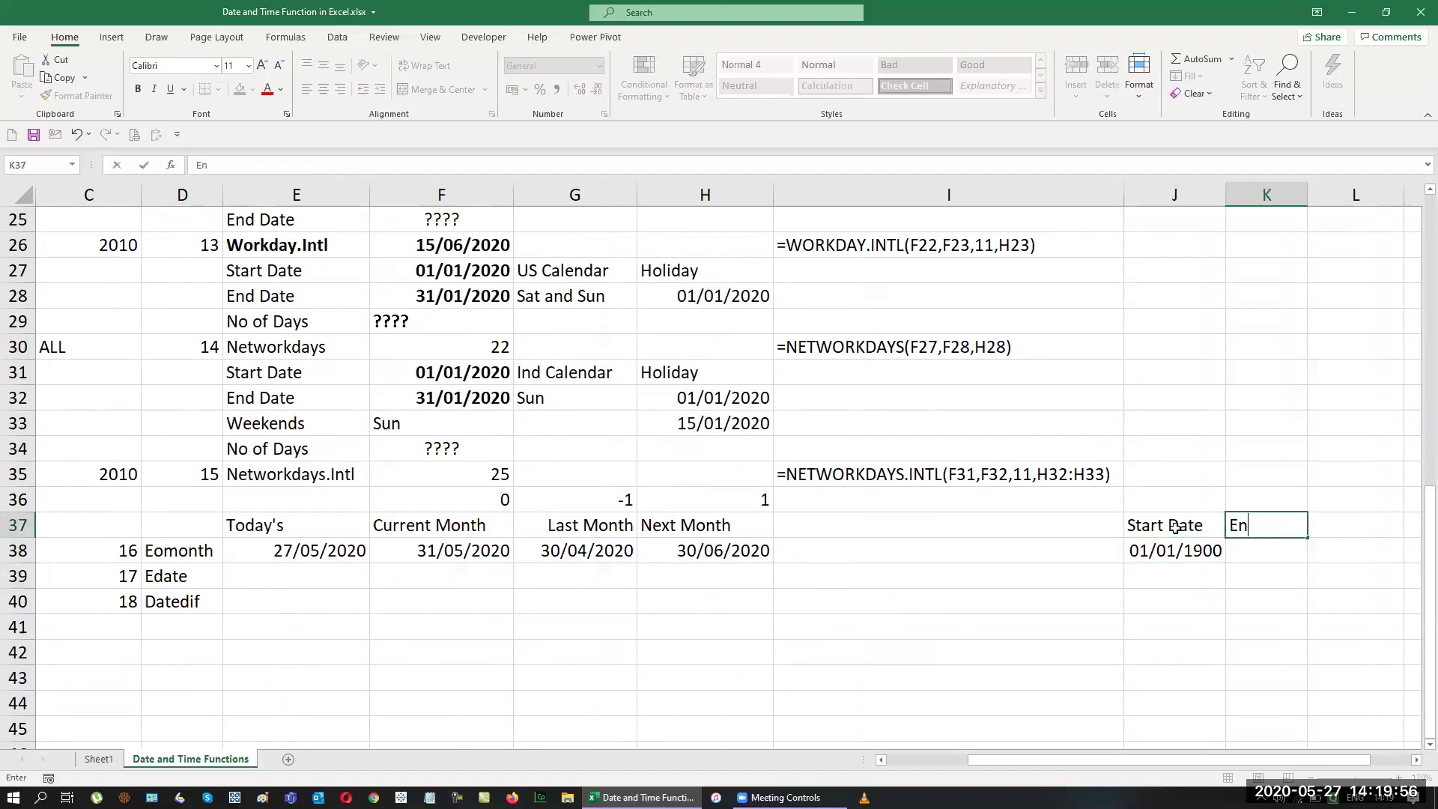
key("Return")
Add the title Excel Engine merged and centred across J36:K36, formatted bold and underlined.
key("Up")
key("Up")
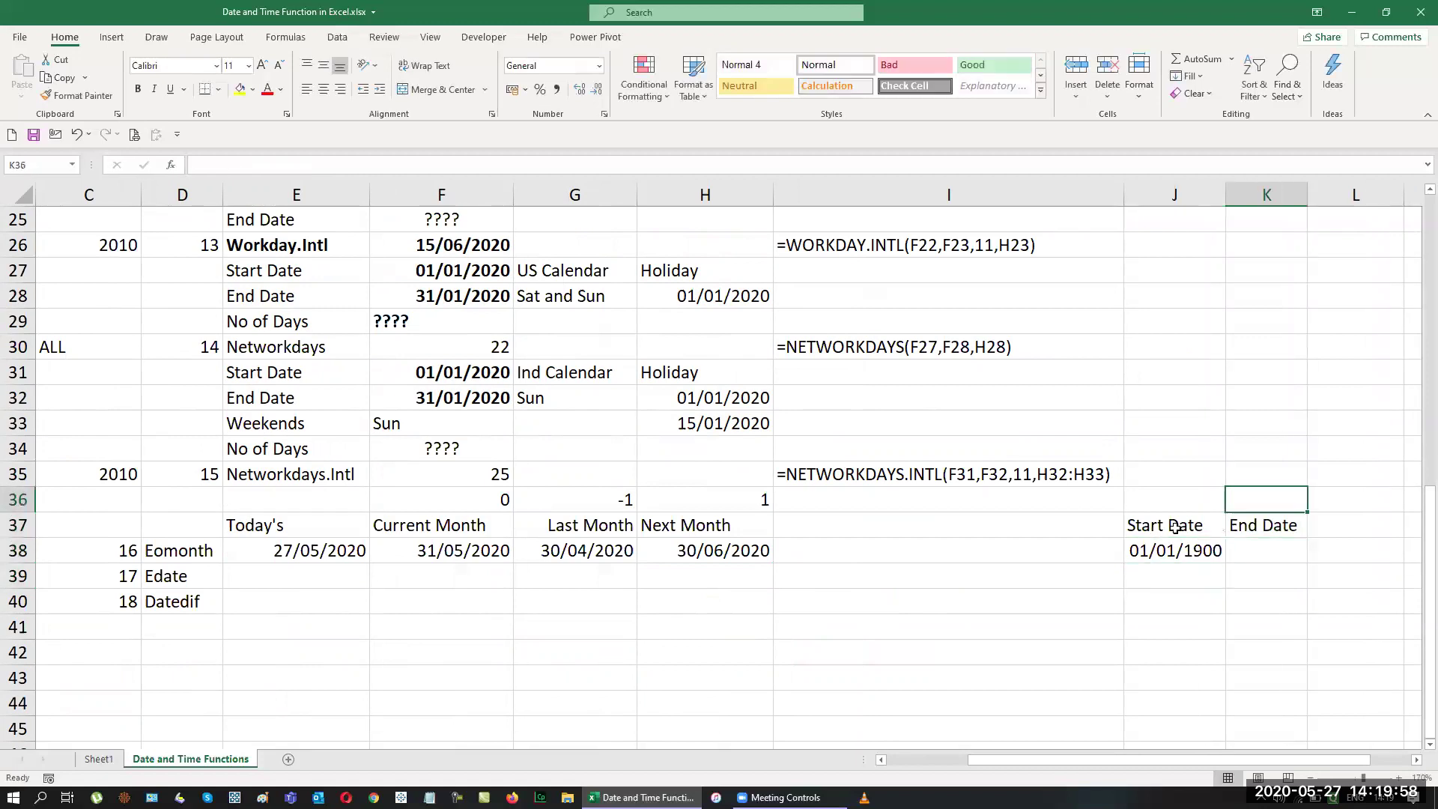
key("Left")
type("Exce")
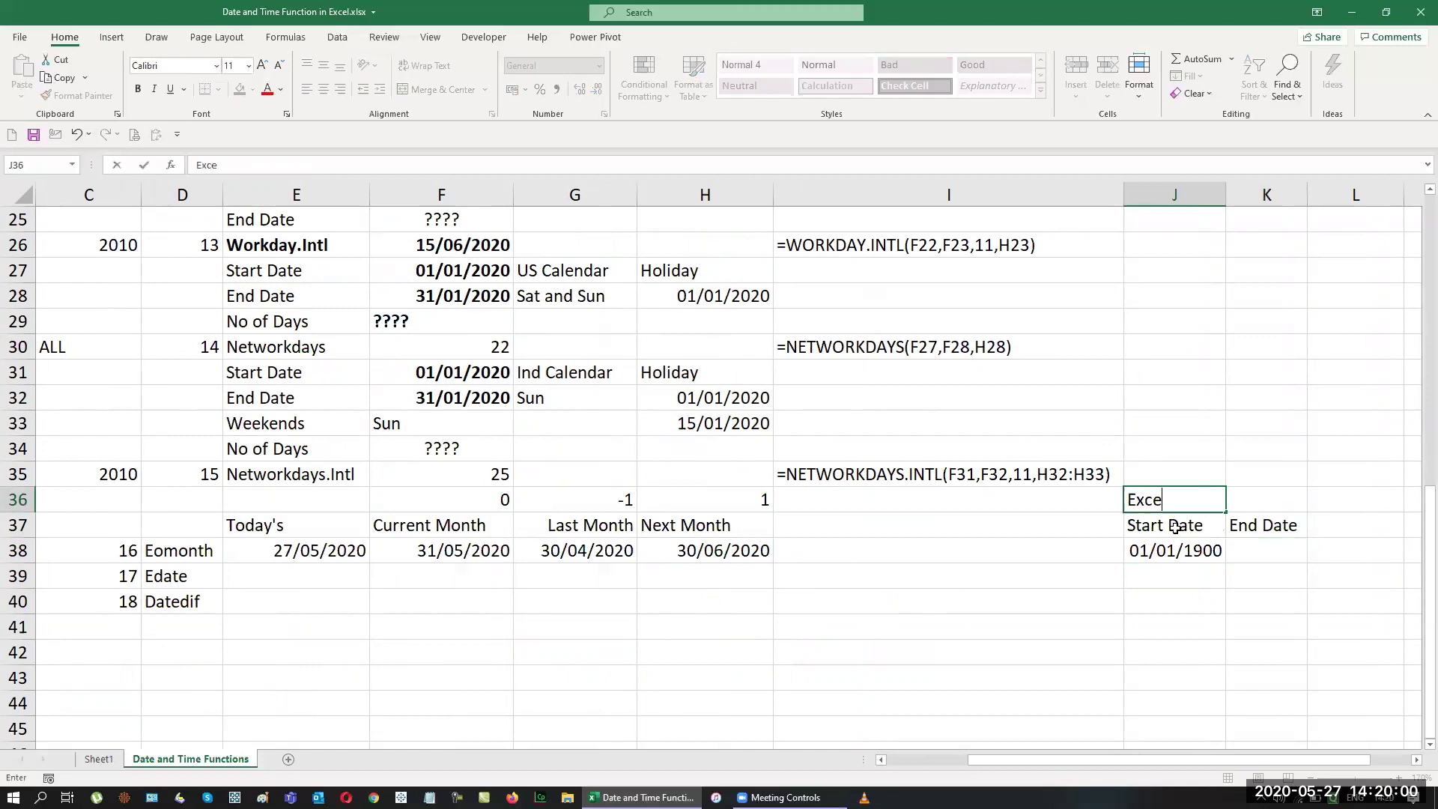
type("l Engine")
key("Return")
key("Up")
key("shift+Right")
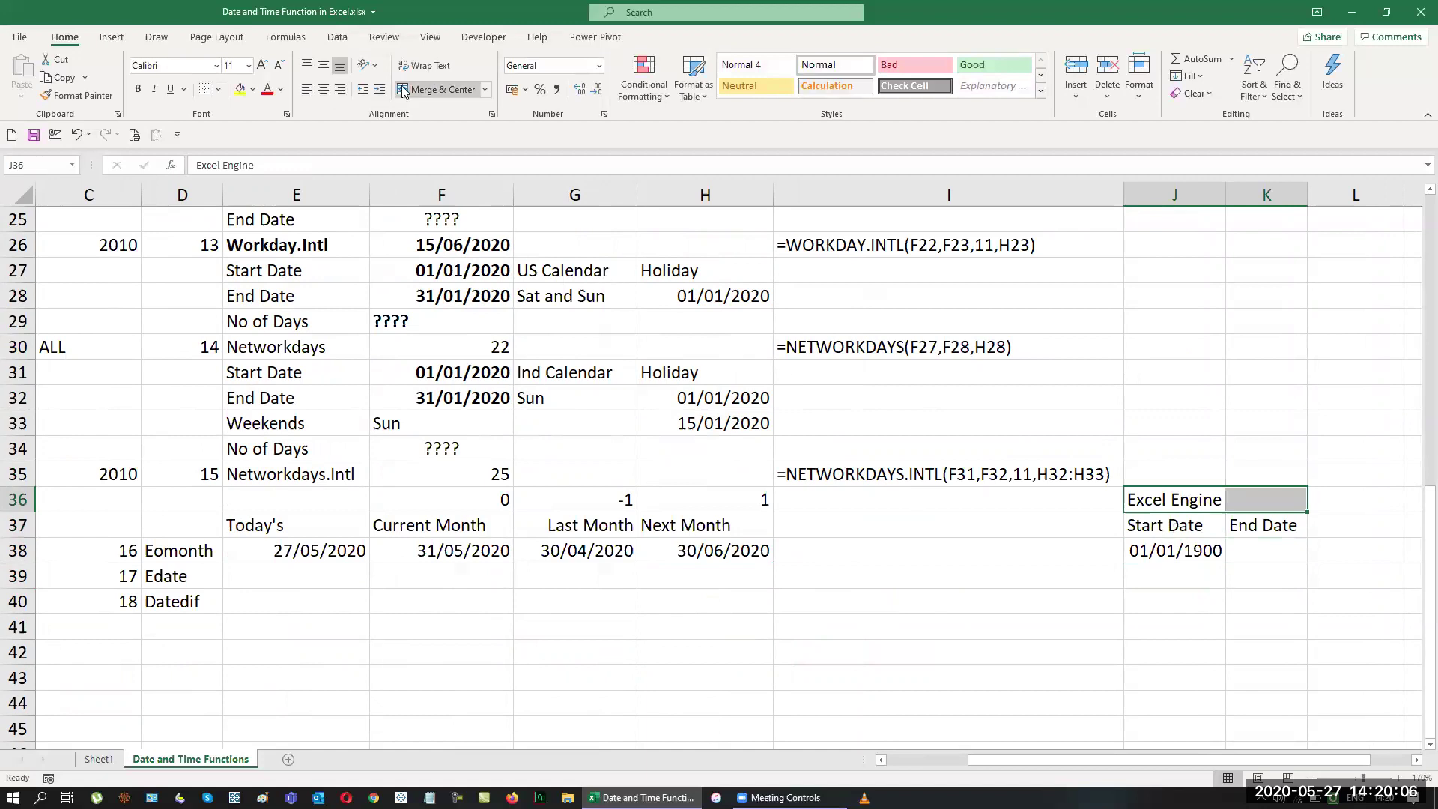
left_click(440, 89)
key("ctrl+b")
key("ctrl+u")
Enter the date 31-12-9999 in K38 under the End Date heading.
left_click(1243, 560)
type("31")
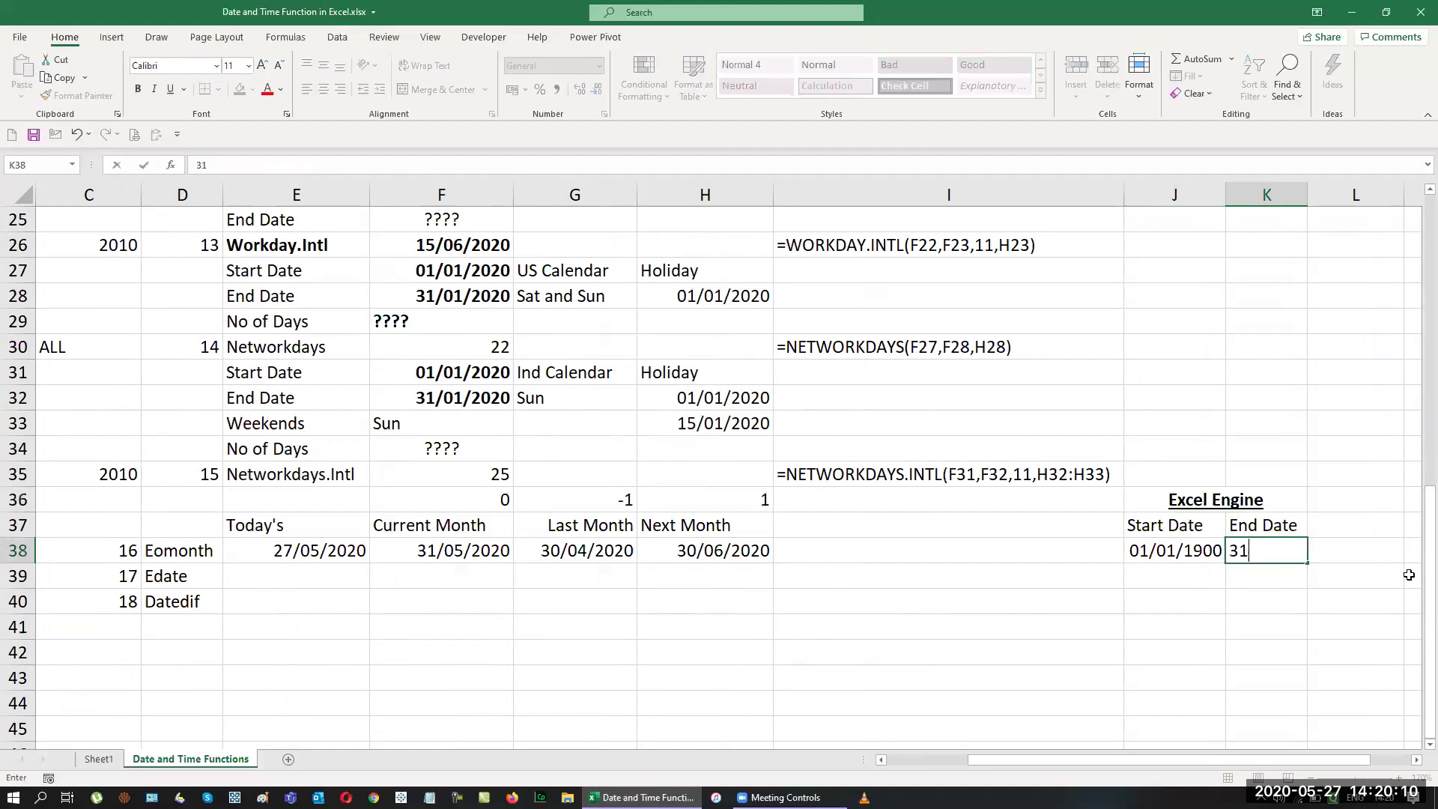
type("-12-9999")
key("Return")
key("Up")
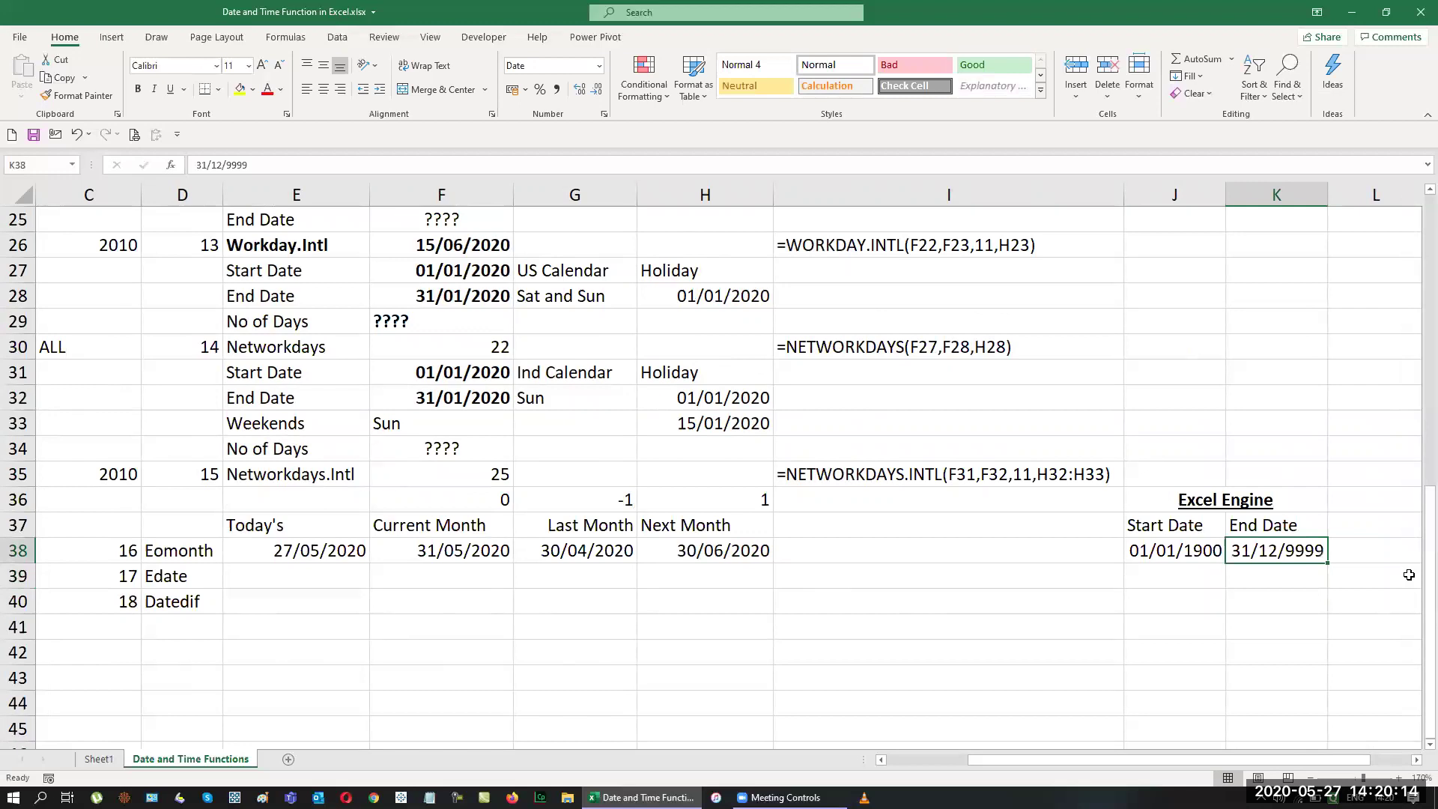
key("Left")
key("Left")
key("Left")
key("Left")
key("Up")
key("Up")
key("Right")
key("Right")
key("Right")
key("Right")
key("Down")
key("Left")
key("Left")
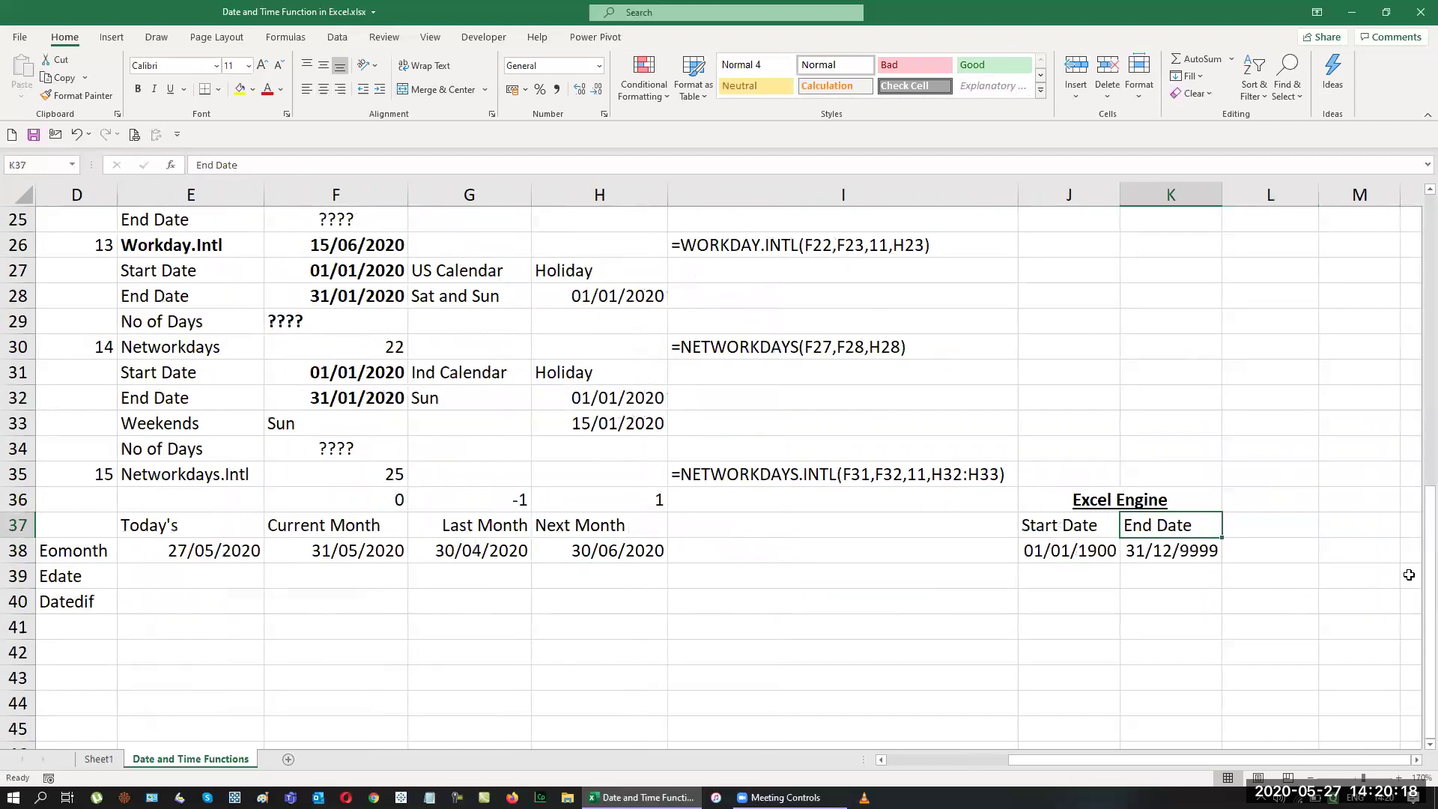
key("Down")
key("Right")
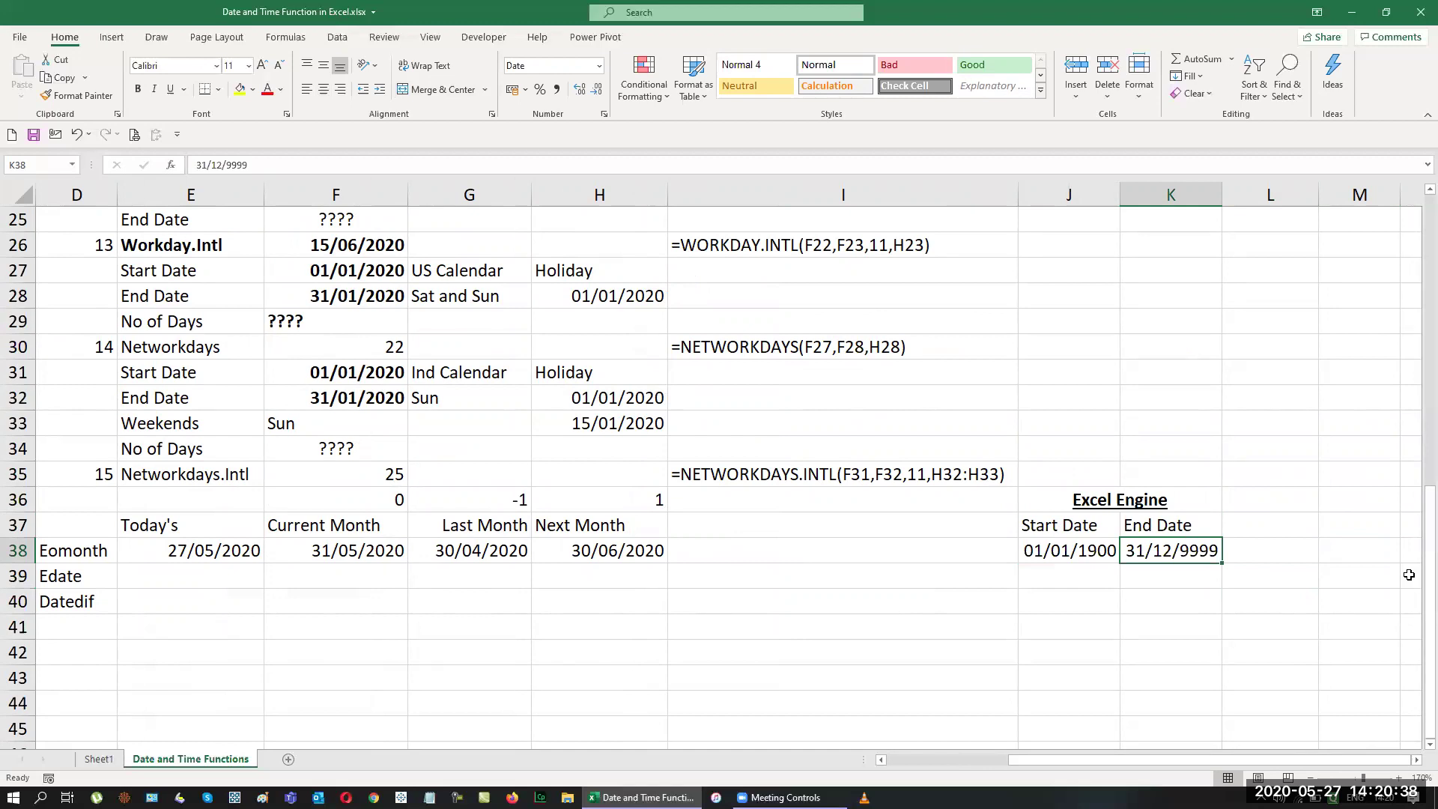
Set the month offset above the Last Month heading, in G36, to -125.
left_click(475, 497)
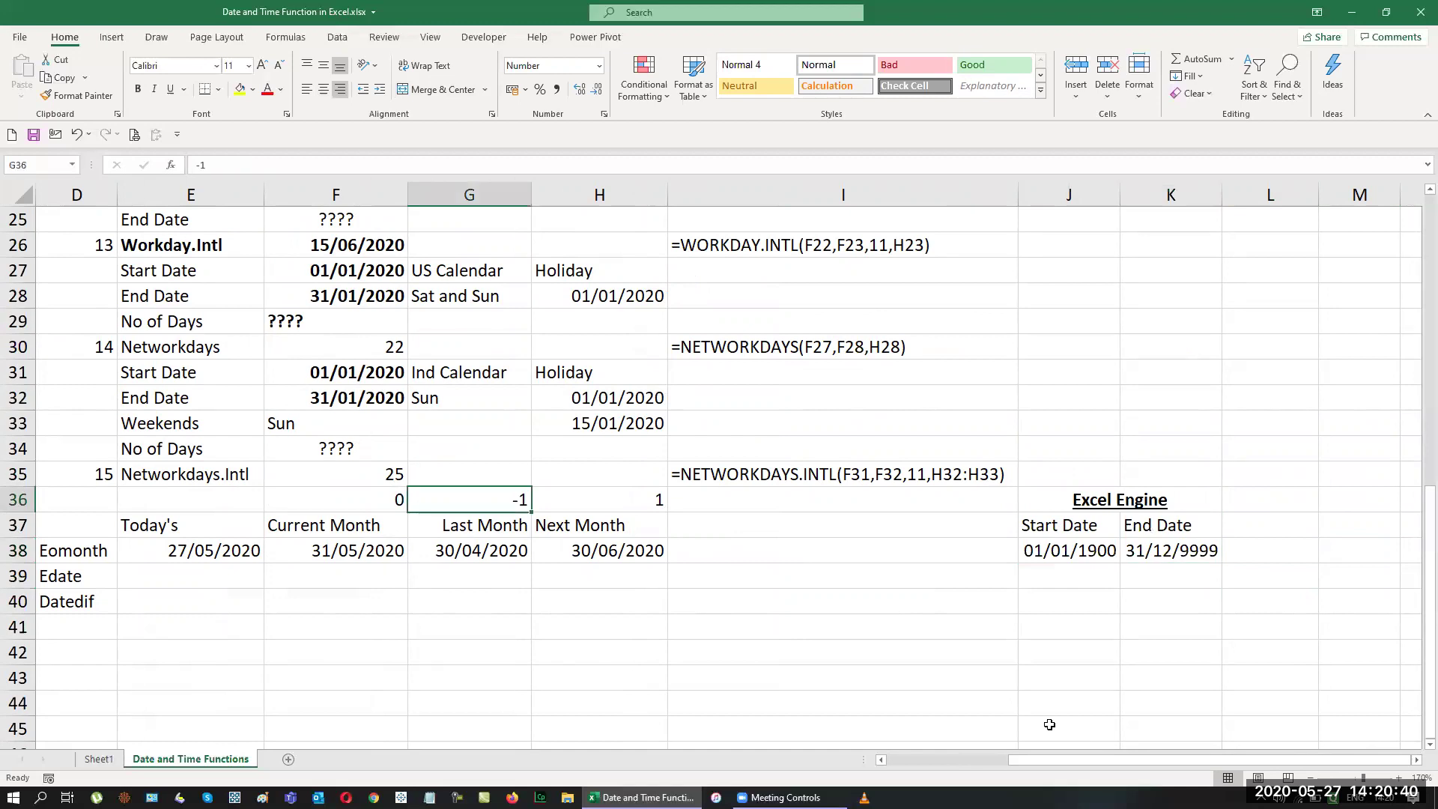
type("-125")
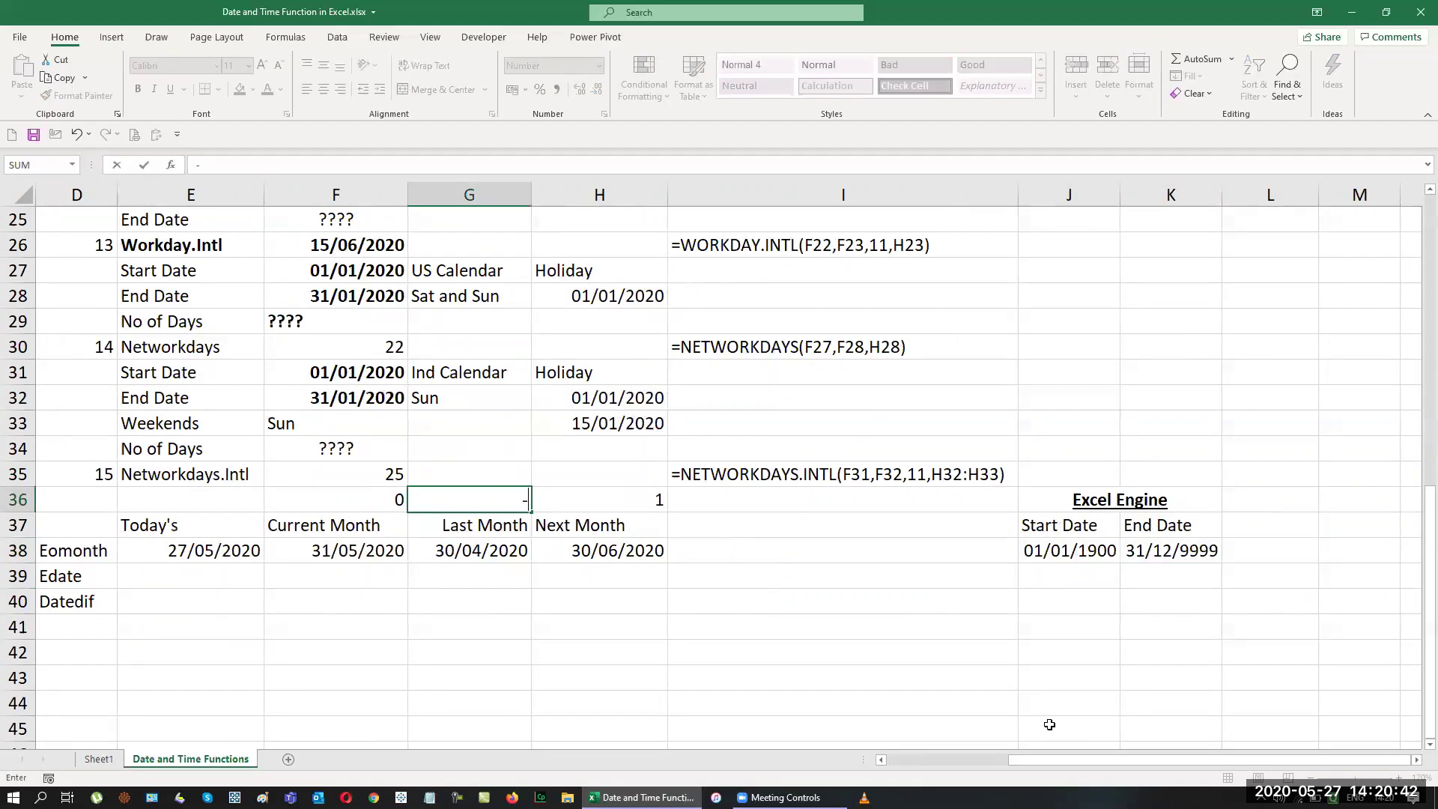
key("Return")
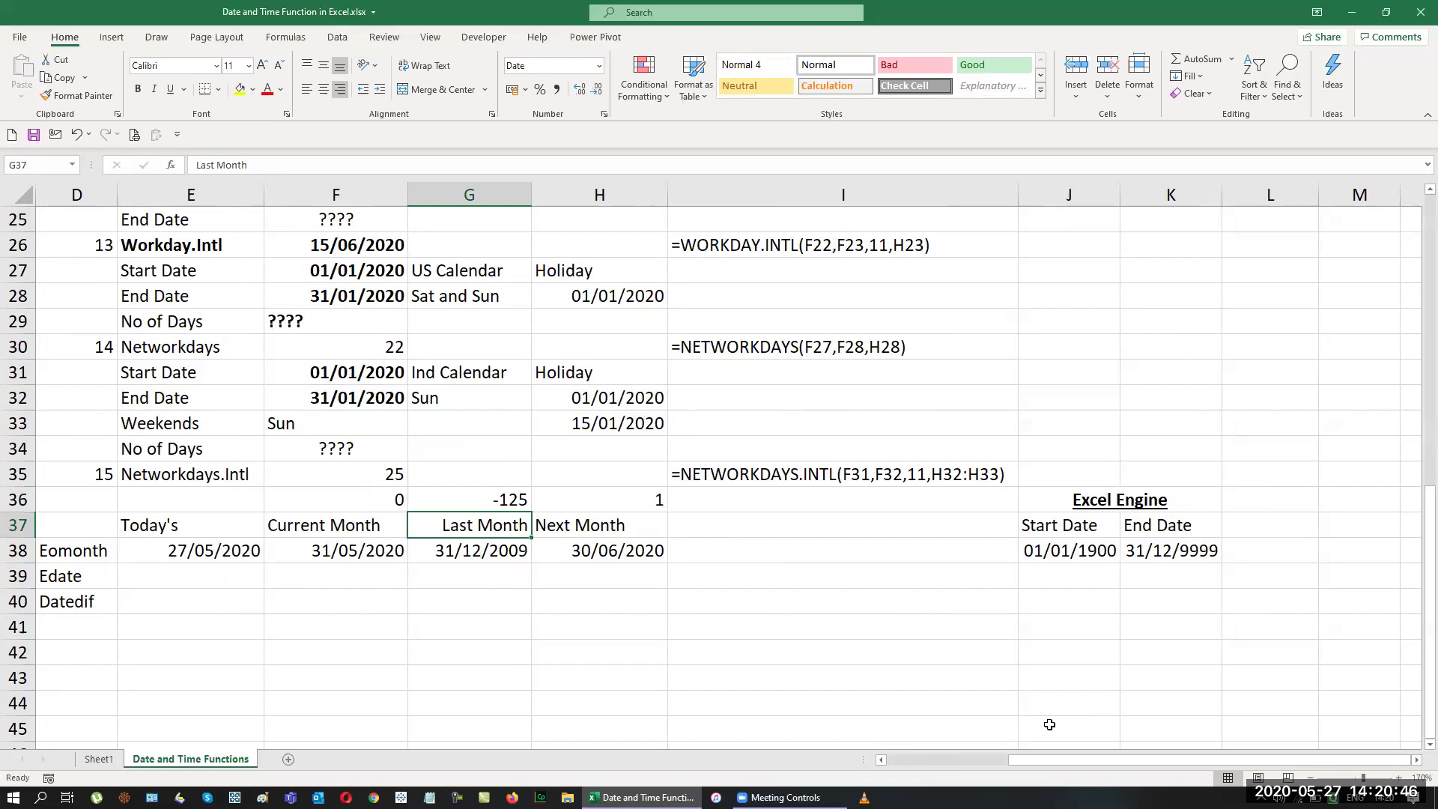
Try month offsets of 1000 and 1250 in H36 for the Next Month date.
key("Up")
key("Right")
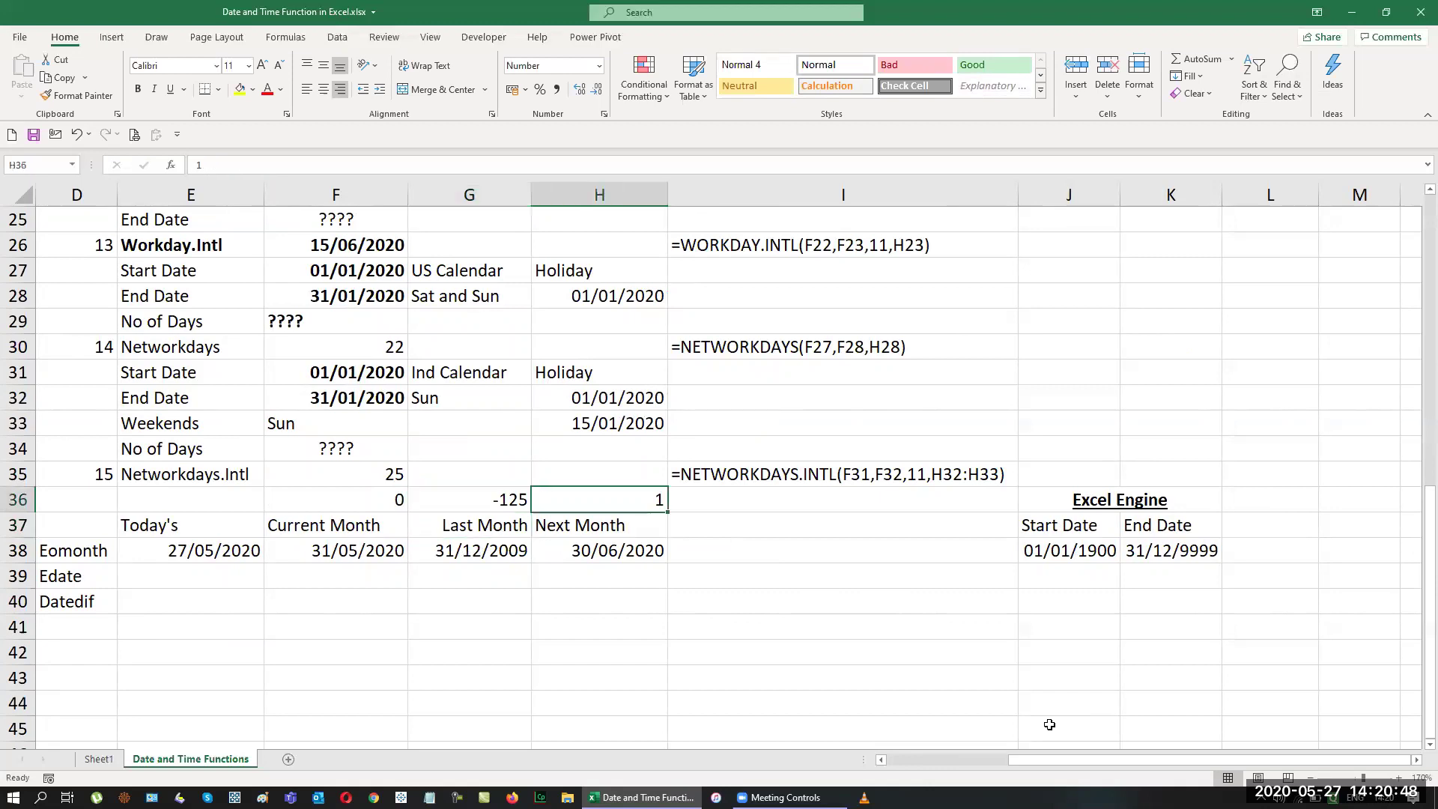
type("1000")
key("Return")
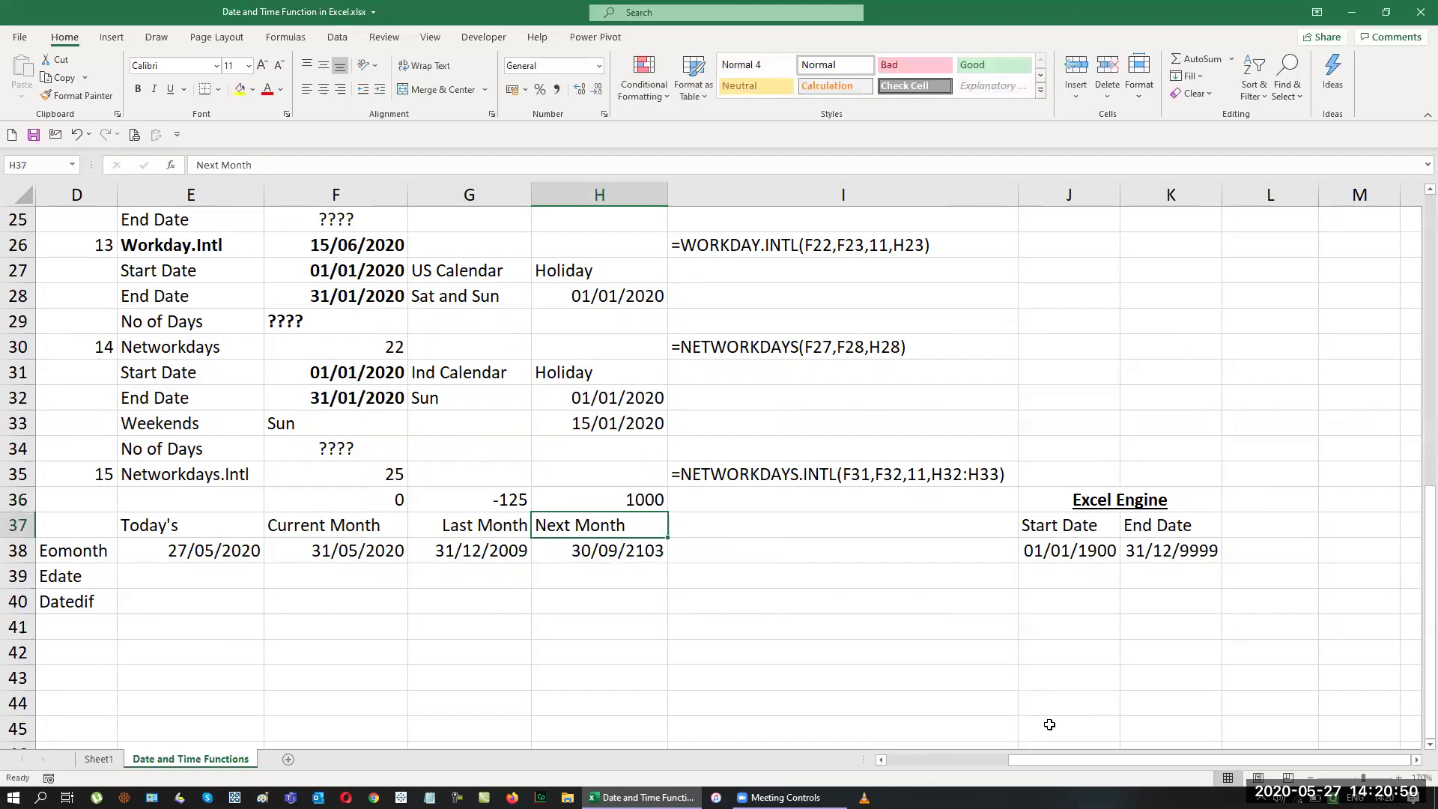
key("Up")
type("1250")
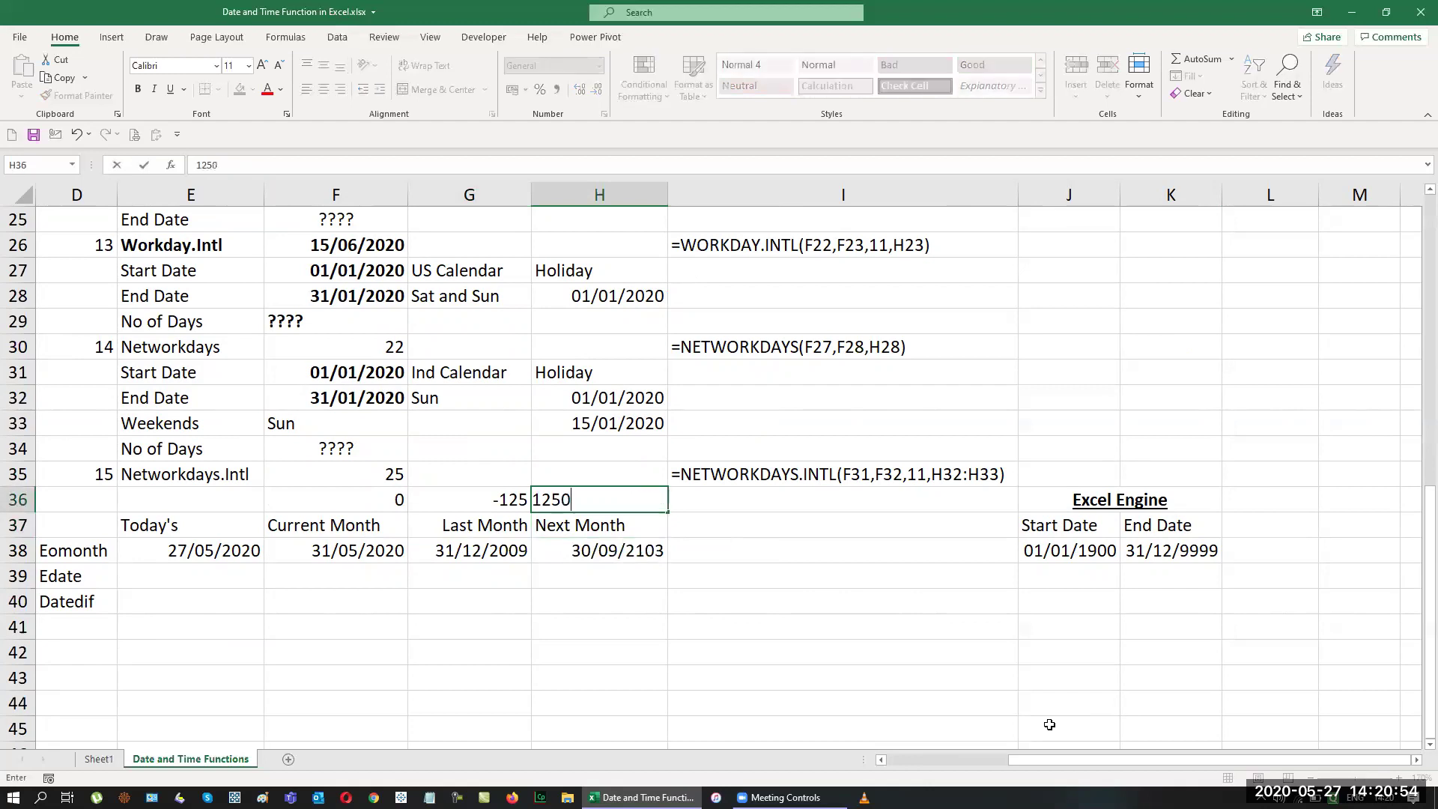
key("Return")
Try larger Next Month offsets of 12000 and 25000 in H36.
key("Up")
type("12")
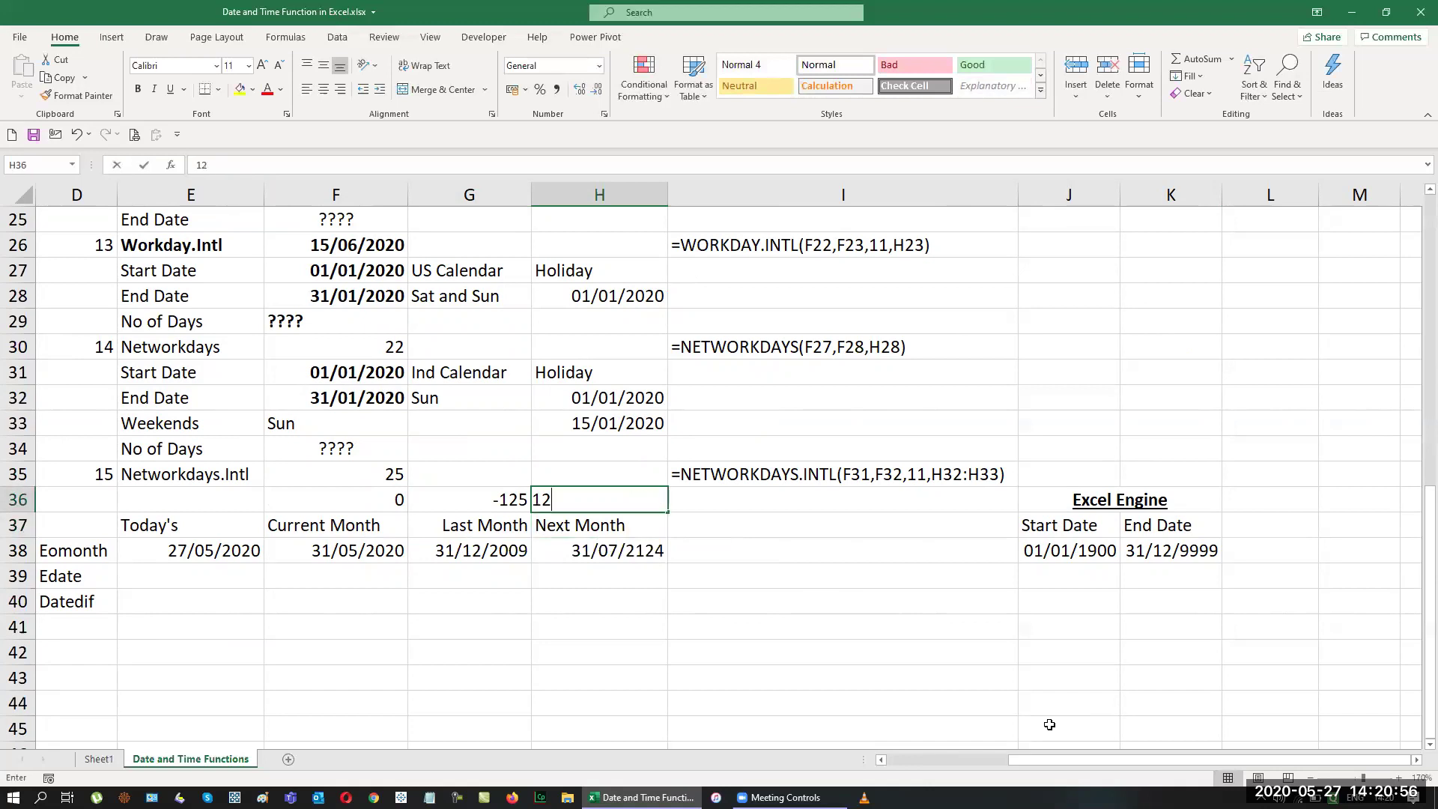
type("0000")
key("Return")
key("Up")
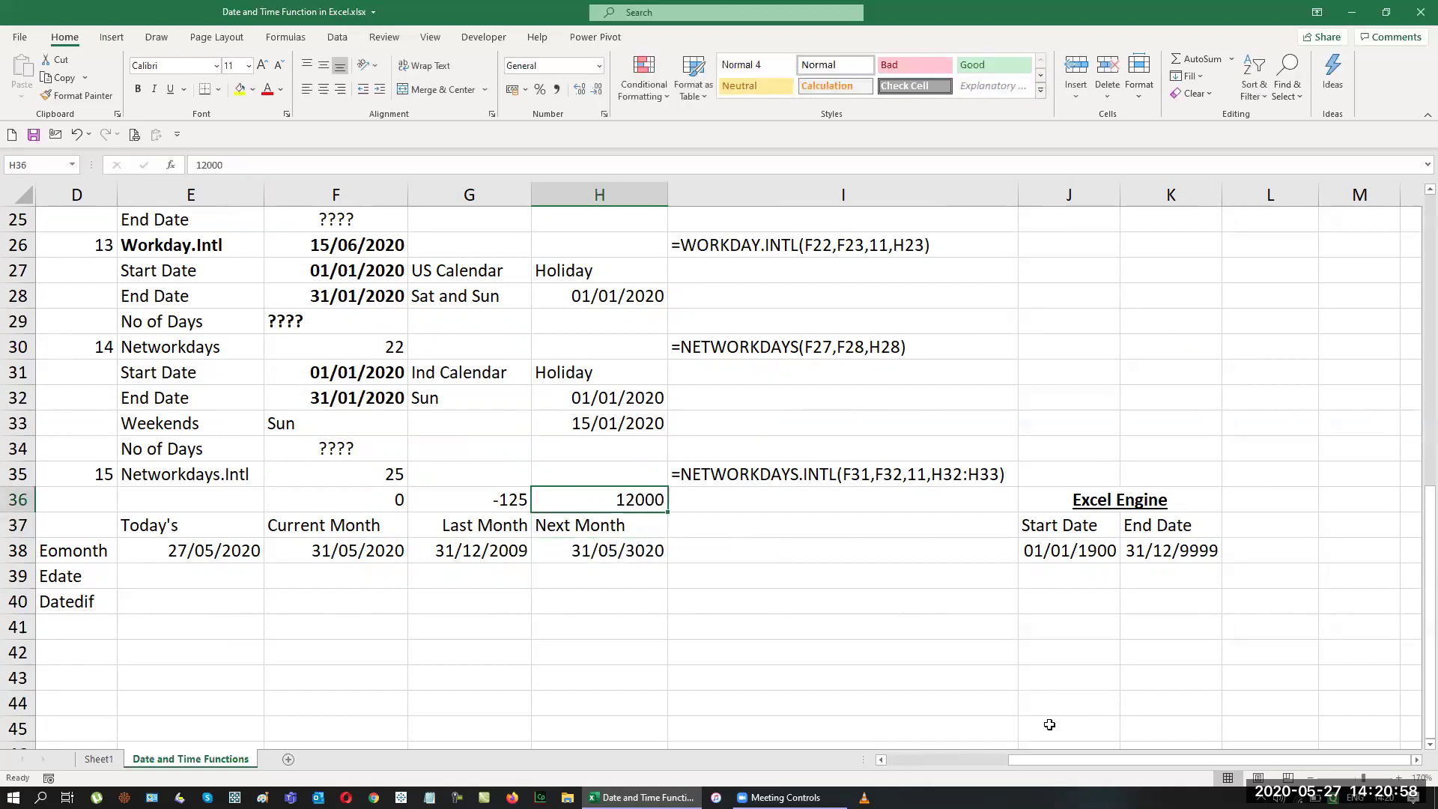
type("25000")
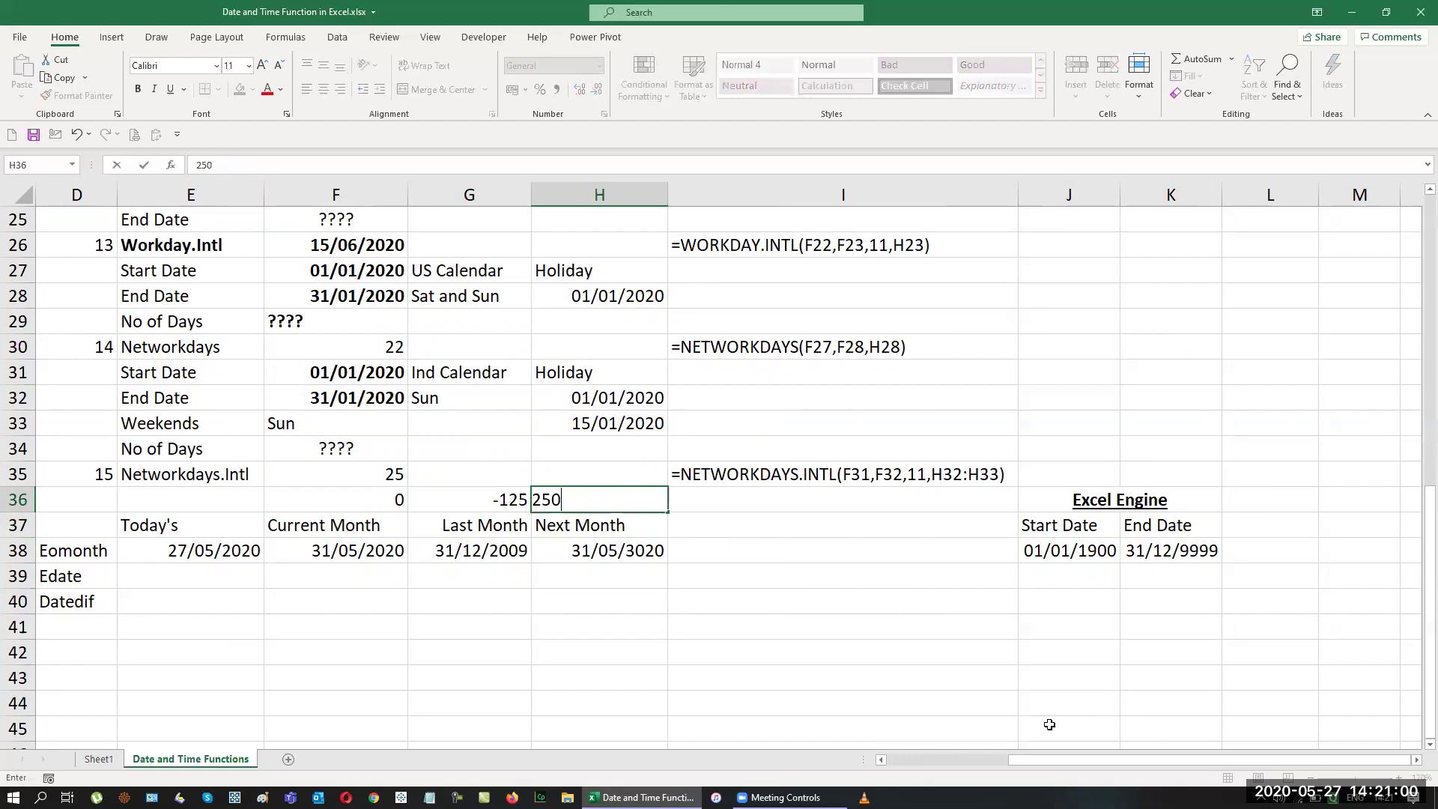
key("Return")
Try Next Month offsets of 50000 and 75000 in H36.
key("Up")
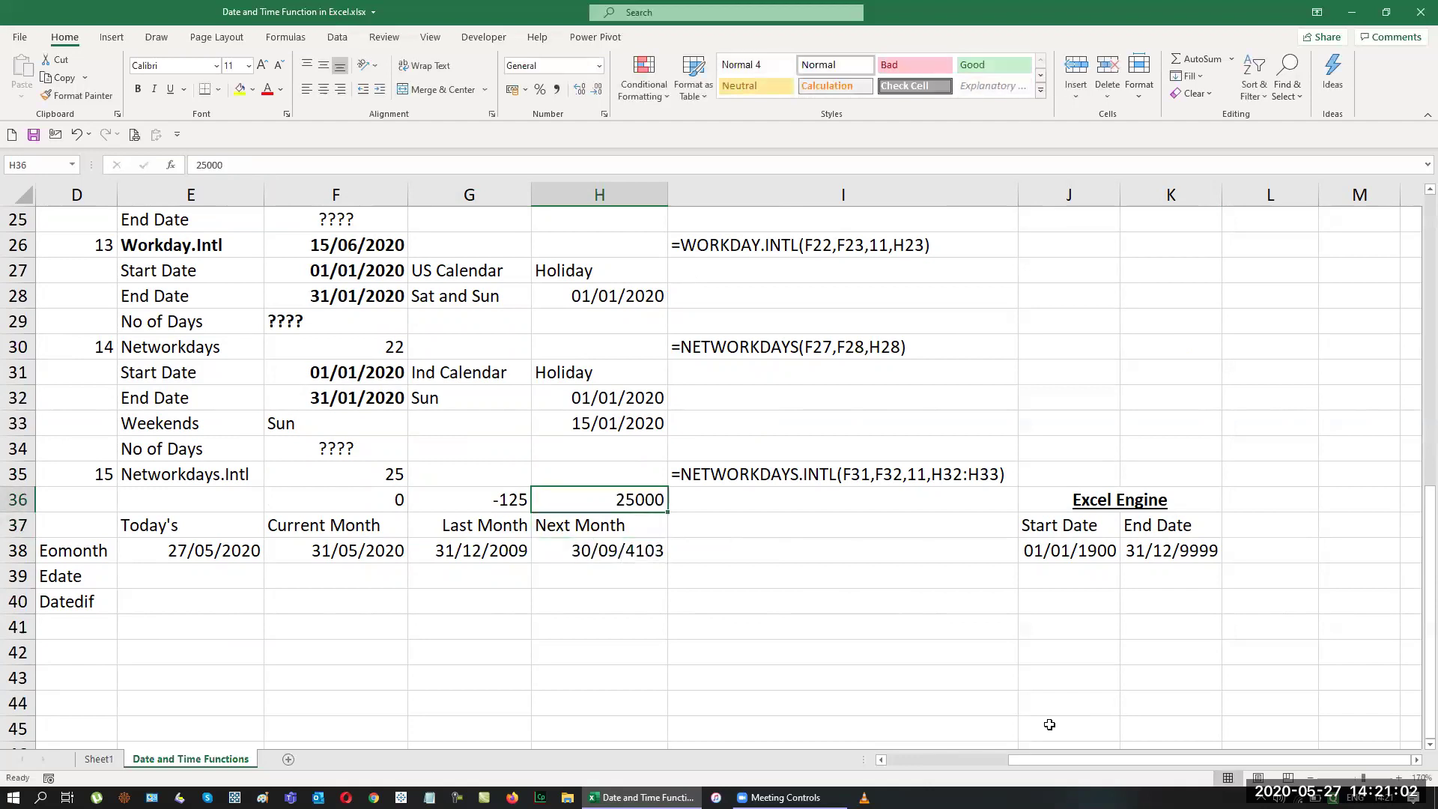
type("50000")
key("Return")
key("Up")
type("75000")
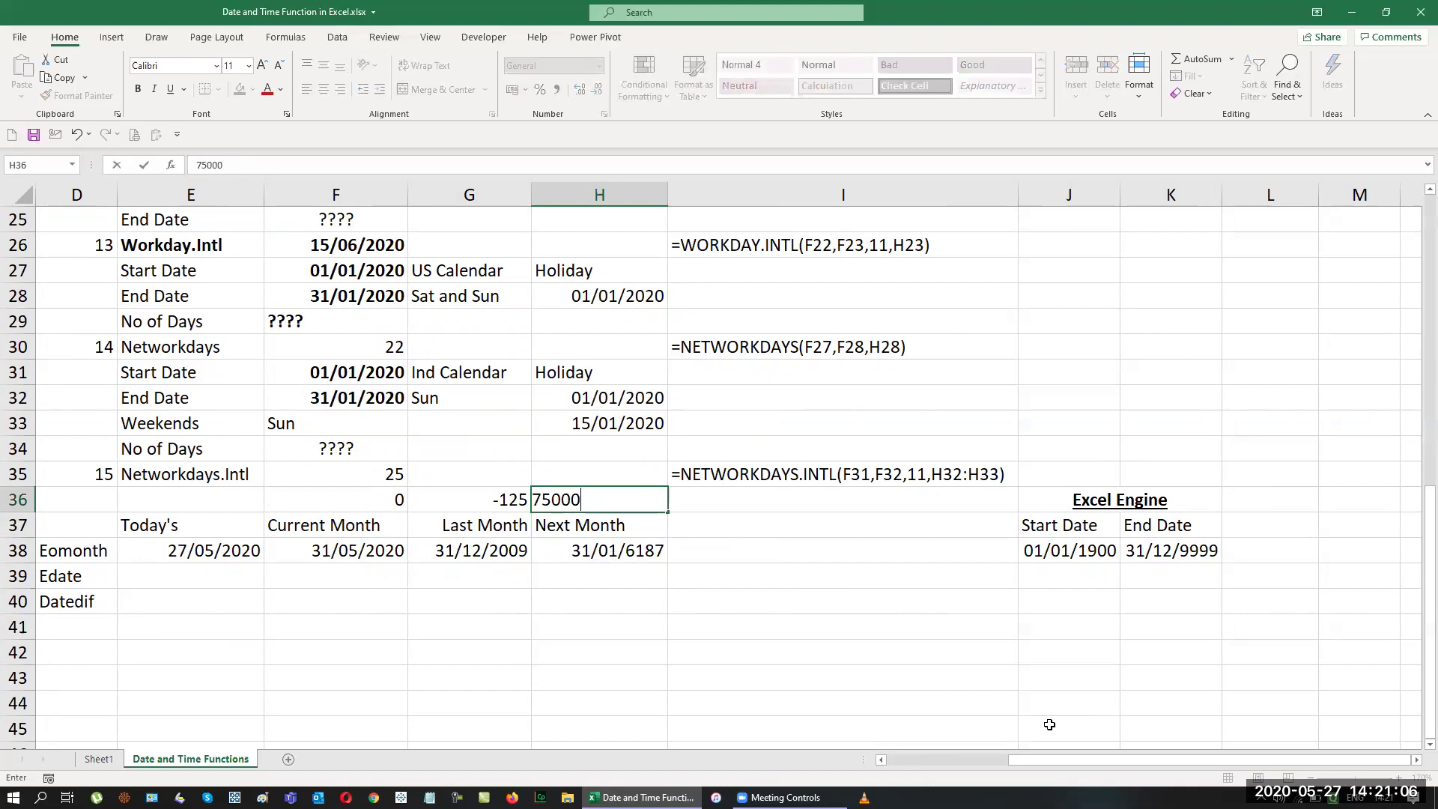
key("Return")
Raise the Next Month offset in H36 to 85000, and to 88000 after that.
key("Up")
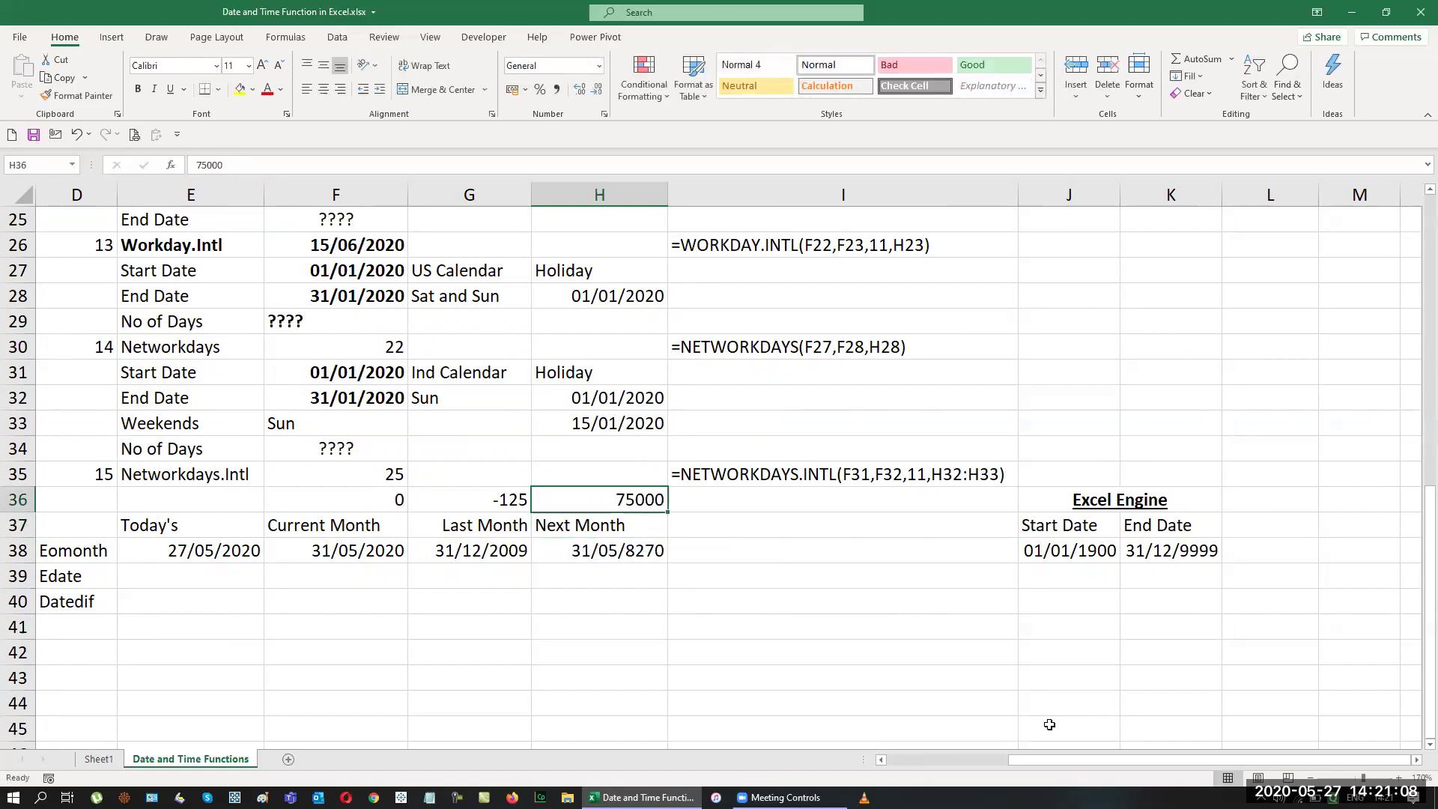
type("85000")
key("Return")
key("Up")
type("88000")
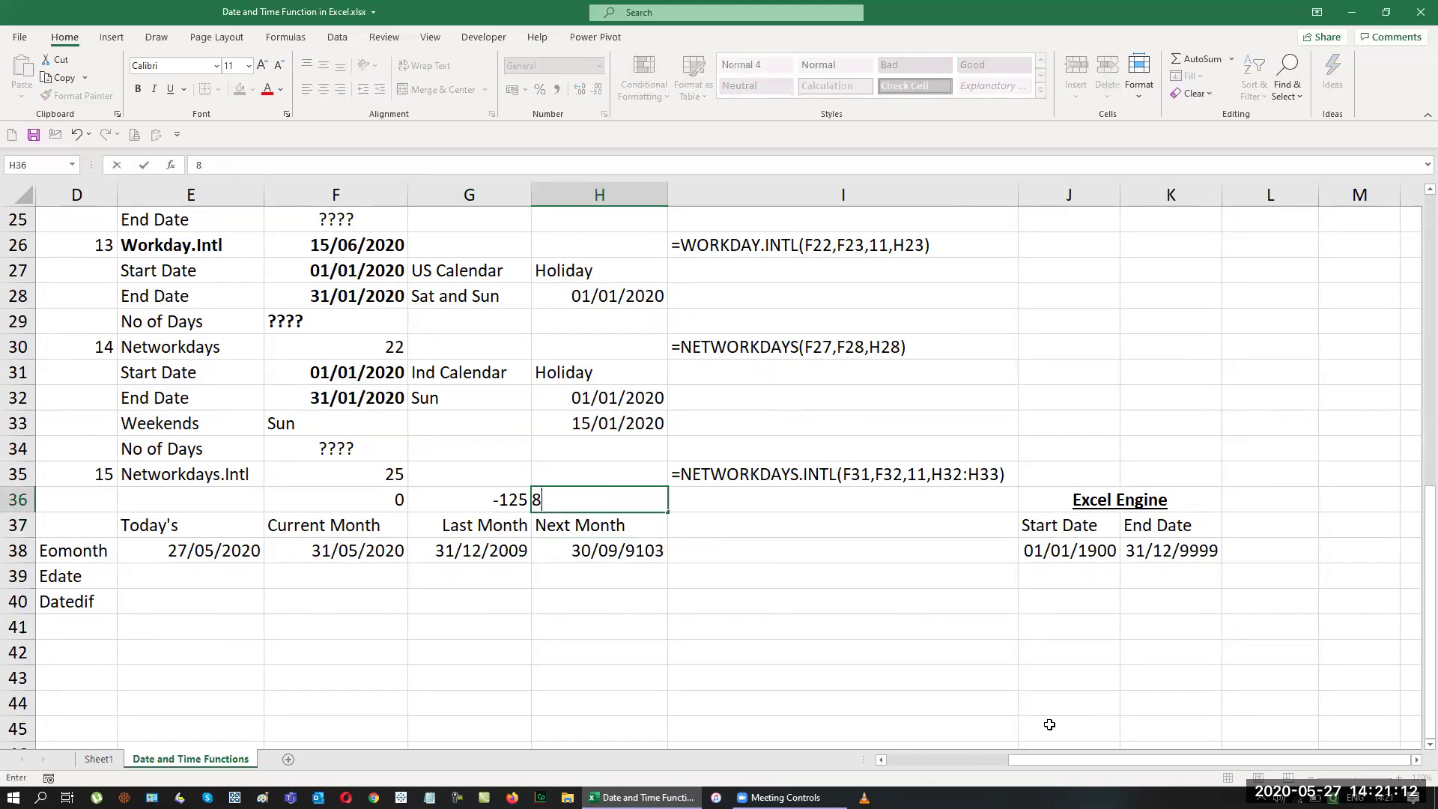
key("Return")
Edit the month offset in H36 to 89000.
key("Up")
key("F2")
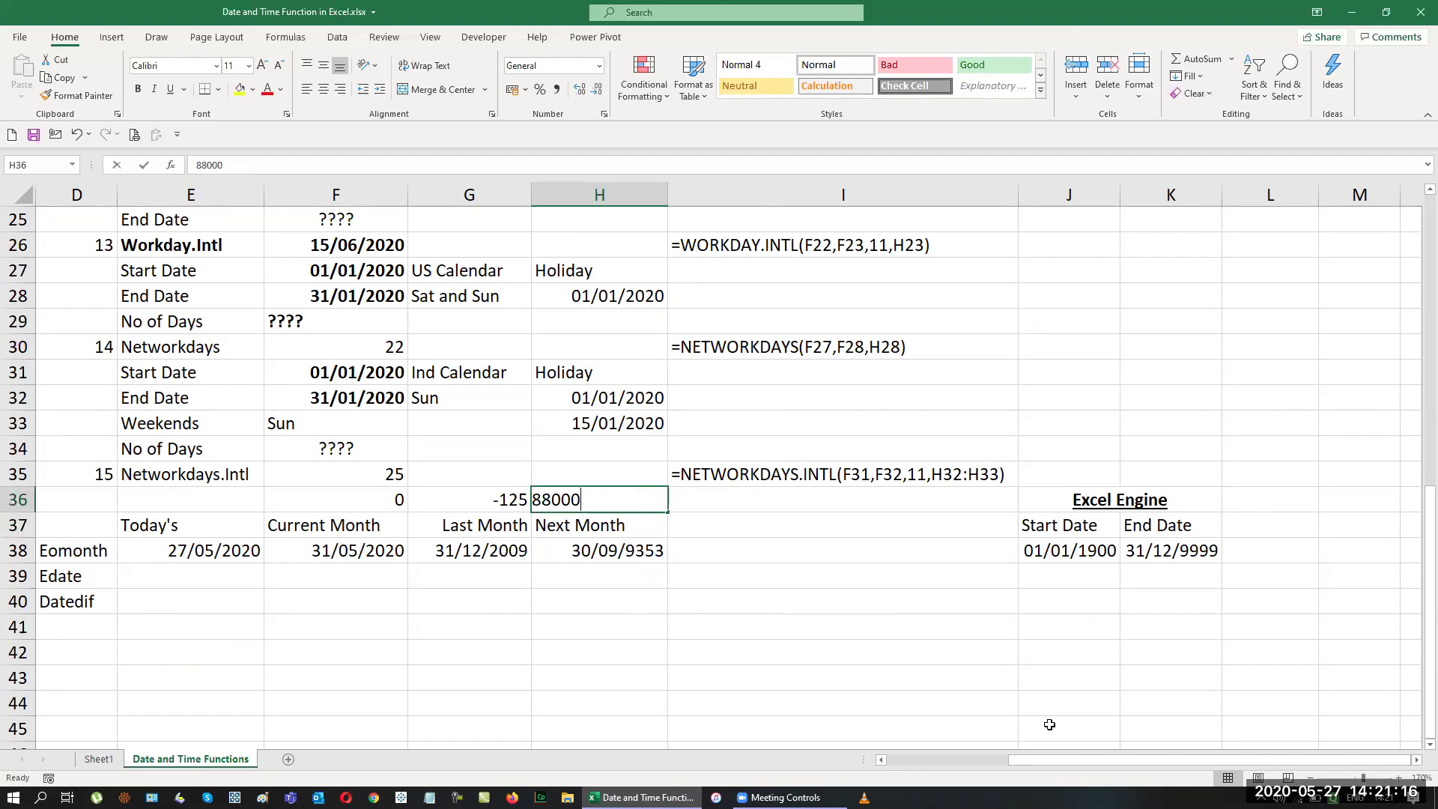
key("BackSpace")
key("BackSpace")
key("BackSpace")
key("BackSpace")
type("9000")
key("Return")
Try offsets of 92000 and 95000 in H36 to approach Excel's maximum date.
key("Up")
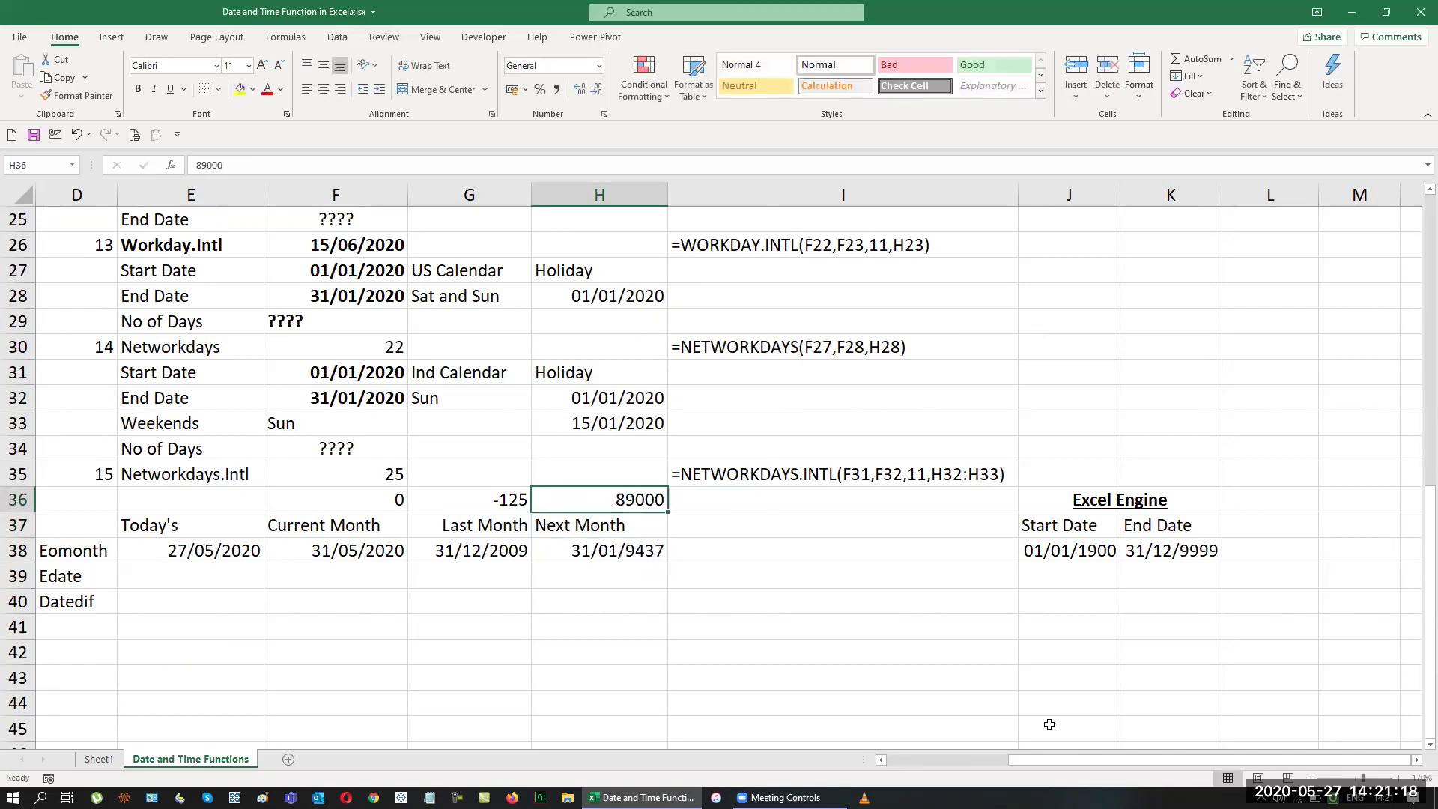
type("92000")
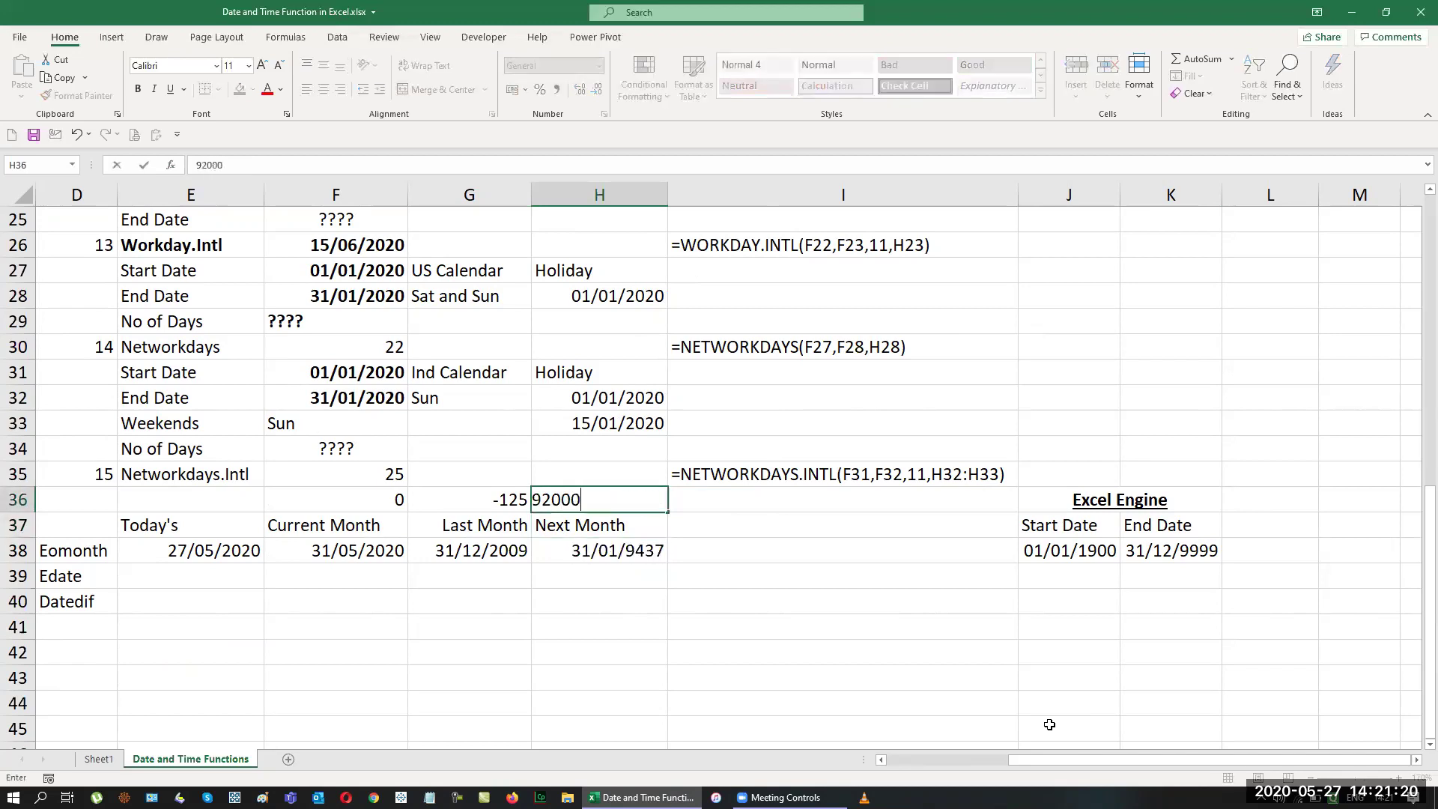
key("Return")
key("Up")
type("95000")
key("Return")
Test the date limit with an offset of 96000 in H36, and reduce it to 95500.
key("Up")
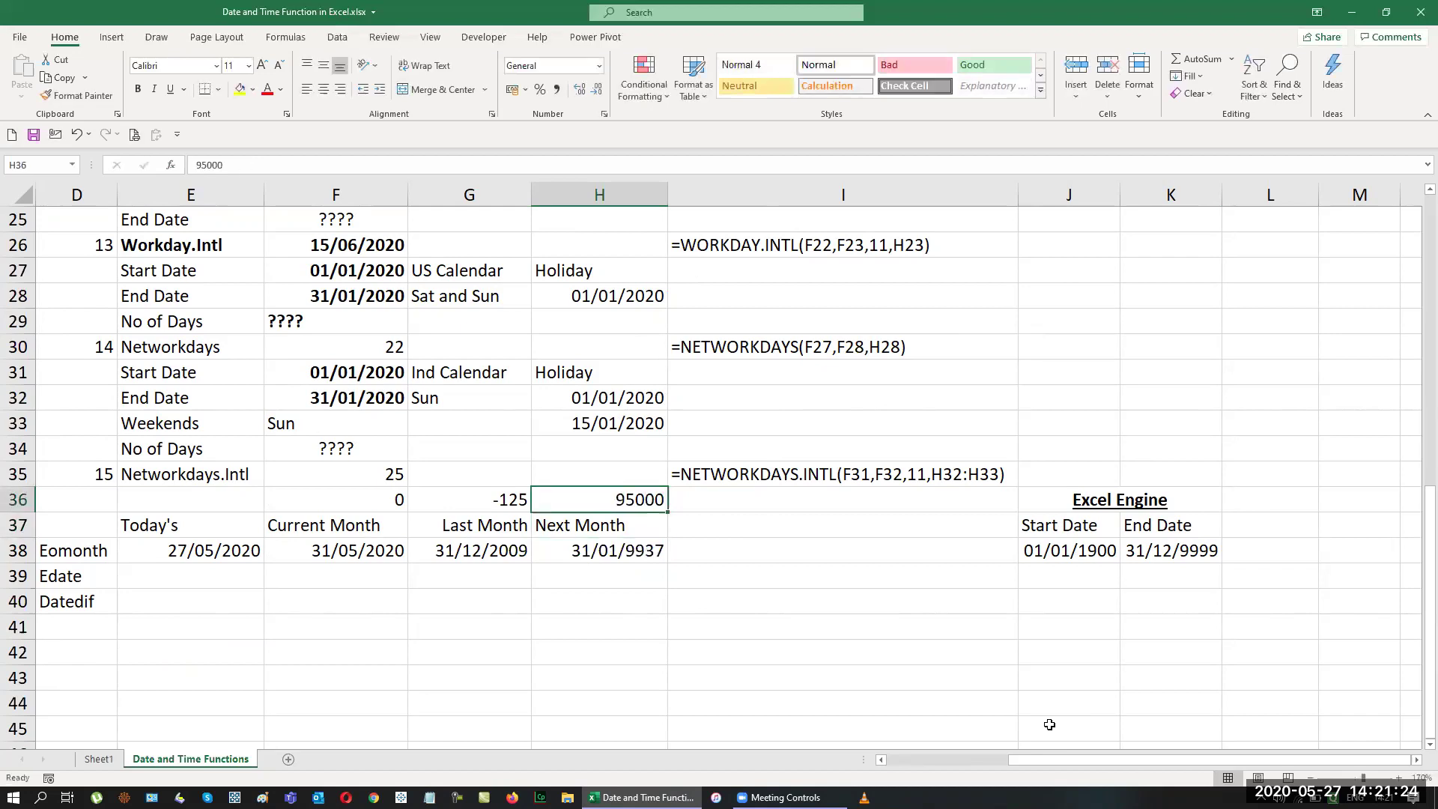
type("96000")
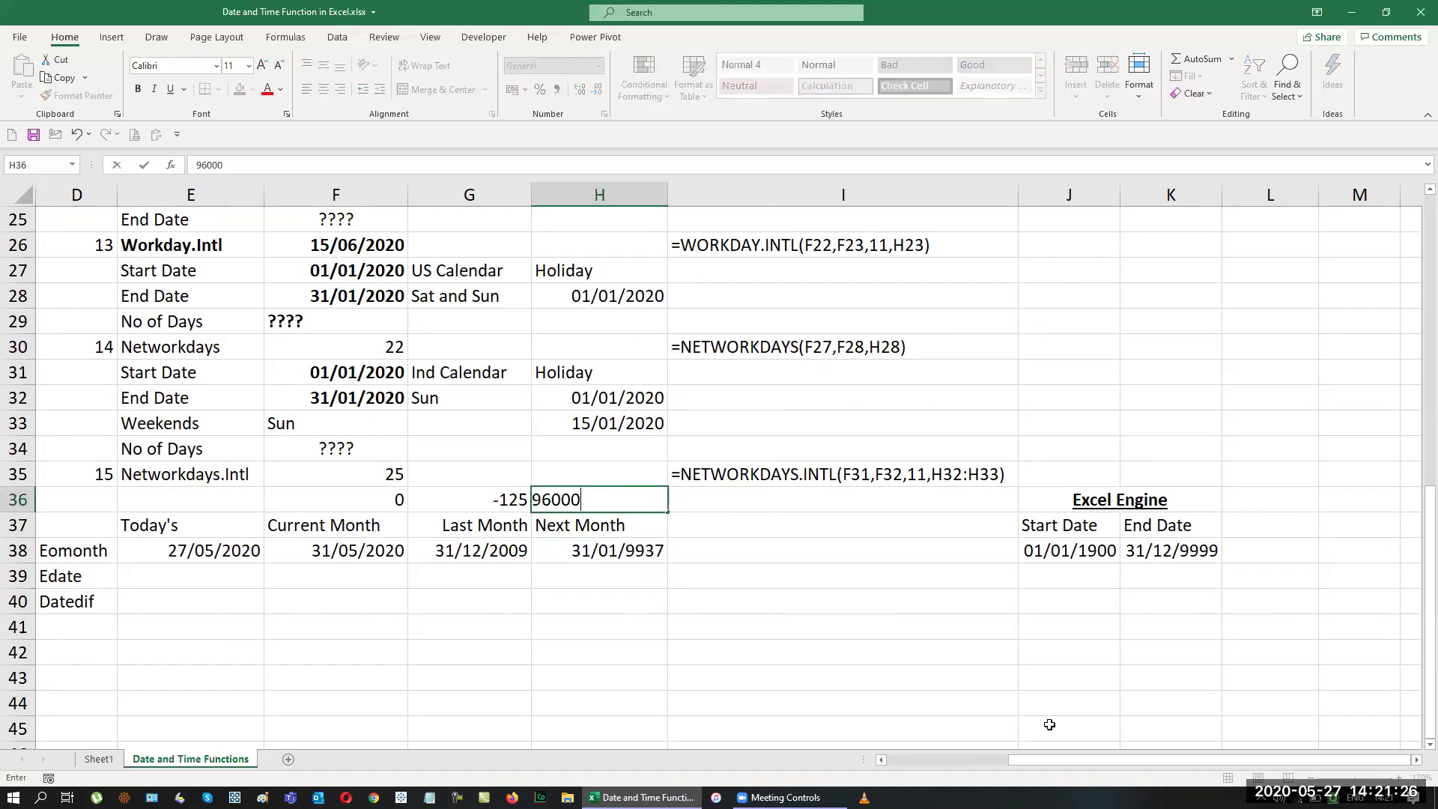
key("Return")
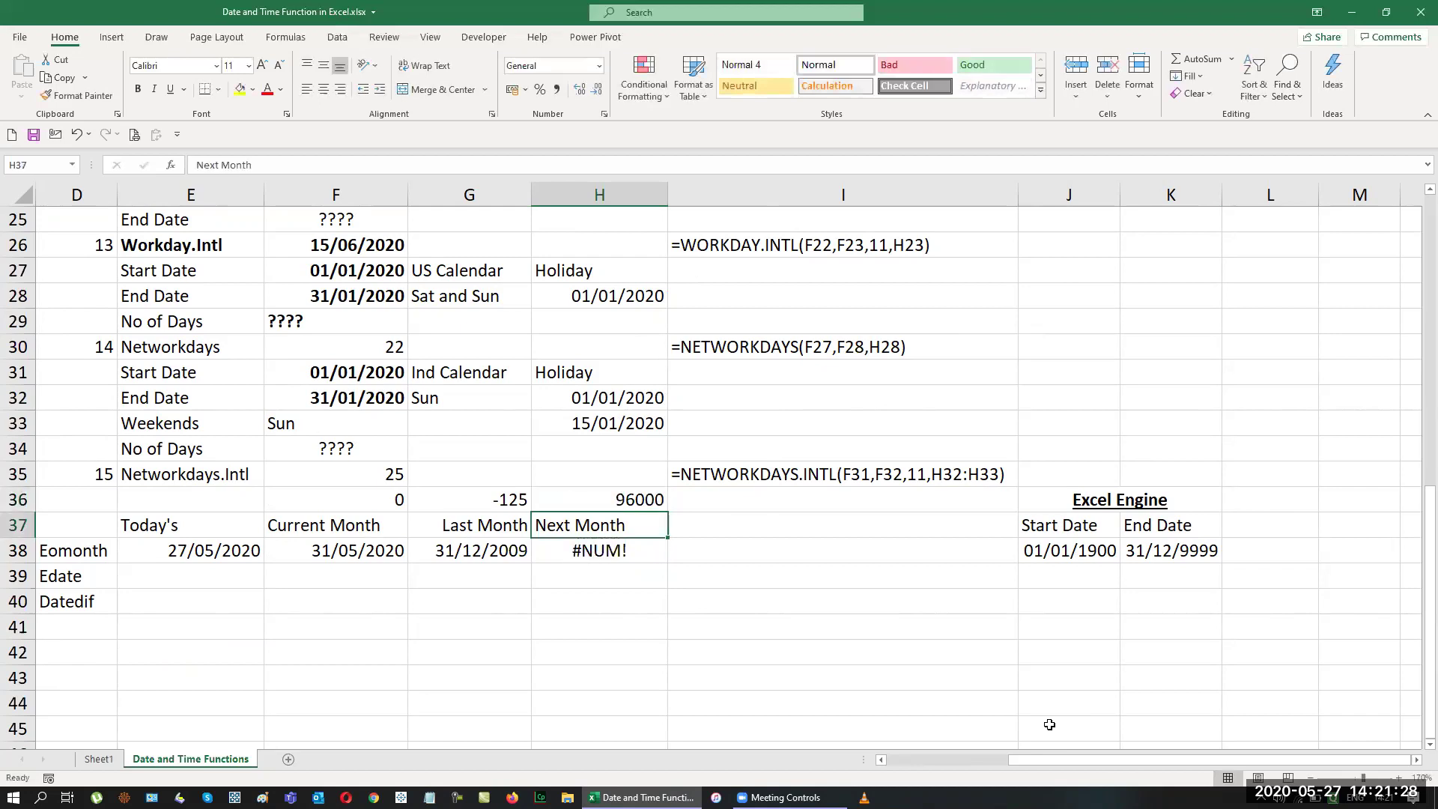
key("Up")
type("95500")
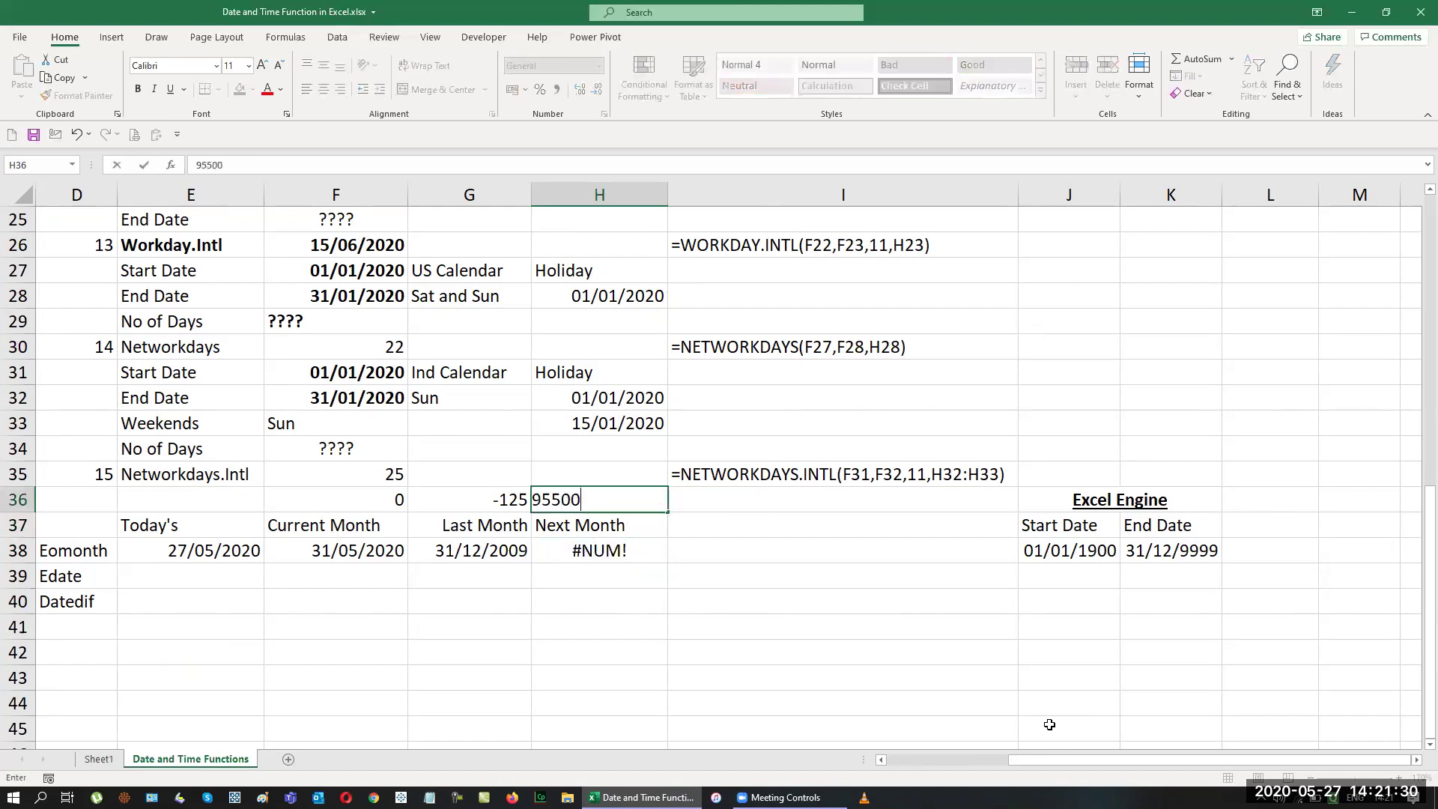
key("Return")
Try offsets of 95600 and 95680 in H36 to get closer to the last supported date.
key("Up")
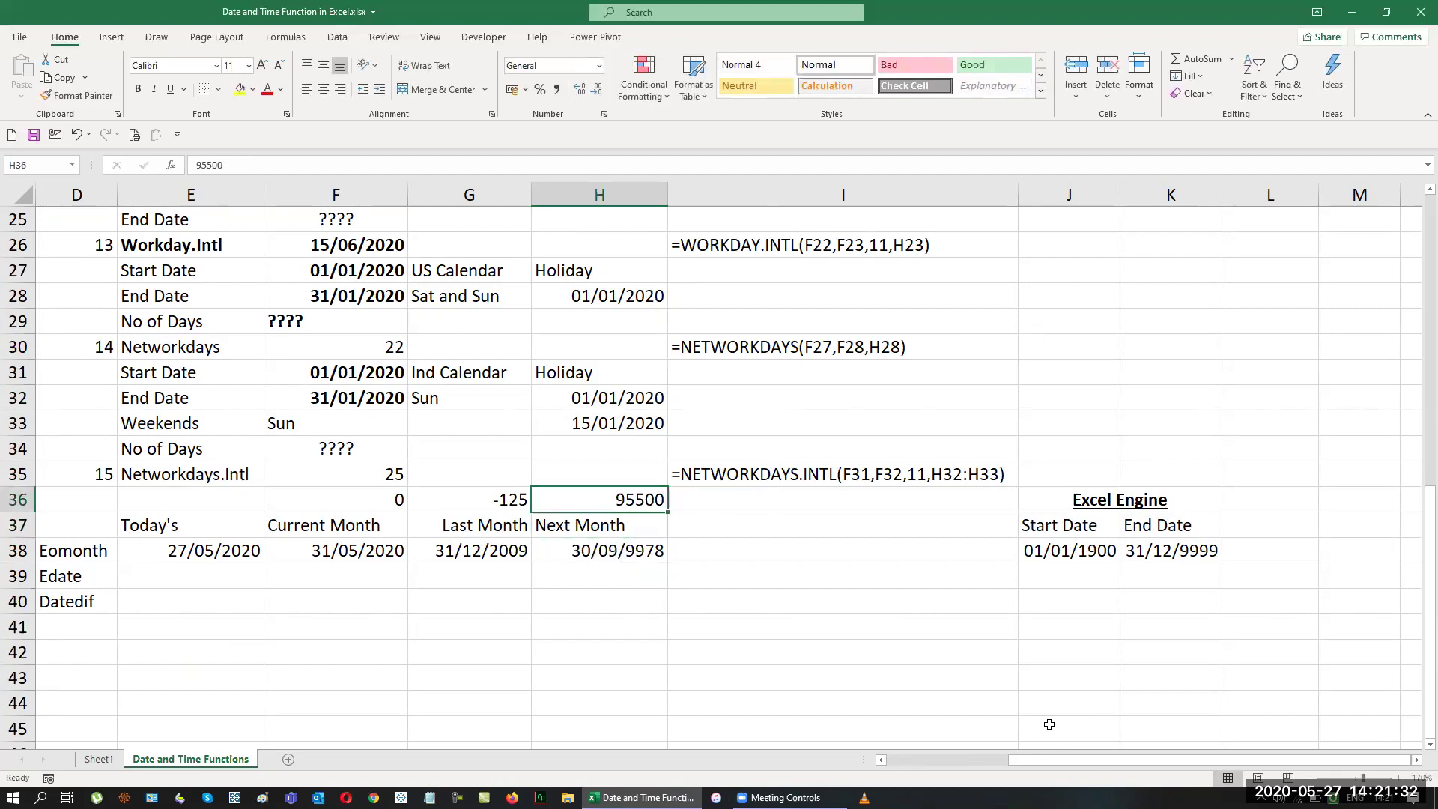
type("955")
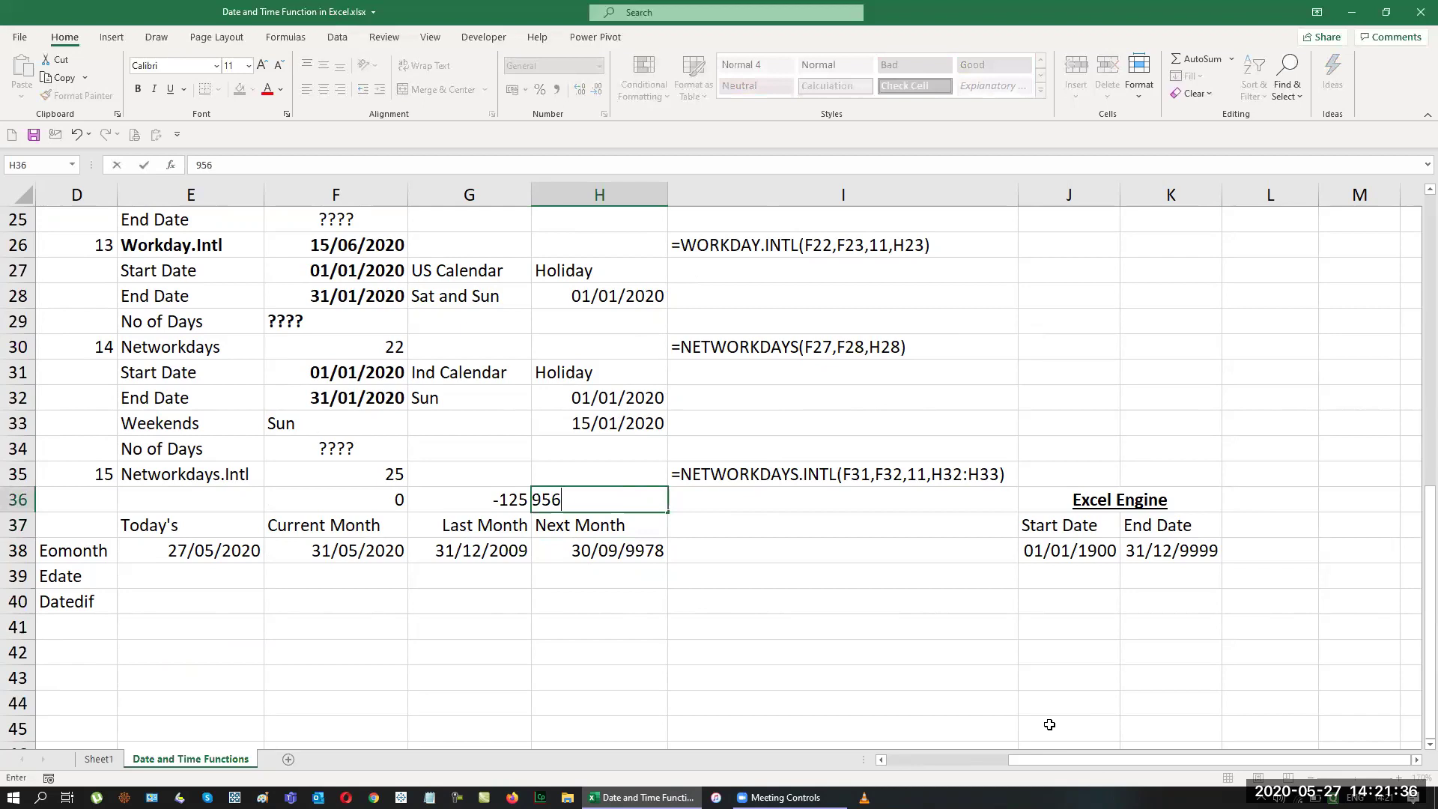
type("00")
key("Return")
key("Up")
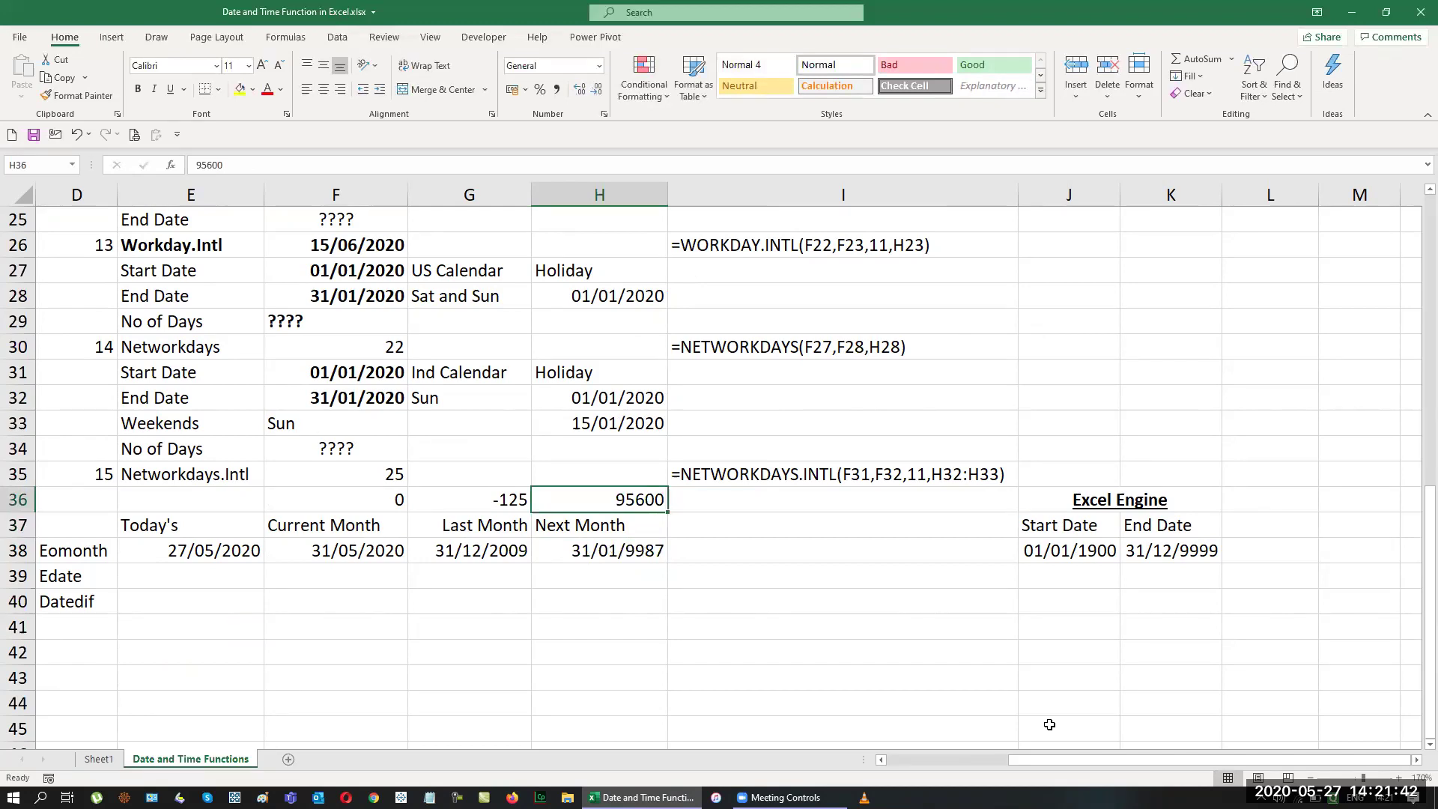
key("F2")
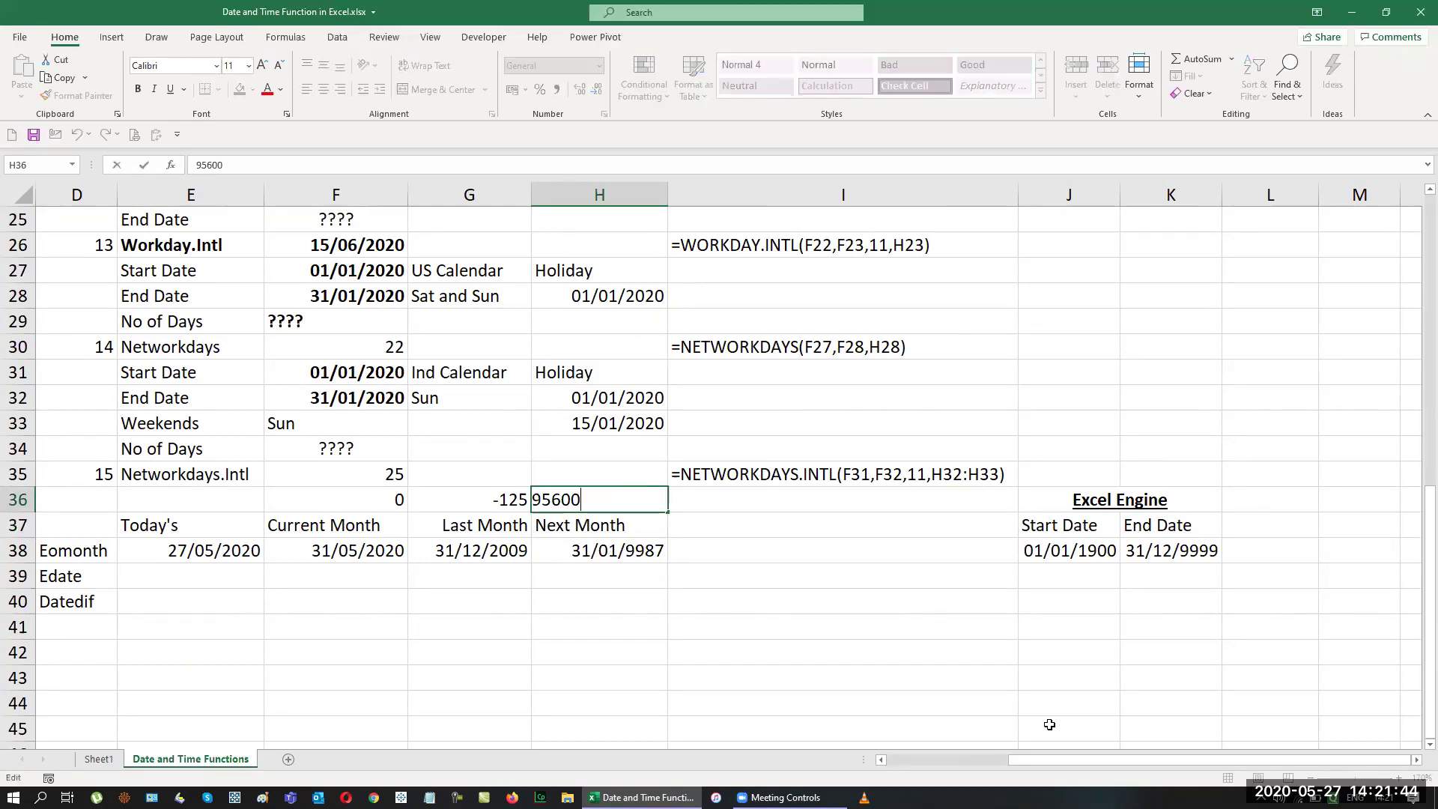
key("BackSpace")
key("BackSpace")
type("80")
key("Return")
Set the Next Month offset in H36 to 95687.
key("Up")
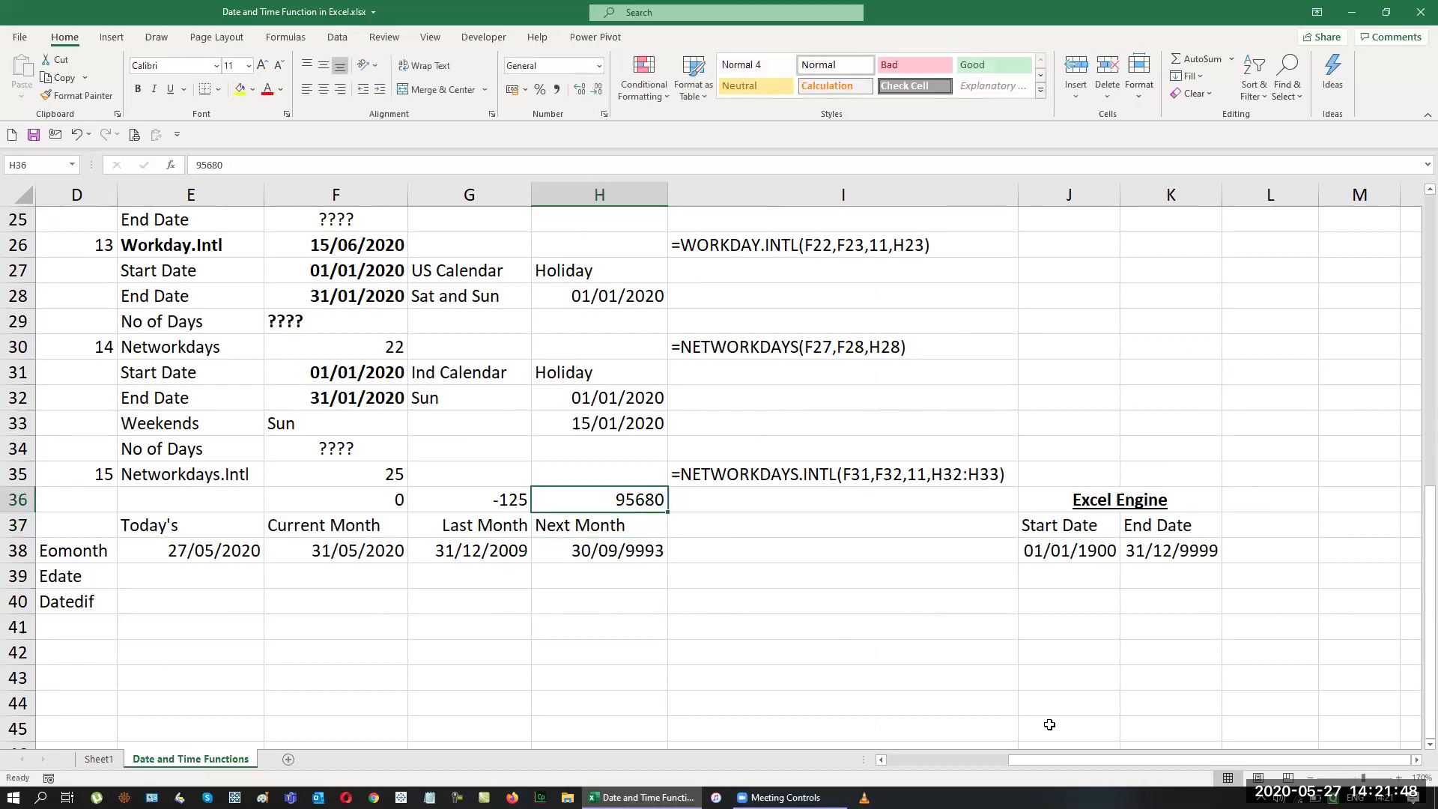
key("F2")
key("BackSpace")
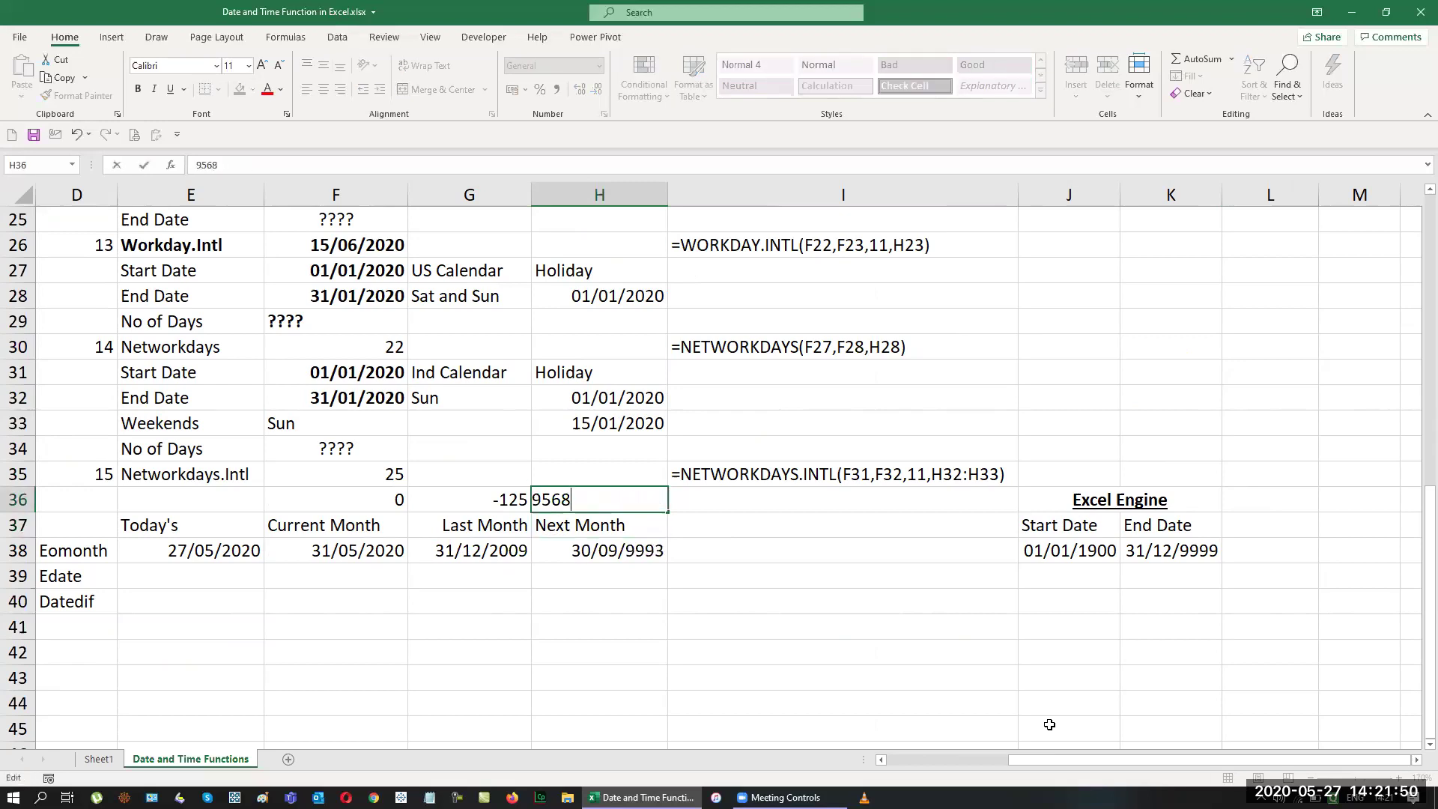
type("7")
key("Return")
key("Up")
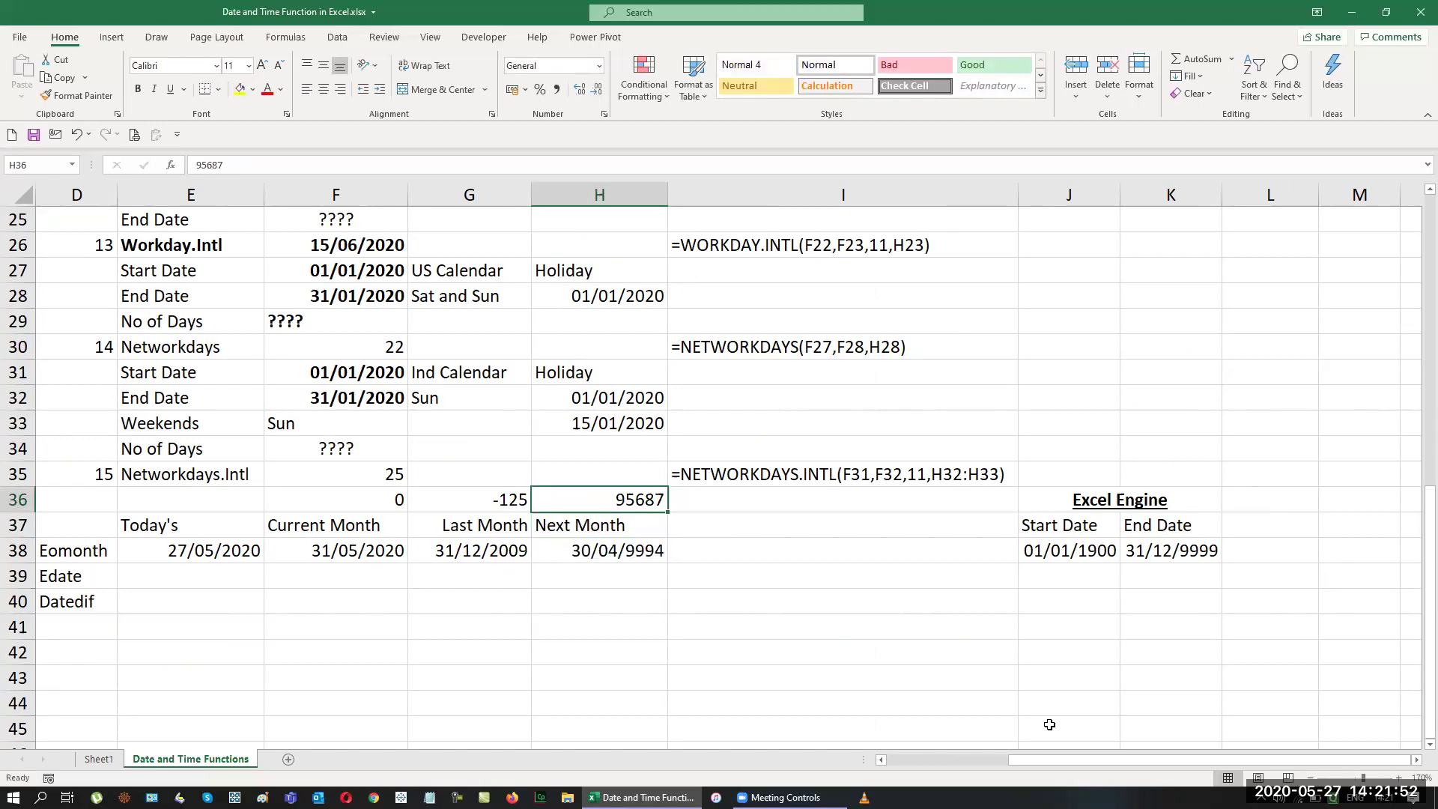
Insert two blank rows above the Edate entry in row 39.
key("Left")
key("Left")
key("Left")
key("Left")
key("Left")
key("Left")
key("Left")
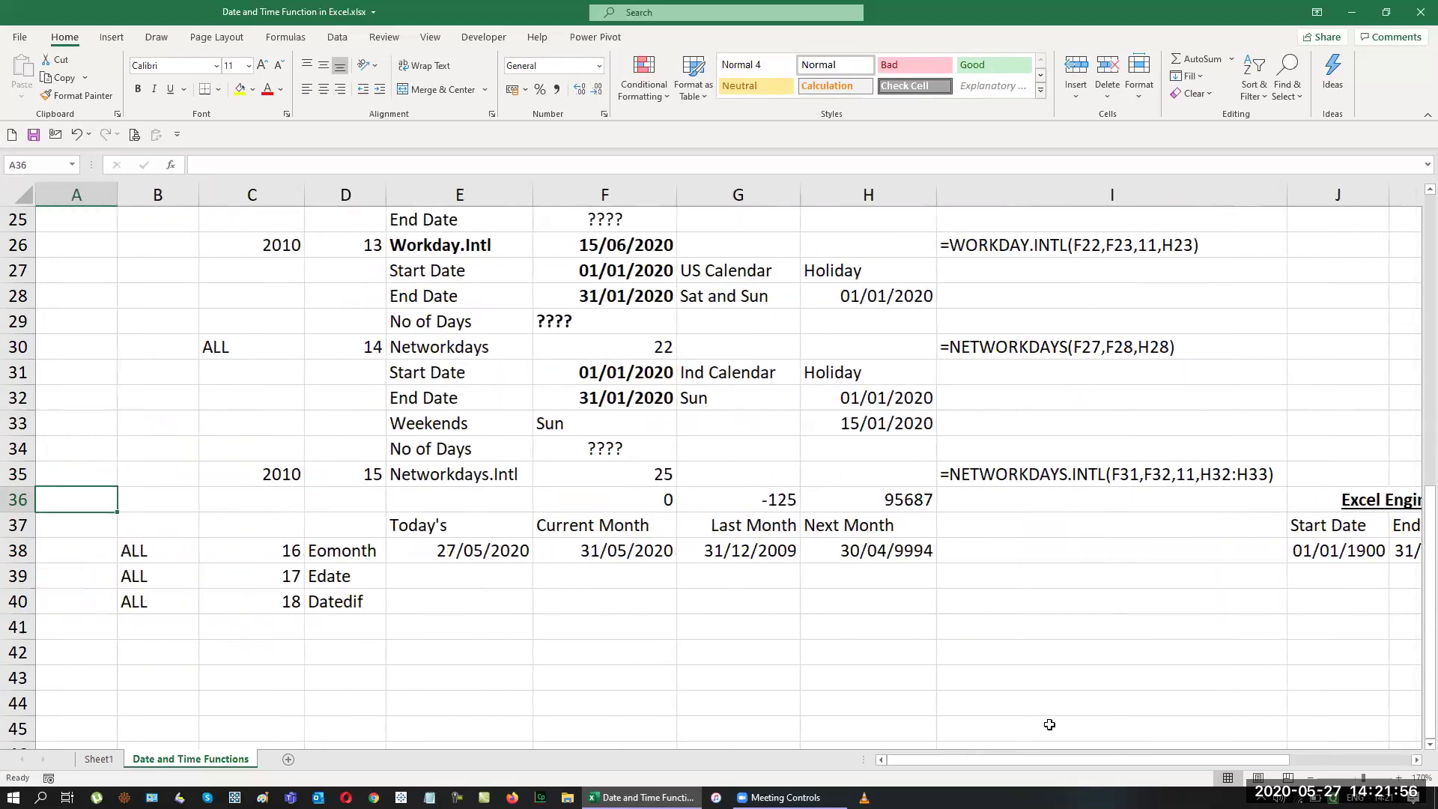
key("Right")
key("Down")
key("Down")
key("Down")
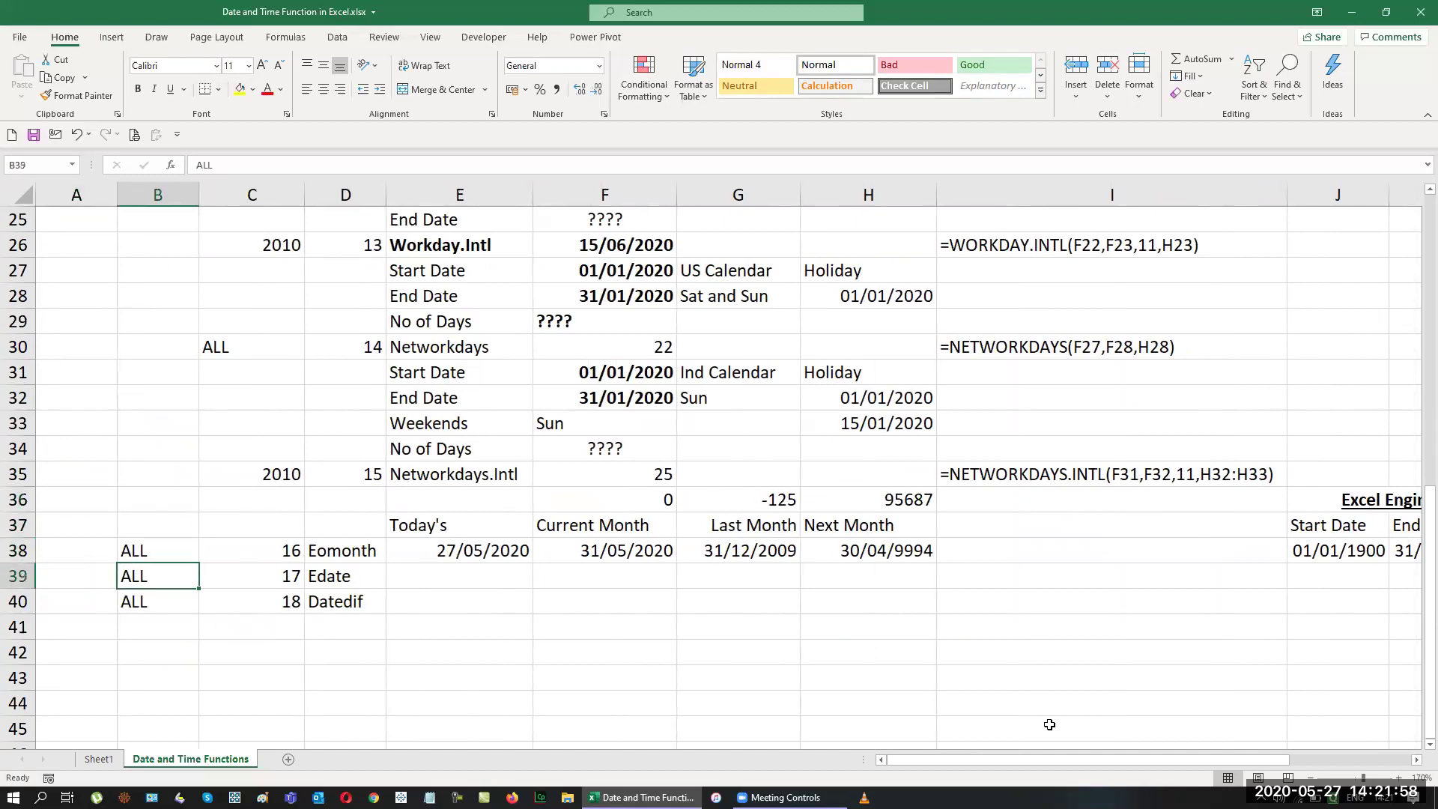
key("shift+space")
key("ctrl+shift+equal")
key("ctrl+shift+equal")
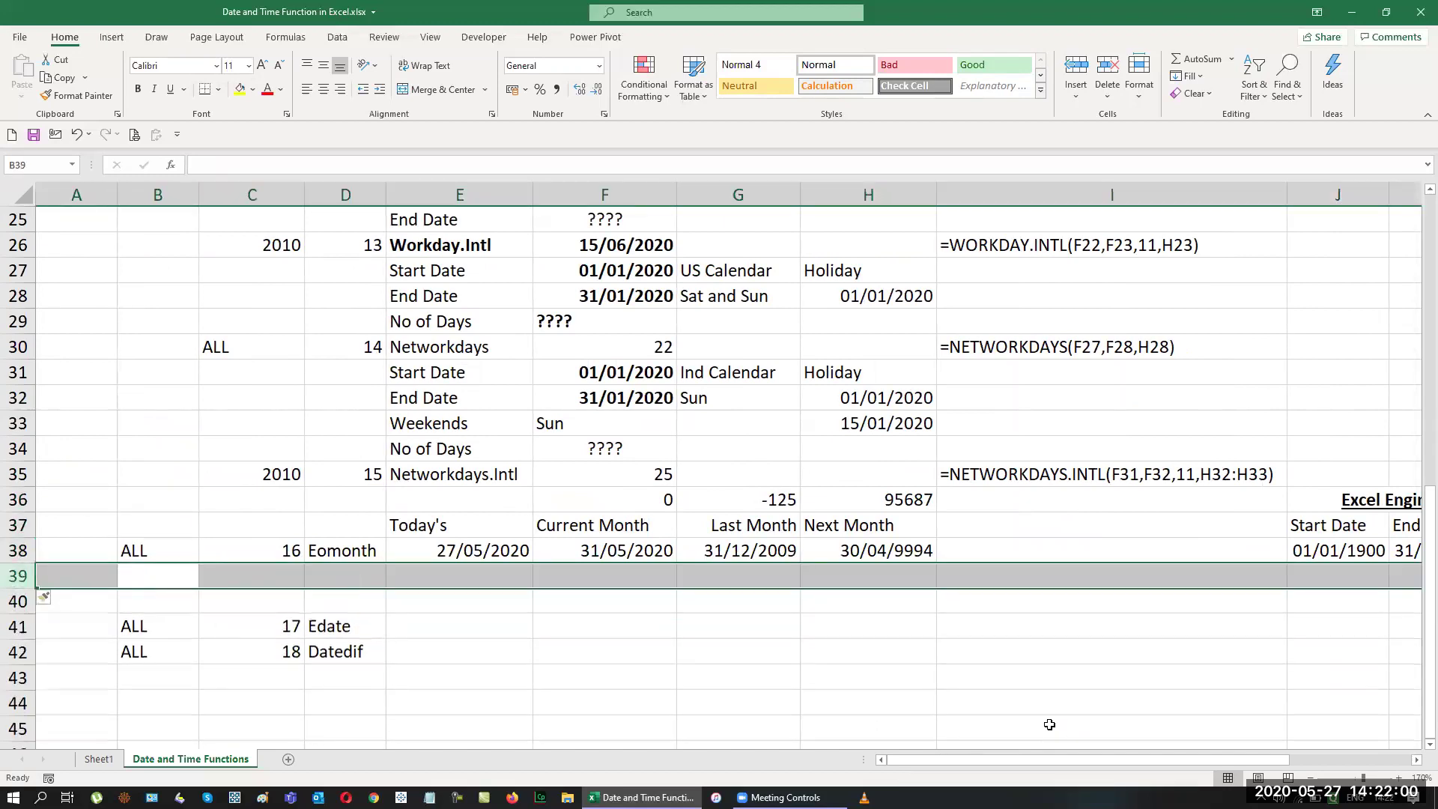
Copy the Today's heading and its date from E37:E38 to E40:E41, beside the Edate entry.
key("Down")
key("Right")
key("Right")
key("Up")
key("Up")
key("Right")
key("Up")
key("shift+Down")
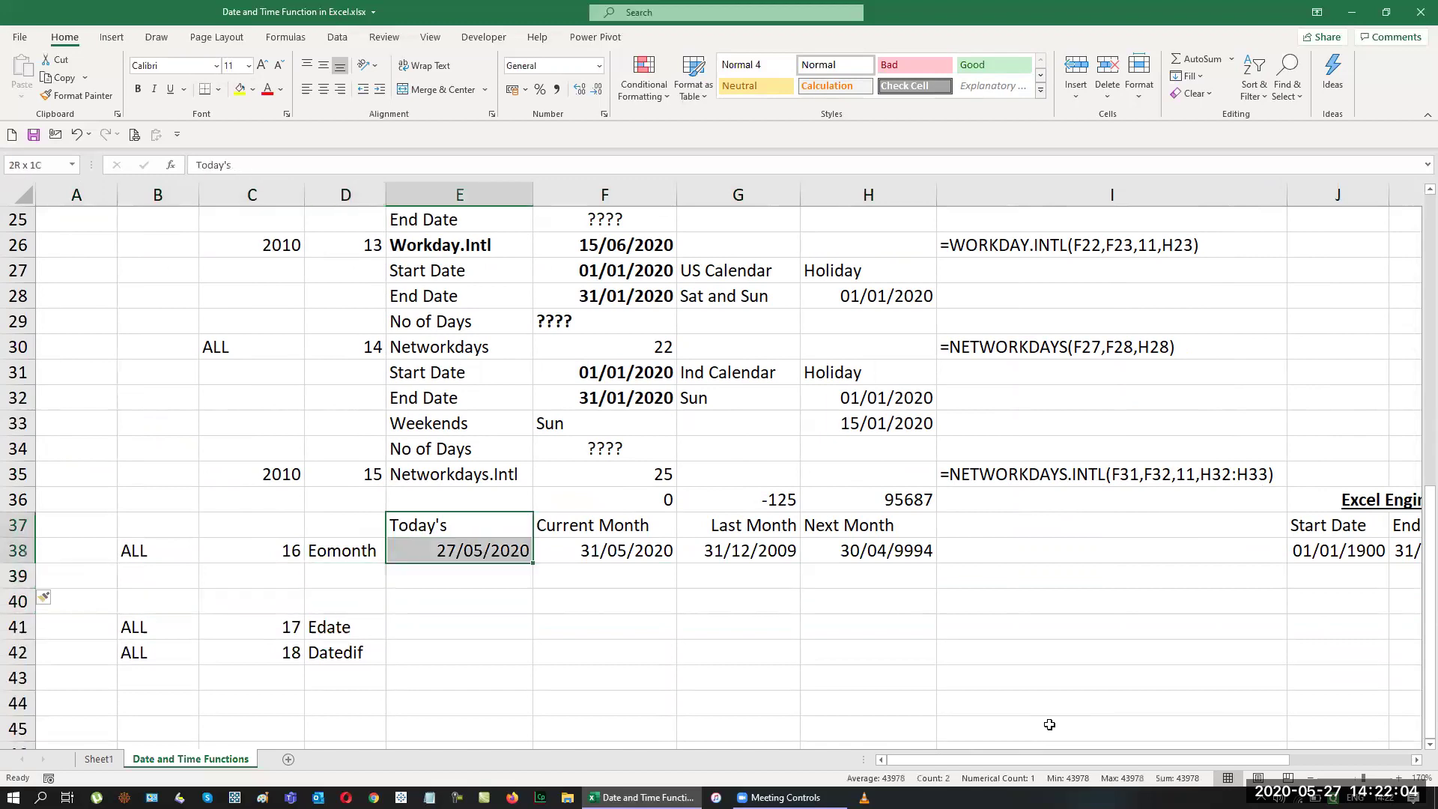
key("ctrl+c")
key("Down")
key("Down")
key("Down")
key("ctrl+v")
key("Escape")
Enter the value 3 in F39 as the first month offset for the Edate example.
key("Right")
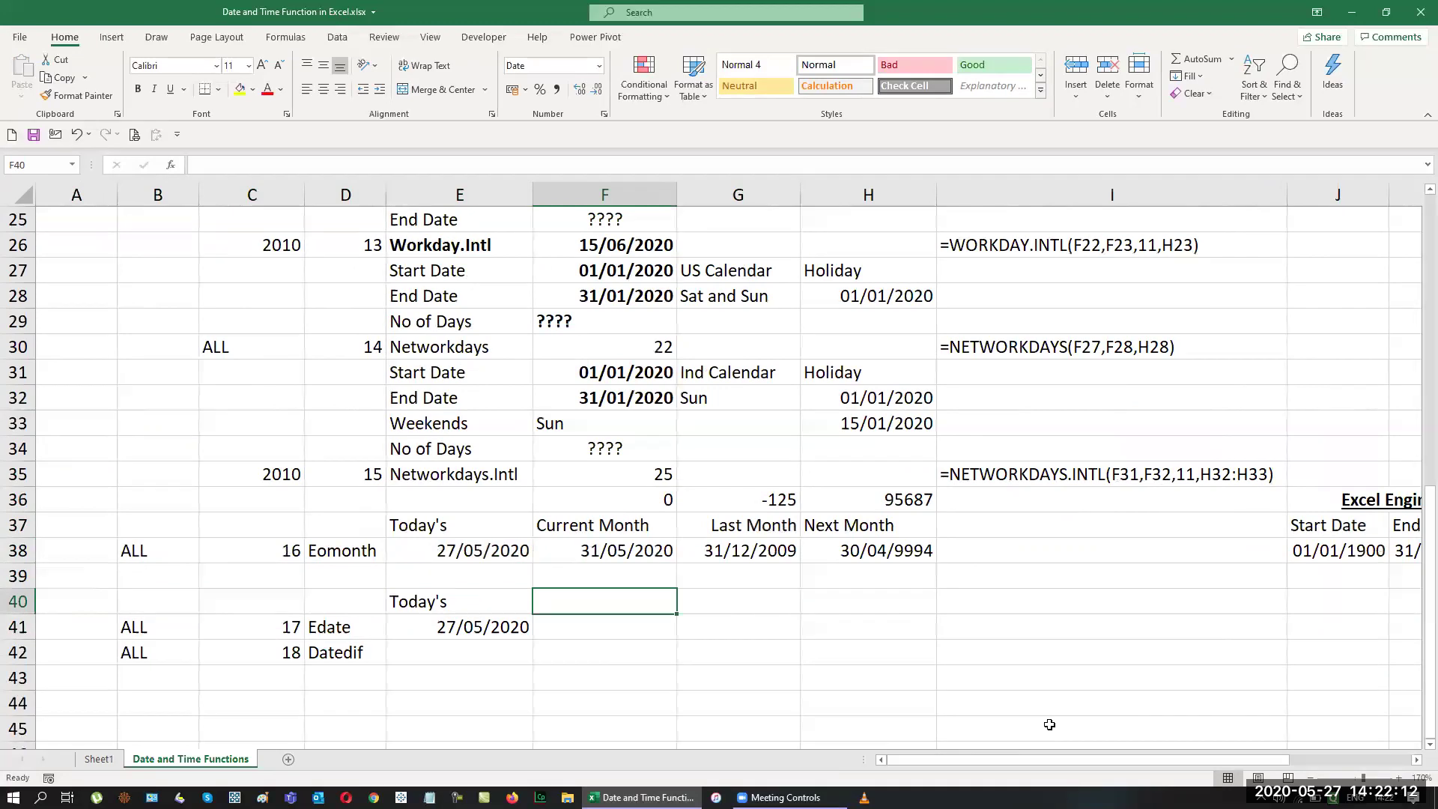
key("Up")
type("3")
key("Return")
Format F39:H39 as Number with no decimal places and centre the cells.
key("Up")
key("shift+Right")
key("shift+Right")
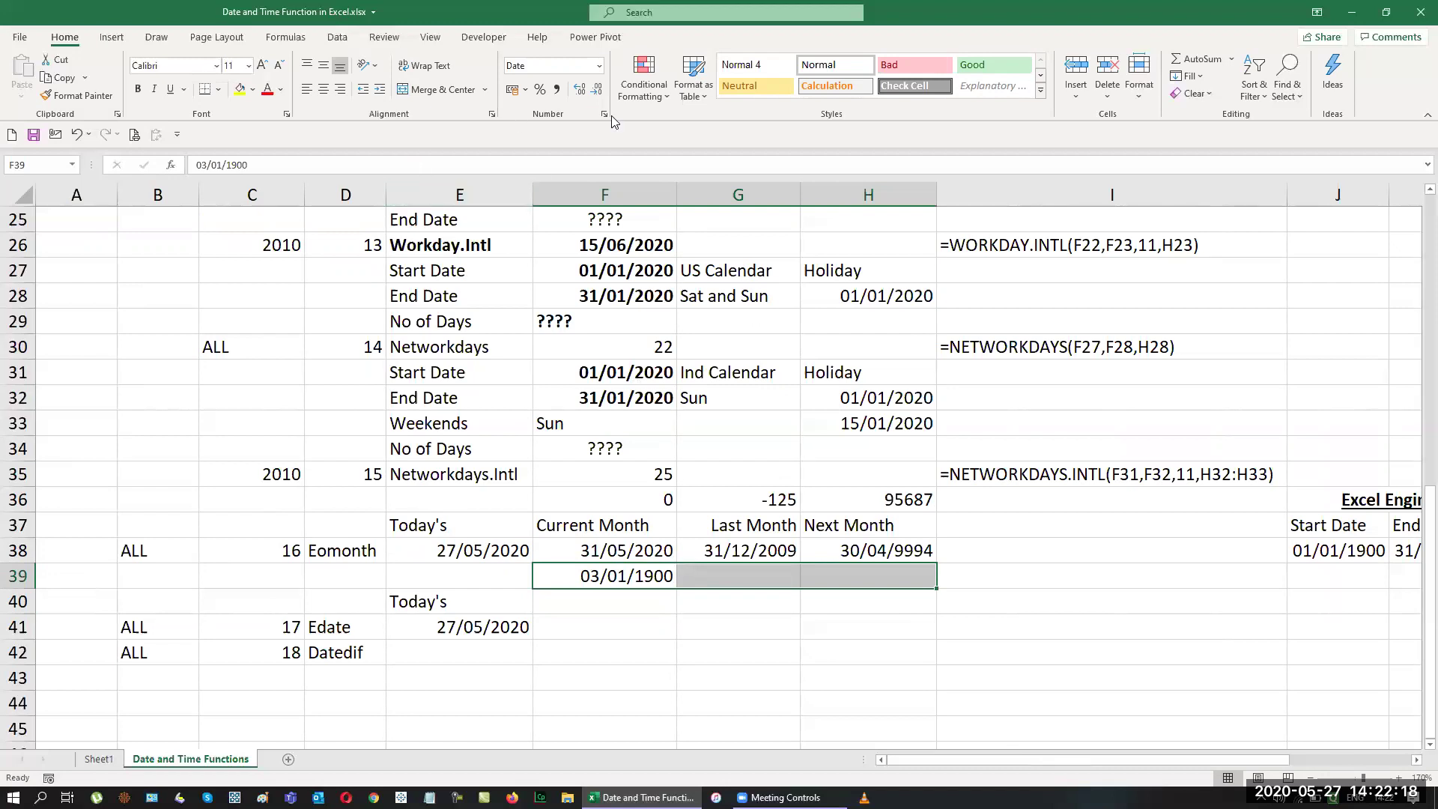
left_click(603, 68)
left_click(595, 142)
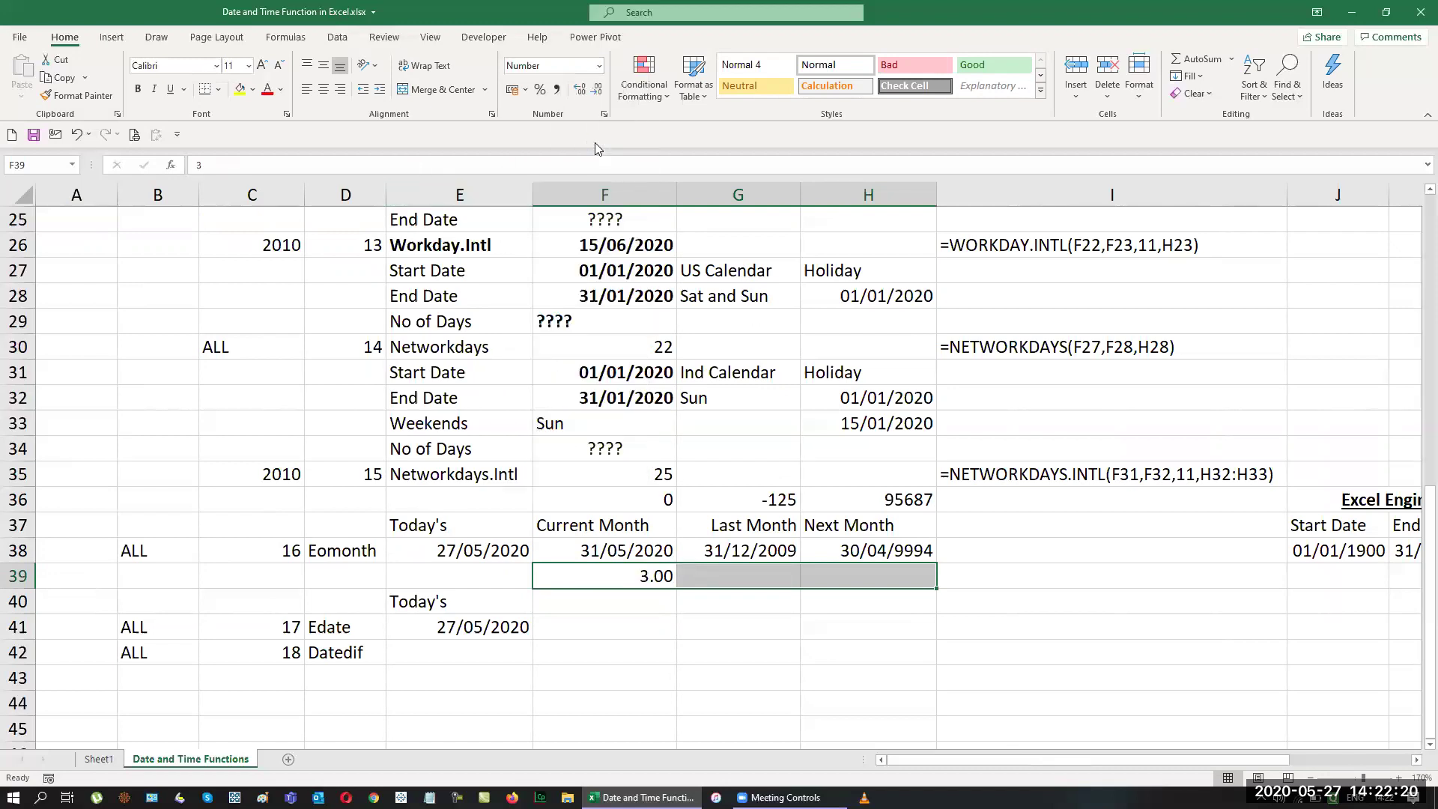
left_click(597, 89)
left_click(597, 89)
left_click(322, 90)
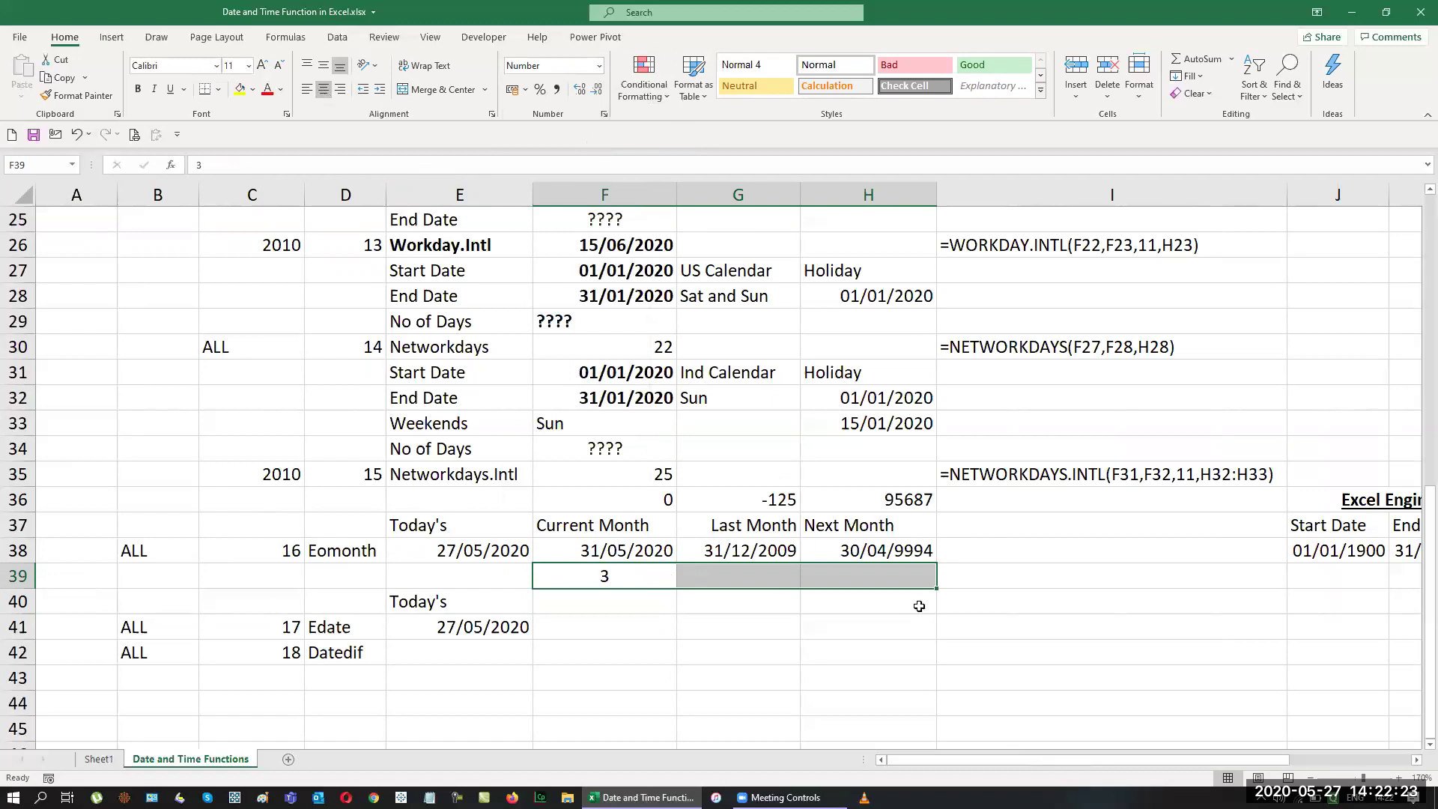
Enter the heading Contract to Payroll in F40, below the first Edate month offset.
left_click(609, 608)
type("COntr")
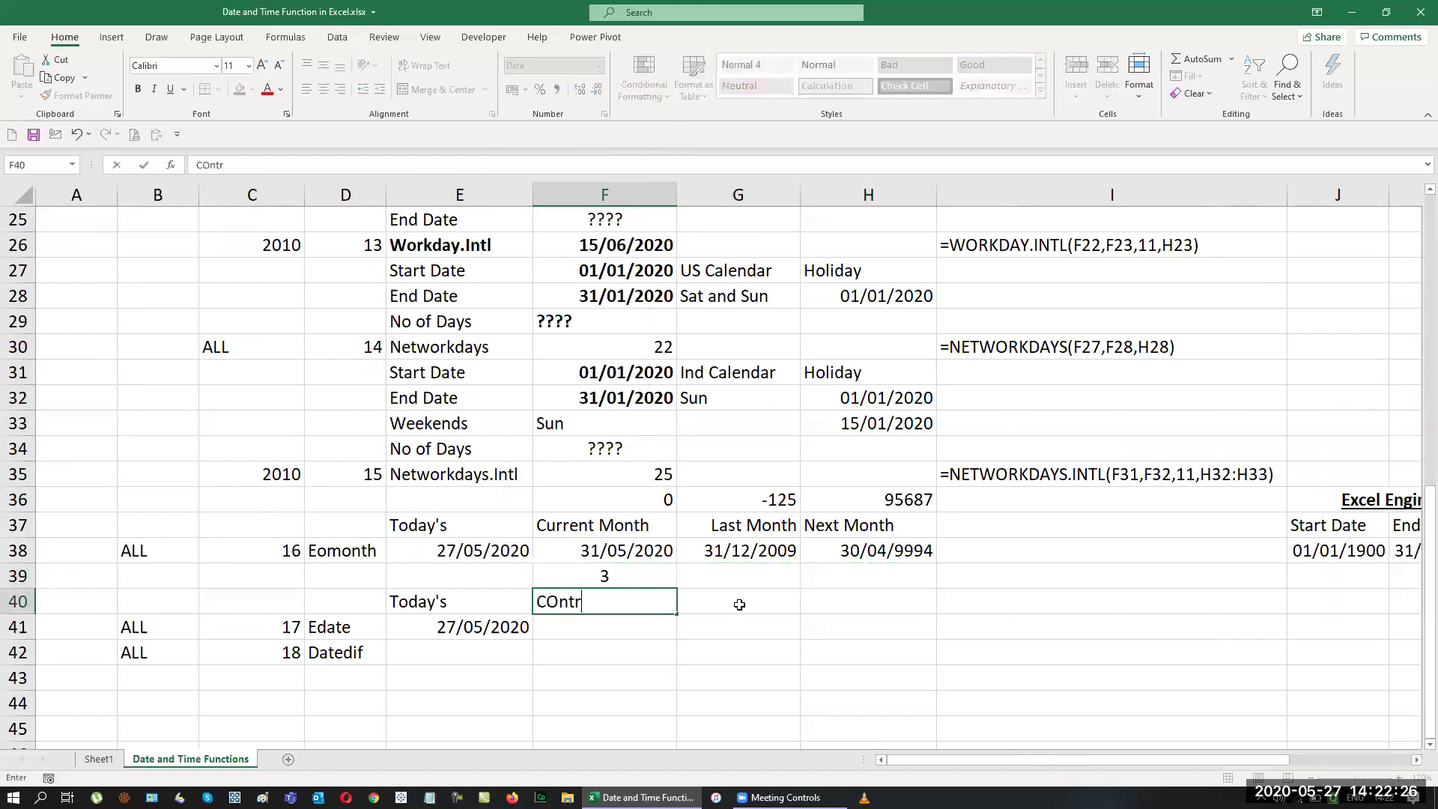
type("act to Payroll")
key("Return")
key("Up")
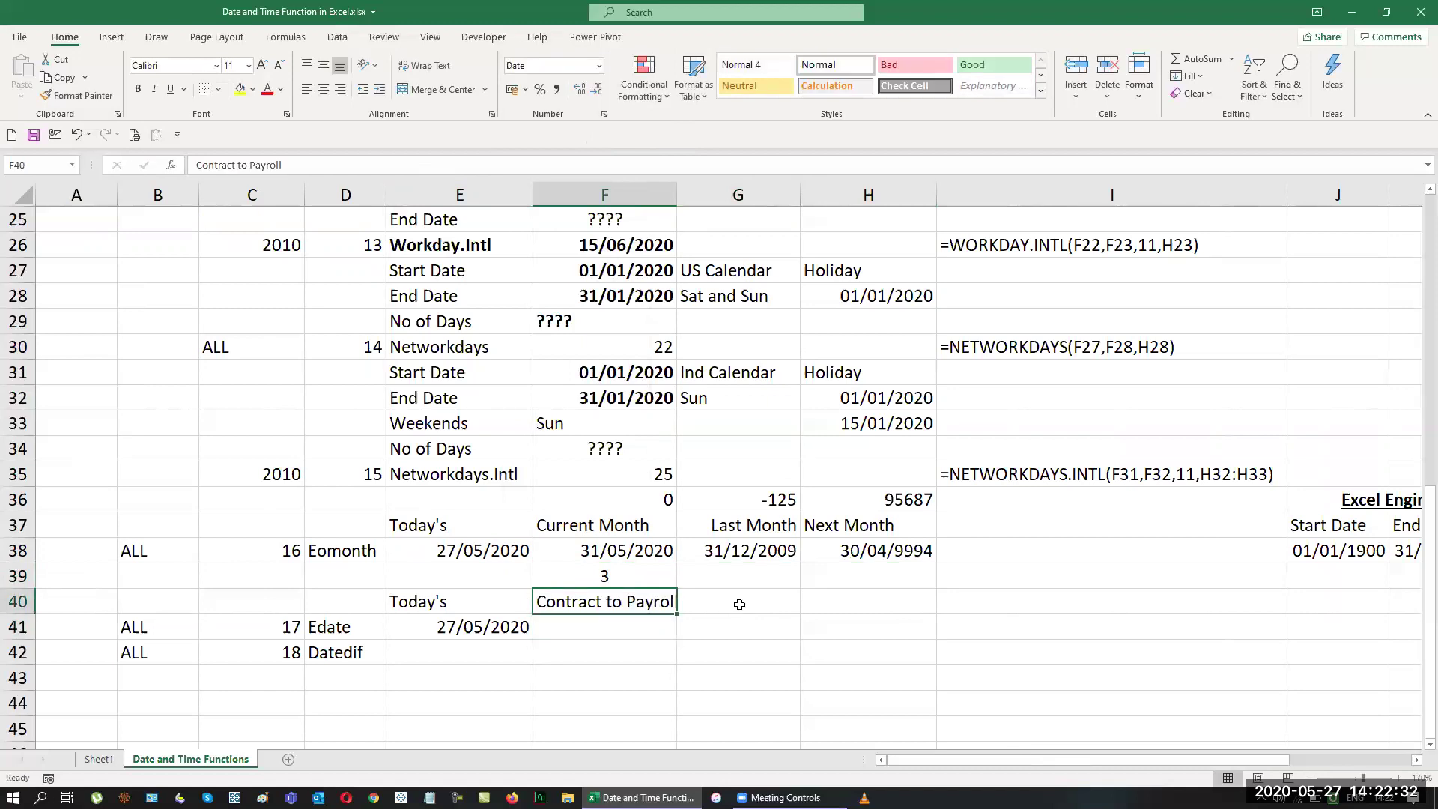
Enter the month offset 6 in G39 and the heading Increment in G40.
key("Right")
key("Up")
type("6")
key("Return")
type("Increment")
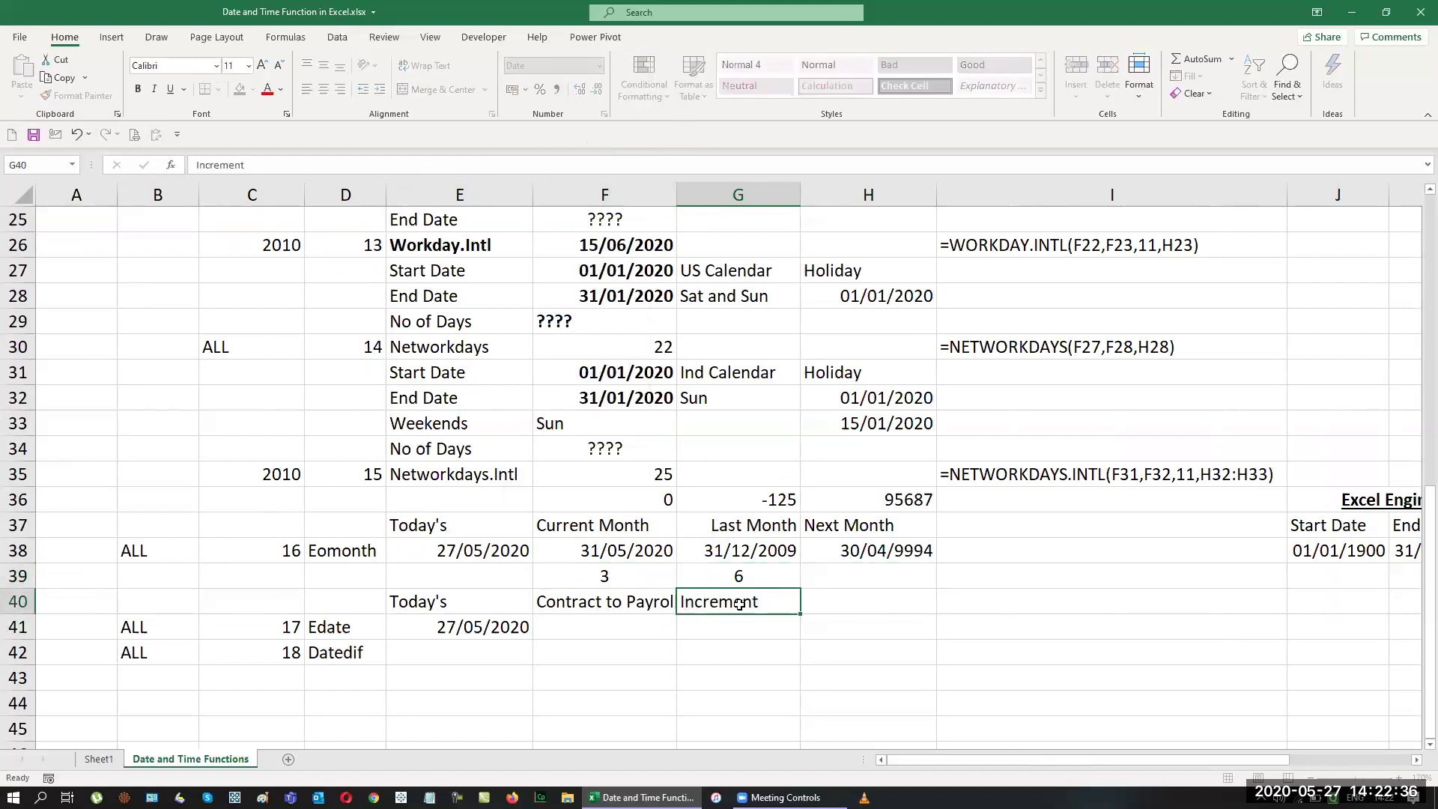
Enter the month offset 12 in H39 and the heading Increment in H40.
key("Up")
key("Right")
type("12")
key("Return")
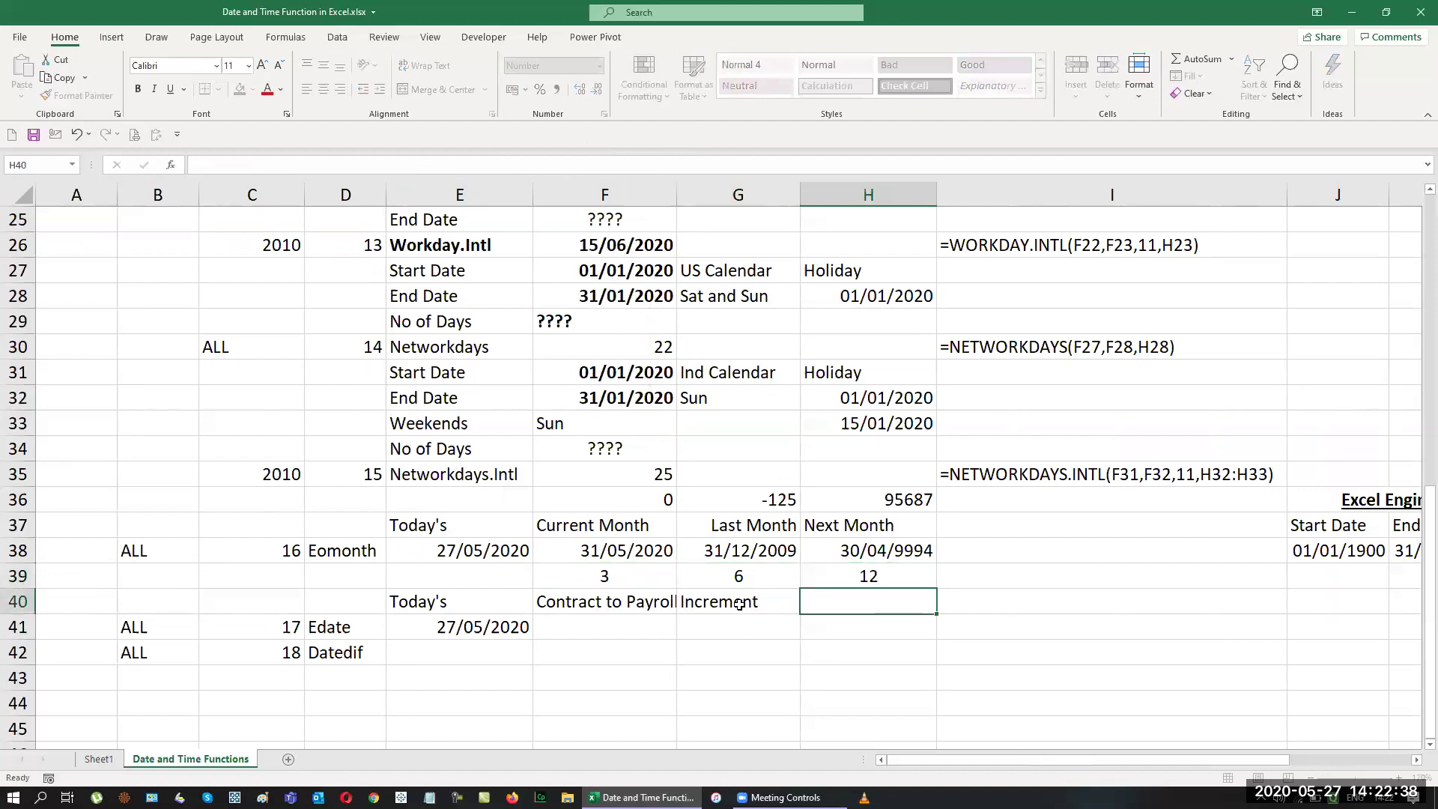
type("Increment")
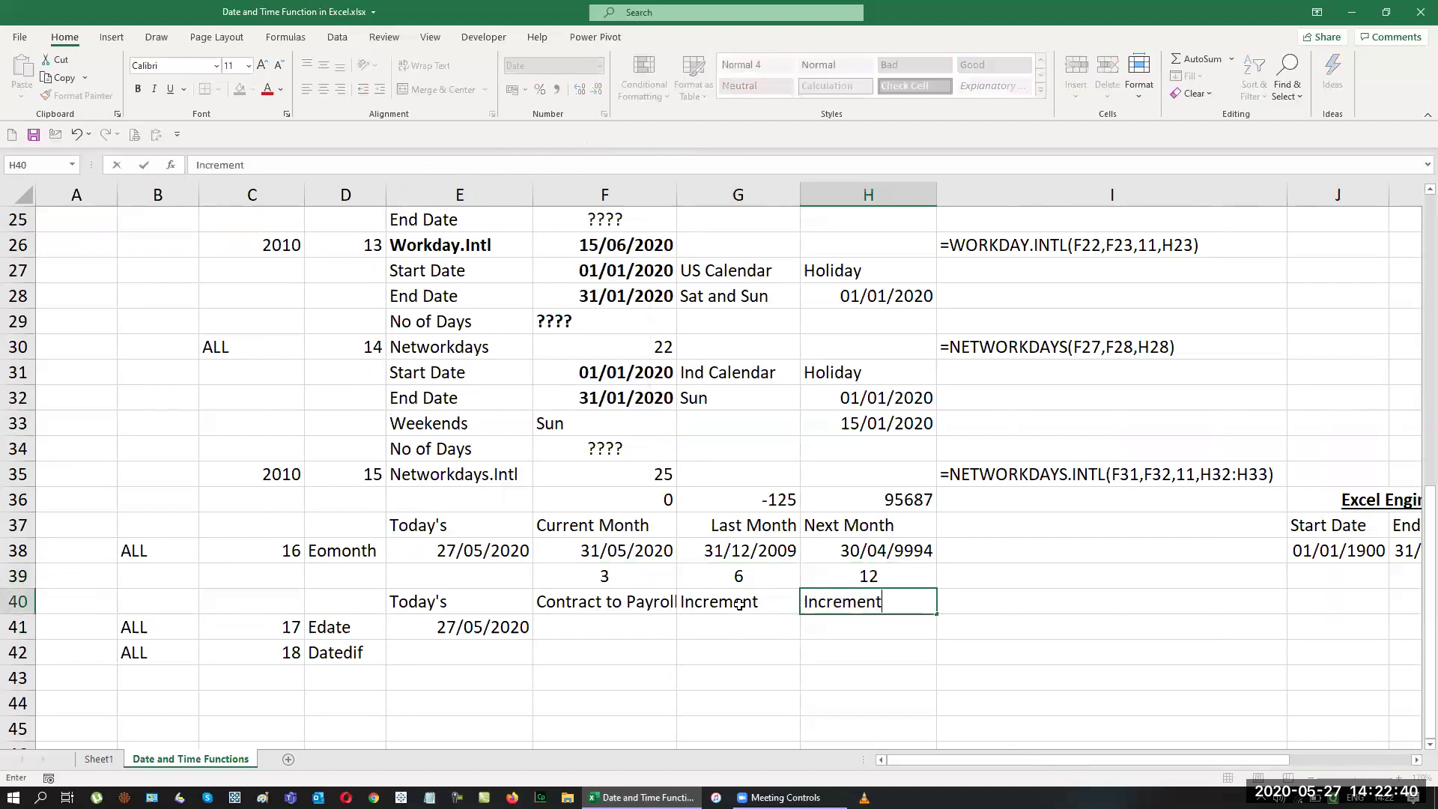
Enter 56 in I39 as the fourth month offset for the Edate example.
key("Up")
key("Right")
type("56")
key("Return")
Enter Gratity in I40 as the heading for the fourth month offset.
type("Gratotu")
key("BackSpace")
key("BackSpace")
key("BackSpace")
key("BackSpace")
type("totu")
key("BackSpace")
key("BackSpace")
key("BackSpace")
type("o")
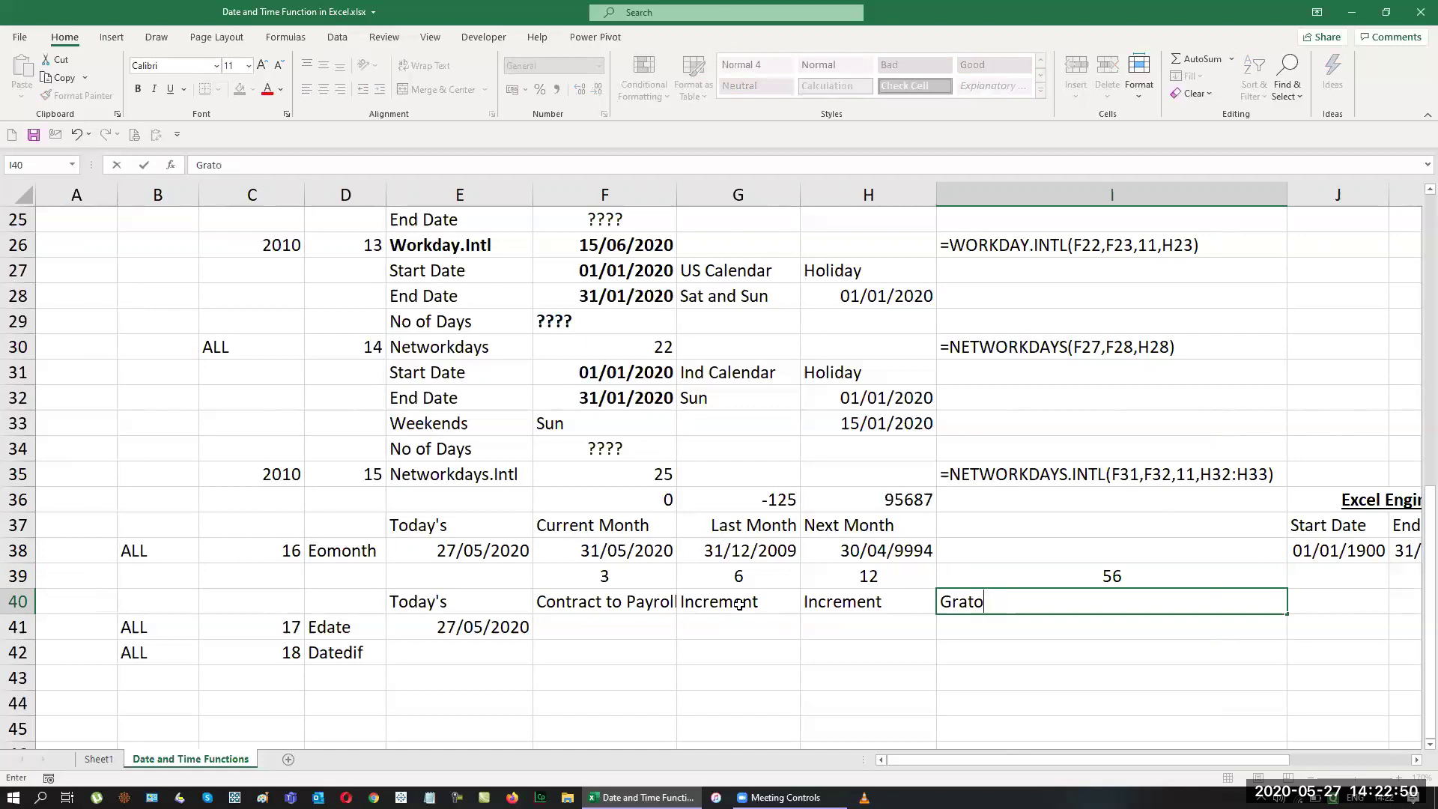
key("BackSpace")
key("BackSpace")
type("tit")
type("u")
key("BackSpace")
type("y")
key("Return")
key("Up")
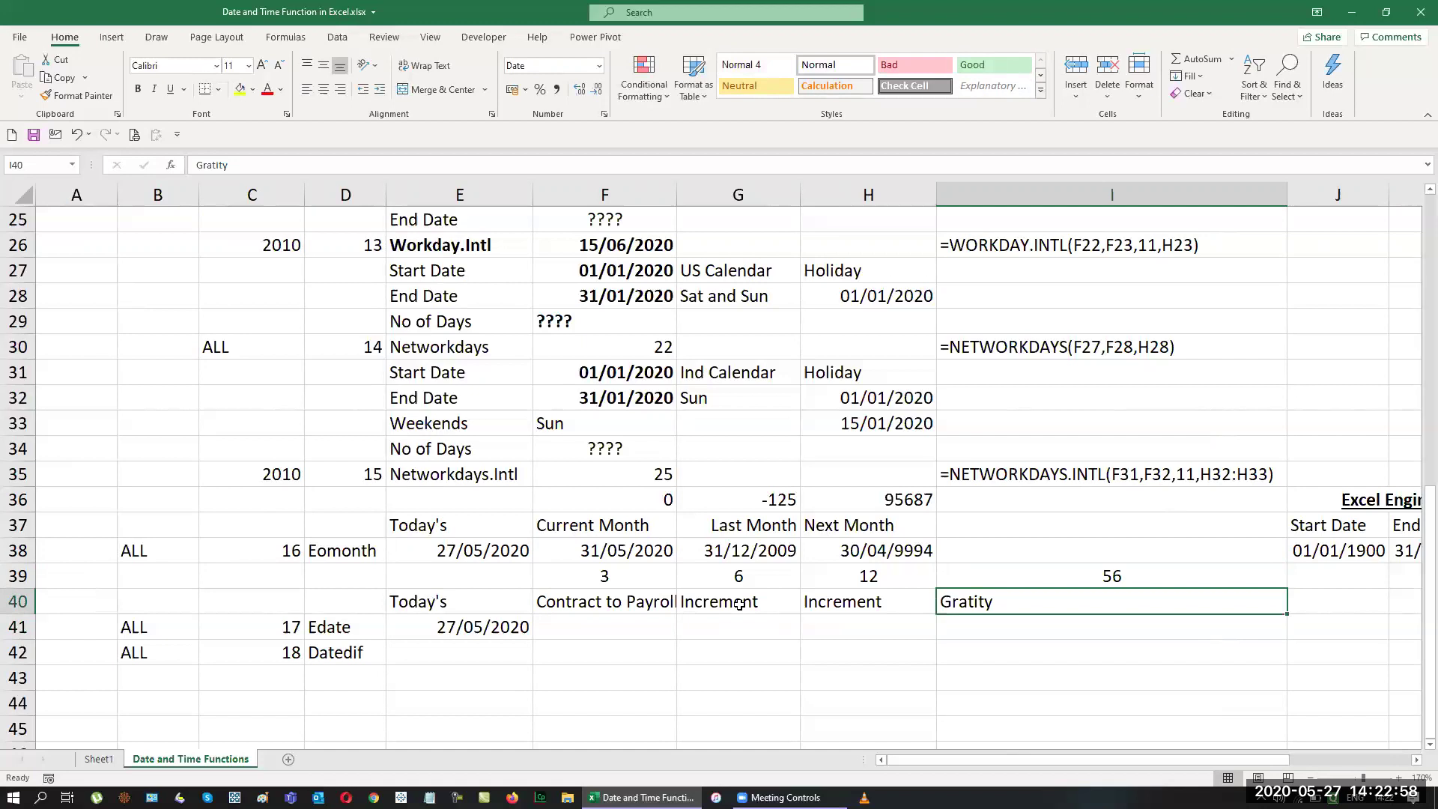
Replace the heading in I40 with Retirements.
key("BackSpace")
type("RE")
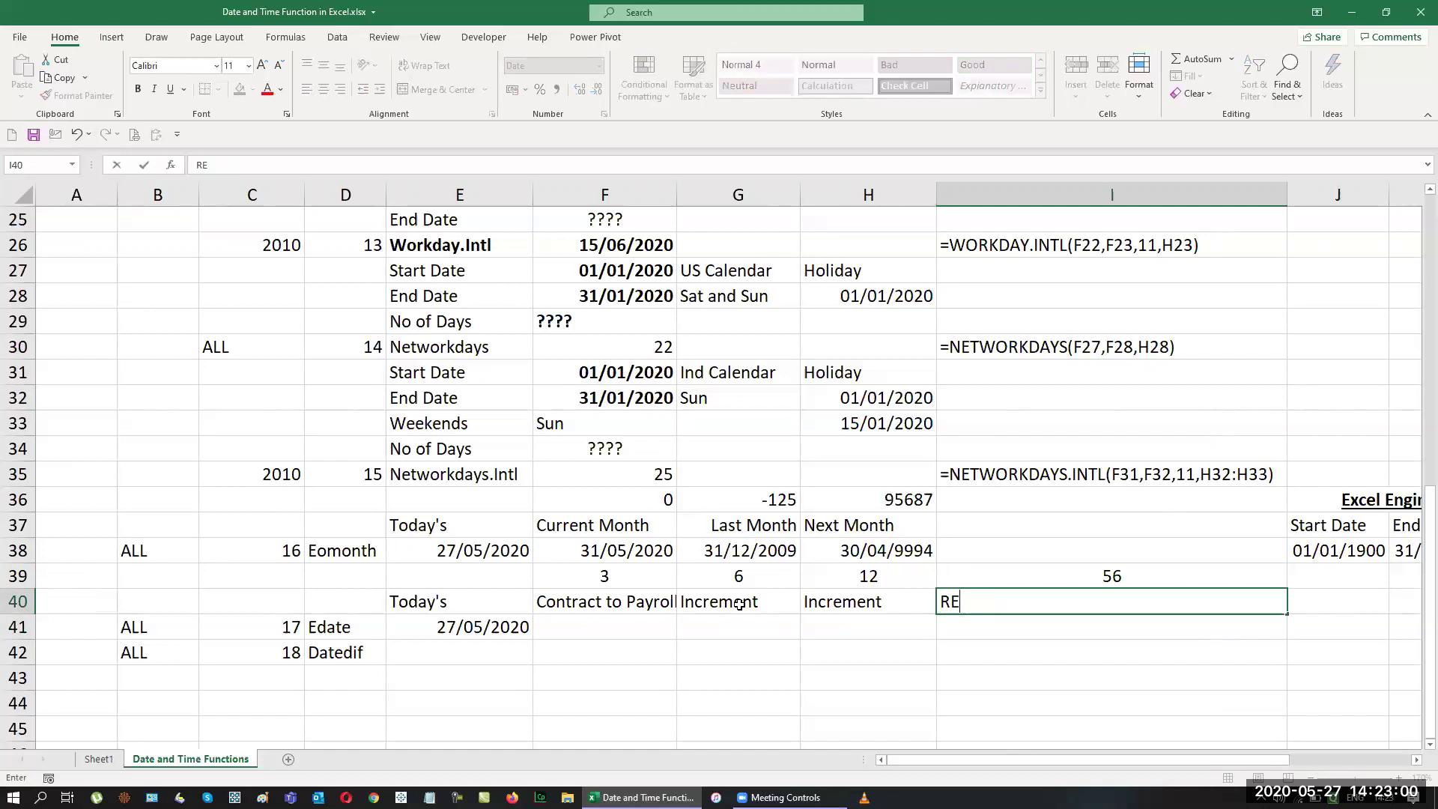
type("trirements")
key("Return")
key("Up")
key("F2")
key("Left")
key("Left")
key("Left")
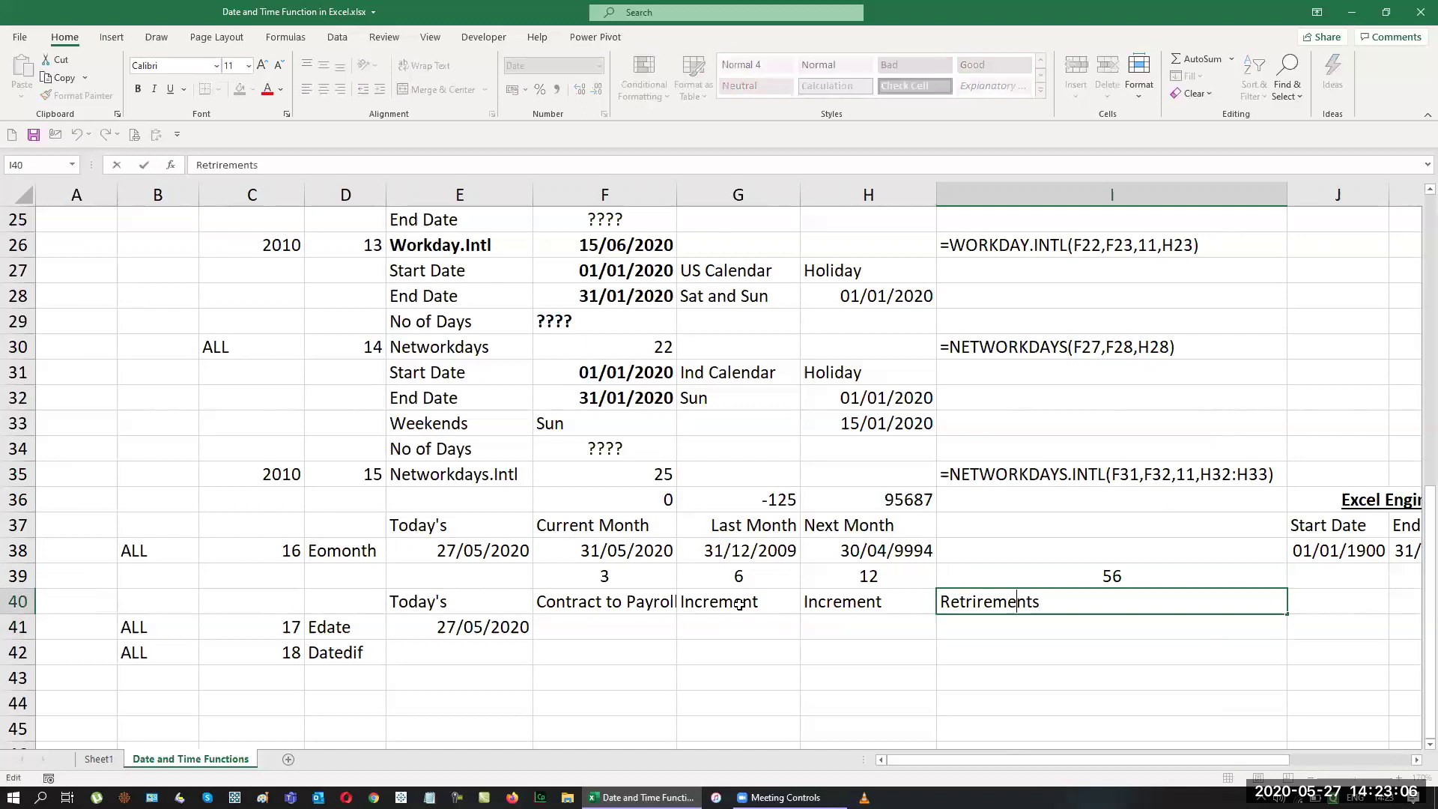
key("Left")
key("BackSpace")
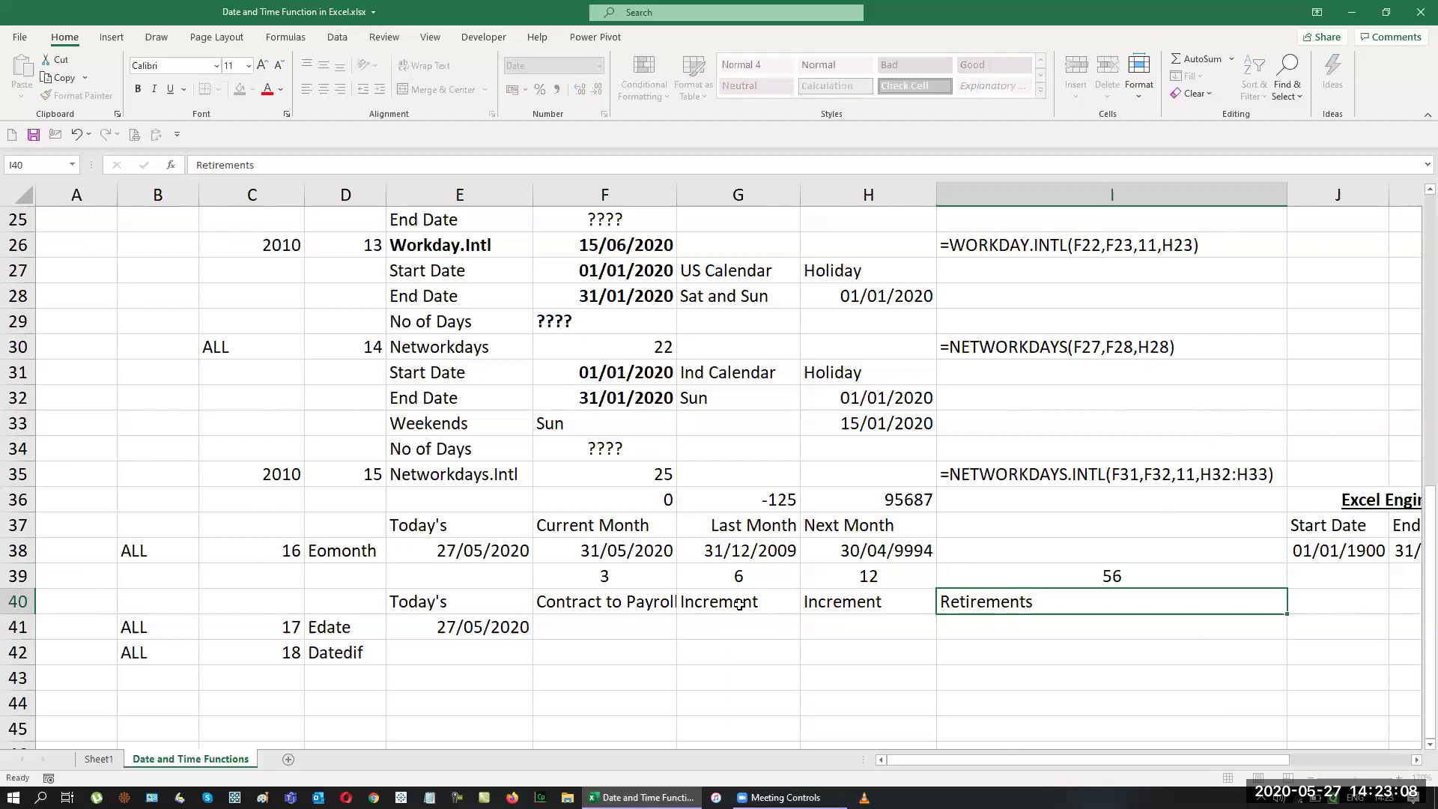
key("Return")
key("Up")
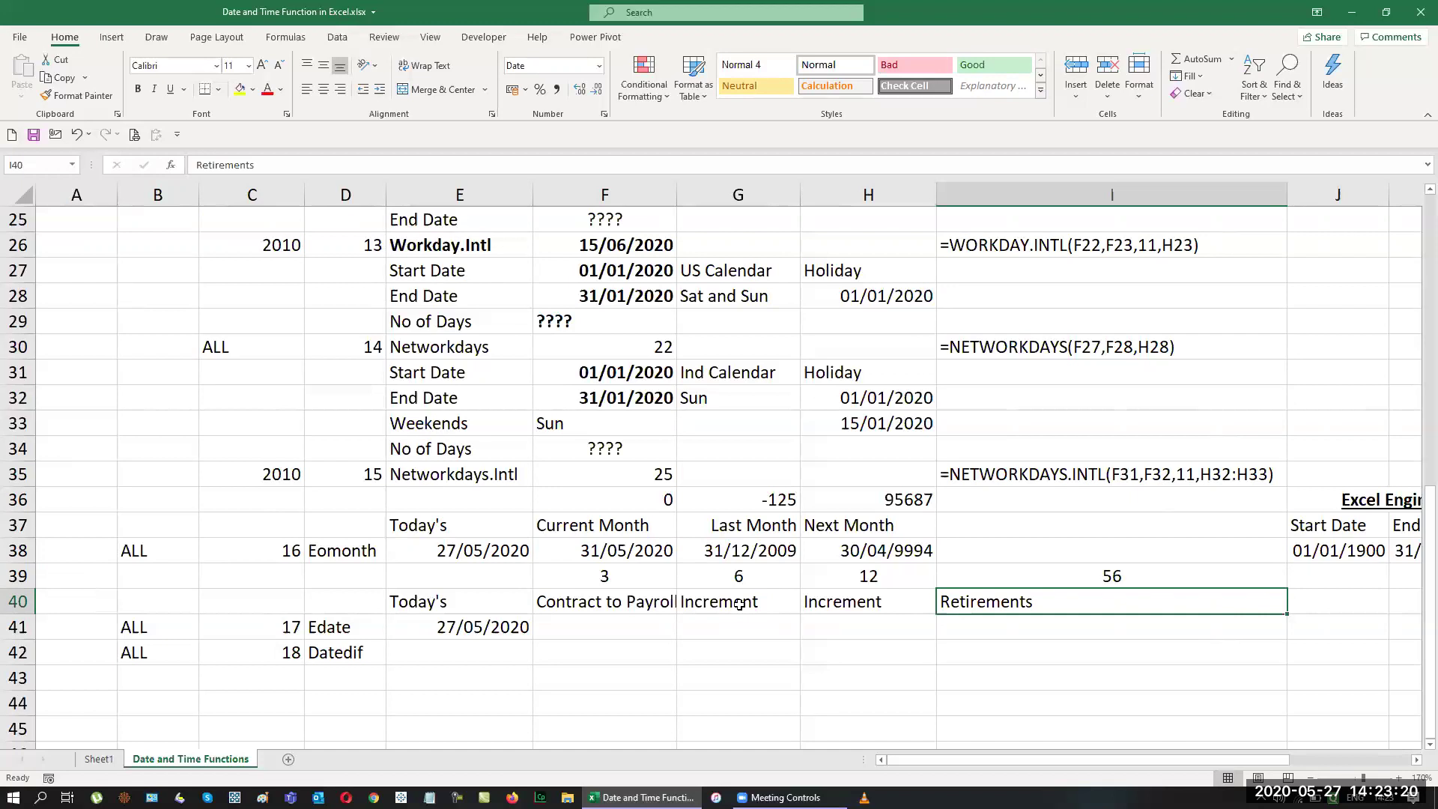
Enter =EDATE($E$41,F39) in F41, with the start date locked as an absolute reference.
key("Left")
key("Left")
key("Left")
key("Down")
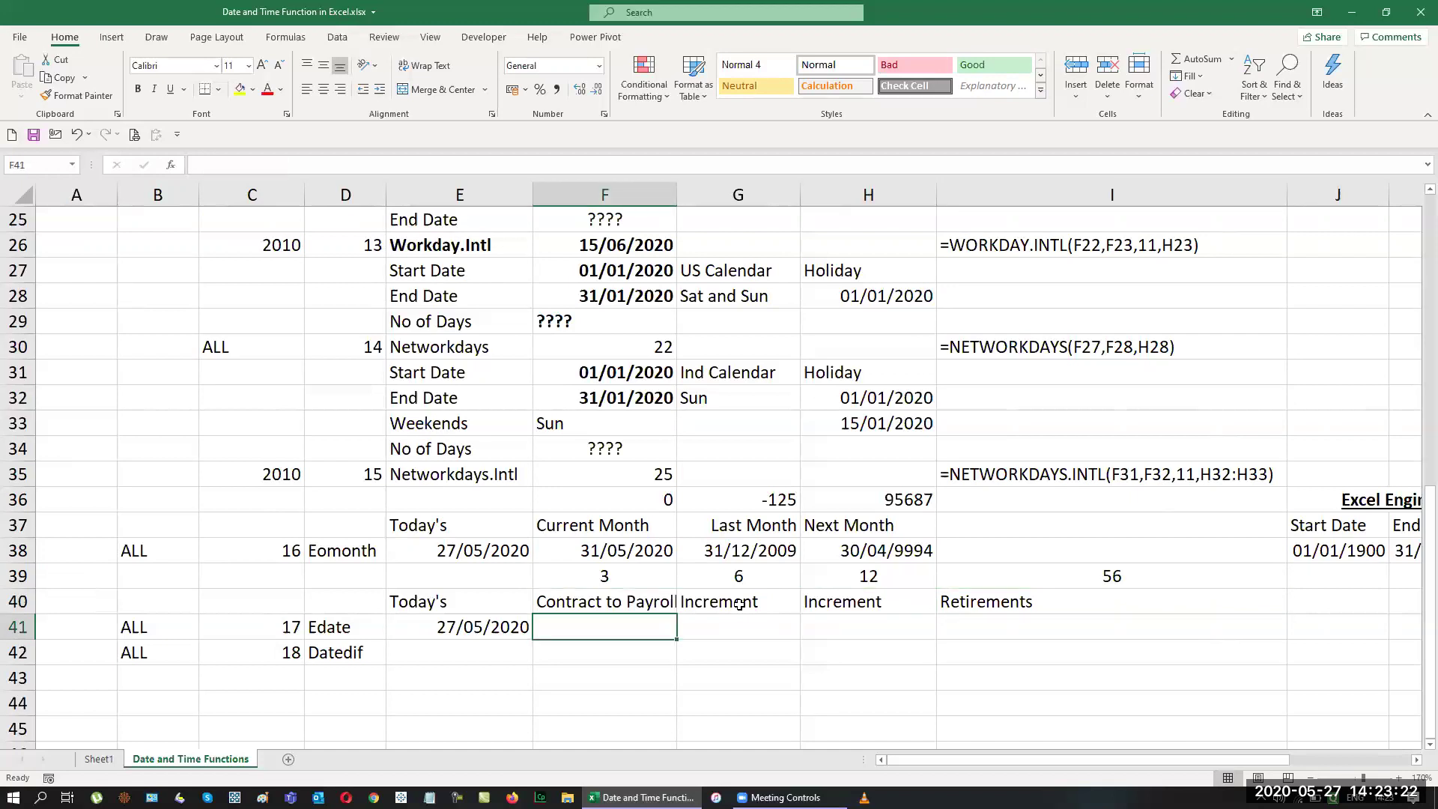
type("=ed")
key("Tab")
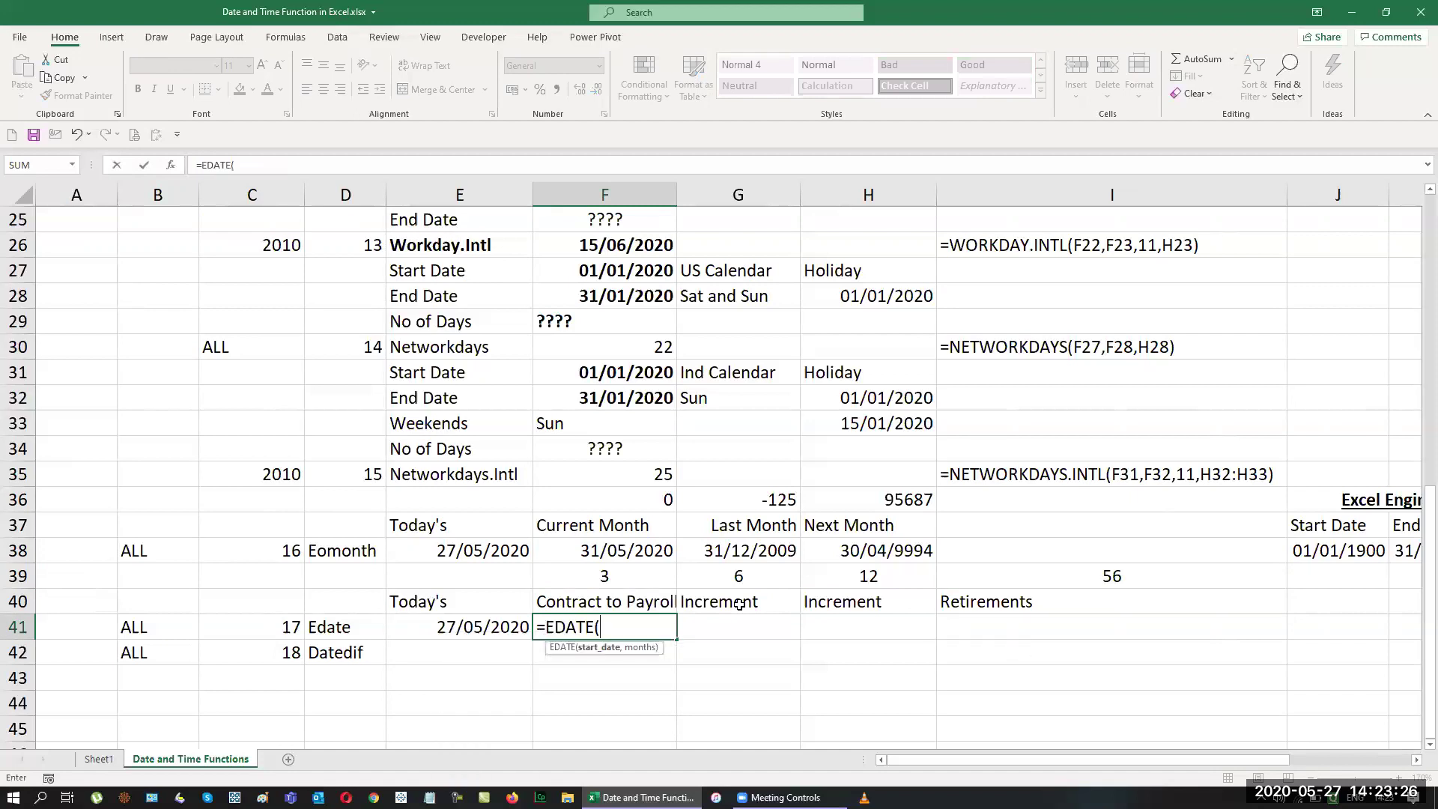
key("Left")
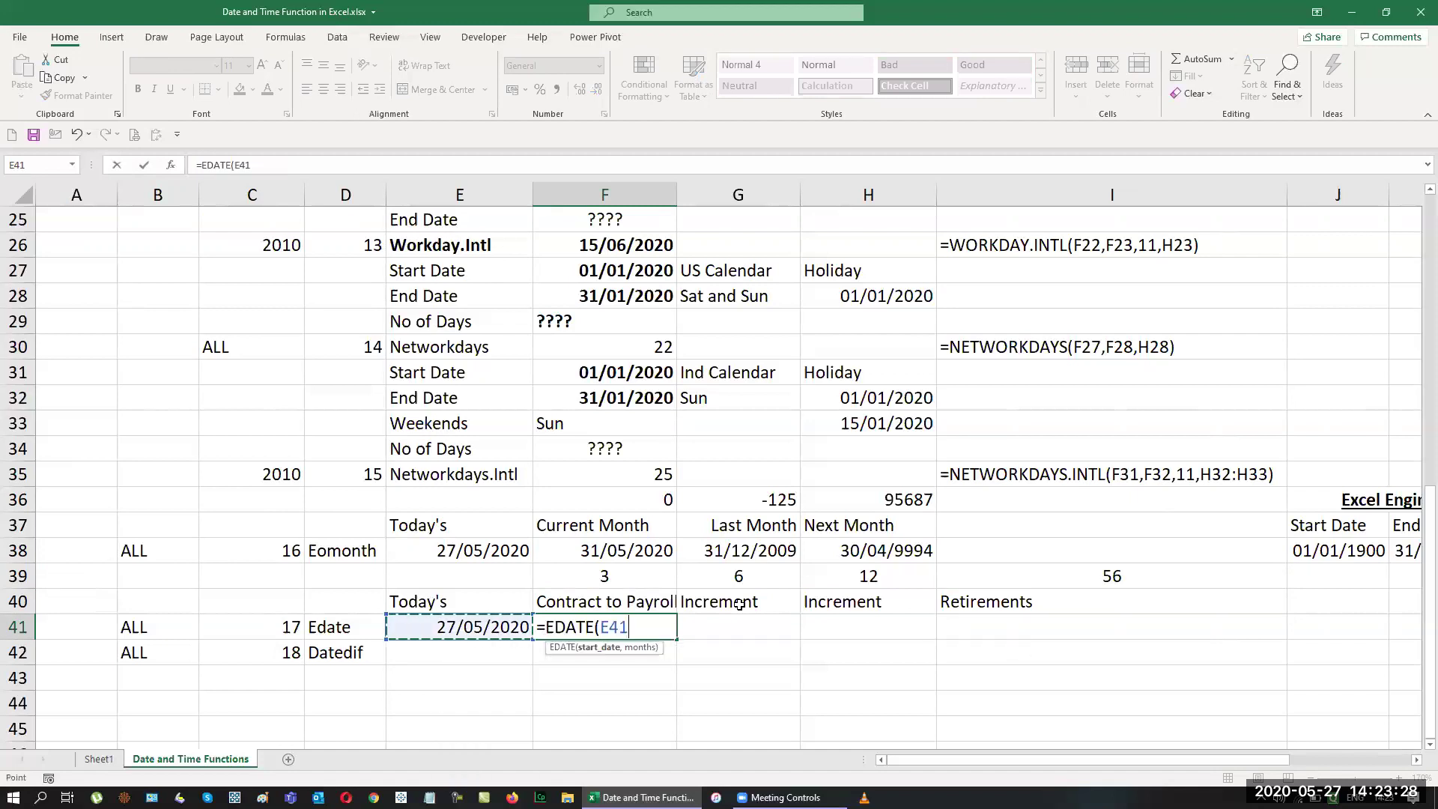
key("F4")
type(",")
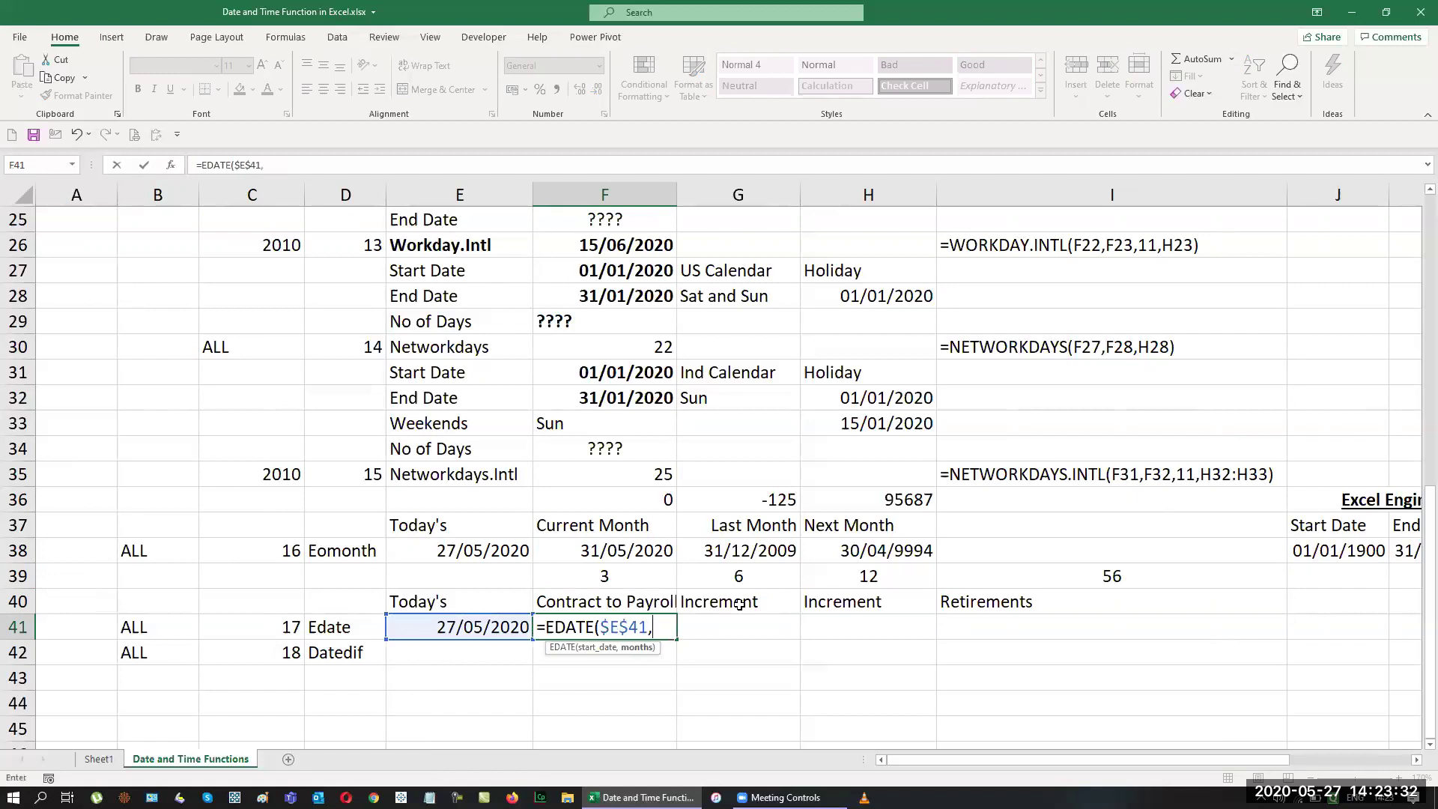
key("Up")
key("Up")
key("Return")
Fill the EDATE formula from F41 across to I41 and format the range as Short Date.
key("Up")
key("shift+Right")
key("shift+Right")
key("shift+Right")
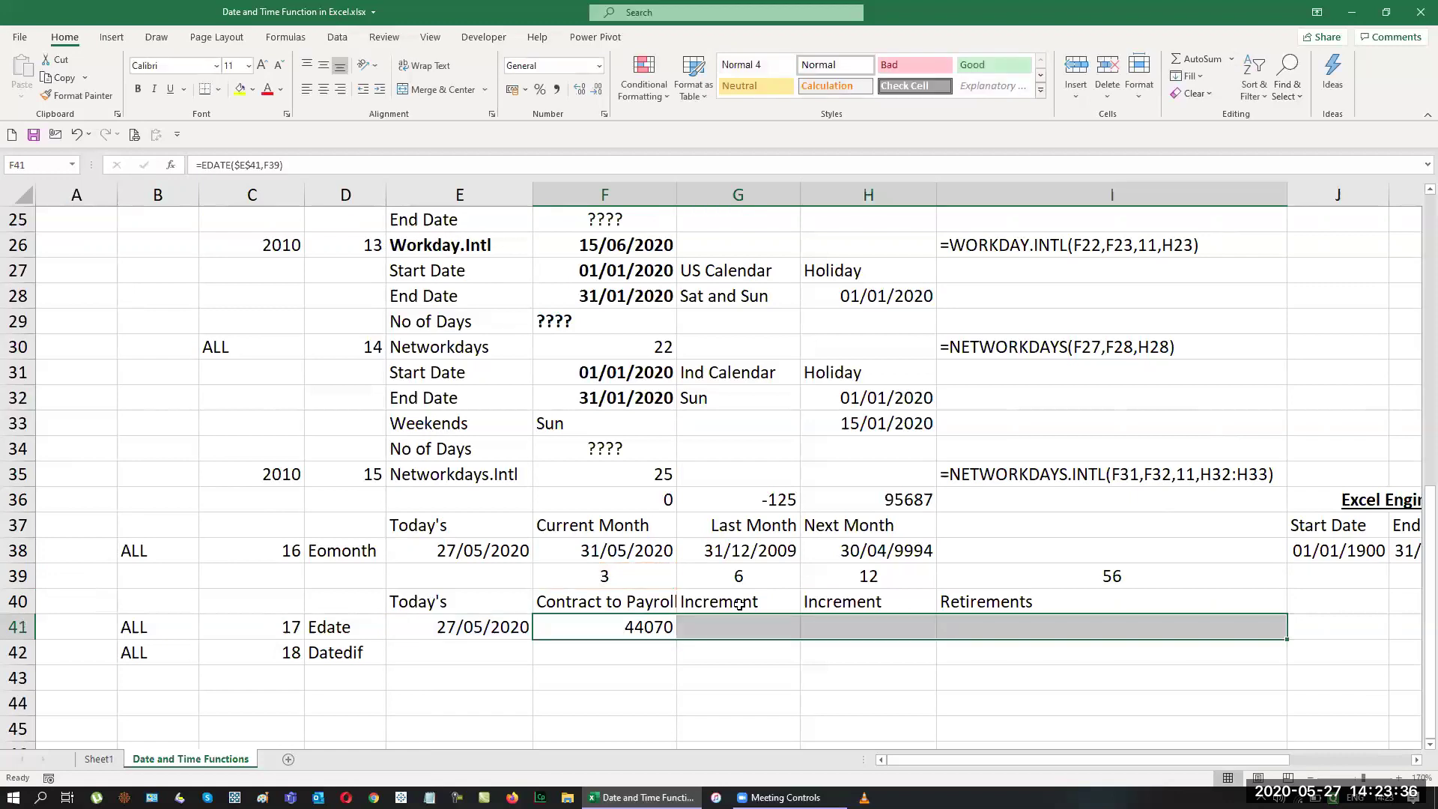
key("ctrl+r")
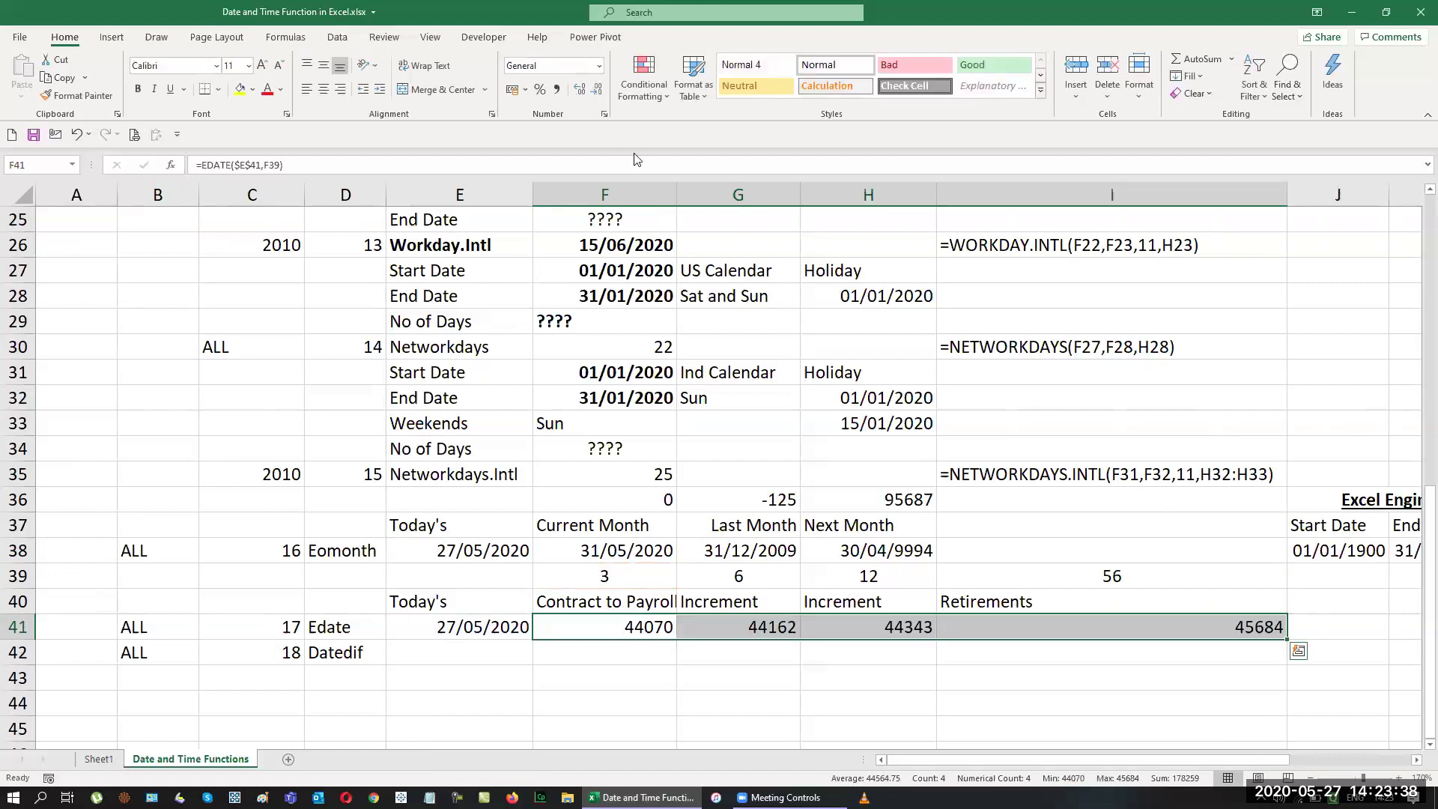
left_click(597, 69)
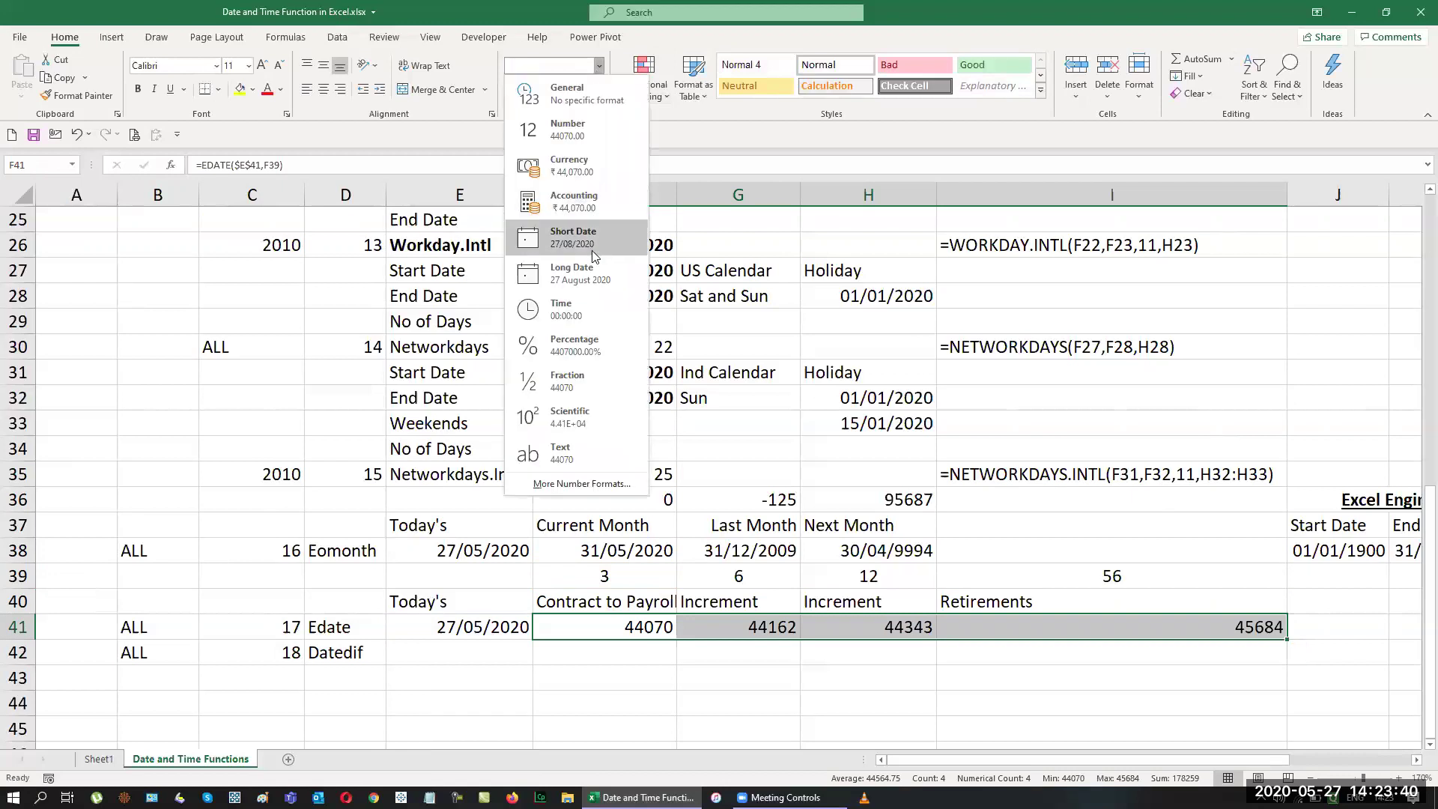
left_click(590, 248)
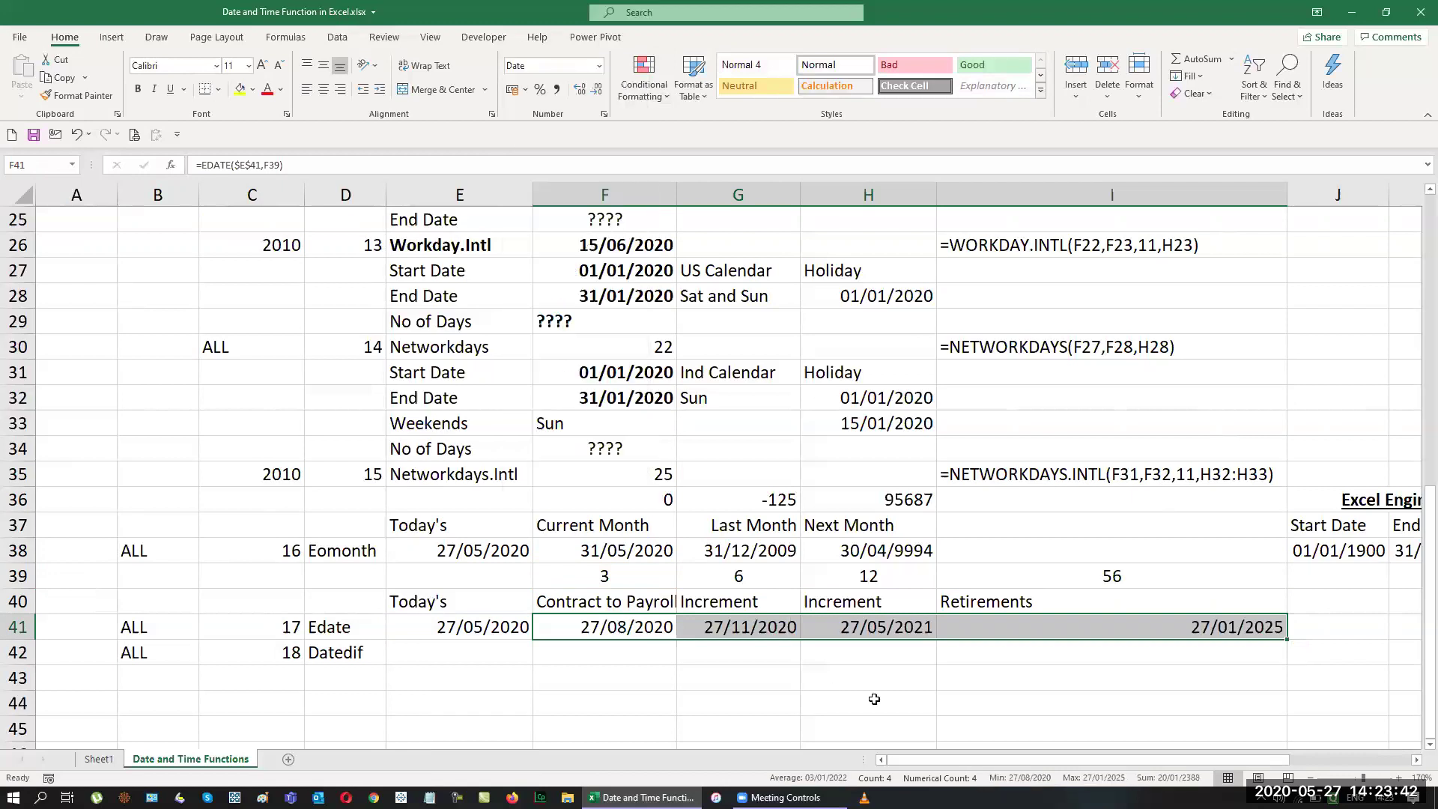
AutoFit the widths of columns F to I to the Edate headings and dates in F40:I41.
left_click_drag(613, 599, 1148, 618)
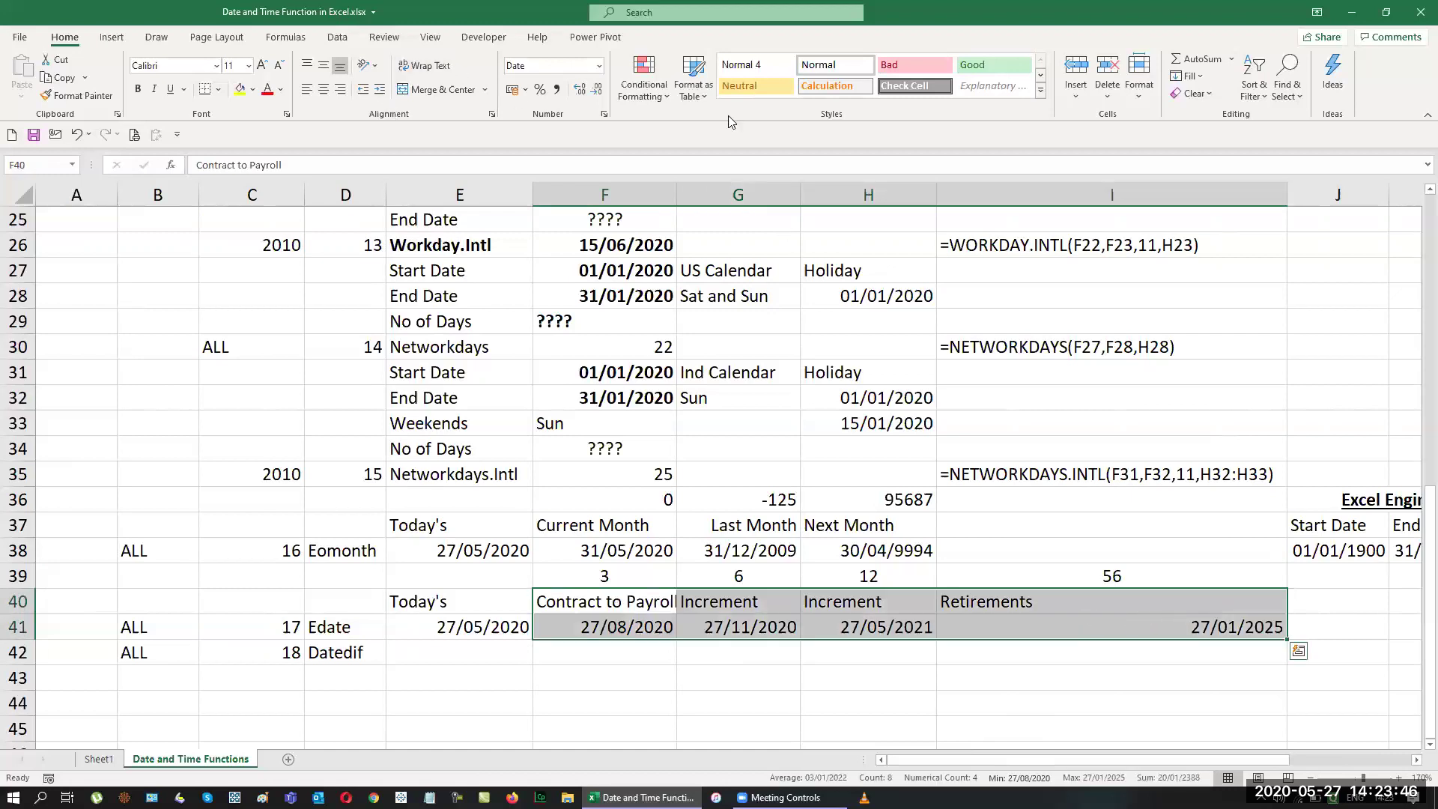
left_click(1139, 88)
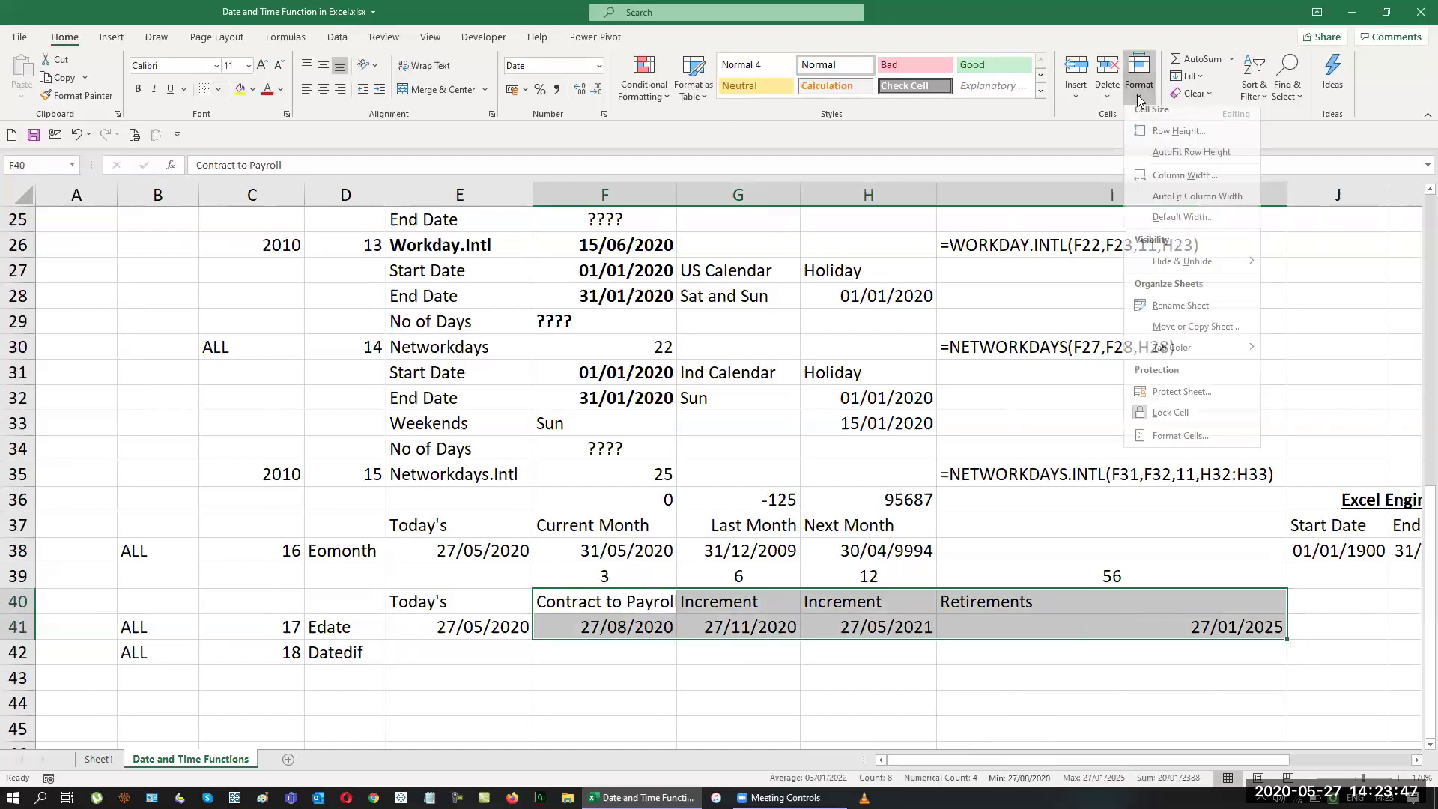
left_click(1173, 203)
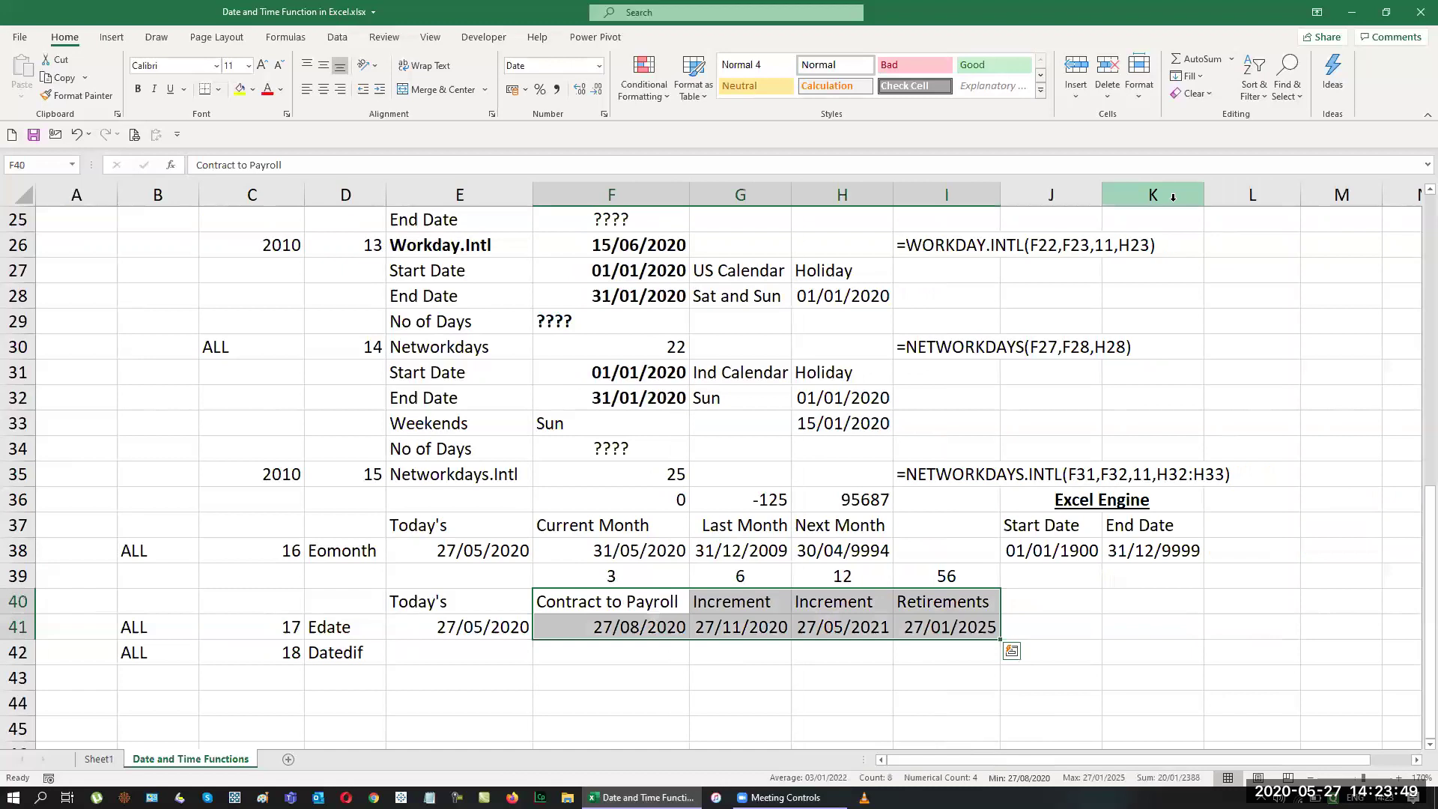
left_click(1232, 658)
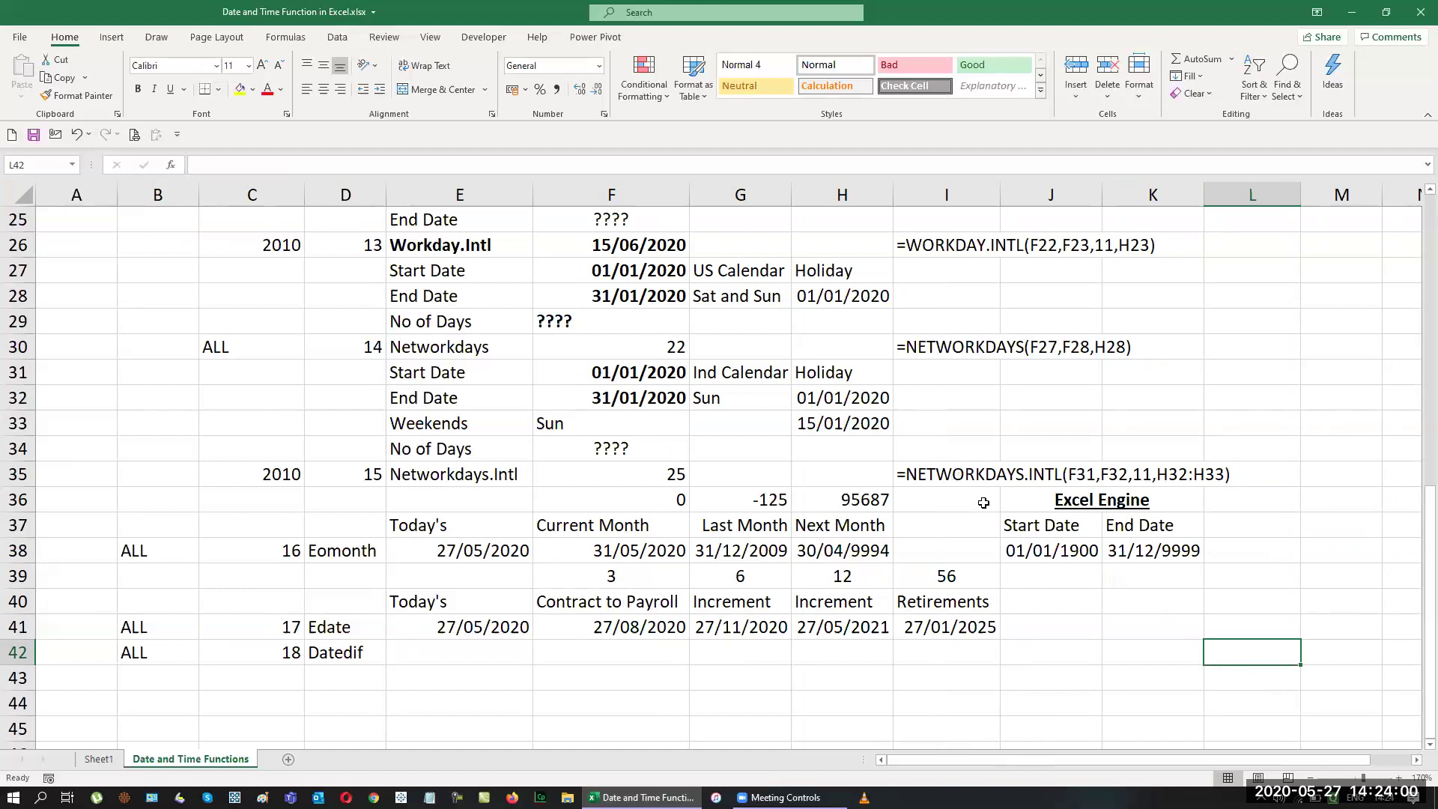
Fill cell M38 in the Eomonth row with yellow.
left_click(1333, 525)
left_click(1333, 552)
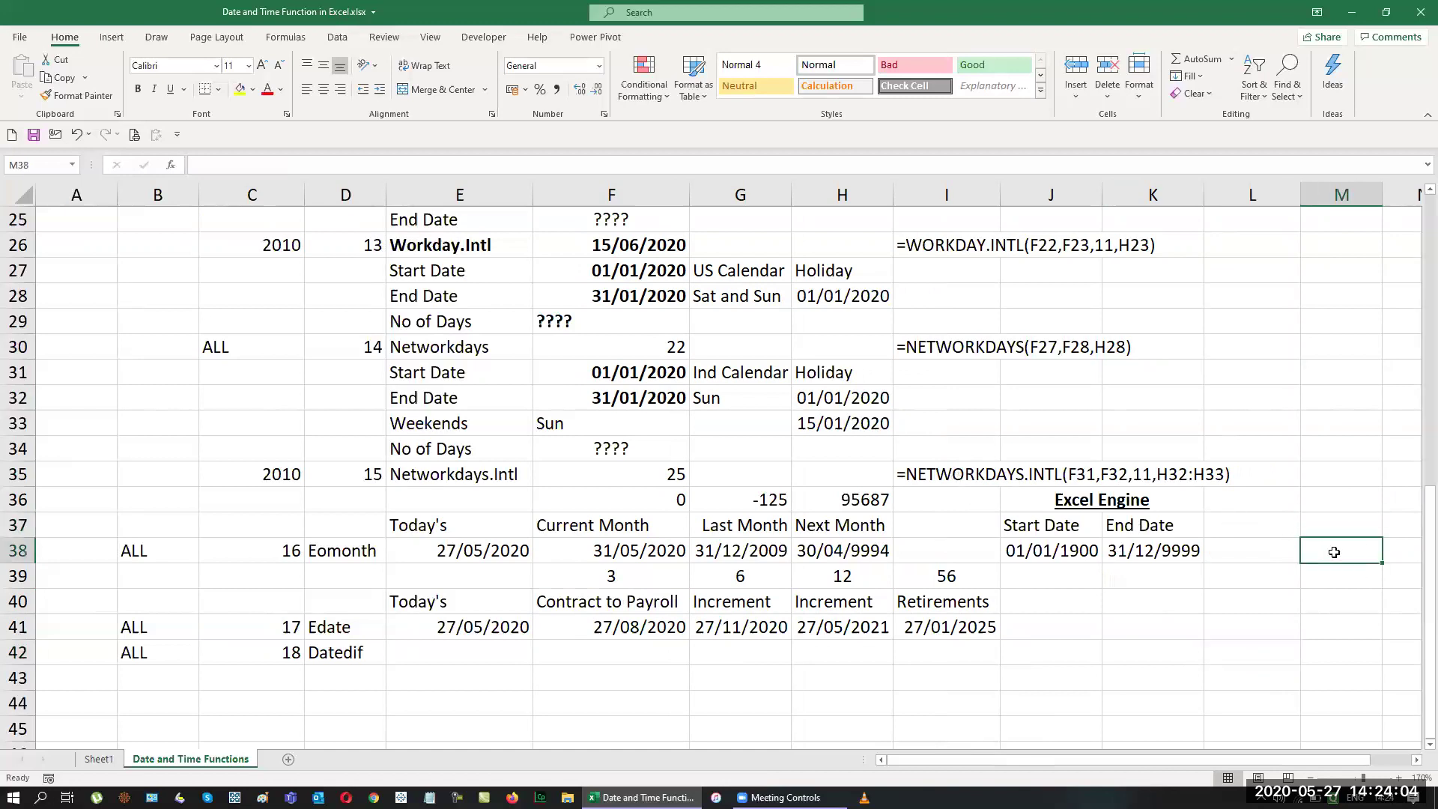
type("=")
key("Escape")
left_click(240, 90)
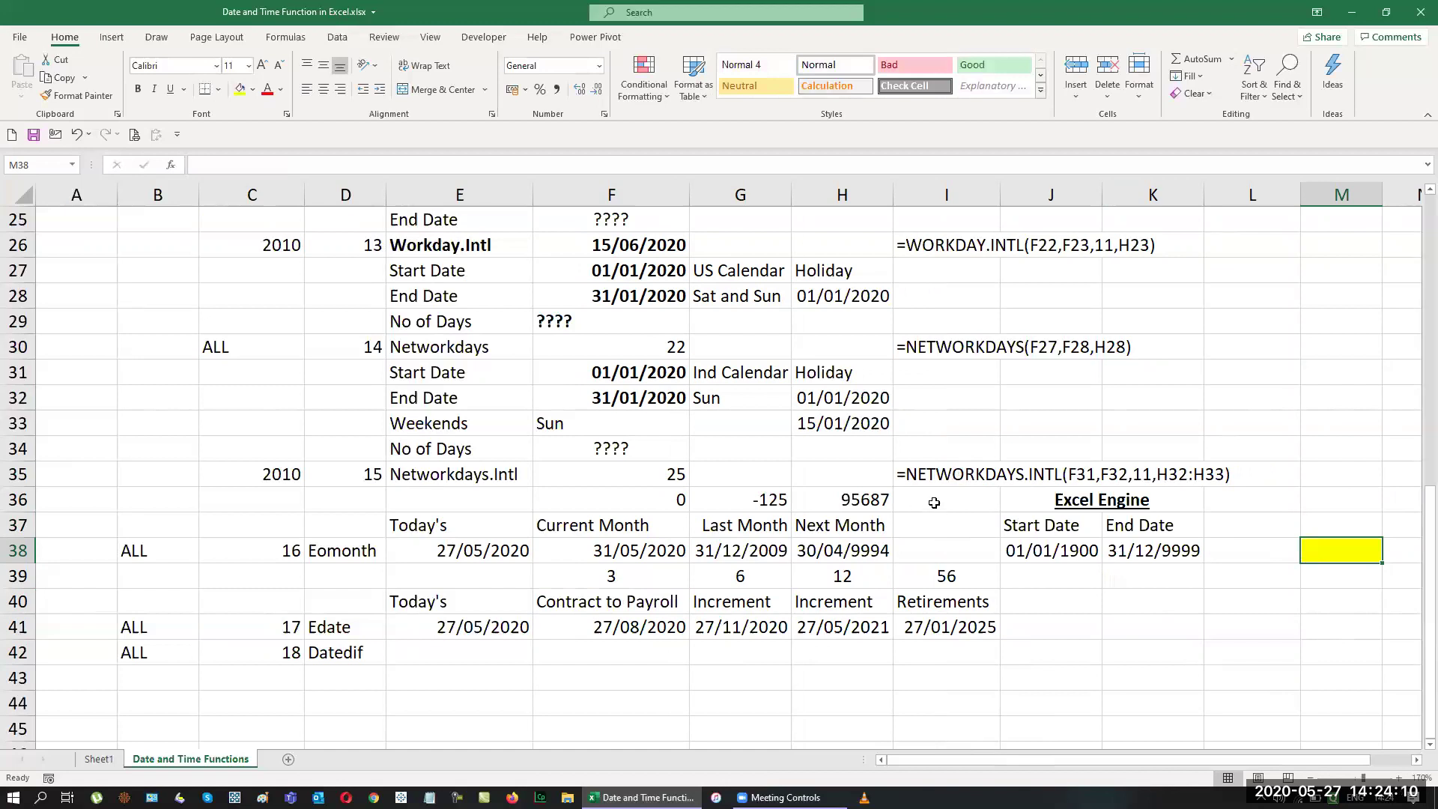
Copy the FORMULATEXT formula from I35 to M38 and change its reference to H38.
left_click(966, 470)
key("ctrl+c")
left_click(1359, 555)
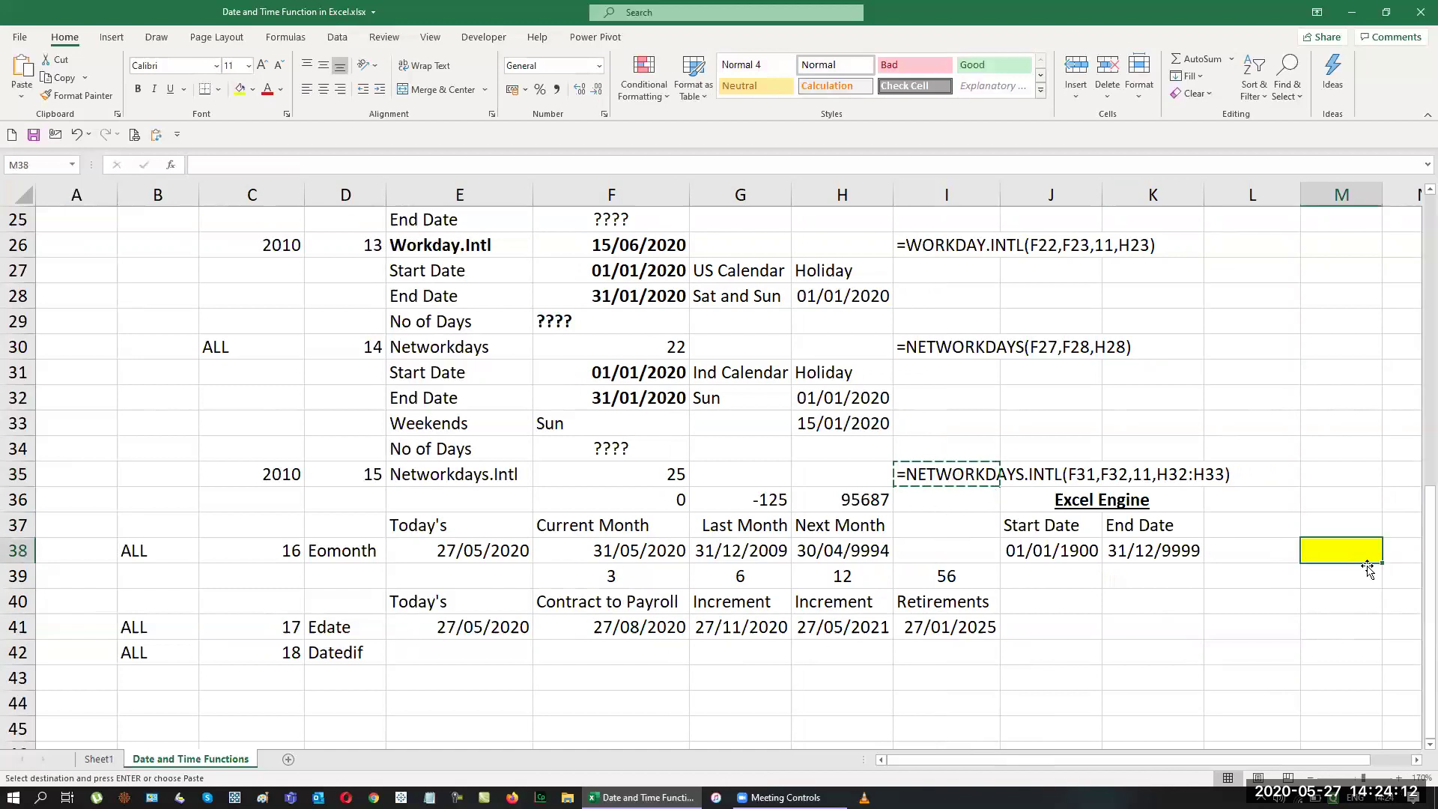
key("ctrl+v")
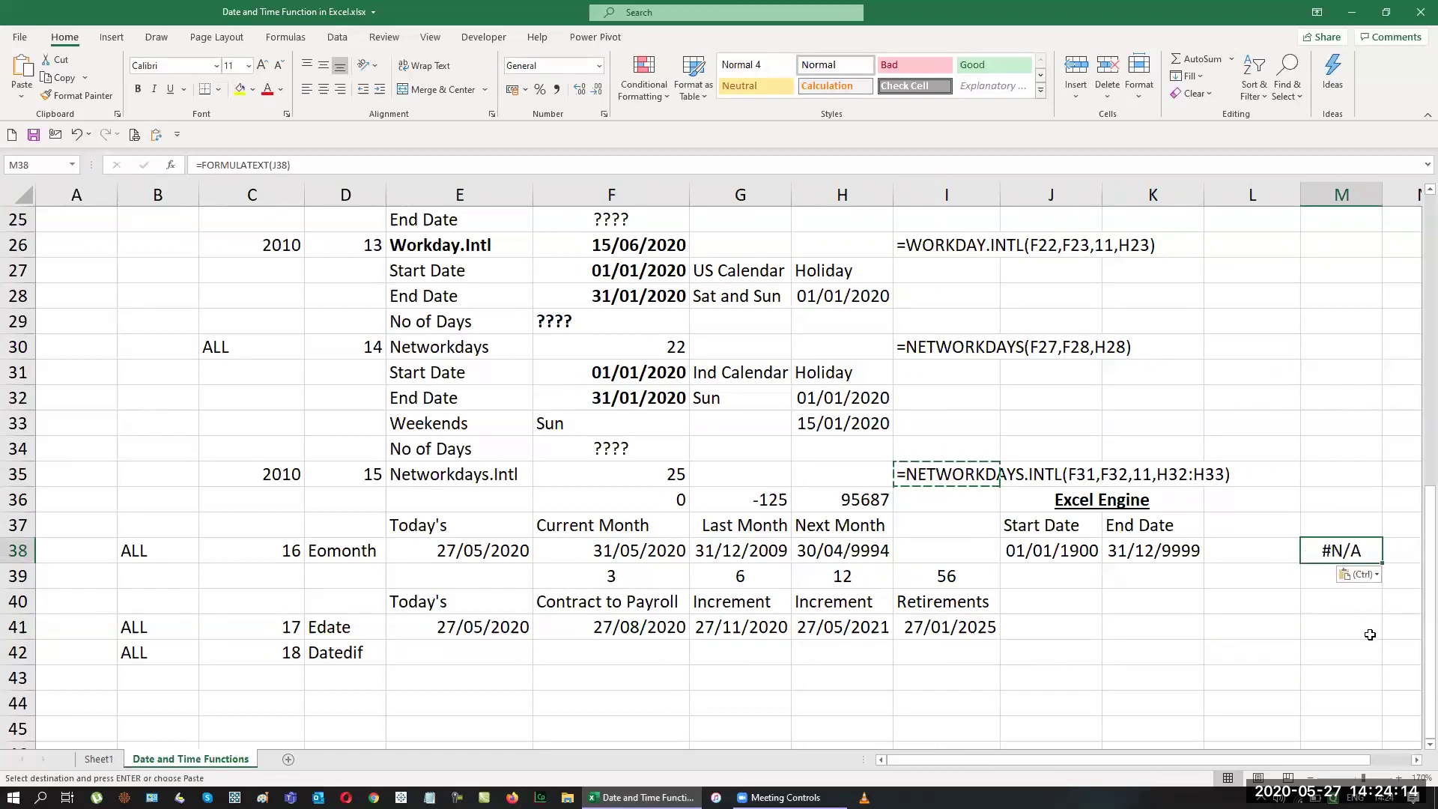
key("Escape")
key("F2")
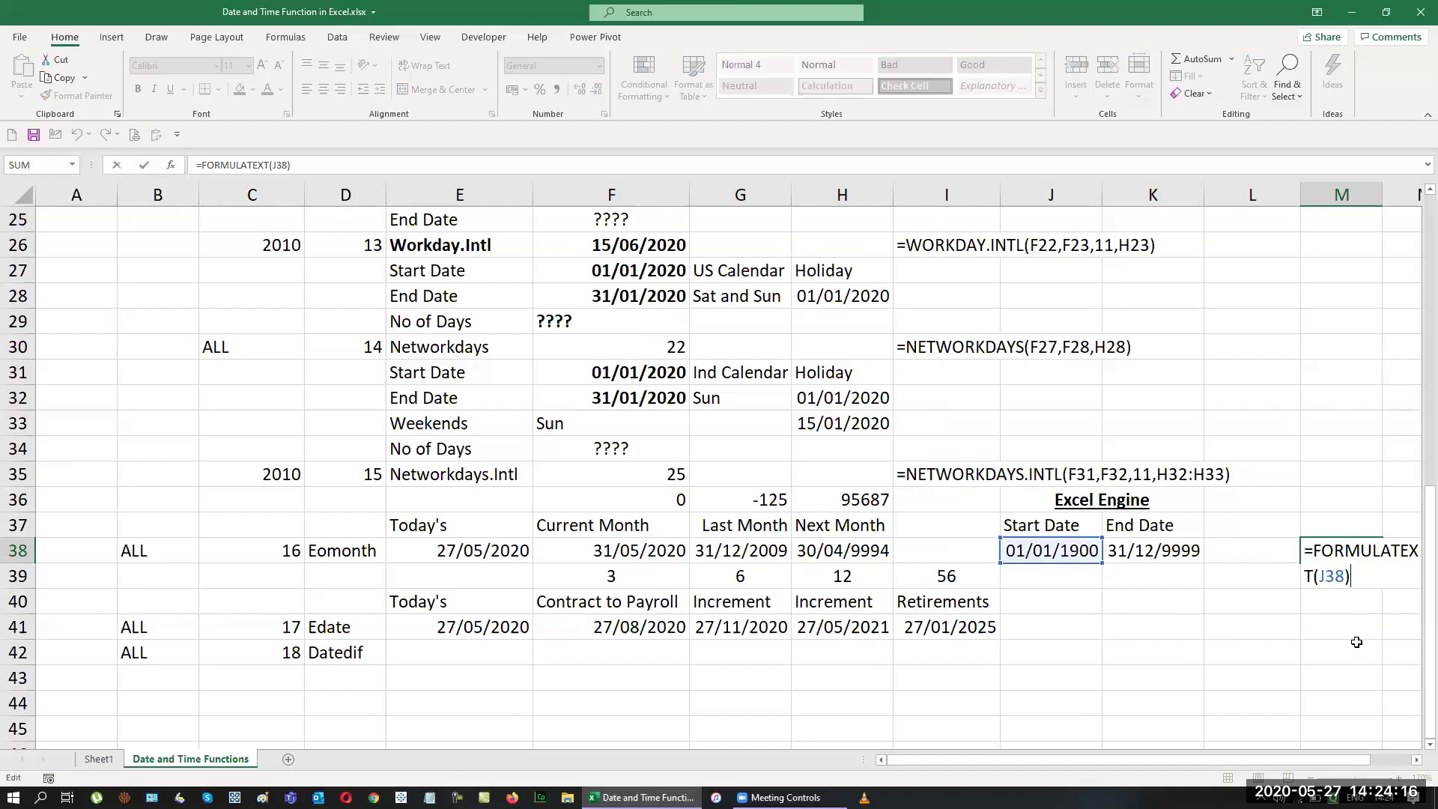
left_click_drag(1046, 543, 864, 554)
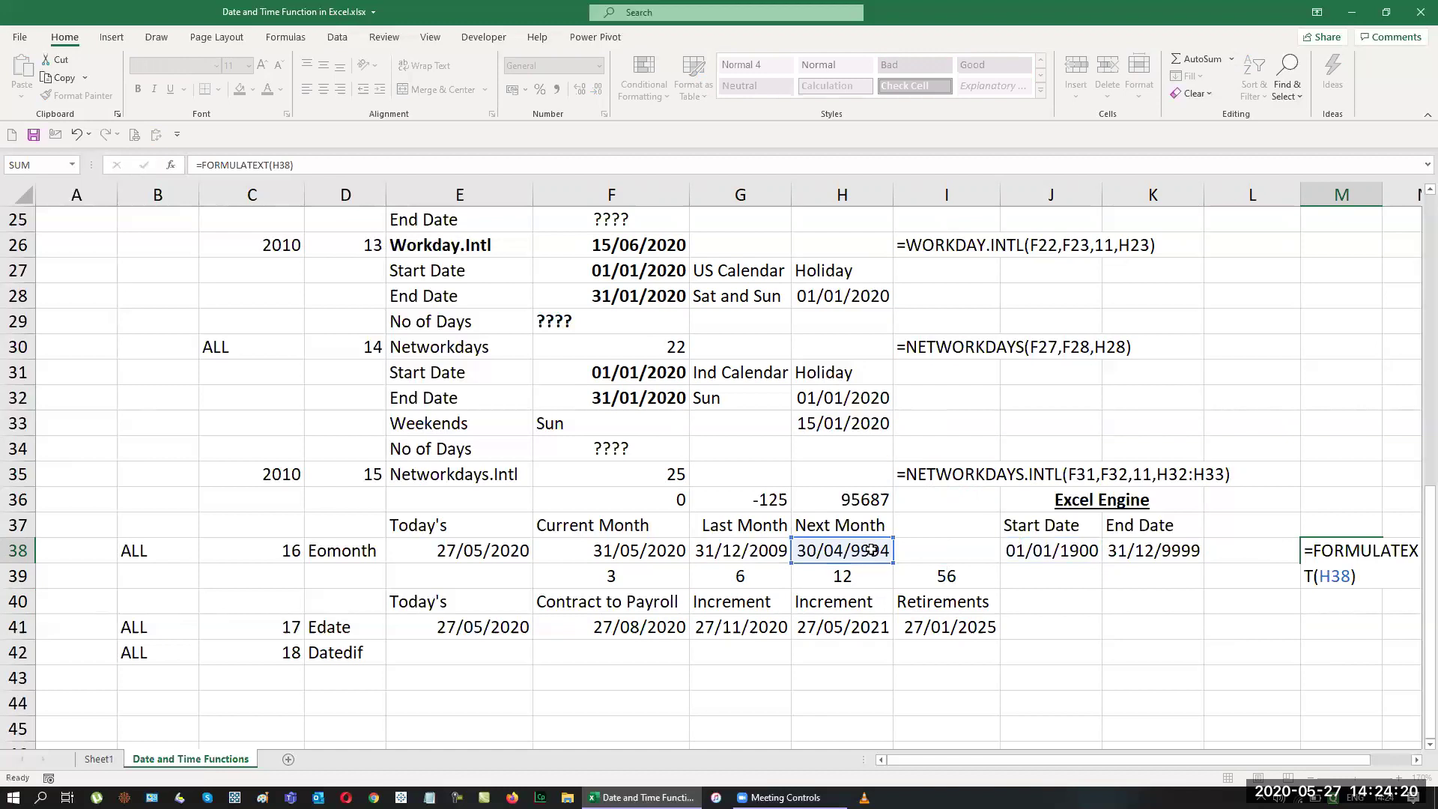
key("Return")
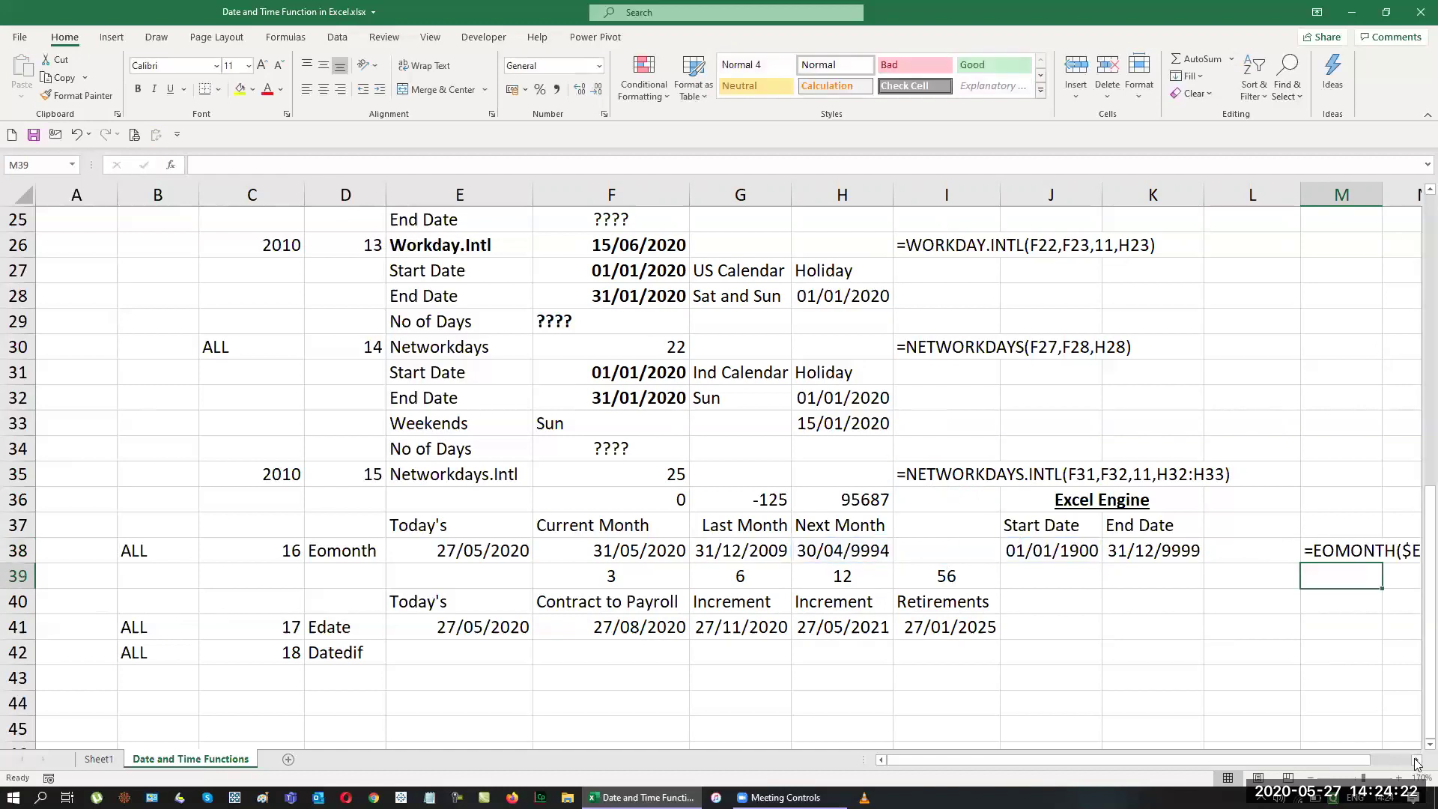
AutoFit column M and copy the FORMULATEXT formula from M38 to M41 in the Edate row.
scroll(1340, 327, "right", 2)
double_click(1219, 196)
left_click(1217, 550)
key("ctrl+c")
left_click(1198, 633)
key("ctrl+v")
key("Return")
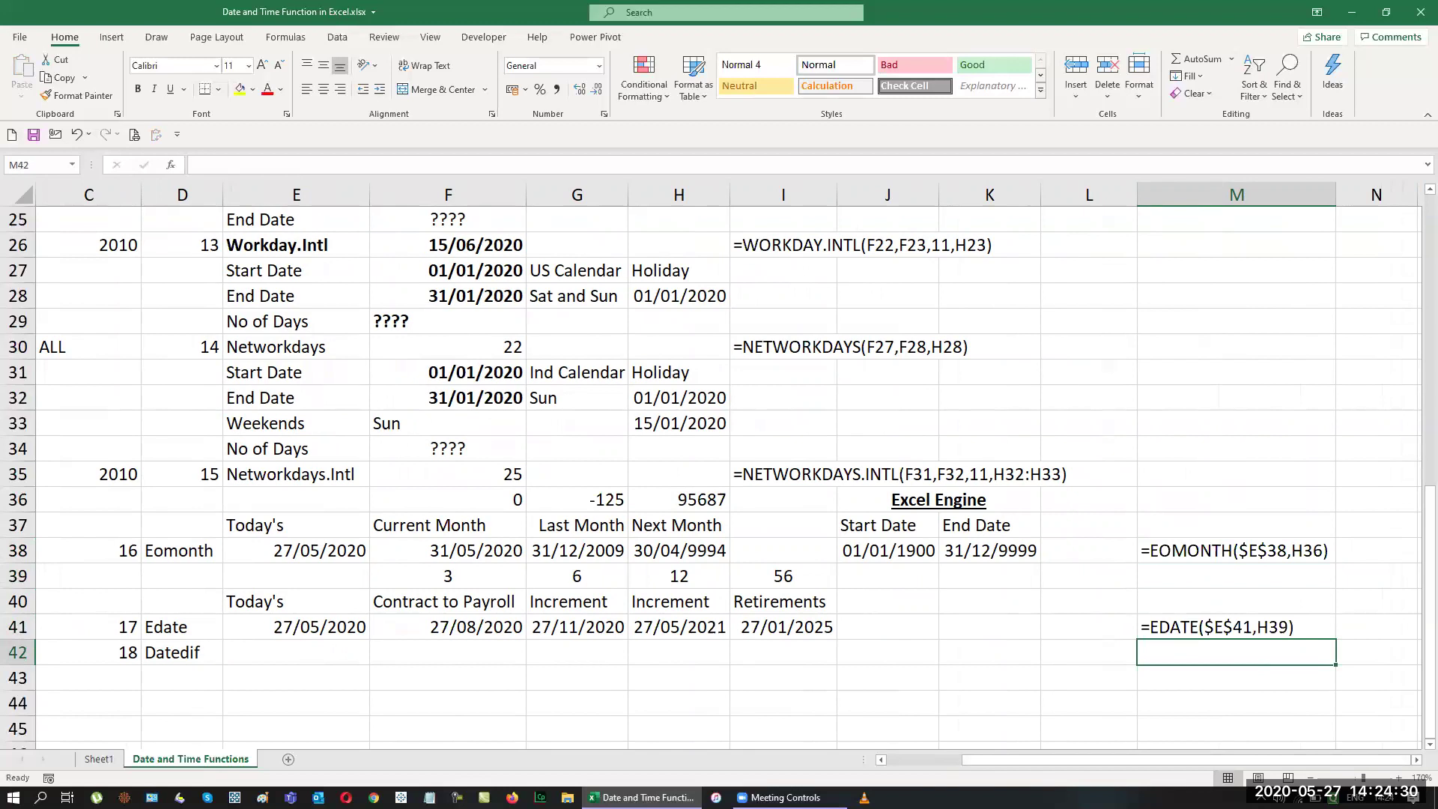
Insert two blank rows at row 42, above the Datedif entry.
left_click_drag(1102, 766, 971, 765)
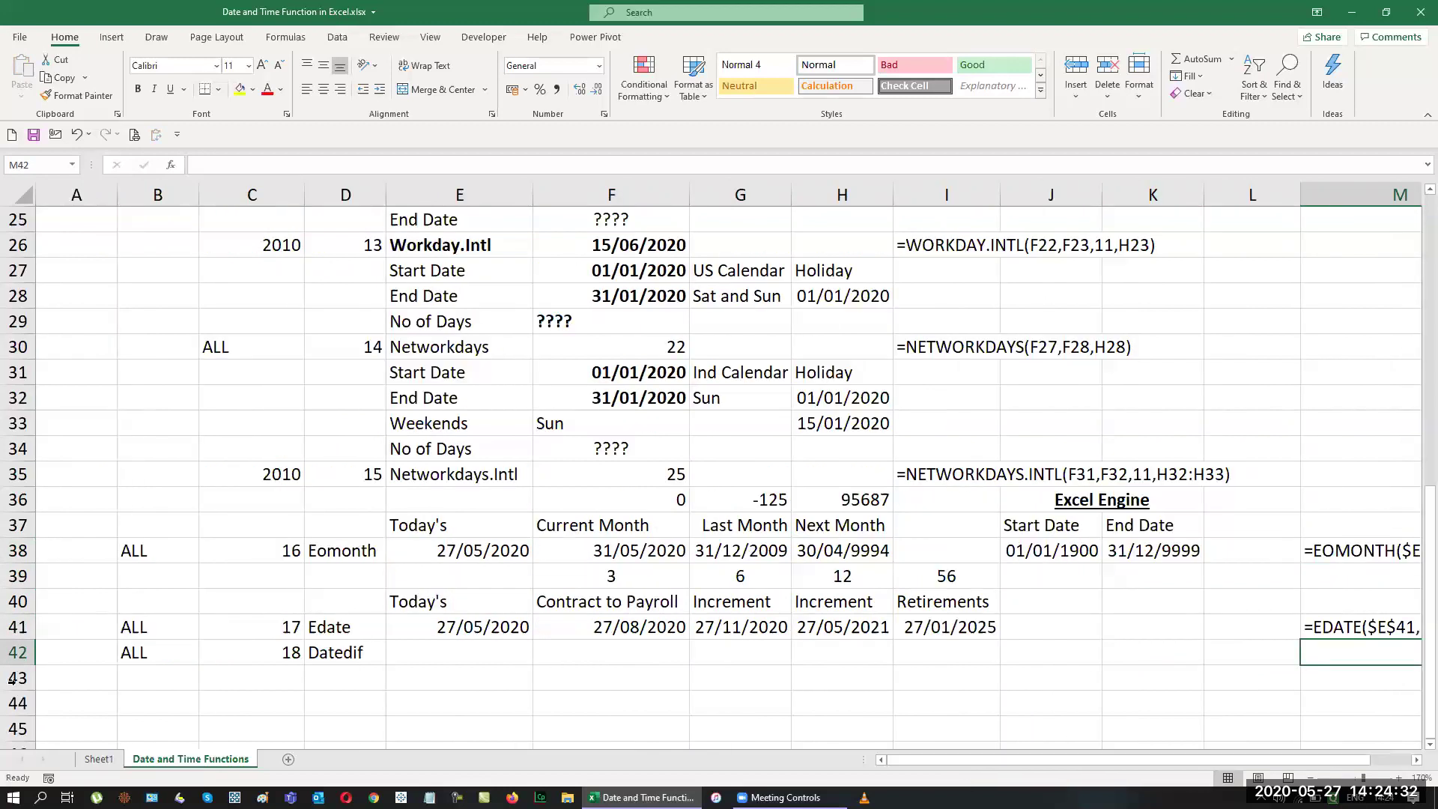
left_click(19, 652)
key("ctrl+shift+plus")
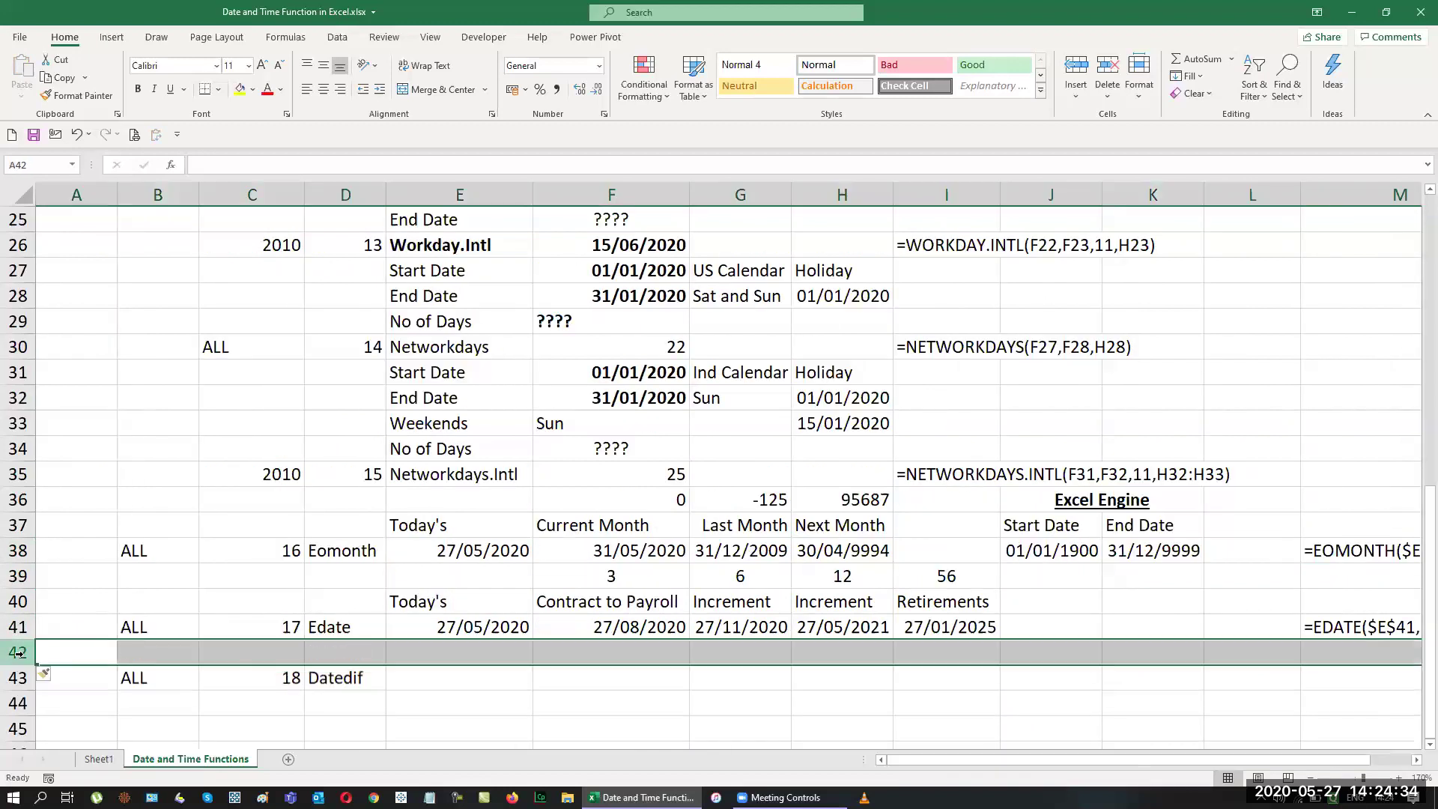
key("ctrl+shift+plus")
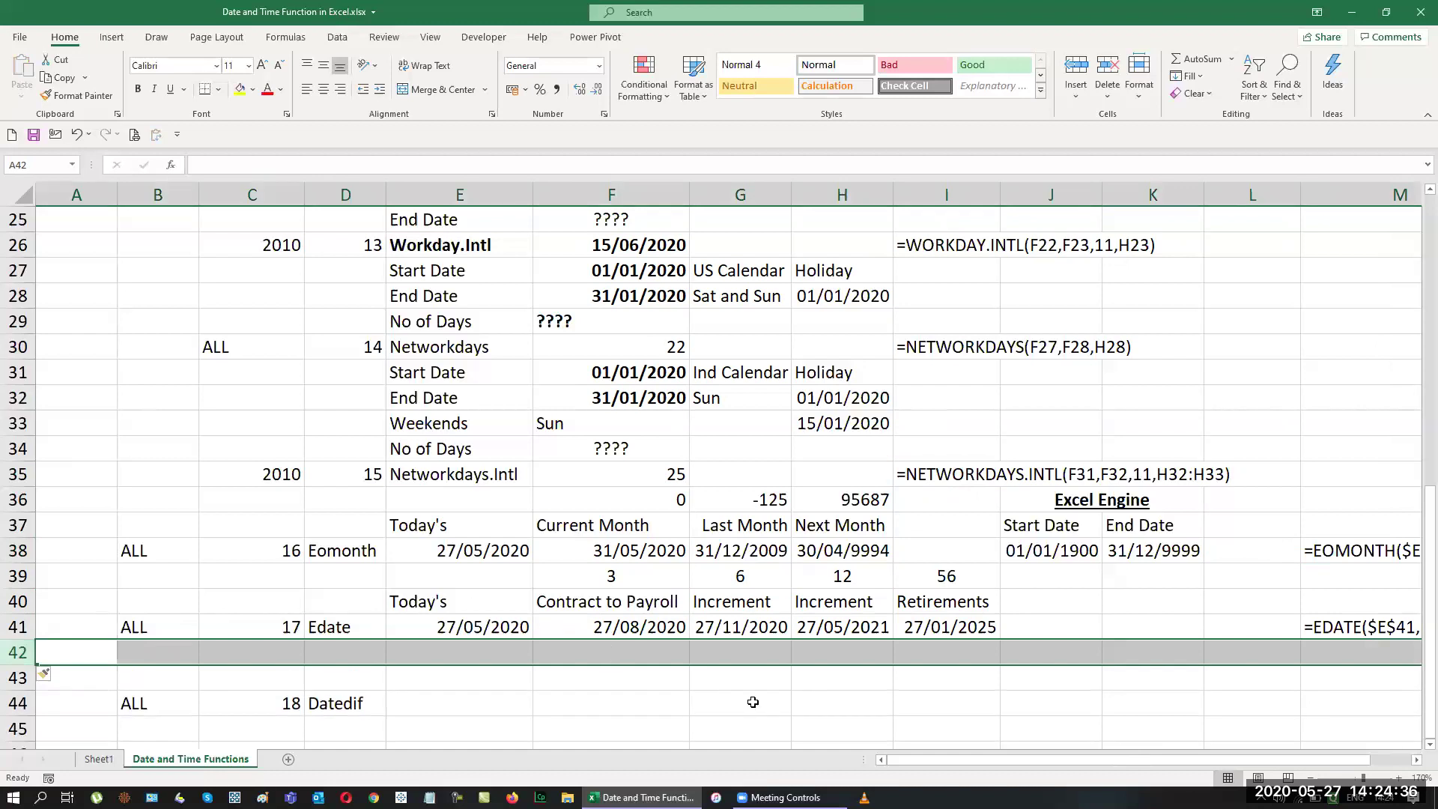
scroll(724, 709, "down", 3)
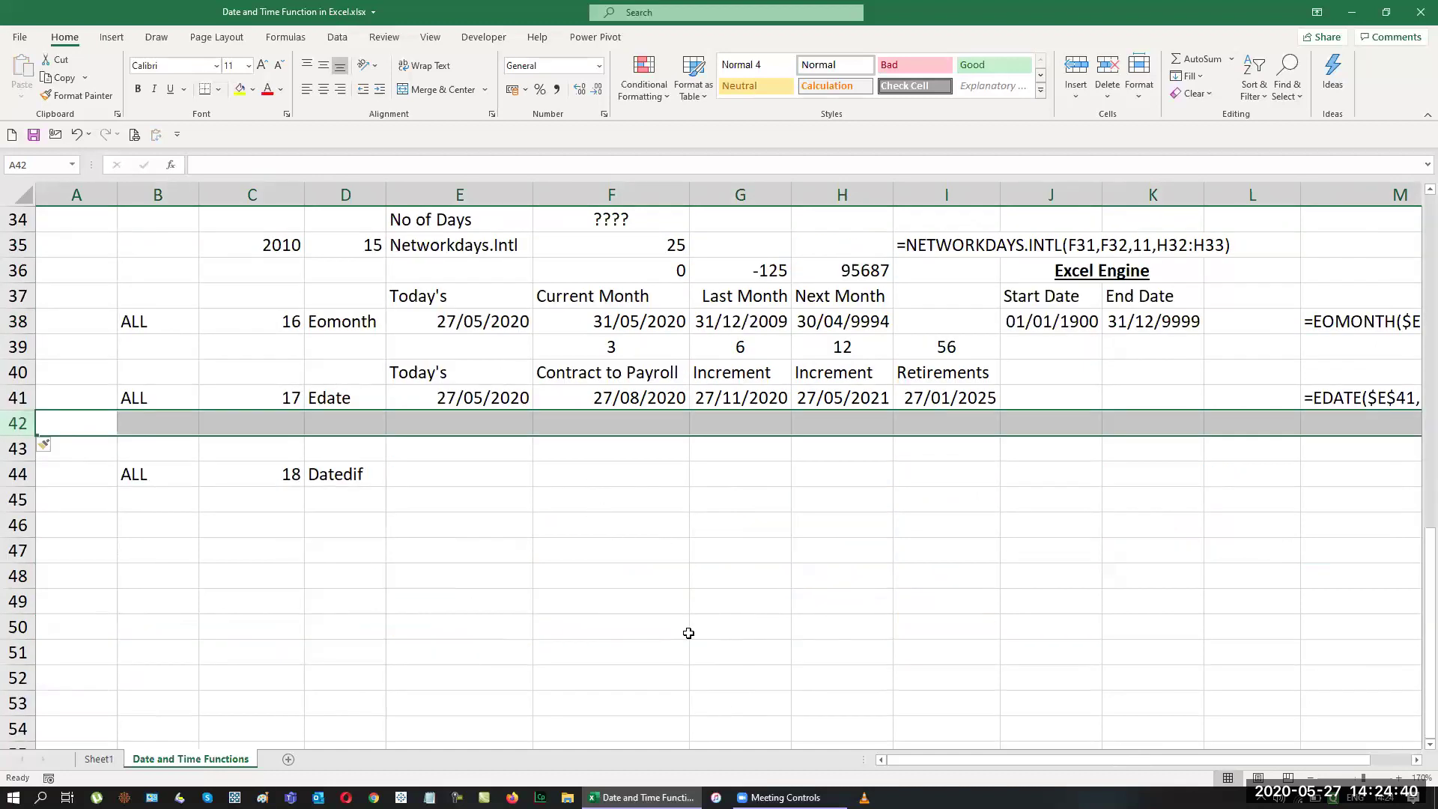
Copy the Start Date label from E31 to E44 and the End Date label below it to E45.
scroll(542, 599, "up", 2)
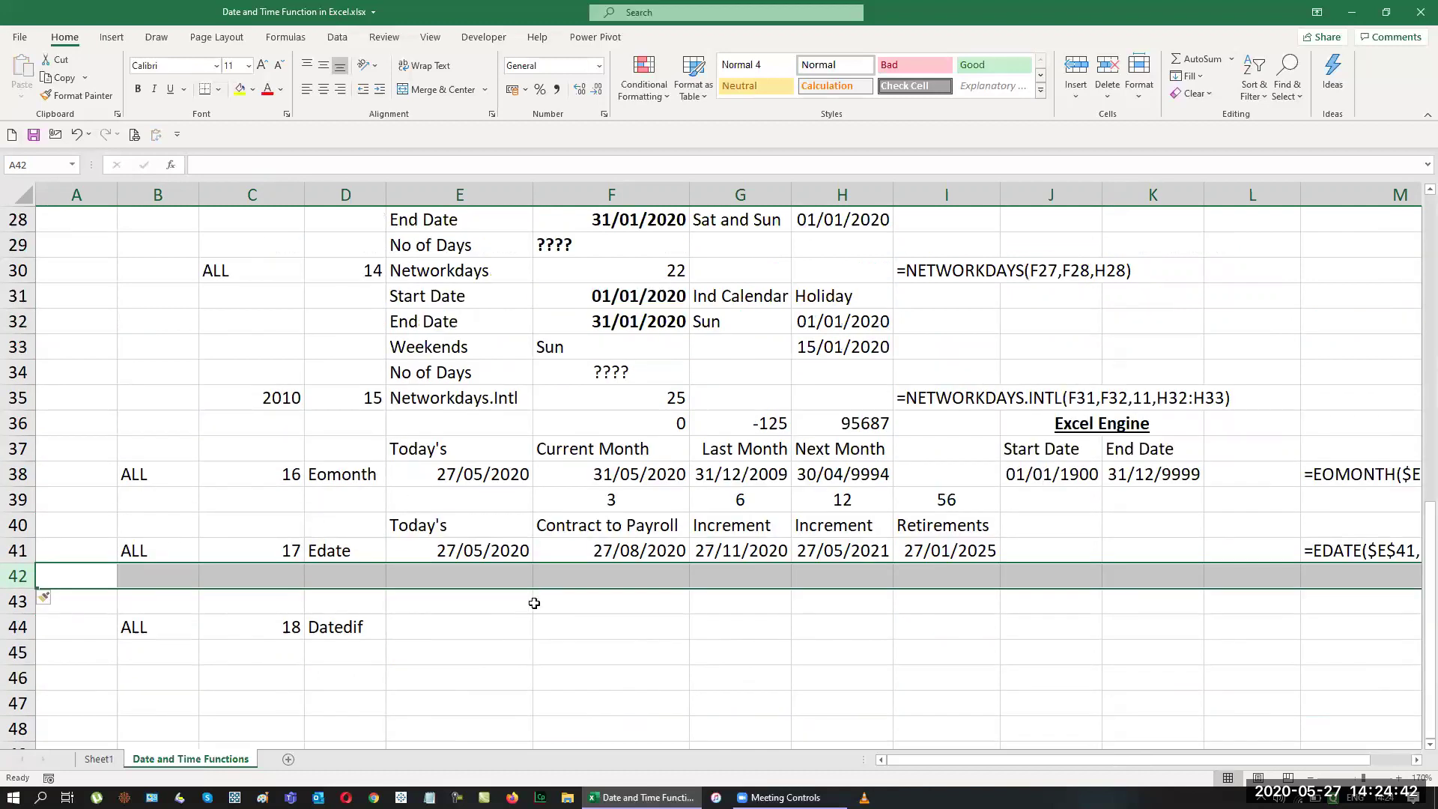
left_click(462, 298)
key("ctrl+c")
left_click(450, 625)
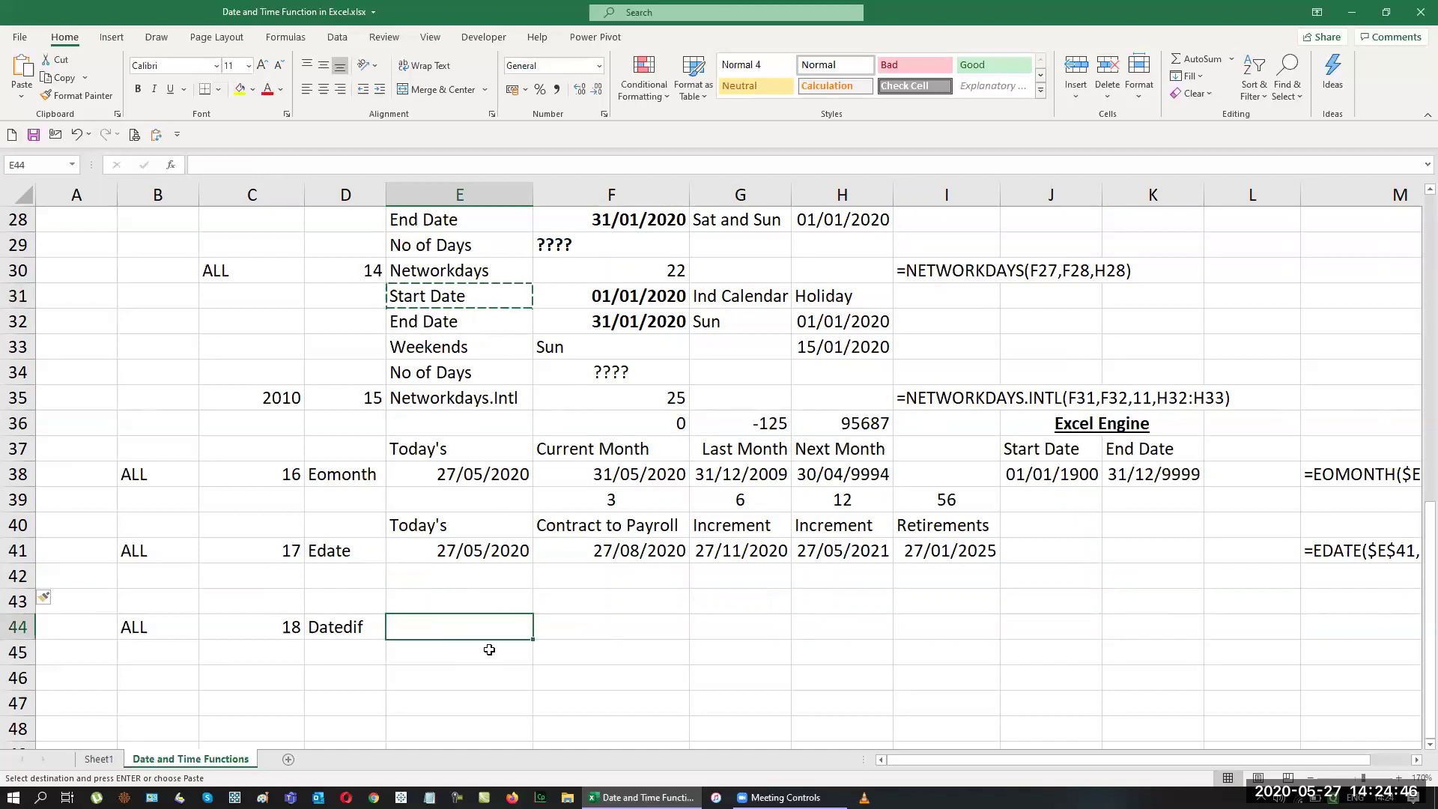
key("ctrl+v")
left_click(441, 324)
key("ctrl+c")
left_click(479, 669)
key("ctrl+v")
key("Escape")
Enter the unit codes Y, YM, MD, M and D in G43 to K43, above the Datedif row.
left_click(562, 608)
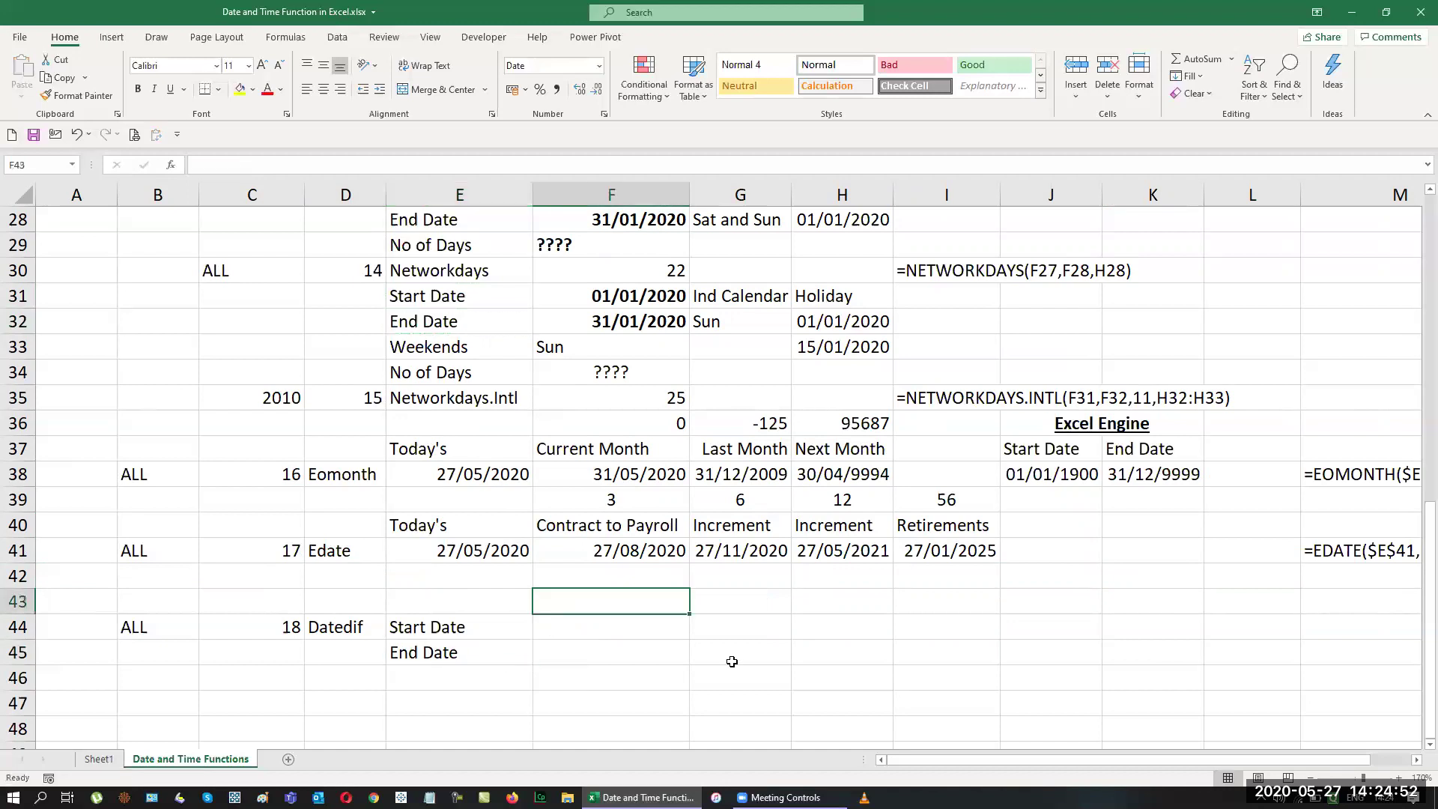
key("Down")
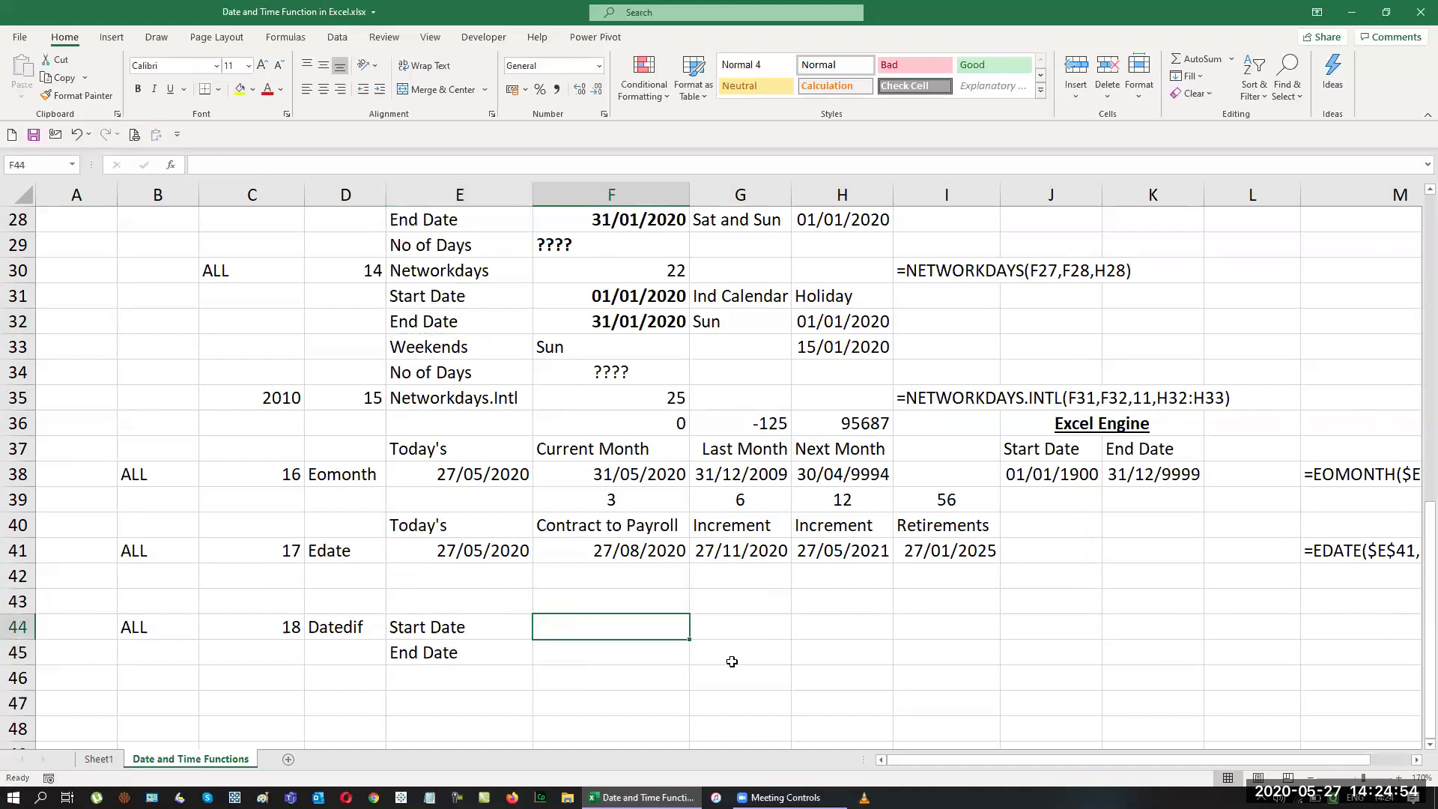
key("Up")
key("Up")
key("Right")
key("Down")
type("Y")
key("Tab")
type("YM")
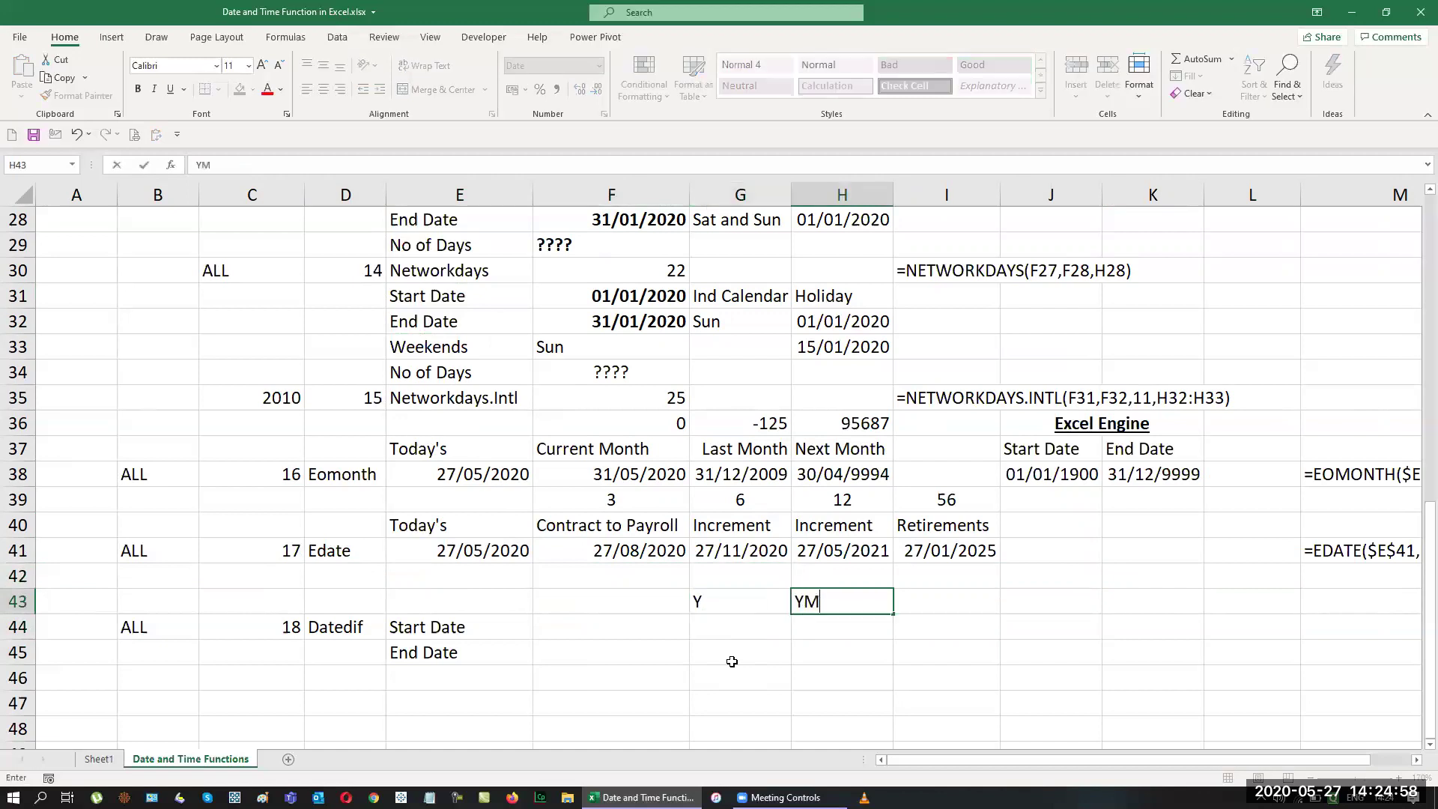
key("Tab")
type("MD")
key("Tab")
type("M")
key("Tab")
type("D")
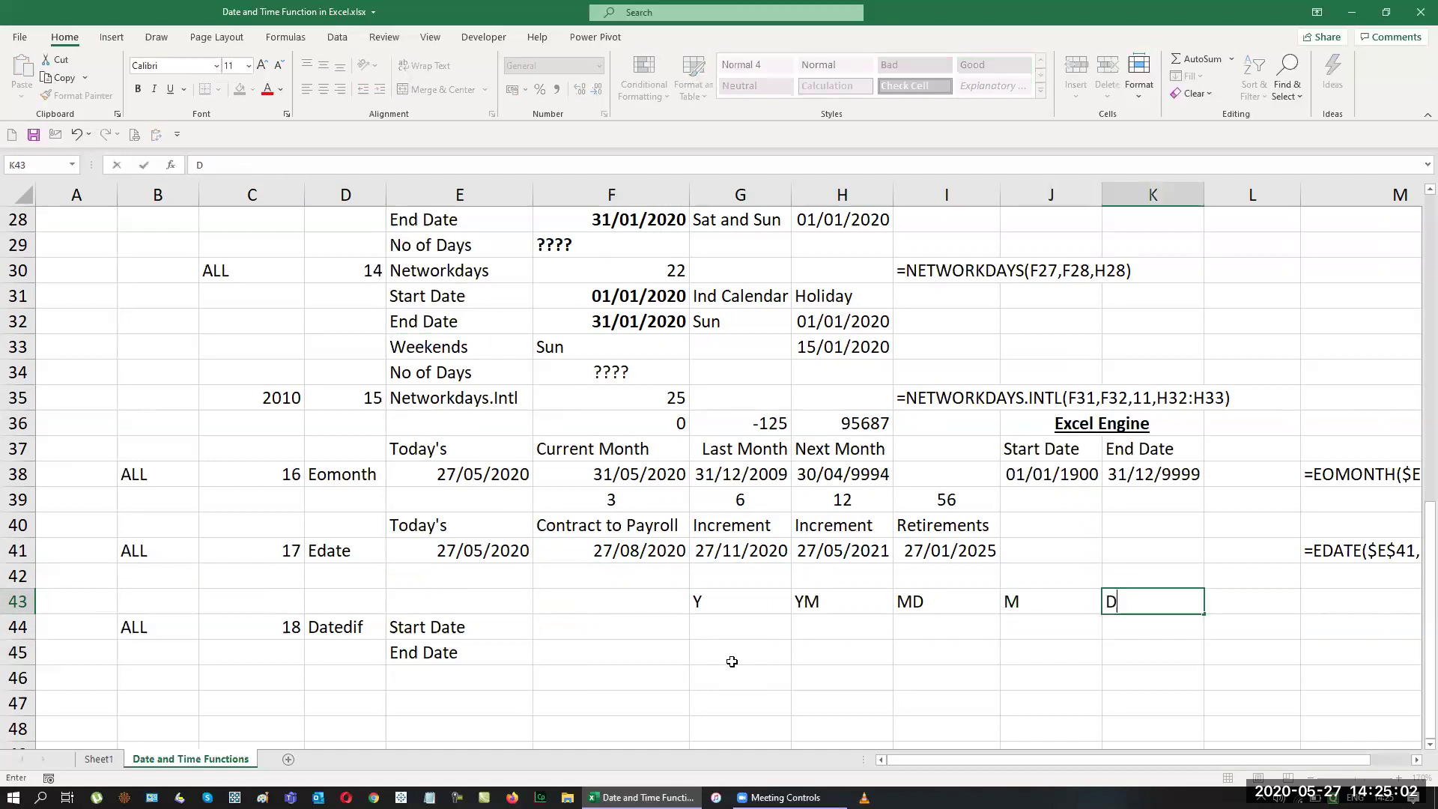
key("Return")
Enter 15-08-1947 as the start date in F44 and the current date as the end date in F45.
key("Left")
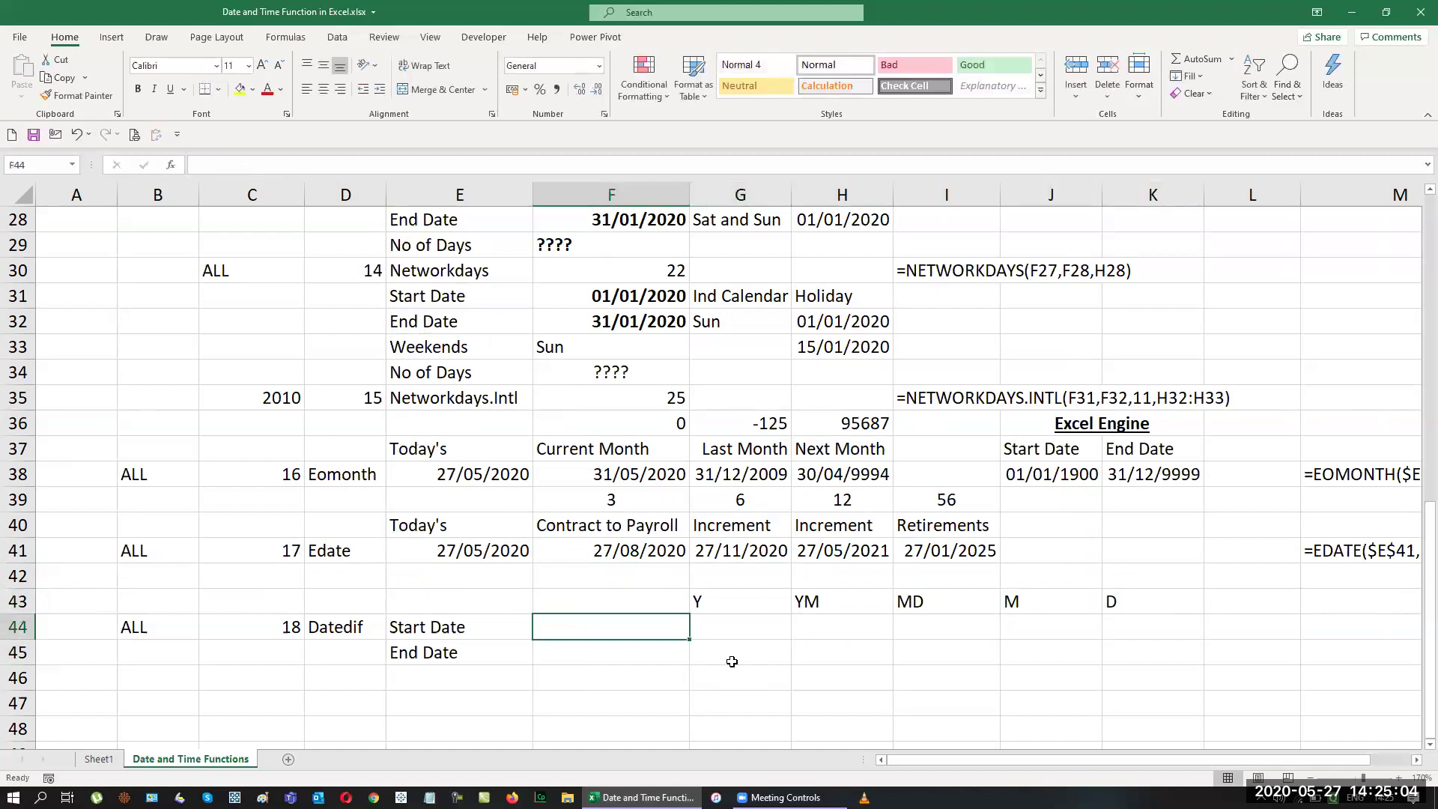
type("15-08-")
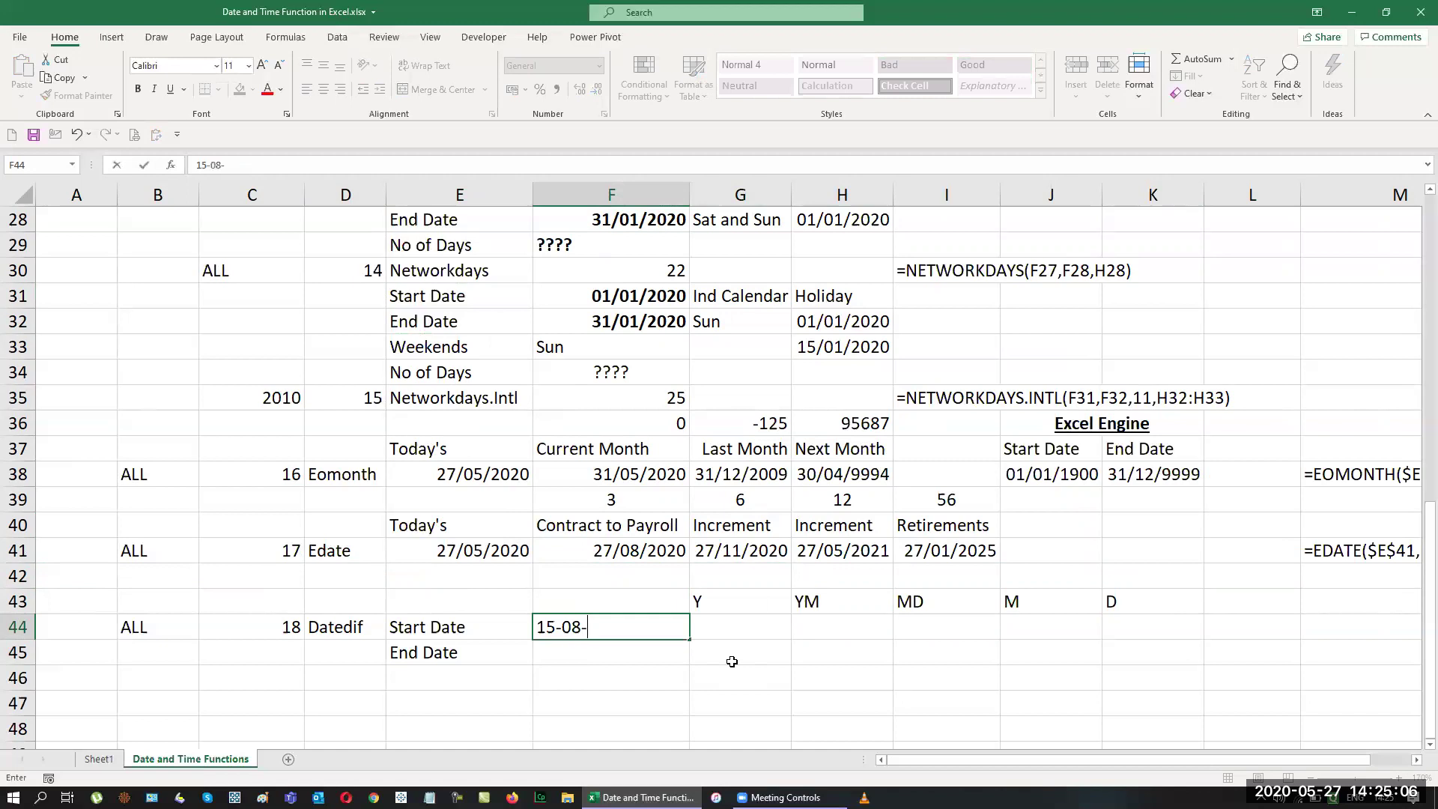
type("19447")
key("BackSpace")
key("BackSpace")
type("7")
key("Return")
key("ctrl+semicolon")
key("Return")
Center the unit codes in G43:K43 horizontally.
key("Up")
key("Up")
key("Up")
key("Right")
key("shift+Right")
key("shift+Right")
key("shift+Right")
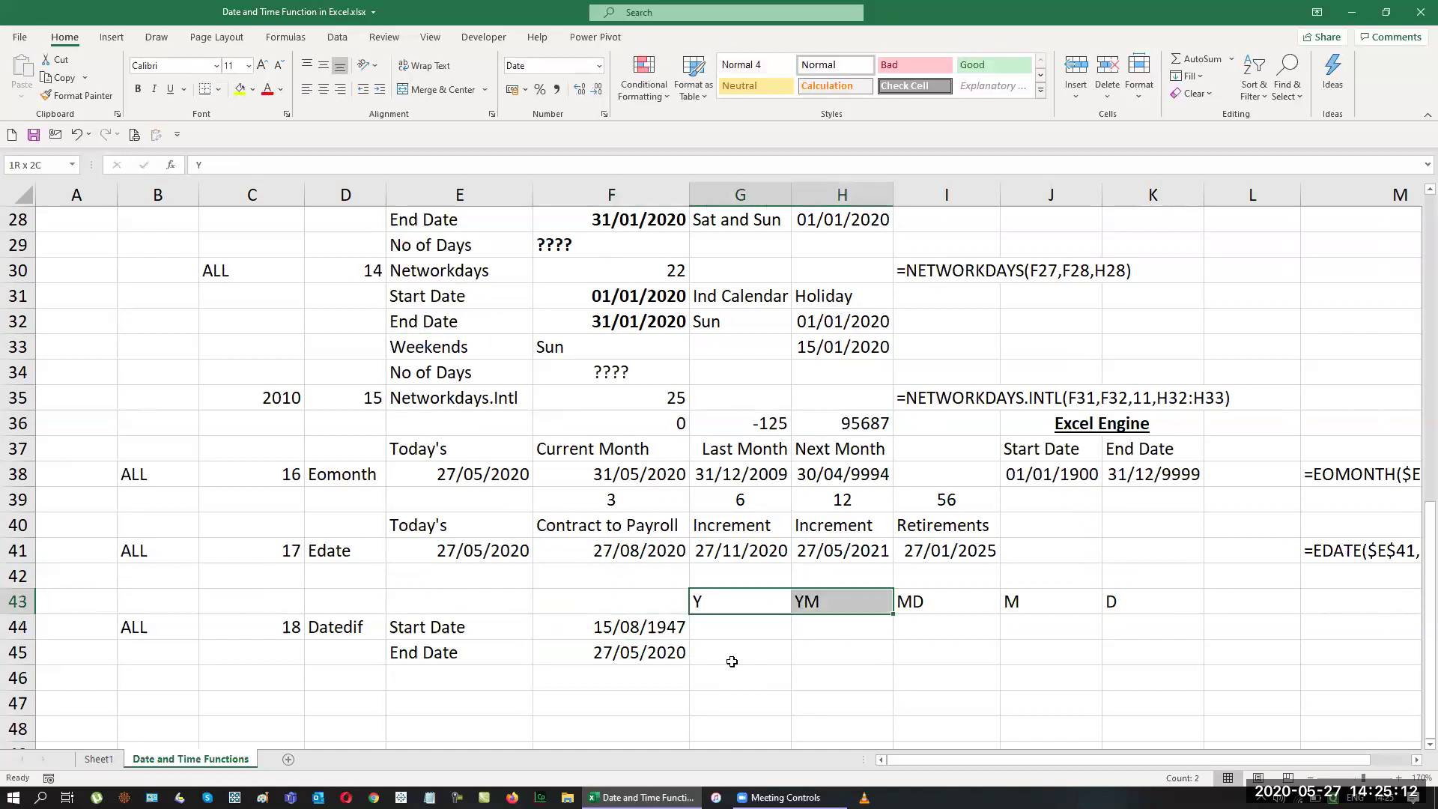
key("shift+Right")
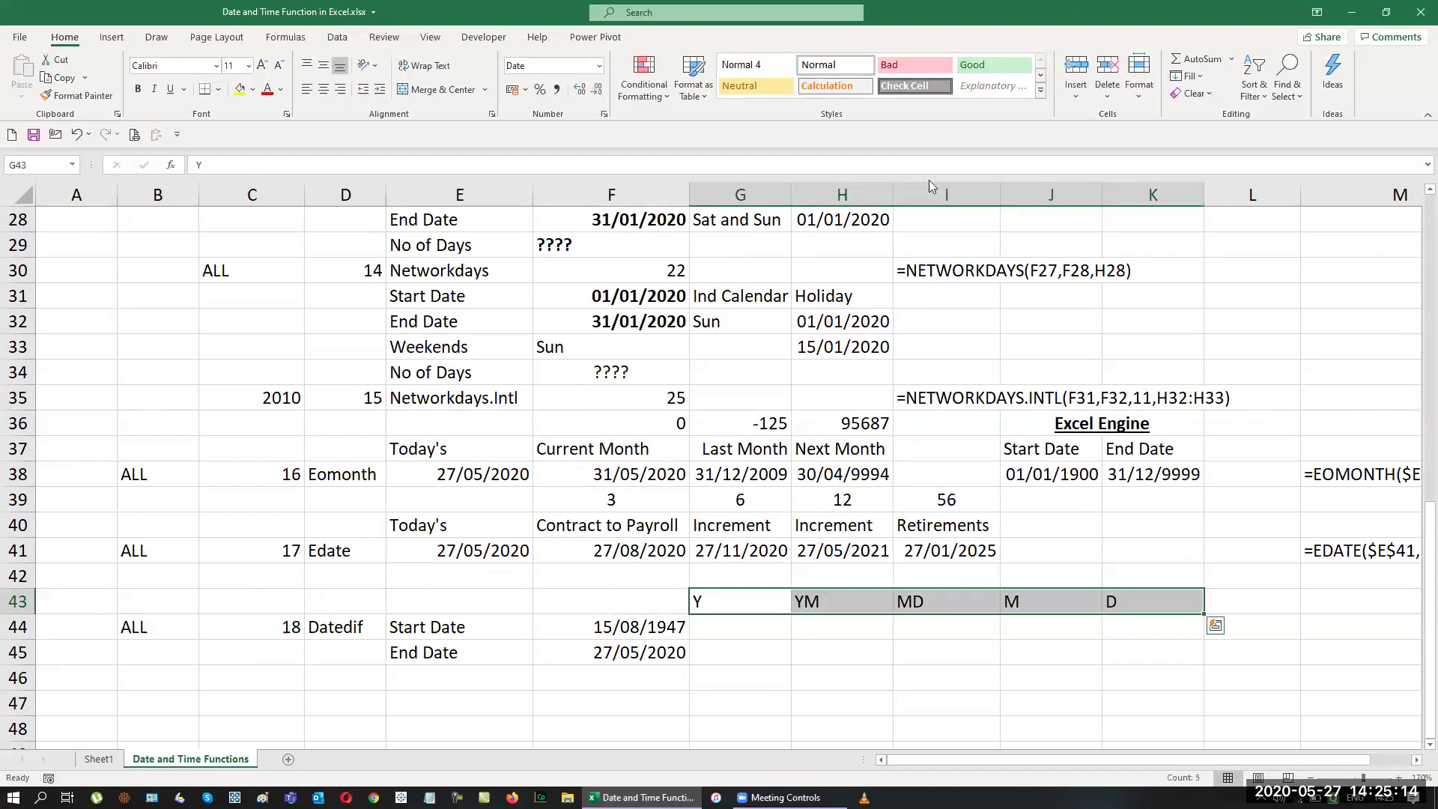
left_click(324, 90)
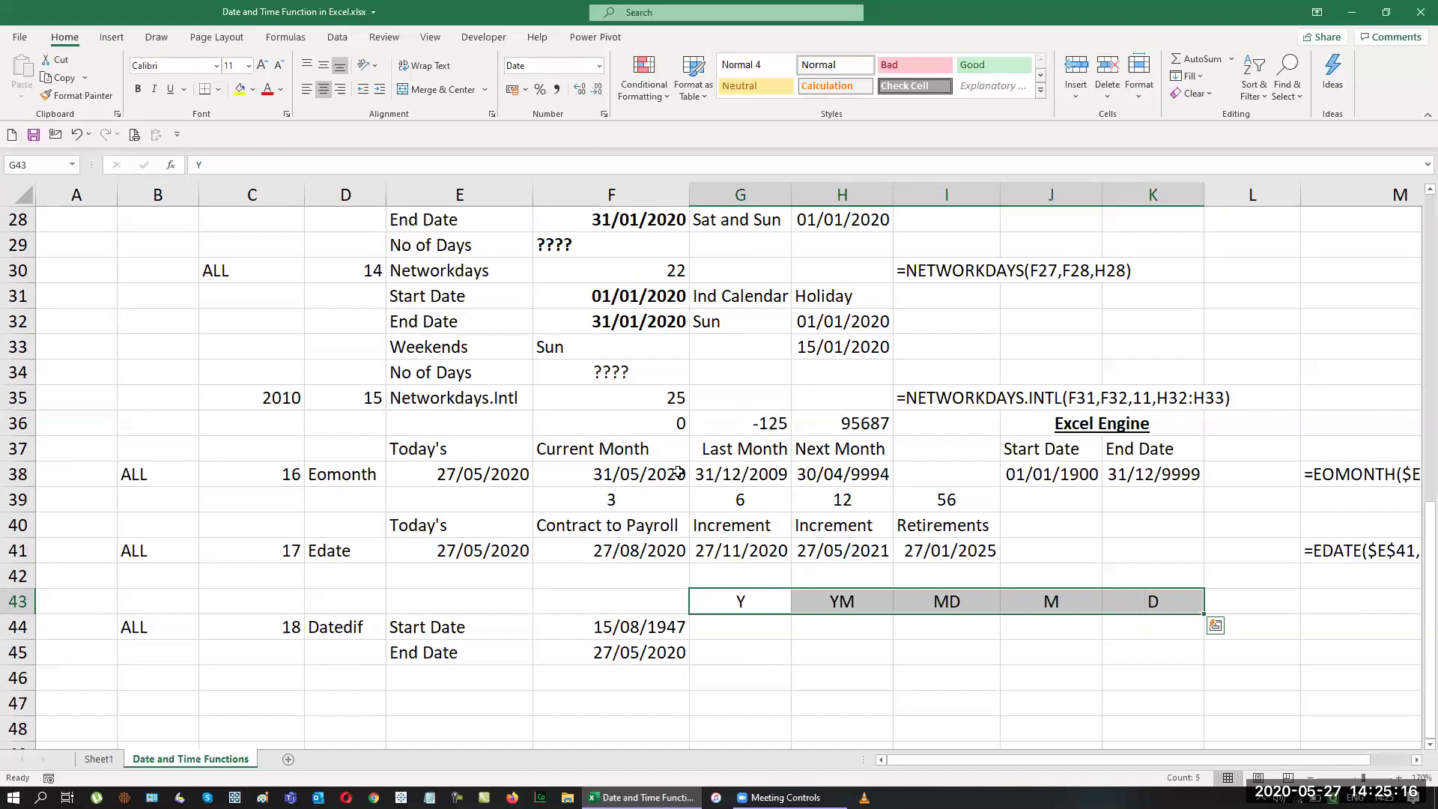
Enter the headings Years in G42 and Years after Months in H42, above the unit codes.
key("Up")
type("Years")
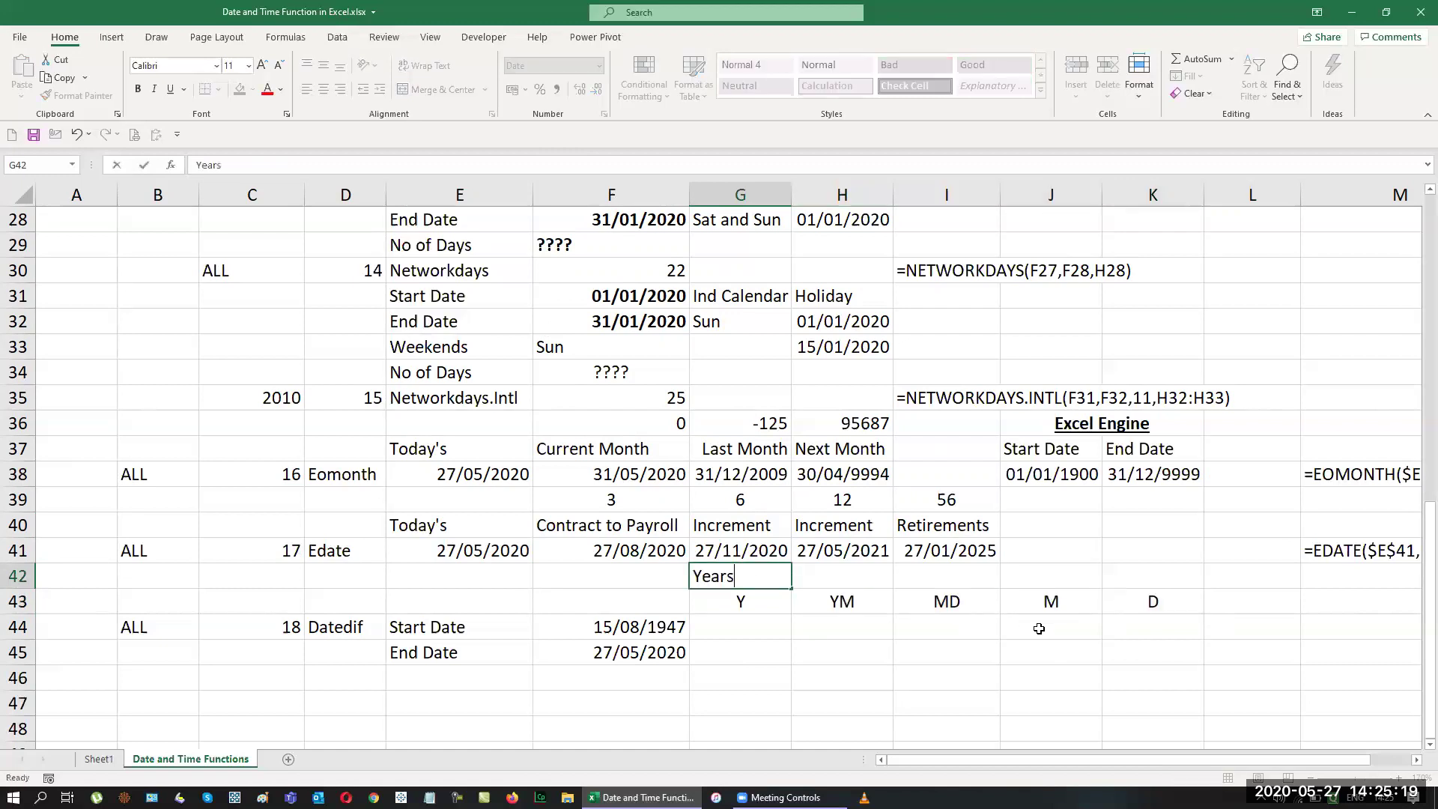
key("Tab")
type("Years ")
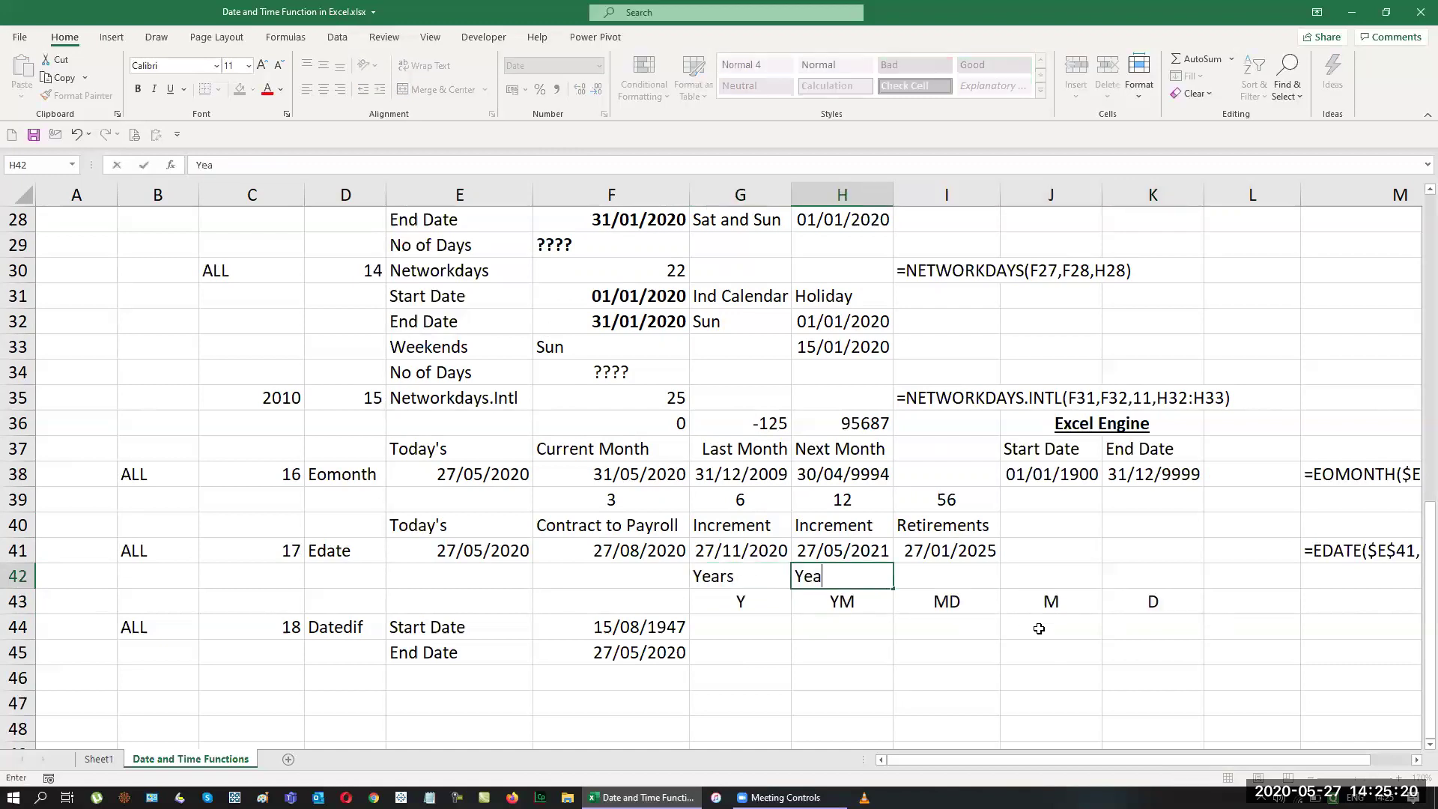
type("after MOnths")
key("Return")
Insert a blank row at row 42, above the unit headings.
key("Up")
key("shift+space")
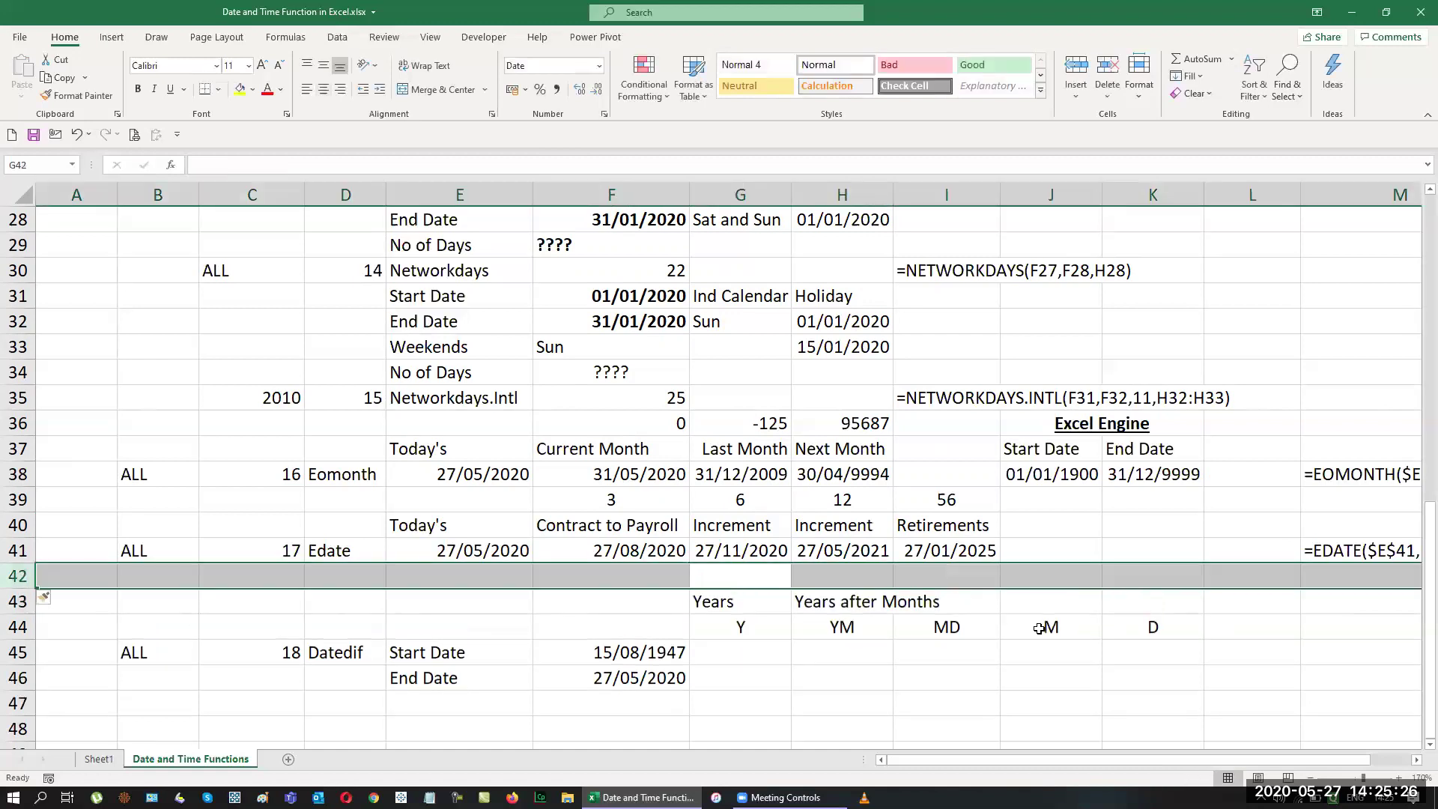
key("ctrl+shift+plus")
Enter the headings "Months after Days", "Monhts" and "Days" in I43, J43 and K43.
key("Right")
key("Right")
type("MOnths")
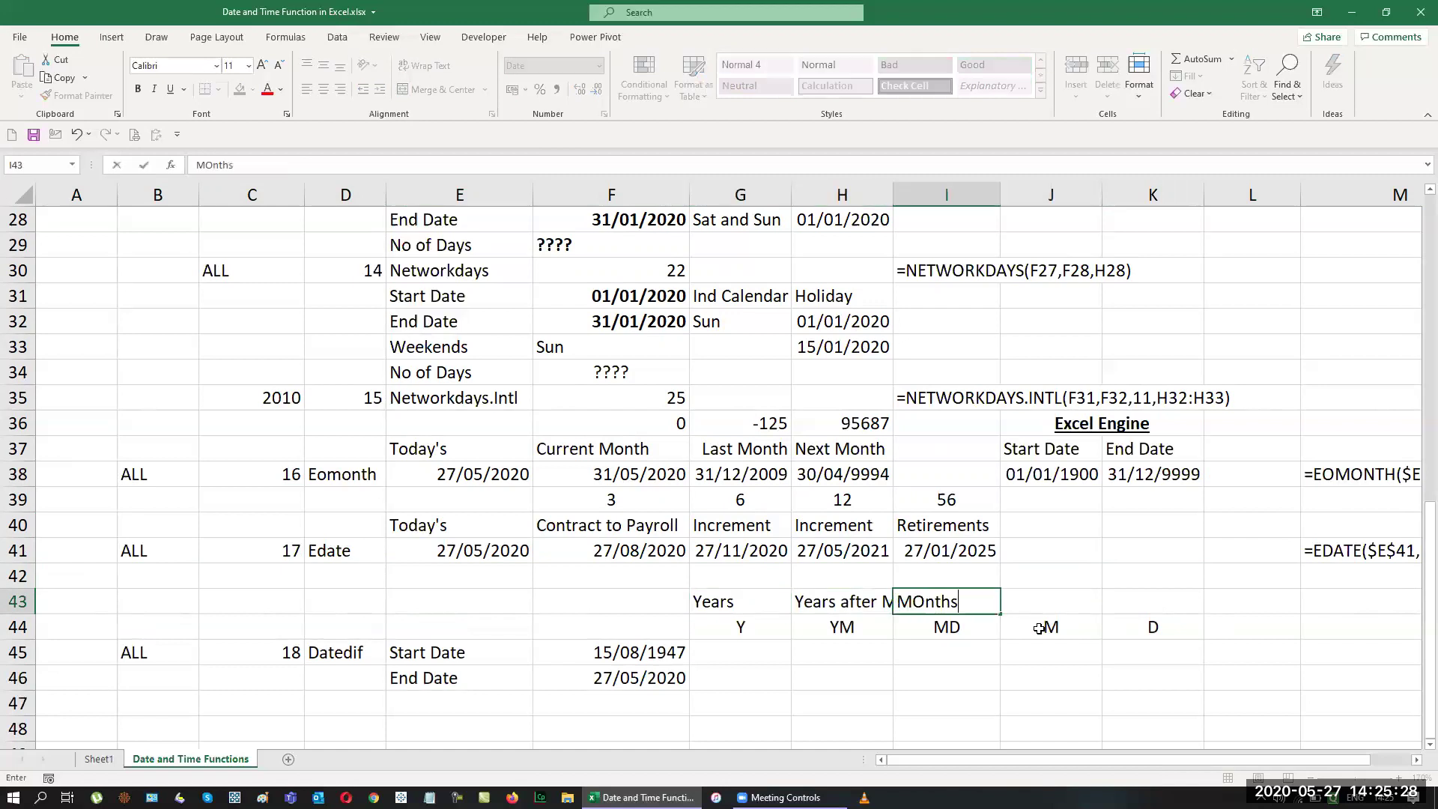
type(" afters")
key("BackSpace")
key("BackSpace")
type("Days")
key("Tab")
type("MOnhts")
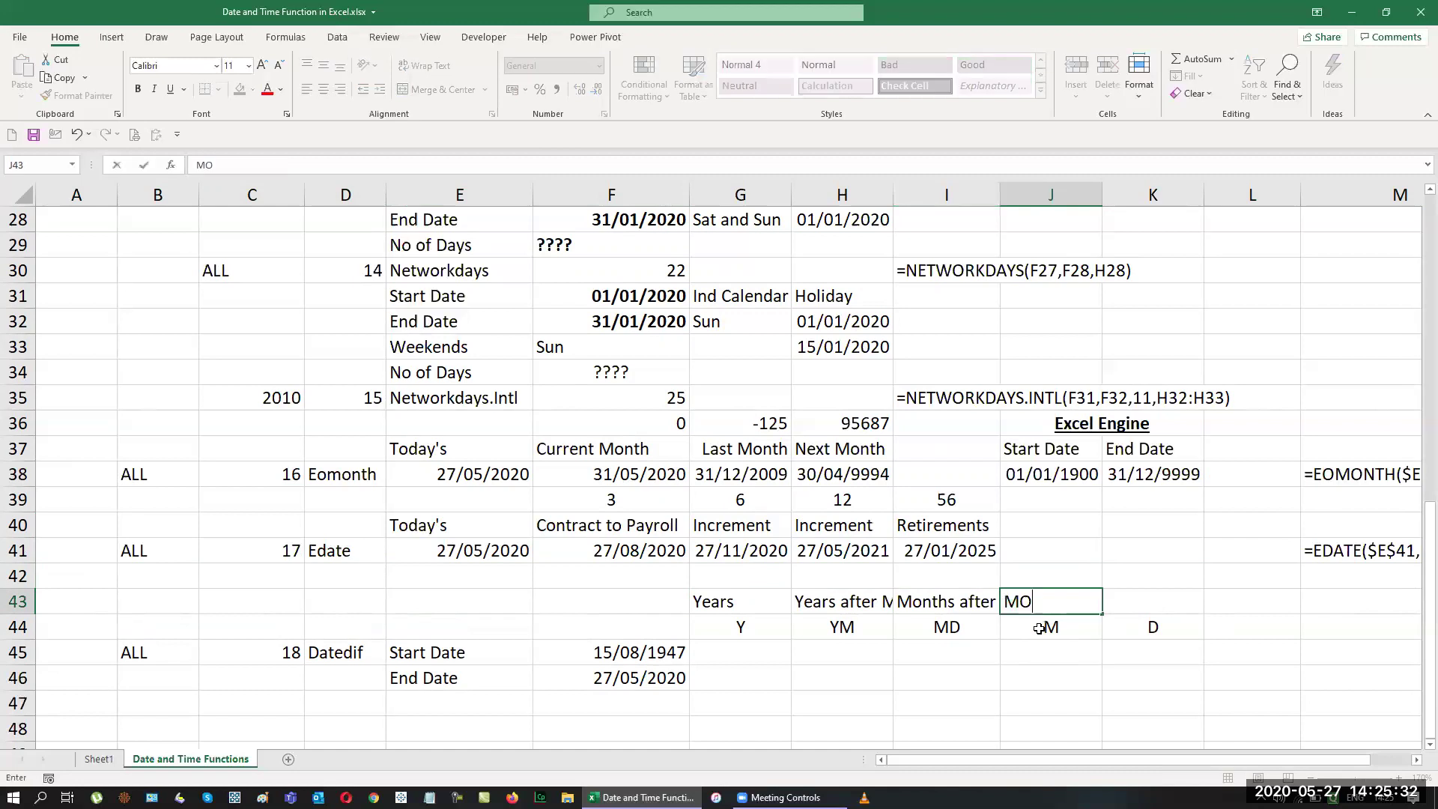
key("Tab")
type("Days")
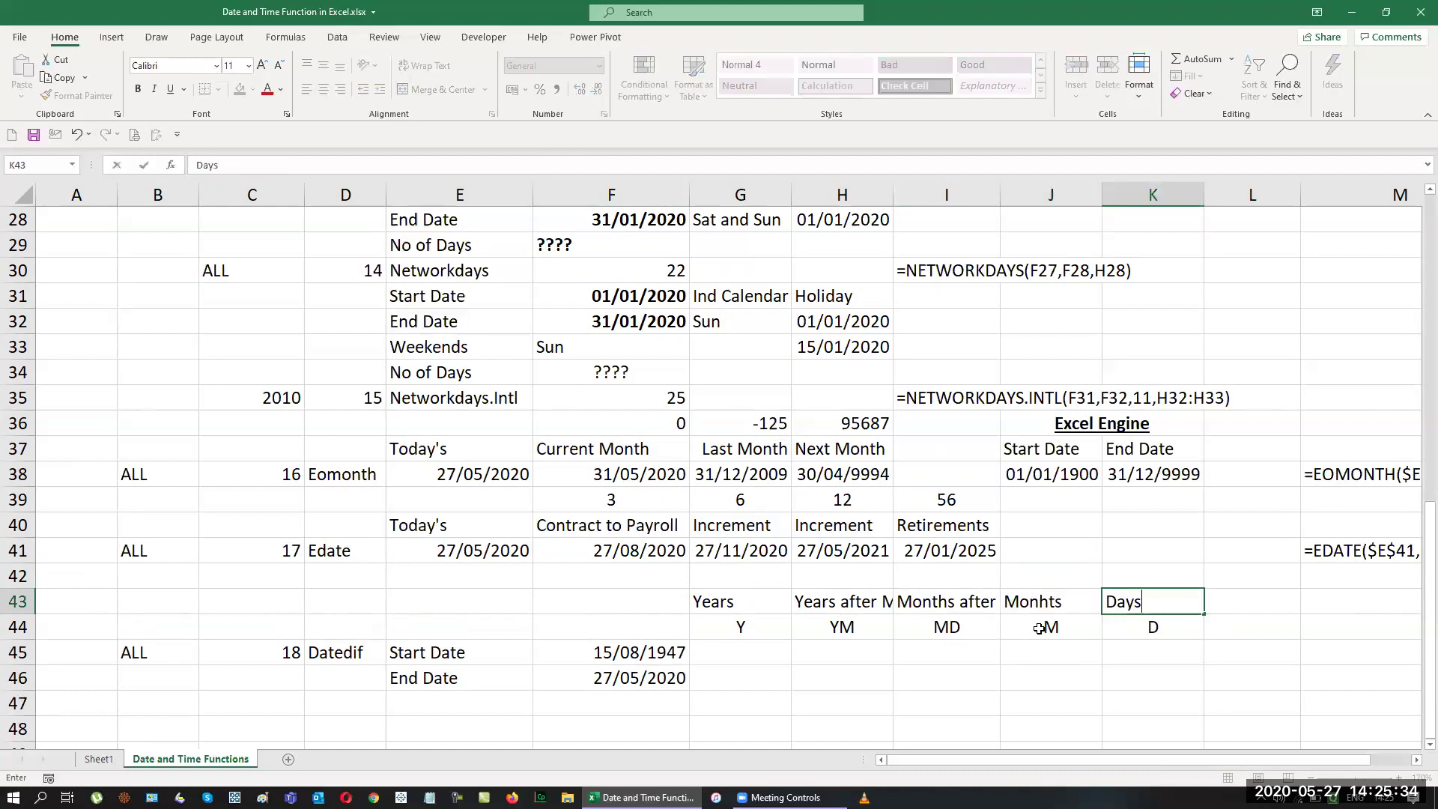
key("Return")
Correct the spelling of the heading in J43 to Months.
key("Up")
key("F2")
key("Escape")
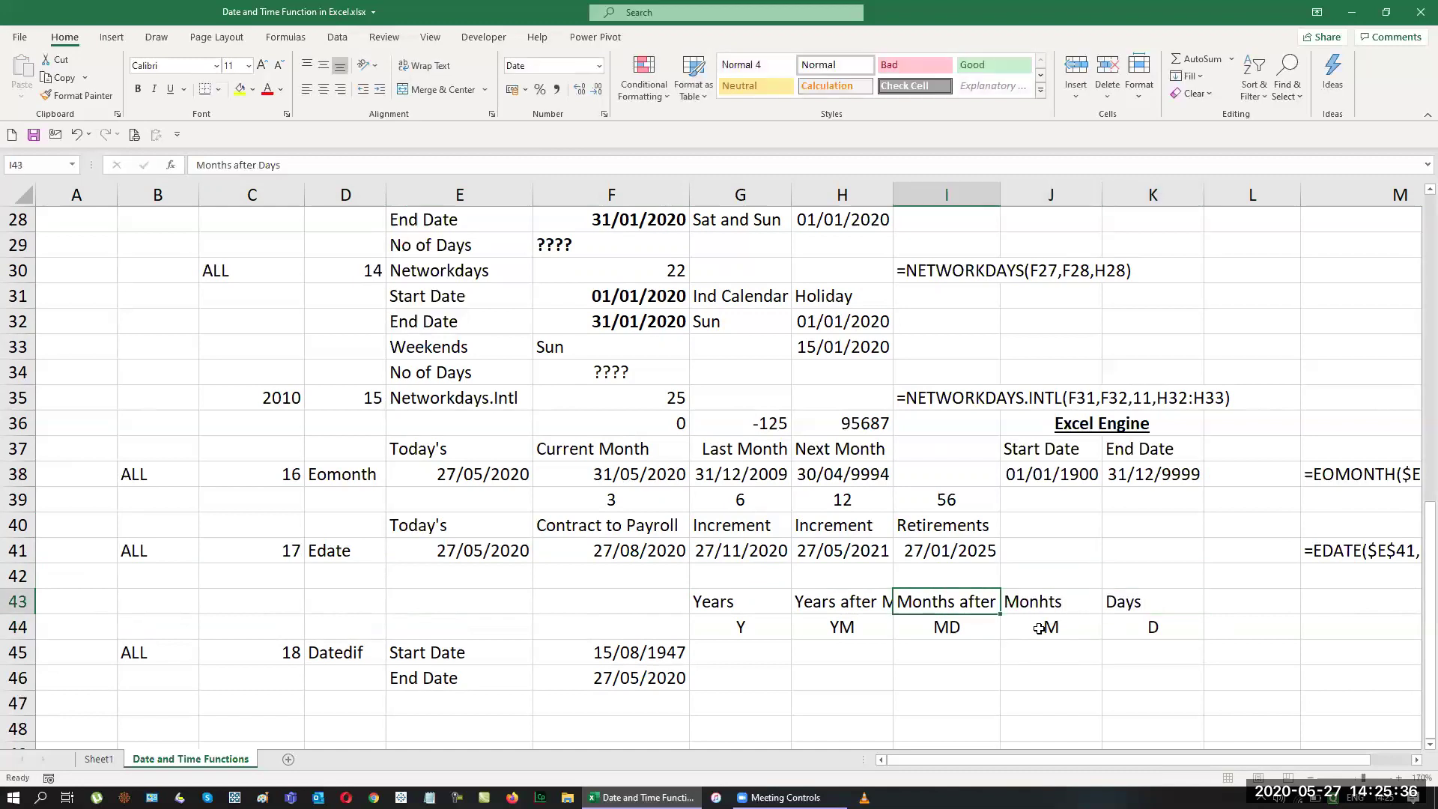
key("Right")
key("F2")
key("Left")
key("Left")
key("Left")
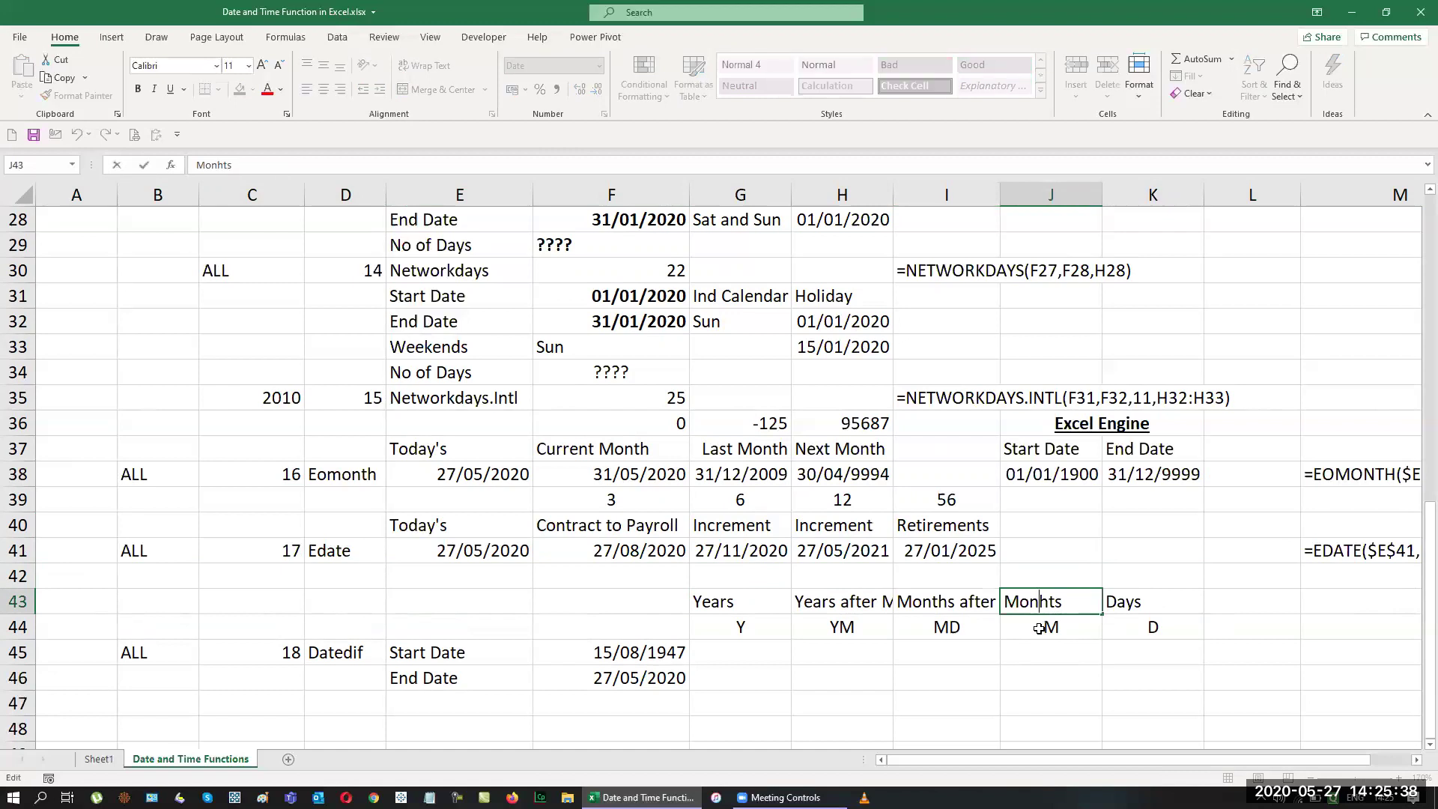
key("BackSpace")
key("Right")
type("h")
key("shift+Tab")
AutoFit columns G to K to the headings in G43:K43.
key("Left")
key("Left")
key("ctrl+shift+Right")
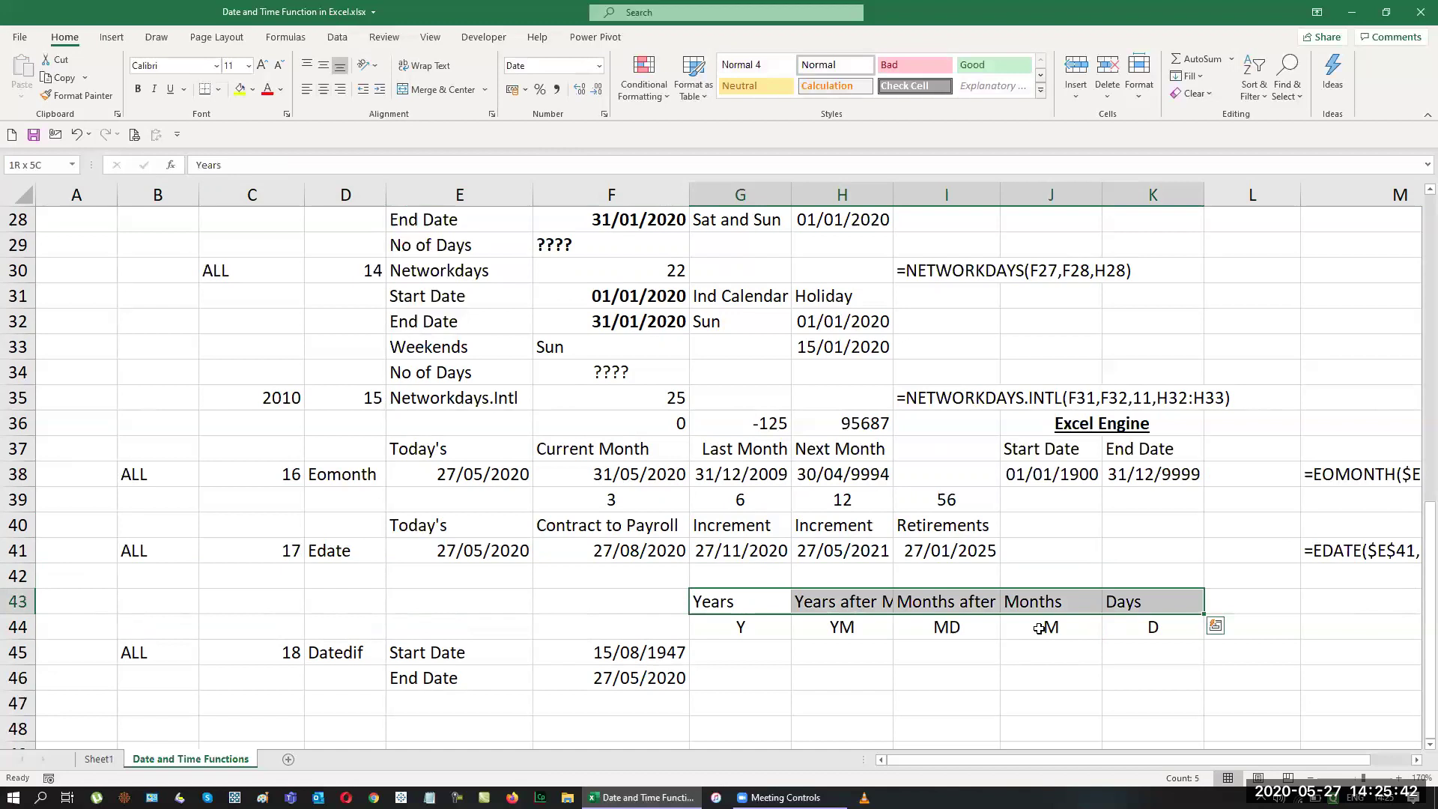
key("ctrl+q")
key("Escape")
key("alt+h")
key("o")
key("i")
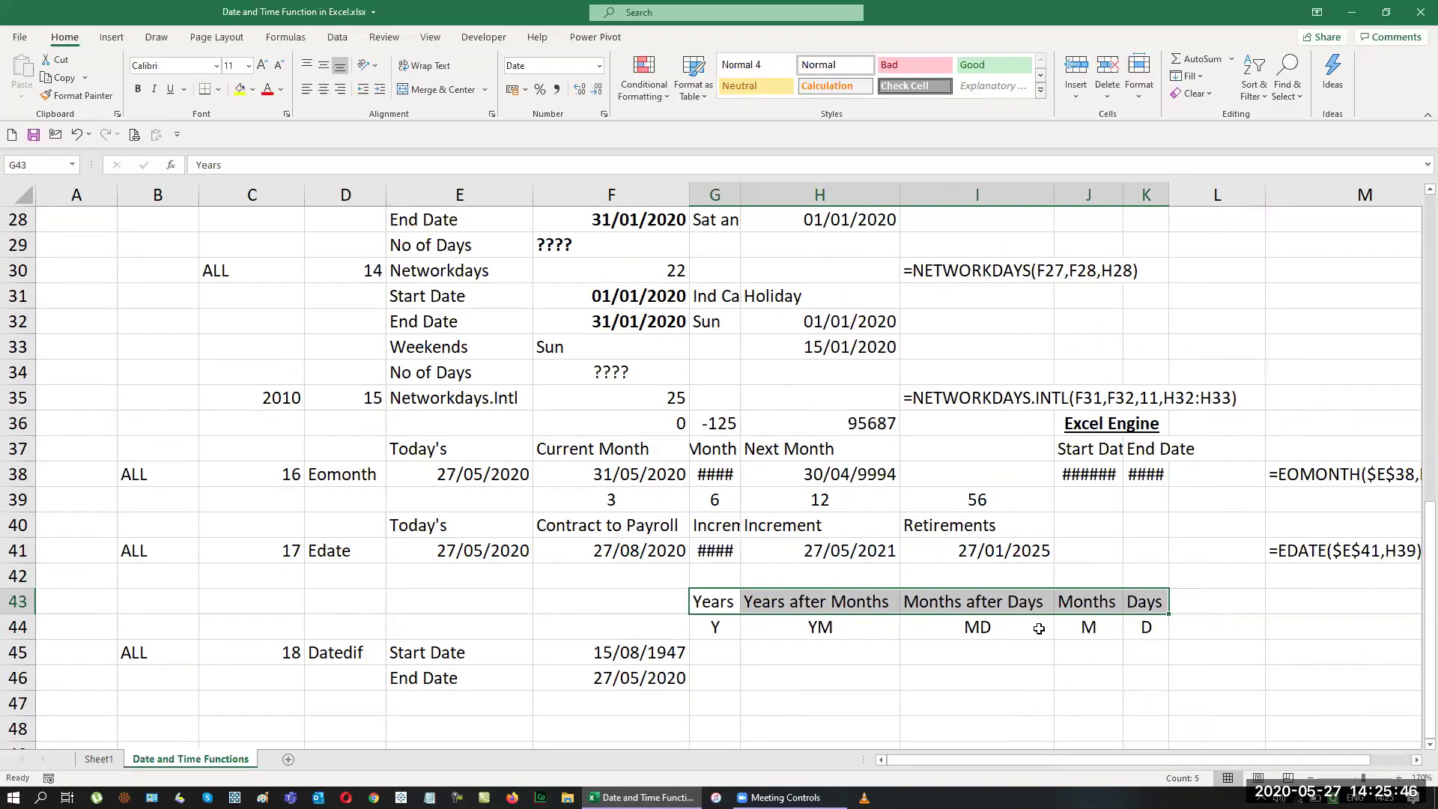
Enter =DATEDIF($F$45,$F$46,G44) in G45, with absolute references to the start and end dates.
key("Down")
key("Down")
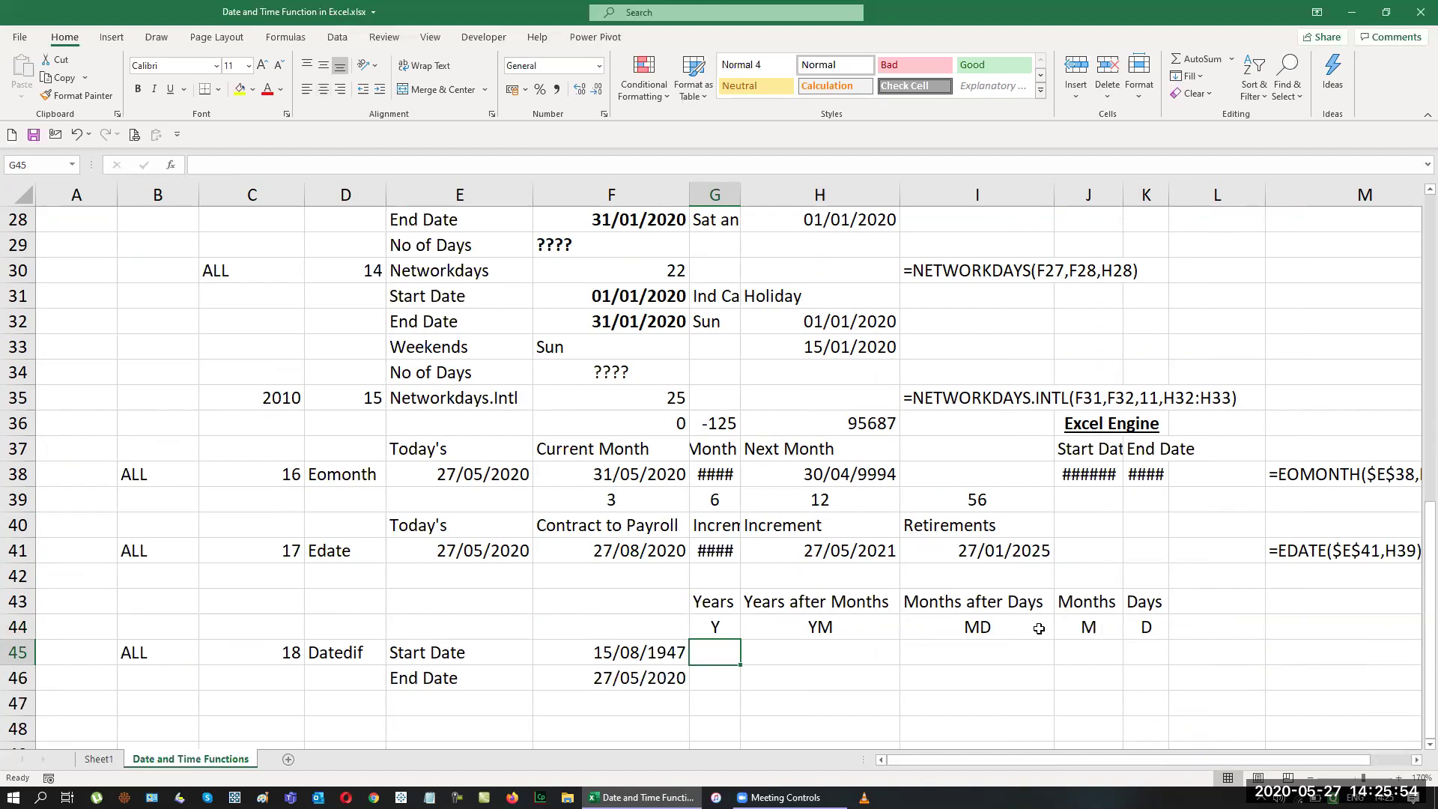
type("=da")
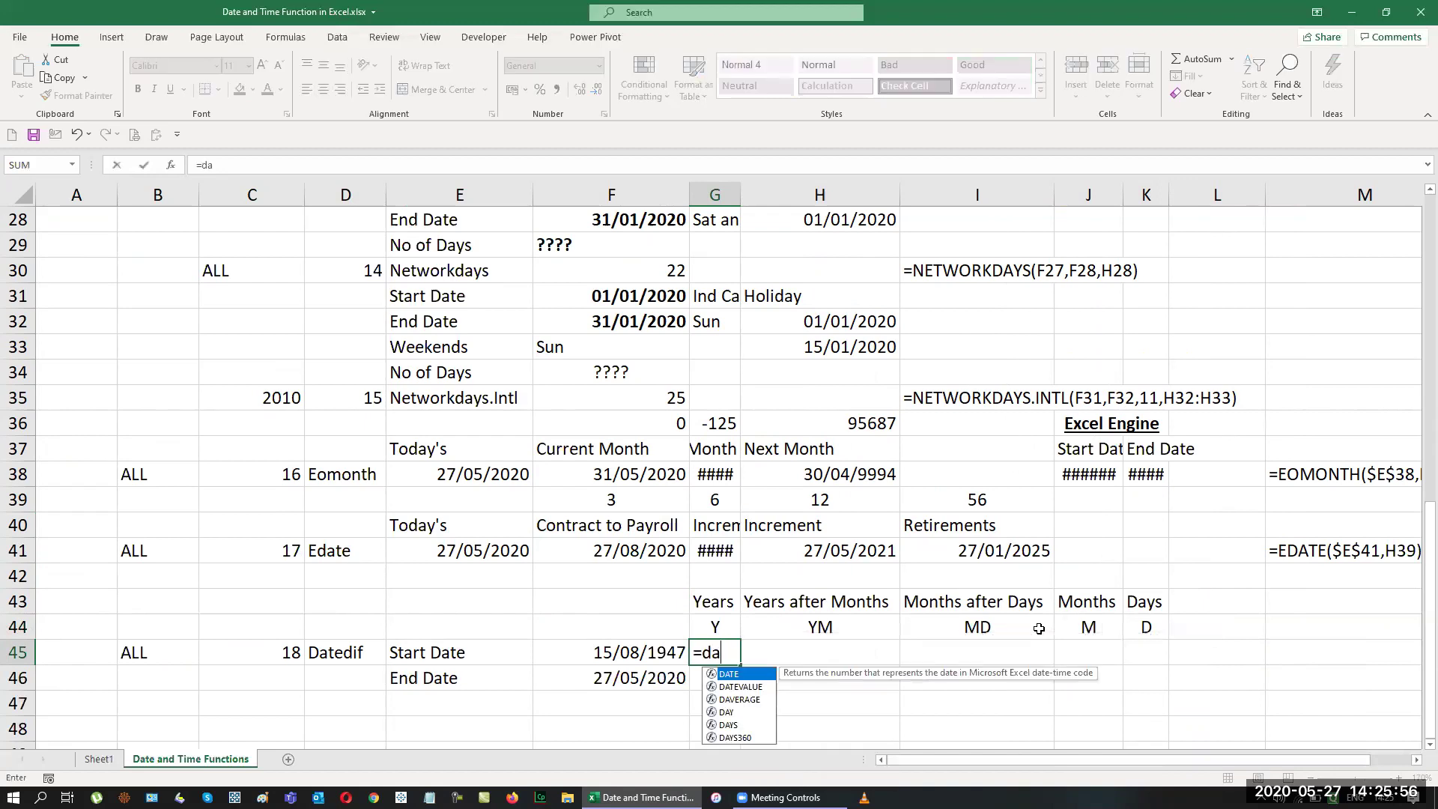
type("tedif")
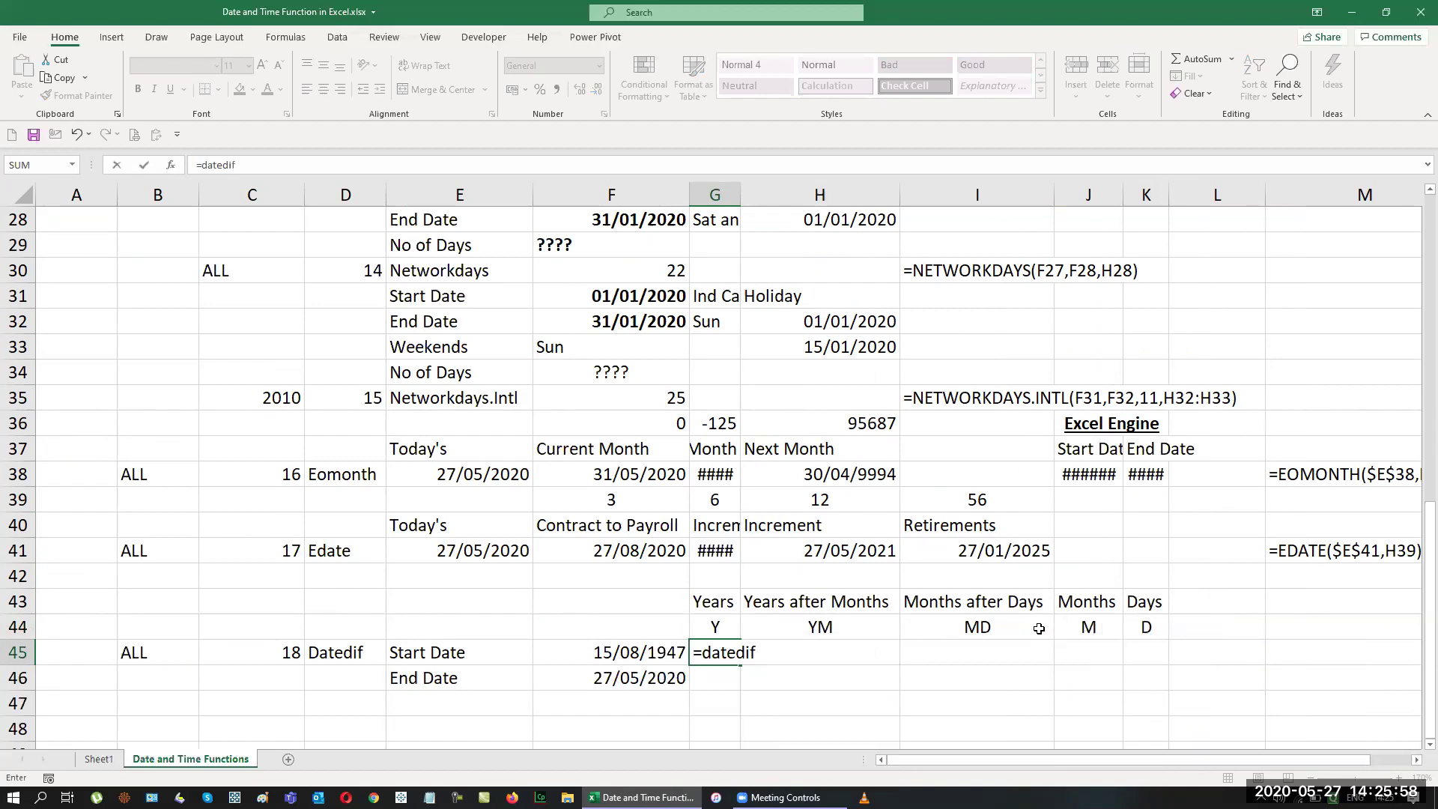
type("(")
key("Left")
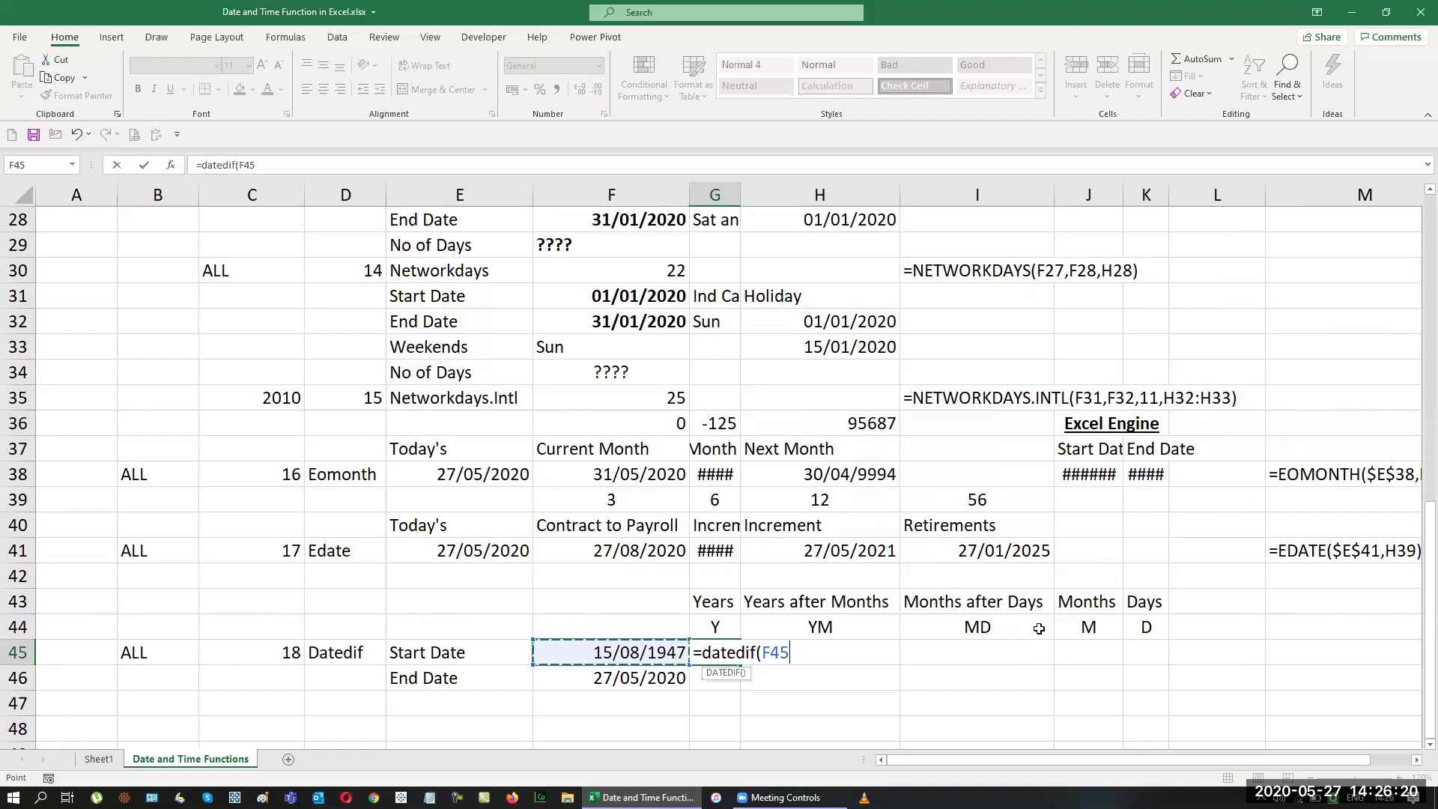
key("F4")
type(",")
key("Left")
key("Down")
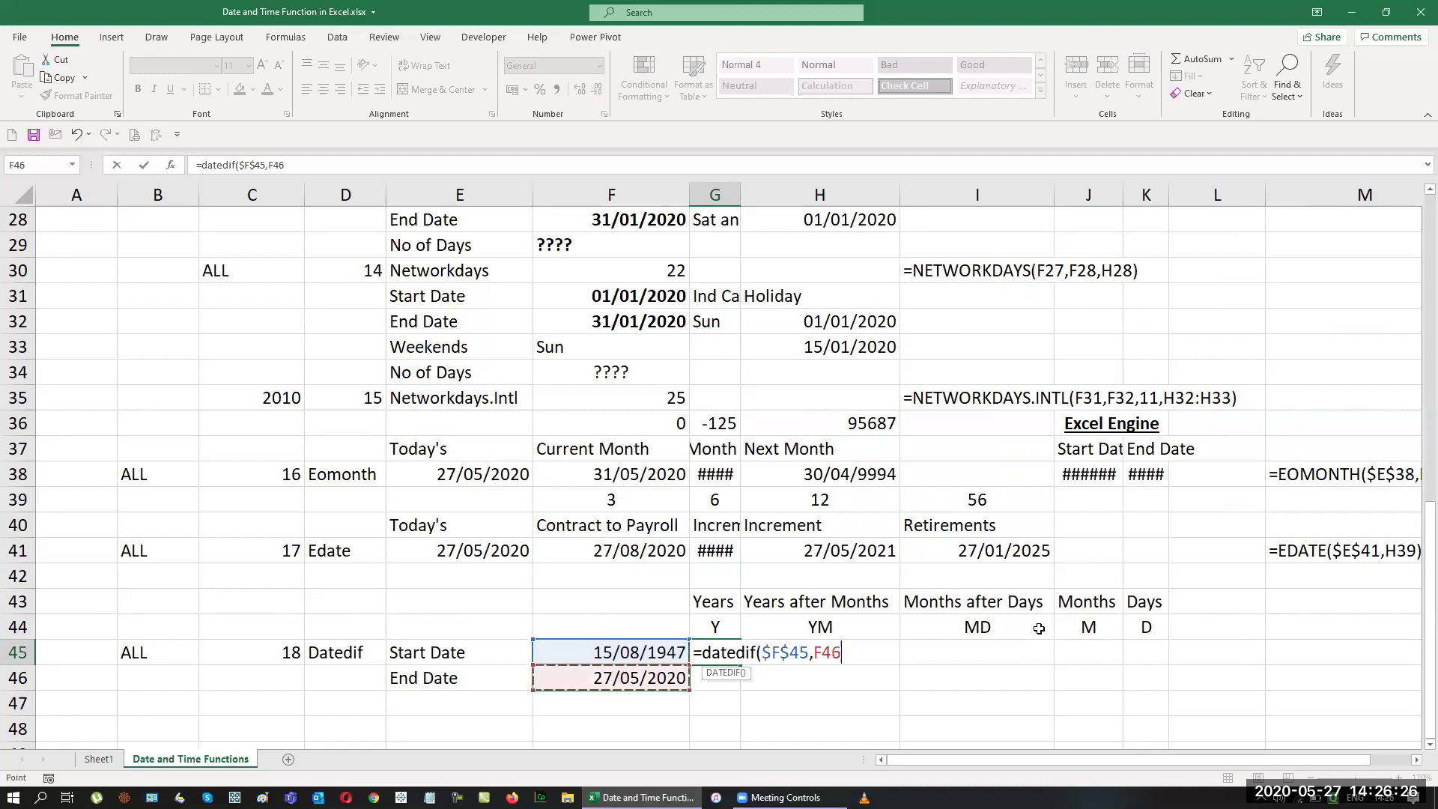
key("F4")
type(",")
key("Up")
key("ctrl+Return")
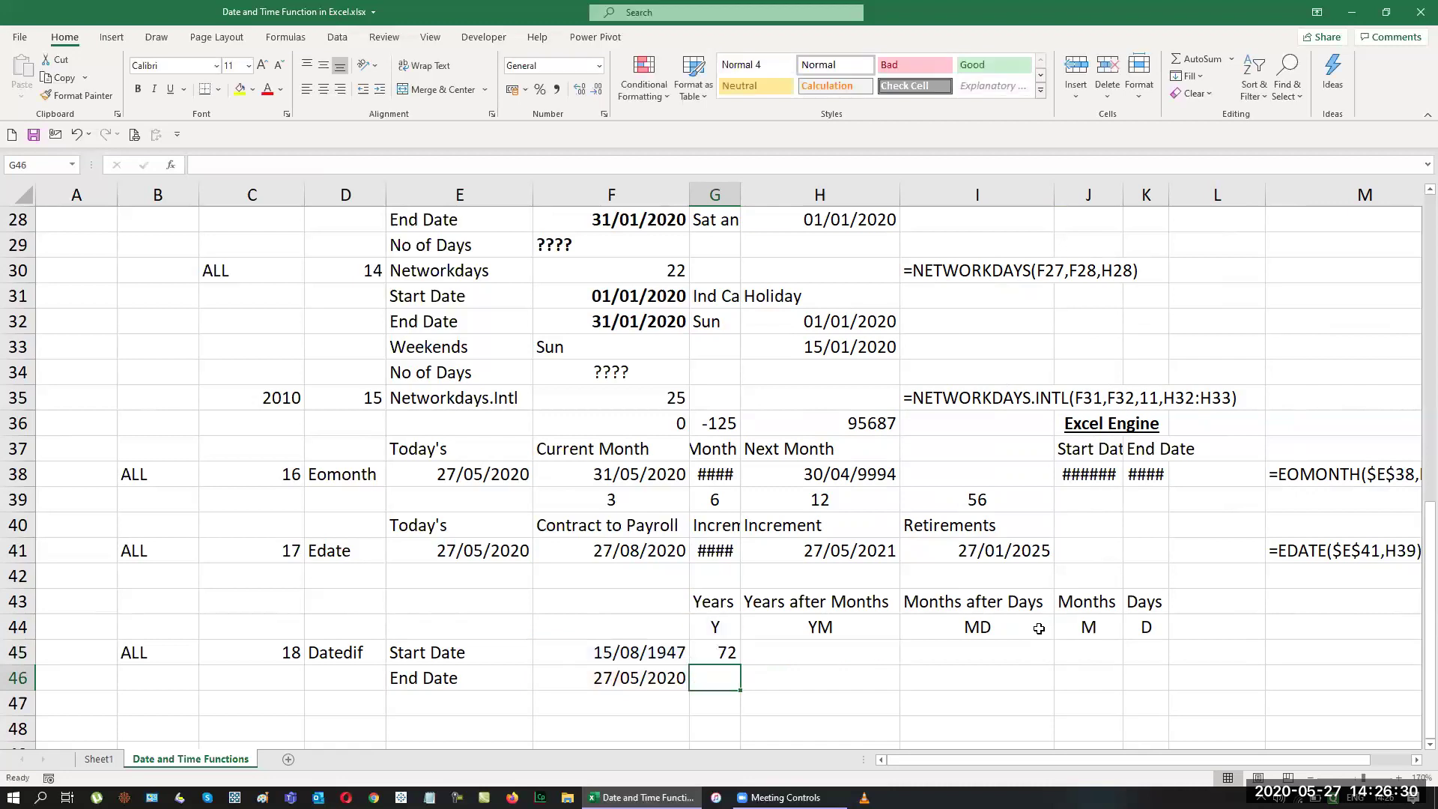
Fill the DATEDIF formula from G45 across to K45.
key("shift+Right")
key("shift+Right")
key("shift+Right")
key("shift+Right")
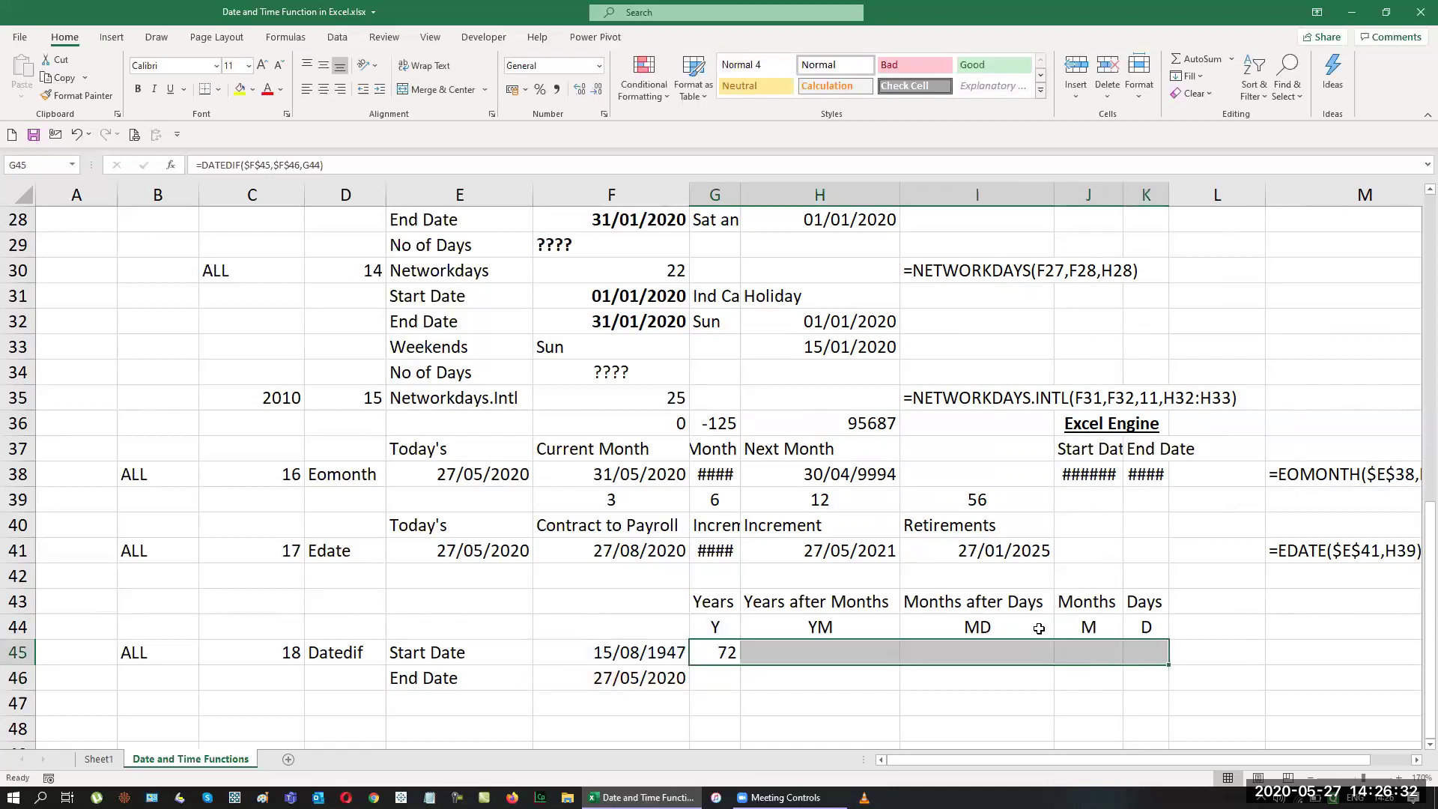
key("ctrl+r")
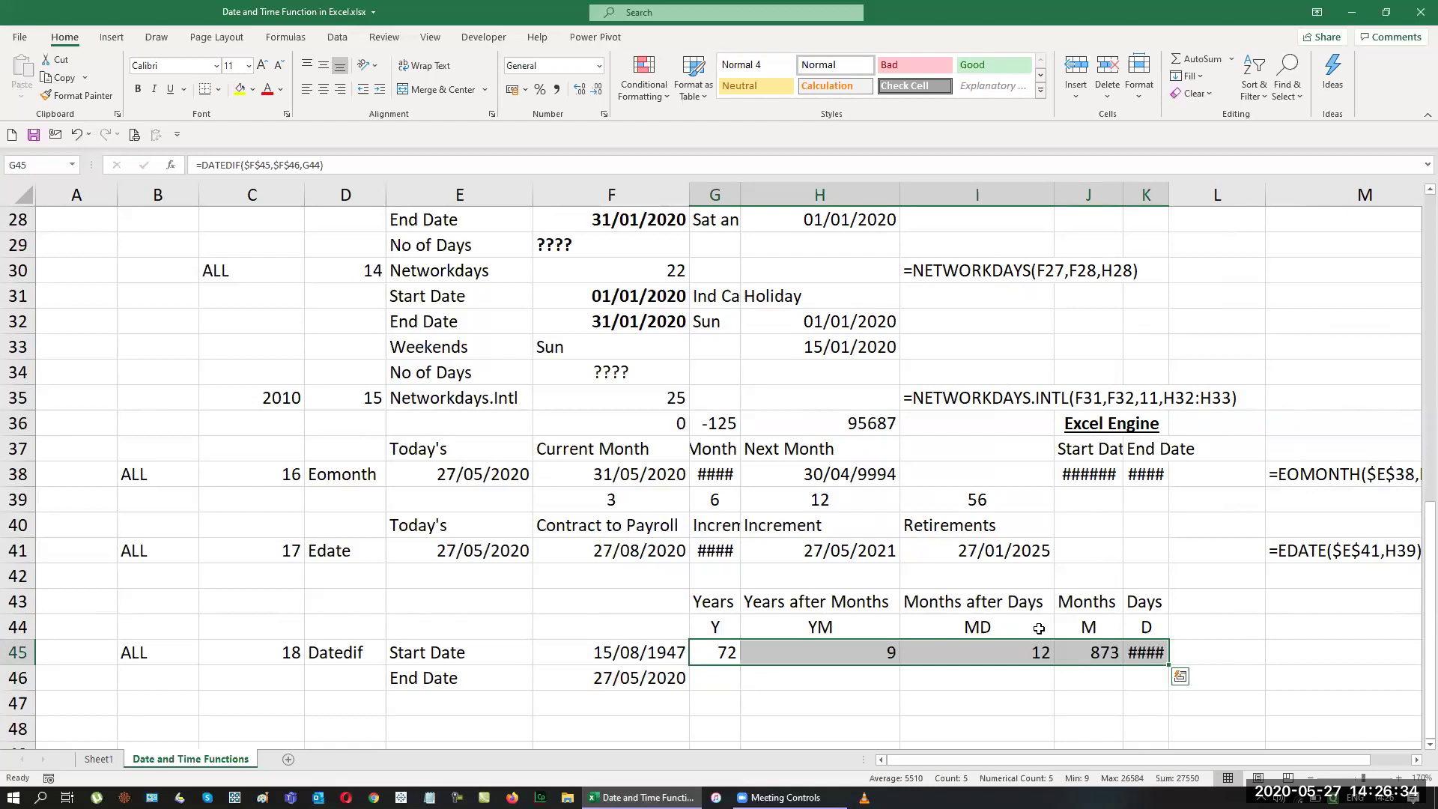
AutoFit columns G to K to the DATEDIF results in row 45.
key("alt+h")
key("o")
key("i")
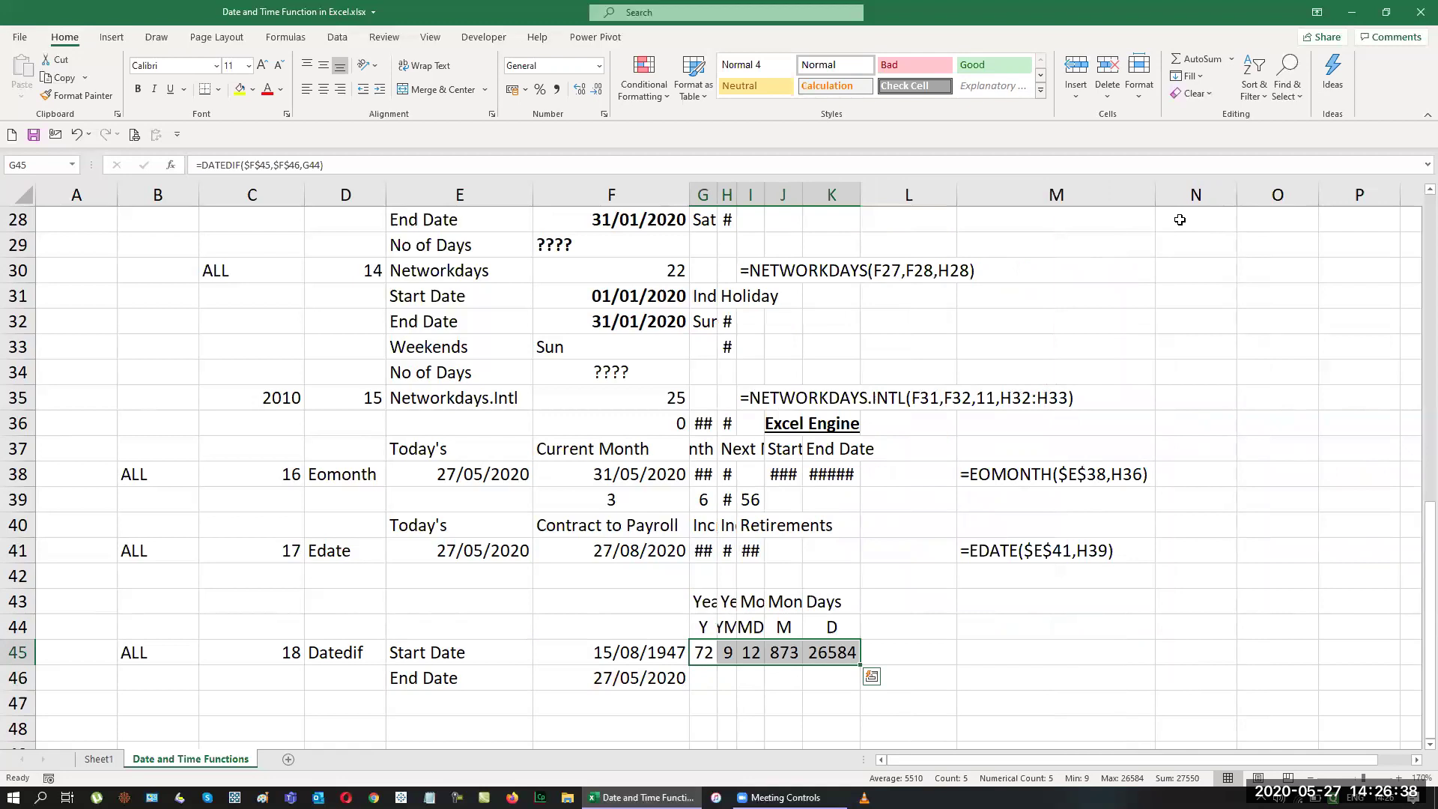
Select the whole data region and AutoFit all of its columns.
key("ctrl+a")
key("alt+h")
key("o")
key("i")
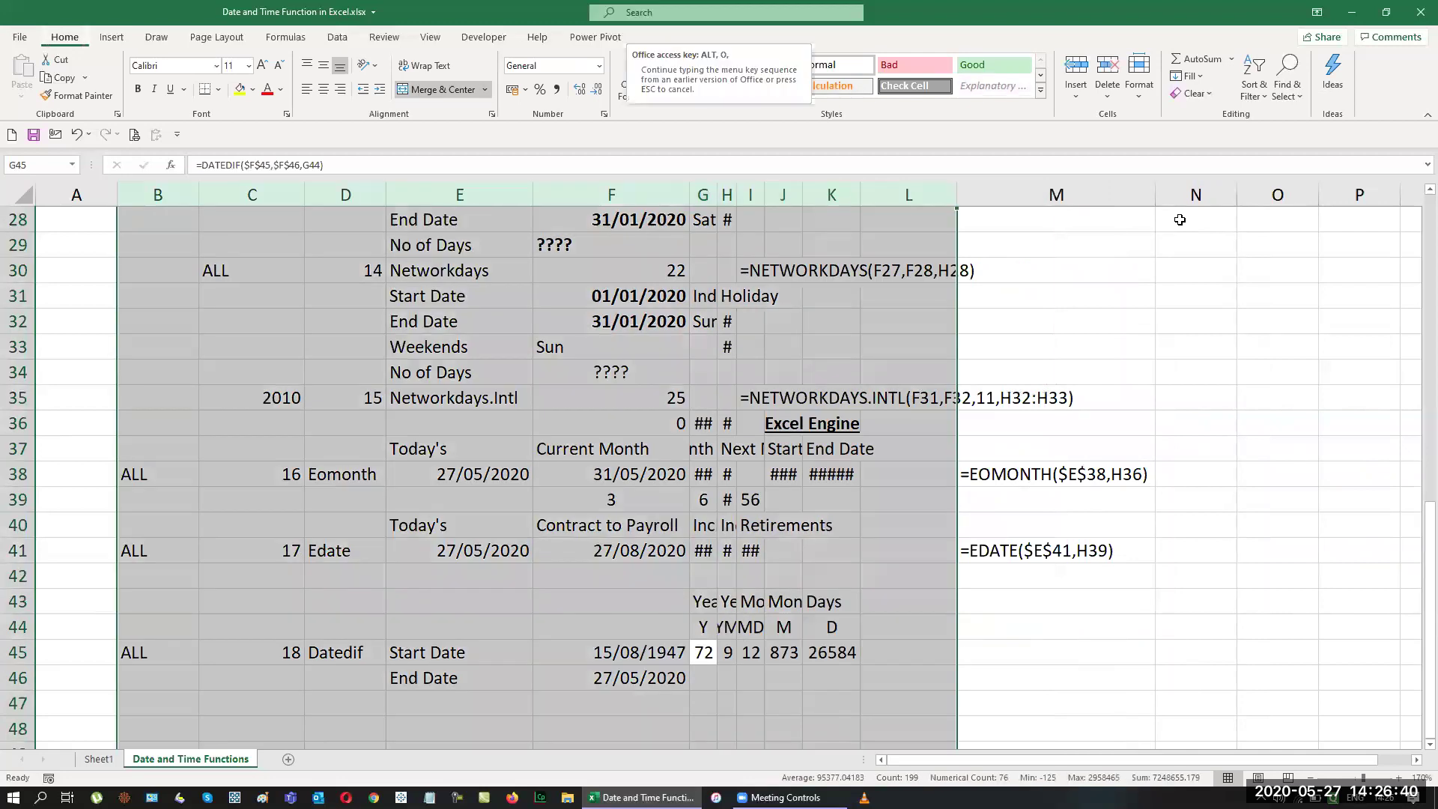
Center the unit codes and DATEDIF results in G44:K45 and fill them with yellow.
key("Right")
key("Right")
key("Right")
key("Right")
key("Right")
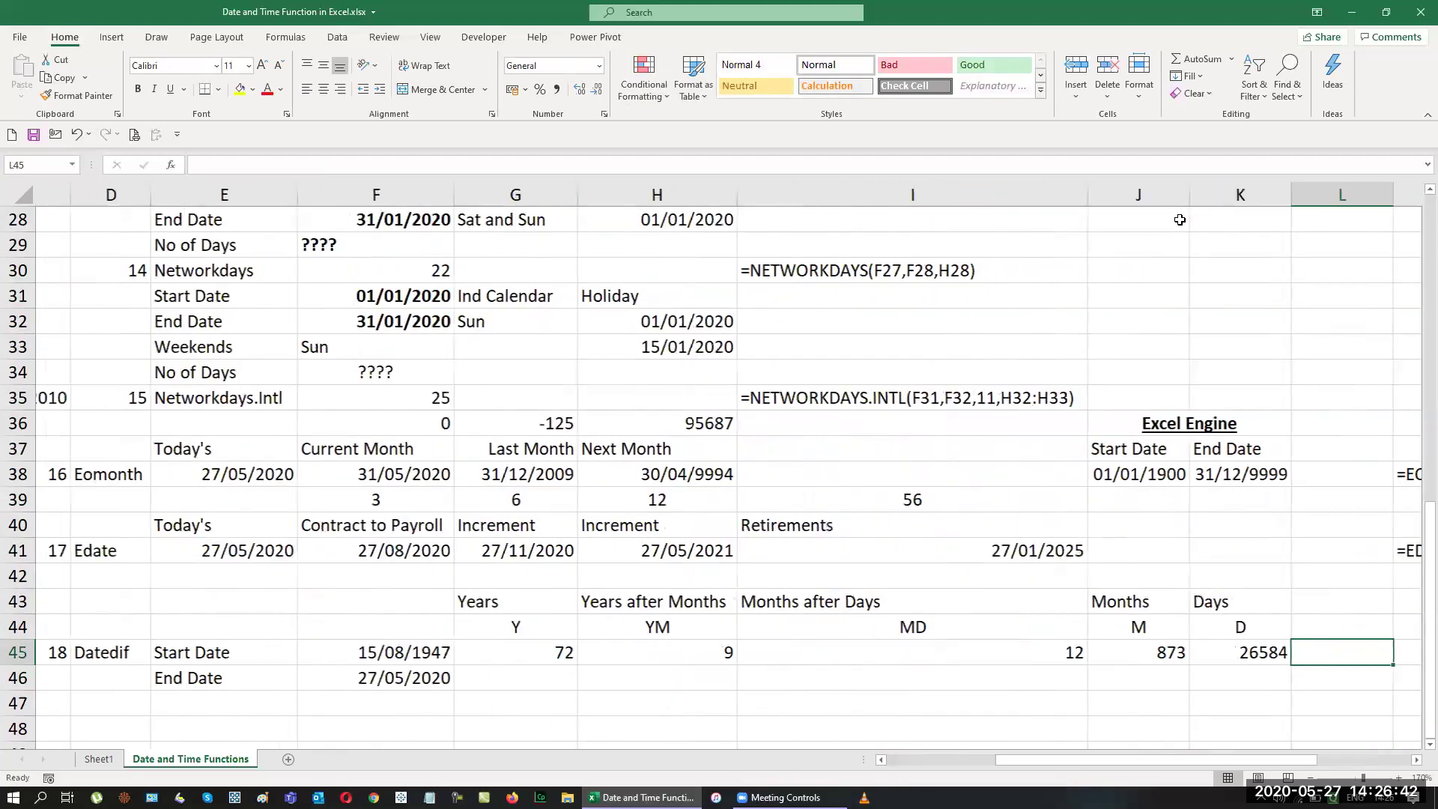
key("Left")
key("Left")
key("Up")
key("Left")
key("Left")
key("Left")
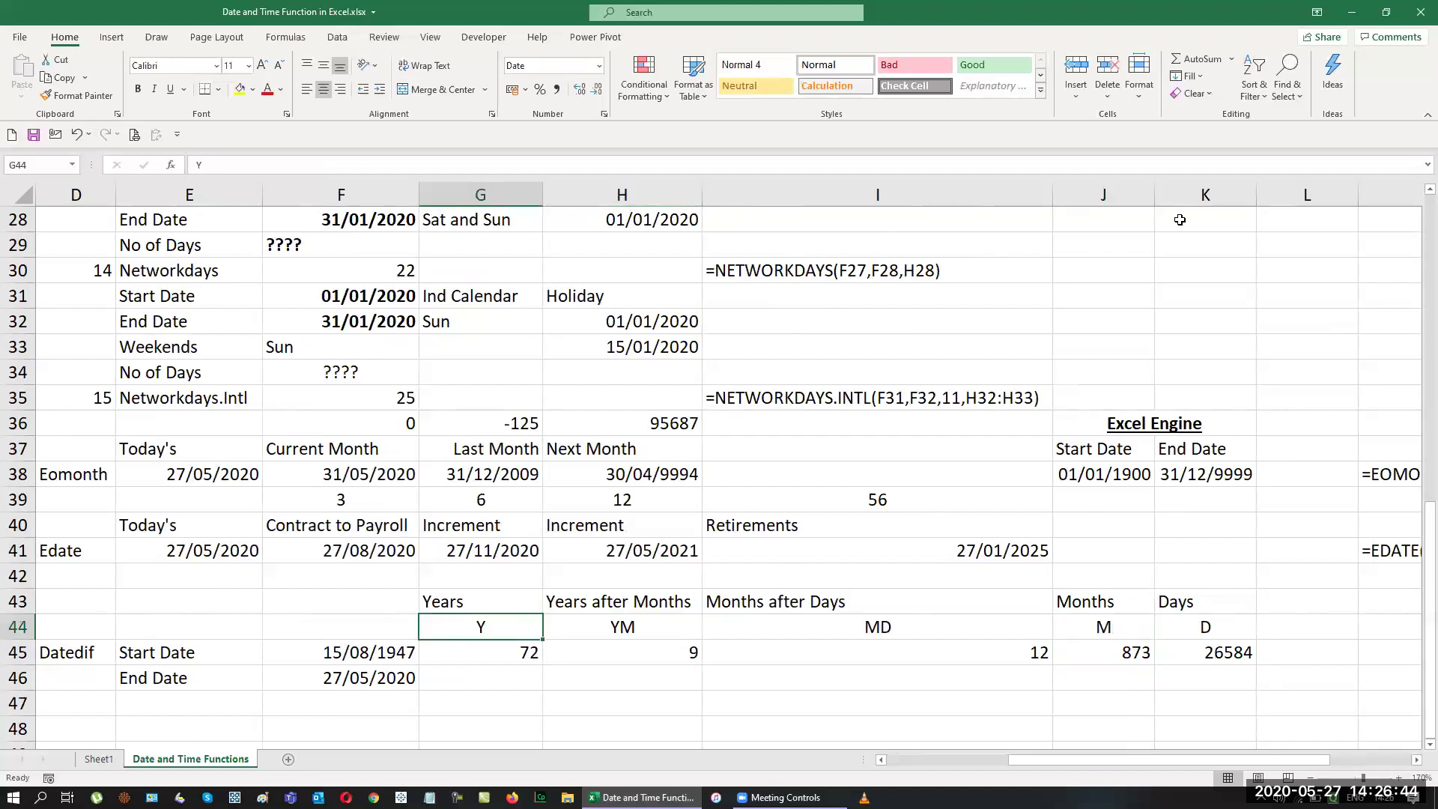
key("shift+Right")
key("shift+Right")
key("shift+Right")
key("shift+Right")
key("shift+Down")
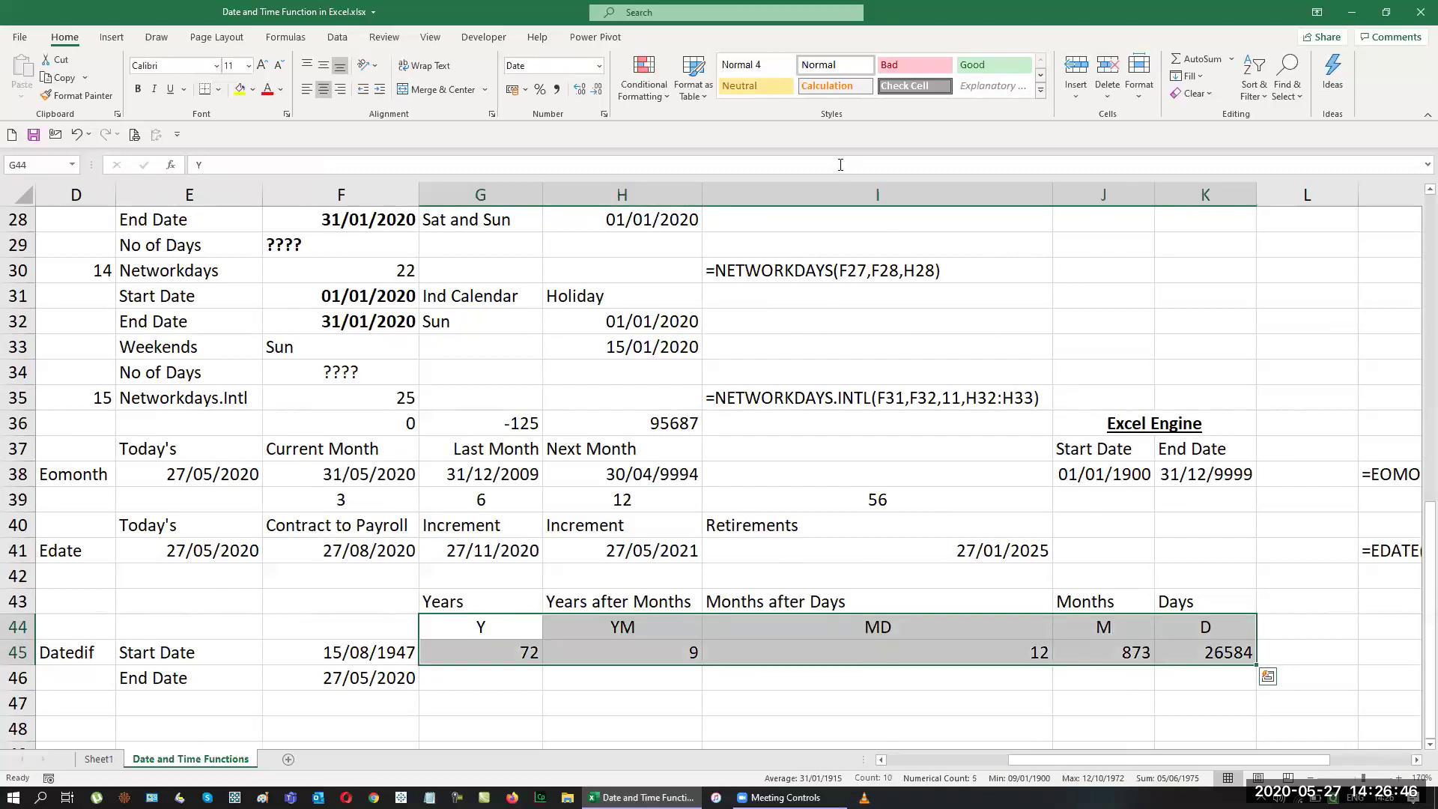
left_click(323, 89)
left_click(322, 89)
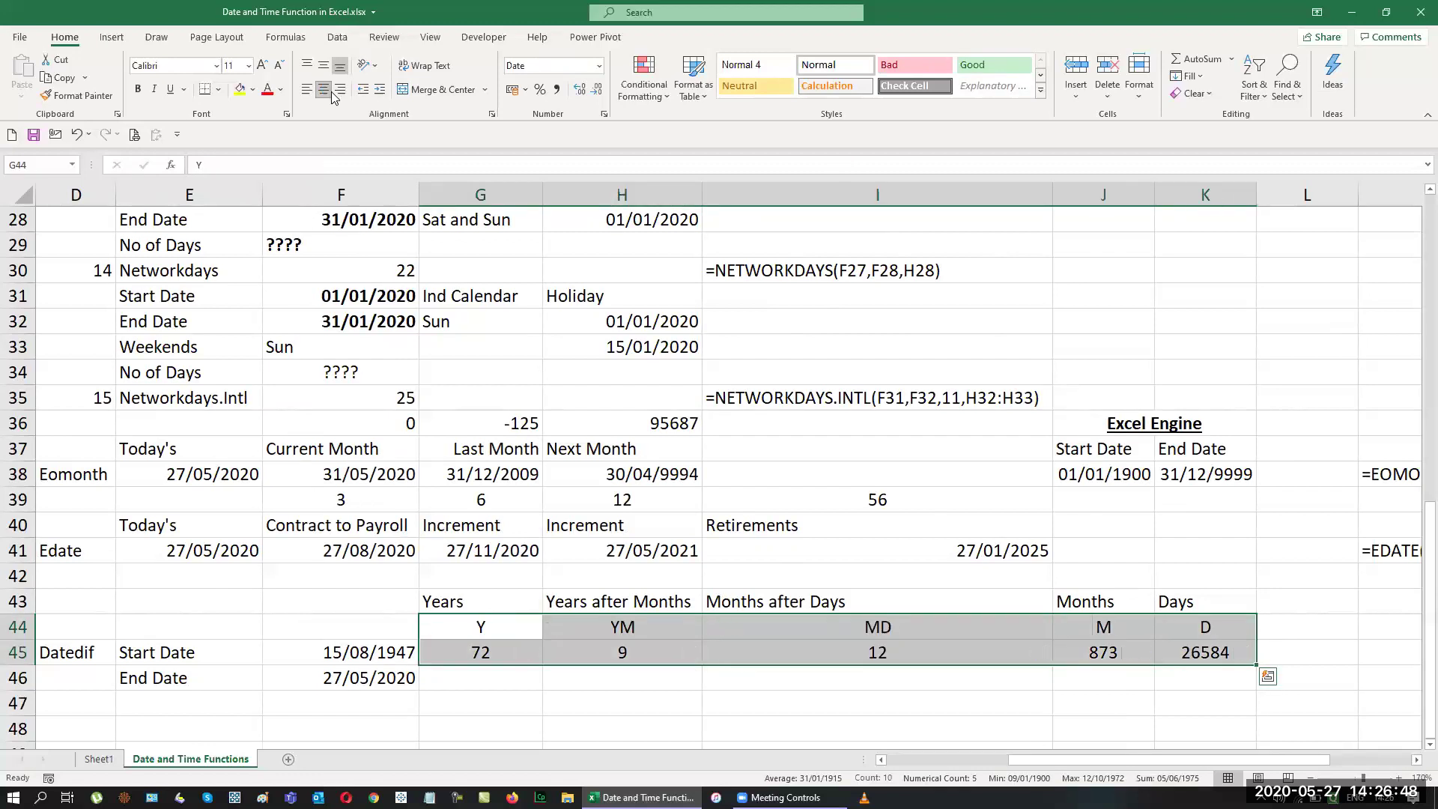
left_click(241, 91)
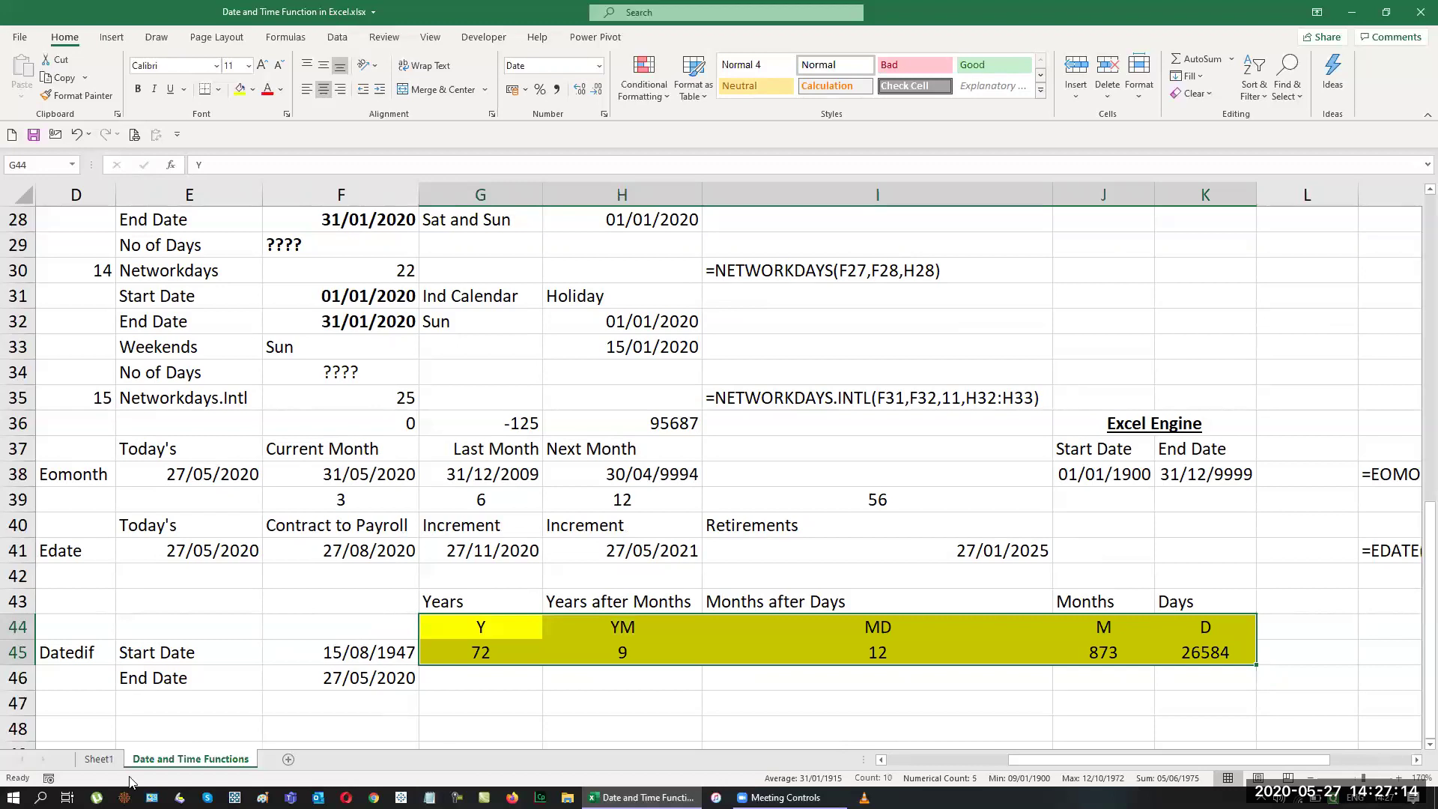
Open Sheet1 with the course content overview.
left_click(109, 764)
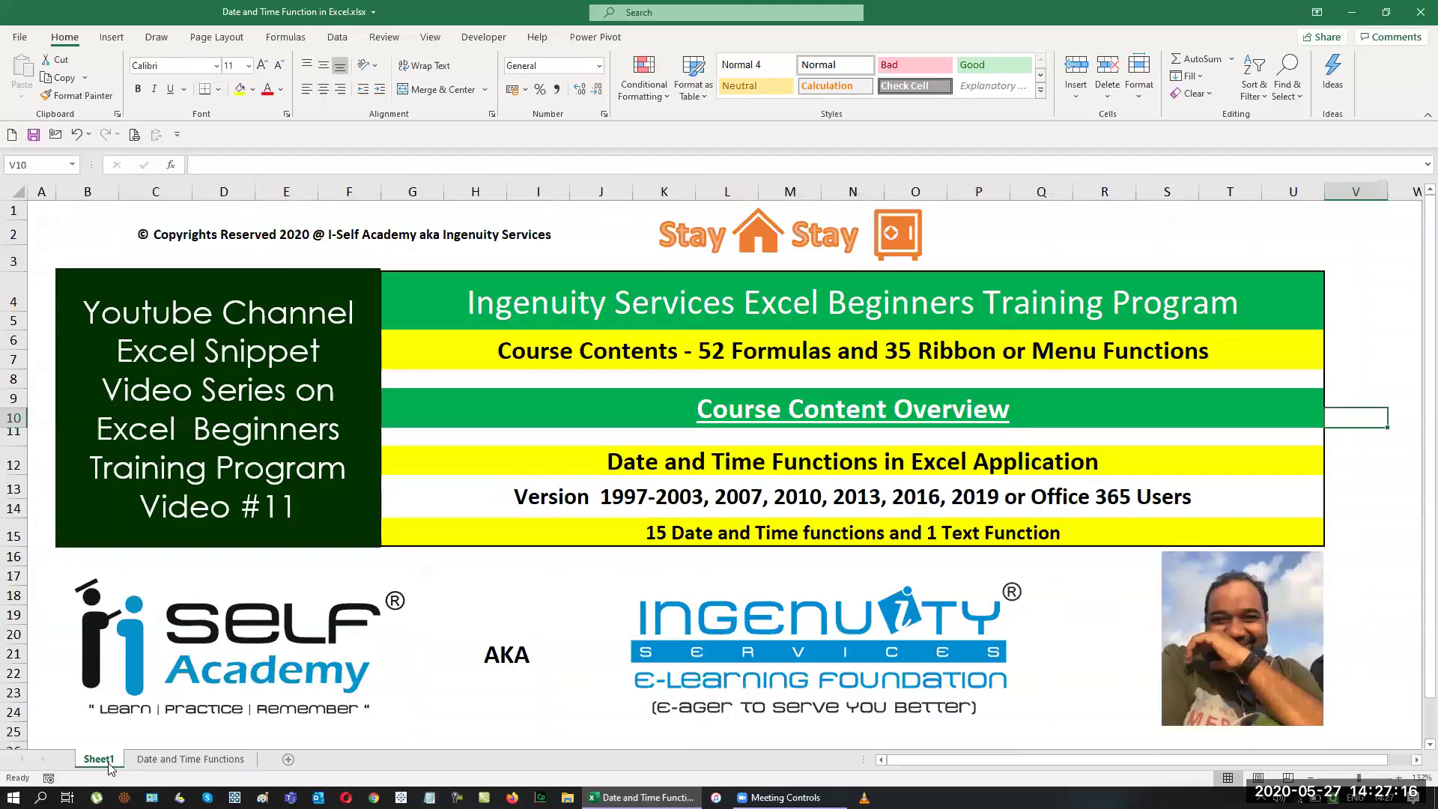